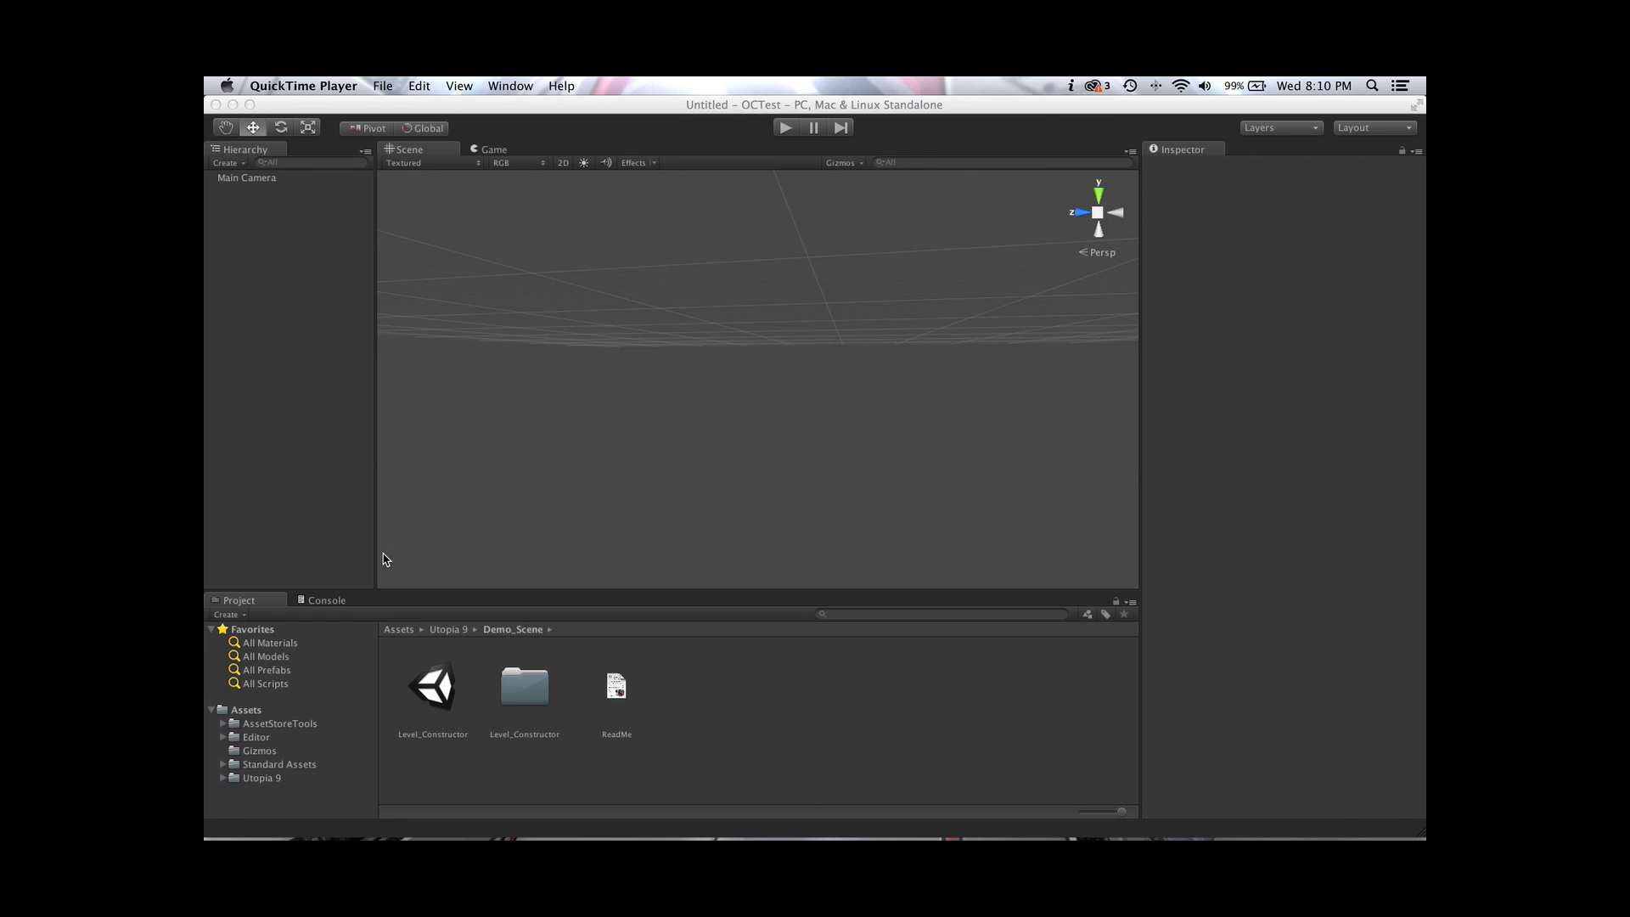
# Look through the Utopia 9 asset folders Decals, Demo_Scene, Documentation, Editor, PhysicsMaterials and Plugins
pyautogui.click(268, 779)
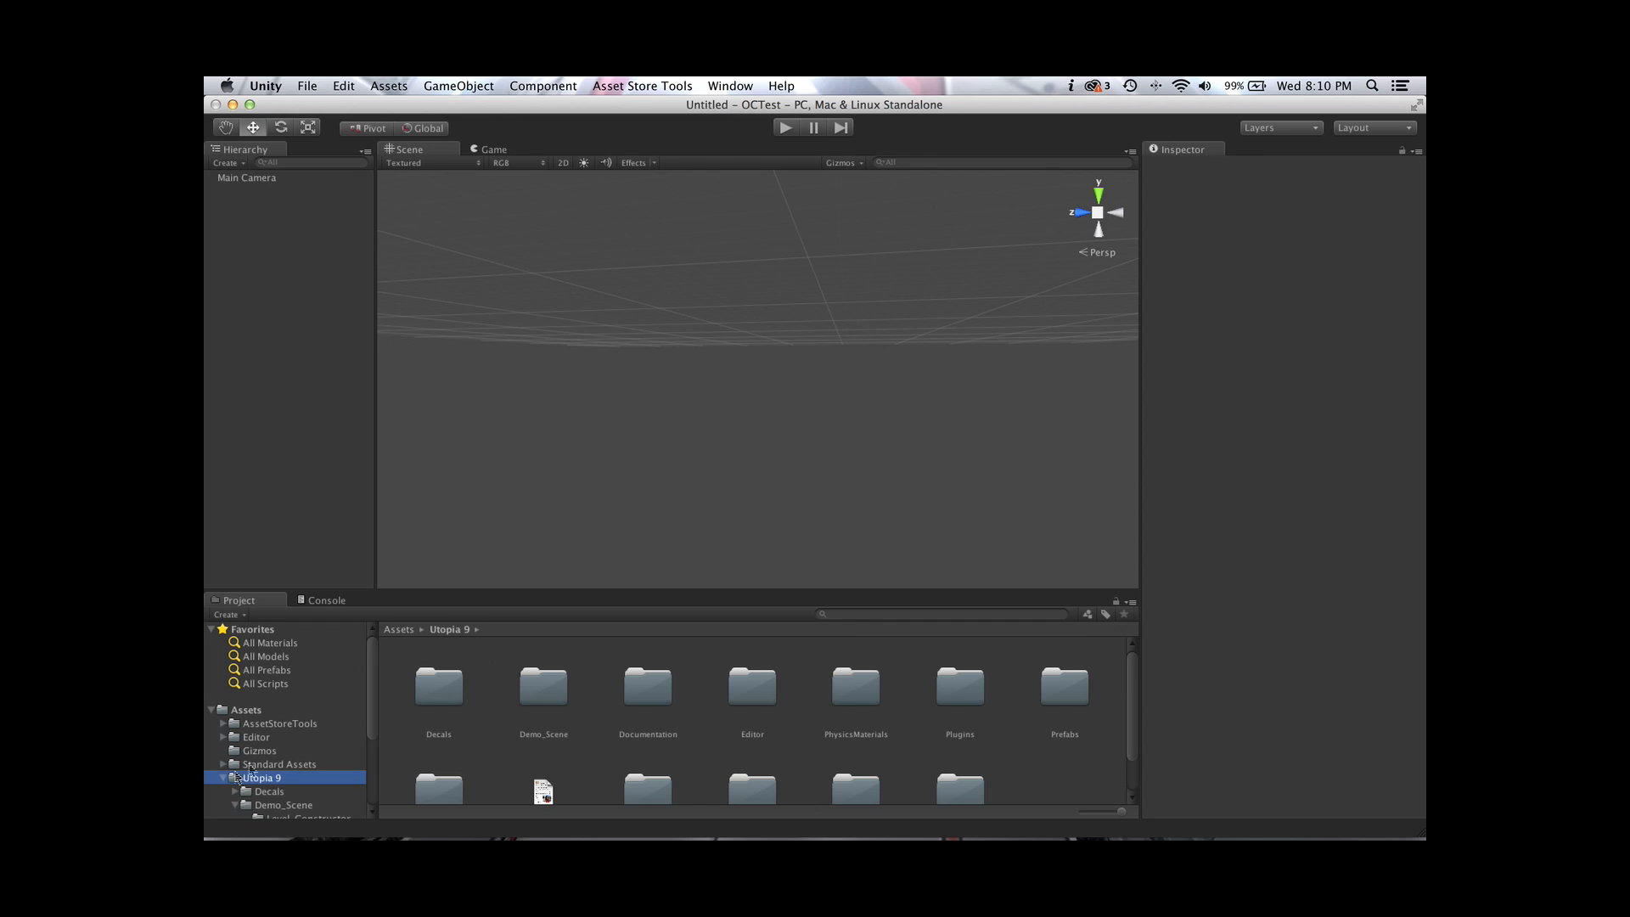
pyautogui.moveTo(372, 720); pyautogui.dragTo(375, 779)
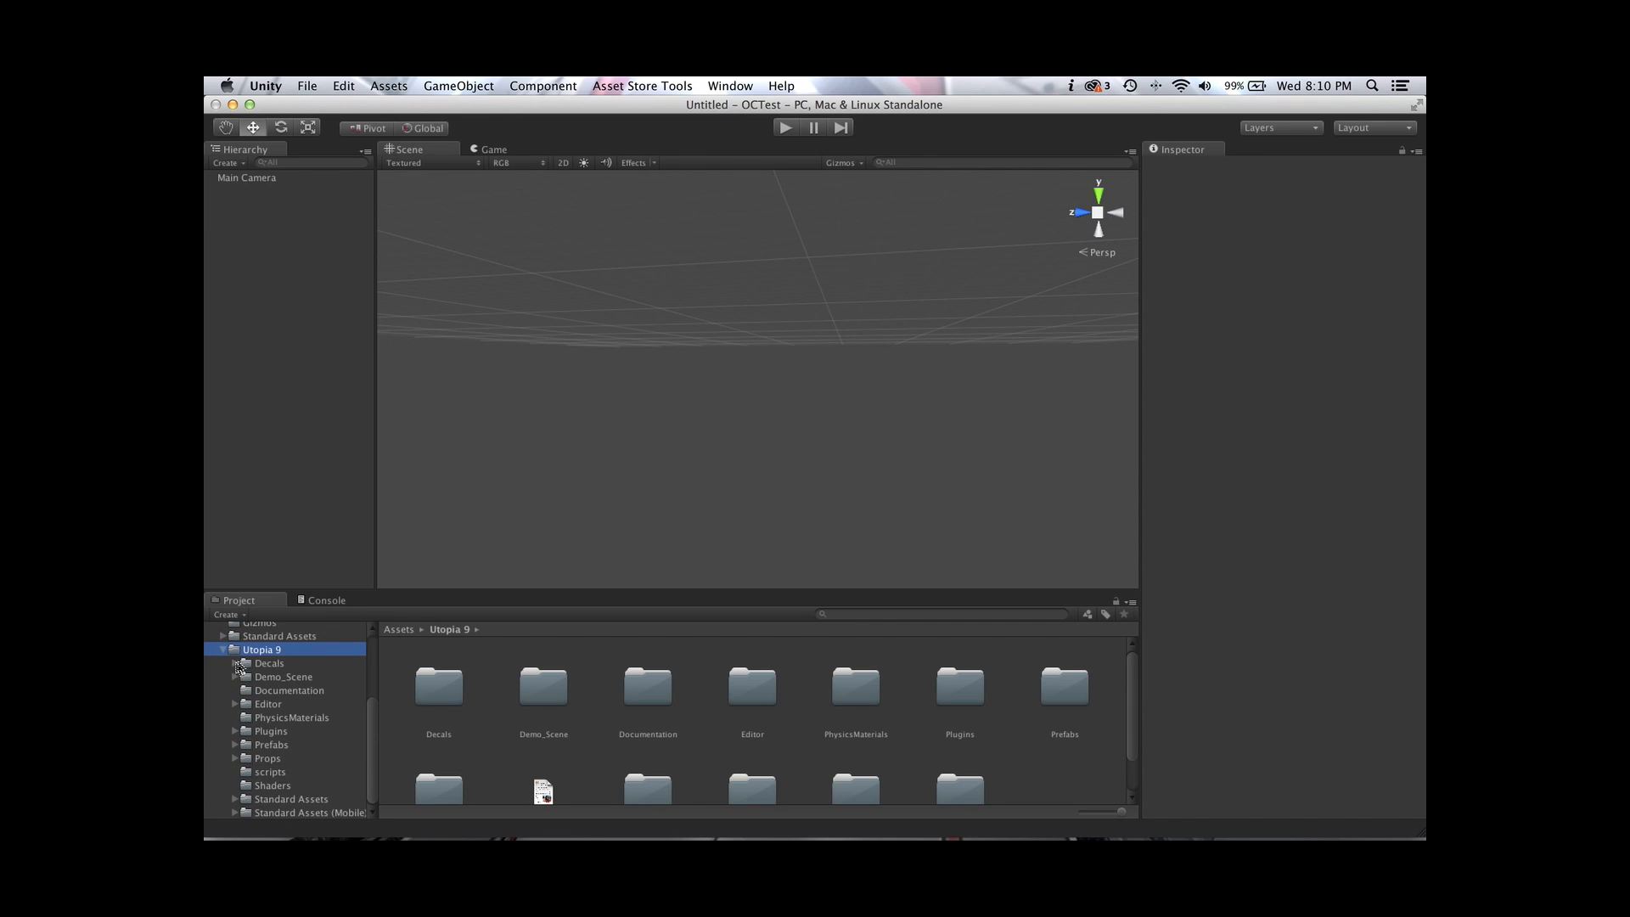
pyautogui.click(264, 663)
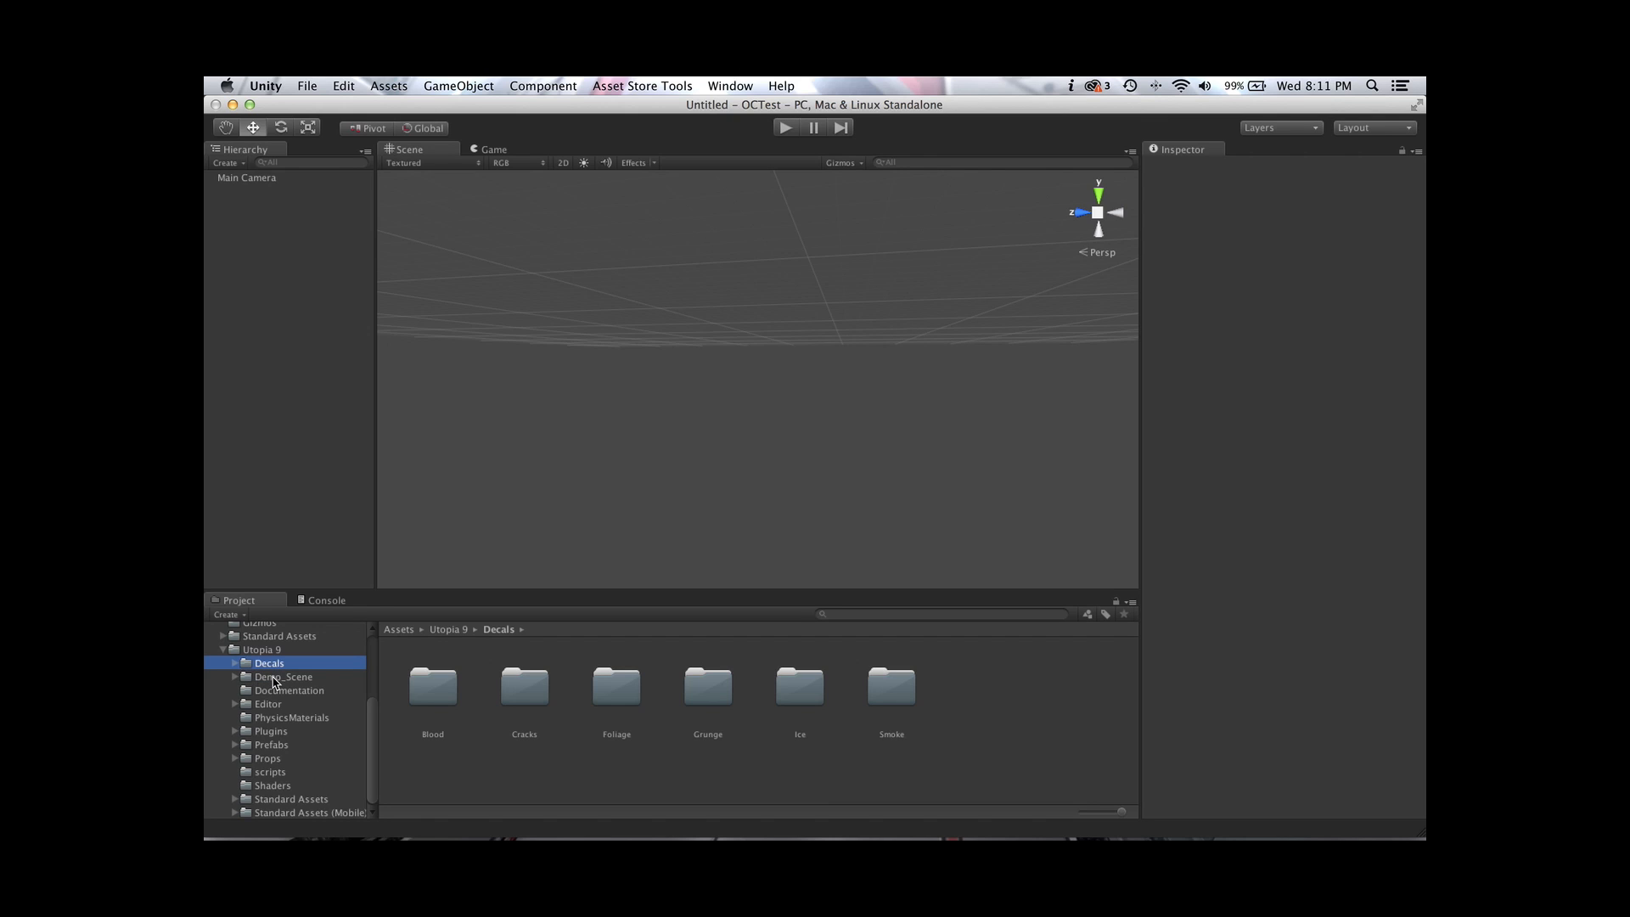
pyautogui.click(274, 680)
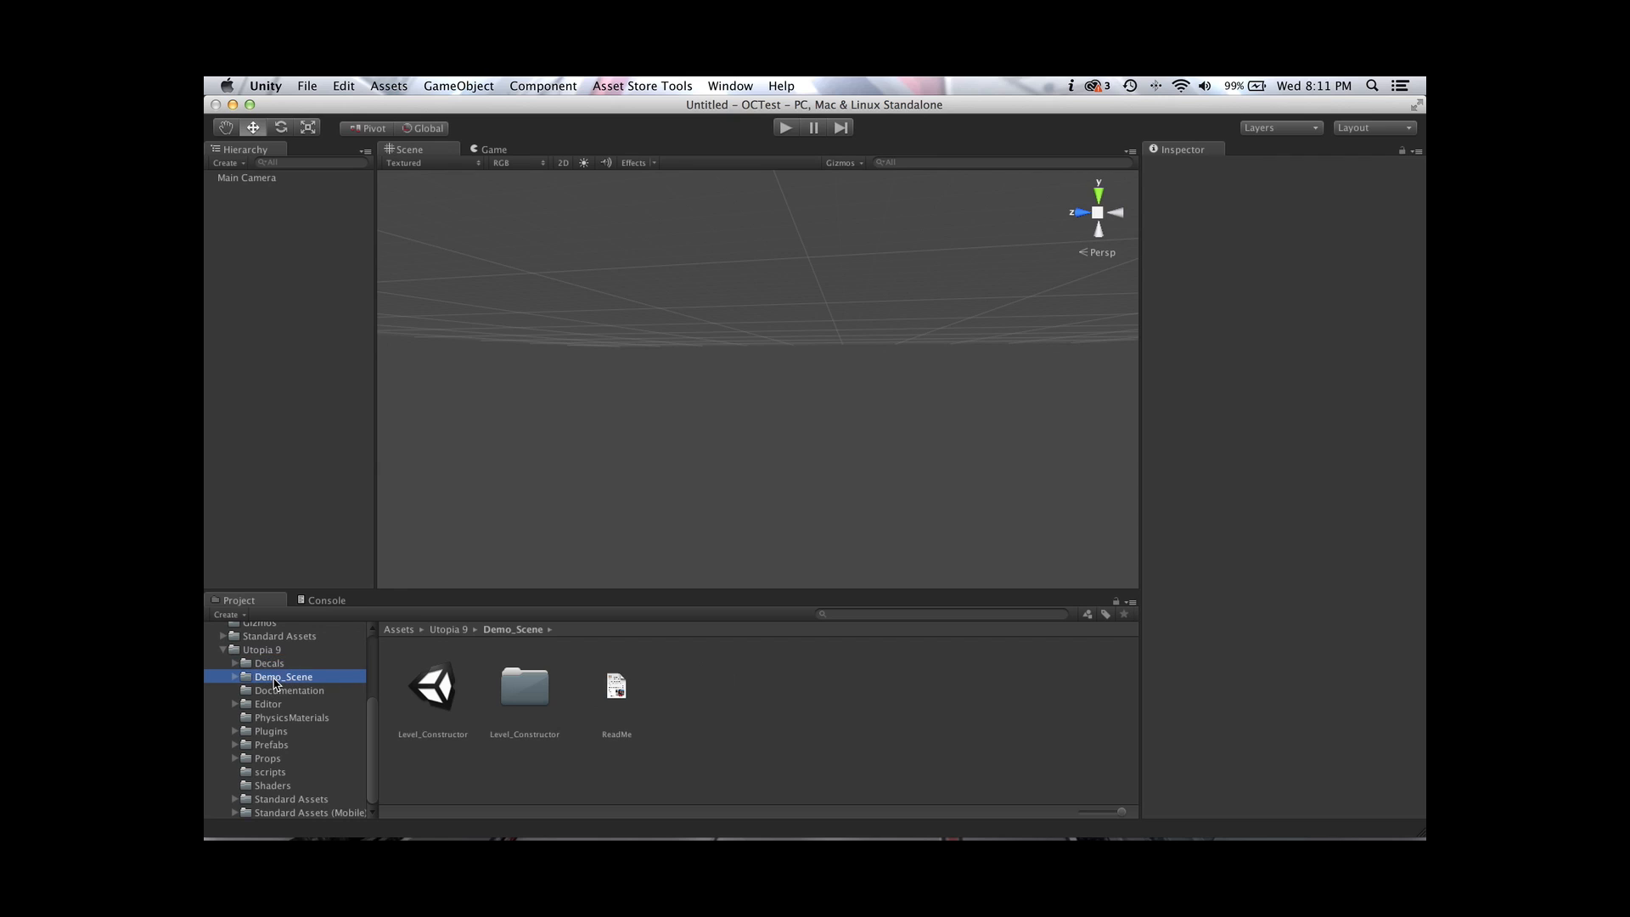
pyautogui.click(285, 693)
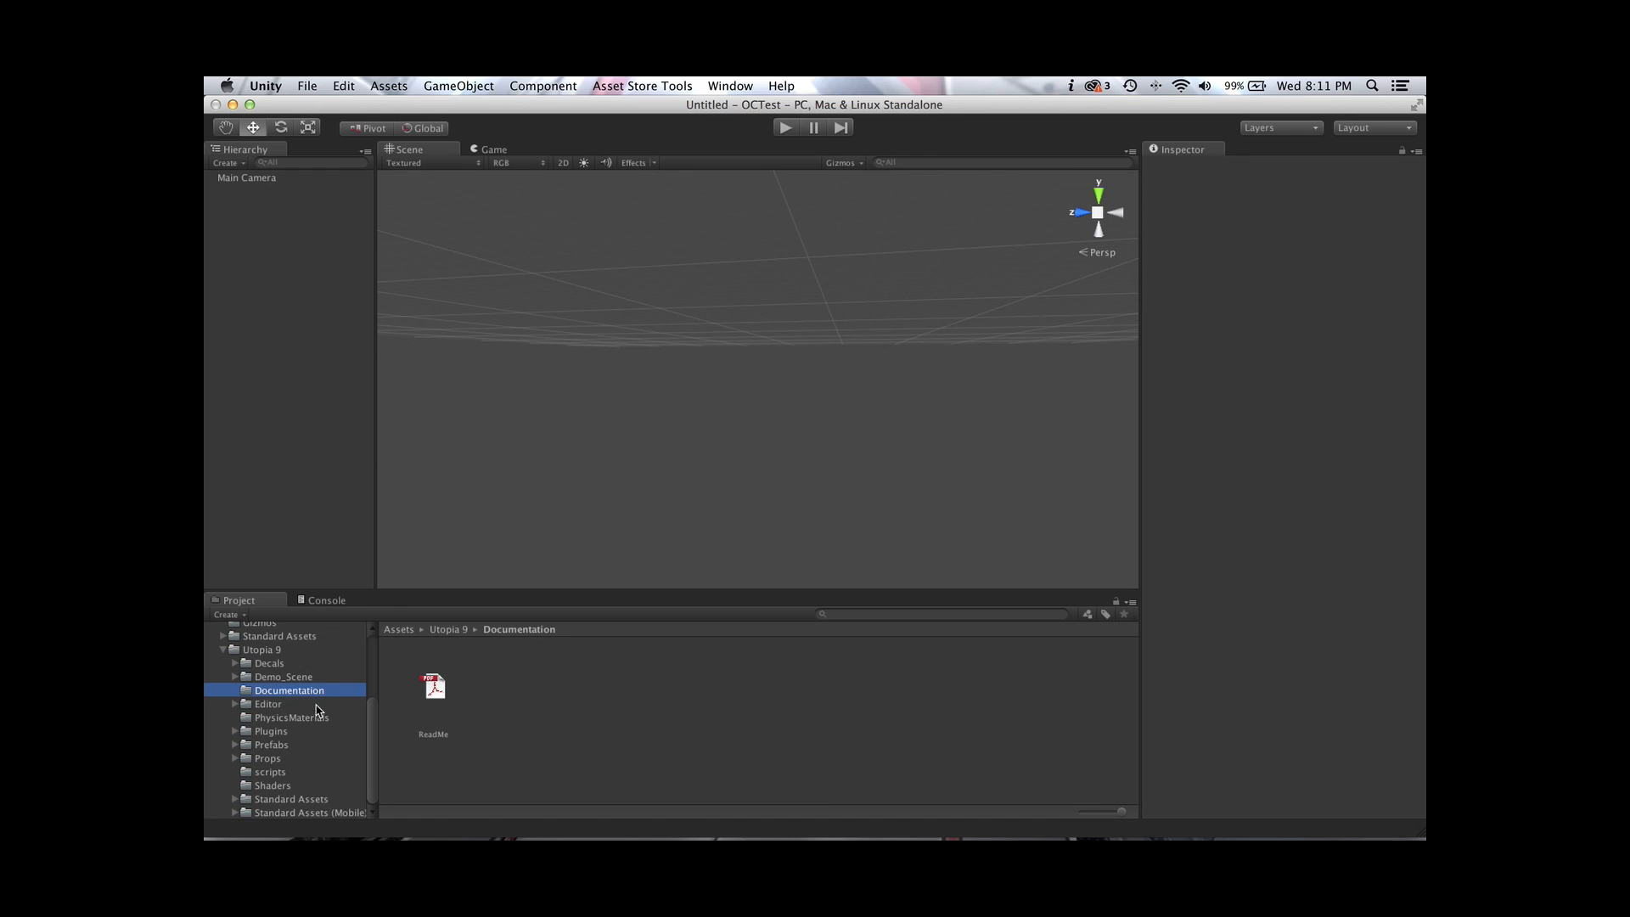
pyautogui.click(275, 706)
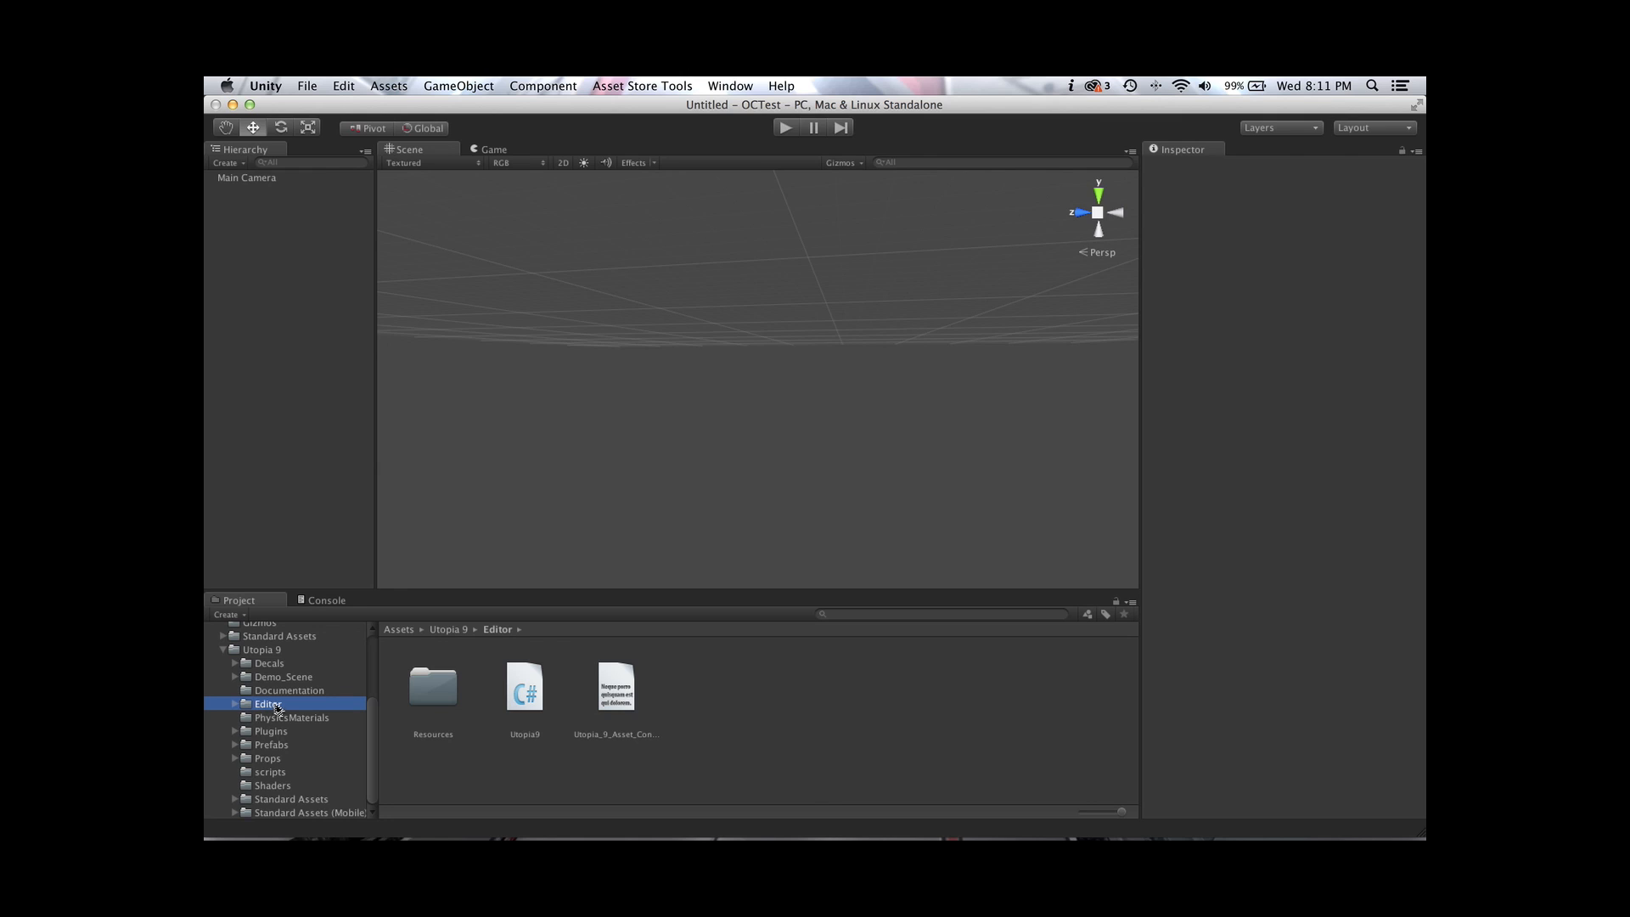
pyautogui.click(299, 719)
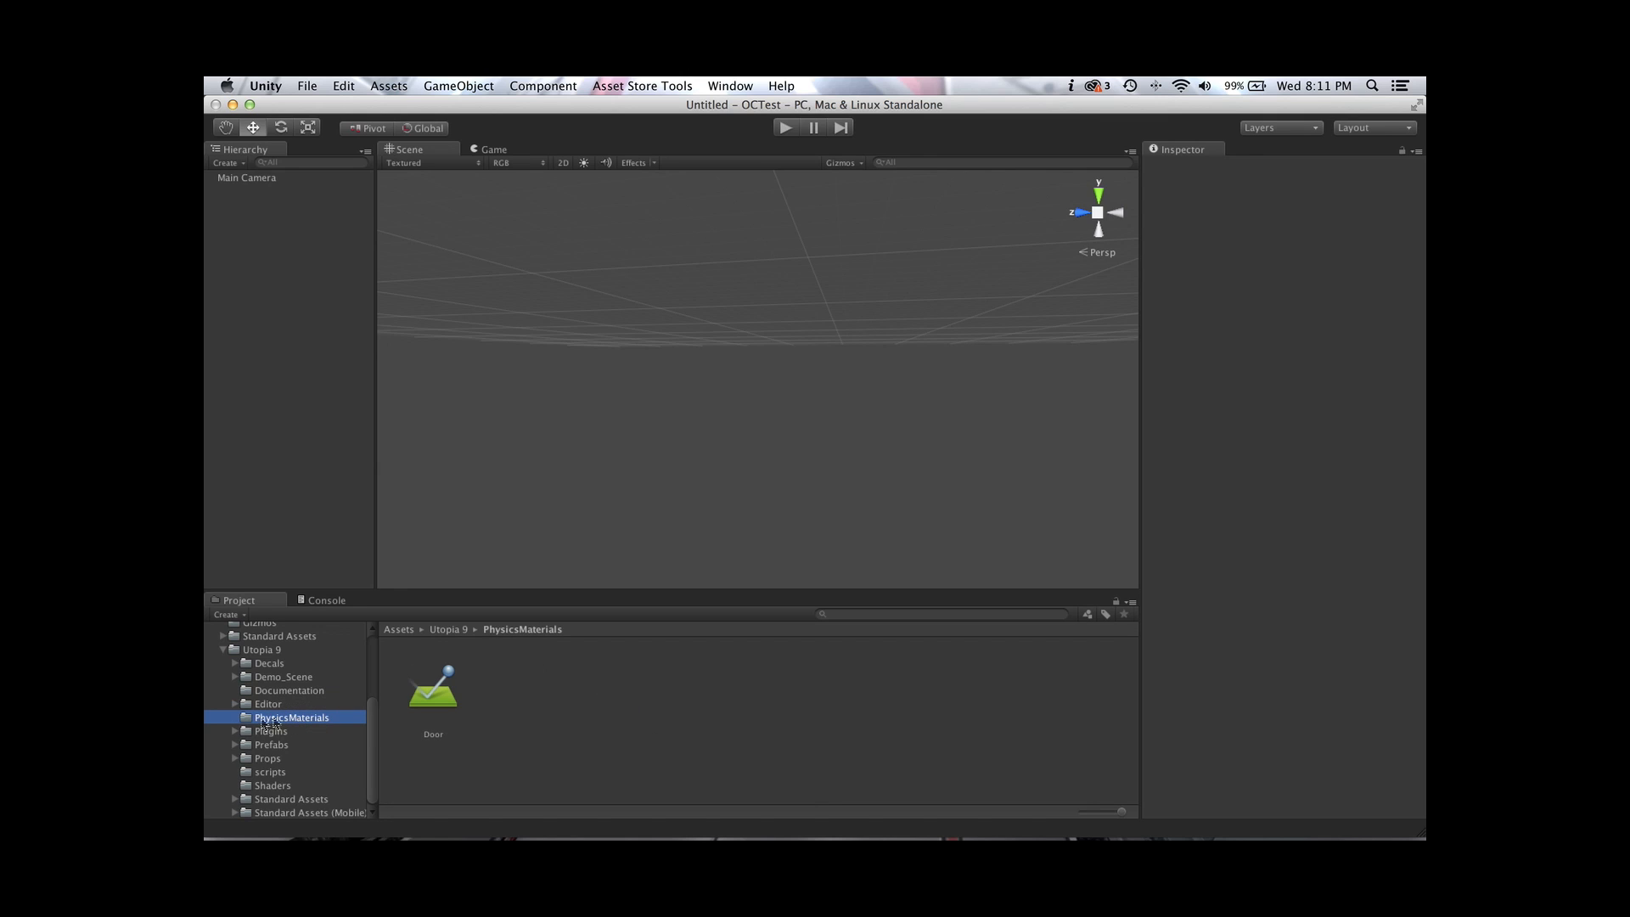
pyautogui.click(272, 734)
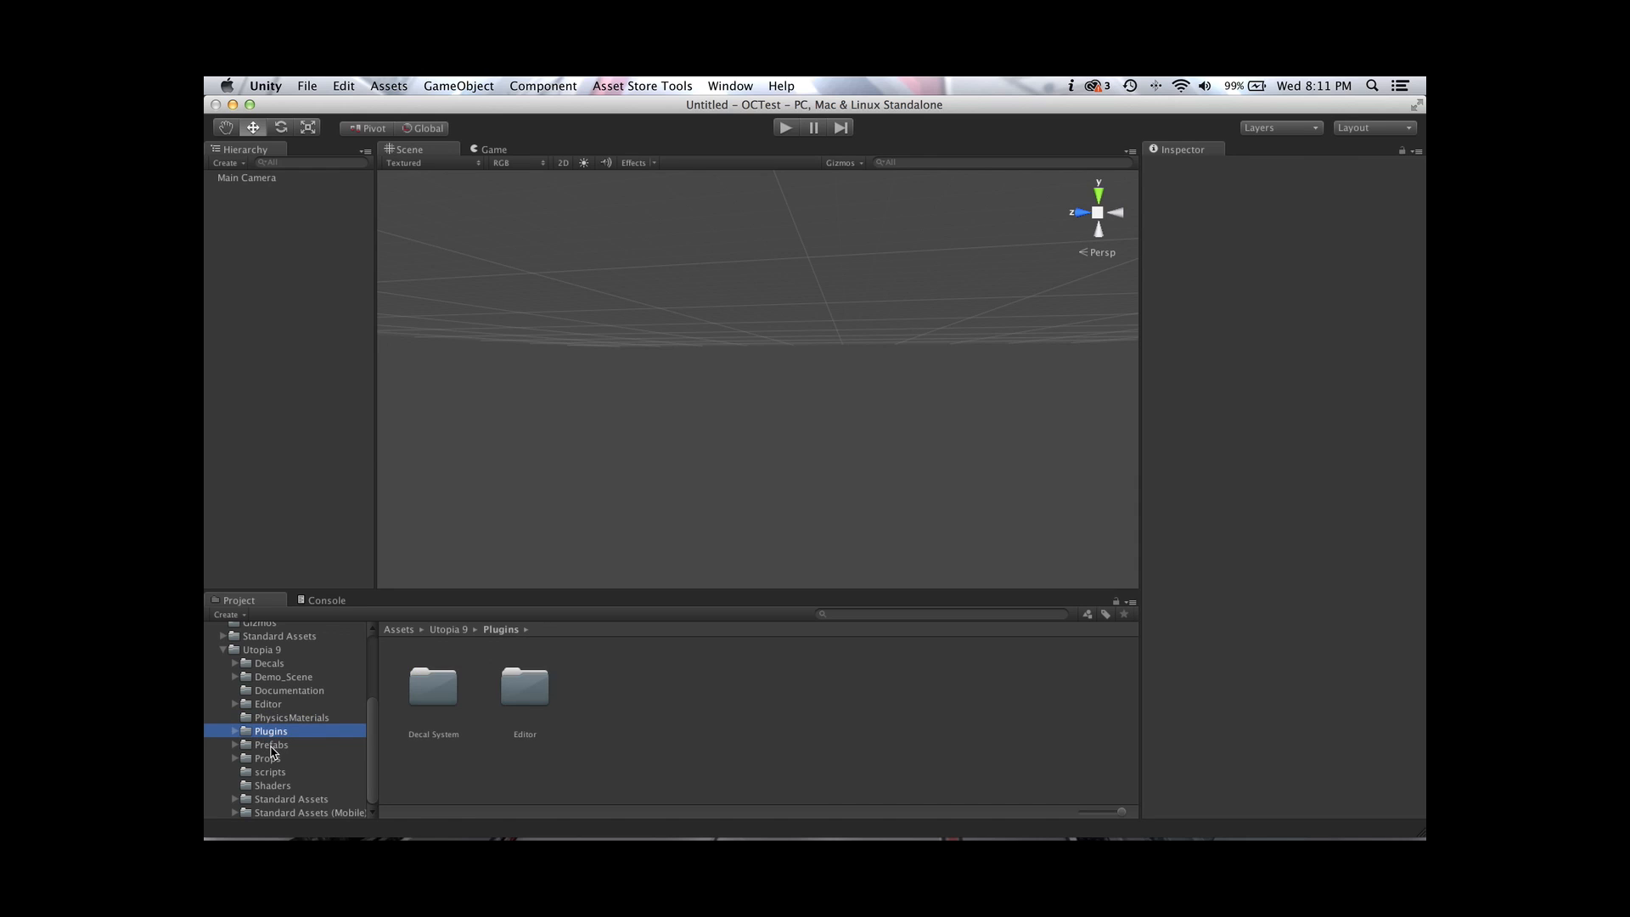
# Browse the Utopia 9 Prefabs folder and examine the level pieces in its Super-Prefabs subfolder
pyautogui.click(271, 746)
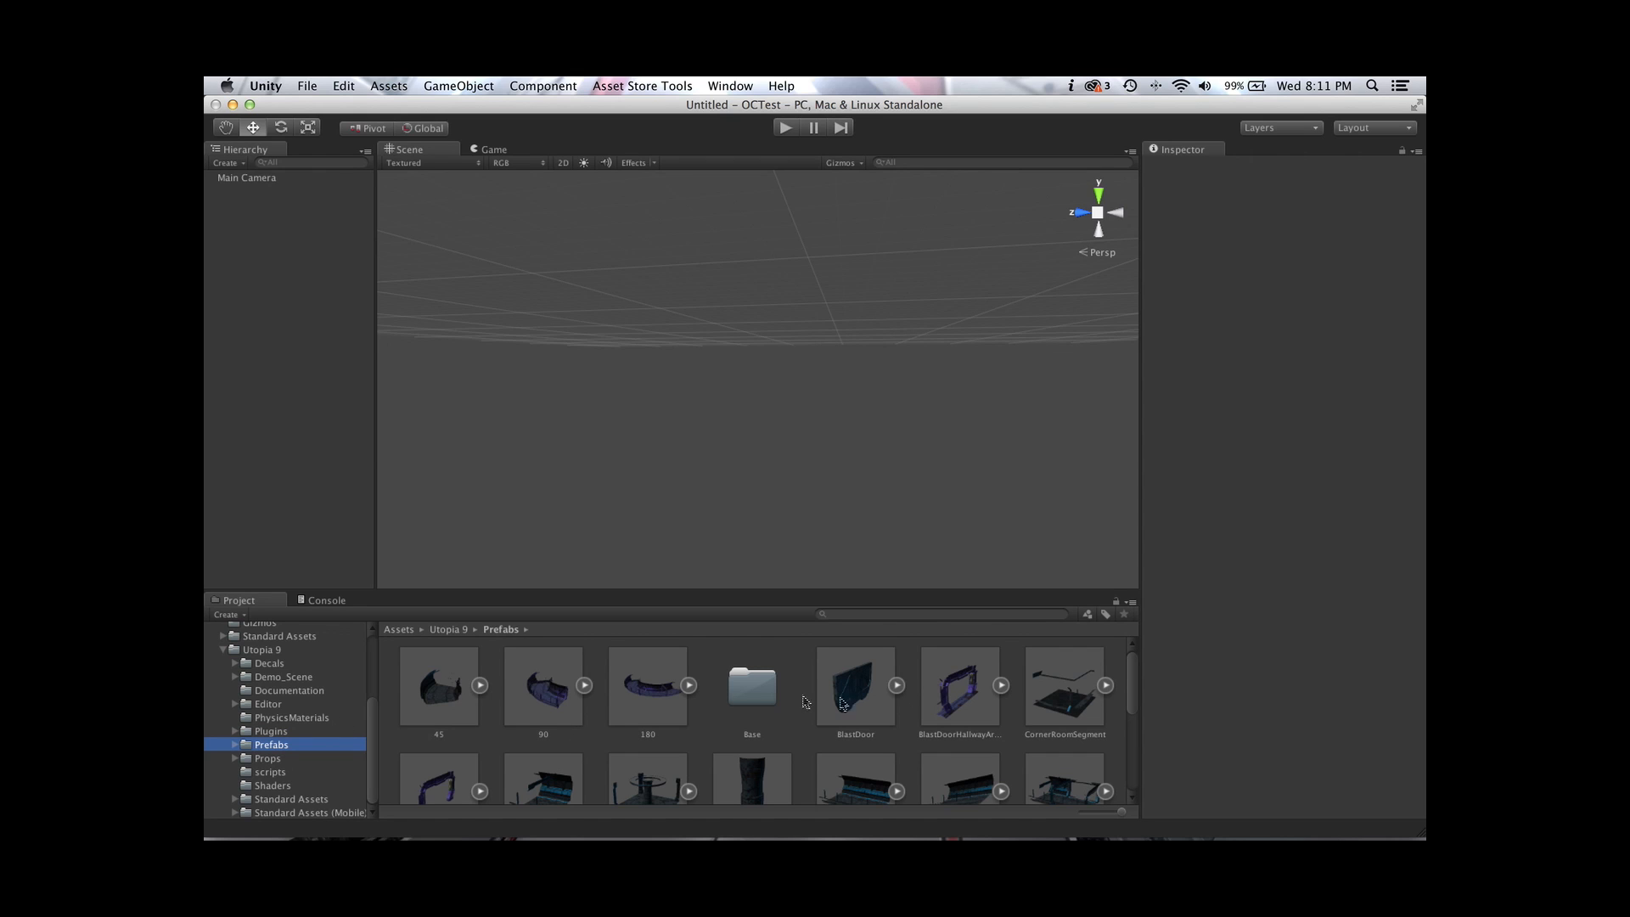
pyautogui.click(1137, 685)
pyautogui.moveTo(1137, 685); pyautogui.dragTo(1138, 764)
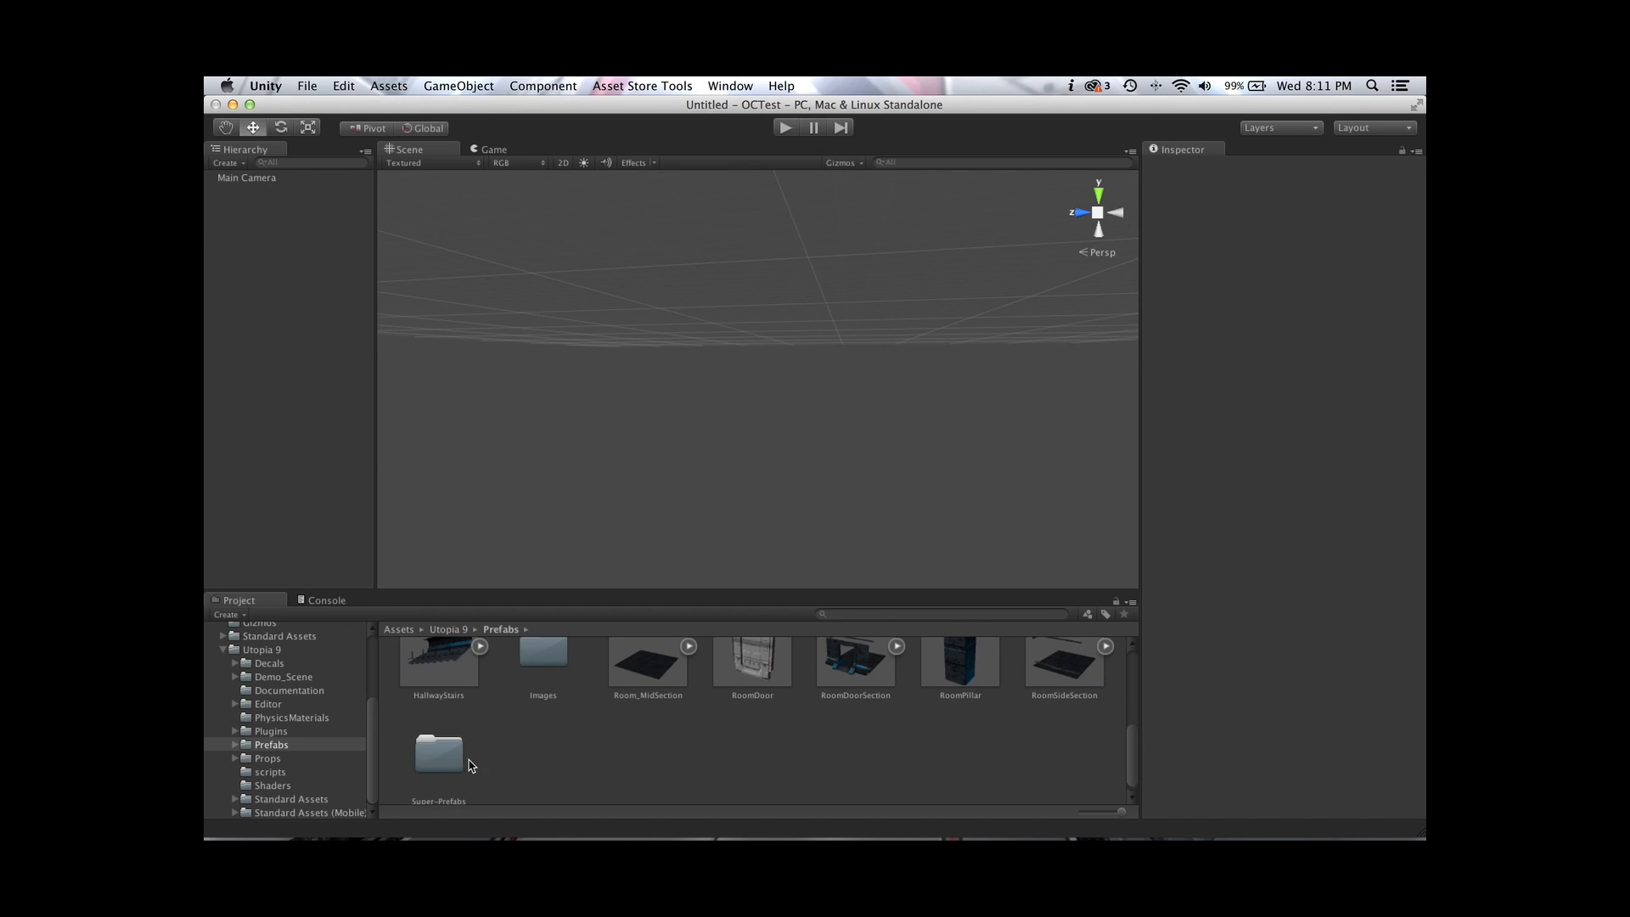
pyautogui.click(236, 745)
pyautogui.click(247, 771)
pyautogui.click(287, 786)
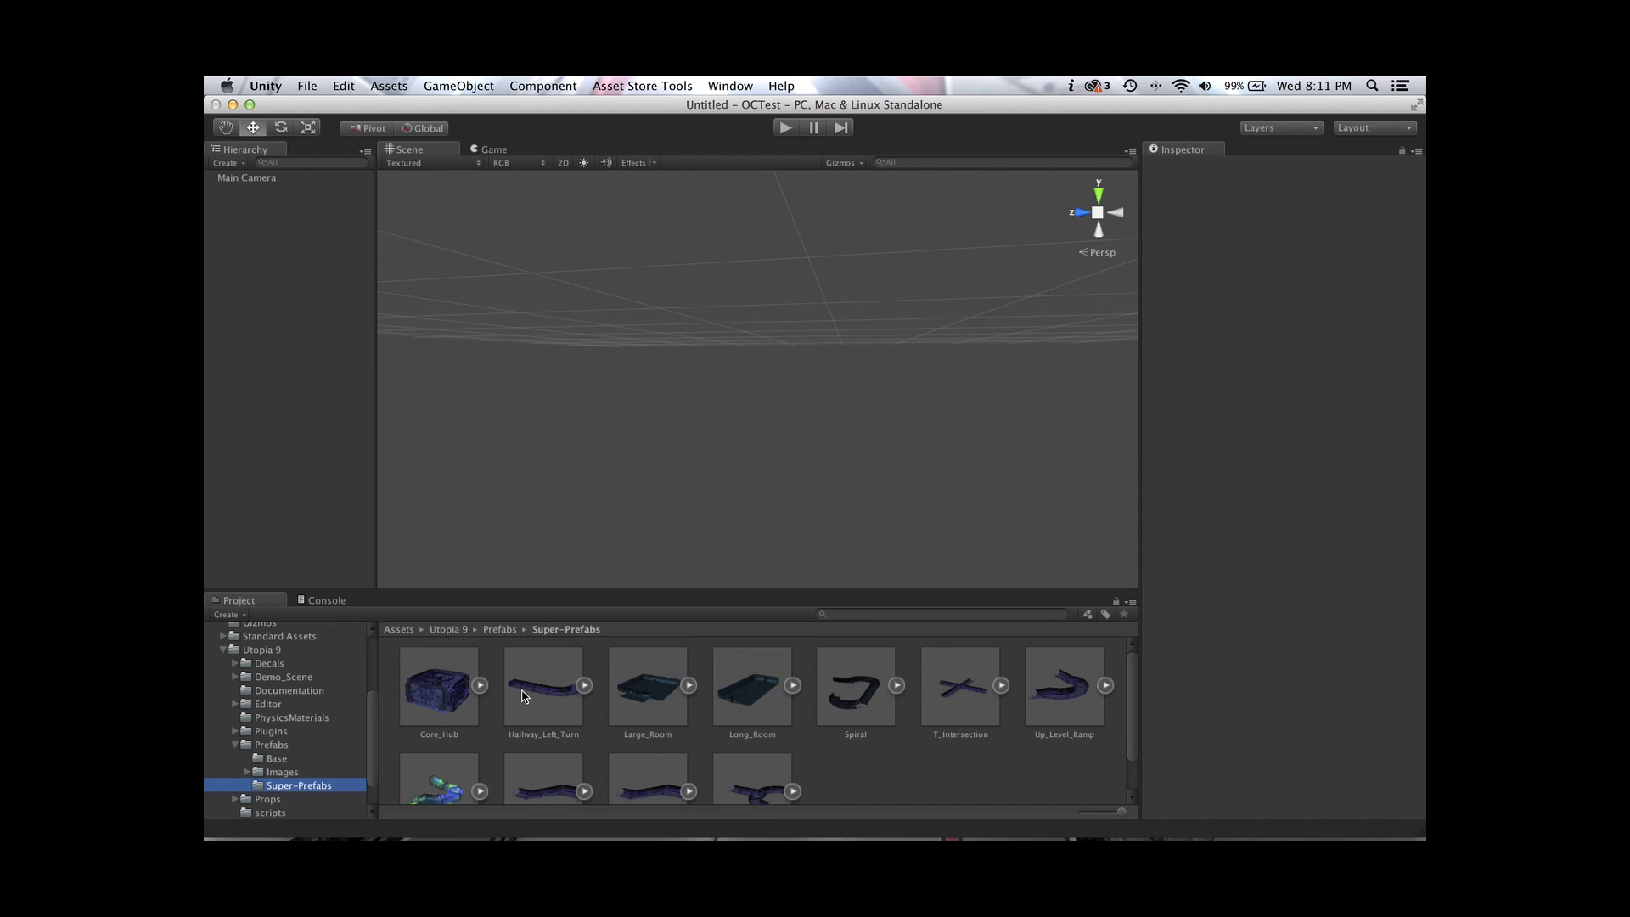
pyautogui.click(241, 748)
pyautogui.click(237, 745)
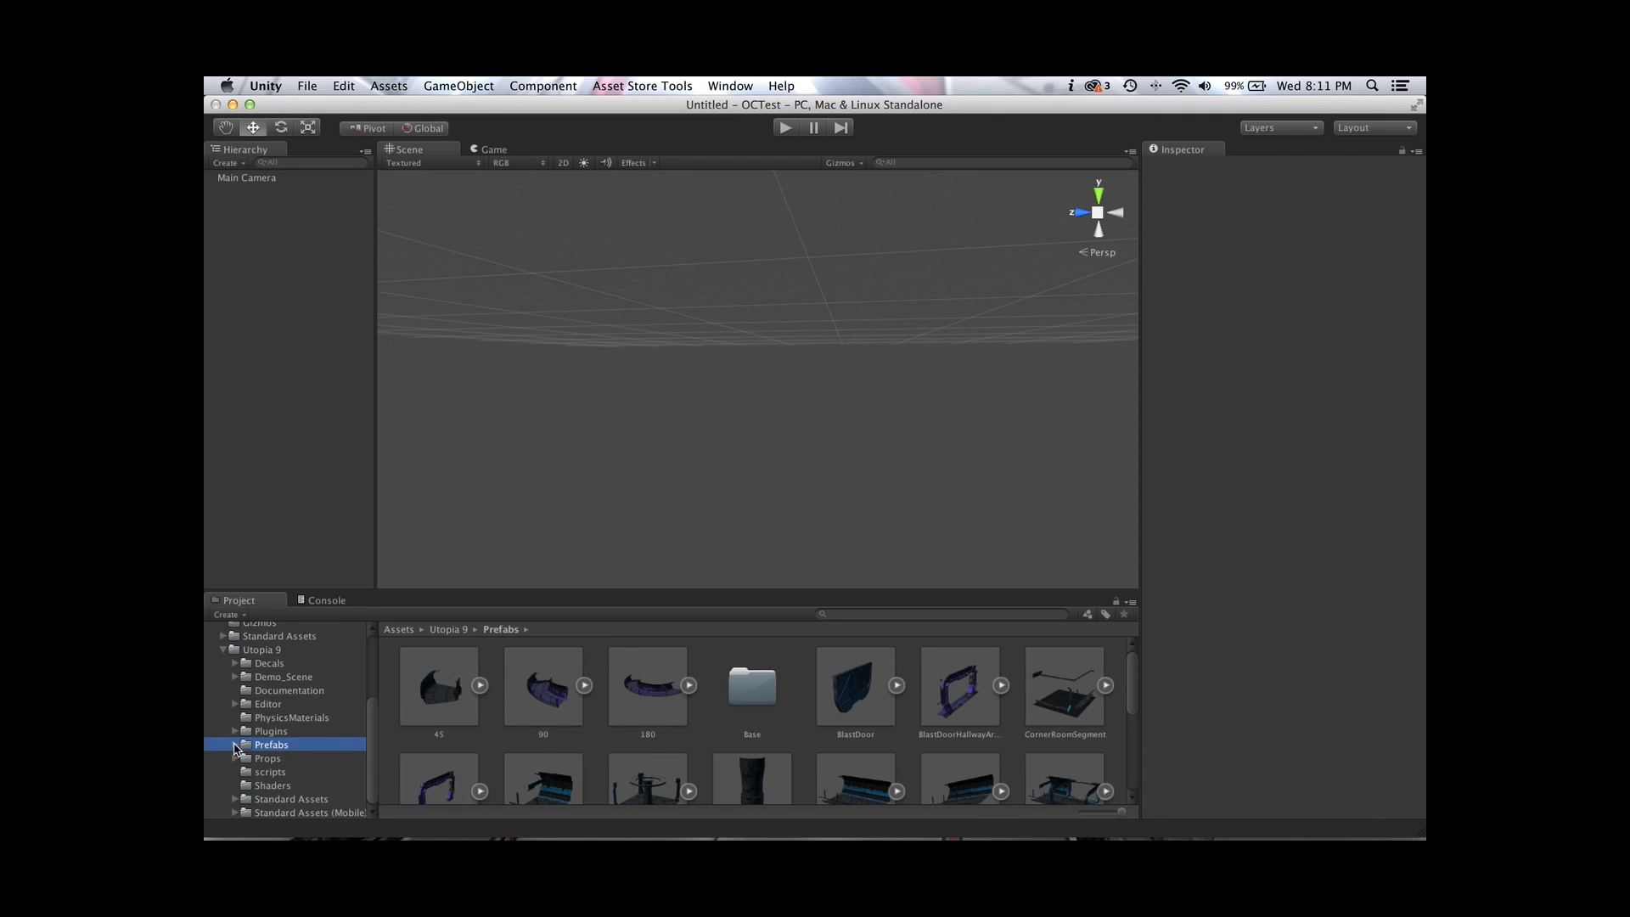
# Review the Utopia 9 Props, scripts, Shaders, Standard Assets and Standard Assets (Mobile) folders, including the Light props
pyautogui.click(263, 760)
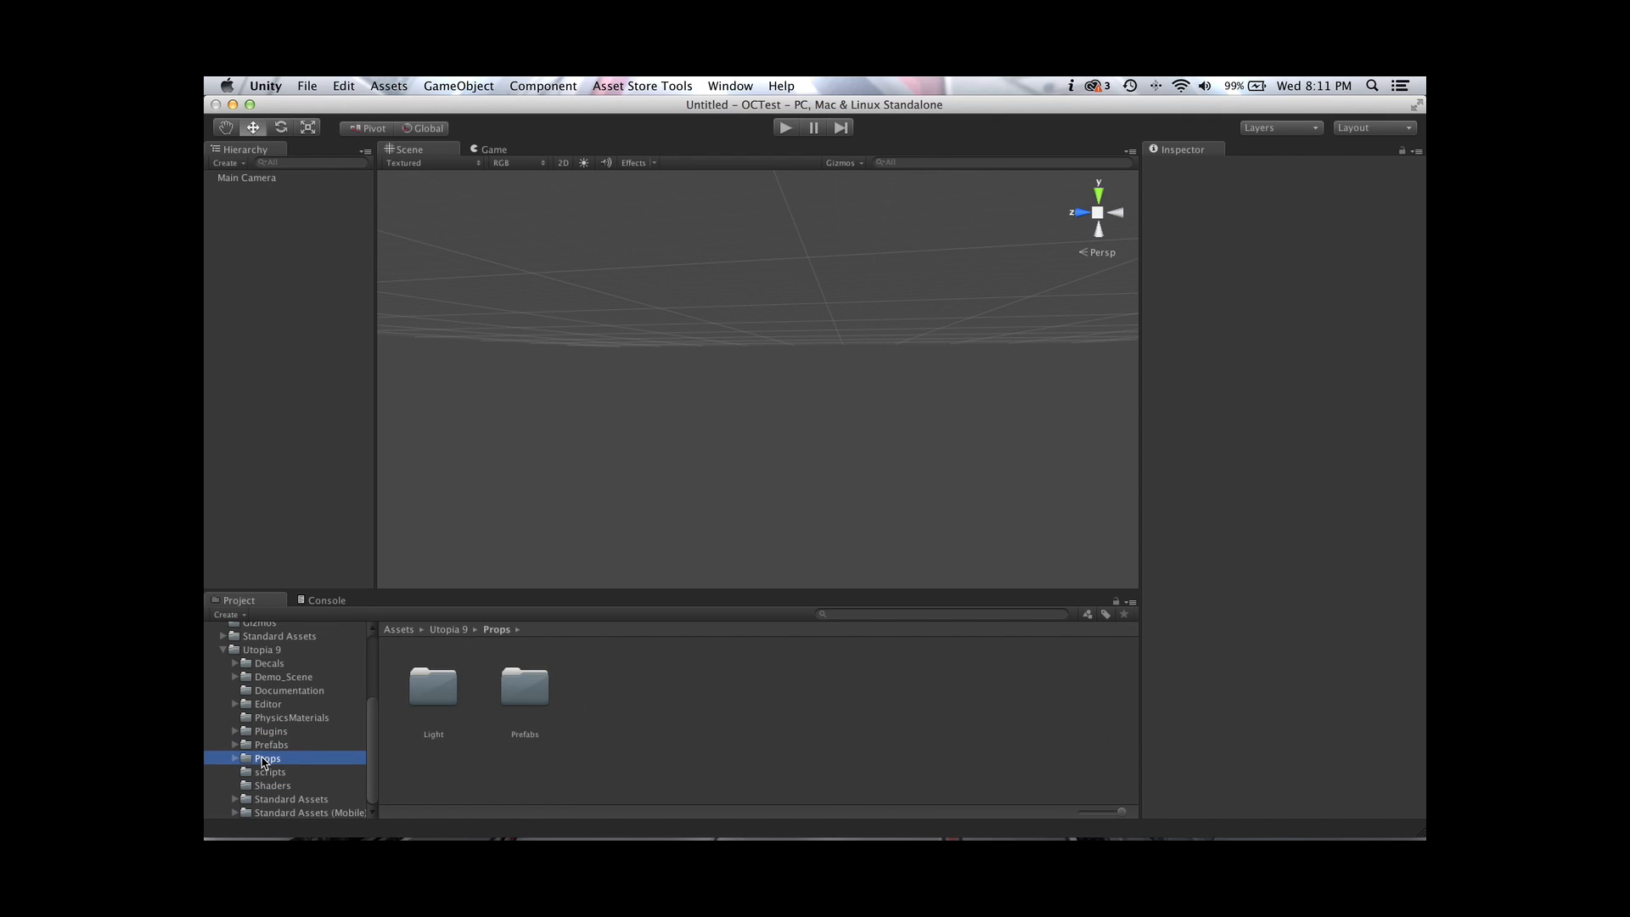
pyautogui.click(235, 758)
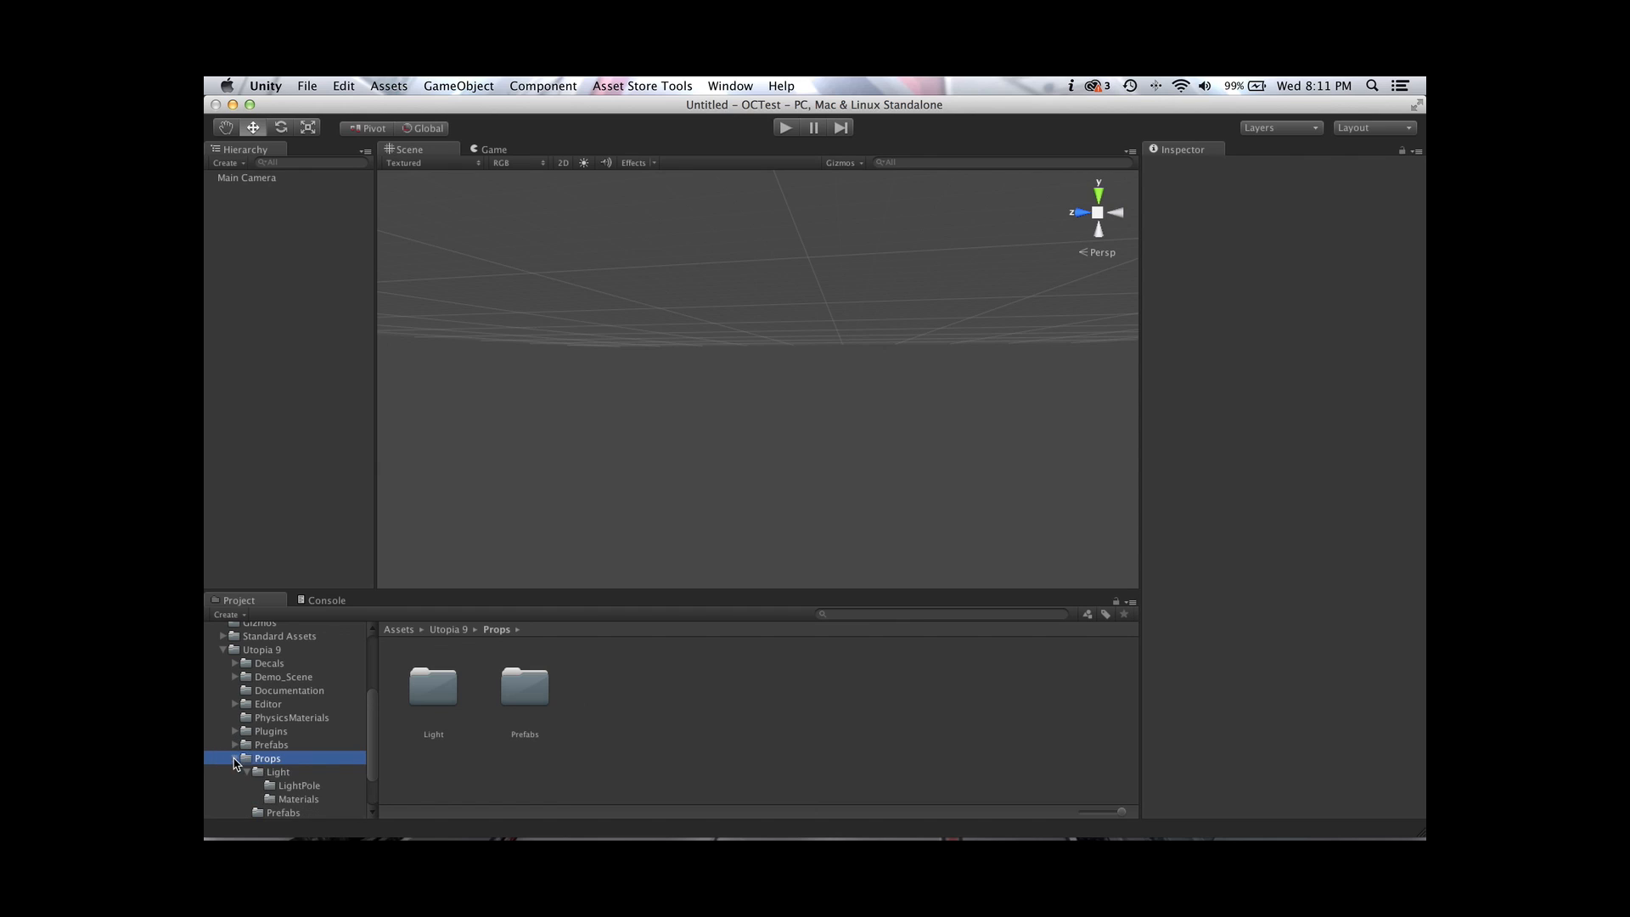
pyautogui.click(282, 772)
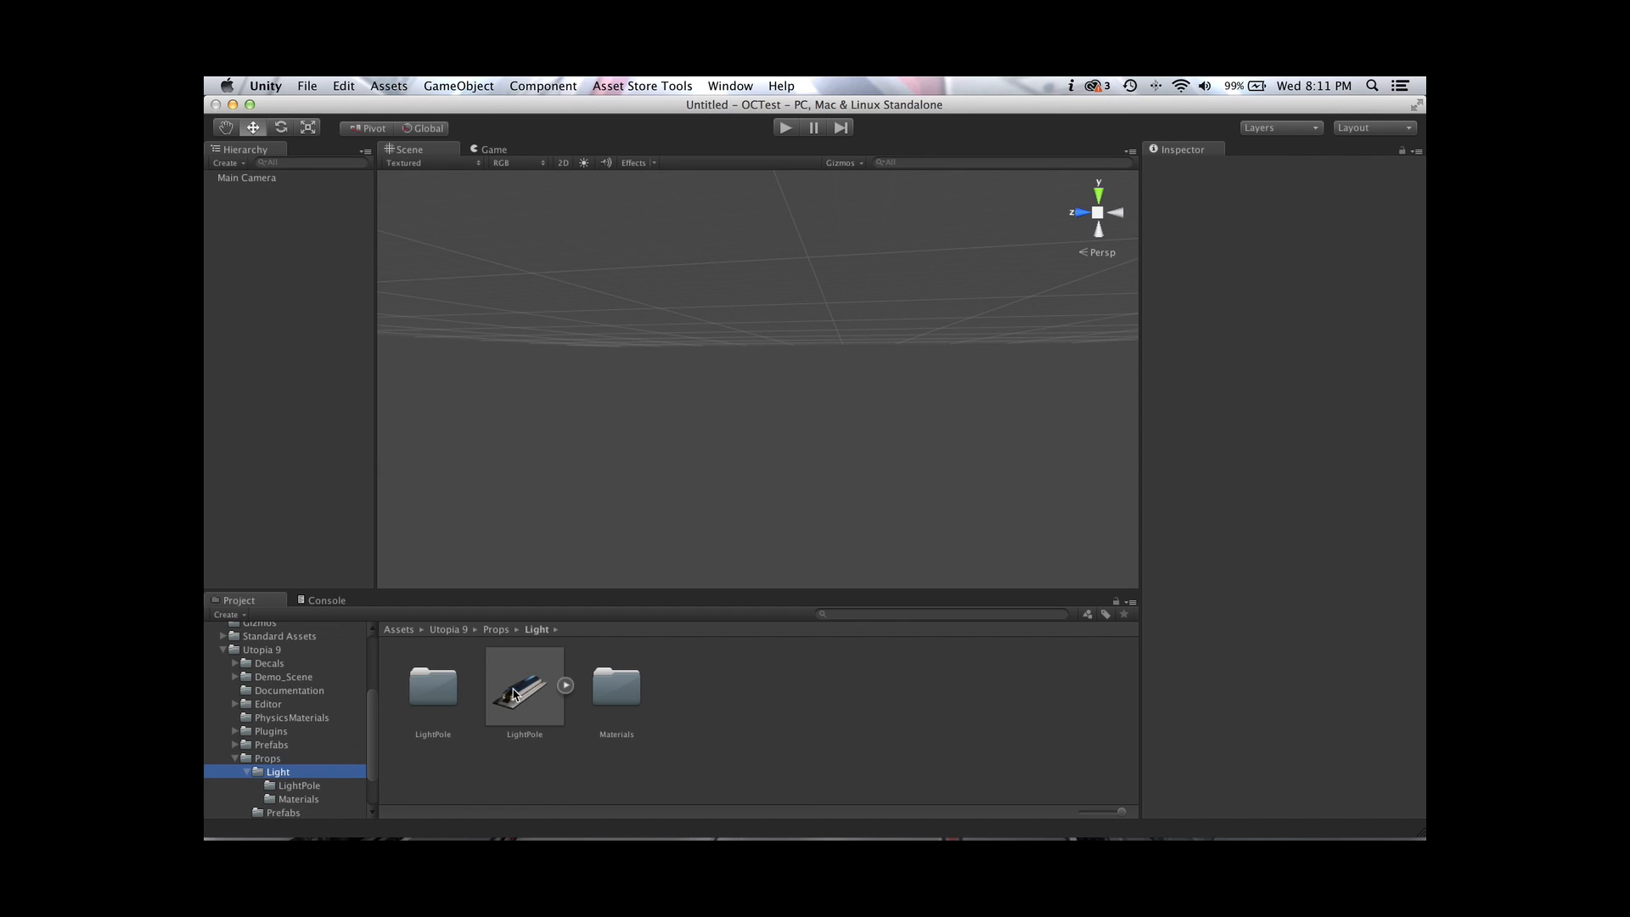
pyautogui.click(235, 758)
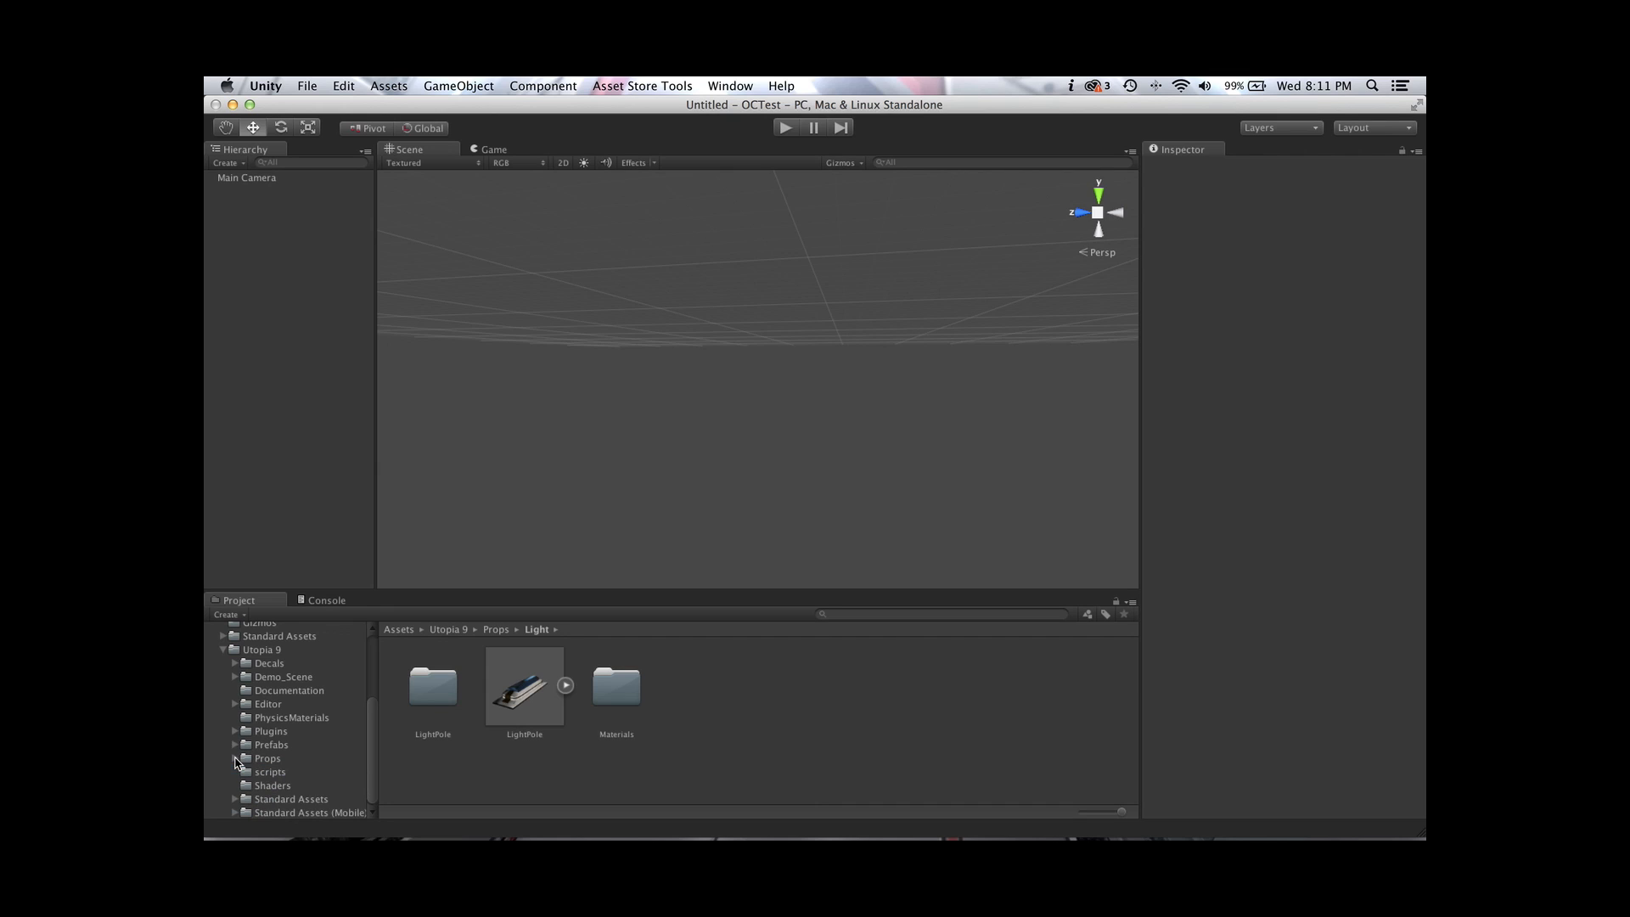
pyautogui.click(272, 773)
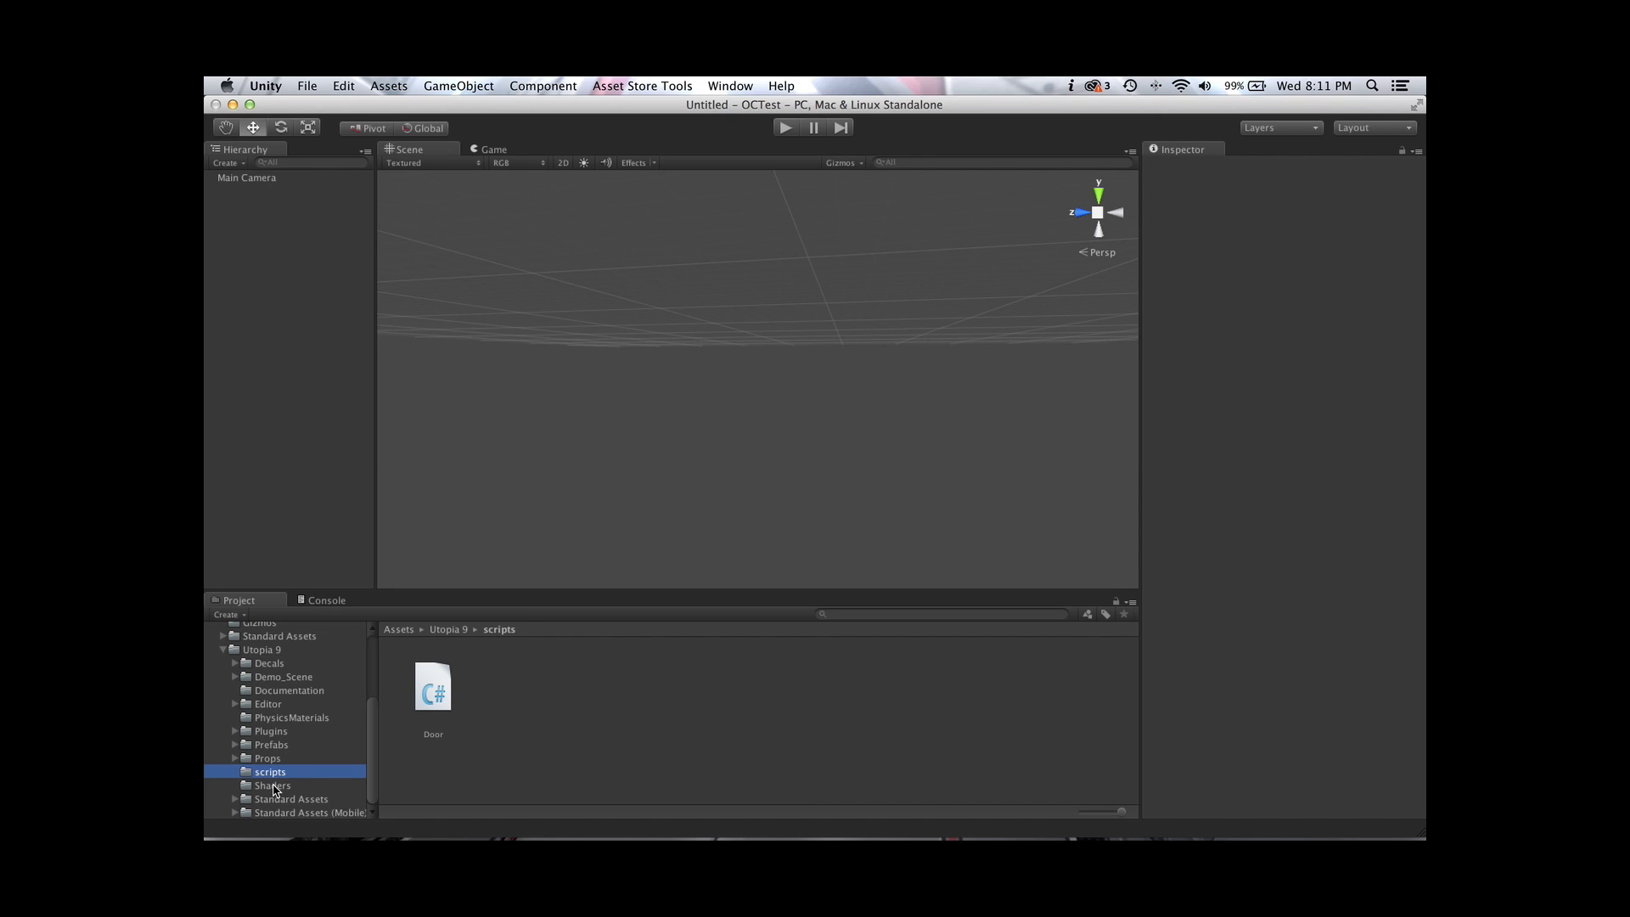
pyautogui.click(273, 786)
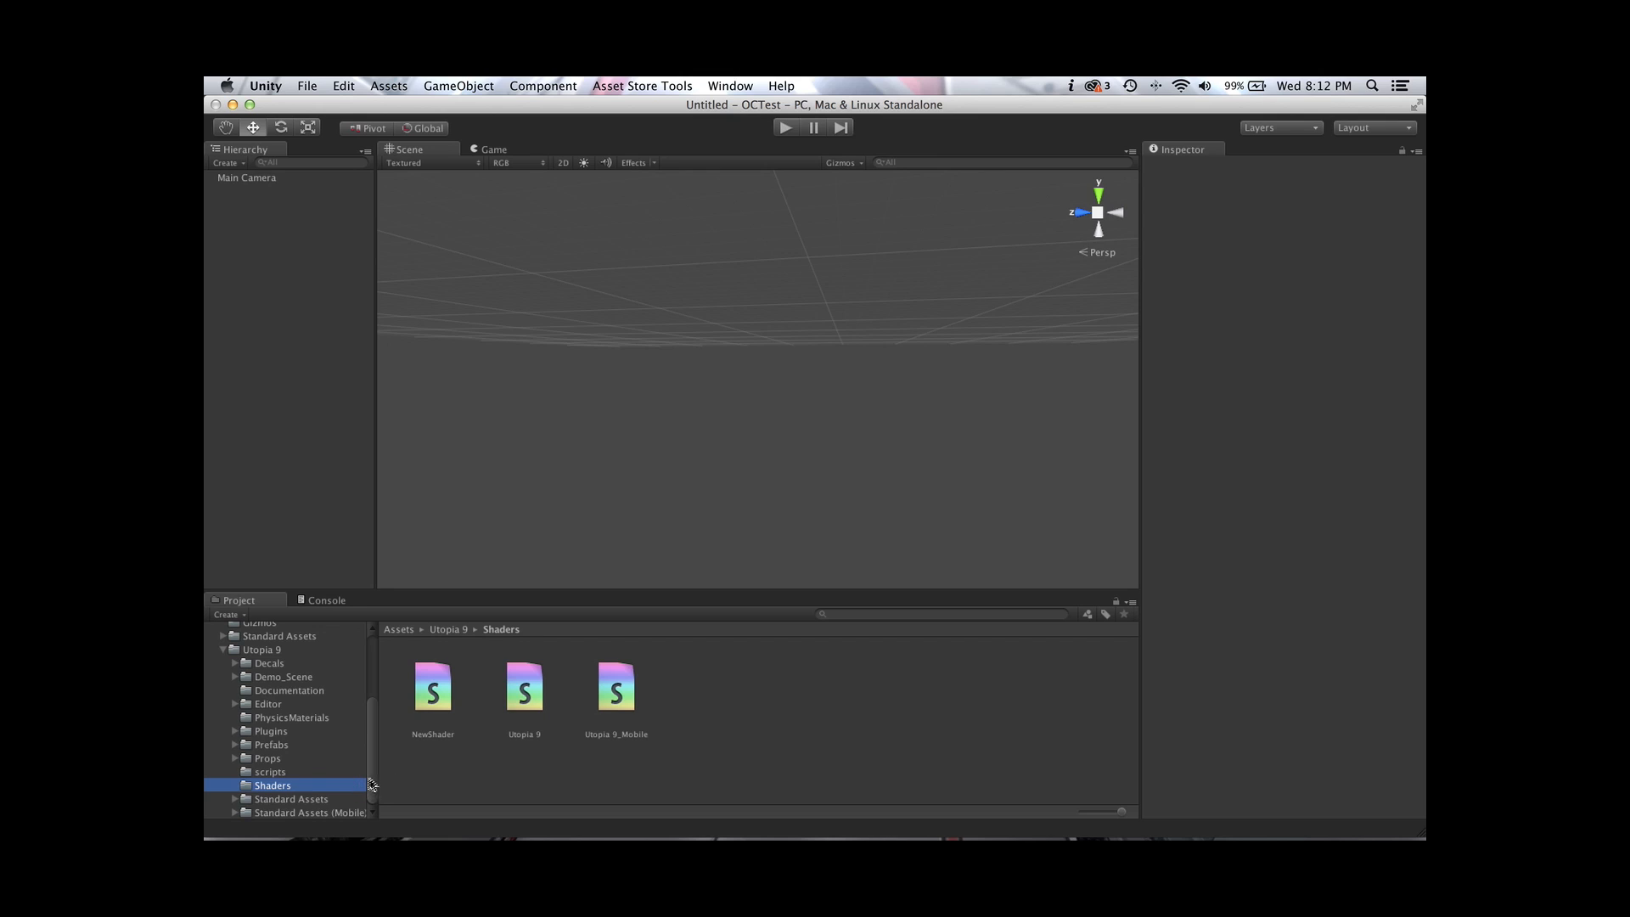
pyautogui.click(301, 801)
pyautogui.click(302, 814)
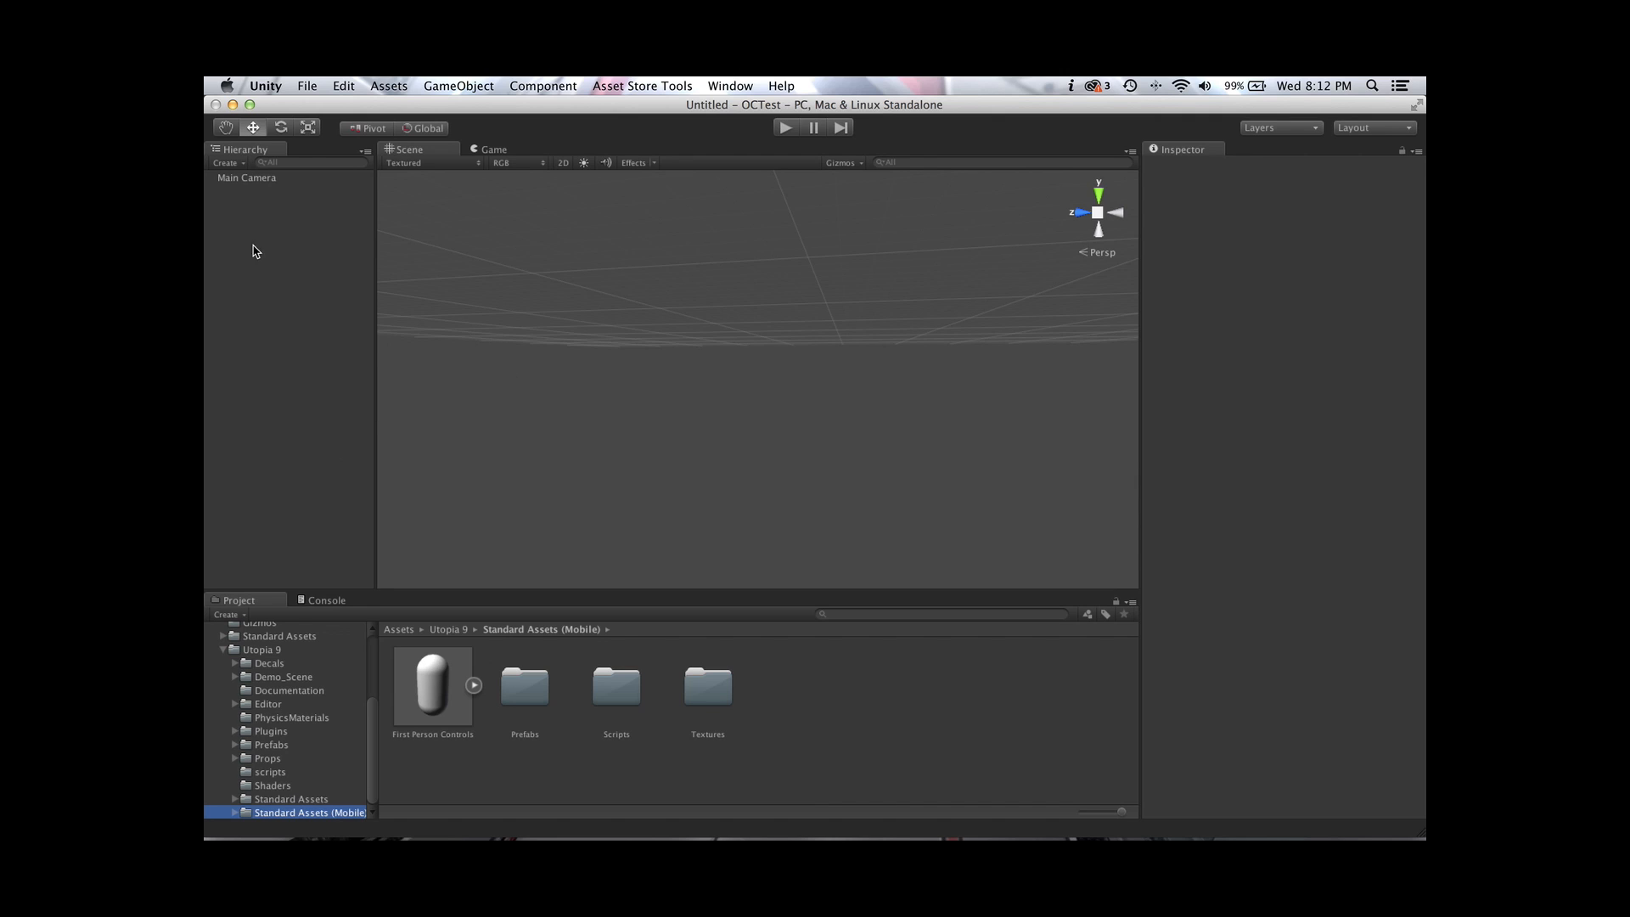
# Create a new scene and delete its default Main Camera
pyautogui.click(309, 85)
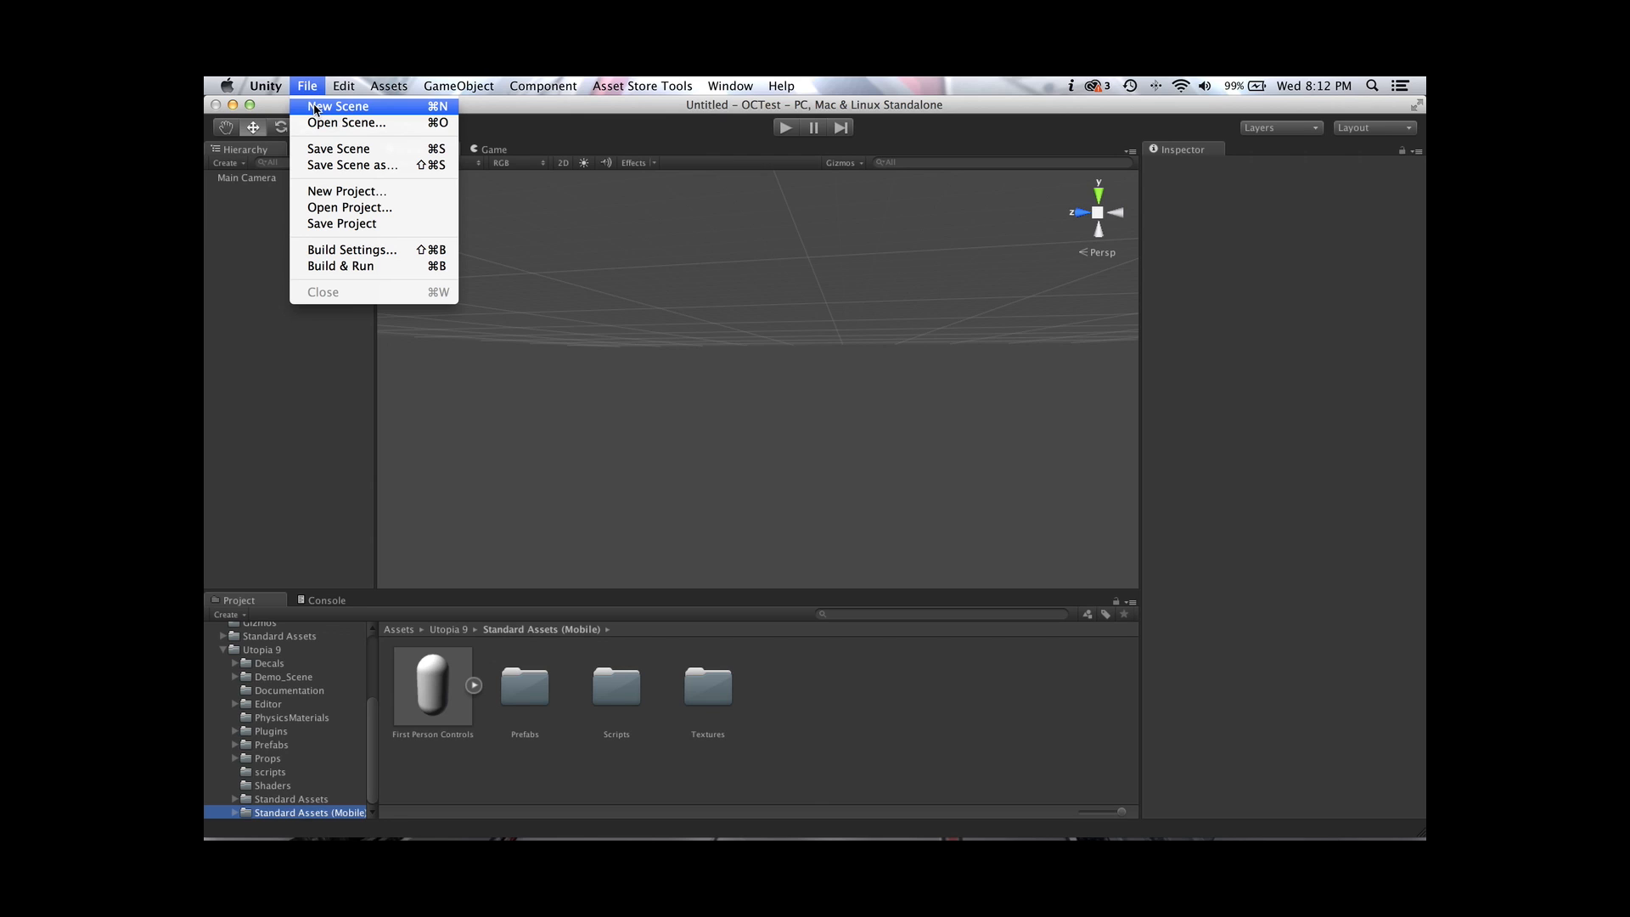
pyautogui.click(315, 108)
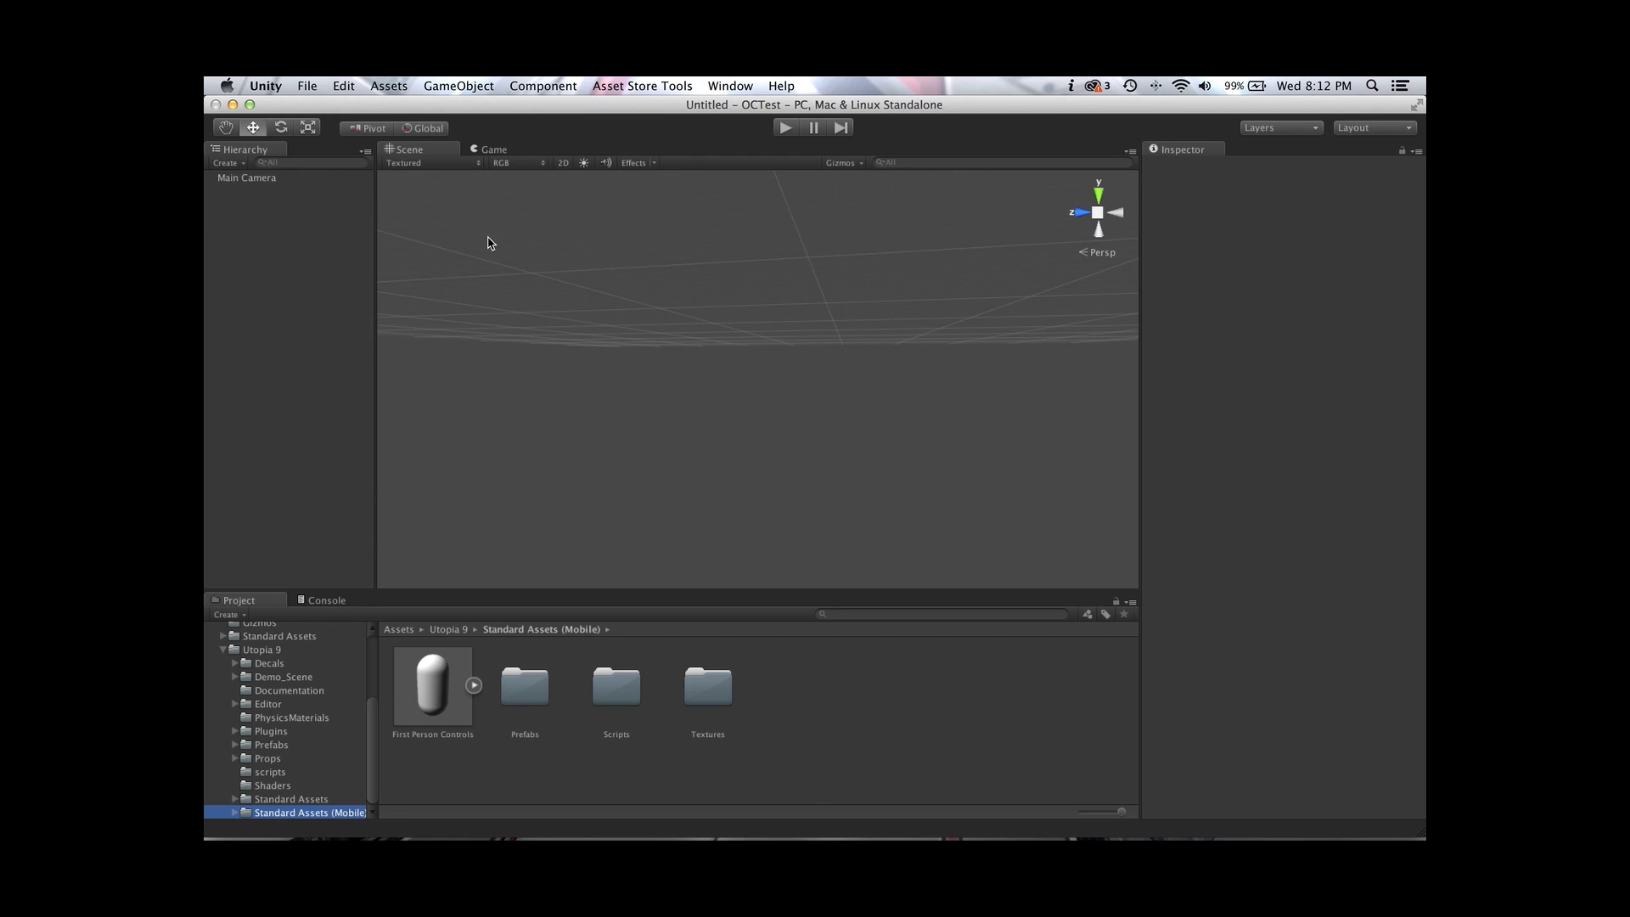
pyautogui.keyDown('alt'); pyautogui.moveTo(808, 270); pyautogui.dragTo(796, 455); pyautogui.keyUp('alt')
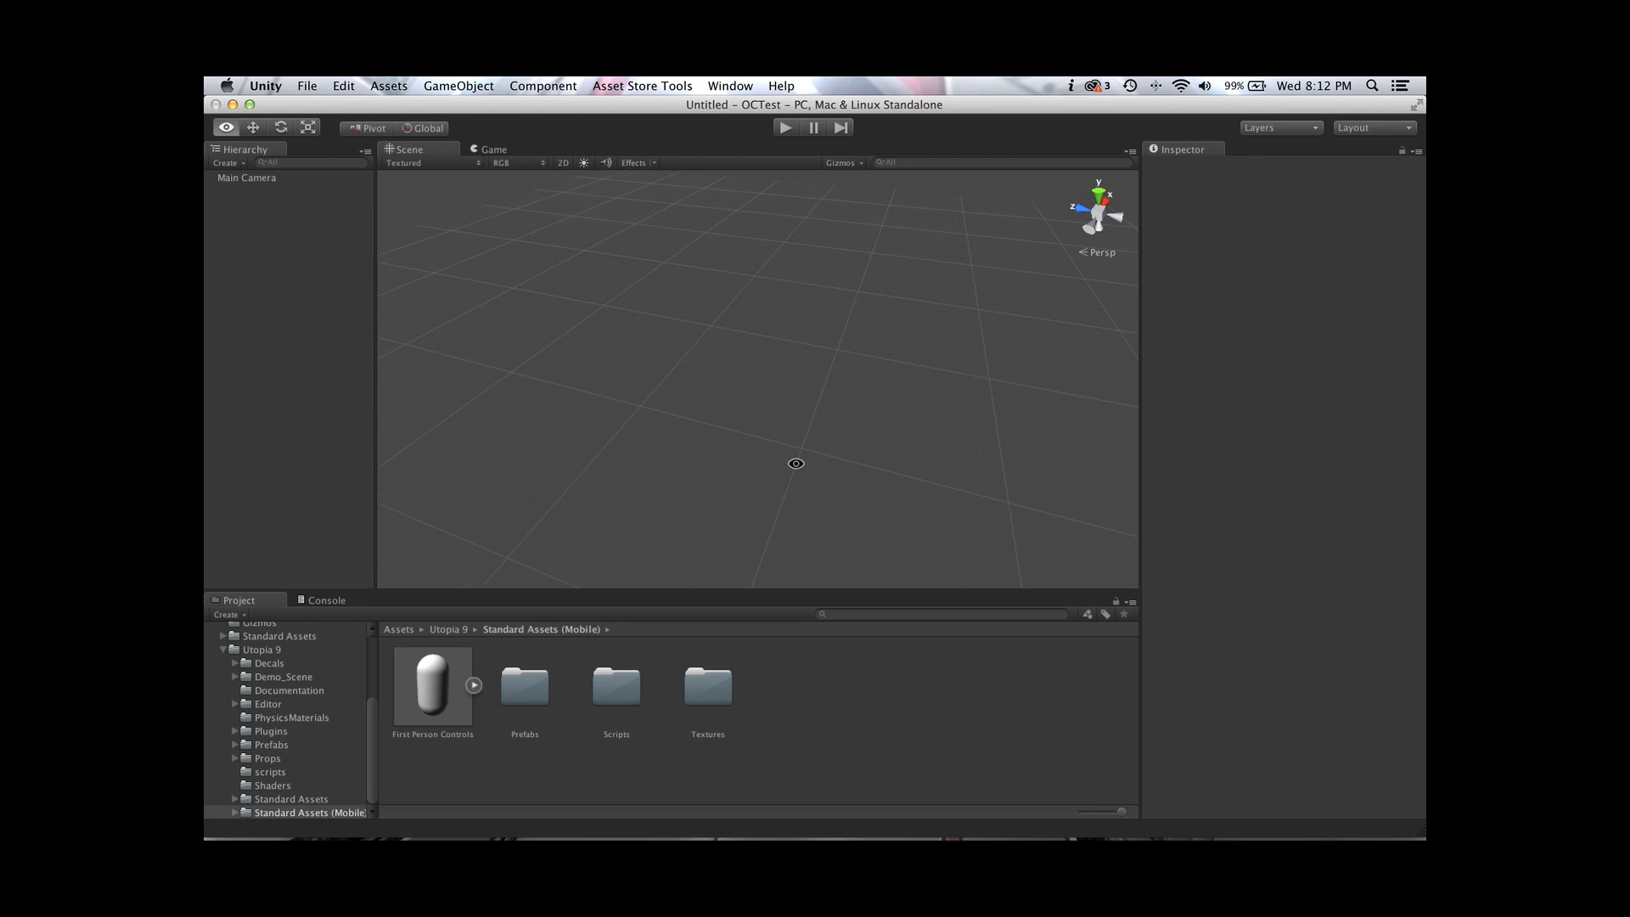
pyautogui.keyDown('alt'); pyautogui.moveTo(902, 298); pyautogui.dragTo(819, 247); pyautogui.keyUp('alt')
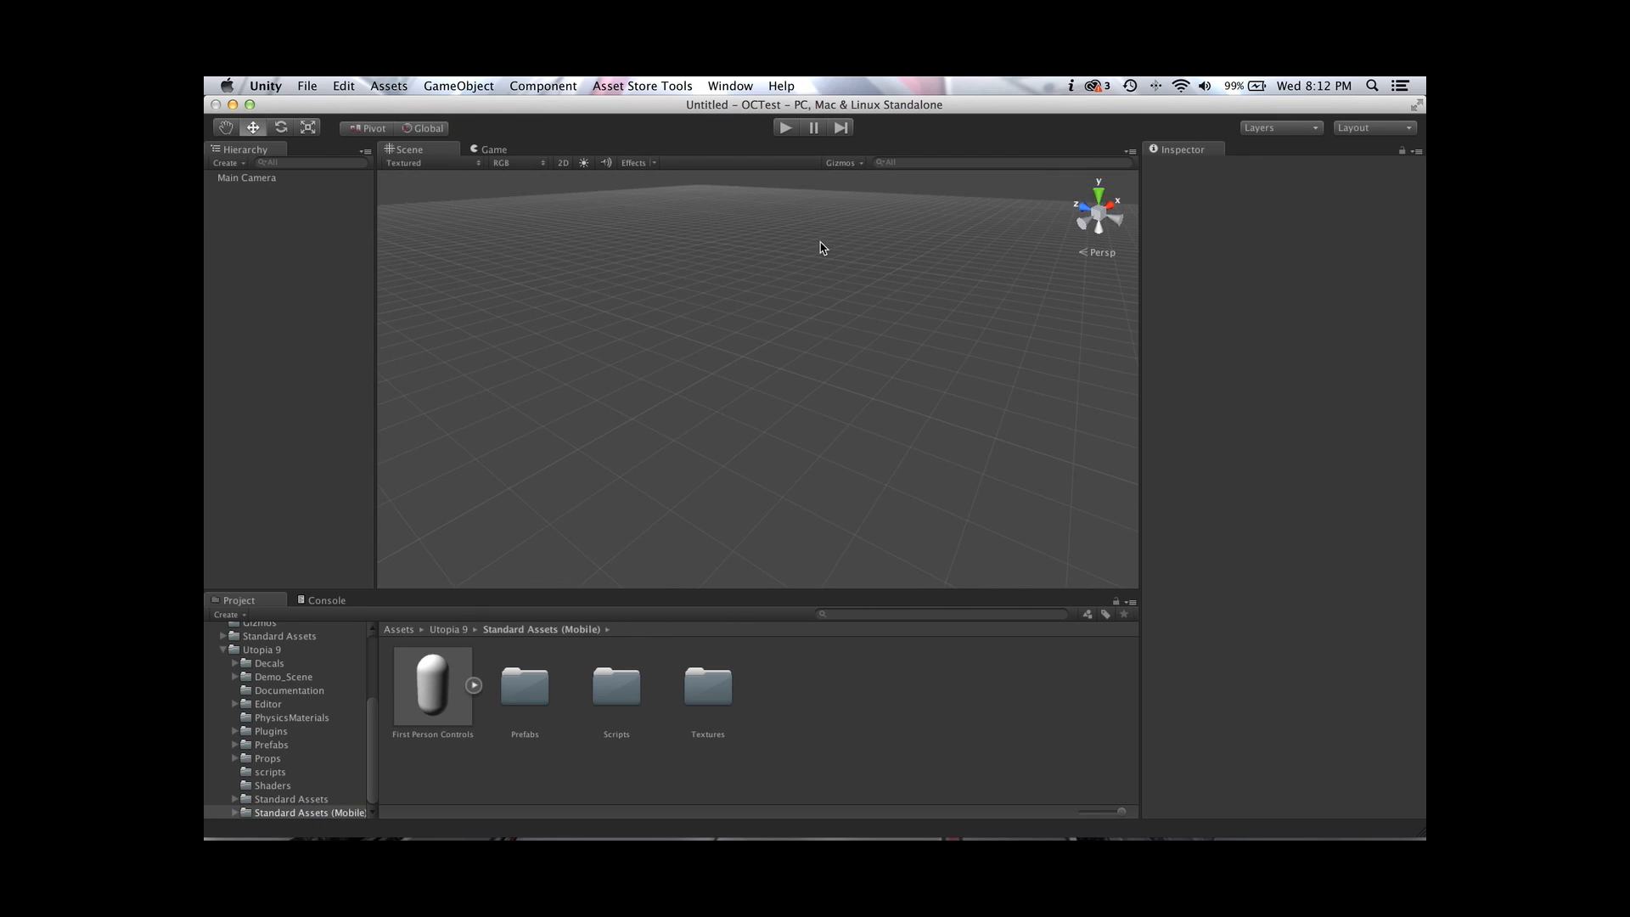
pyautogui.click(254, 178)
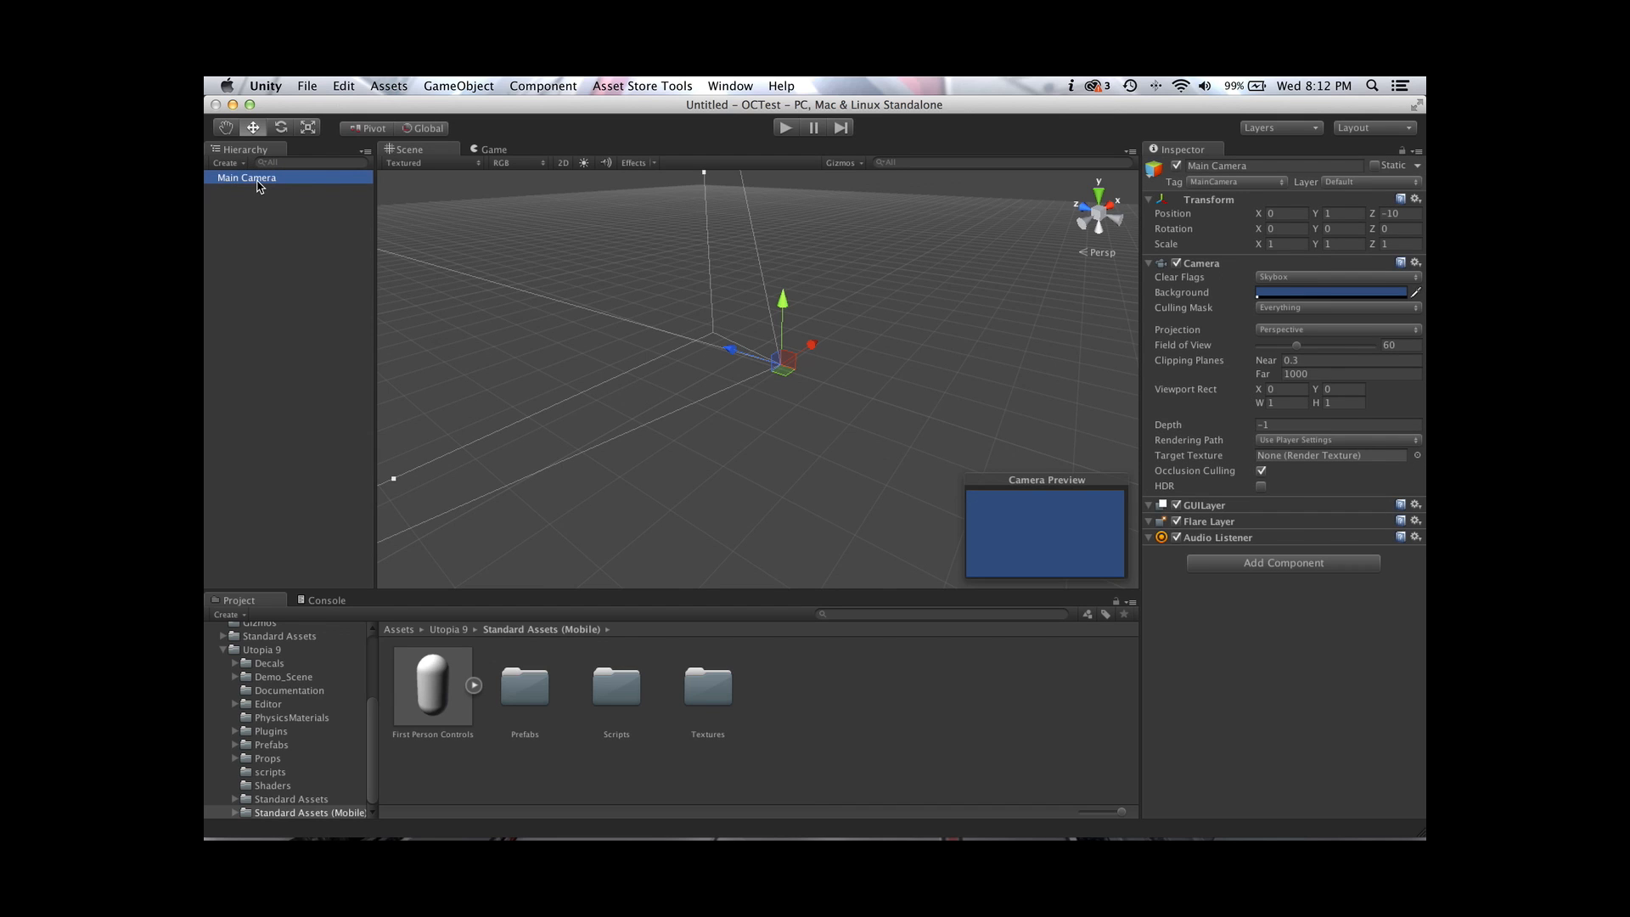
pyautogui.rightClick(258, 181)
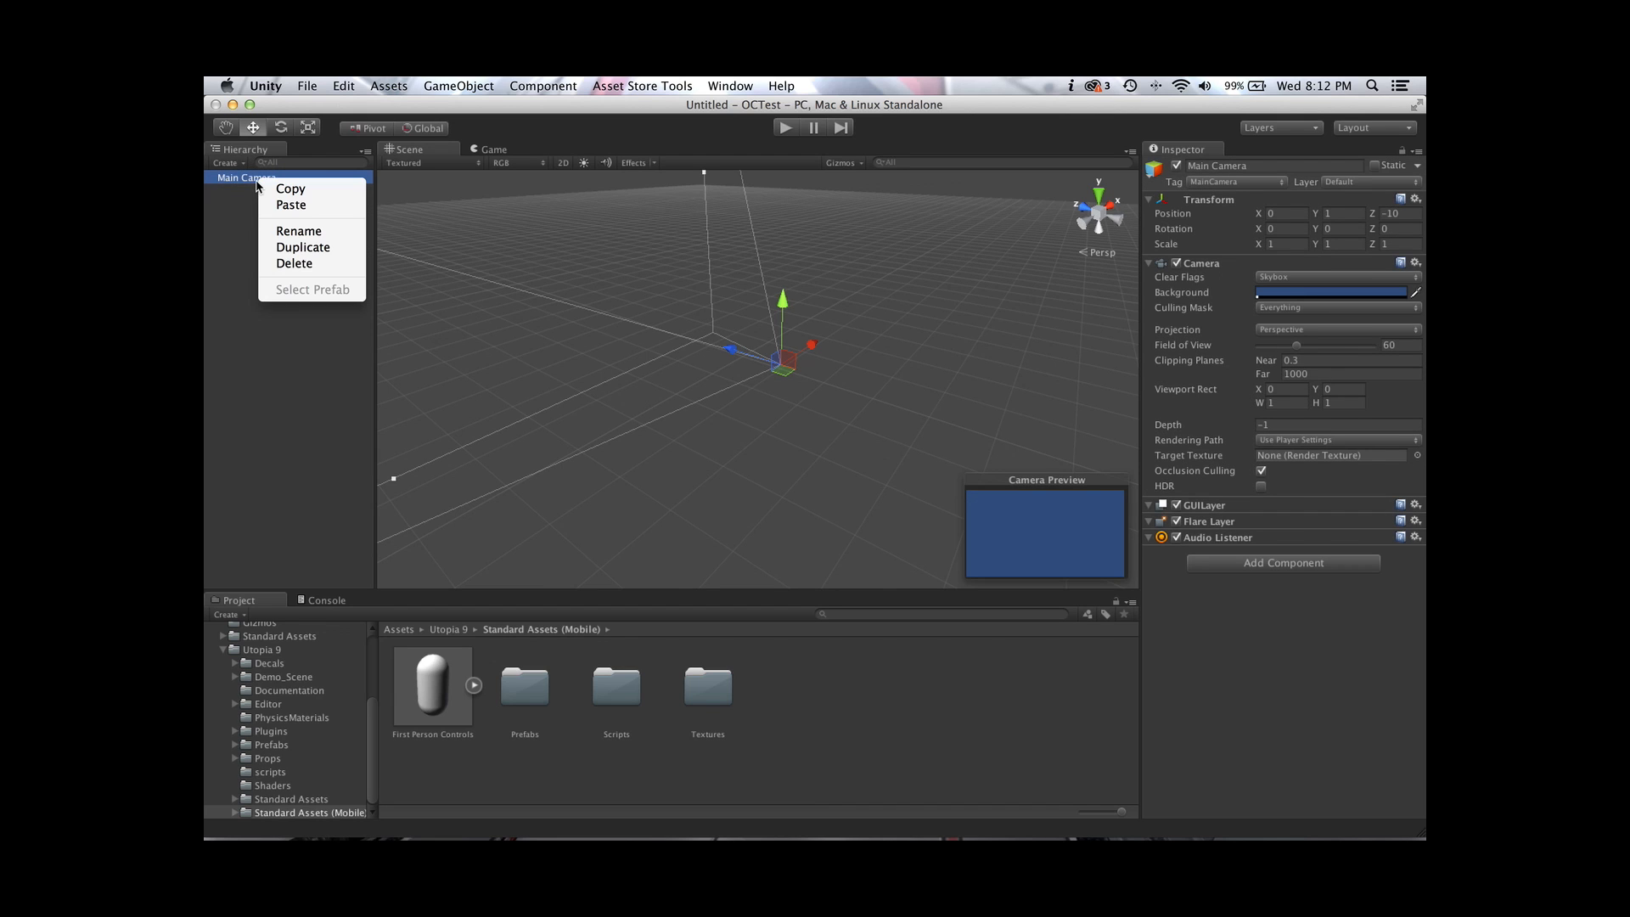
pyautogui.click(298, 264)
# Add the First Person Controller prefab from Utopia 9's Standard Assets Character Controllers folder to the scene and frame it
pyautogui.click(310, 799)
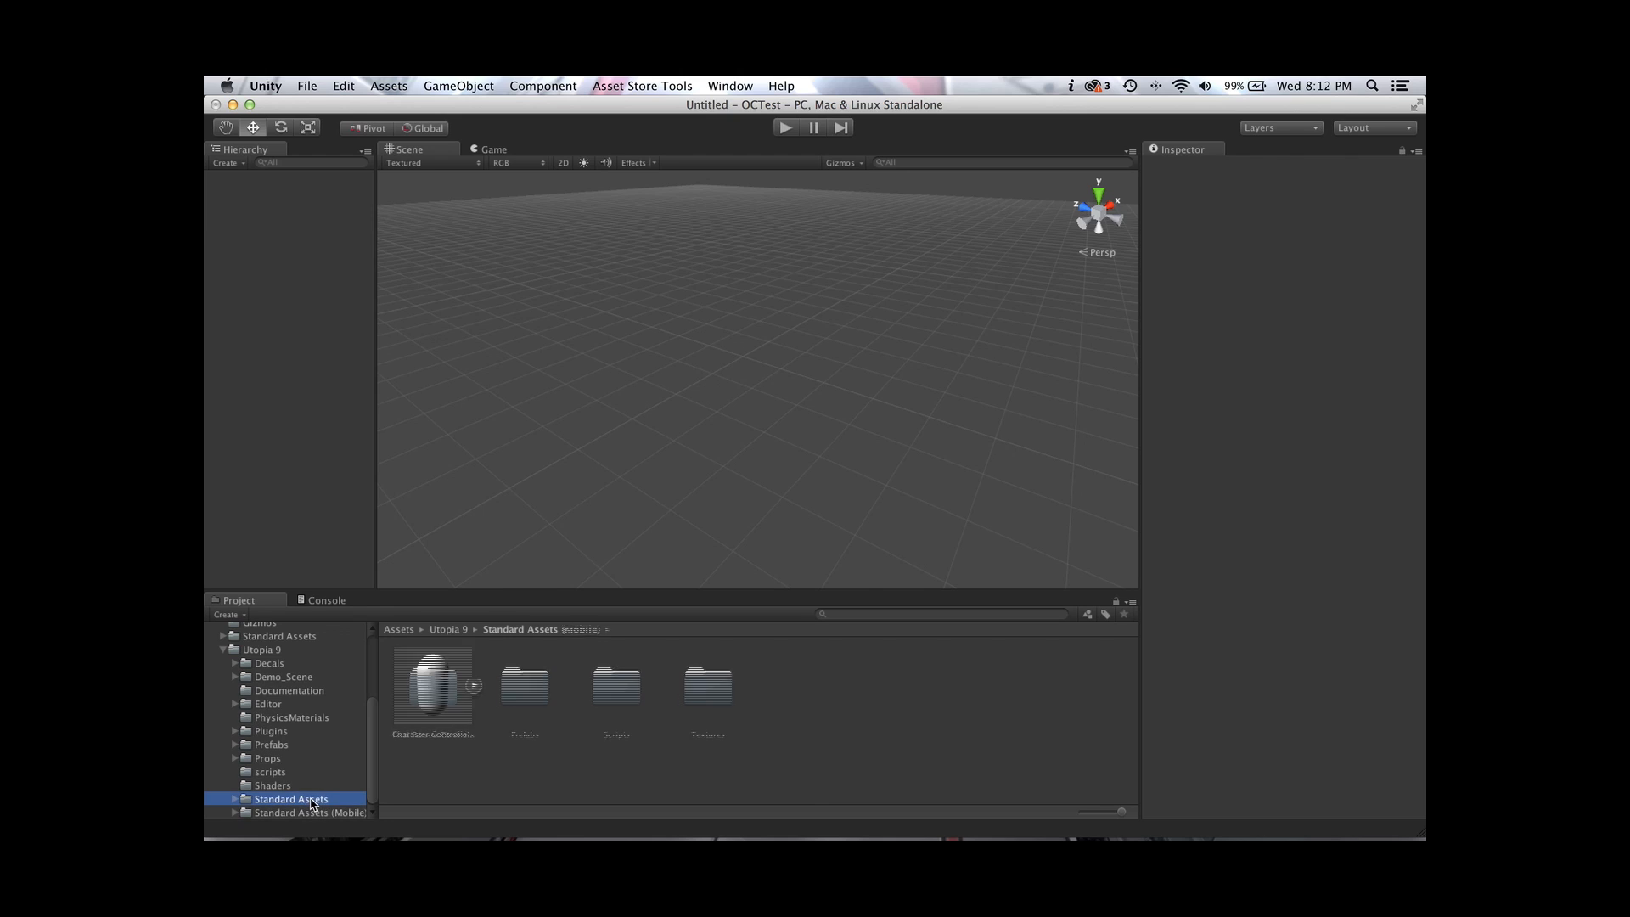
pyautogui.doubleClick(433, 693)
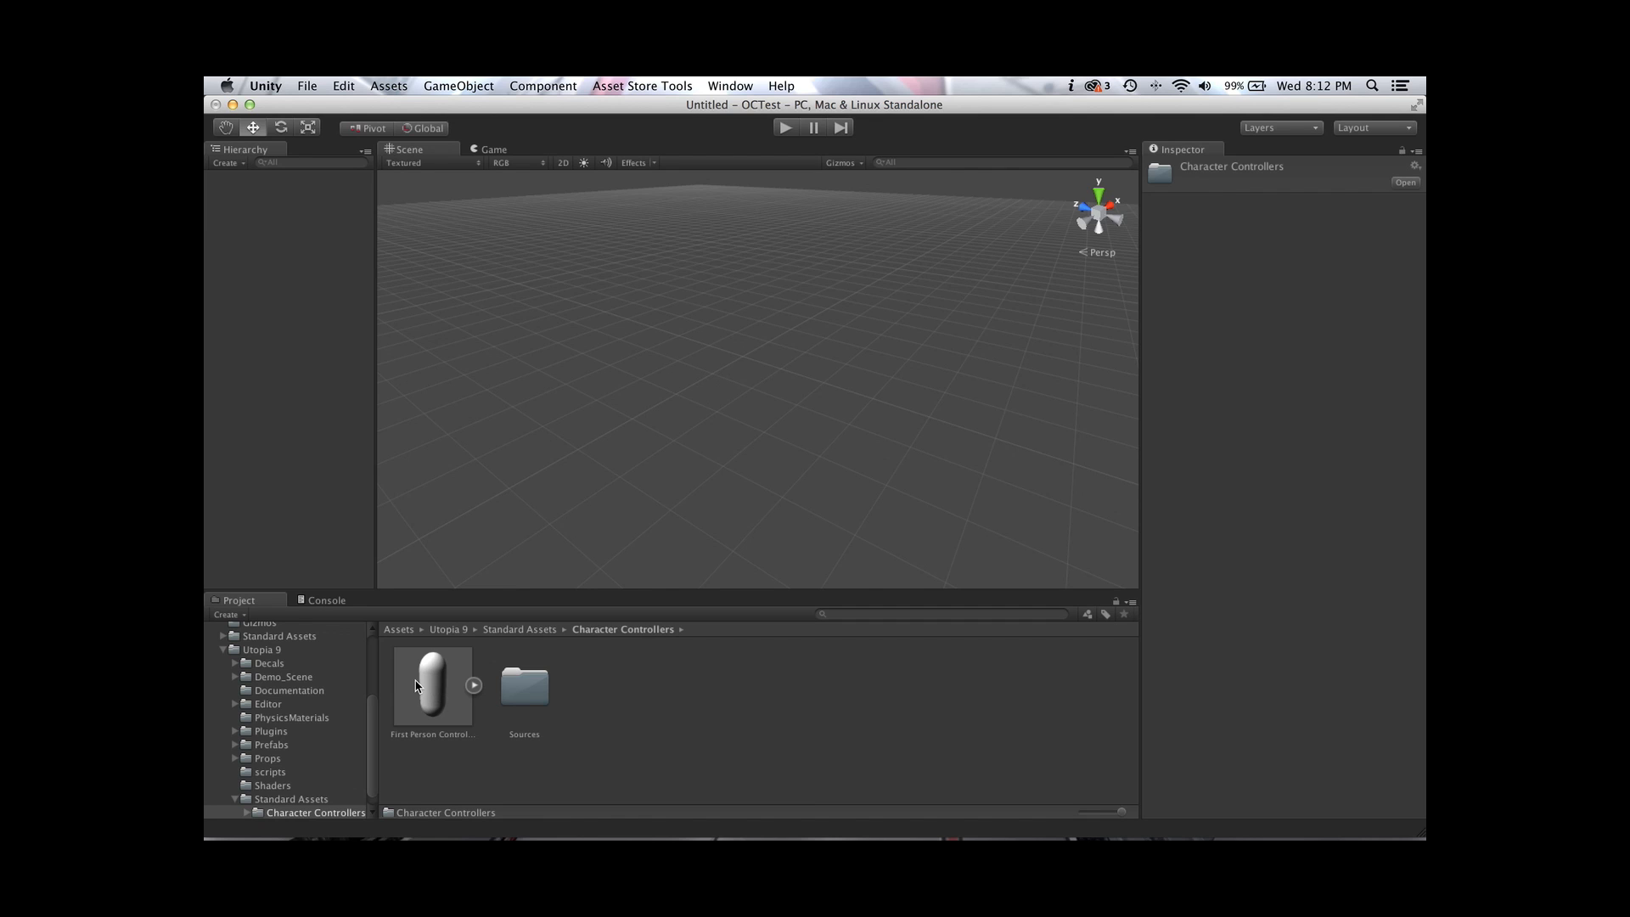
pyautogui.moveTo(434, 691); pyautogui.dragTo(242, 251)
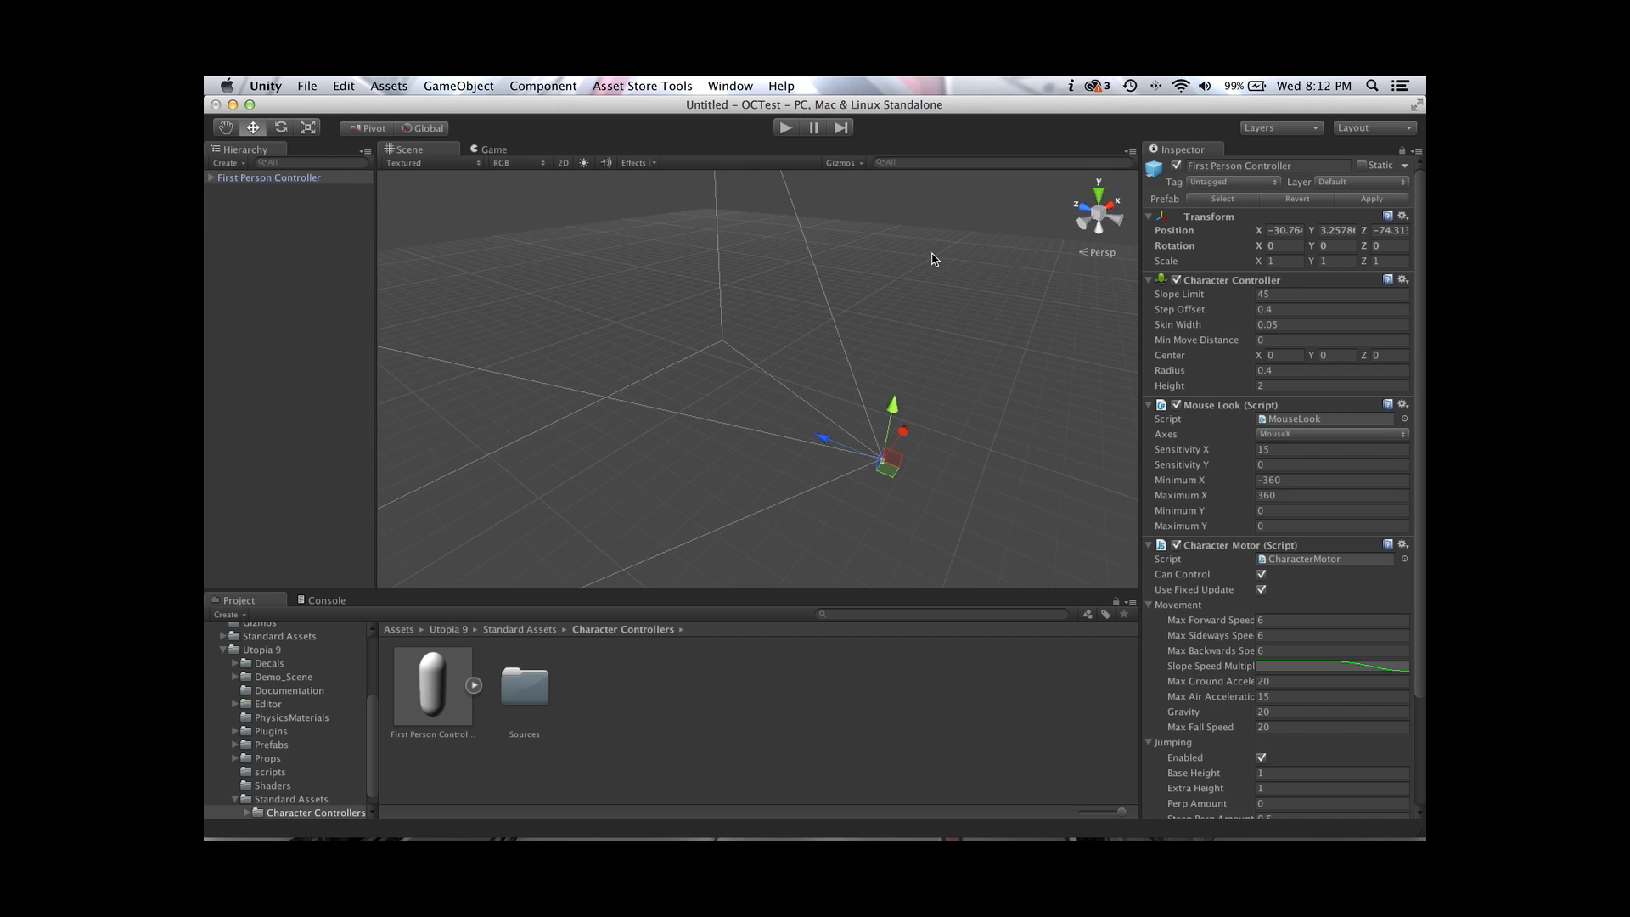
pyautogui.press('f')
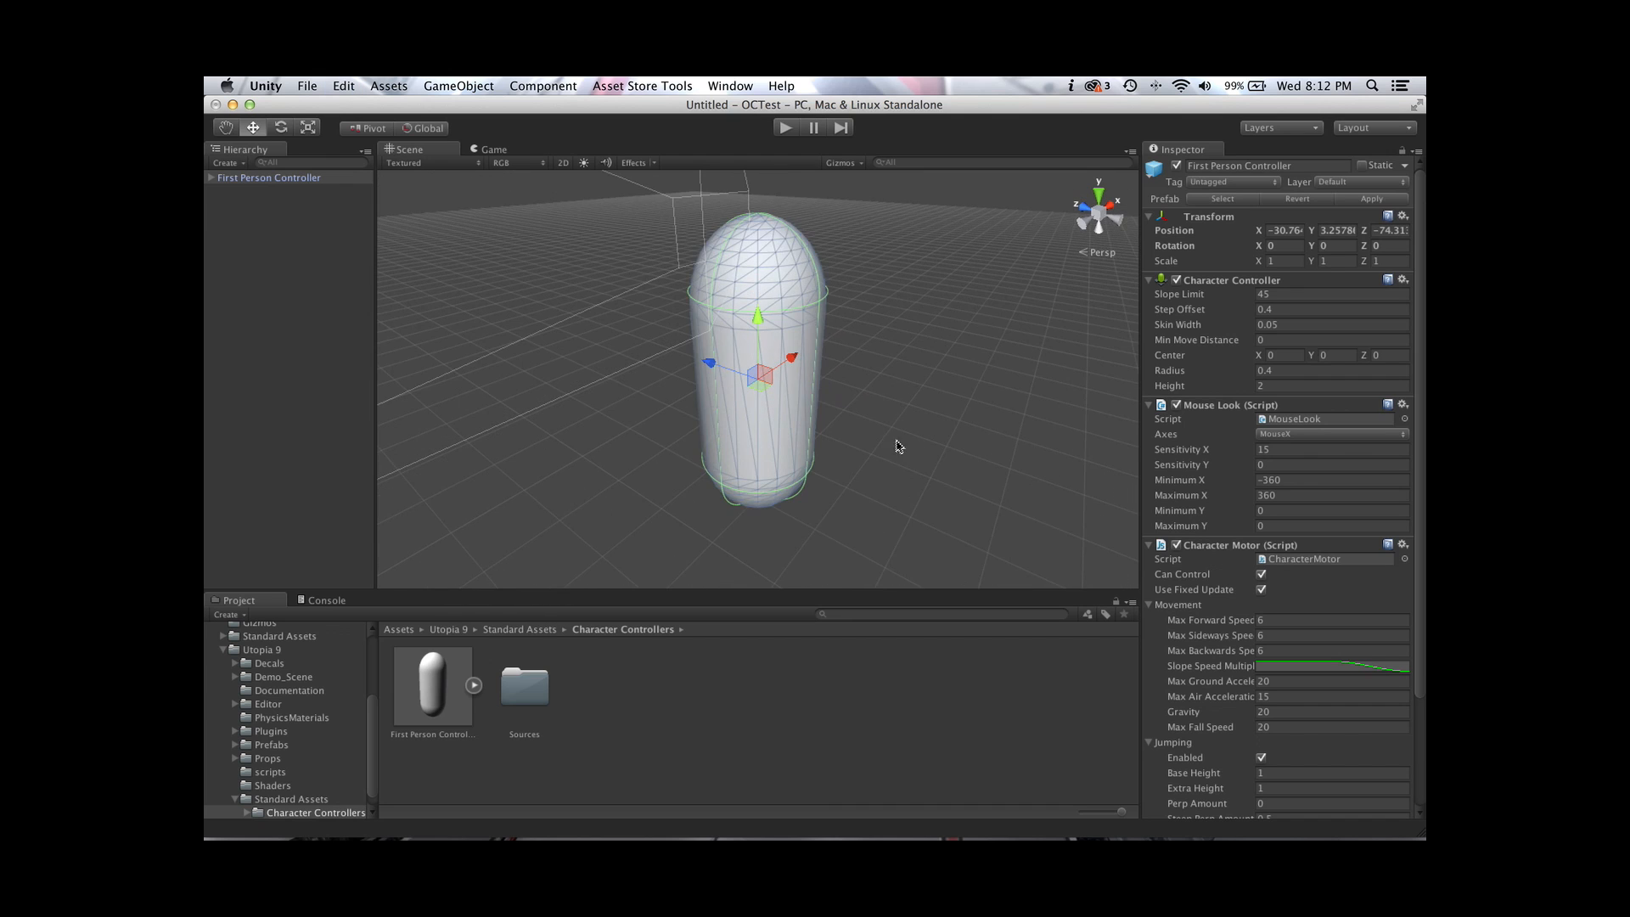
pyautogui.moveTo(794, 397)
pyautogui.keyDown('alt'); pyautogui.mouseDown()
pyautogui.moveTo(777, 382)
pyautogui.moveTo(806, 370)
pyautogui.mouseUp(); pyautogui.keyUp('alt')
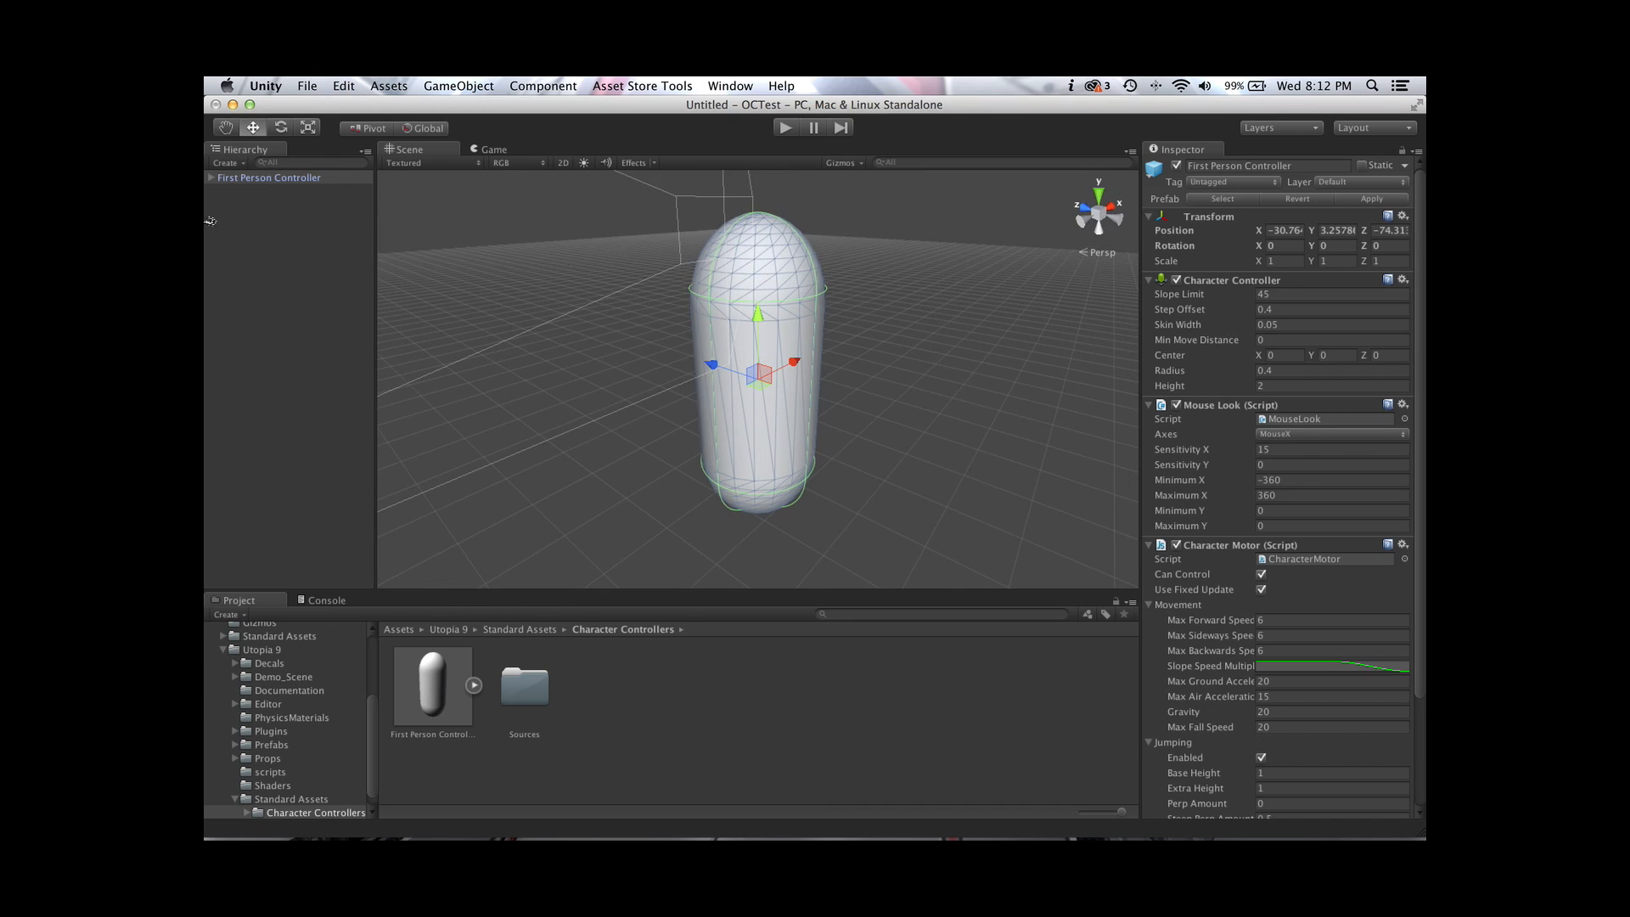
# Expand the First Person Controller to inspect its Graphics and Main Camera children, and set its Slope Limit to 9
pyautogui.click(214, 179)
pyautogui.click(210, 179)
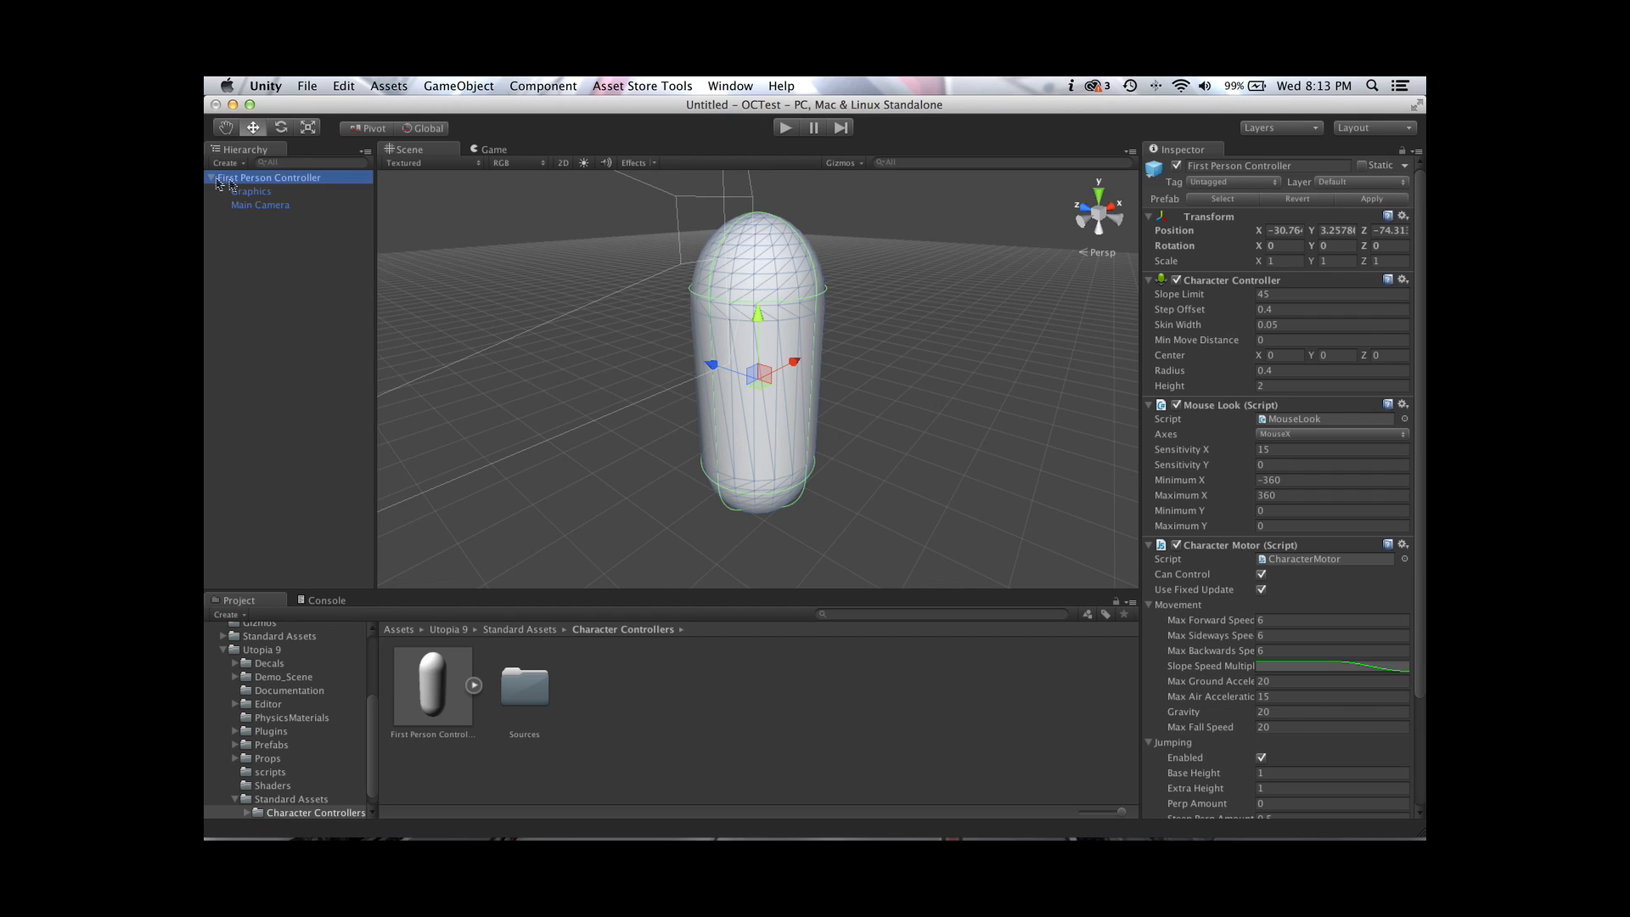
pyautogui.click(268, 192)
pyautogui.click(268, 205)
pyautogui.click(287, 180)
pyautogui.click(1281, 293)
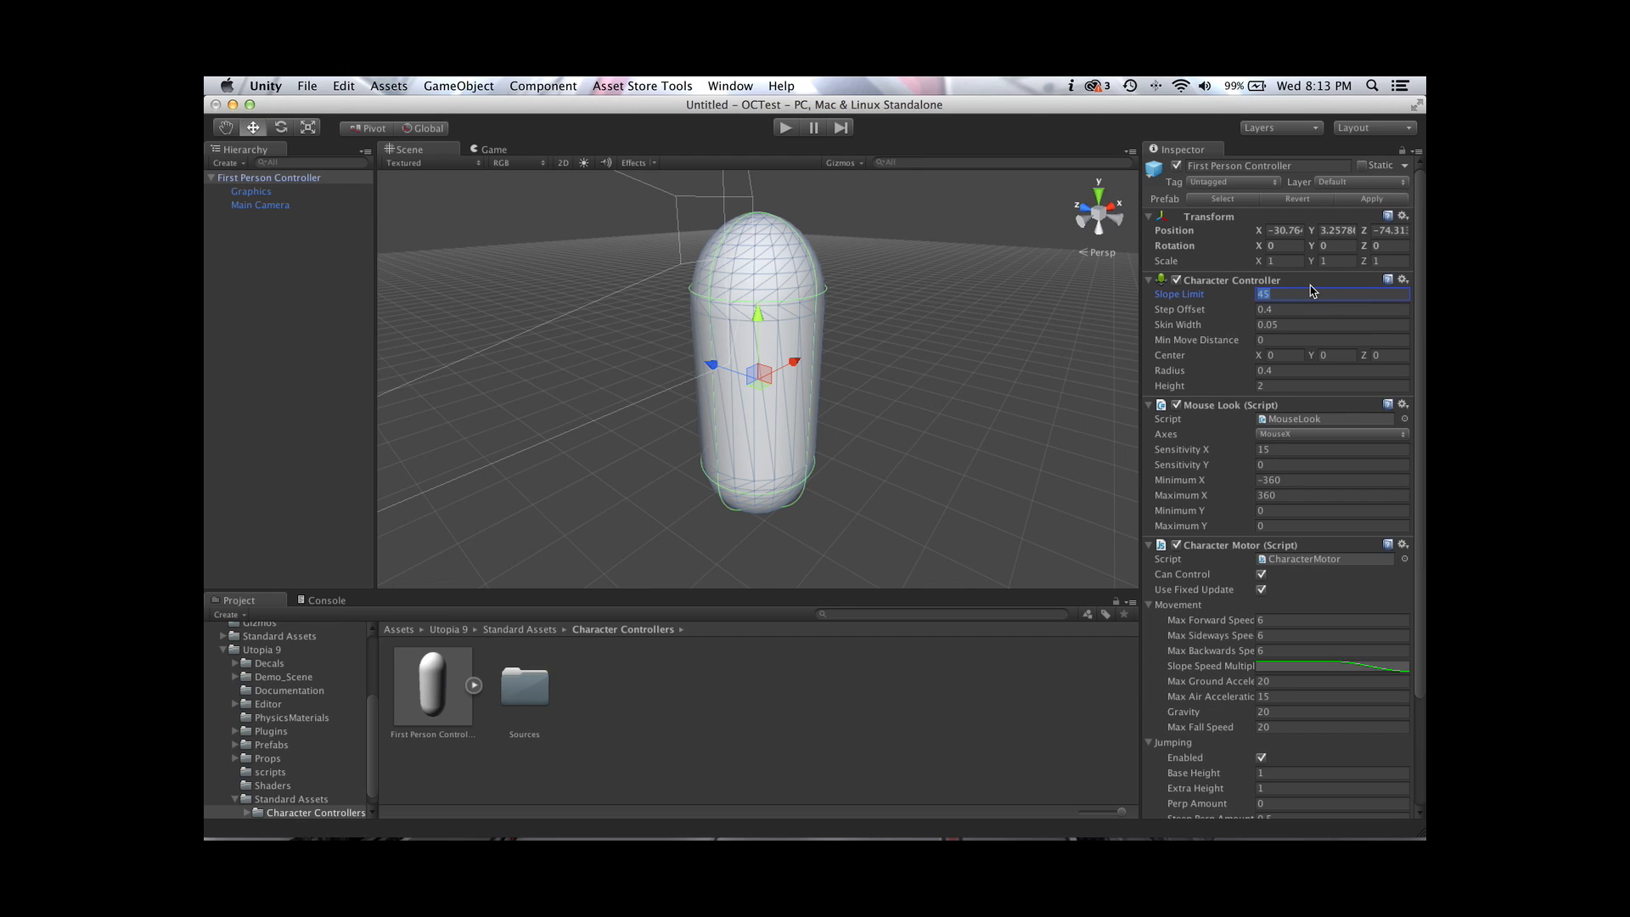
pyautogui.write('9')
pyautogui.click(1123, 330)
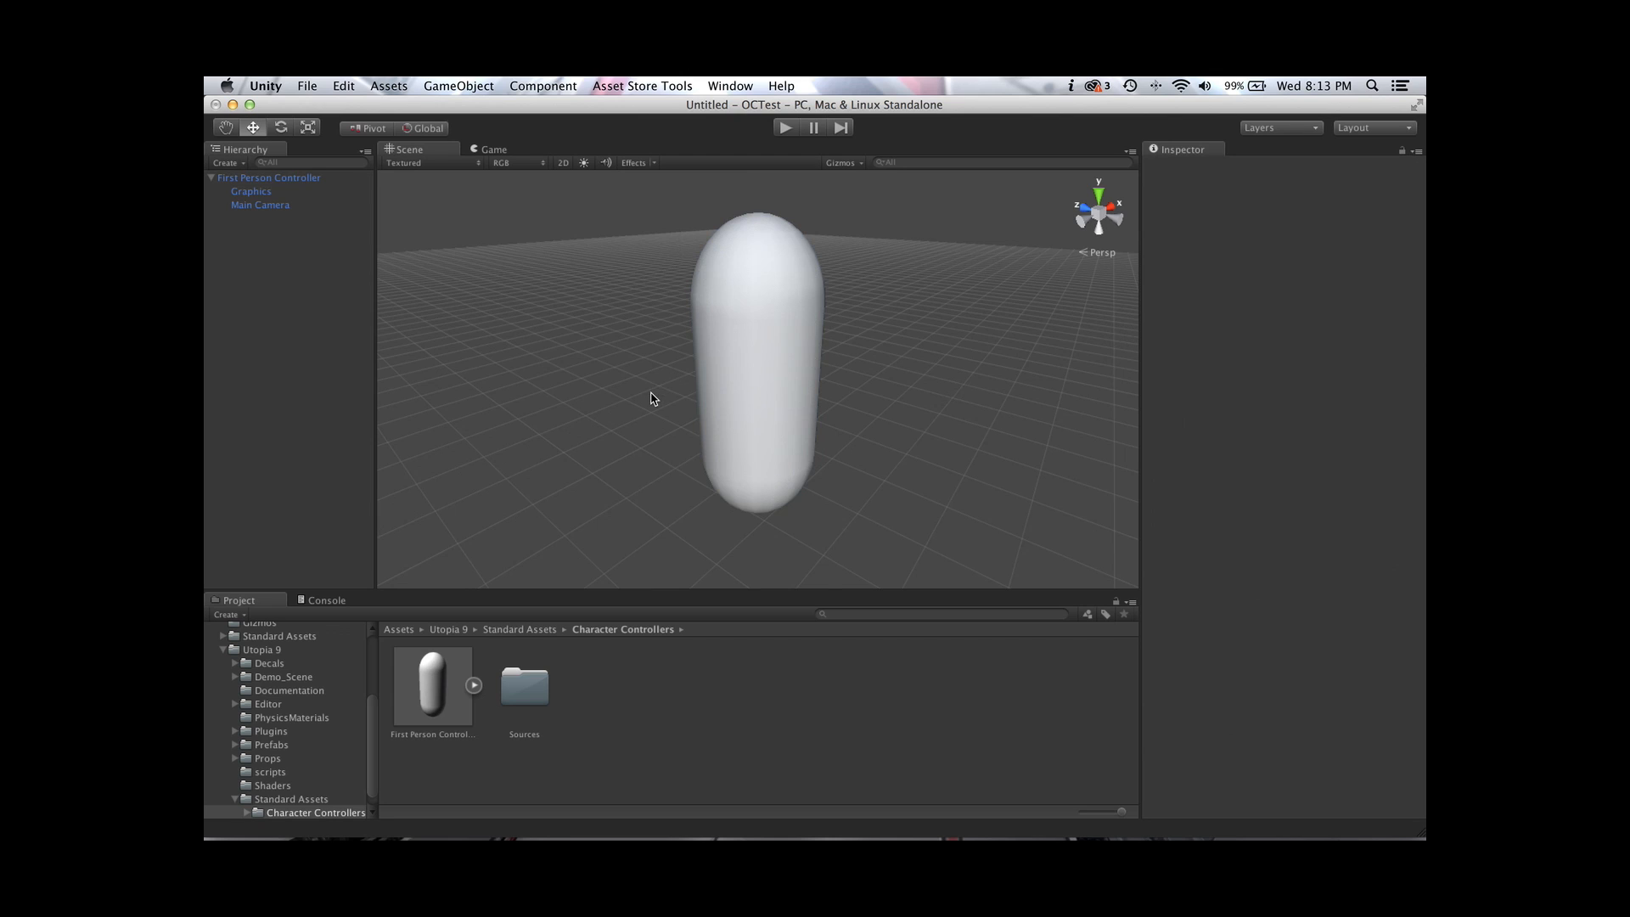
pyautogui.scroll(-3, 654, 399)
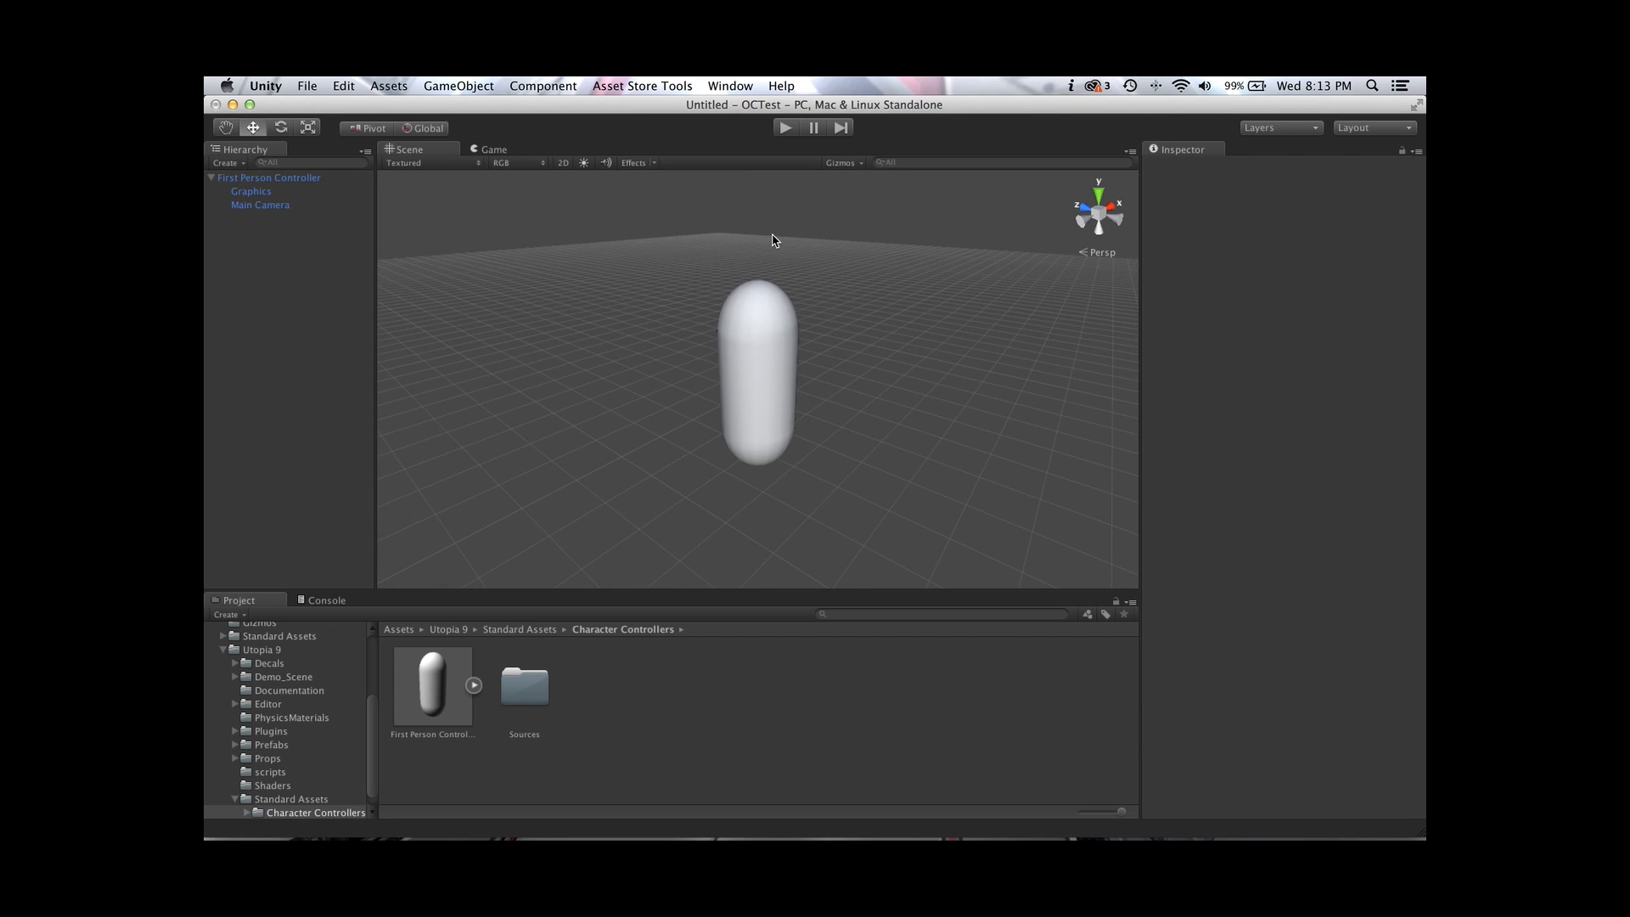
pyautogui.scroll(-2, 785, 237)
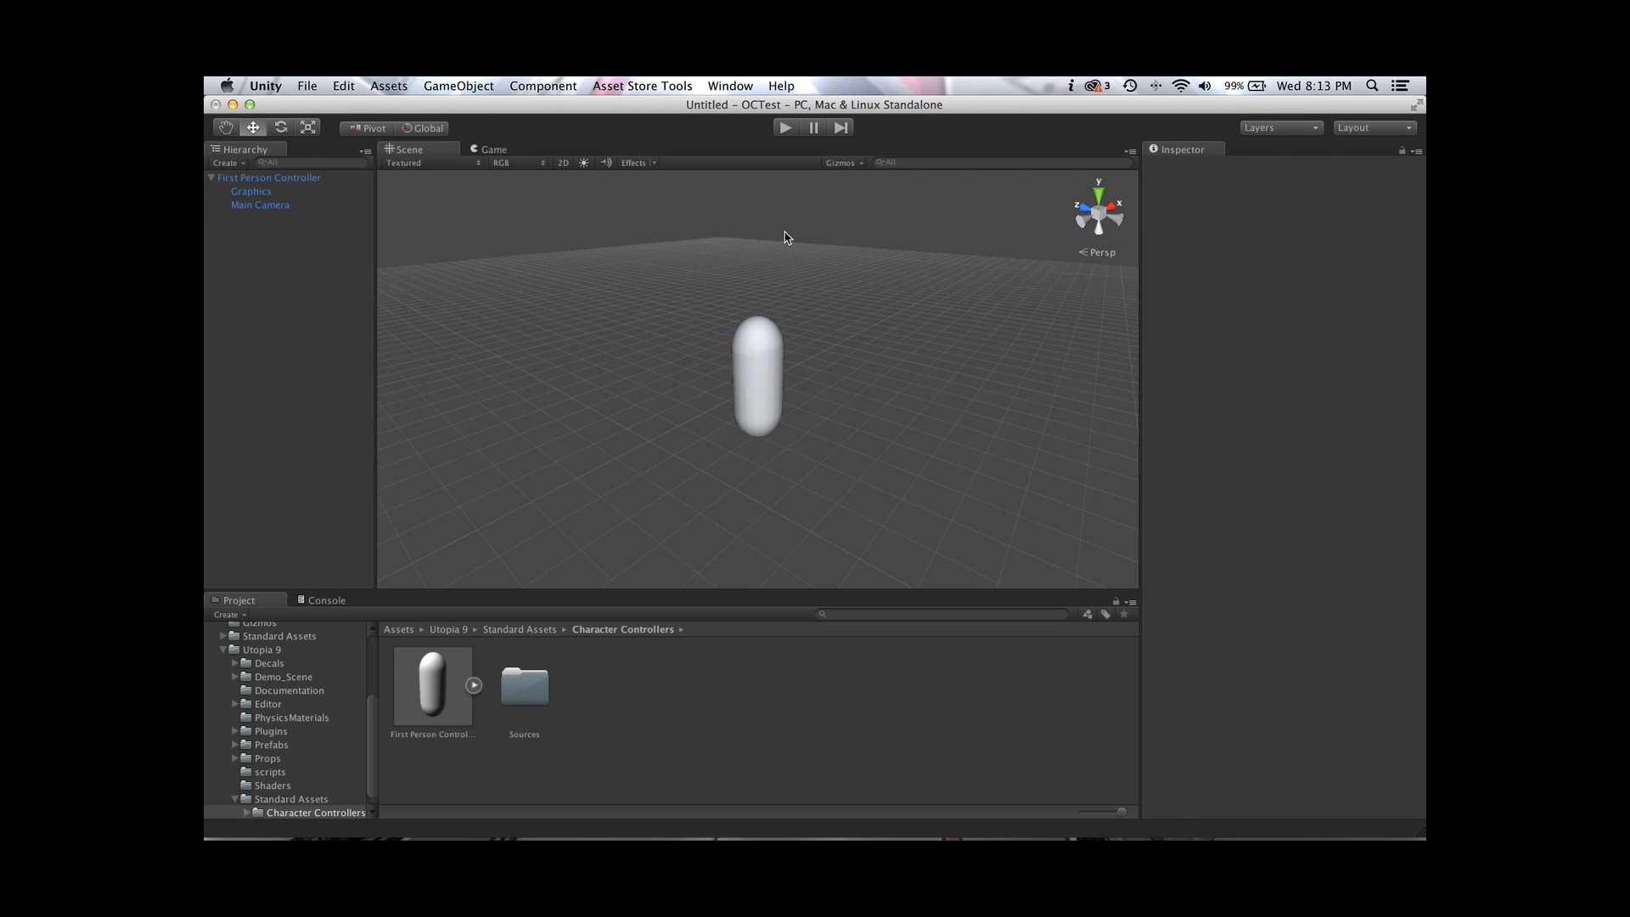
# Open the Utopia9 Level Builder and dock it next to the Inspector
pyautogui.click(727, 87)
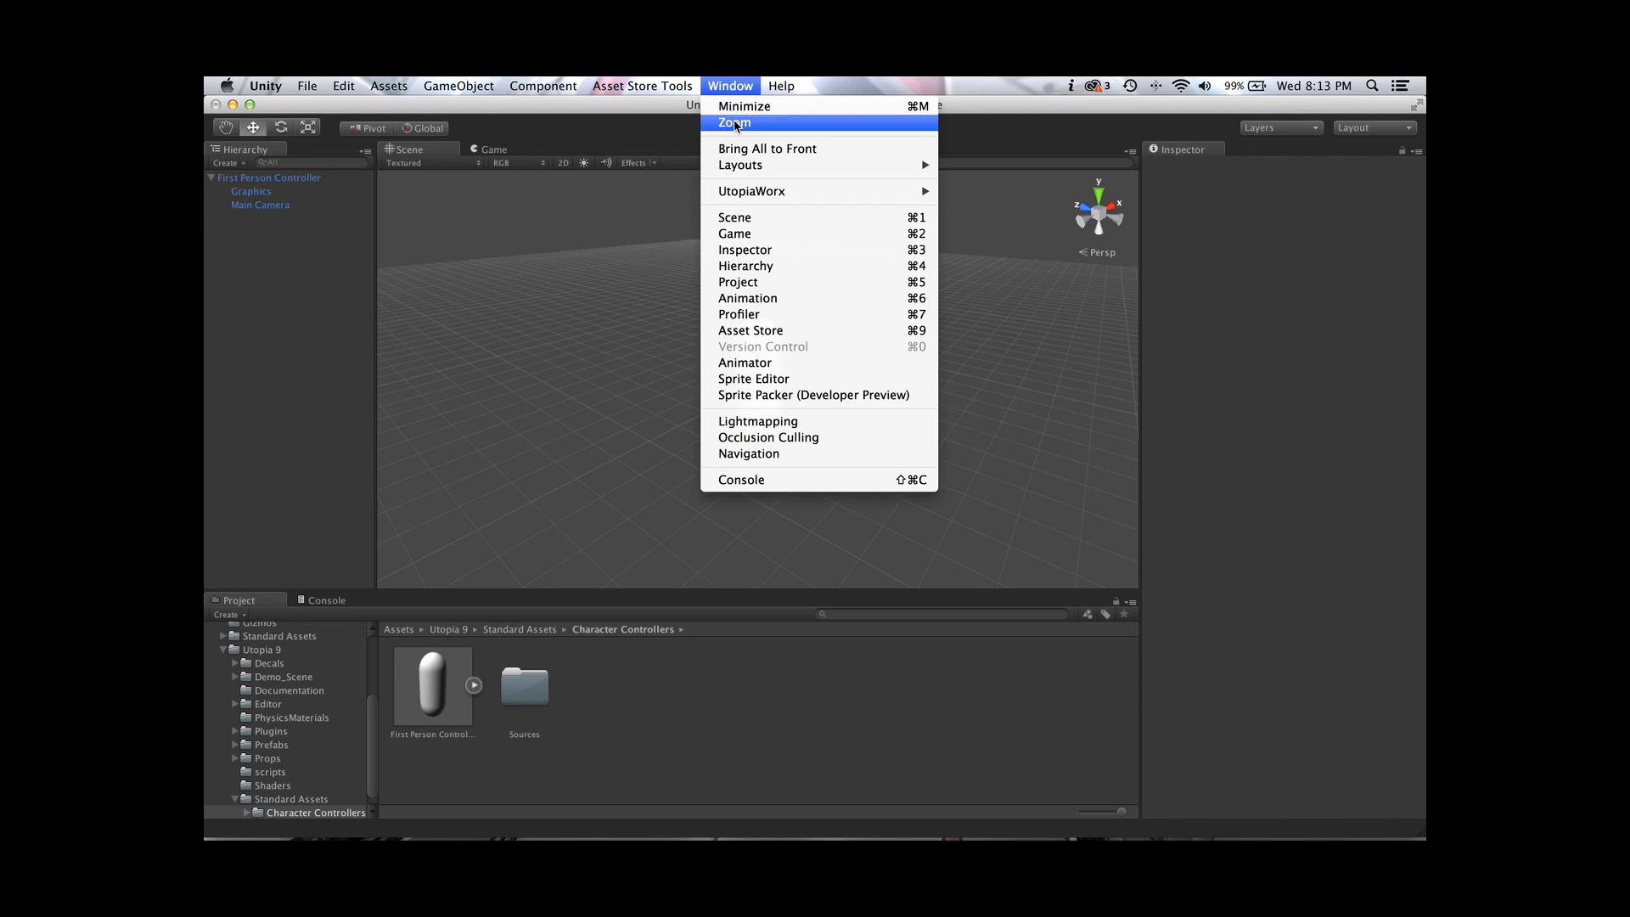
pyautogui.moveTo(815, 194)
pyautogui.moveTo(982, 196)
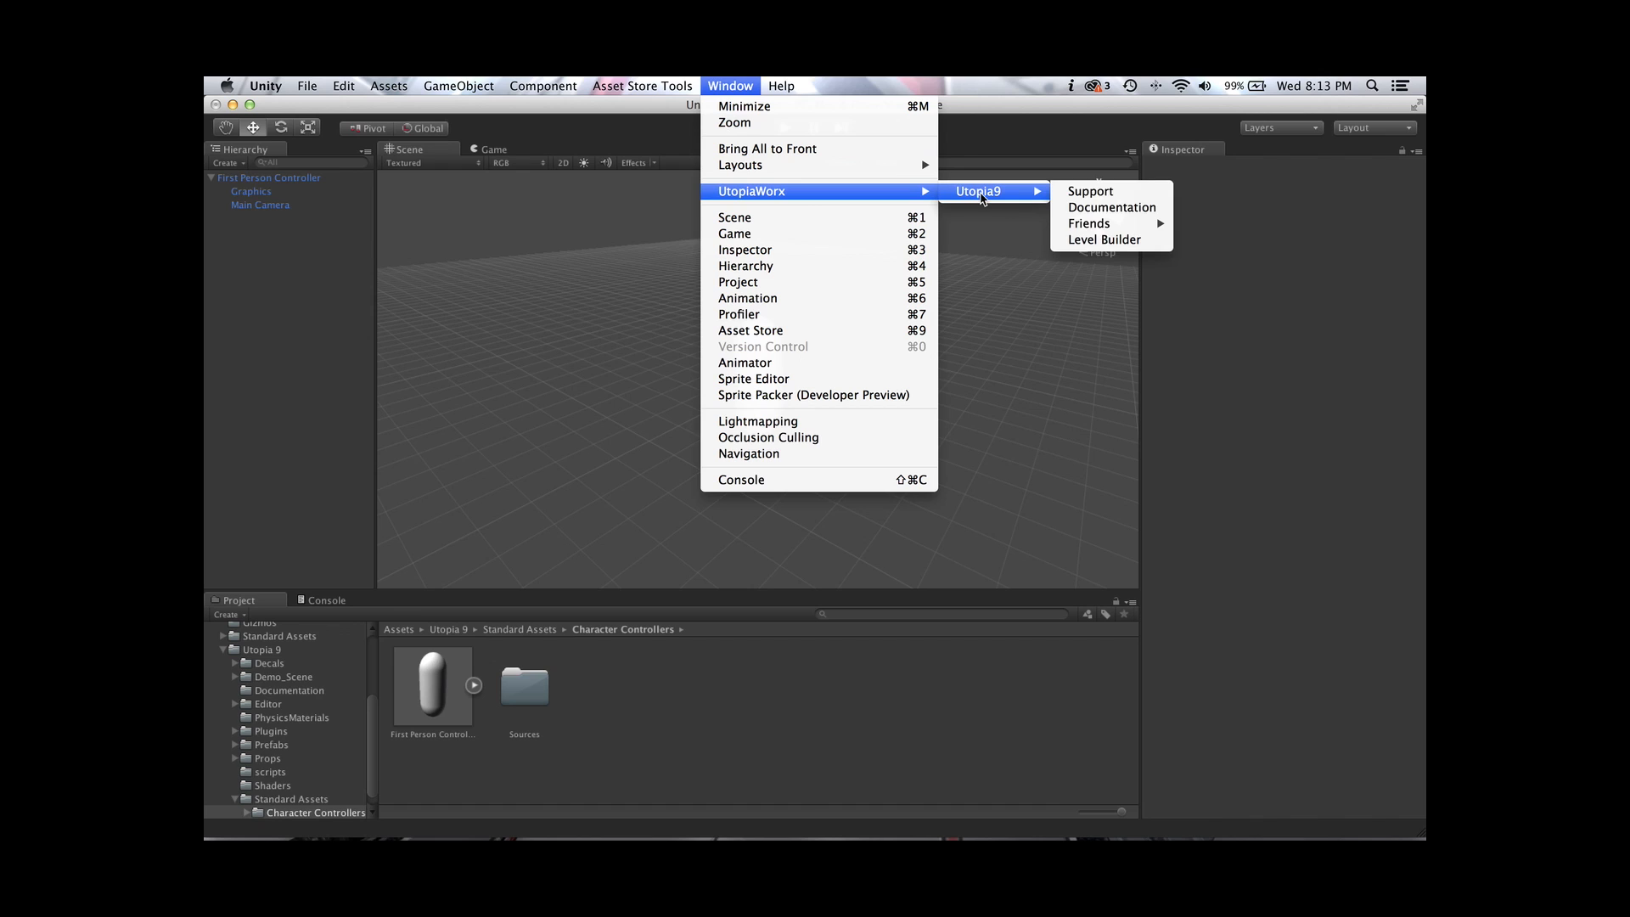
pyautogui.click(1114, 241)
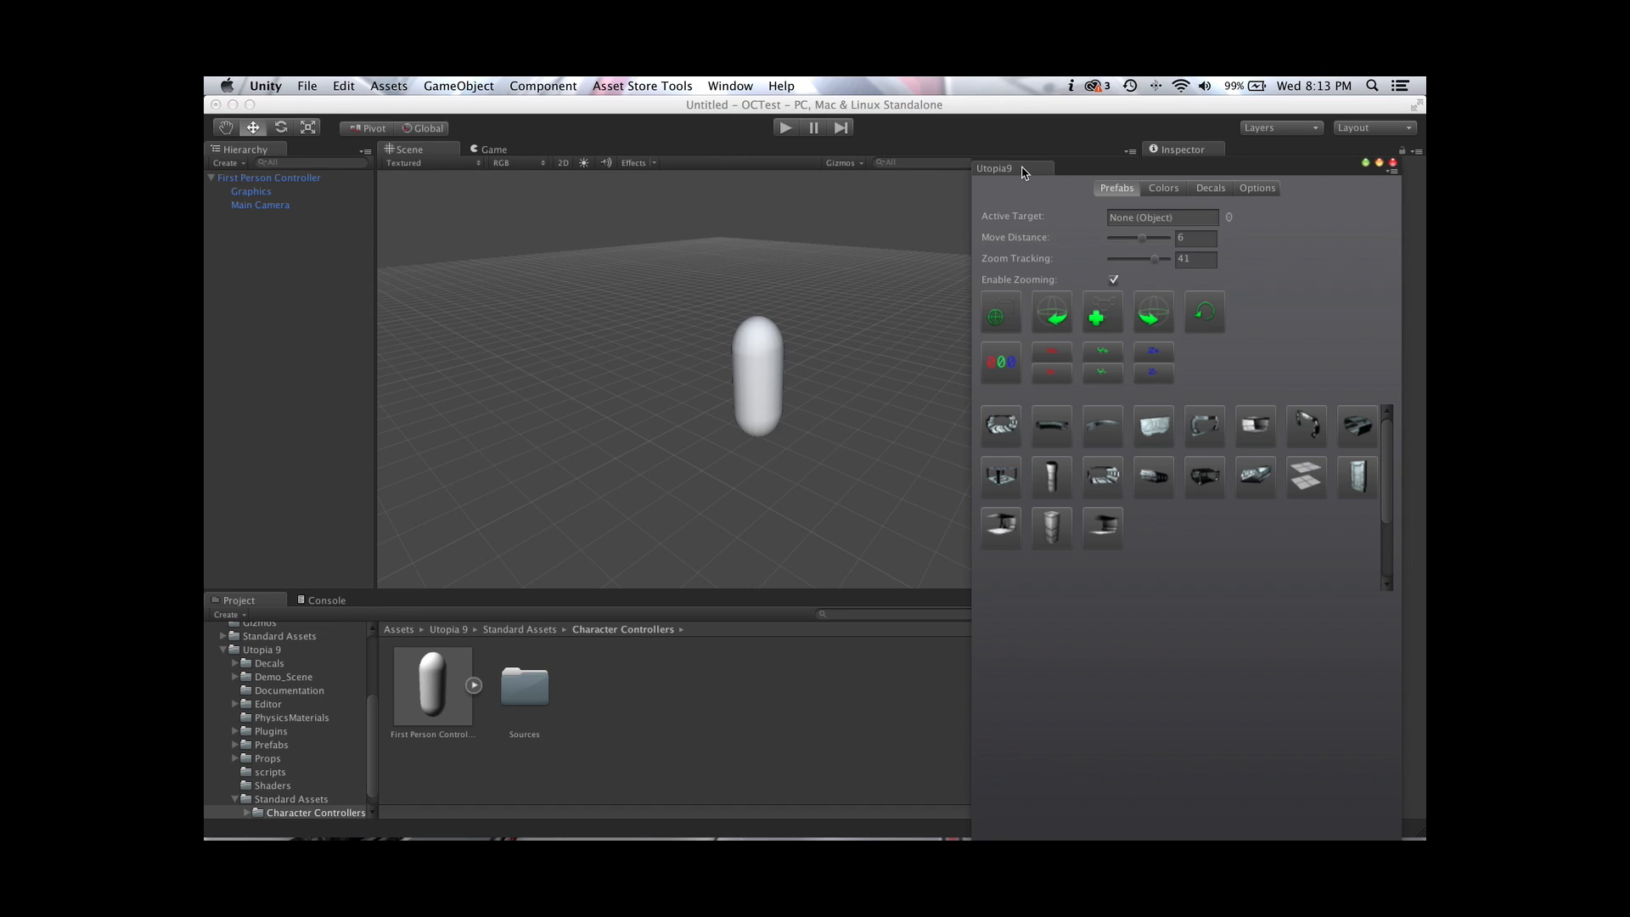
pyautogui.moveTo(1023, 170); pyautogui.dragTo(1159, 153)
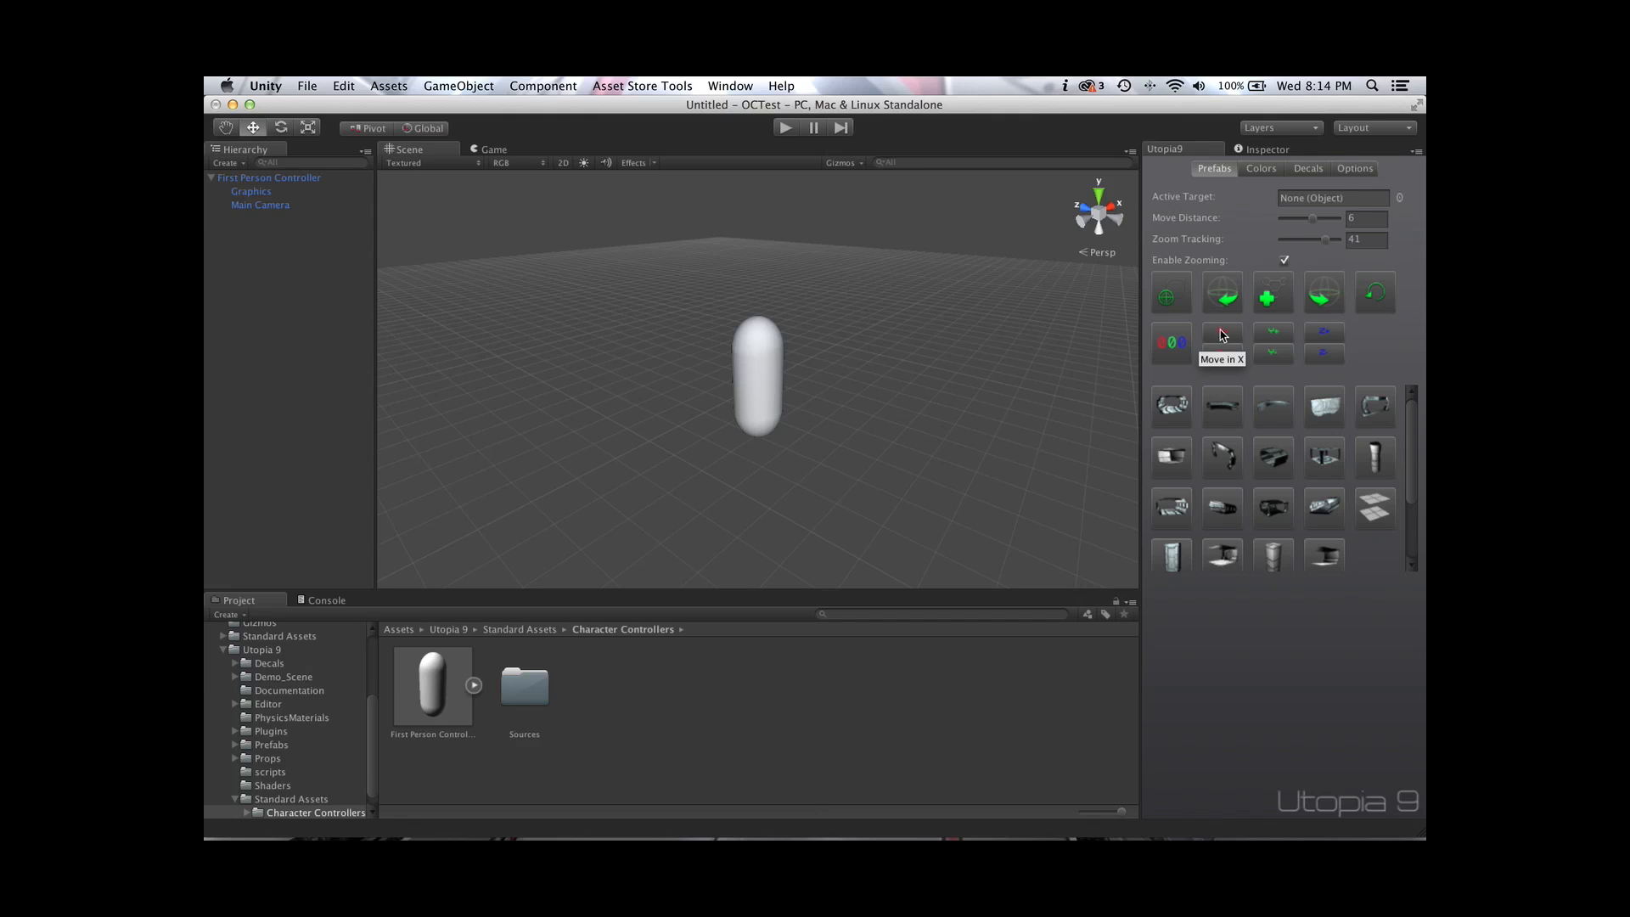
# Create a Utopia 9 group with the Level Builder, add a BlastDoor prefab to it, and frame the door
pyautogui.click(211, 178)
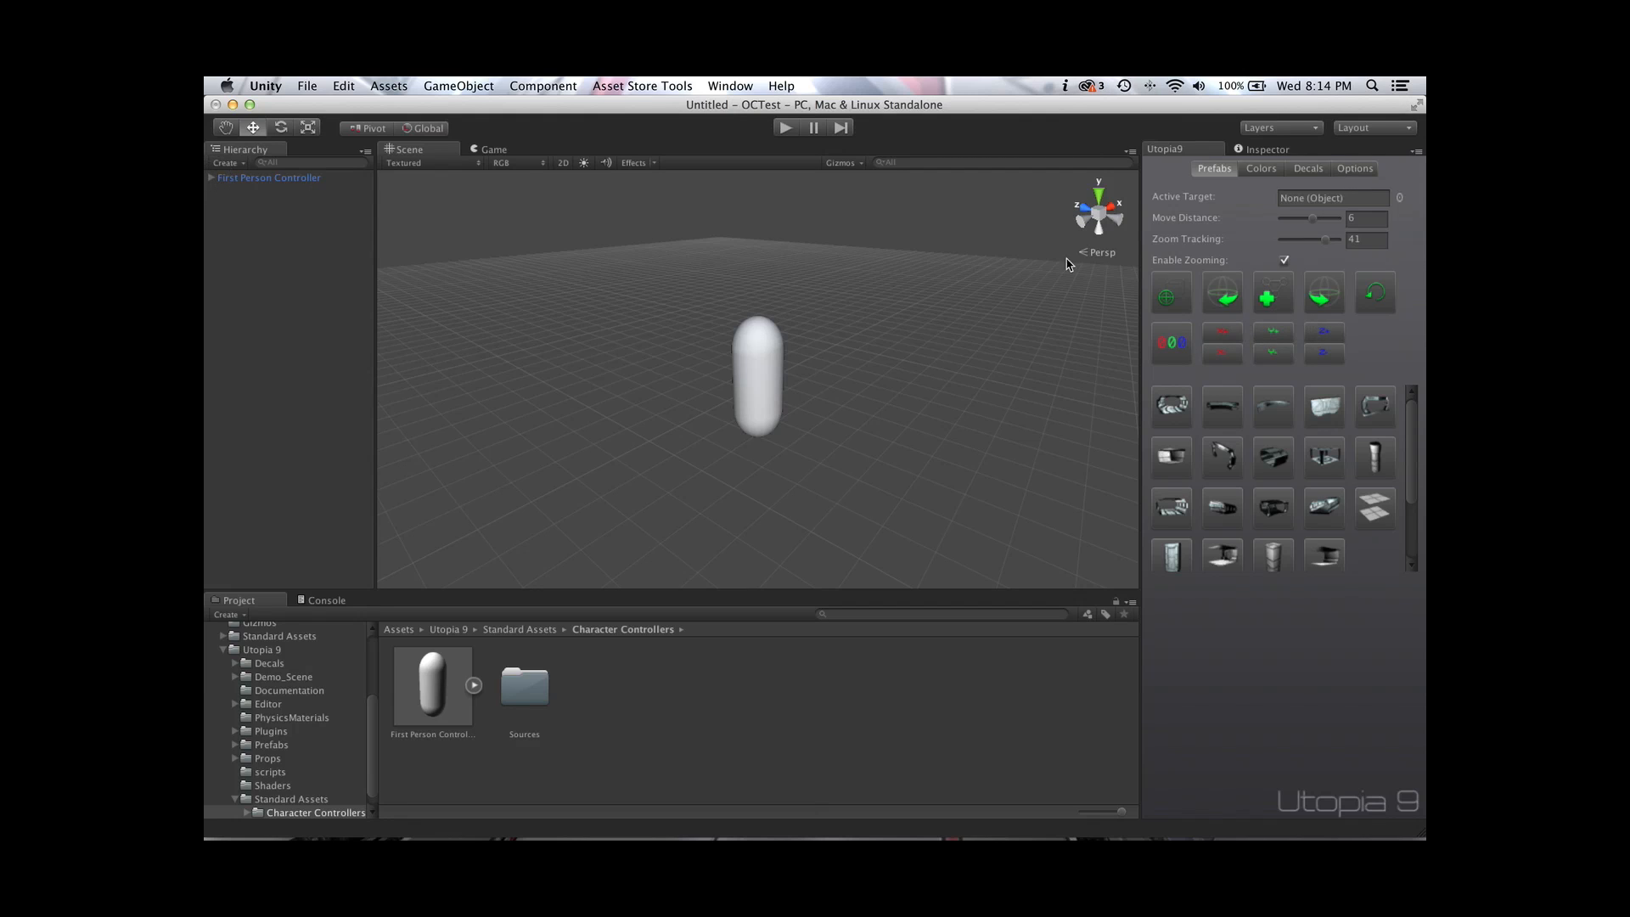
pyautogui.click(1271, 297)
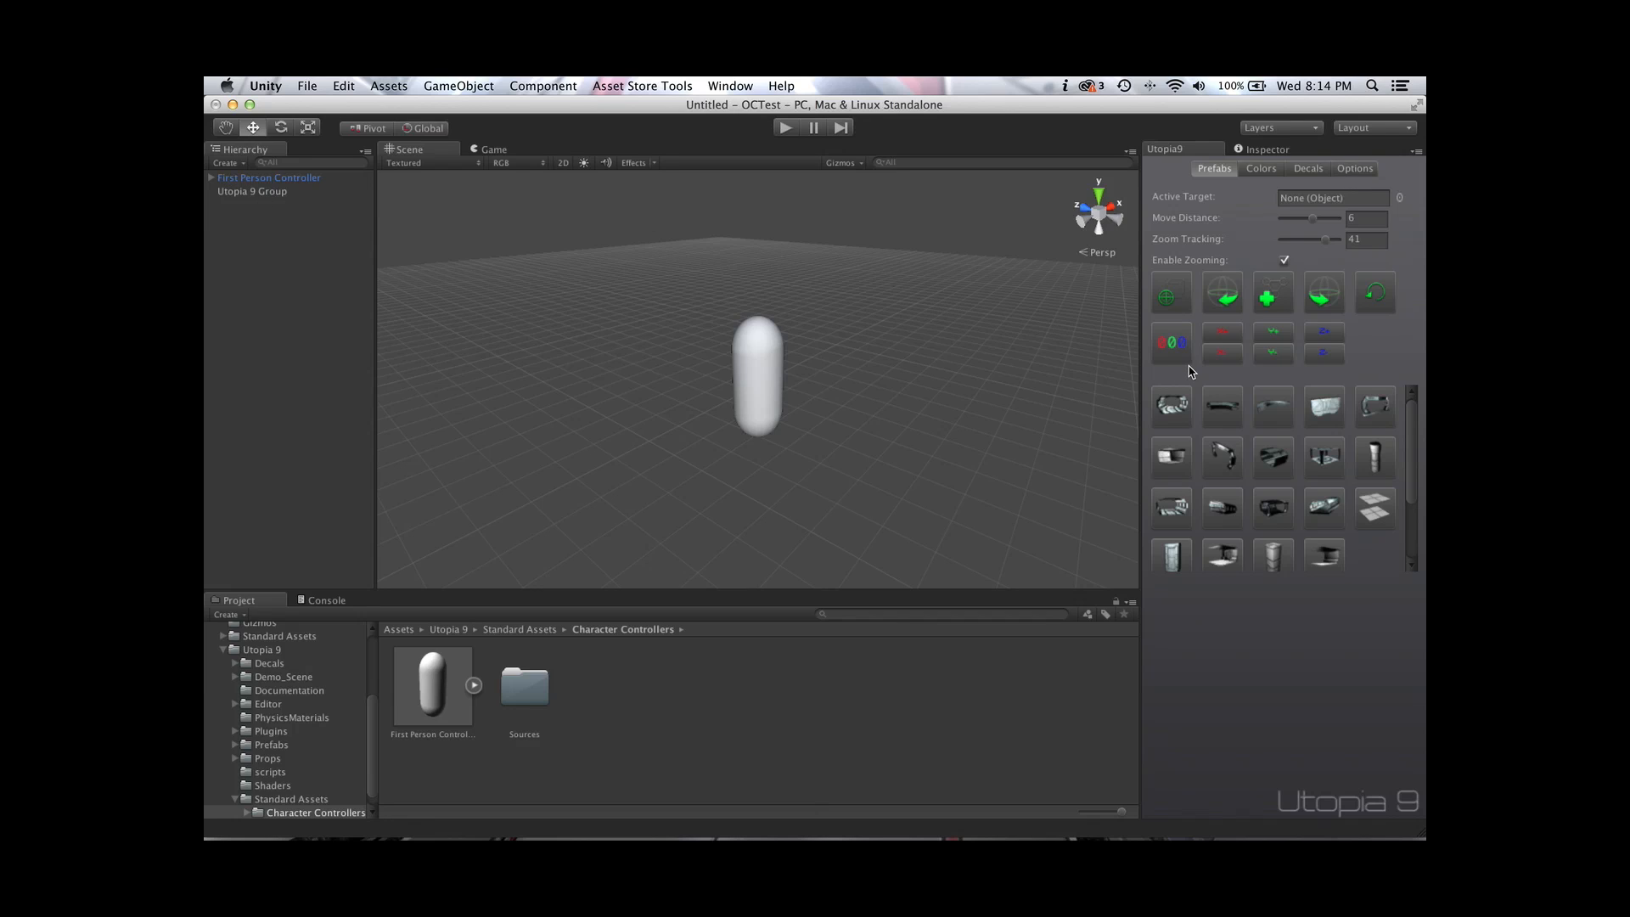
pyautogui.click(1326, 410)
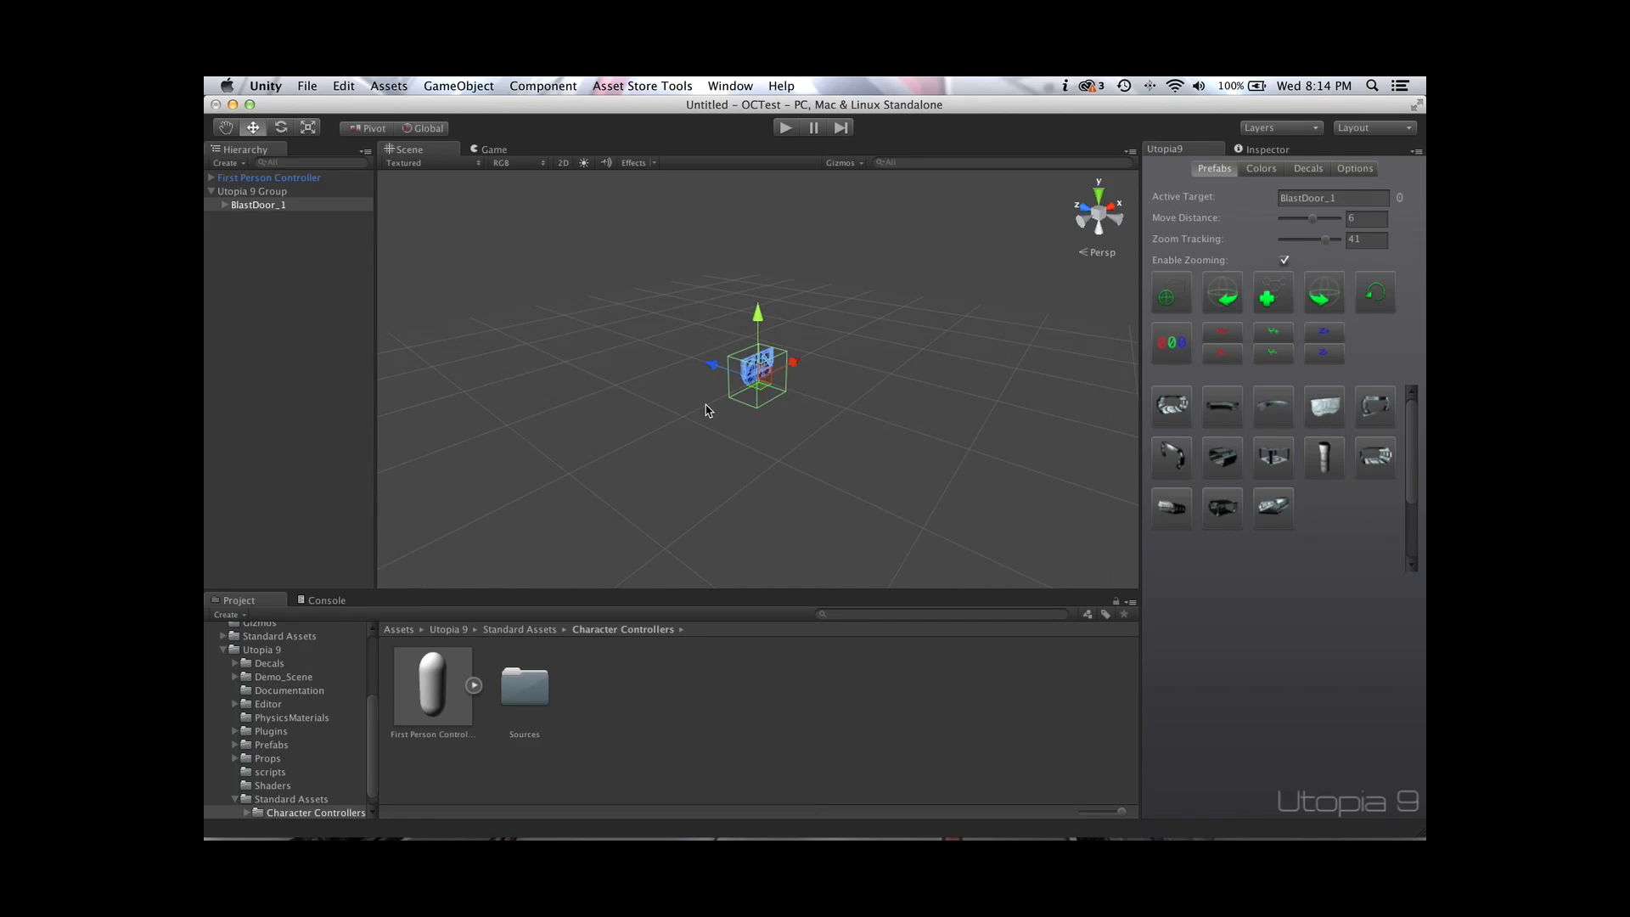
pyautogui.press('f')
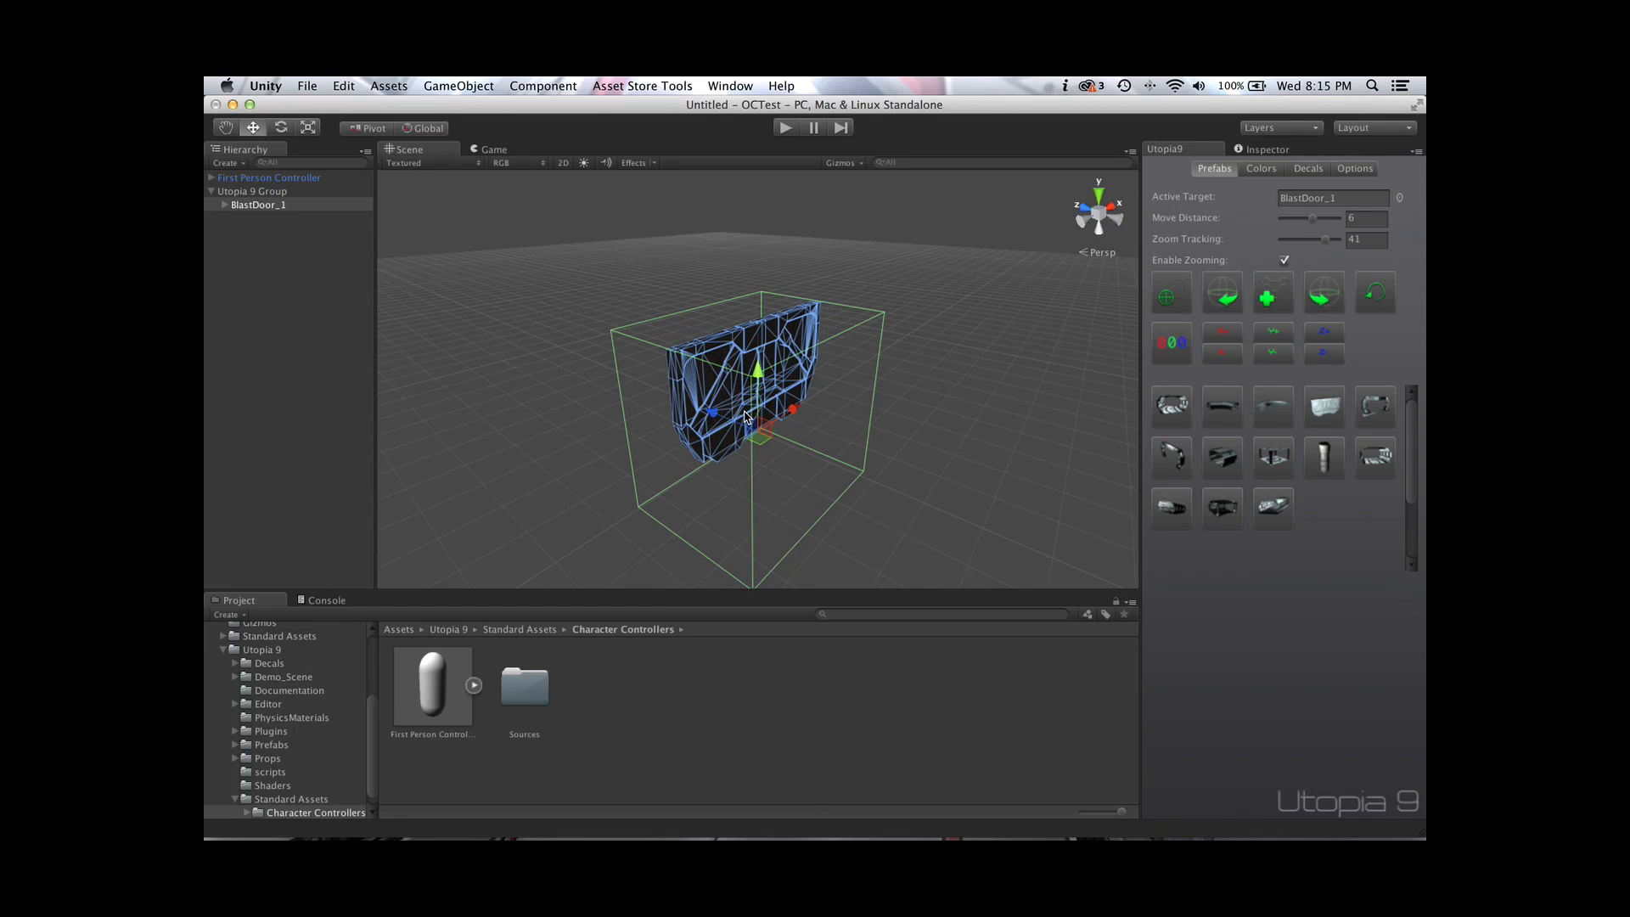
# Check the Utopia 9 Group's transform and view the blast door from closer up
pyautogui.click(262, 193)
pyautogui.click(1267, 151)
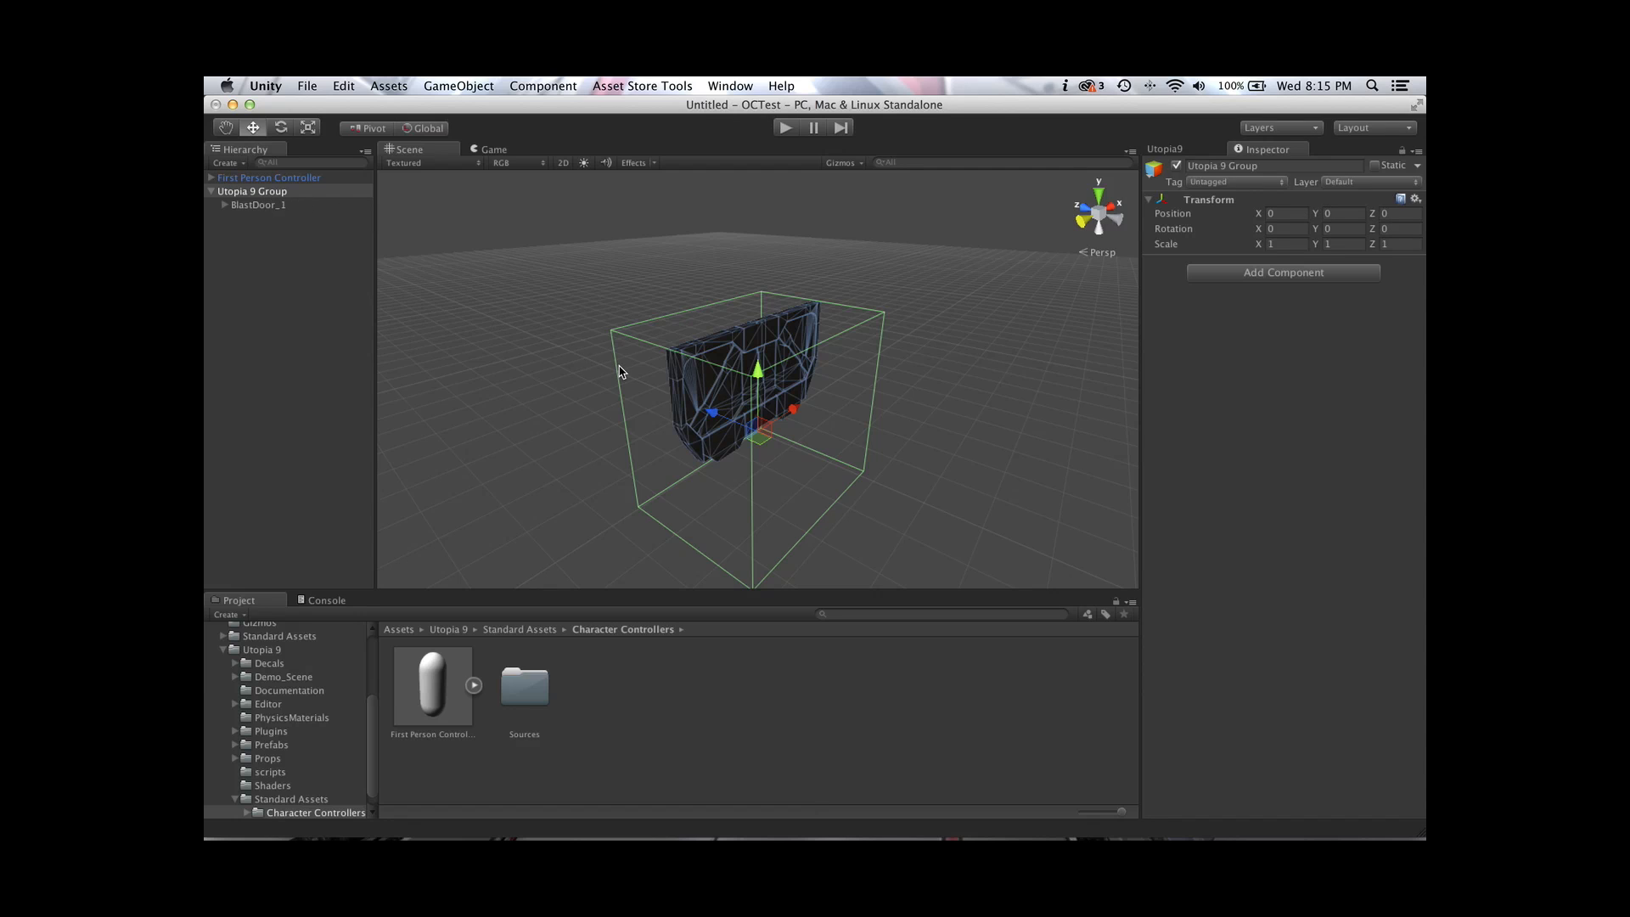
pyautogui.scroll(2, 619, 371)
pyautogui.keyDown('alt'); pyautogui.moveTo(644, 381); pyautogui.dragTo(600, 390); pyautogui.keyUp('alt')
# Set the First Person Controller's position to X 0, Y 0, Z 0
pyautogui.click(302, 179)
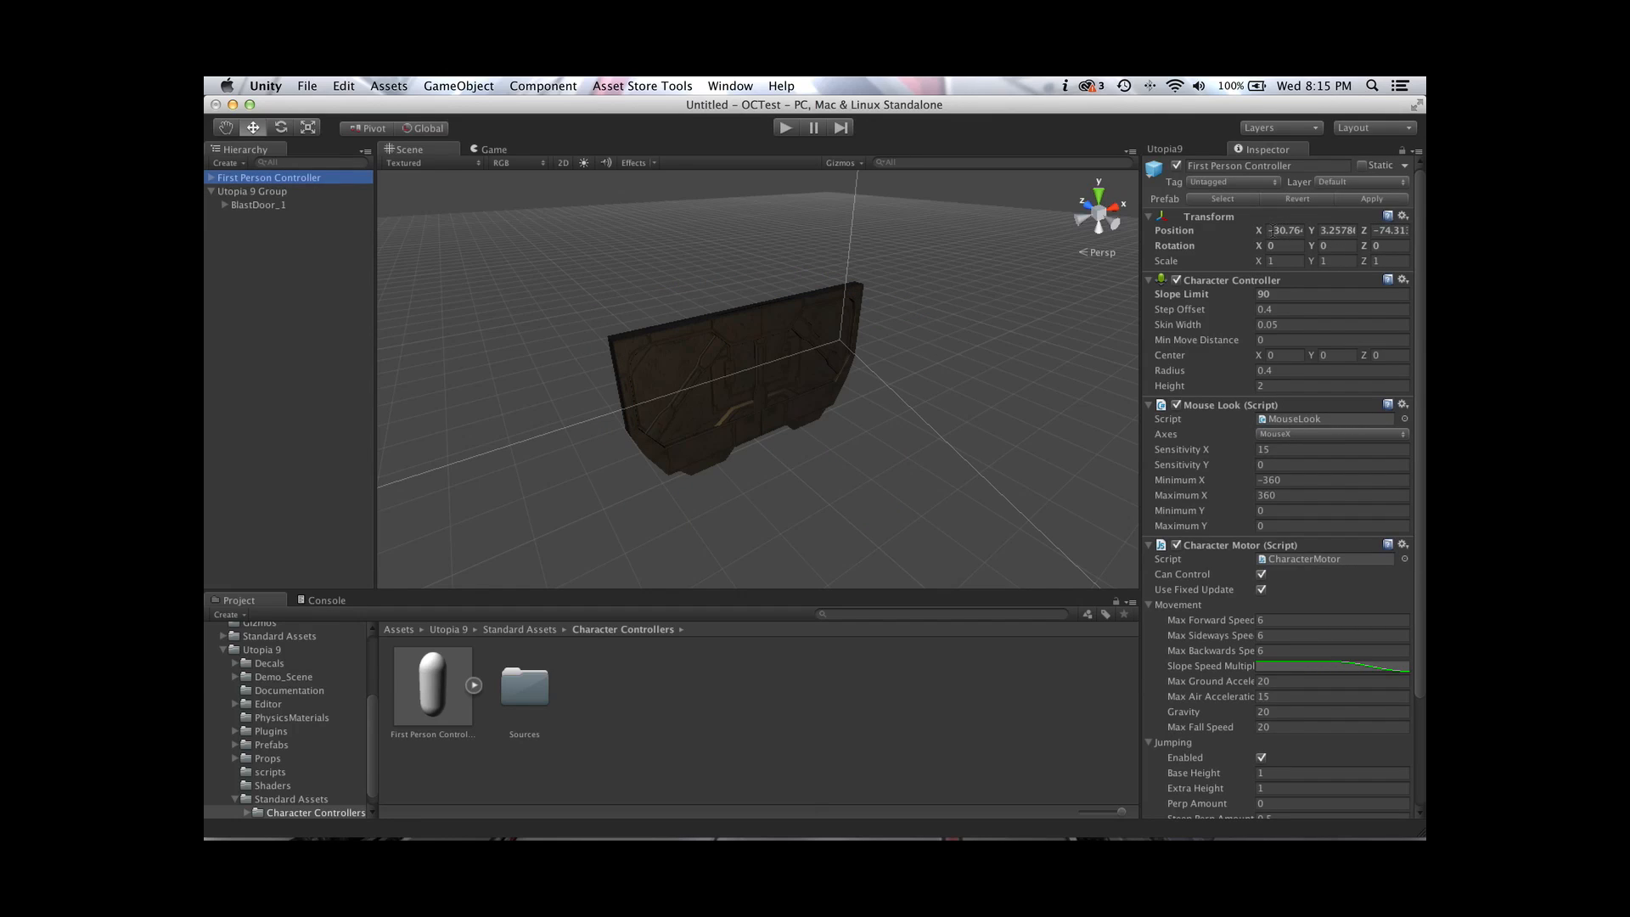
pyautogui.click(1286, 229)
pyautogui.write('0')
pyautogui.press('Tab')
pyautogui.write('0')
pyautogui.press('Tab')
pyautogui.write('0')
pyautogui.press('Tab')
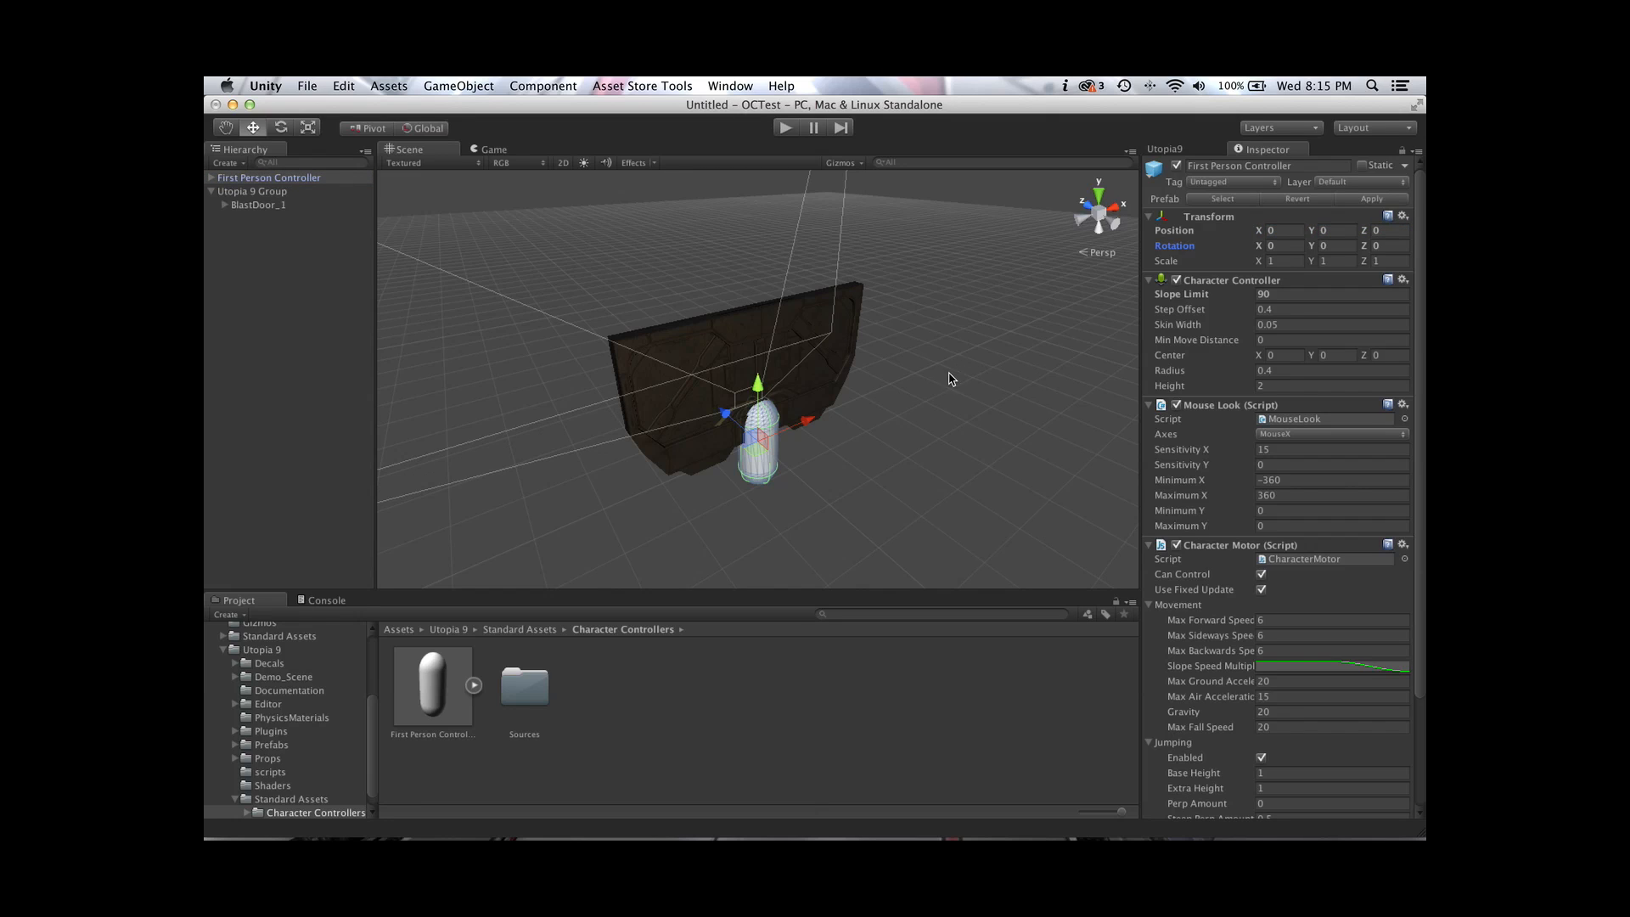
# Rotate the blast door in steps through a full turn with the Level Builder's rotation control
pyautogui.keyDown('alt'); pyautogui.moveTo(866, 404); pyautogui.dragTo(582, 198); pyautogui.keyUp('alt')
pyautogui.click(261, 193)
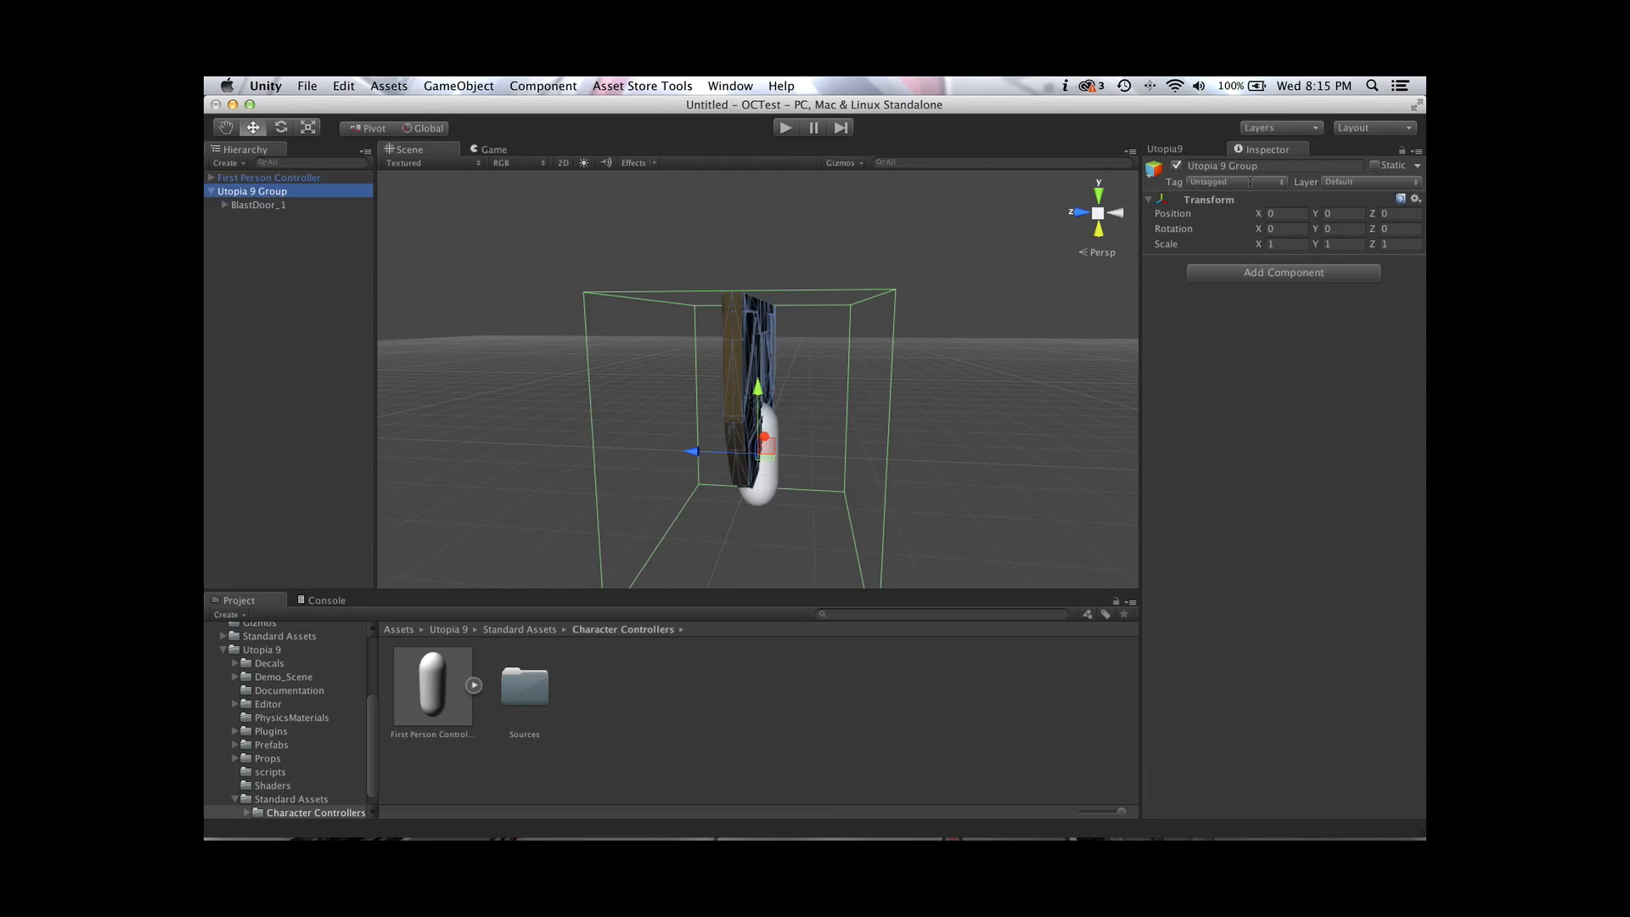
pyautogui.click(1170, 150)
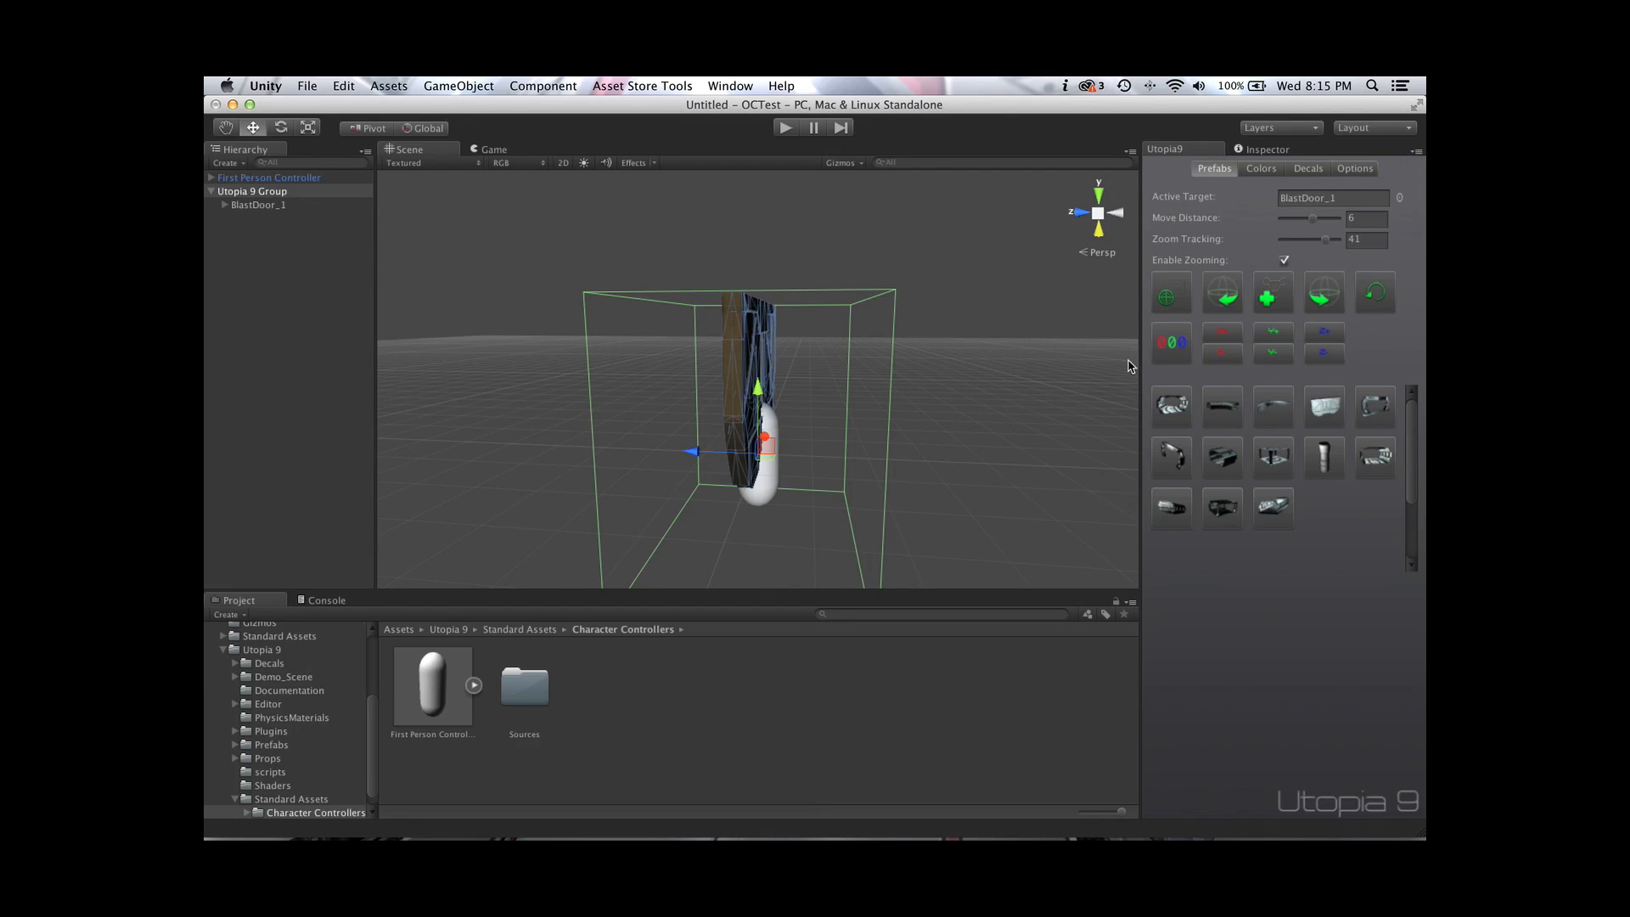
pyautogui.click(1228, 299)
pyautogui.click(1228, 299)
pyautogui.click(1228, 299)
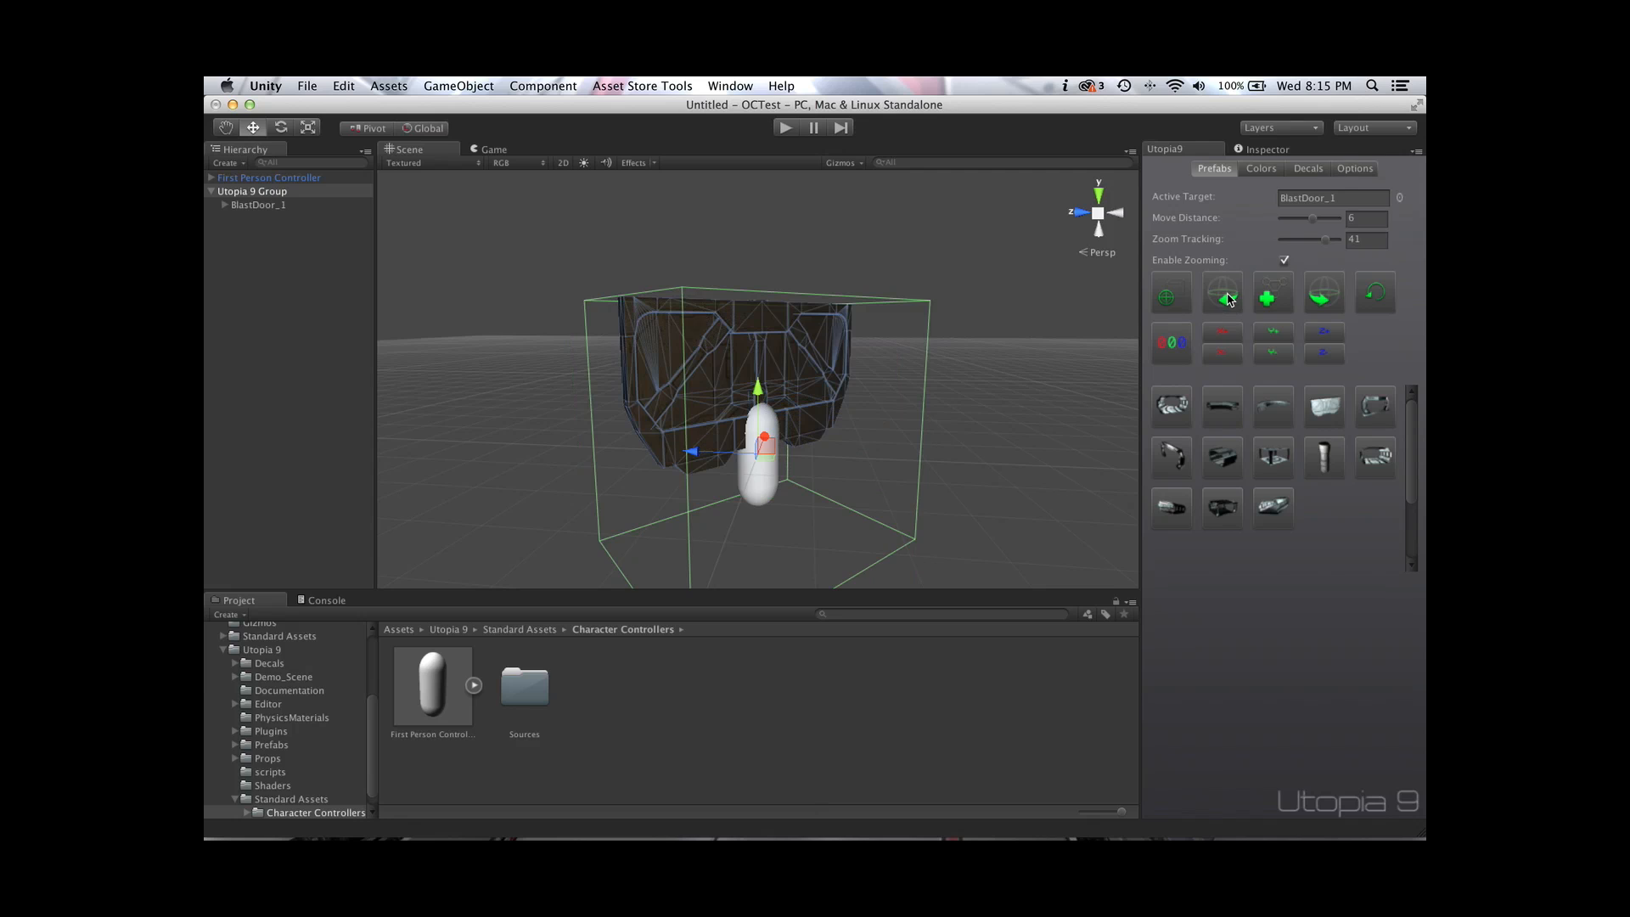
pyautogui.click(1228, 298)
pyautogui.click(1227, 299)
pyautogui.click(1227, 299)
pyautogui.click(1228, 298)
pyautogui.click(1227, 299)
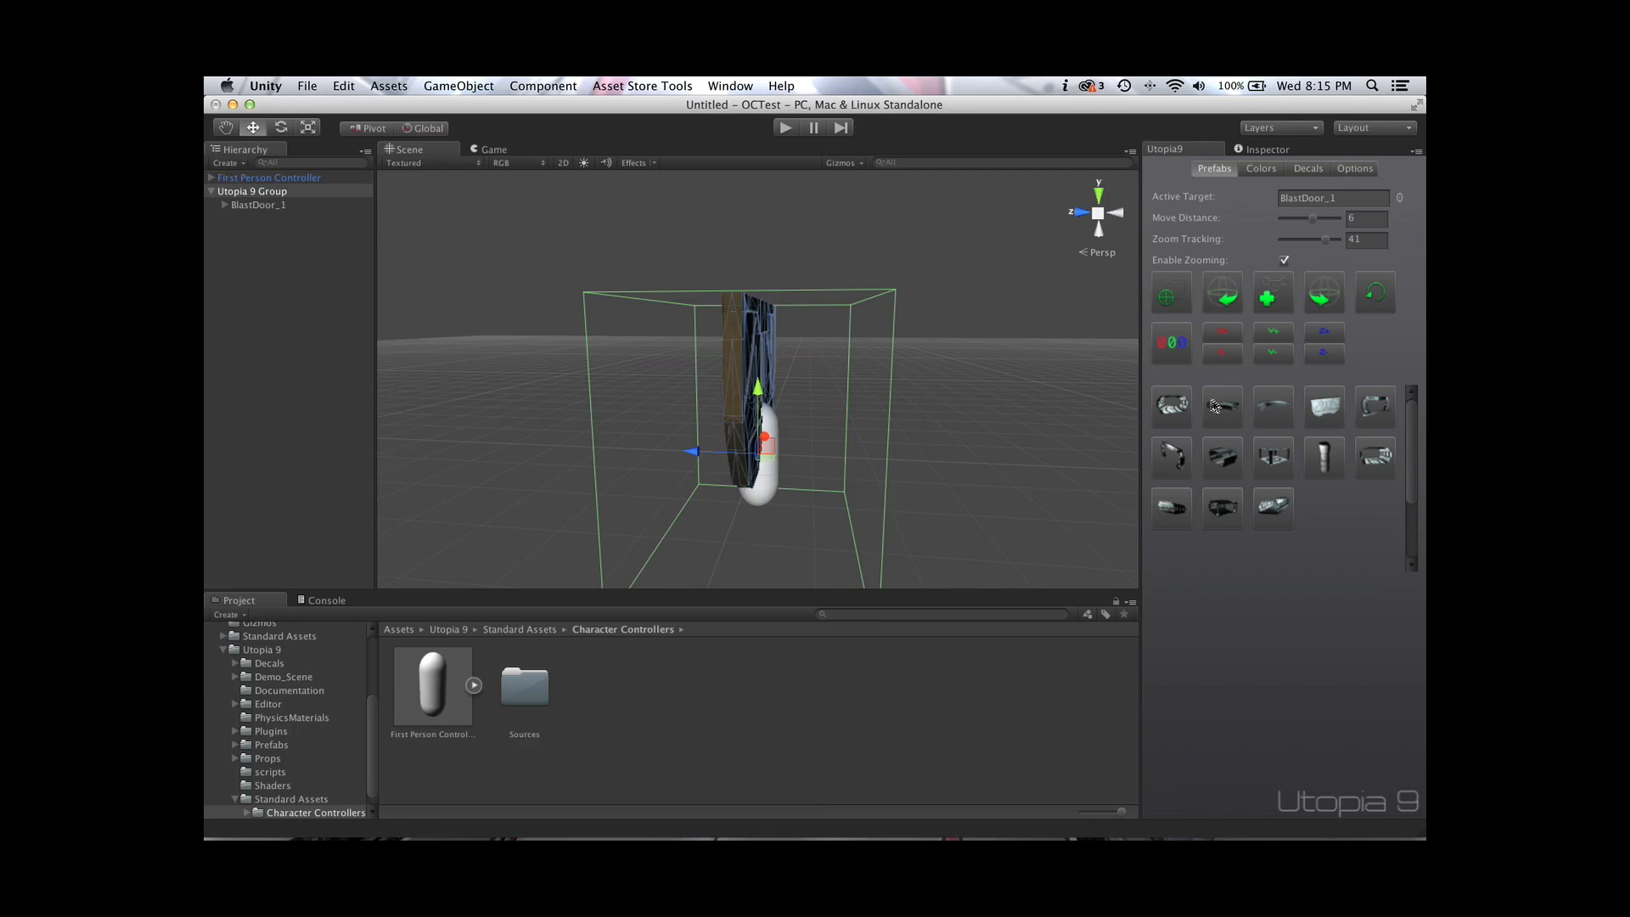
# Add a BlastDoorHallwayArch around the blast door and turn off Enable Zooming in the Level Builder
pyautogui.keyDown('alt'); pyautogui.moveTo(969, 370); pyautogui.dragTo(1062, 430); pyautogui.keyUp('alt')
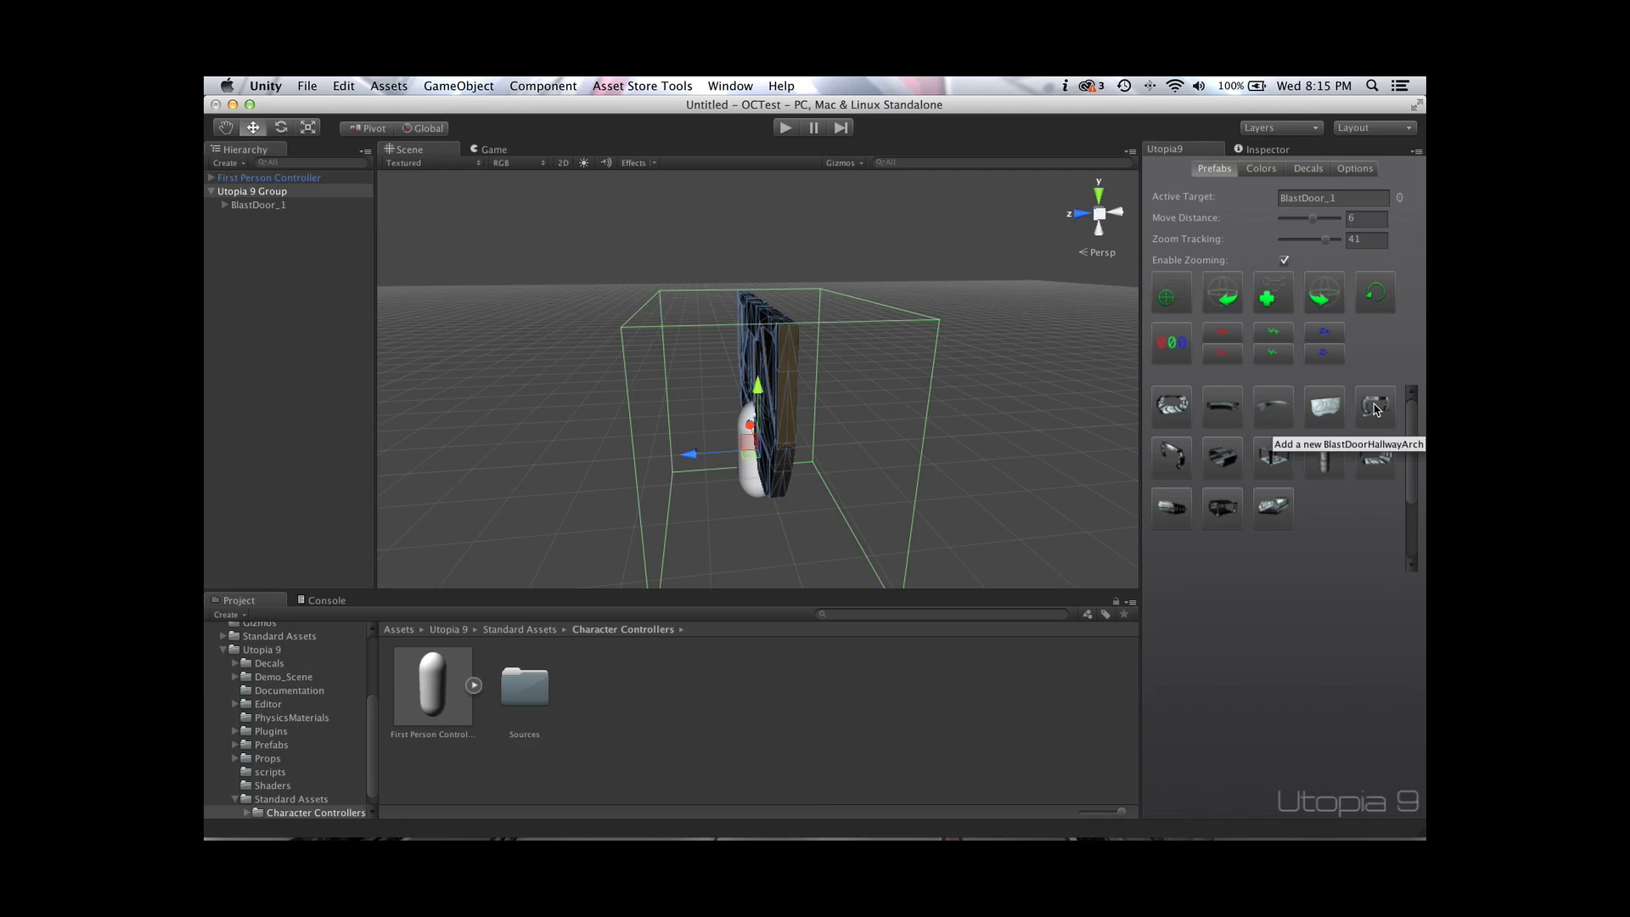
pyautogui.click(1376, 409)
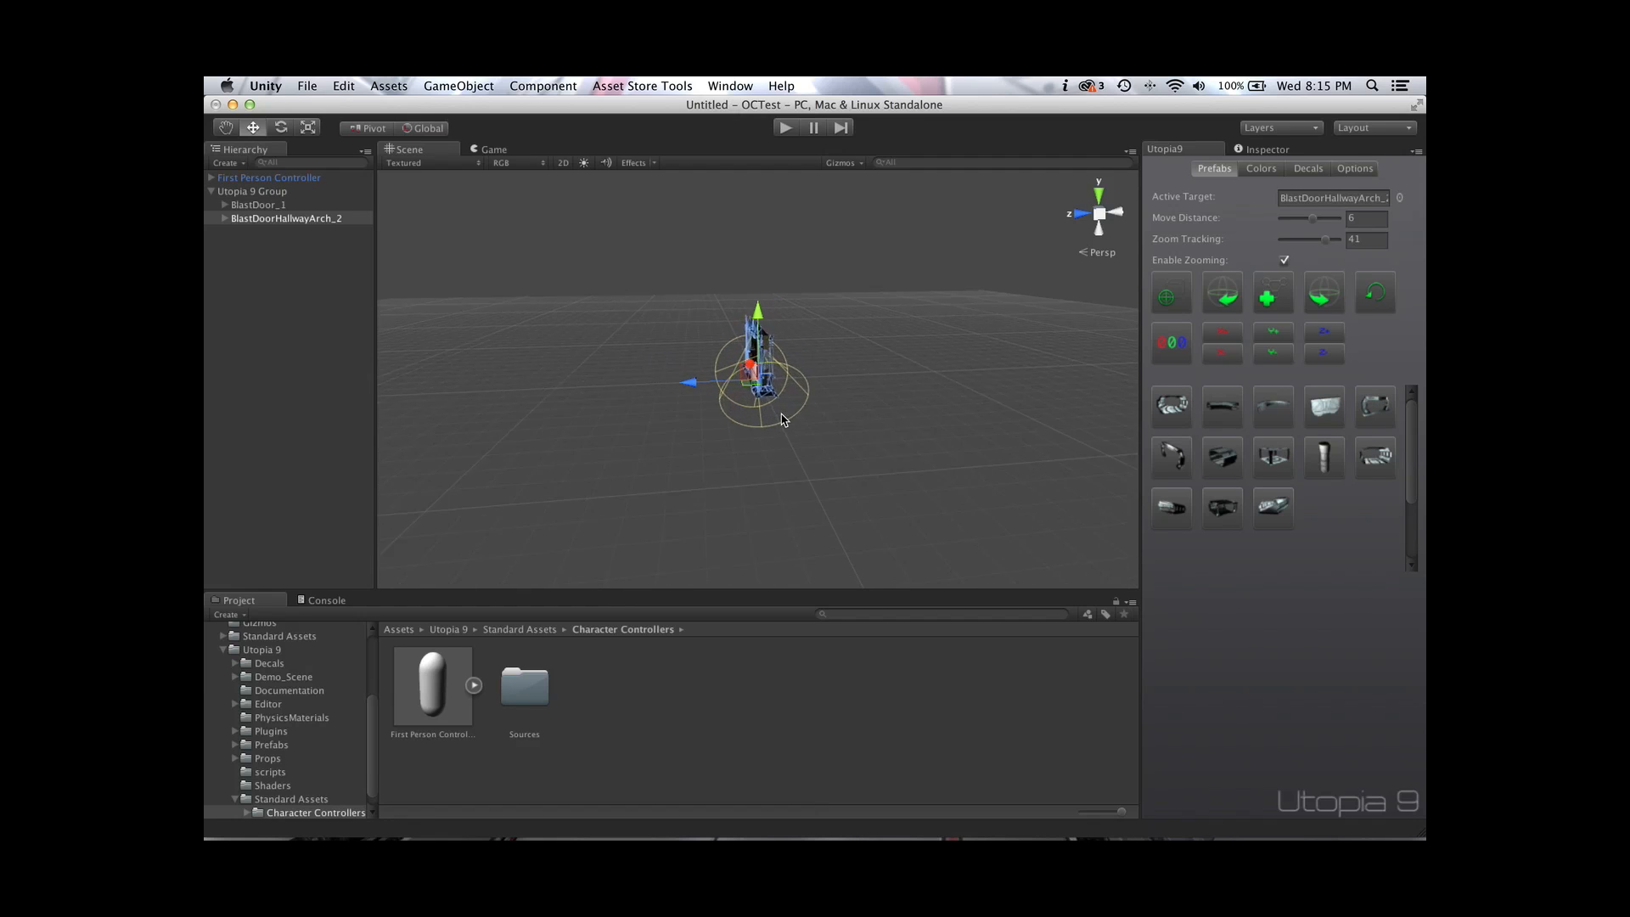
pyautogui.keyDown('alt'); pyautogui.moveTo(782, 419); pyautogui.dragTo(797, 484); pyautogui.keyUp('alt')
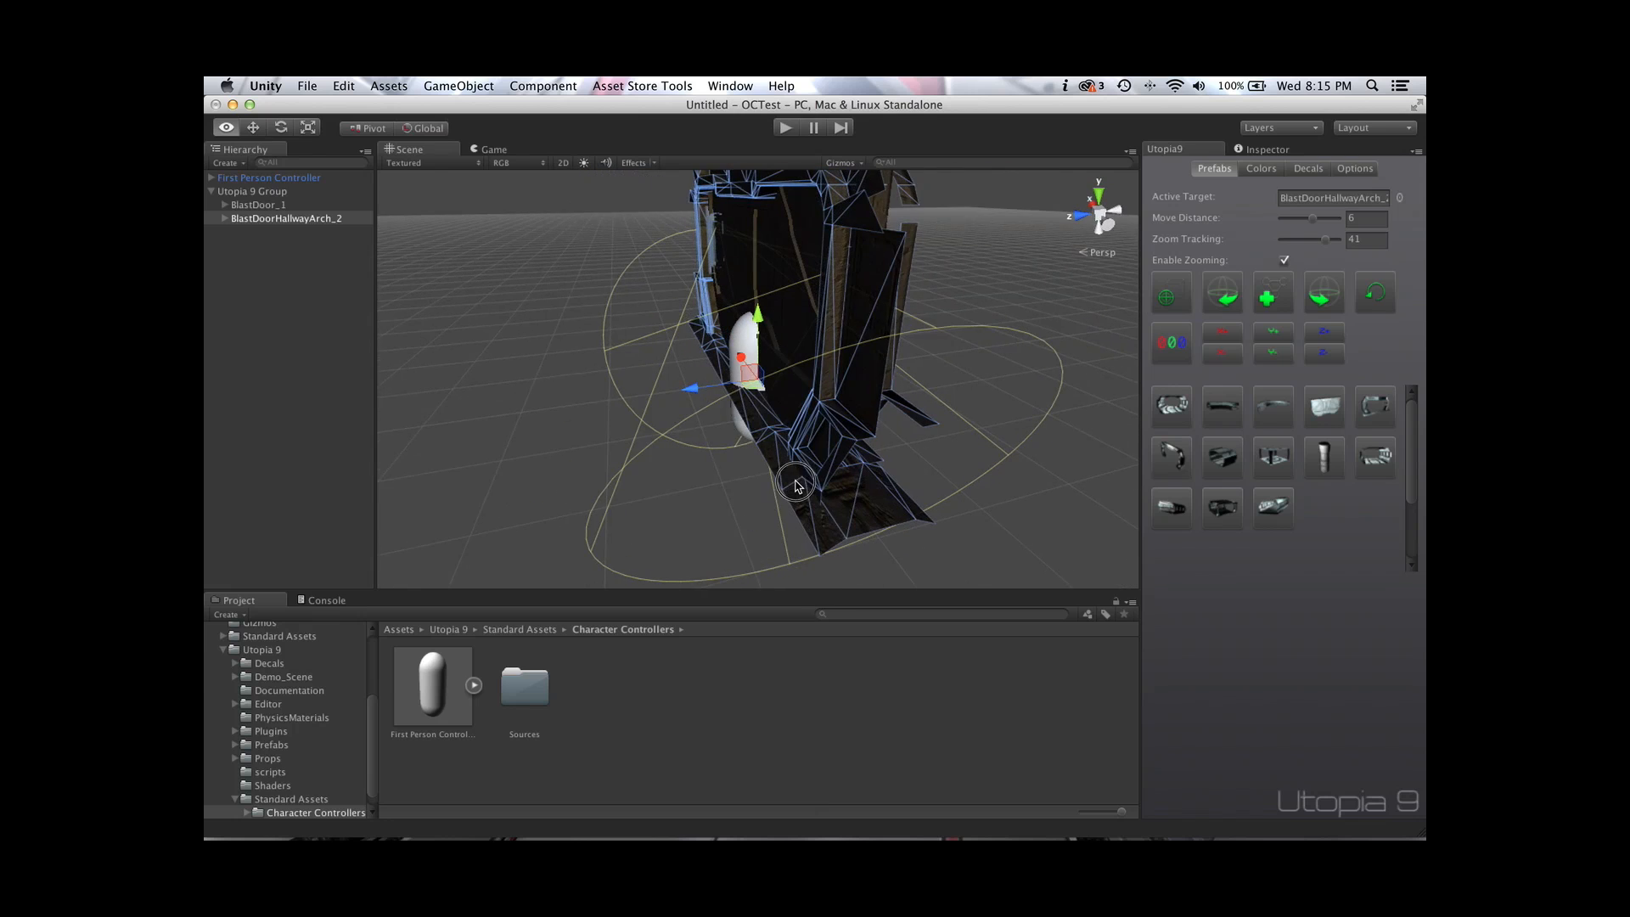
pyautogui.click(1285, 263)
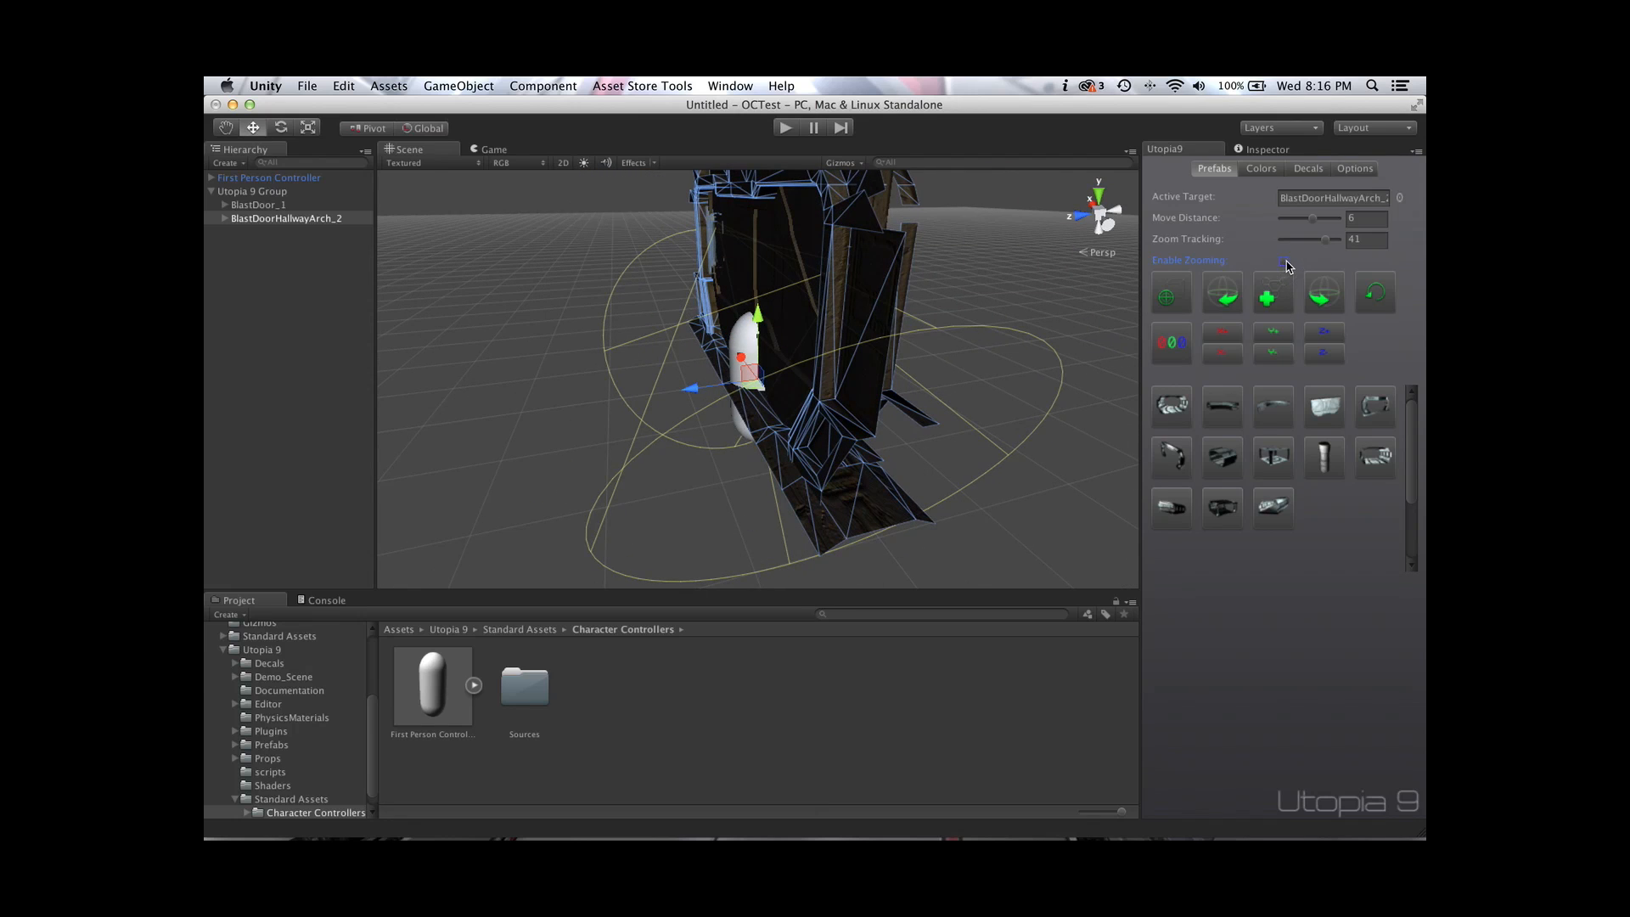
pyautogui.scroll(-5, 738, 320)
pyautogui.keyDown('alt'); pyautogui.moveTo(740, 320); pyautogui.dragTo(891, 321); pyautogui.keyUp('alt')
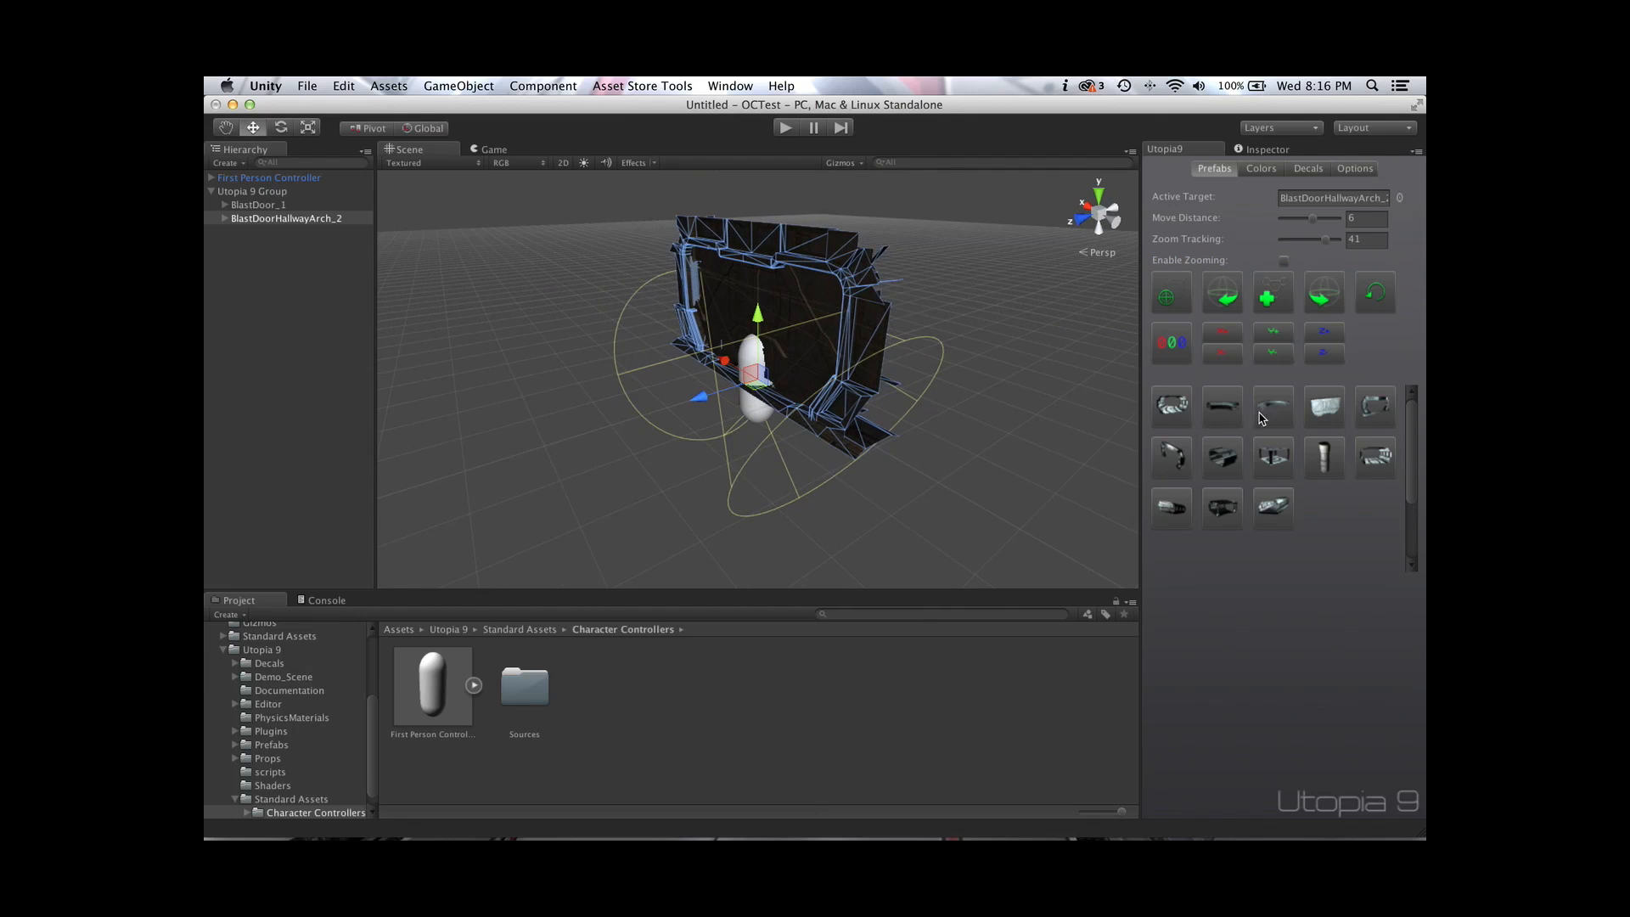
# Add a HallwayLongStraight section to the arch and view the corridor from inside and outside
pyautogui.click(1377, 458)
pyautogui.scroll(-4, 866, 440)
pyautogui.keyDown('alt'); pyautogui.moveTo(705, 409); pyautogui.dragTo(470, 517); pyautogui.keyUp('alt')
pyautogui.scroll(10, 636, 374)
pyautogui.keyDown('alt'); pyautogui.moveTo(637, 374); pyautogui.dragTo(959, 307); pyautogui.keyUp('alt')
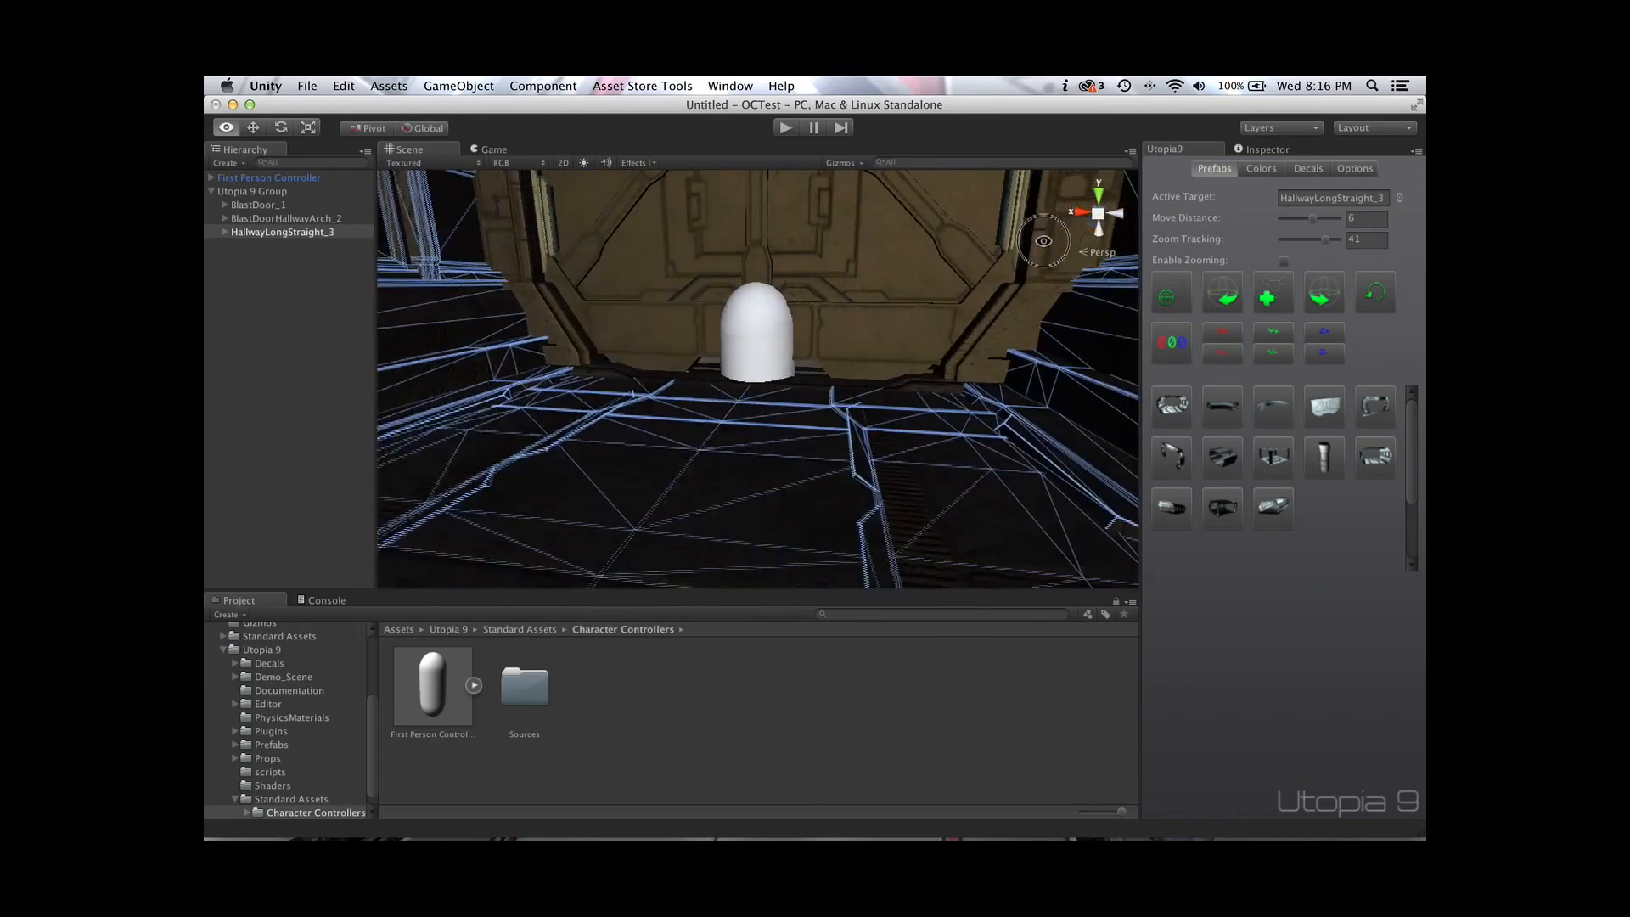
pyautogui.scroll(-10, 958, 307)
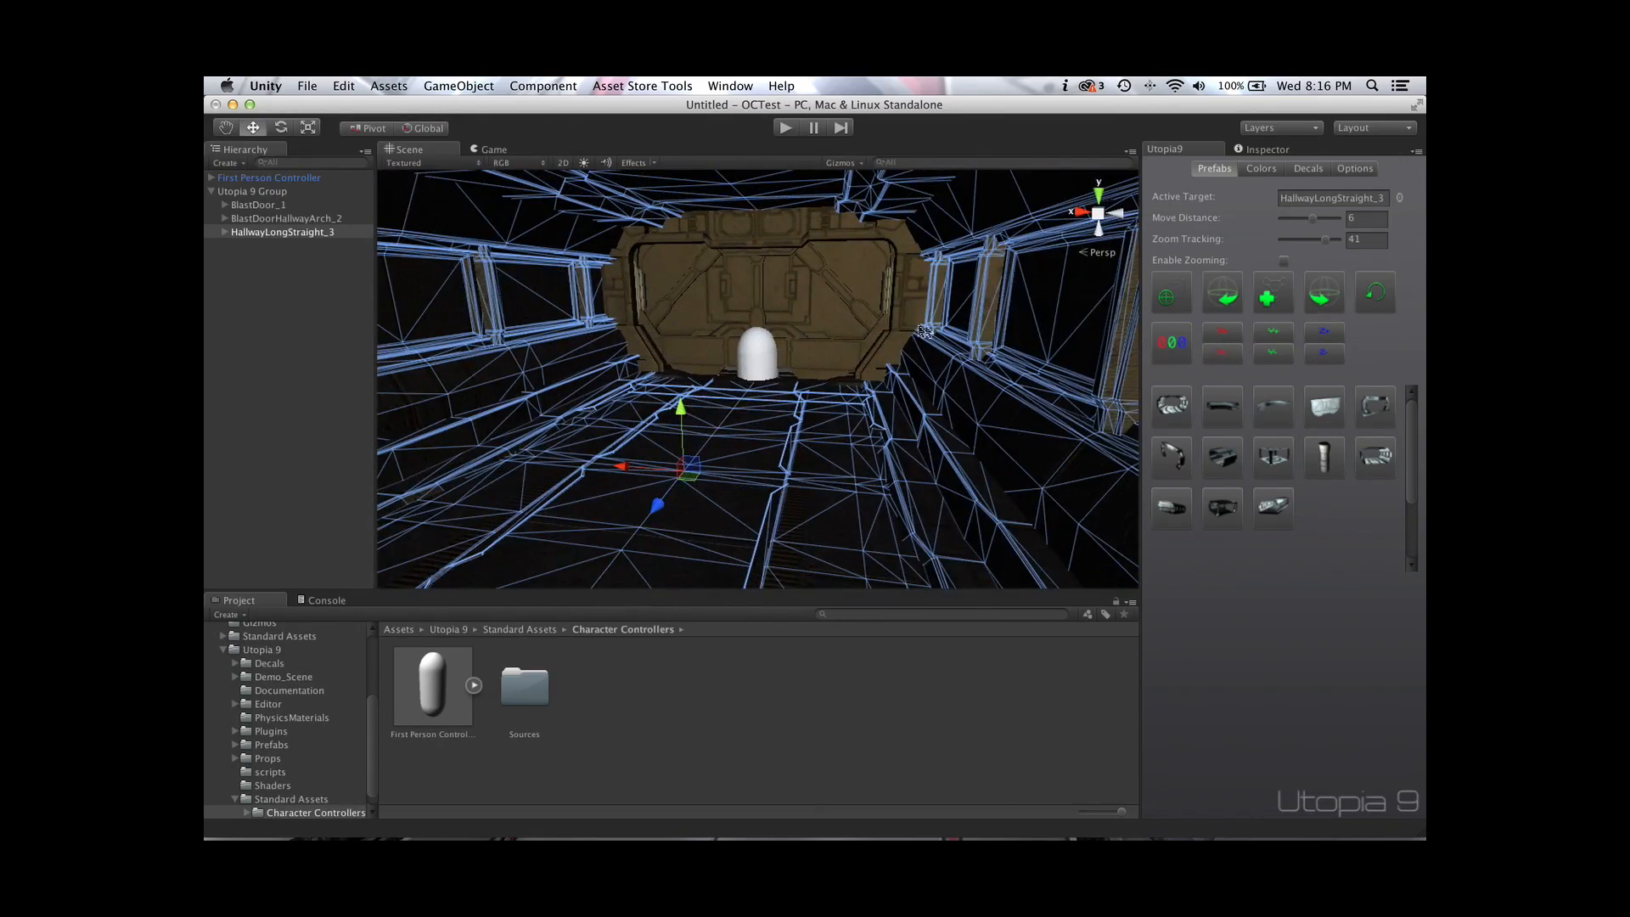
pyautogui.scroll(-15, 924, 331)
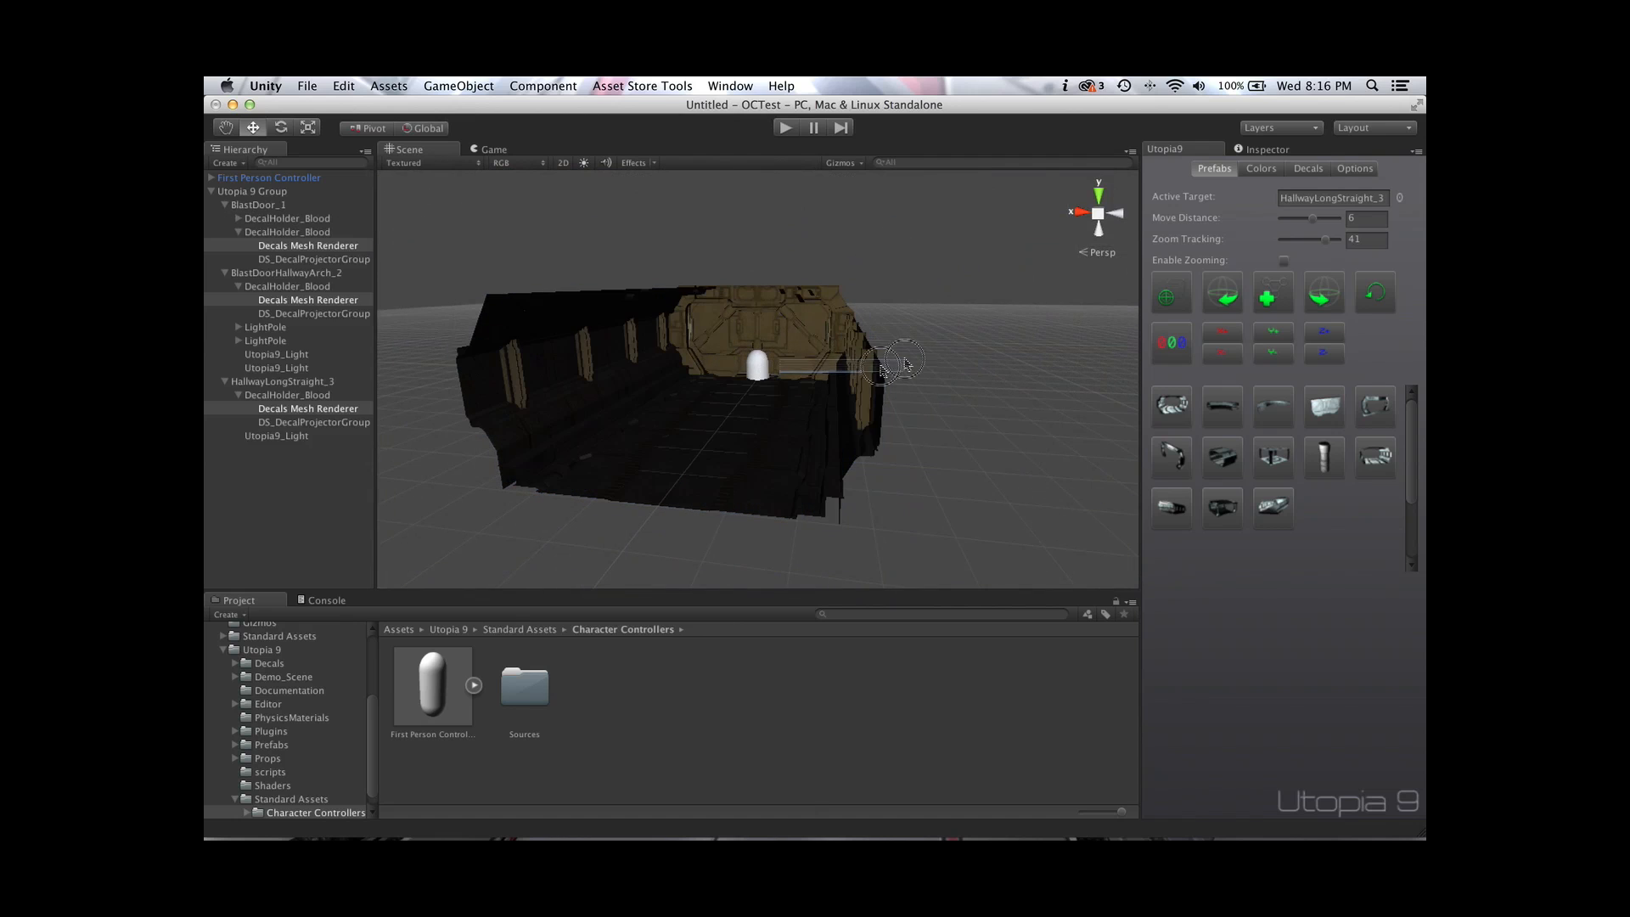
pyautogui.keyDown('alt'); pyautogui.moveTo(758, 465); pyautogui.dragTo(807, 441); pyautogui.keyUp('alt')
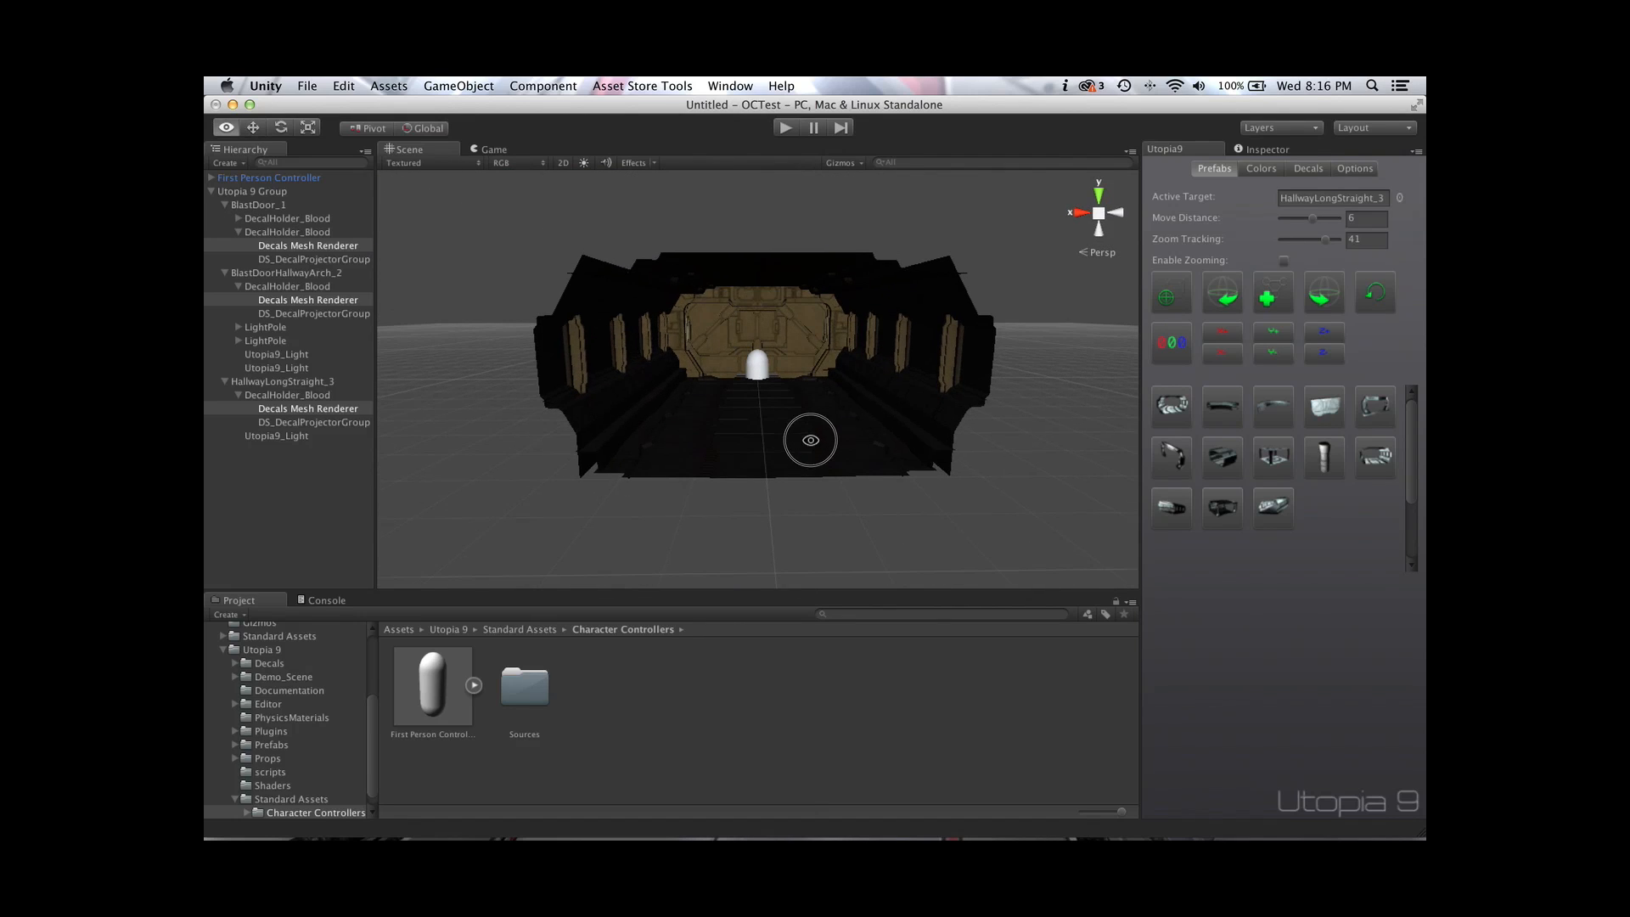
# Turn on scene lighting in the Scene view and inspect the lit hallway
pyautogui.click(585, 164)
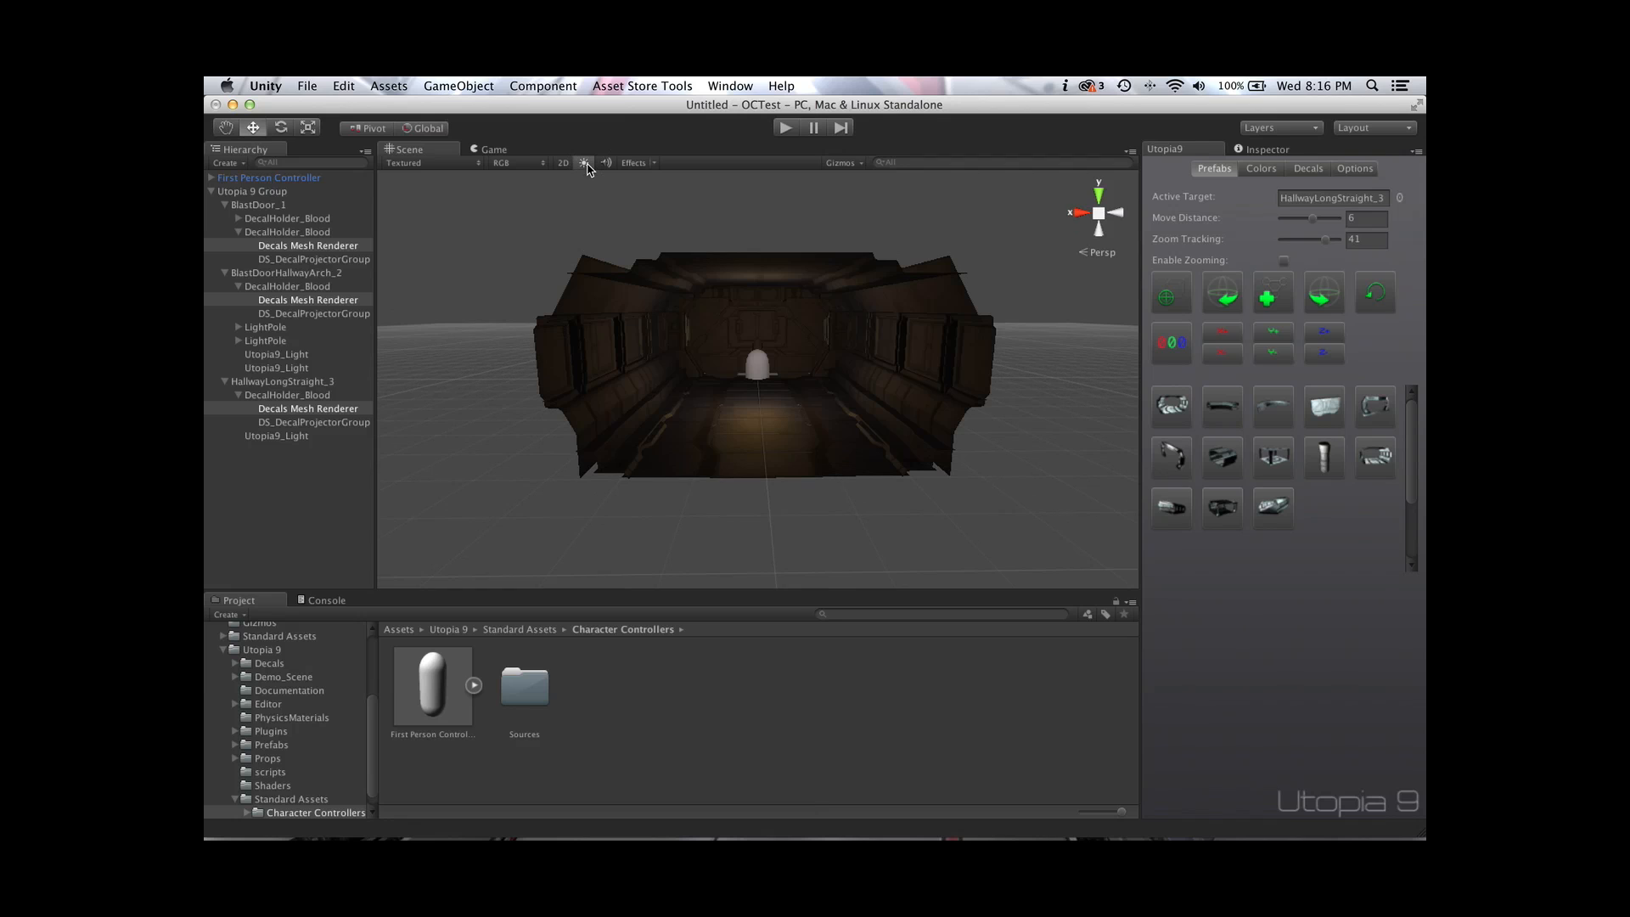
pyautogui.scroll(10, 762, 388)
pyautogui.keyDown('alt'); pyautogui.moveTo(760, 390); pyautogui.dragTo(656, 431); pyautogui.keyUp('alt')
pyautogui.scroll(3, 730, 451)
pyautogui.scroll(-8, 677, 393)
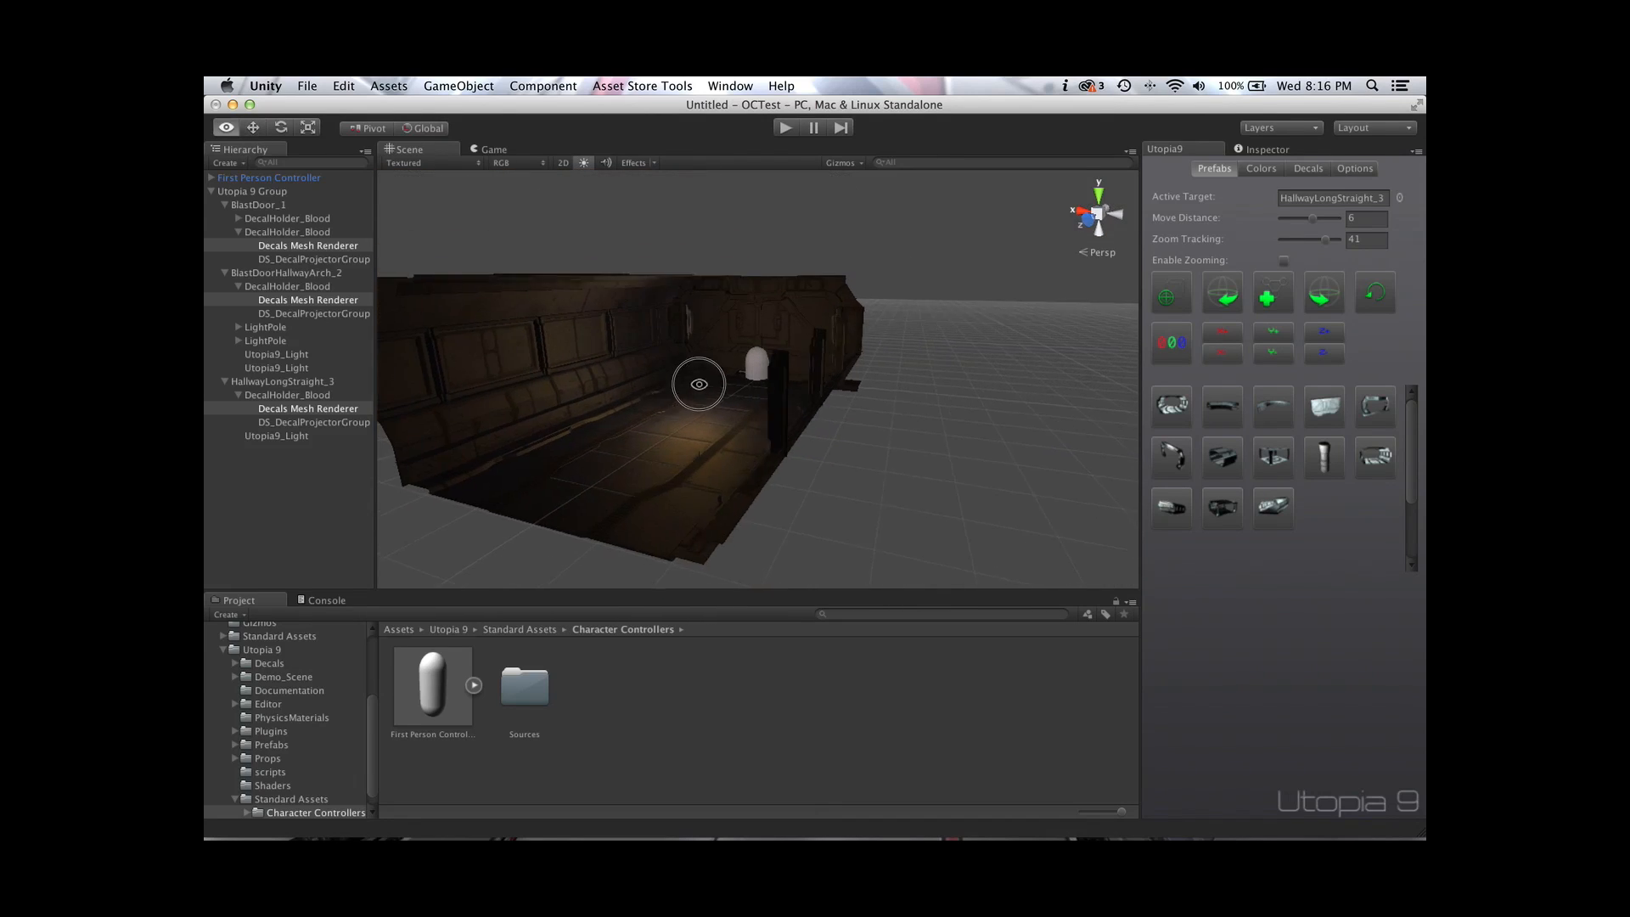
pyautogui.scroll(-6, 718, 384)
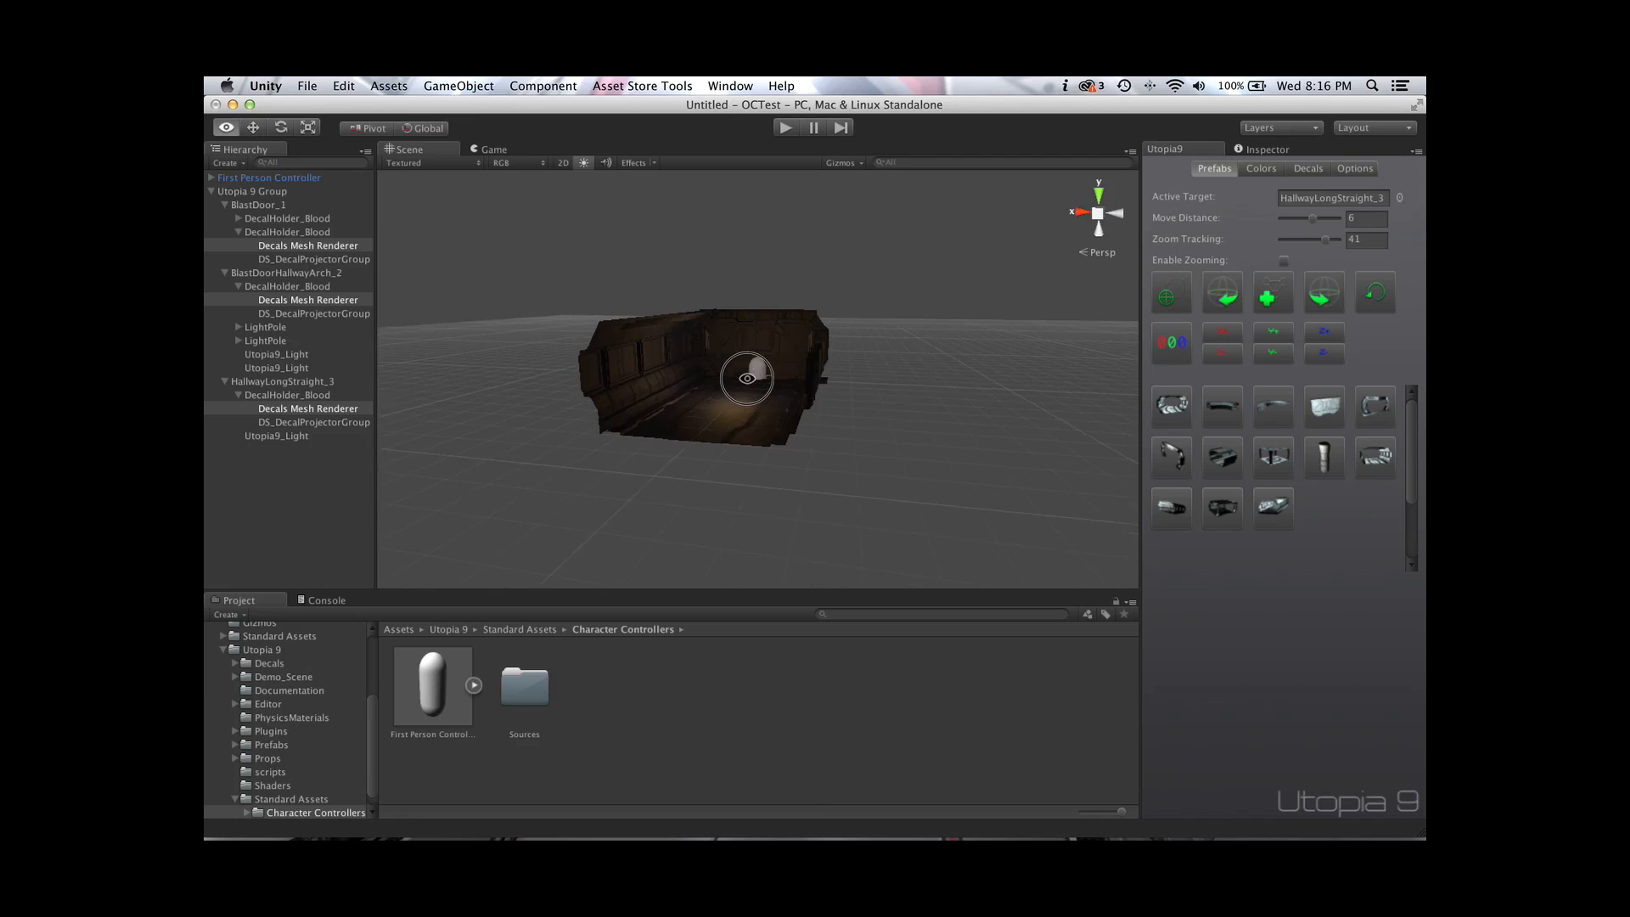
# Extend the corridor with three BlastDoorHallwayArch and two HallwayLongStraight pieces in alternation, and close the end with a BlastDoor
pyautogui.scroll(-3, 1051, 399)
pyautogui.click(1384, 413)
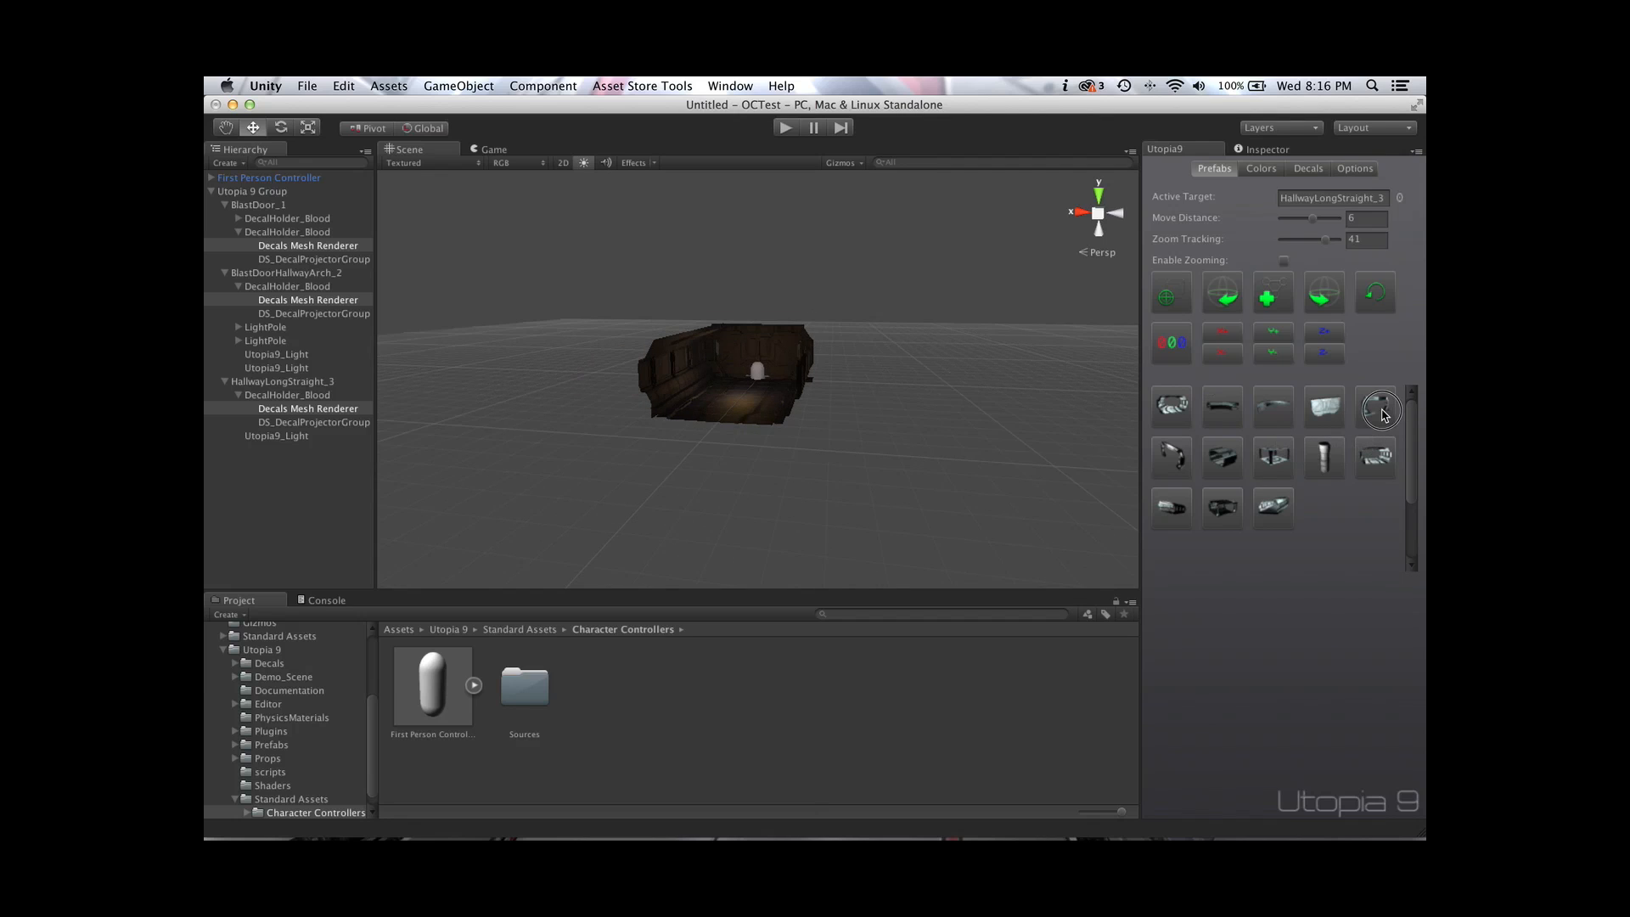
pyautogui.click(1389, 463)
pyautogui.click(1375, 412)
pyautogui.click(1377, 462)
pyautogui.click(1372, 416)
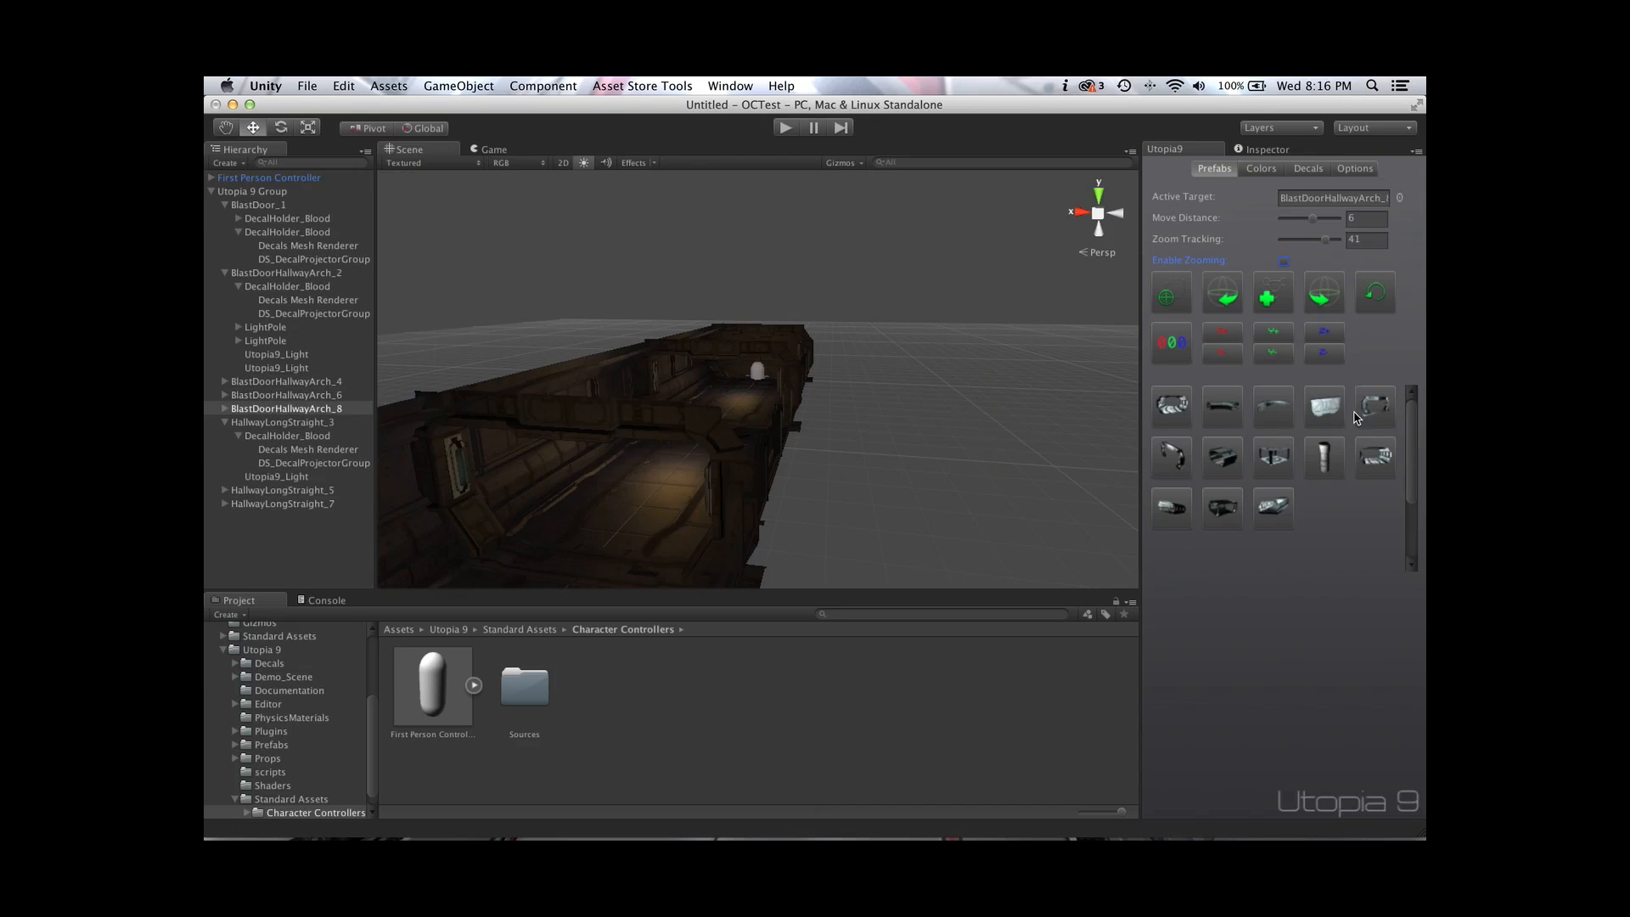
pyautogui.click(1323, 410)
# Raise the First Person Controller above the hallway floor and move it along Z away from the first blast door
pyautogui.moveTo(730, 451); pyautogui.dragTo(662, 326, button='right')
pyautogui.press('w')
pyautogui.press('s')
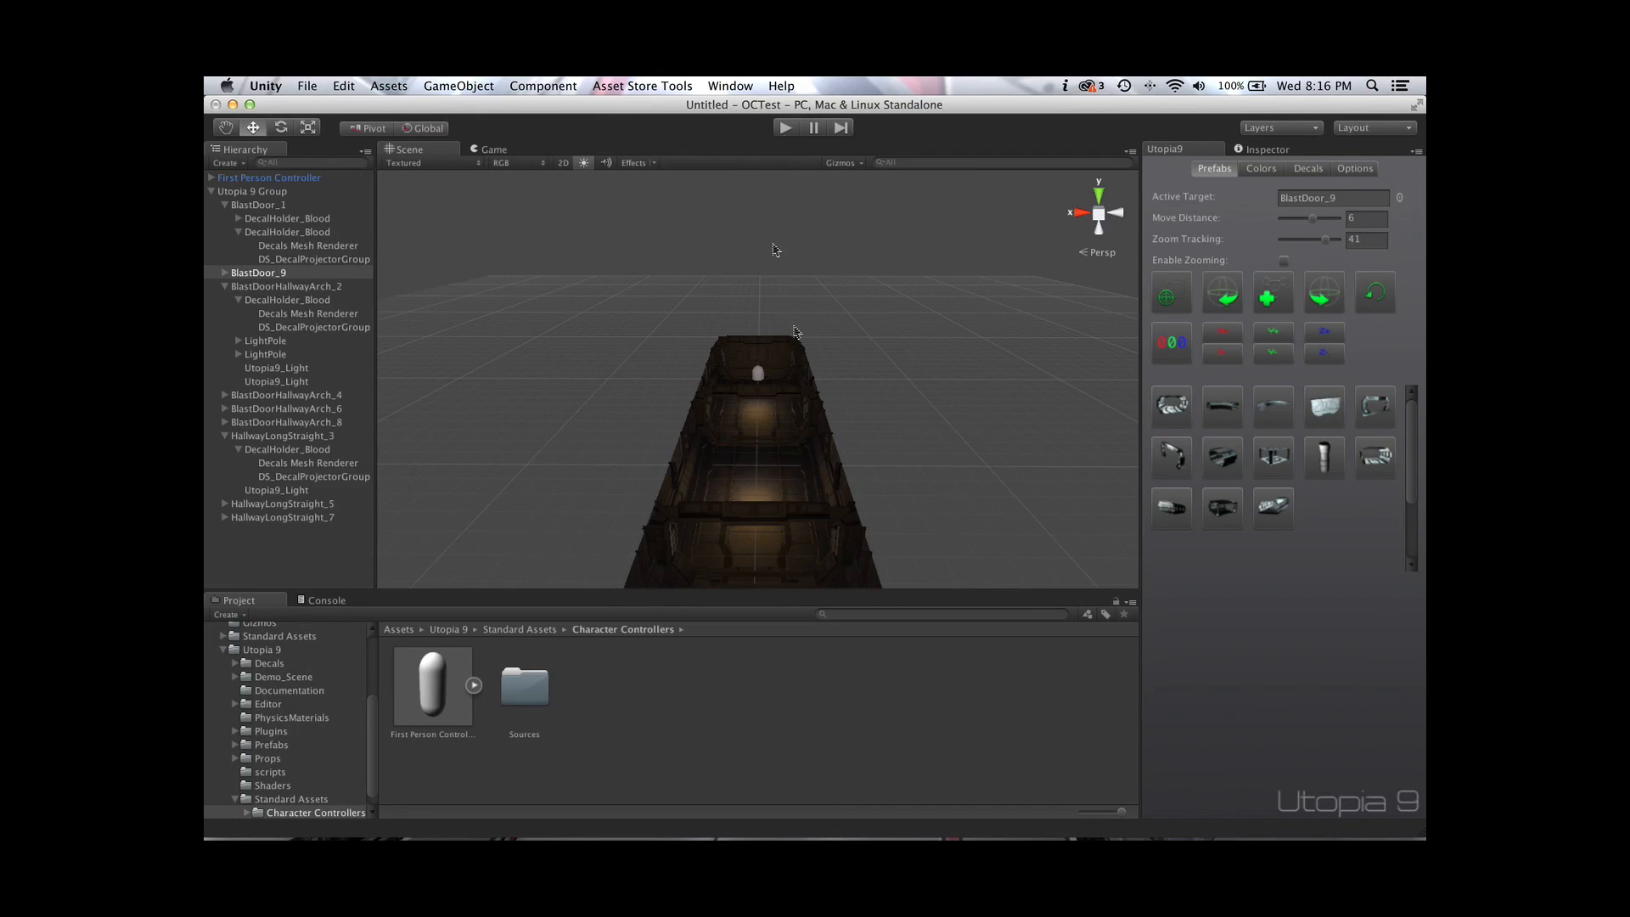
pyautogui.click(747, 373)
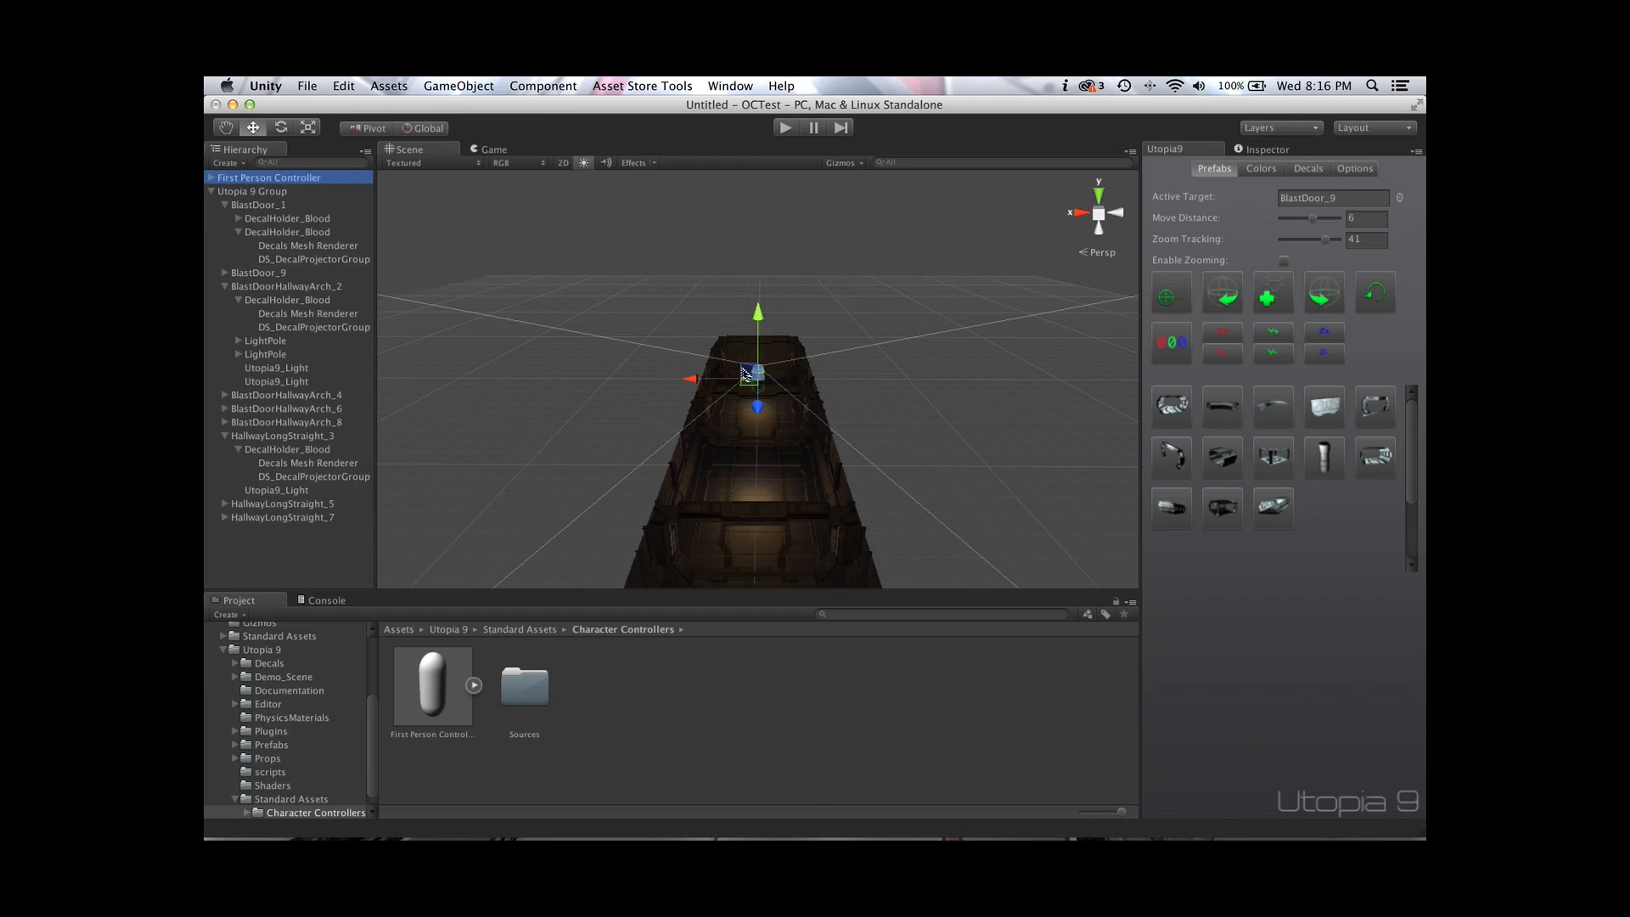
pyautogui.press('f')
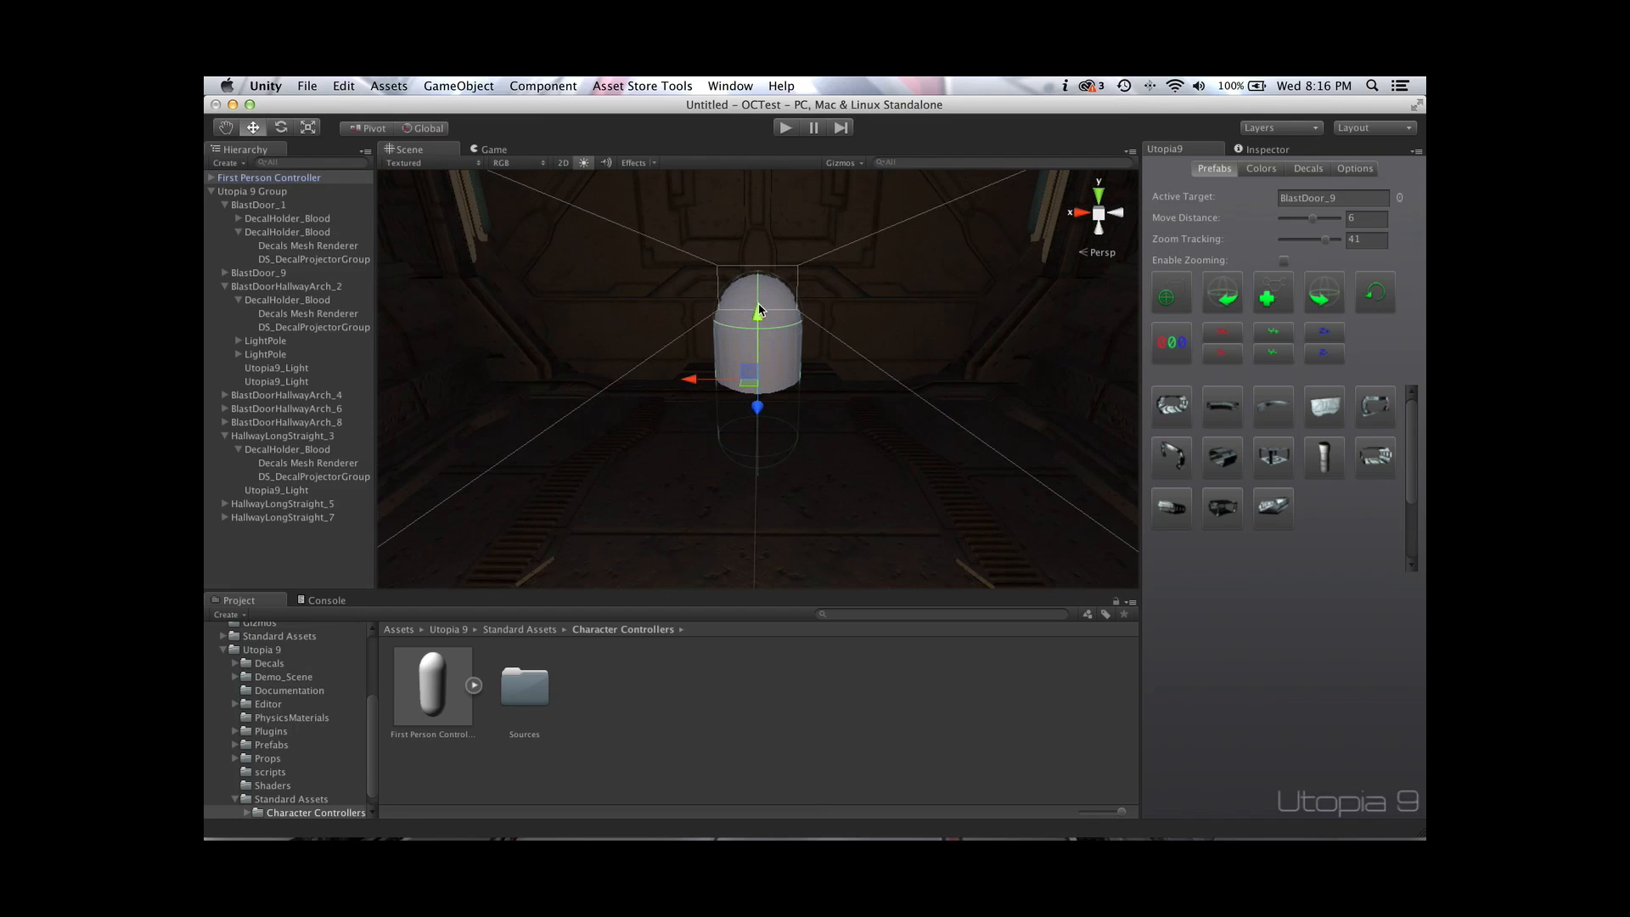
pyautogui.moveTo(754, 299); pyautogui.dragTo(748, 185)
pyautogui.moveTo(616, 445); pyautogui.dragTo(874, 262, button='right')
pyautogui.moveTo(829, 247); pyautogui.dragTo(957, 258)
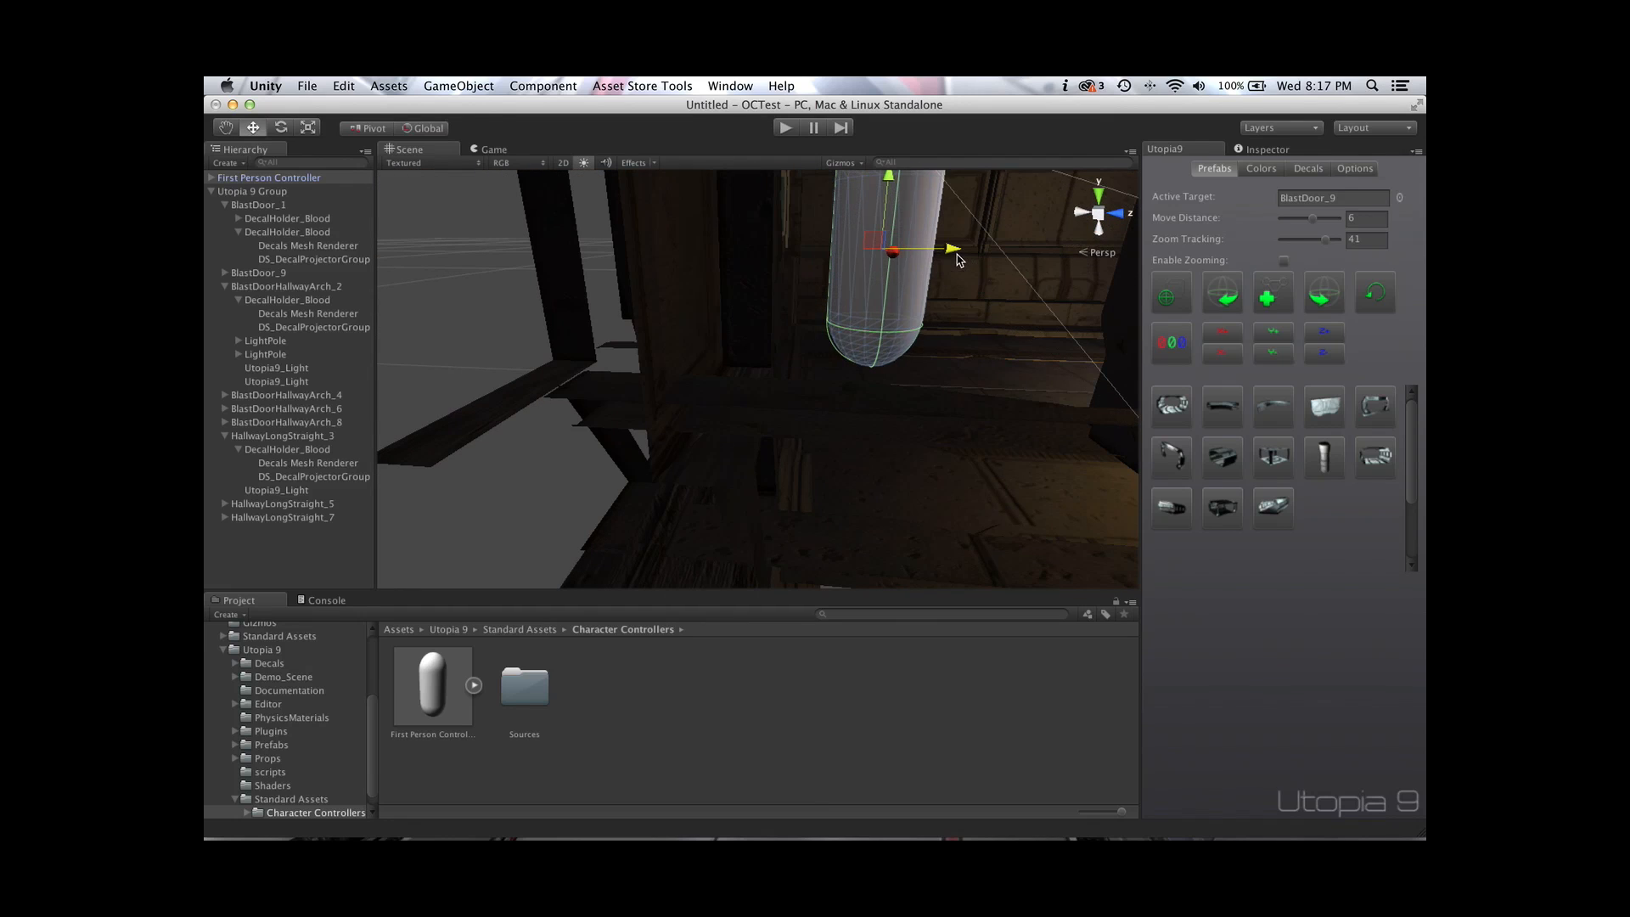
# Run the scene in Play mode to test the corridor
pyautogui.click(783, 130)
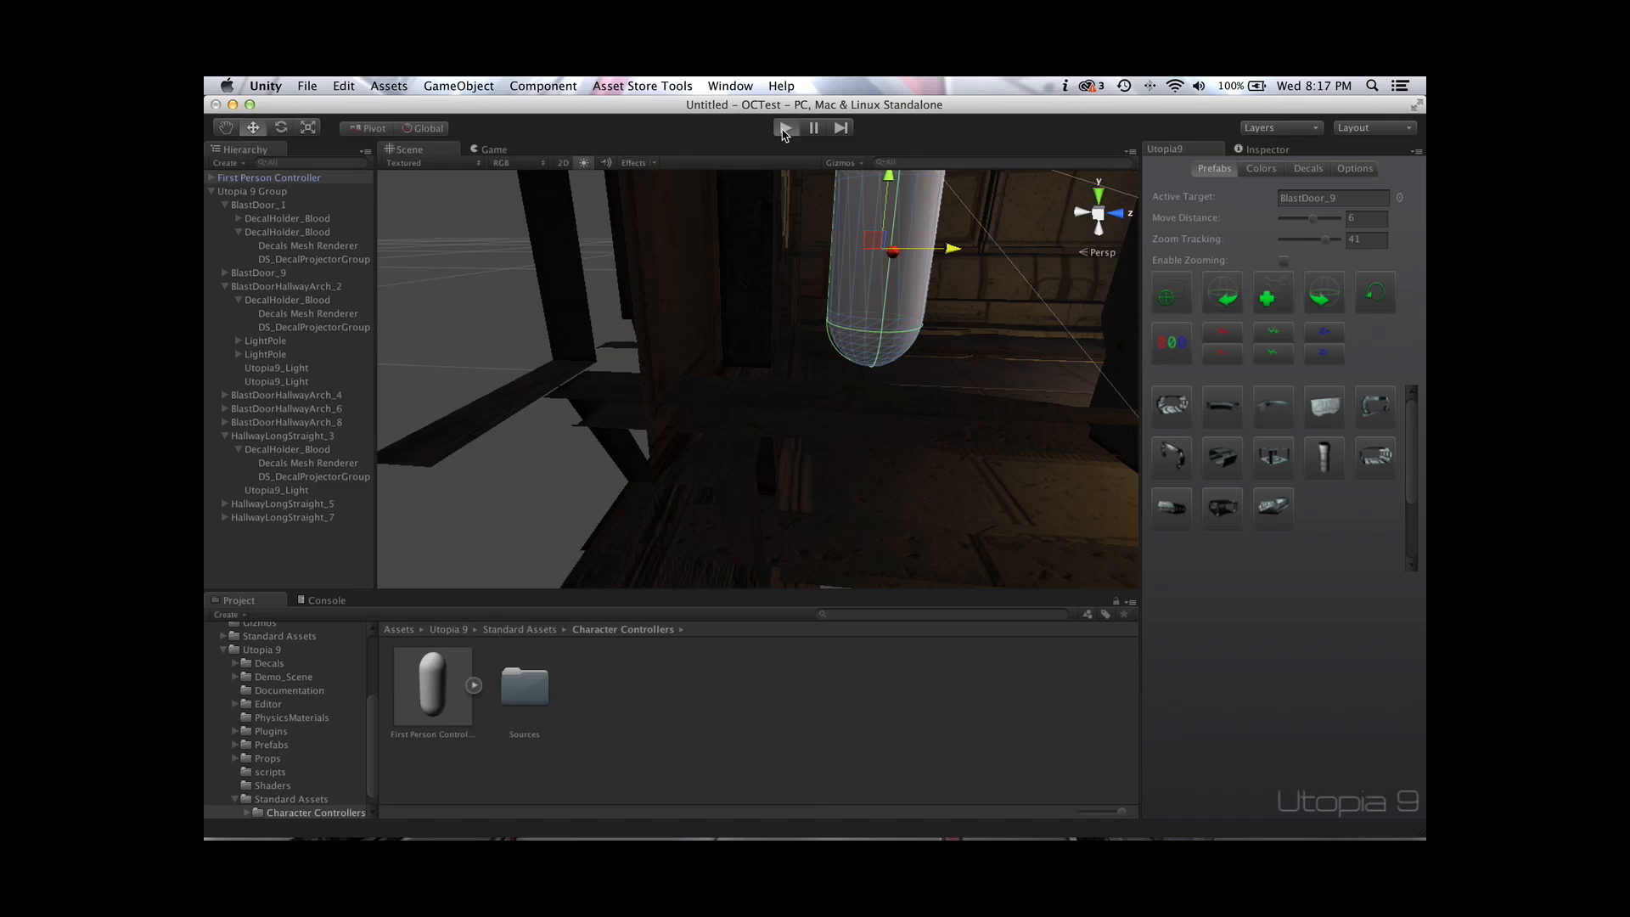
pyautogui.click(784, 128)
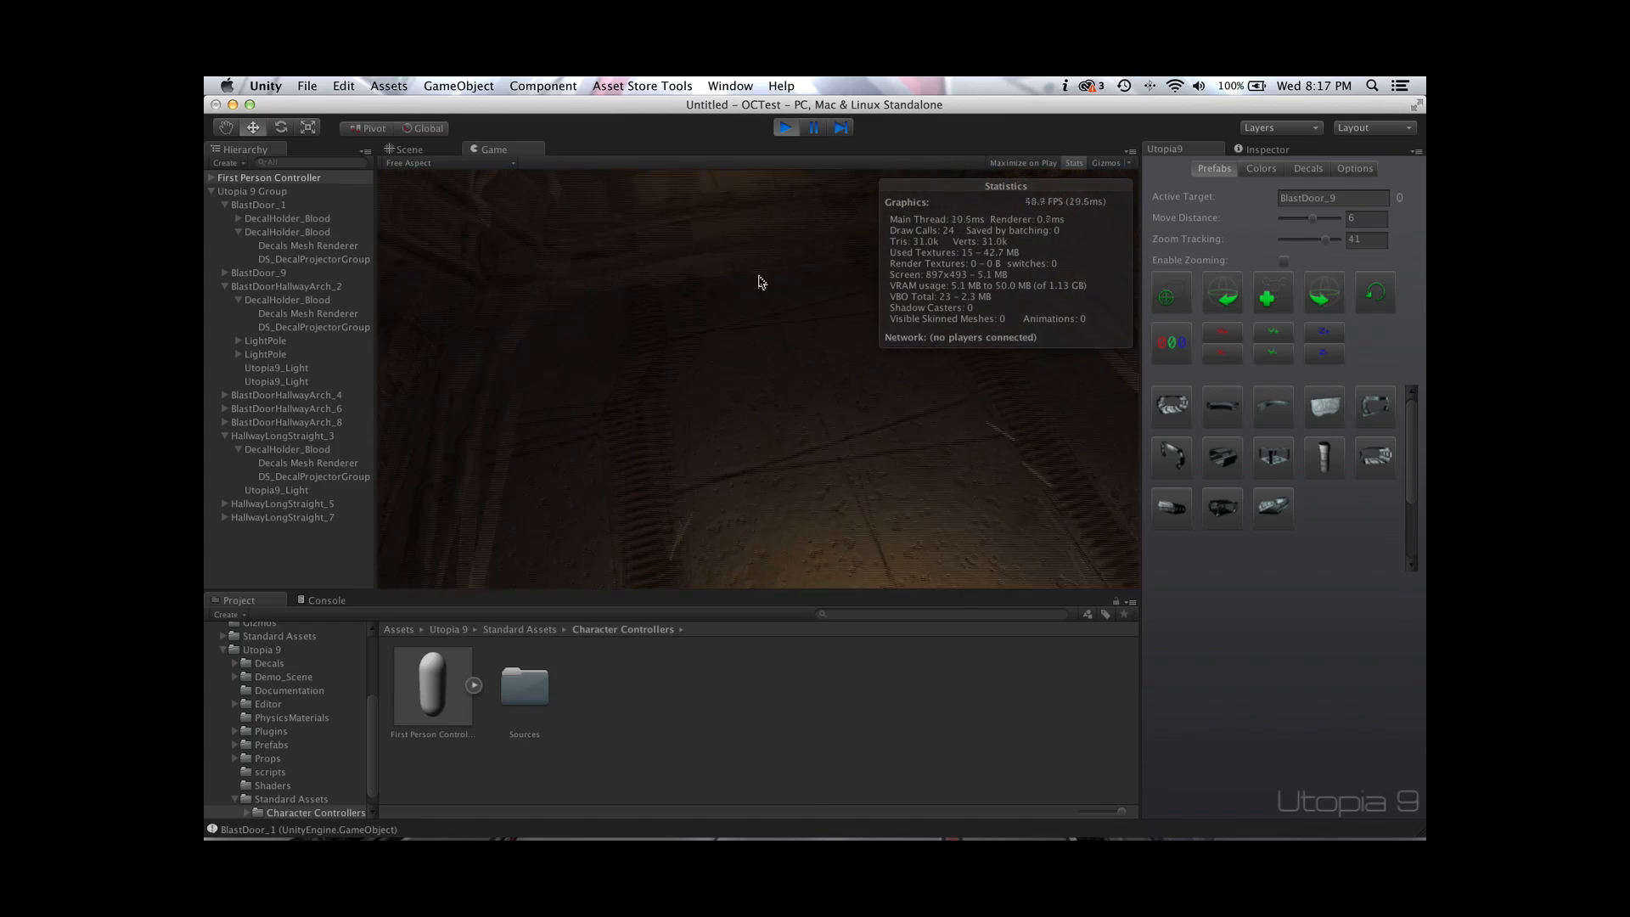
# Stop Play mode and collapse the expanded corridor pieces under Utopia 9 Group in the hierarchy
pyautogui.click(785, 129)
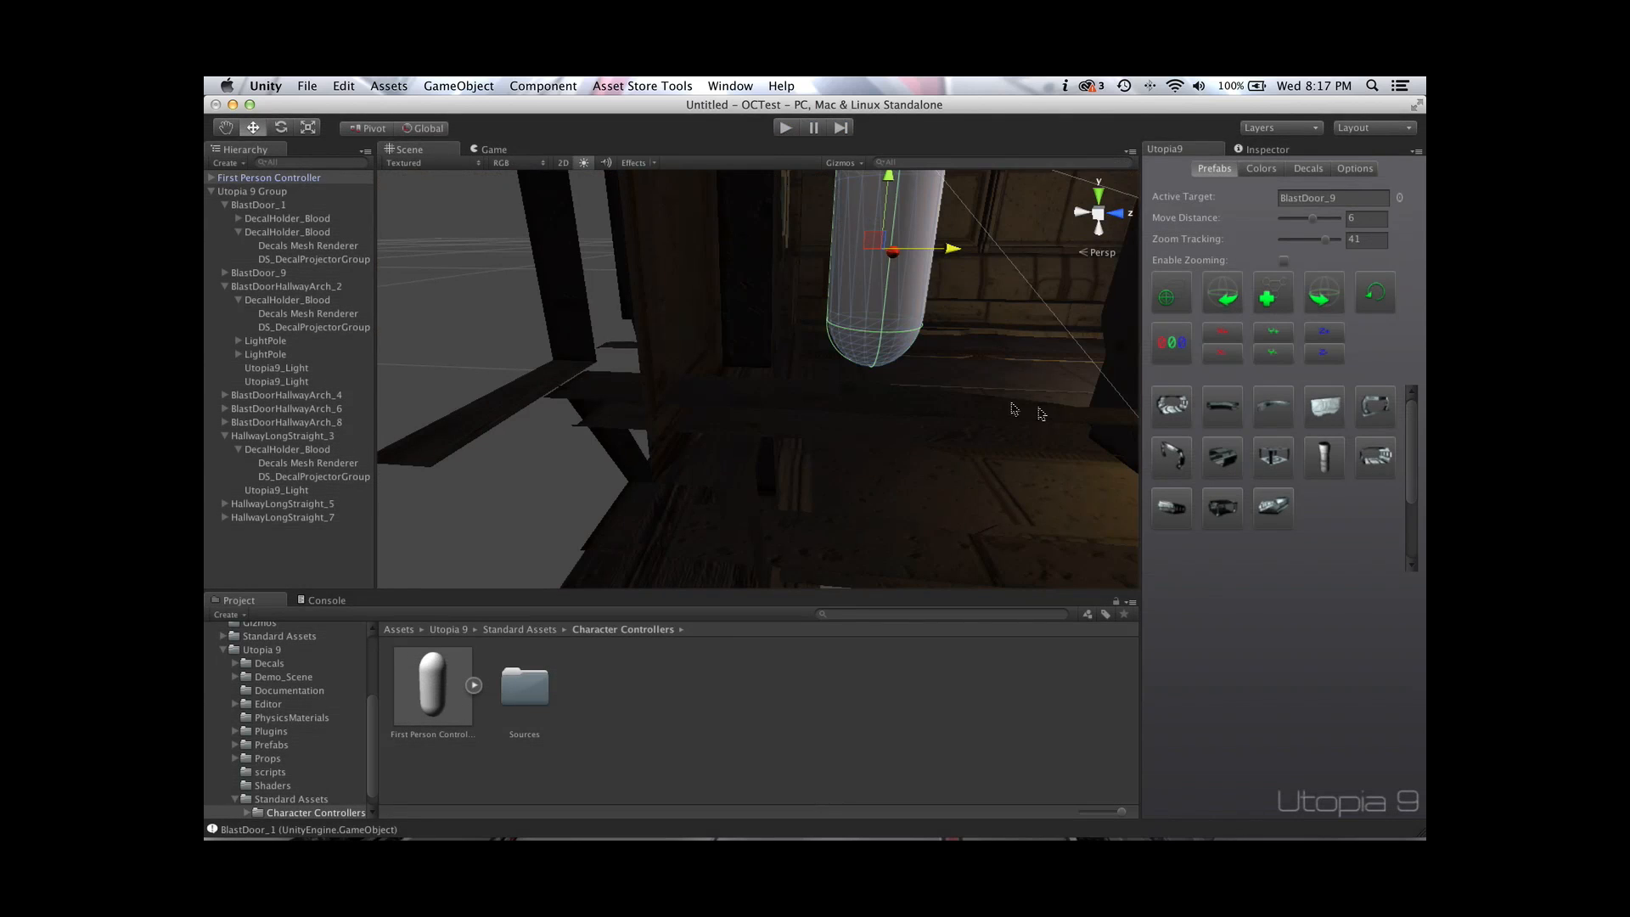
pyautogui.keyDown('alt'); pyautogui.moveTo(976, 376); pyautogui.dragTo(524, 337); pyautogui.keyUp('alt')
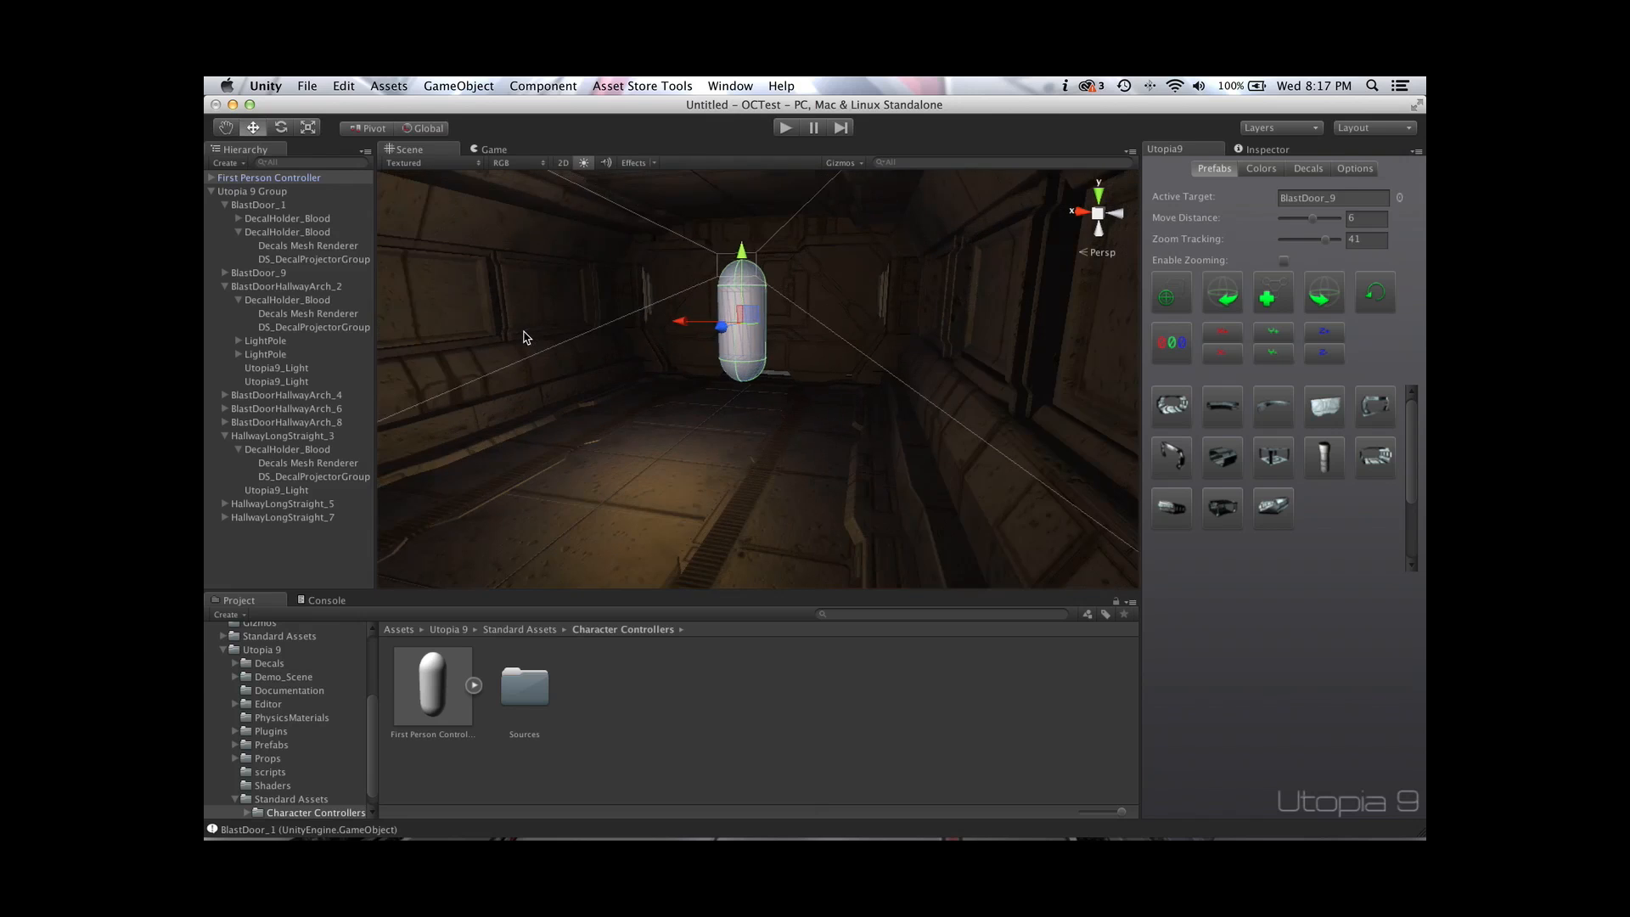
pyautogui.click(247, 193)
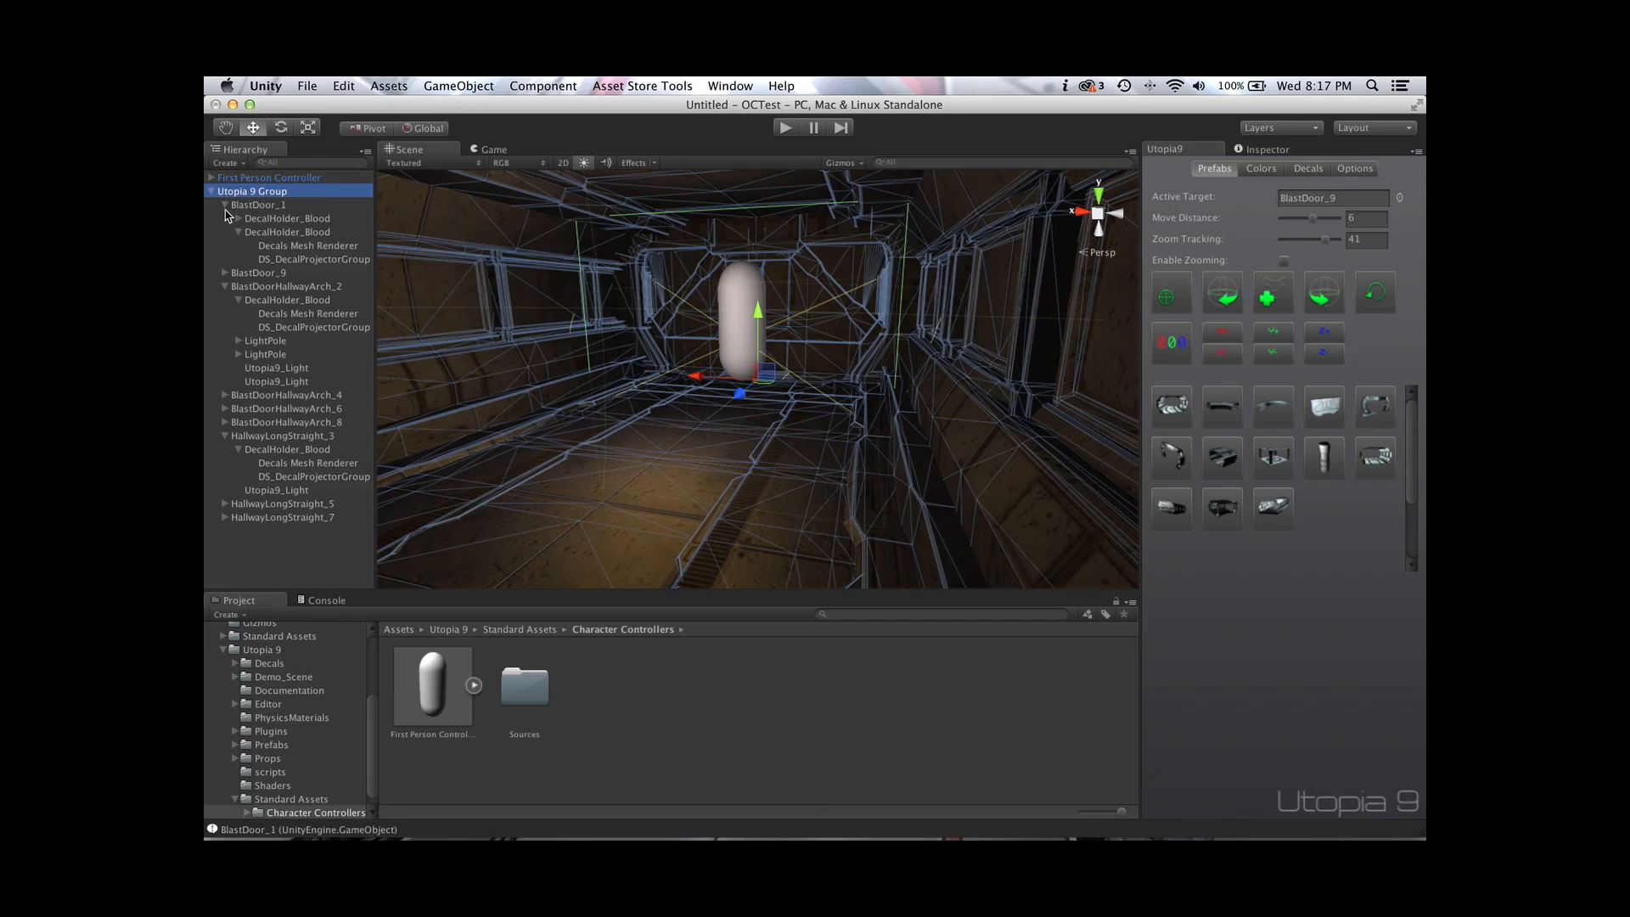
pyautogui.click(226, 206)
pyautogui.click(225, 233)
pyautogui.click(226, 287)
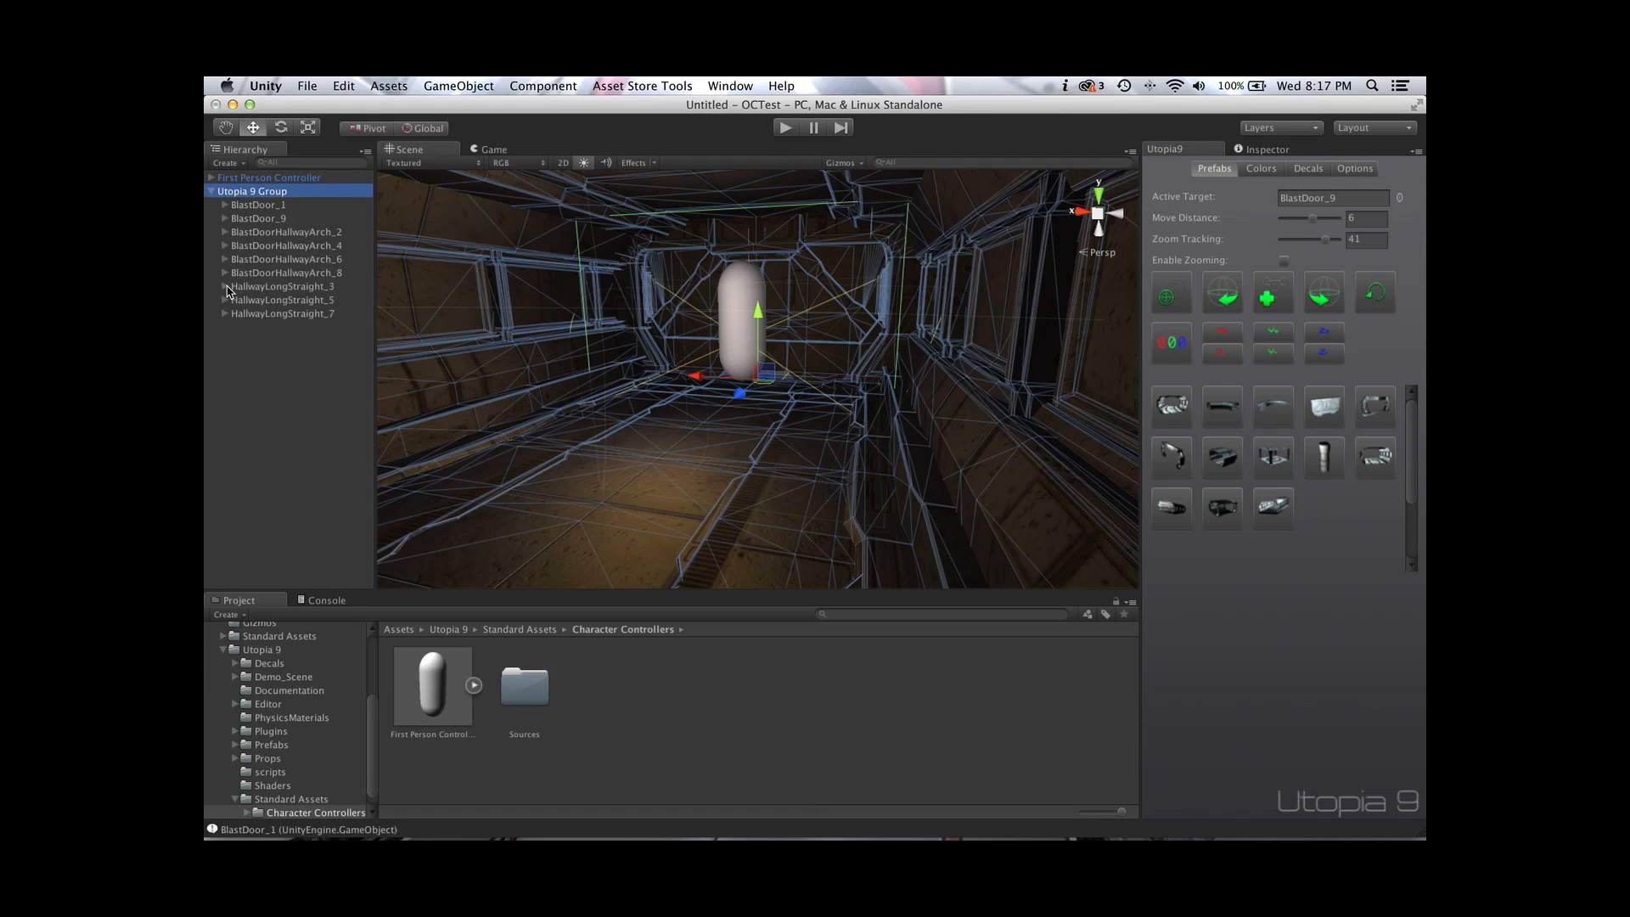
# Examine the whole corridor from outside, framing each blast door, hallway arch and long straight piece of the Utopia 9 Group in turn
pyautogui.click(270, 195)
pyautogui.scroll(-10, 753, 258)
pyautogui.scroll(-5, 754, 264)
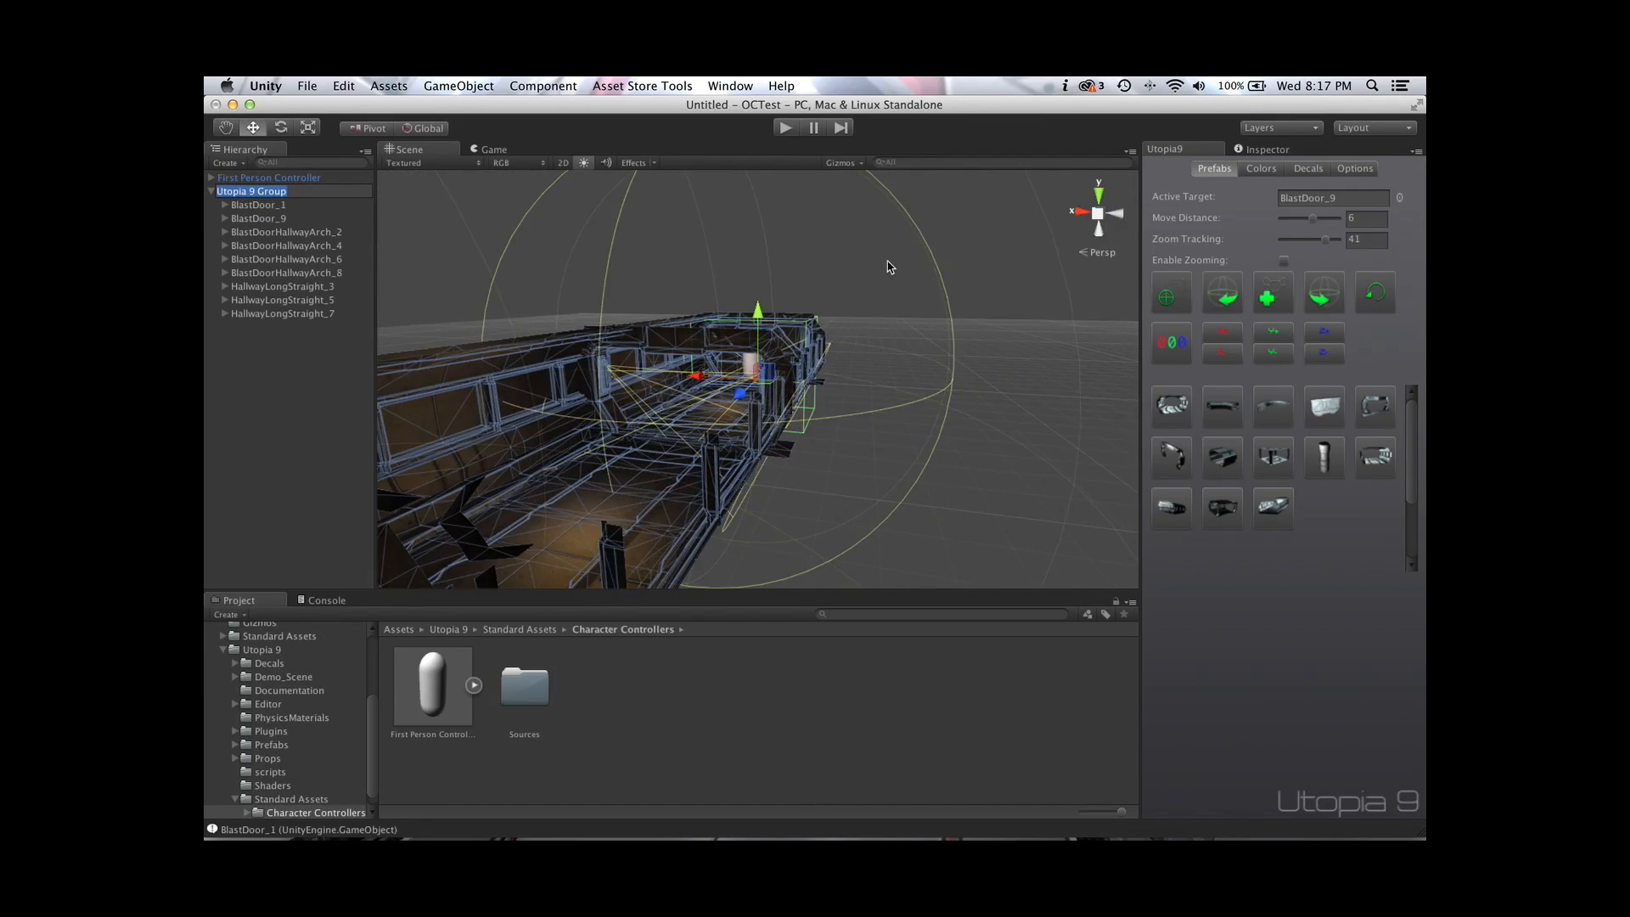
pyautogui.keyDown('alt'); pyautogui.moveTo(910, 265); pyautogui.dragTo(450, 263); pyautogui.keyUp('alt')
pyautogui.click(259, 205)
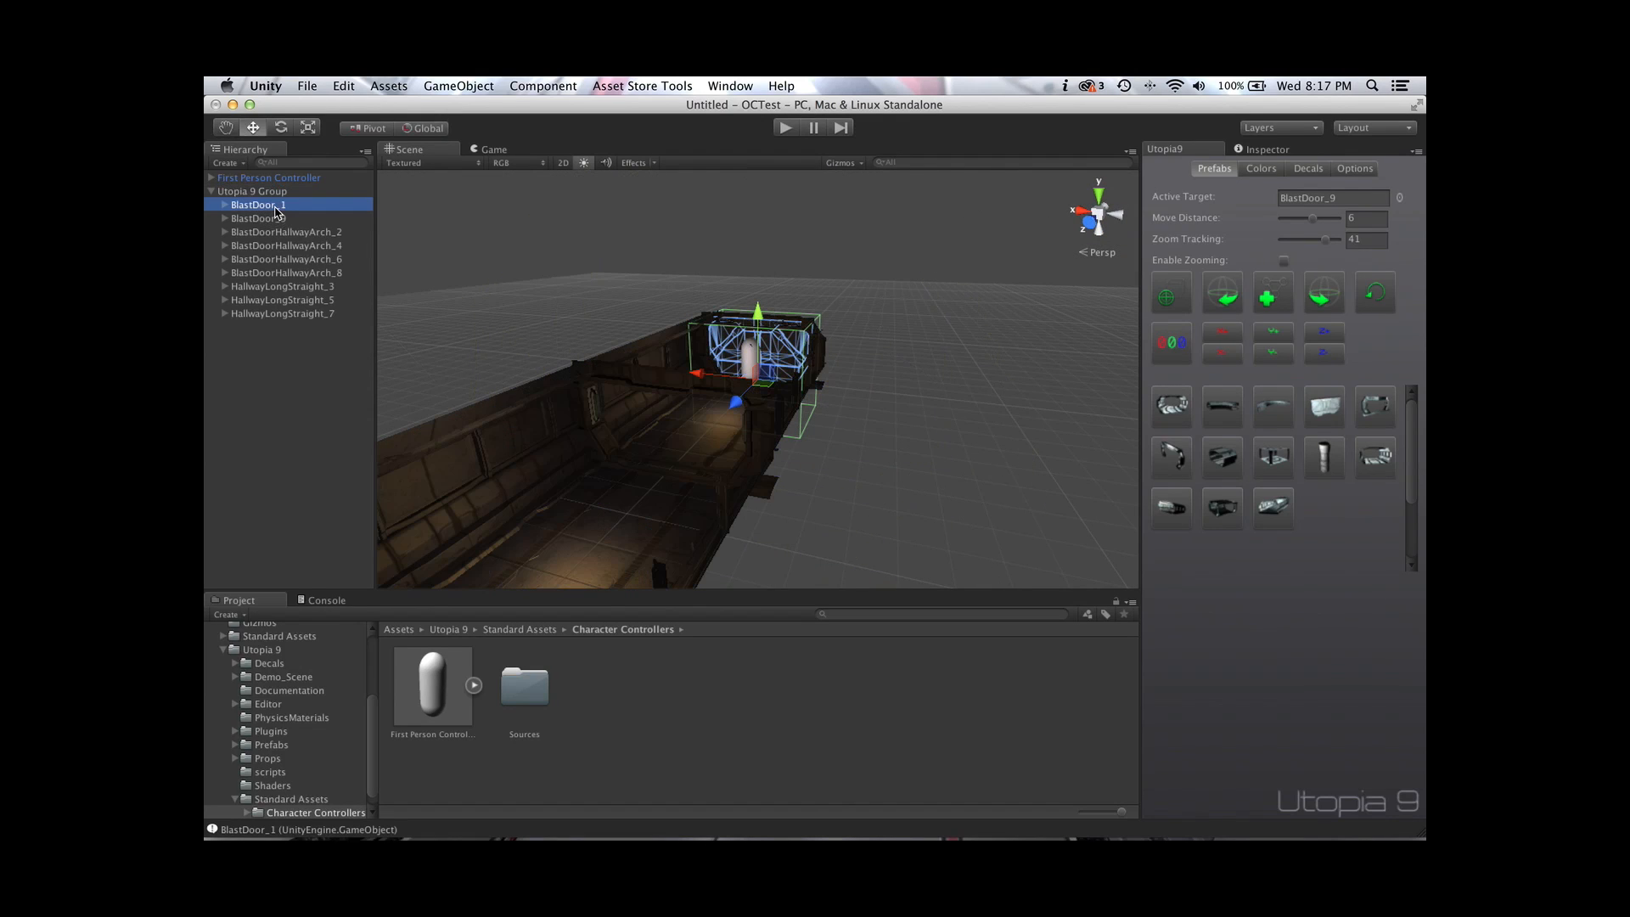
pyautogui.doubleClick(275, 219)
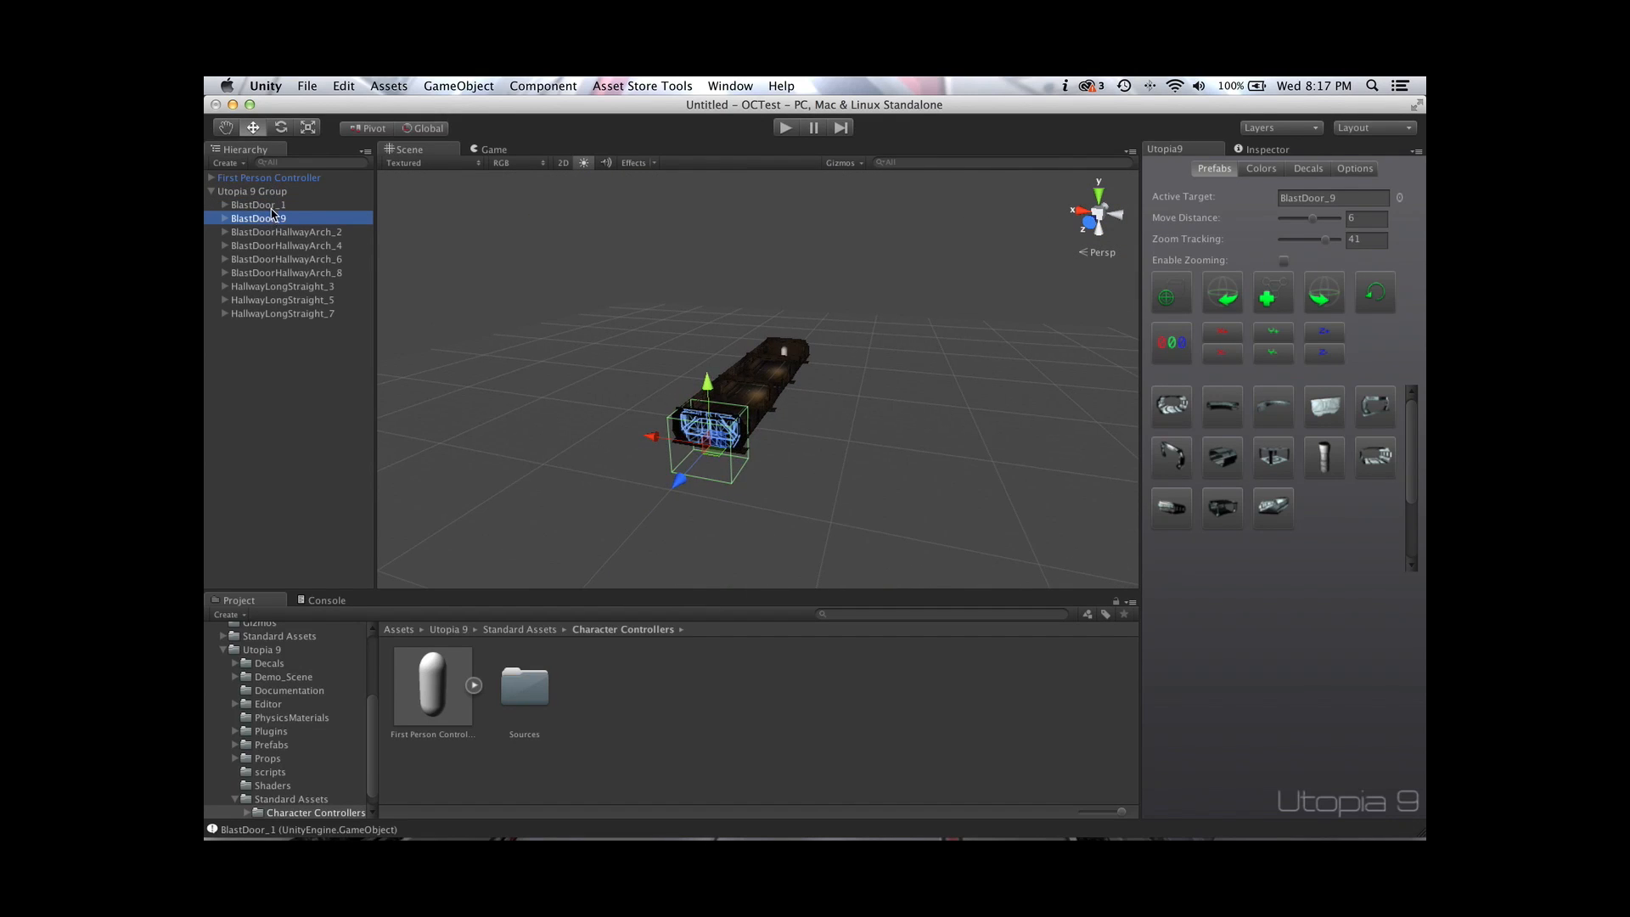
pyautogui.click(272, 206)
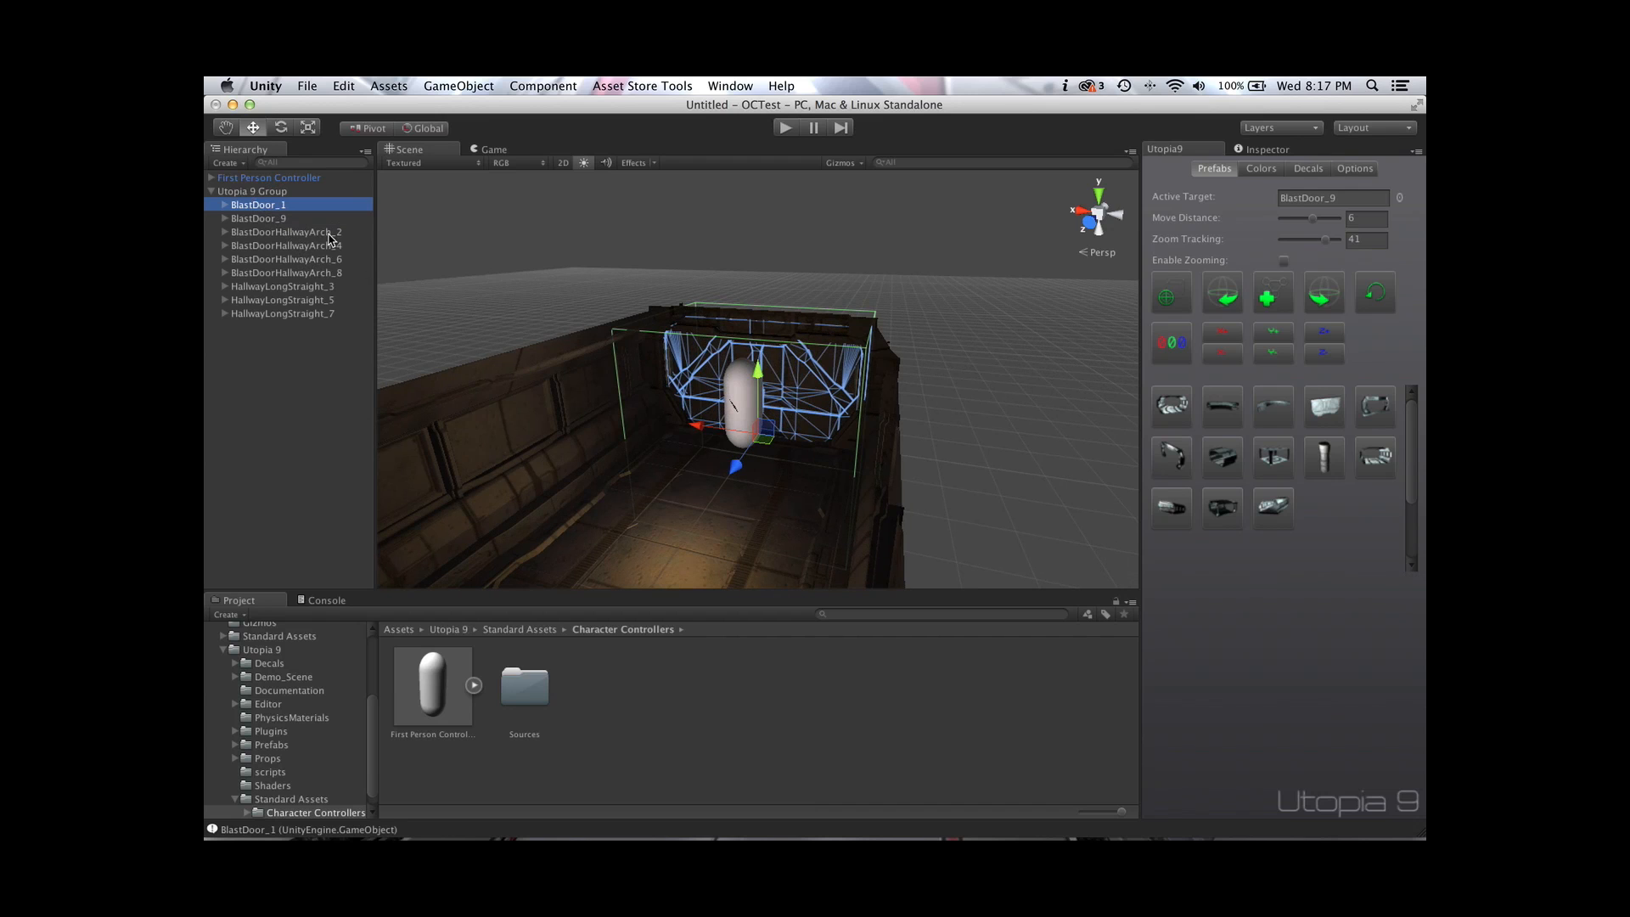
pyautogui.doubleClick(316, 235)
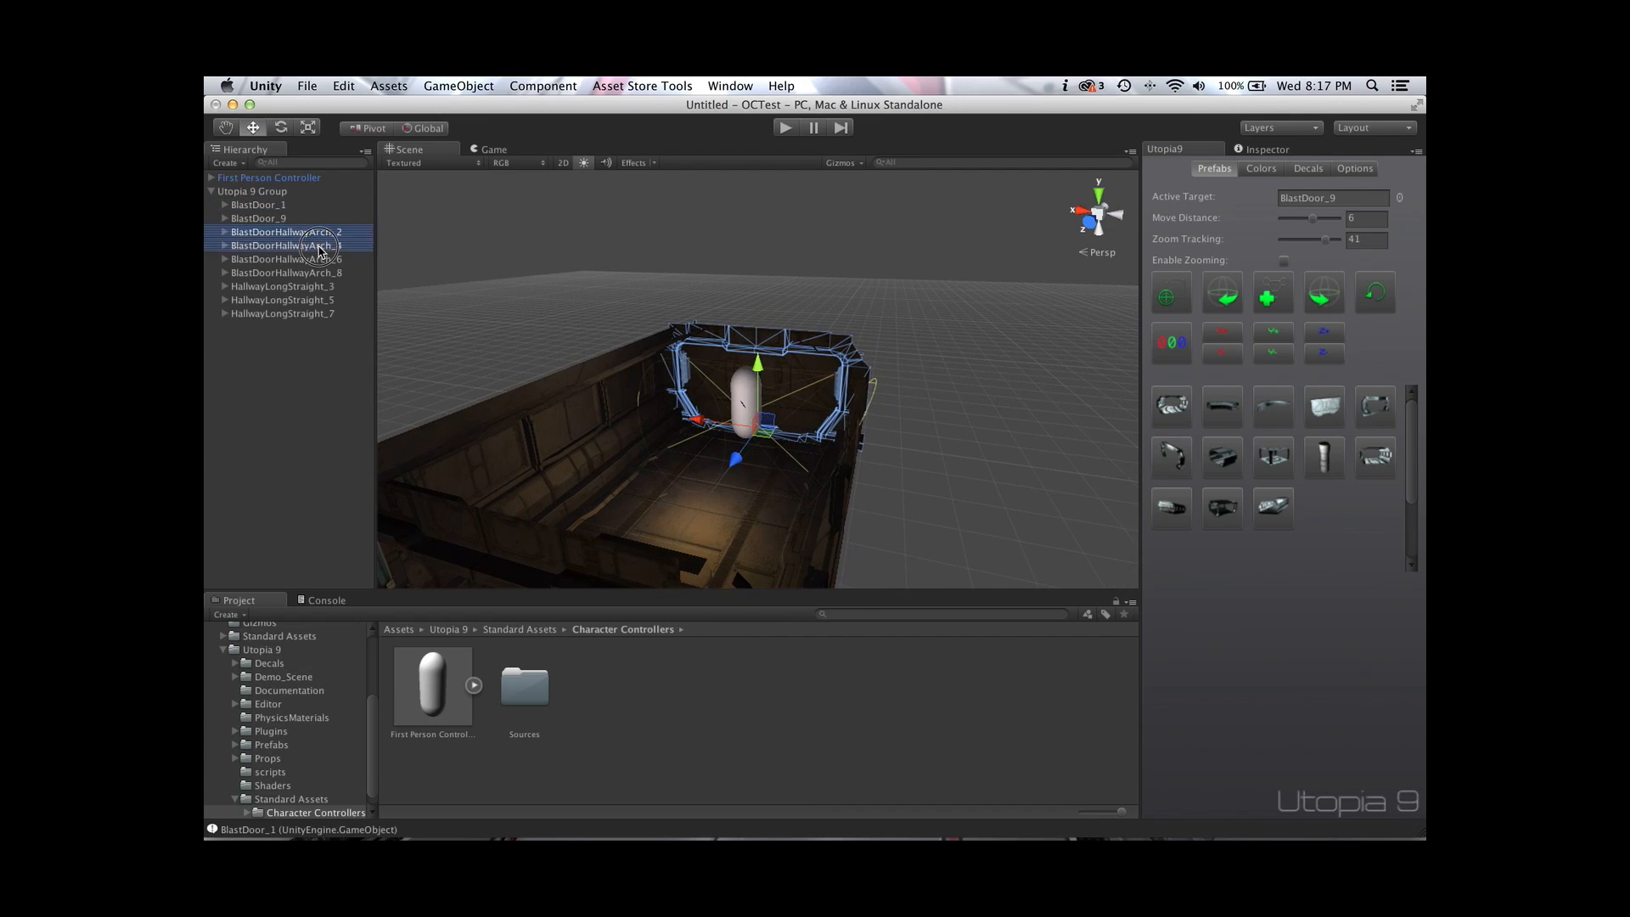
pyautogui.doubleClick(321, 248)
pyautogui.doubleClick(321, 260)
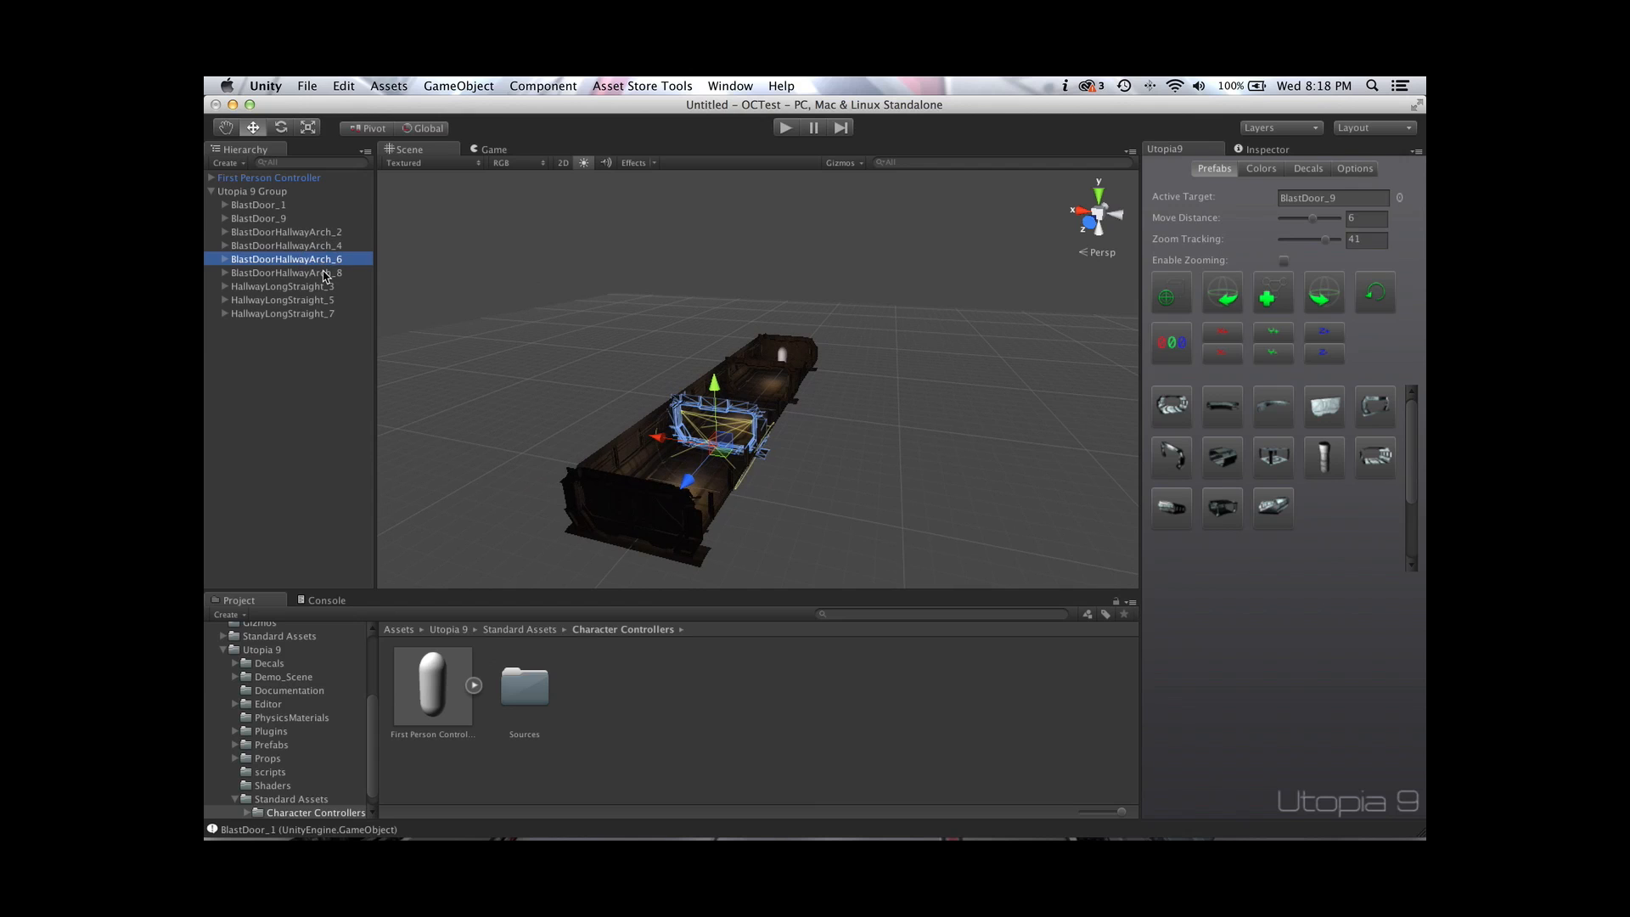
pyautogui.doubleClick(322, 274)
pyautogui.doubleClick(319, 288)
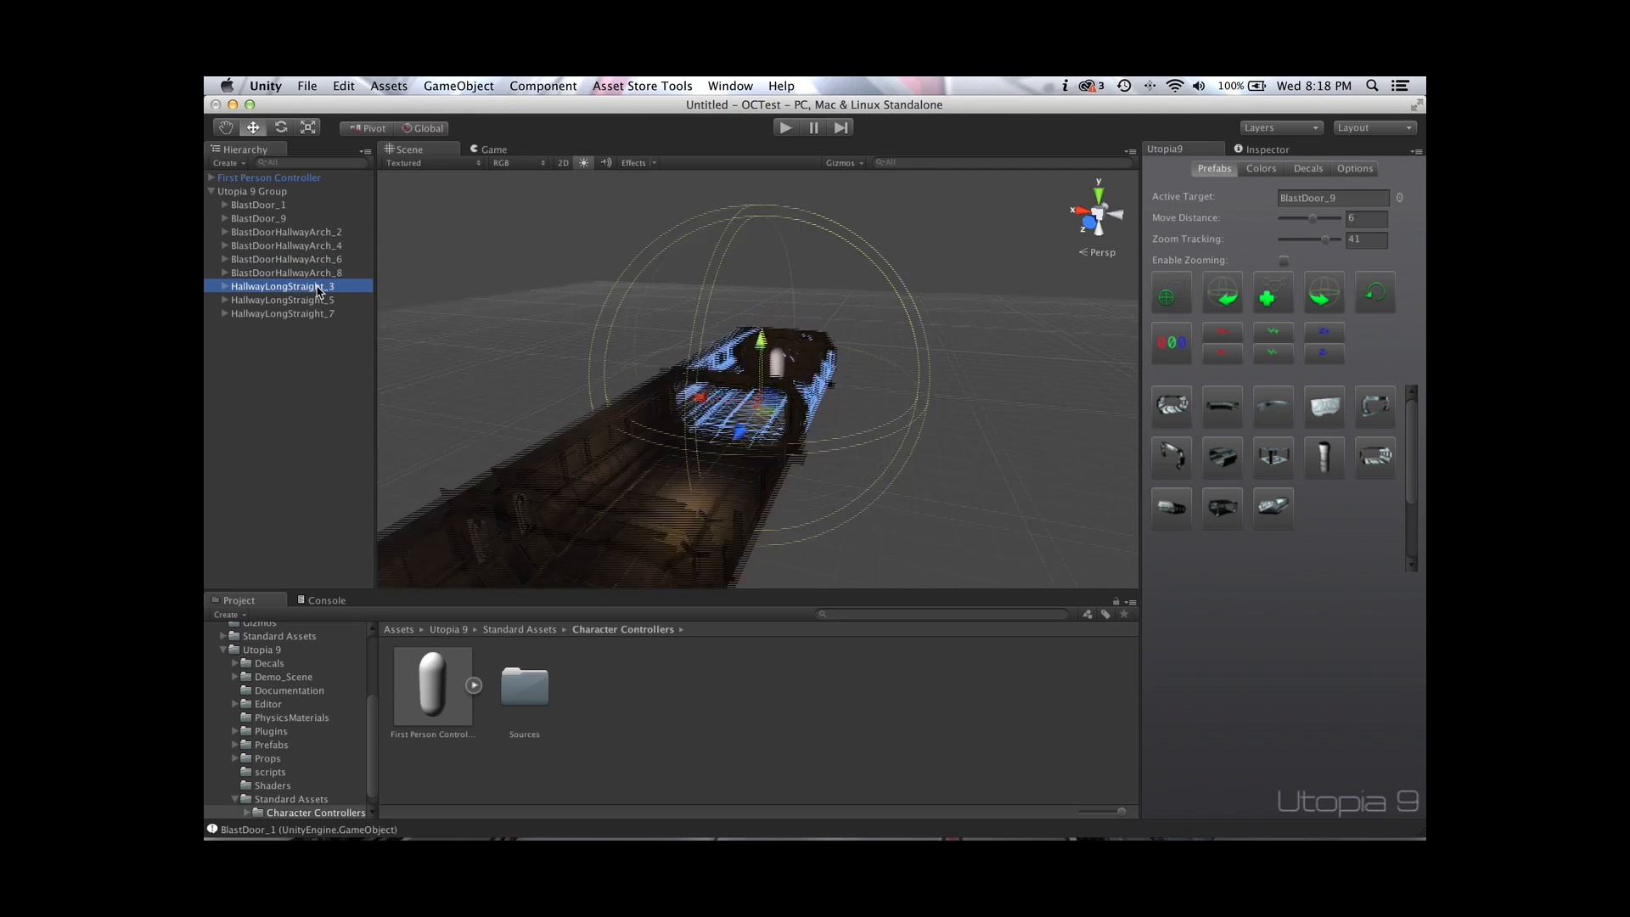
pyautogui.doubleClick(310, 301)
pyautogui.doubleClick(313, 314)
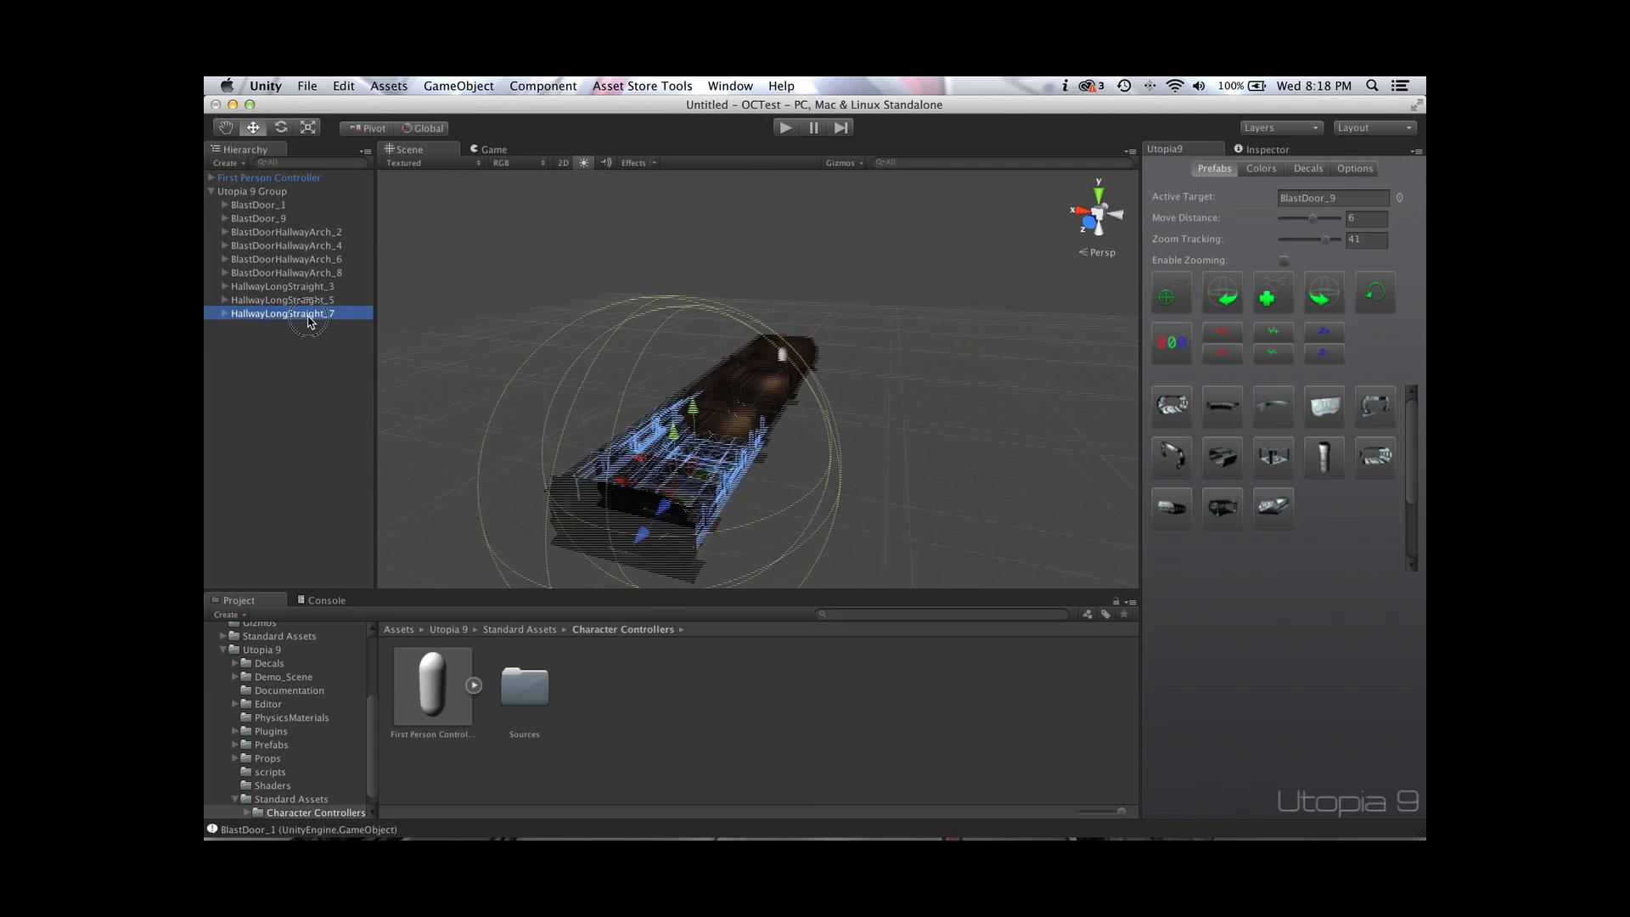
# Expand BlastDoorHallwayArch_2 and examine its two LightPole objects and first Utopia9_Light in the scene
pyautogui.click(225, 231)
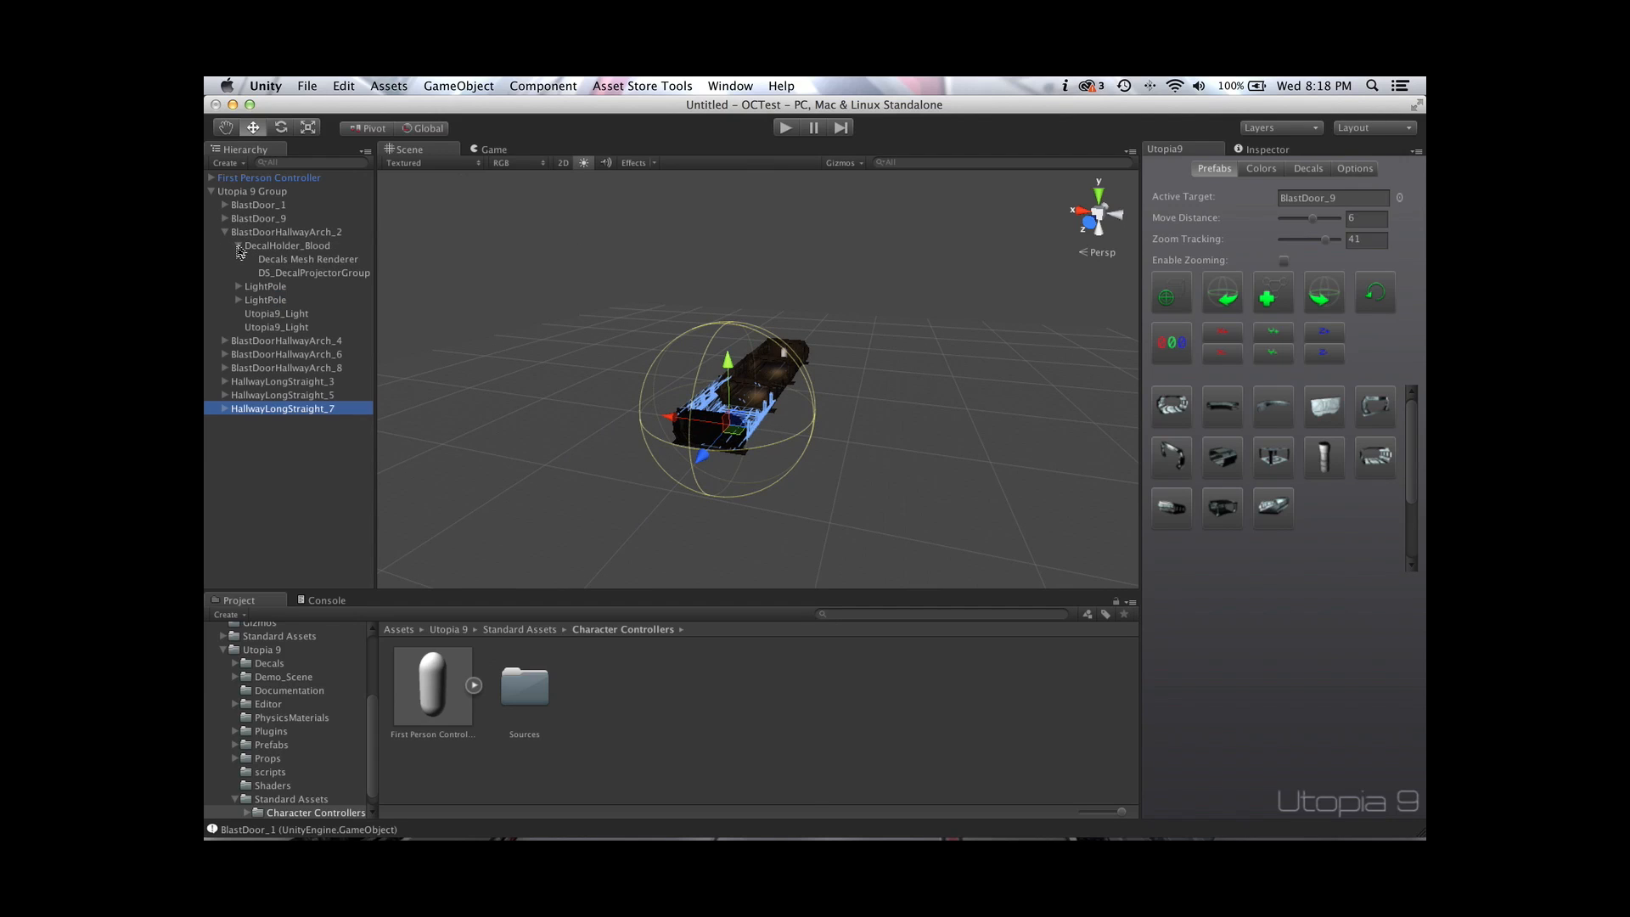
pyautogui.click(239, 245)
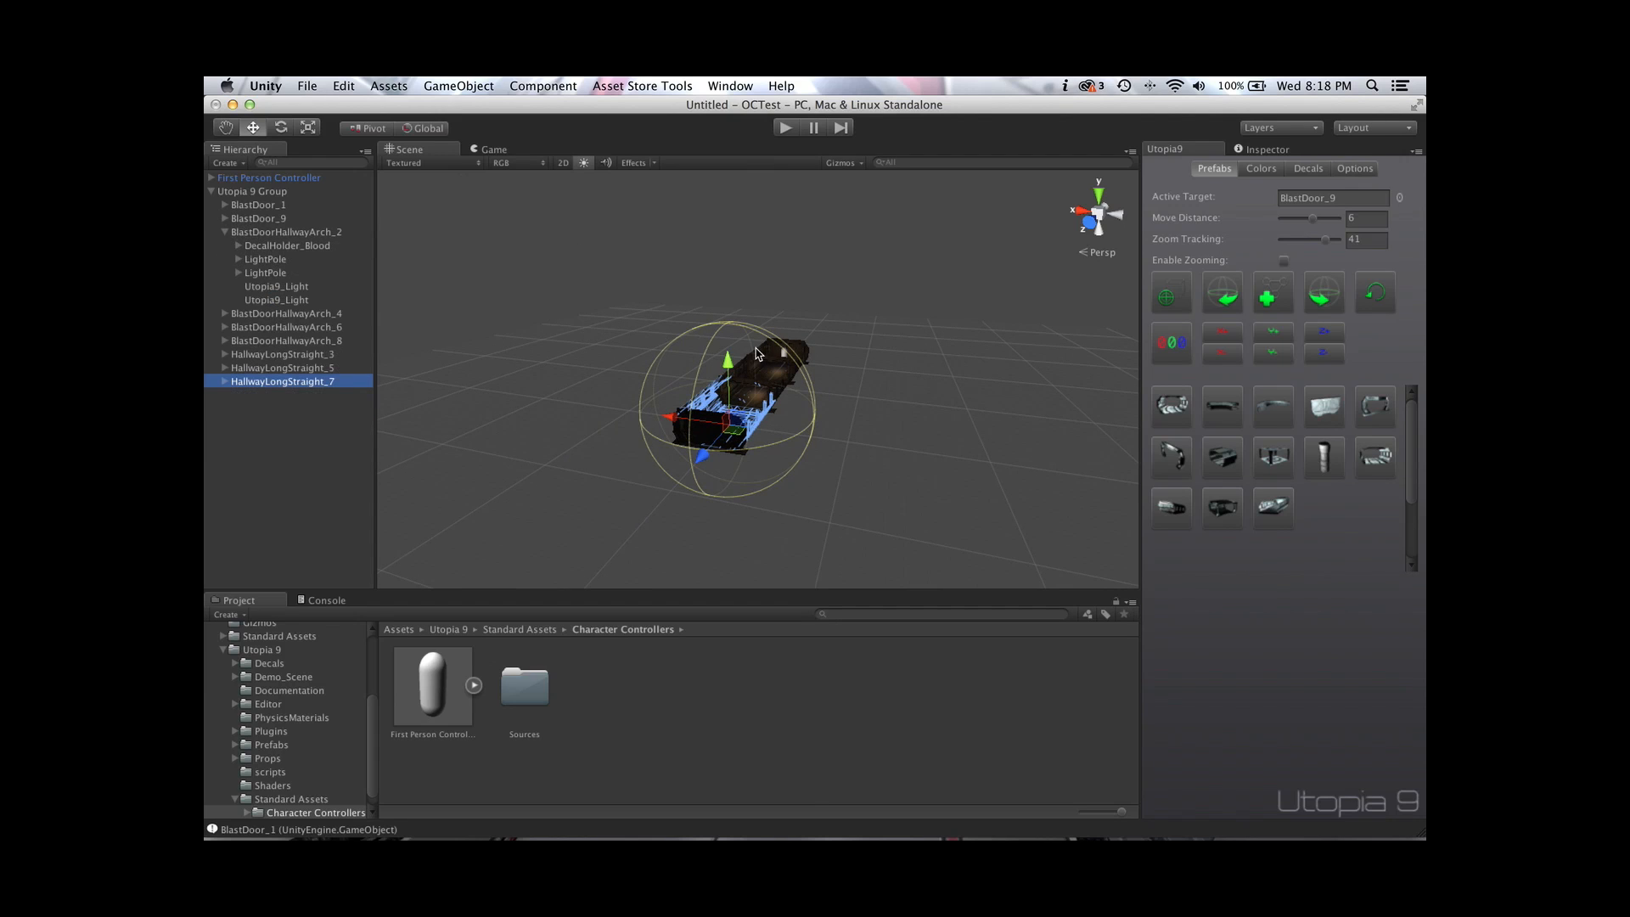
pyautogui.scroll(5, 405, 334)
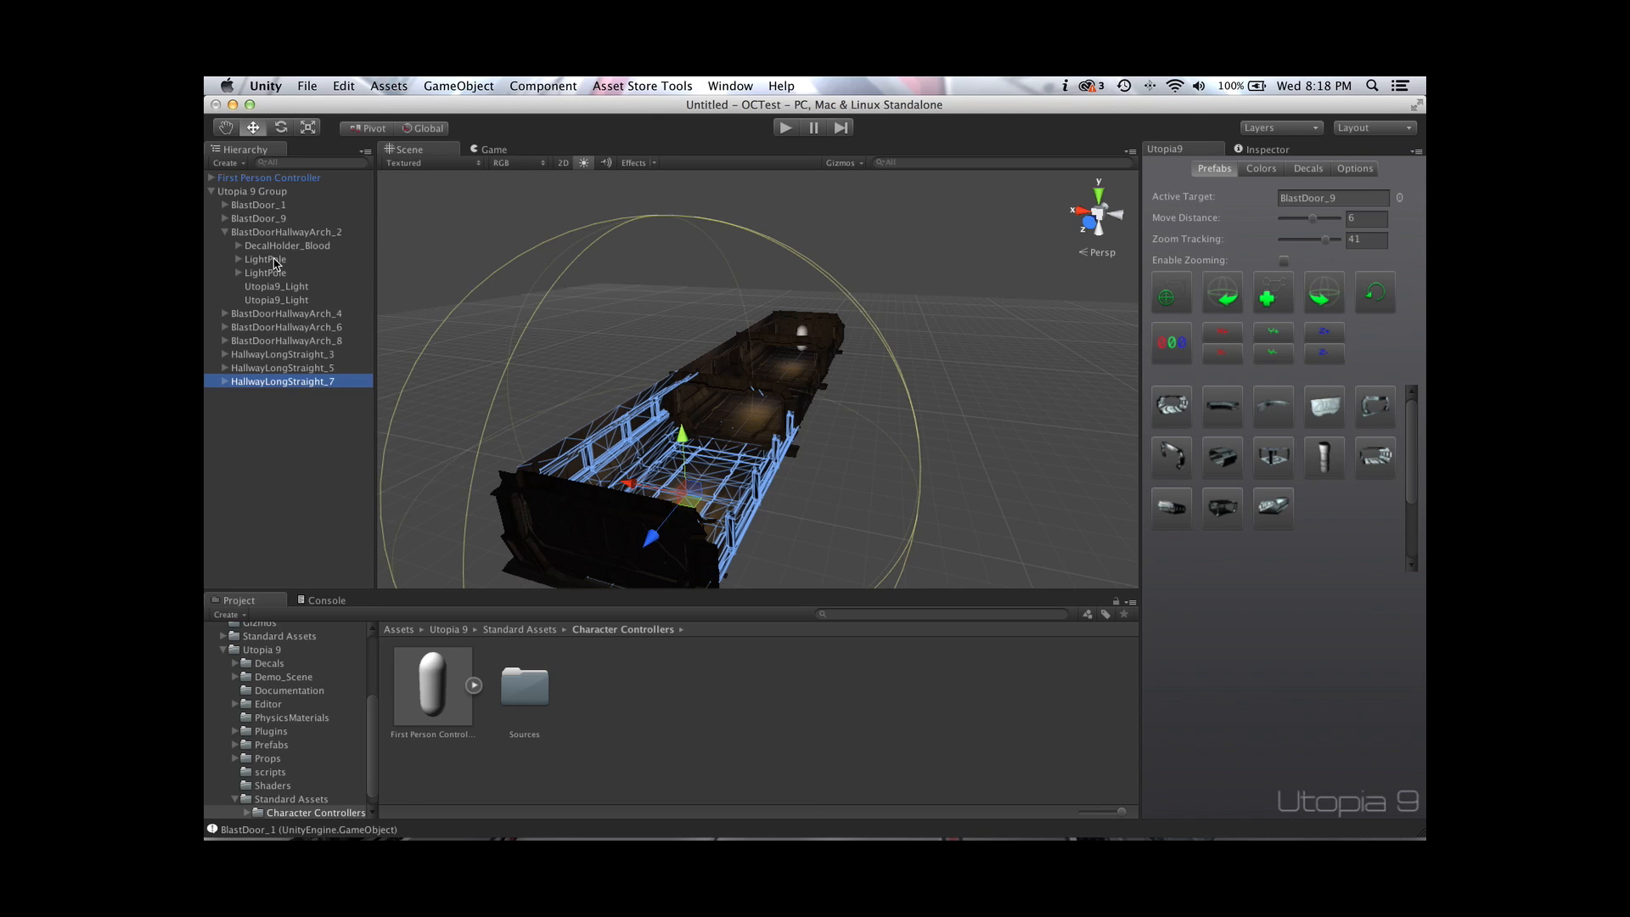
pyautogui.doubleClick(273, 260)
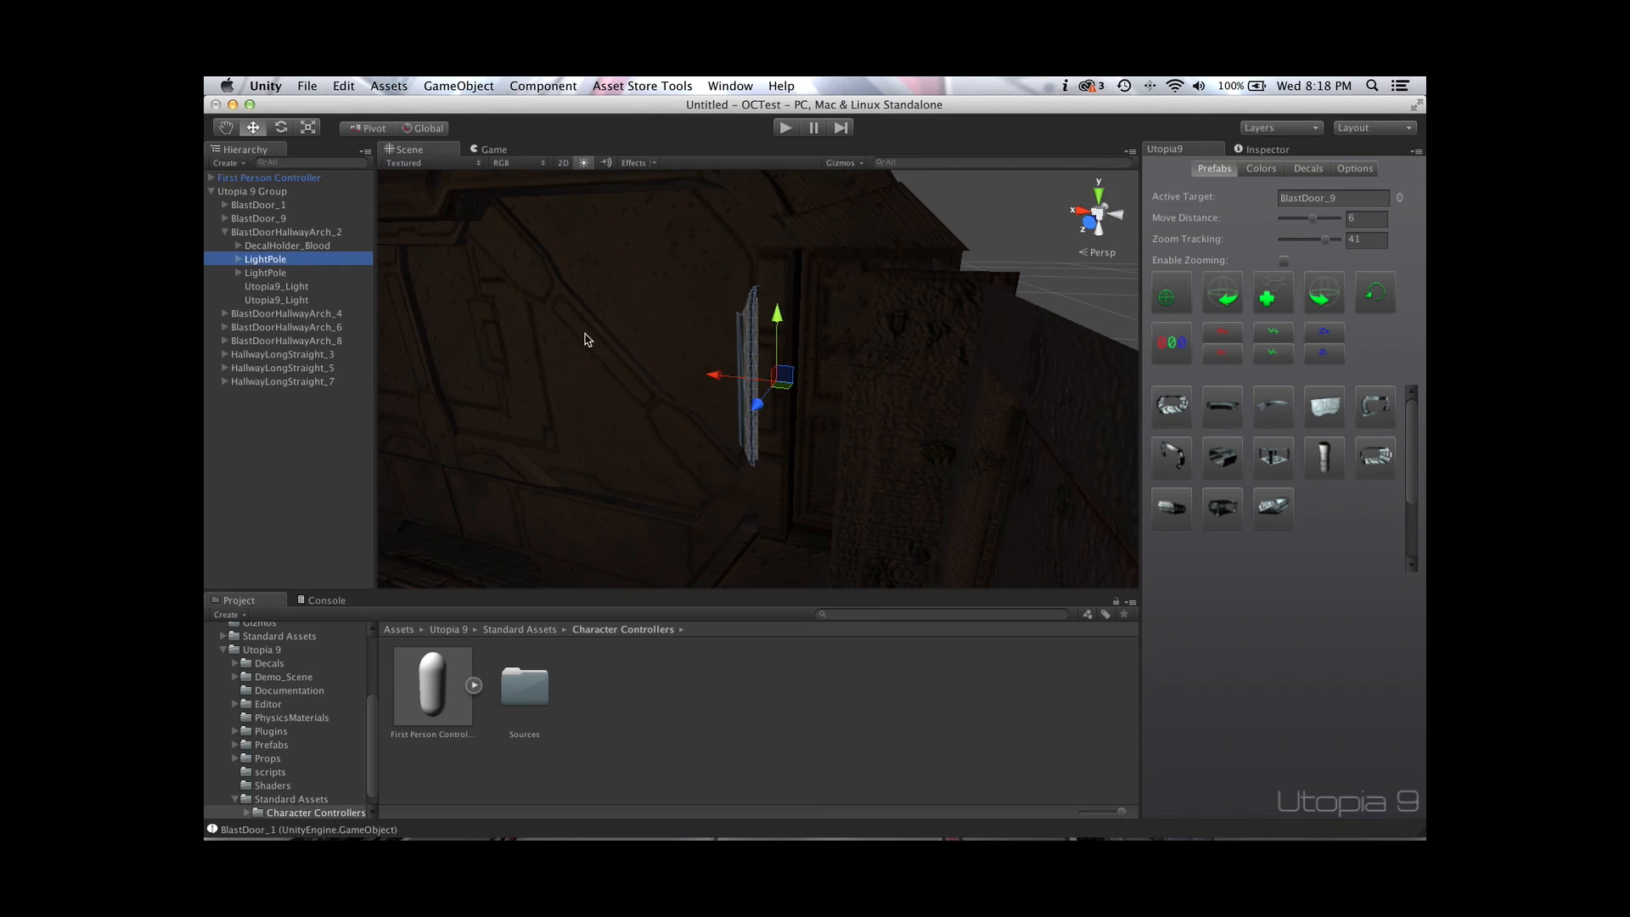
pyautogui.keyDown('alt'); pyautogui.moveTo(723, 352); pyautogui.dragTo(851, 284); pyautogui.keyUp('alt')
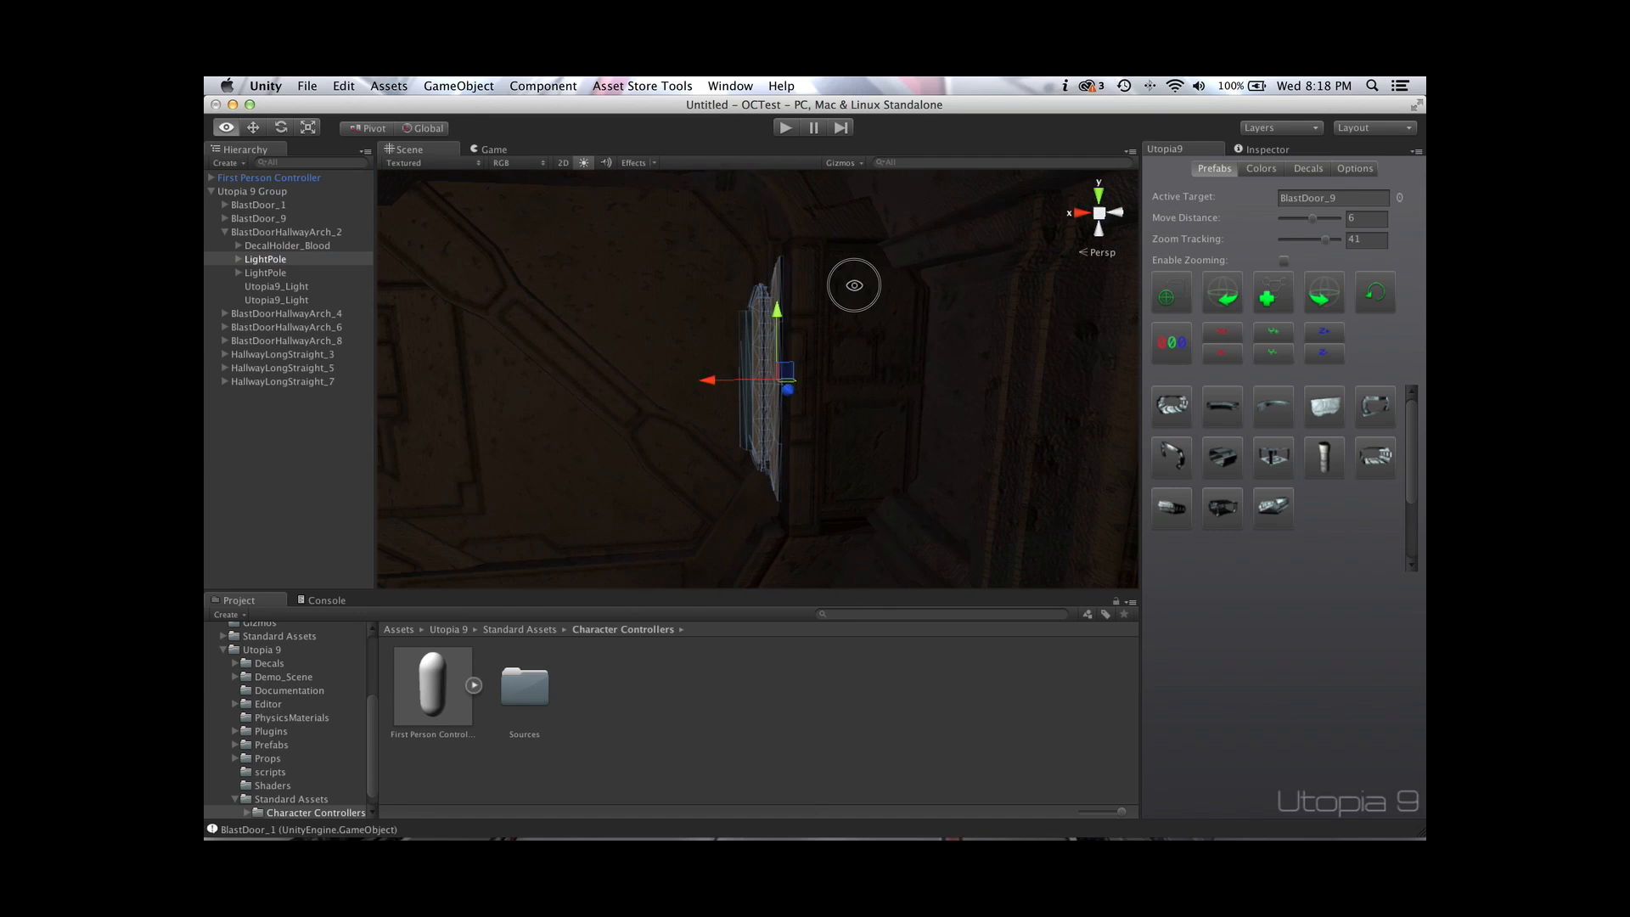
pyautogui.doubleClick(276, 273)
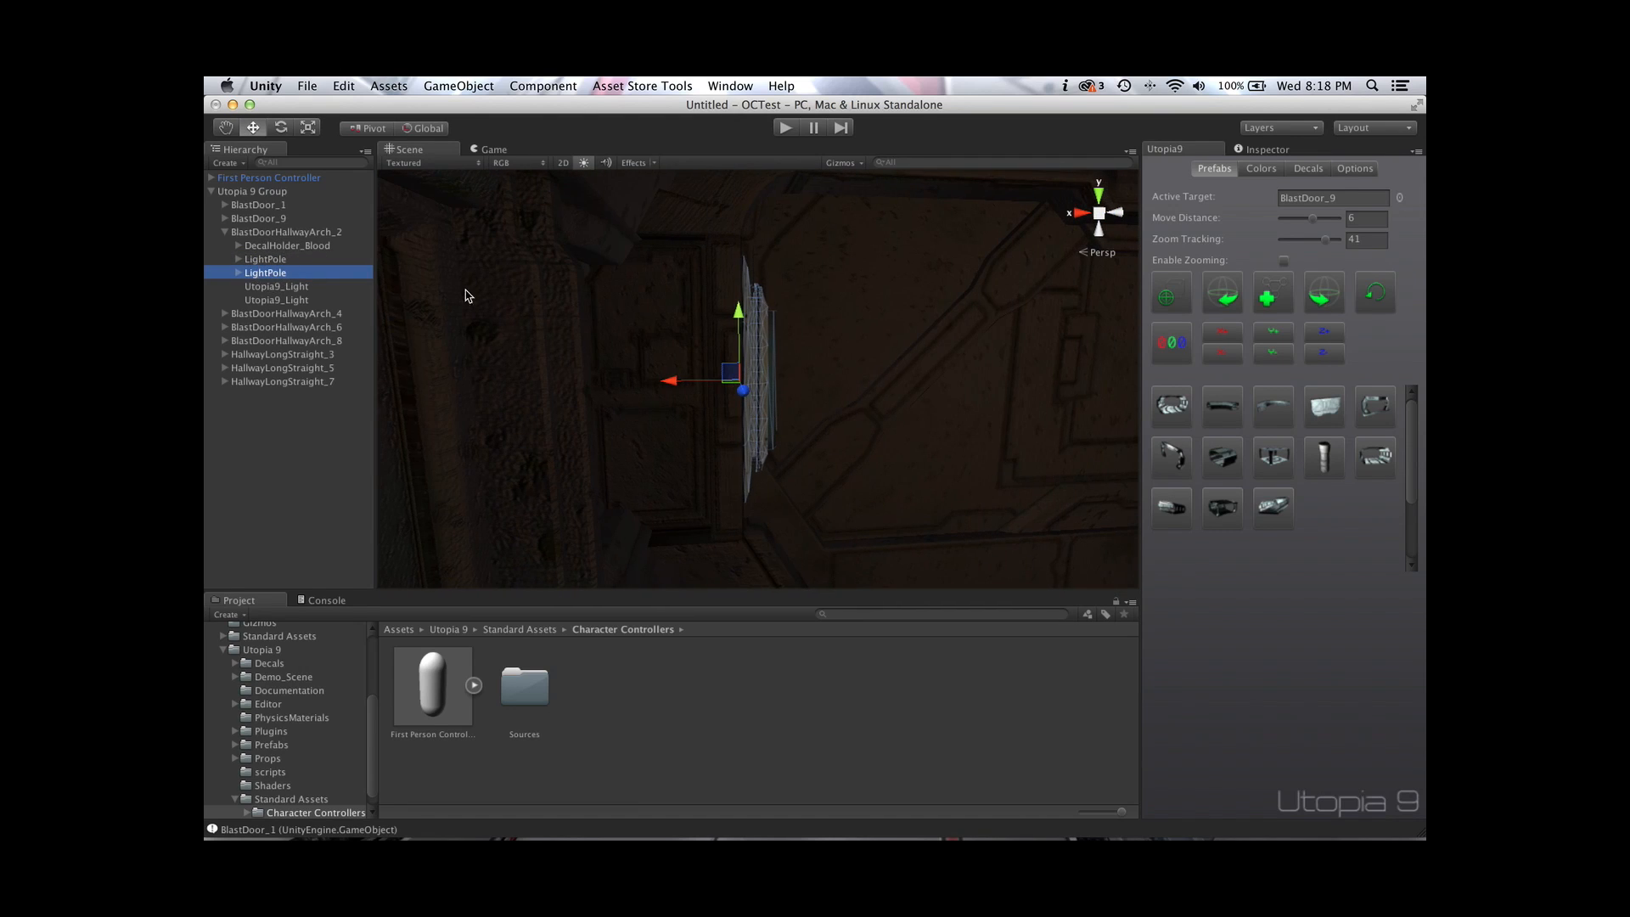
pyautogui.doubleClick(293, 287)
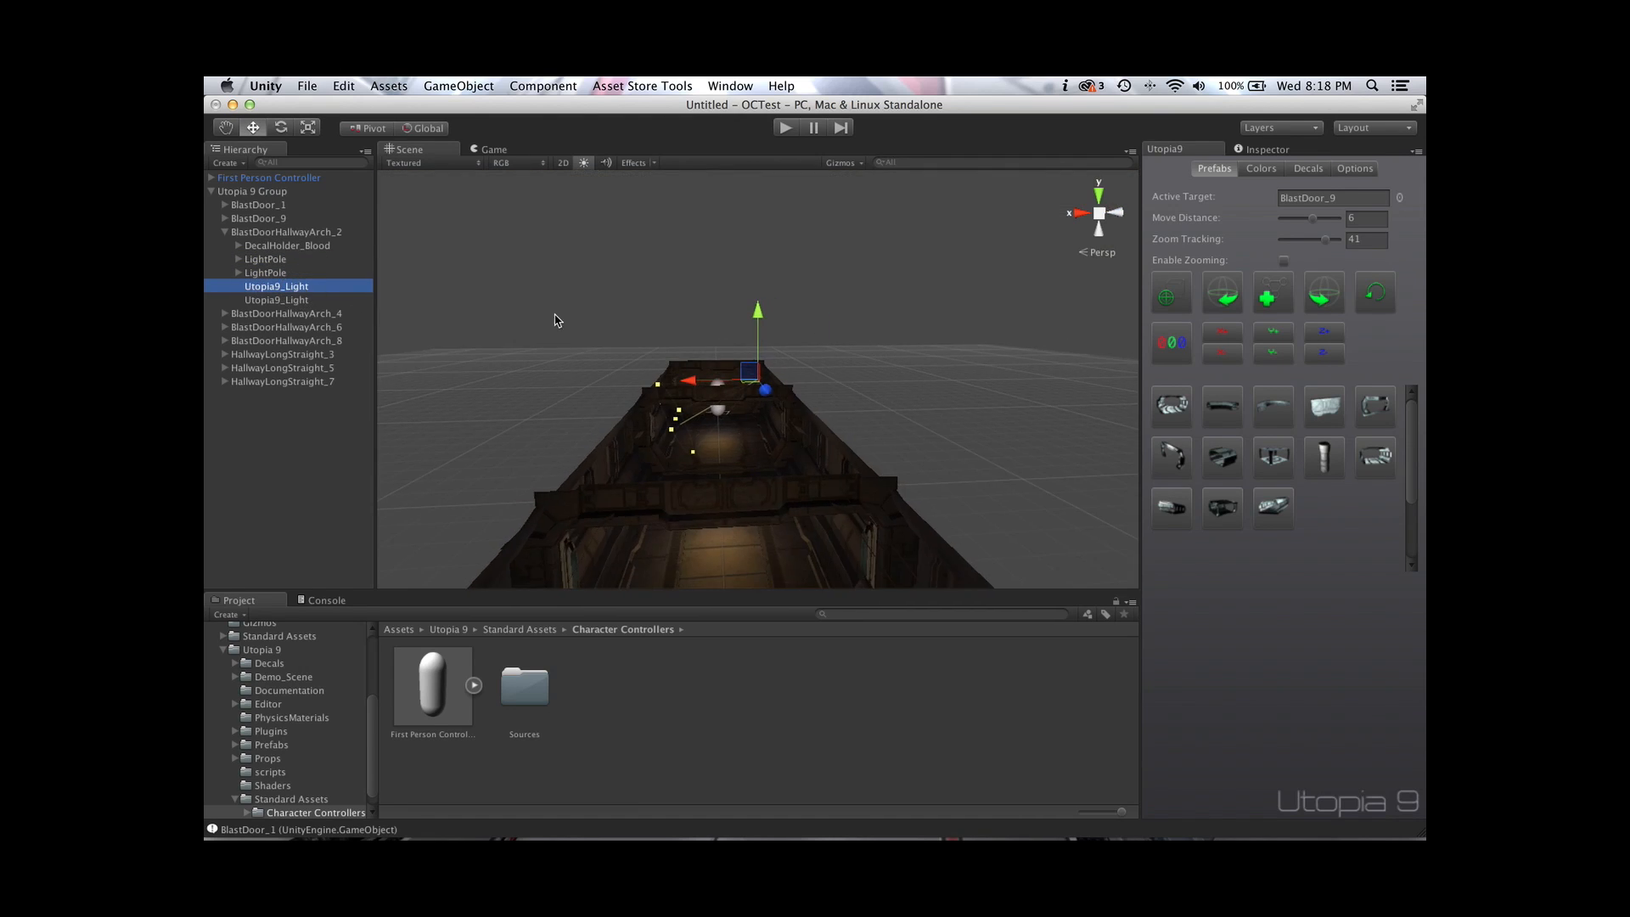
pyautogui.keyDown('alt'); pyautogui.scroll(10, 647, 344); pyautogui.keyUp('alt')
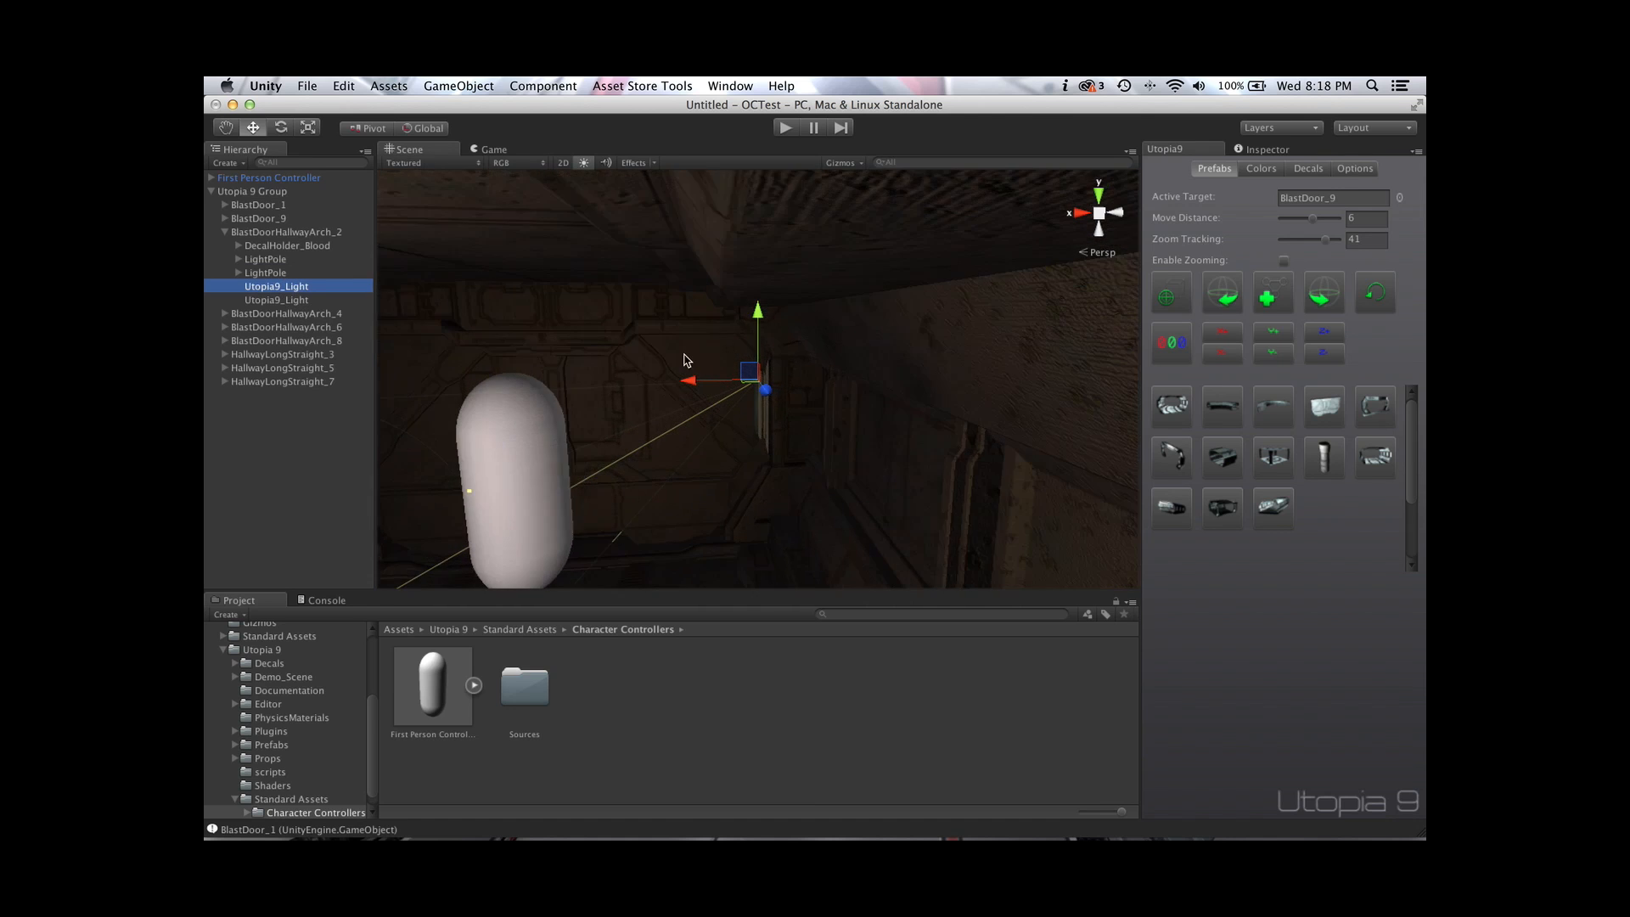
pyautogui.keyDown('alt'); pyautogui.moveTo(673, 375); pyautogui.dragTo(562, 391); pyautogui.keyUp('alt')
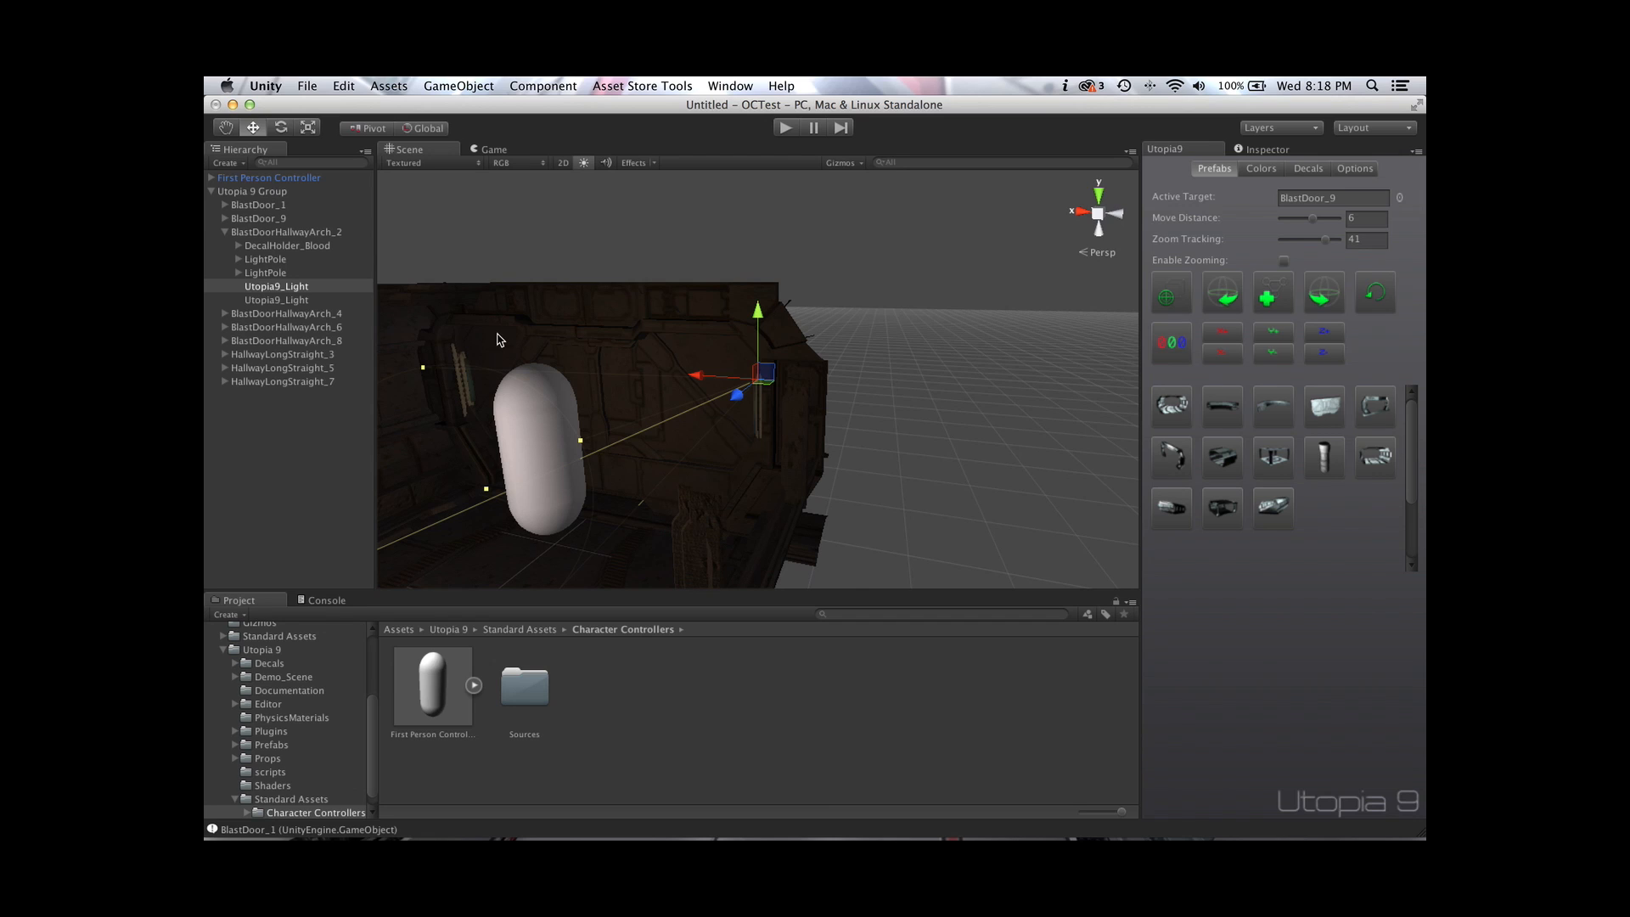
# Inspect the component settings of DecalHolder_Blood and its Decals Mesh Renderer and DS_DecalProjectorGroup children in BlastDoorHallwayArch_2
pyautogui.click(247, 248)
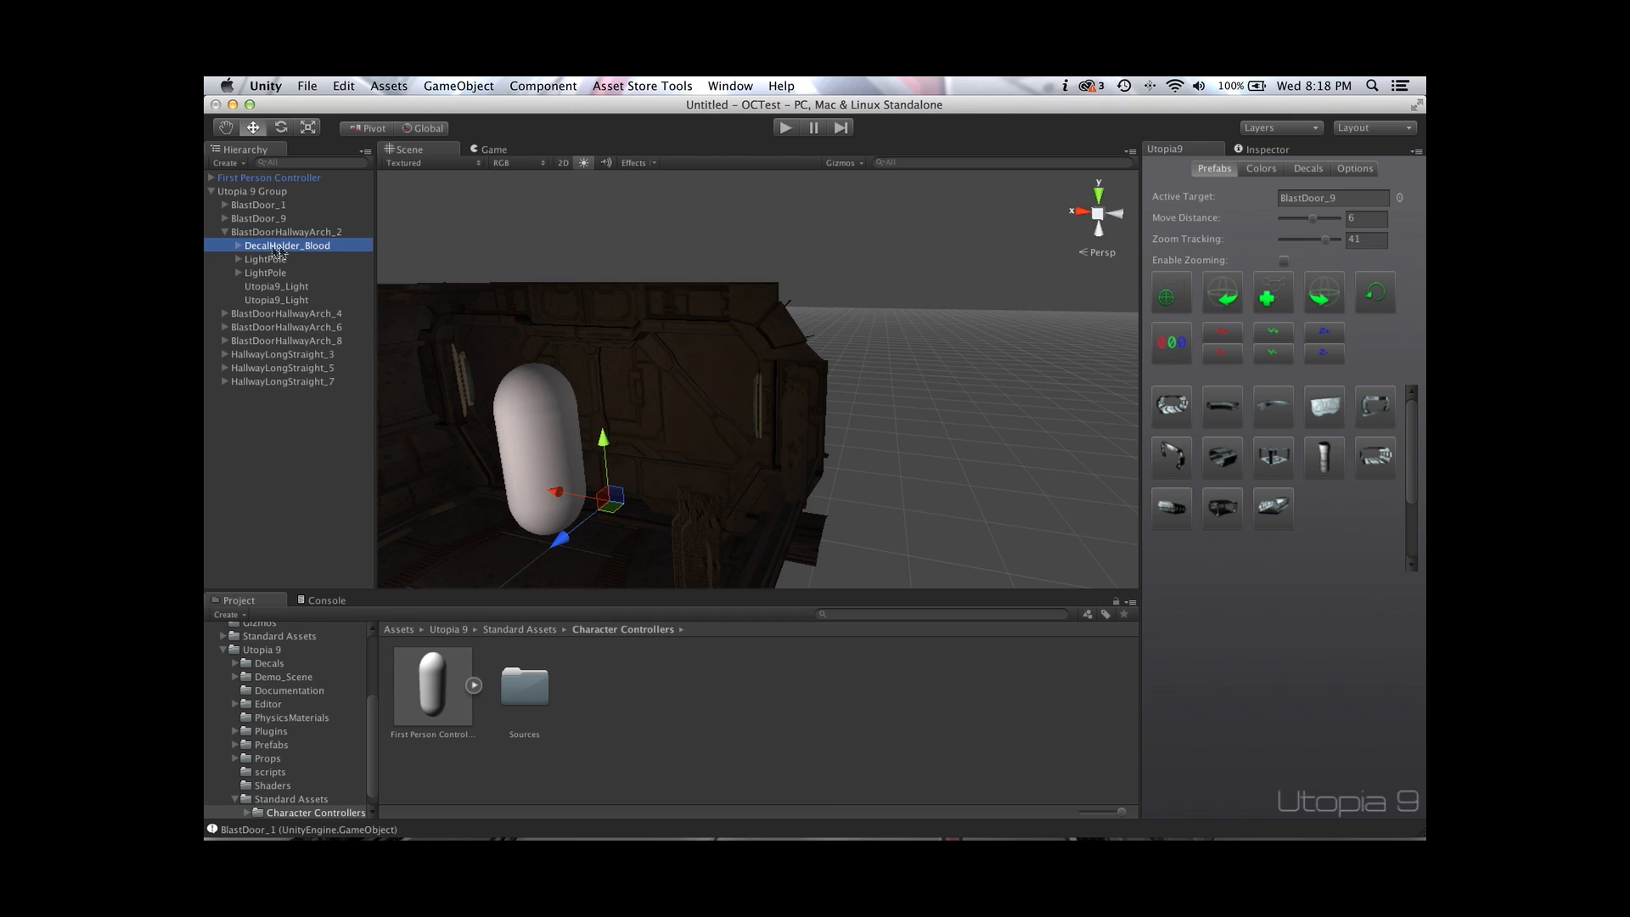
pyautogui.click(1265, 157)
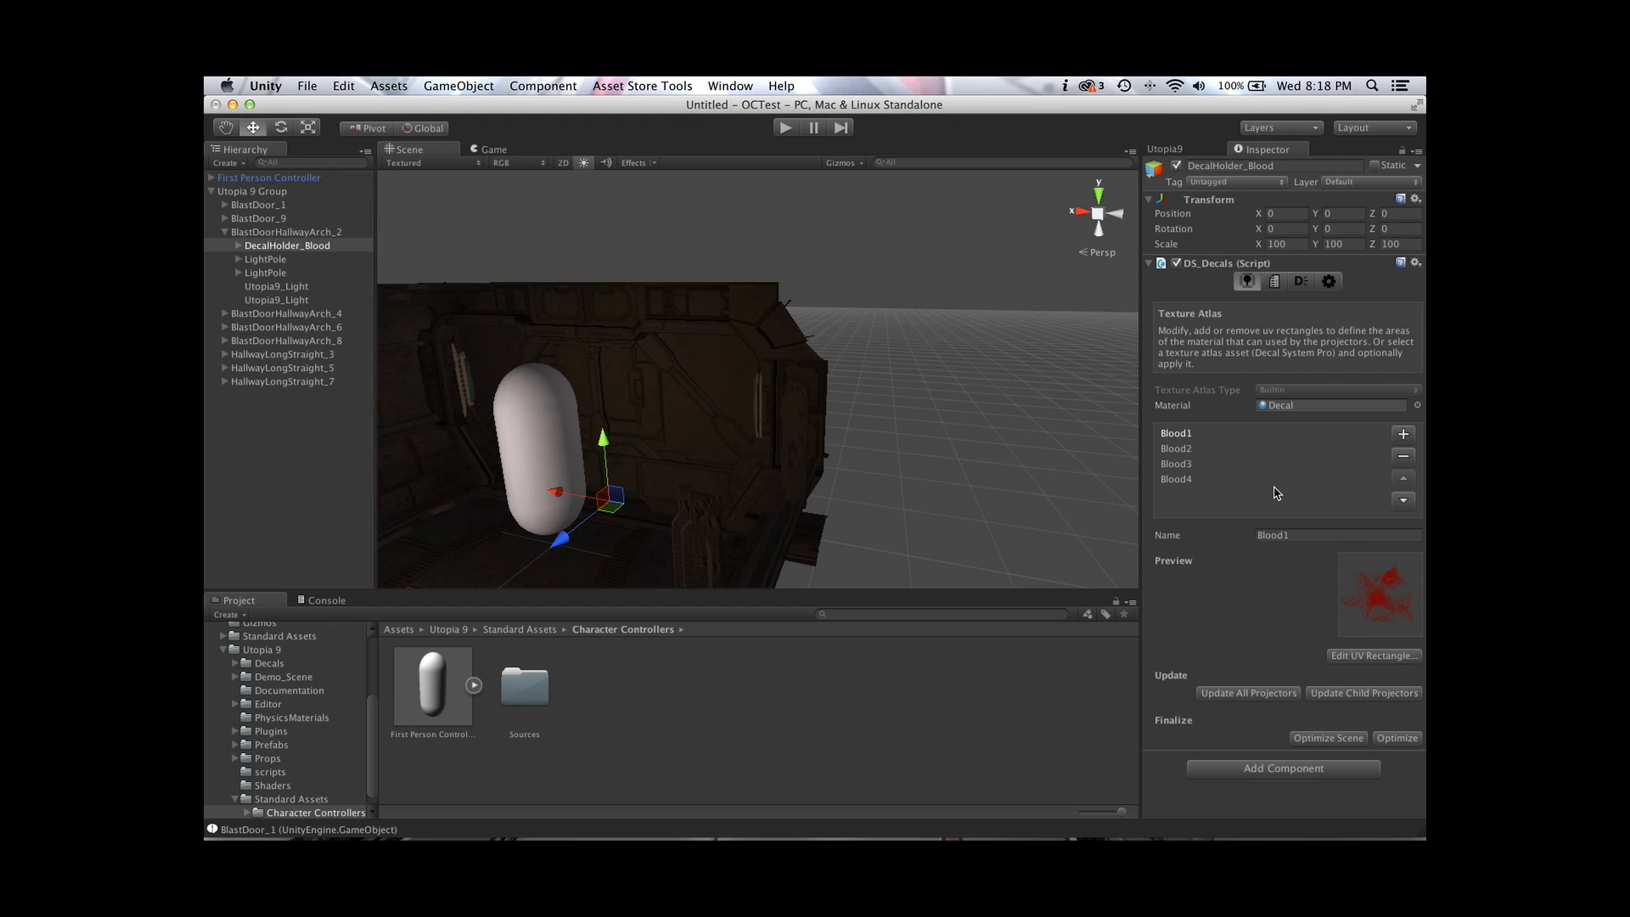
pyautogui.click(281, 246)
pyautogui.click(240, 247)
pyautogui.click(308, 260)
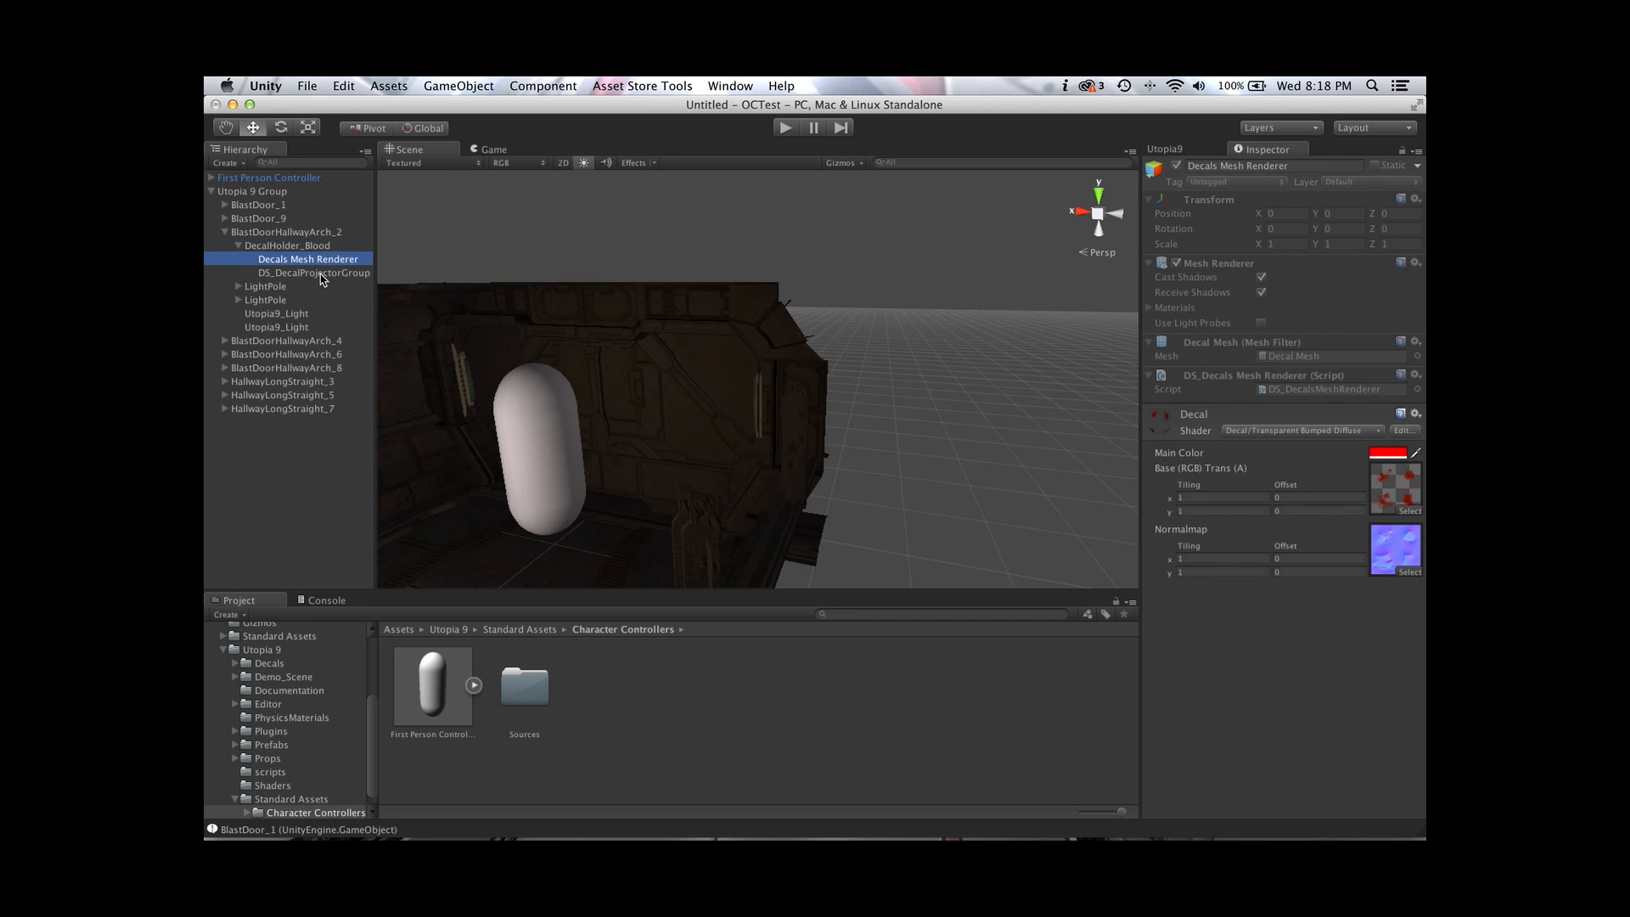
pyautogui.click(320, 274)
pyautogui.click(309, 245)
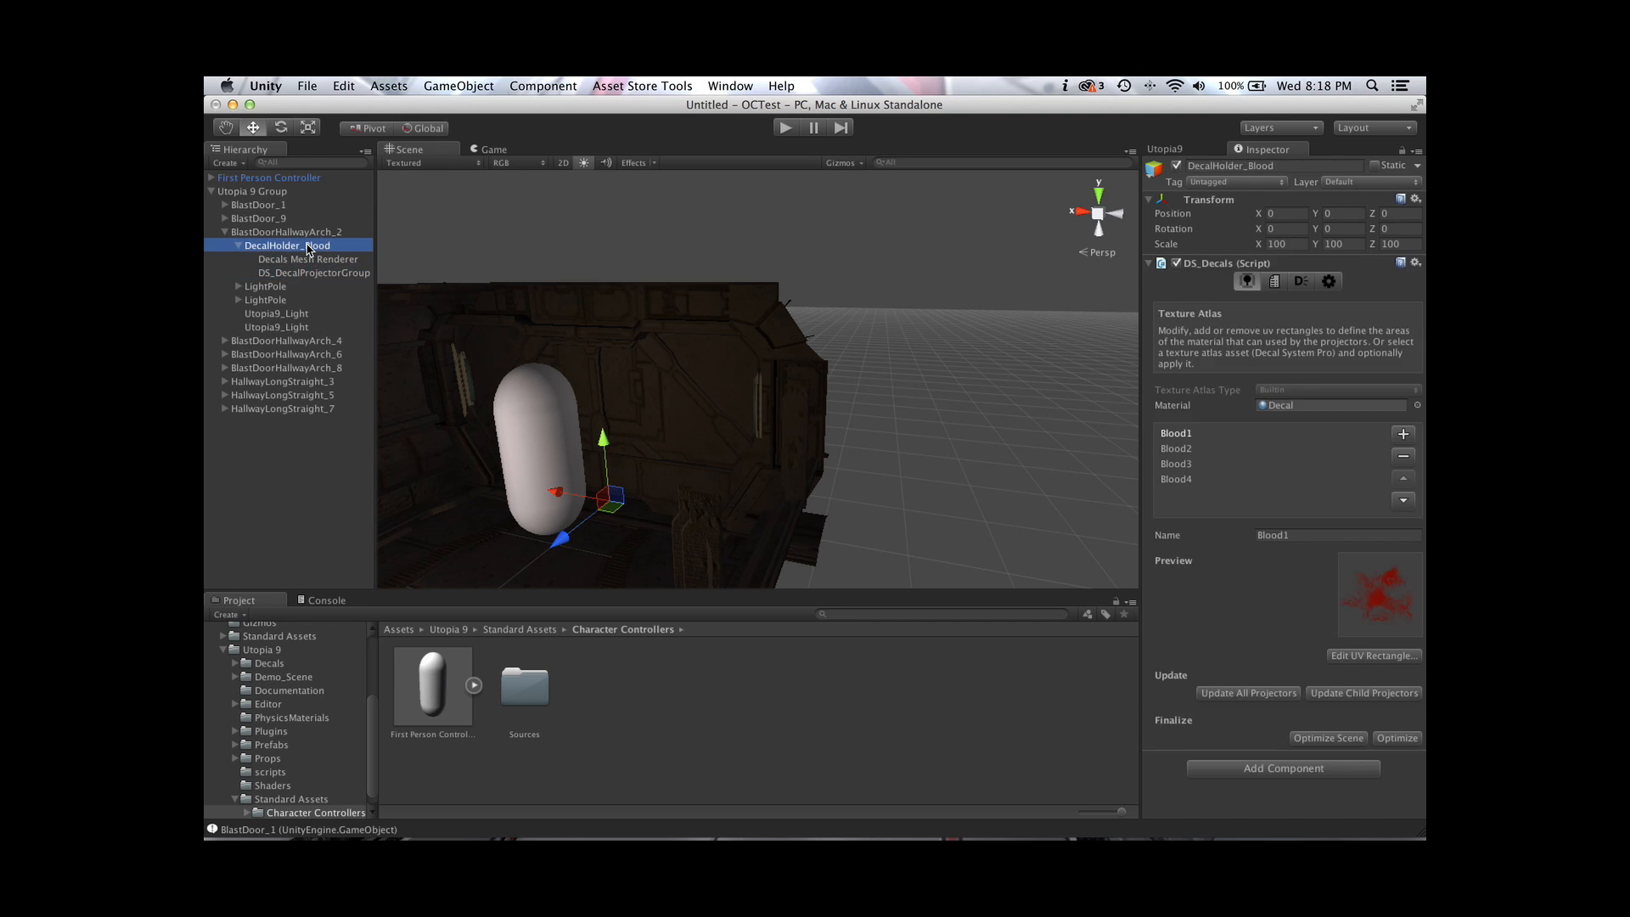
# Preview the Blood2, Blood3 and Blood4 decals of DecalHolder_Blood and view the Decals folder in the project
pyautogui.click(1180, 450)
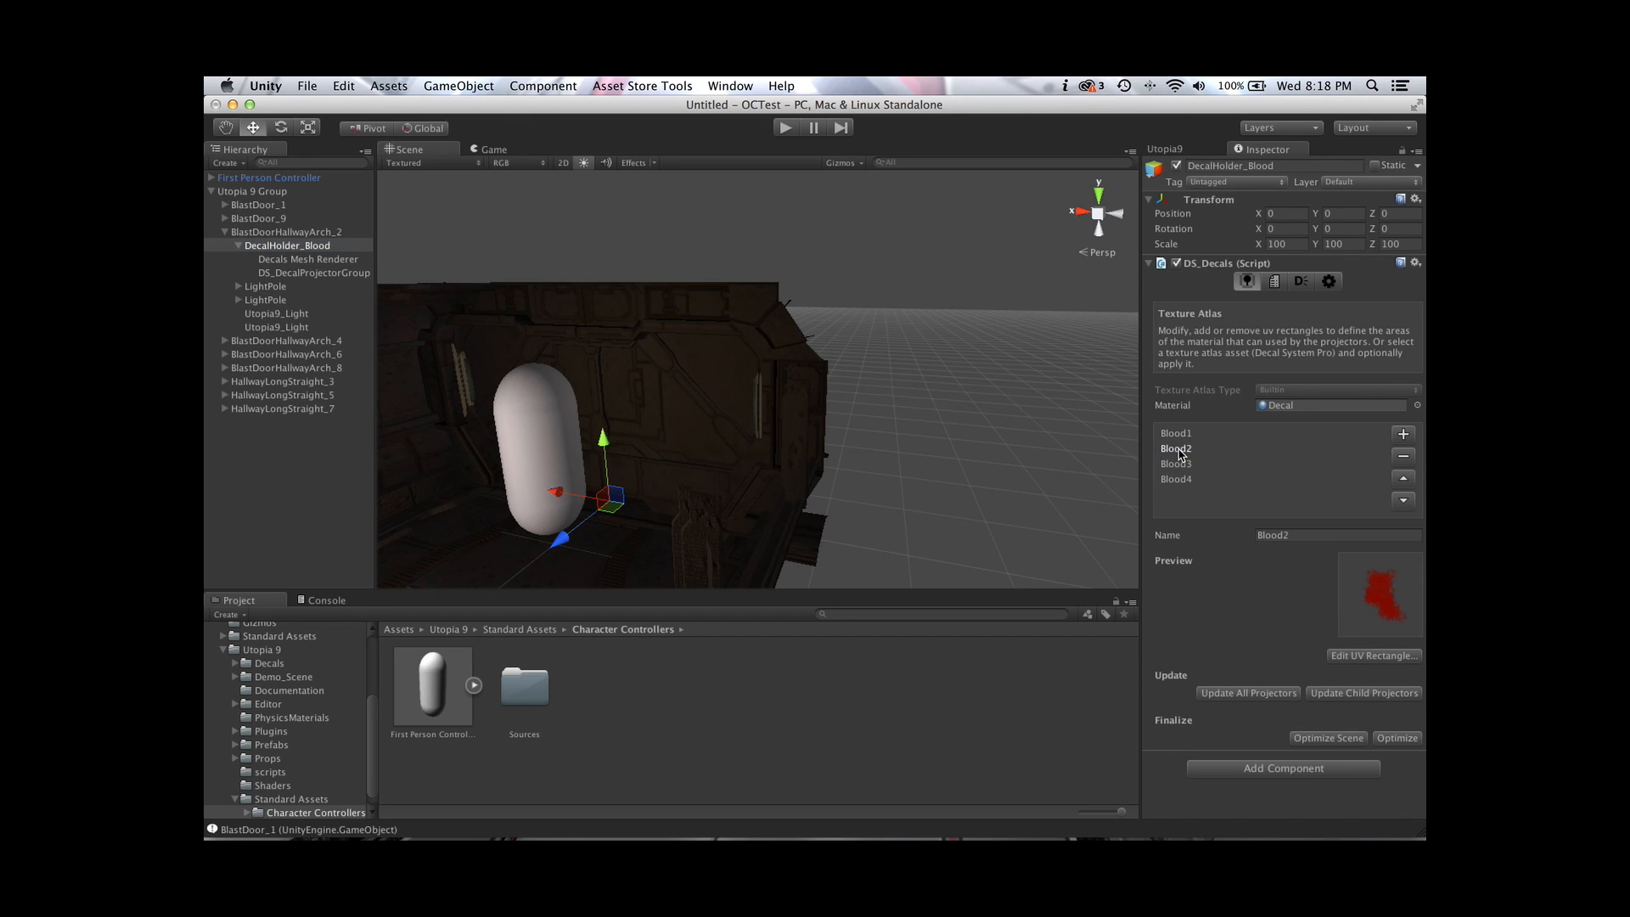
pyautogui.click(1179, 464)
pyautogui.click(1178, 480)
pyautogui.click(268, 664)
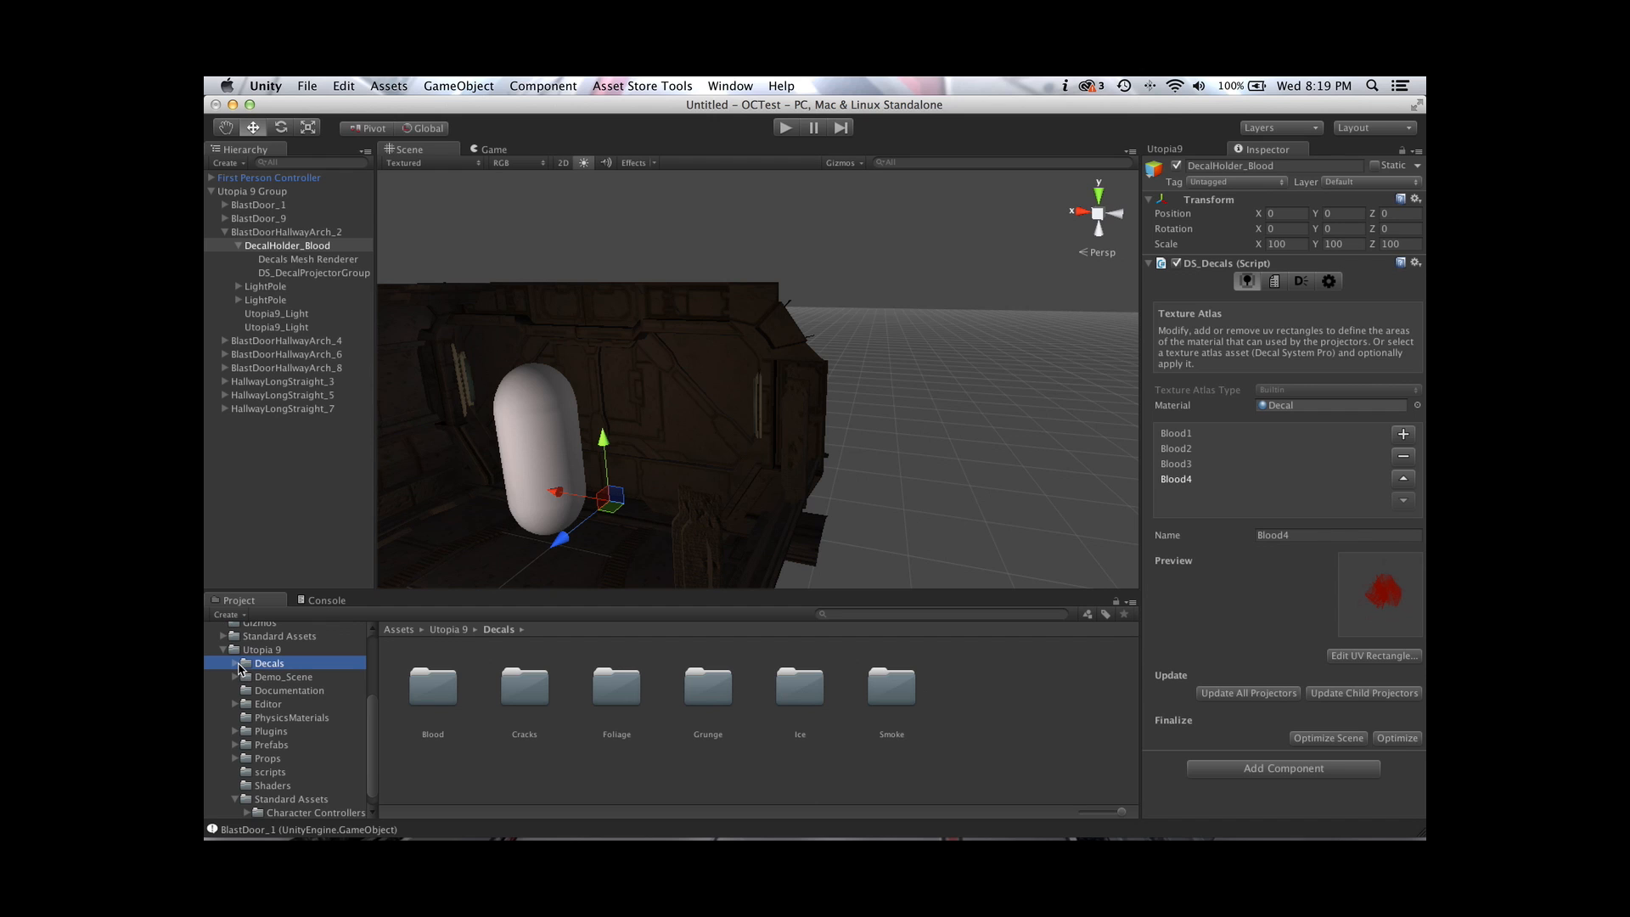
# Switch the corridor's skin pack to Default in the Utopia9 level builder options
pyautogui.keyDown('alt'); pyautogui.moveTo(845, 441); pyautogui.dragTo(786, 390); pyautogui.keyUp('alt')
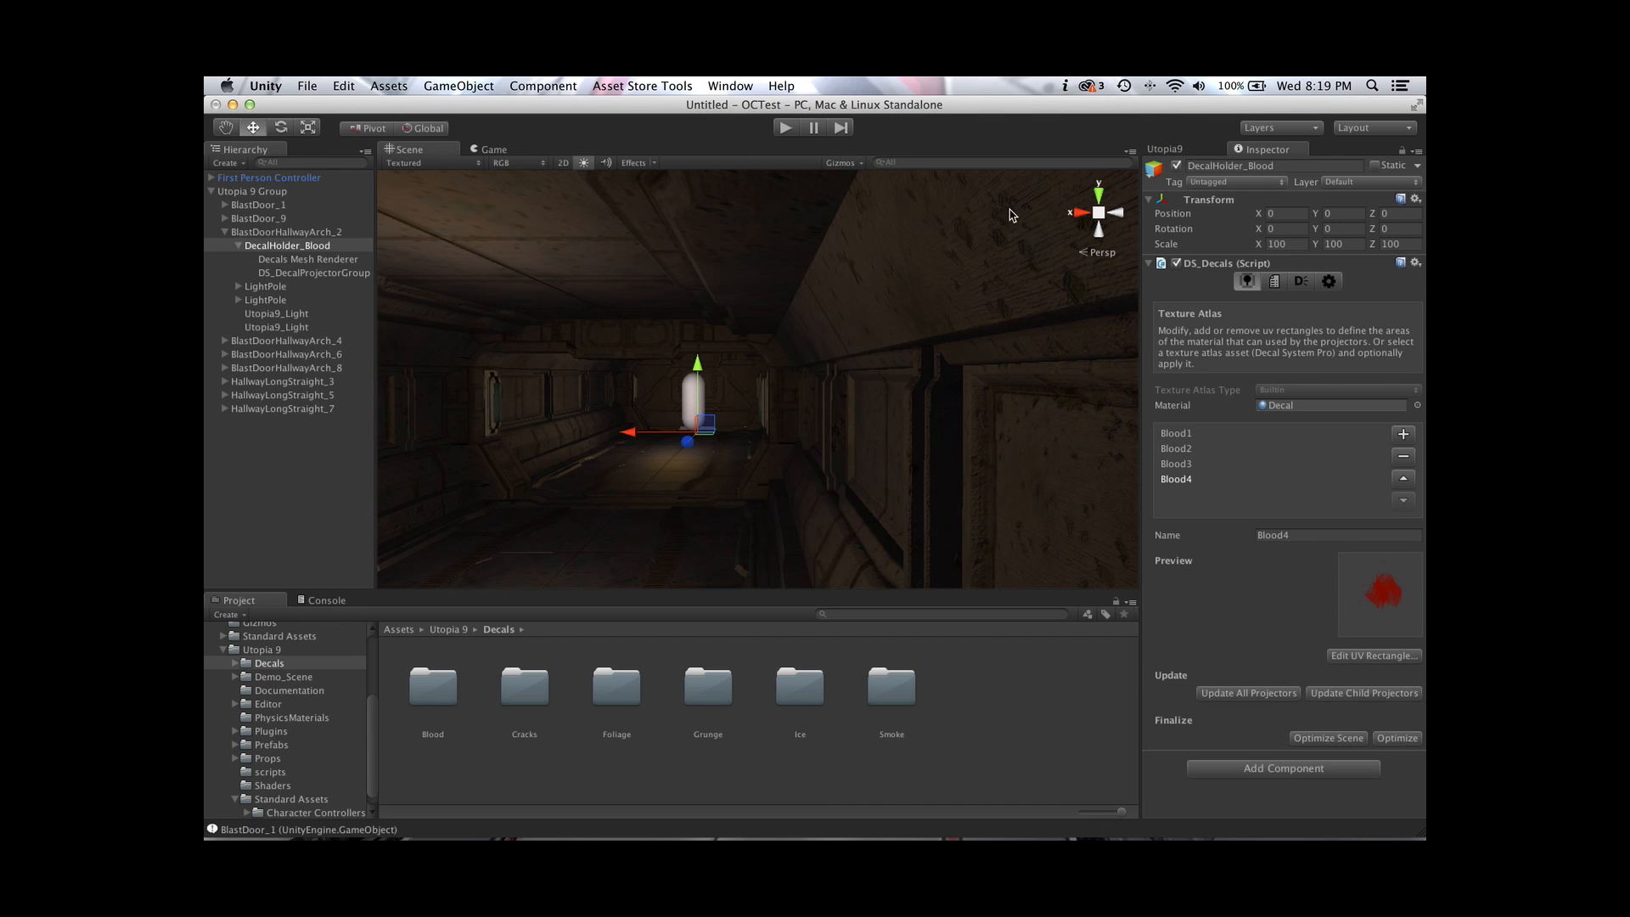
pyautogui.click(1176, 150)
pyautogui.keyDown('alt'); pyautogui.moveTo(1002, 323); pyautogui.dragTo(906, 382); pyautogui.keyUp('alt')
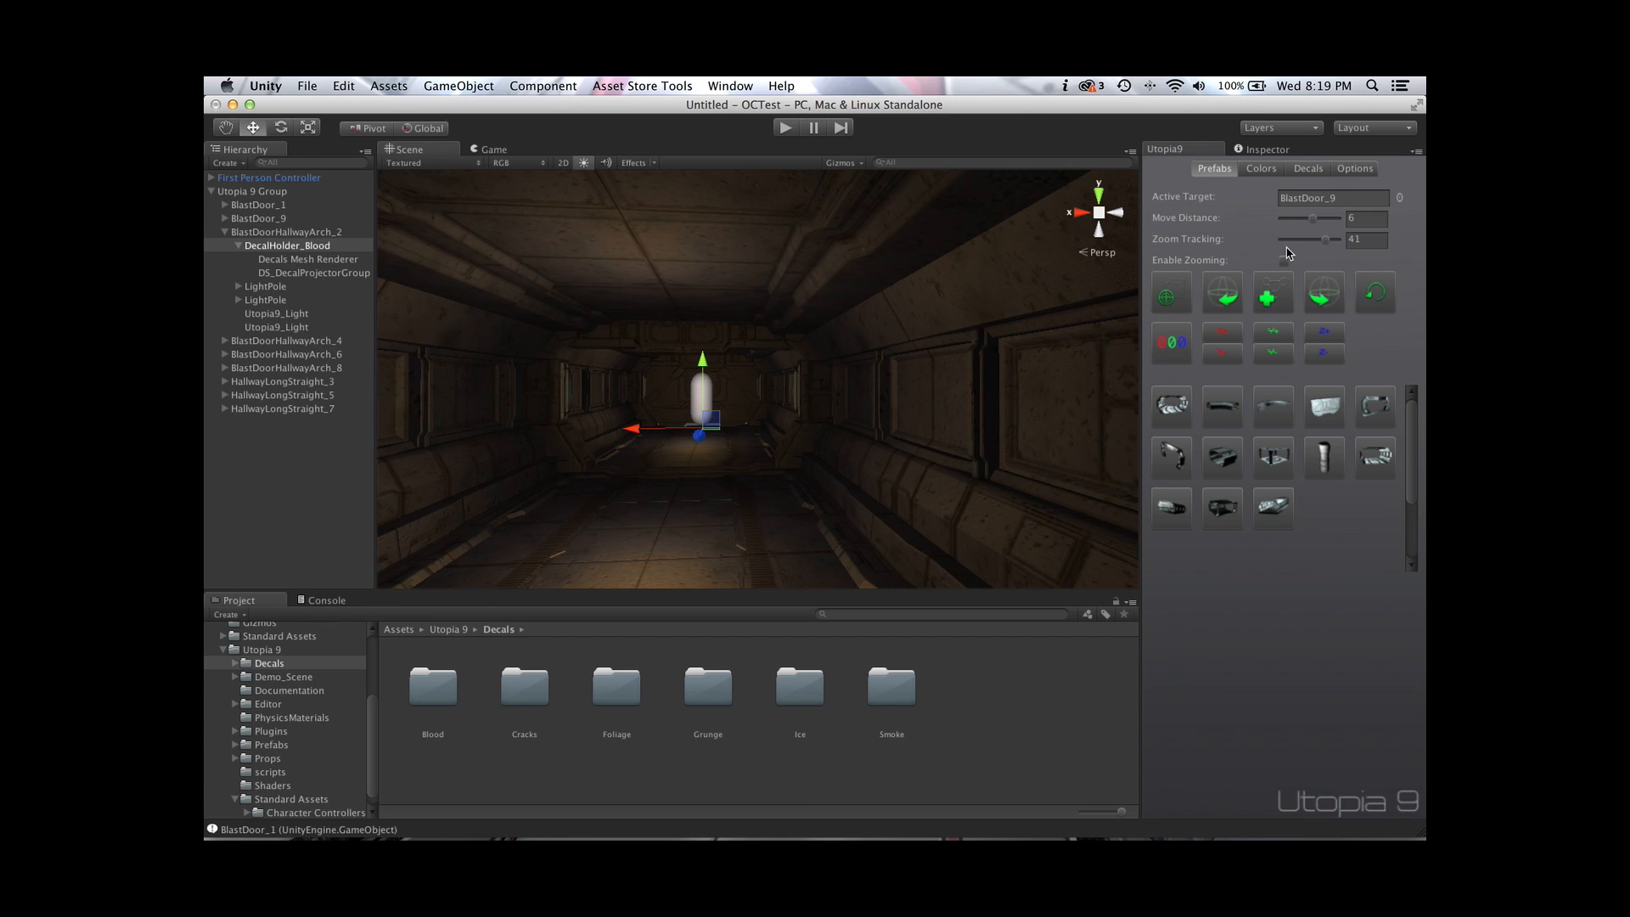
pyautogui.click(1352, 170)
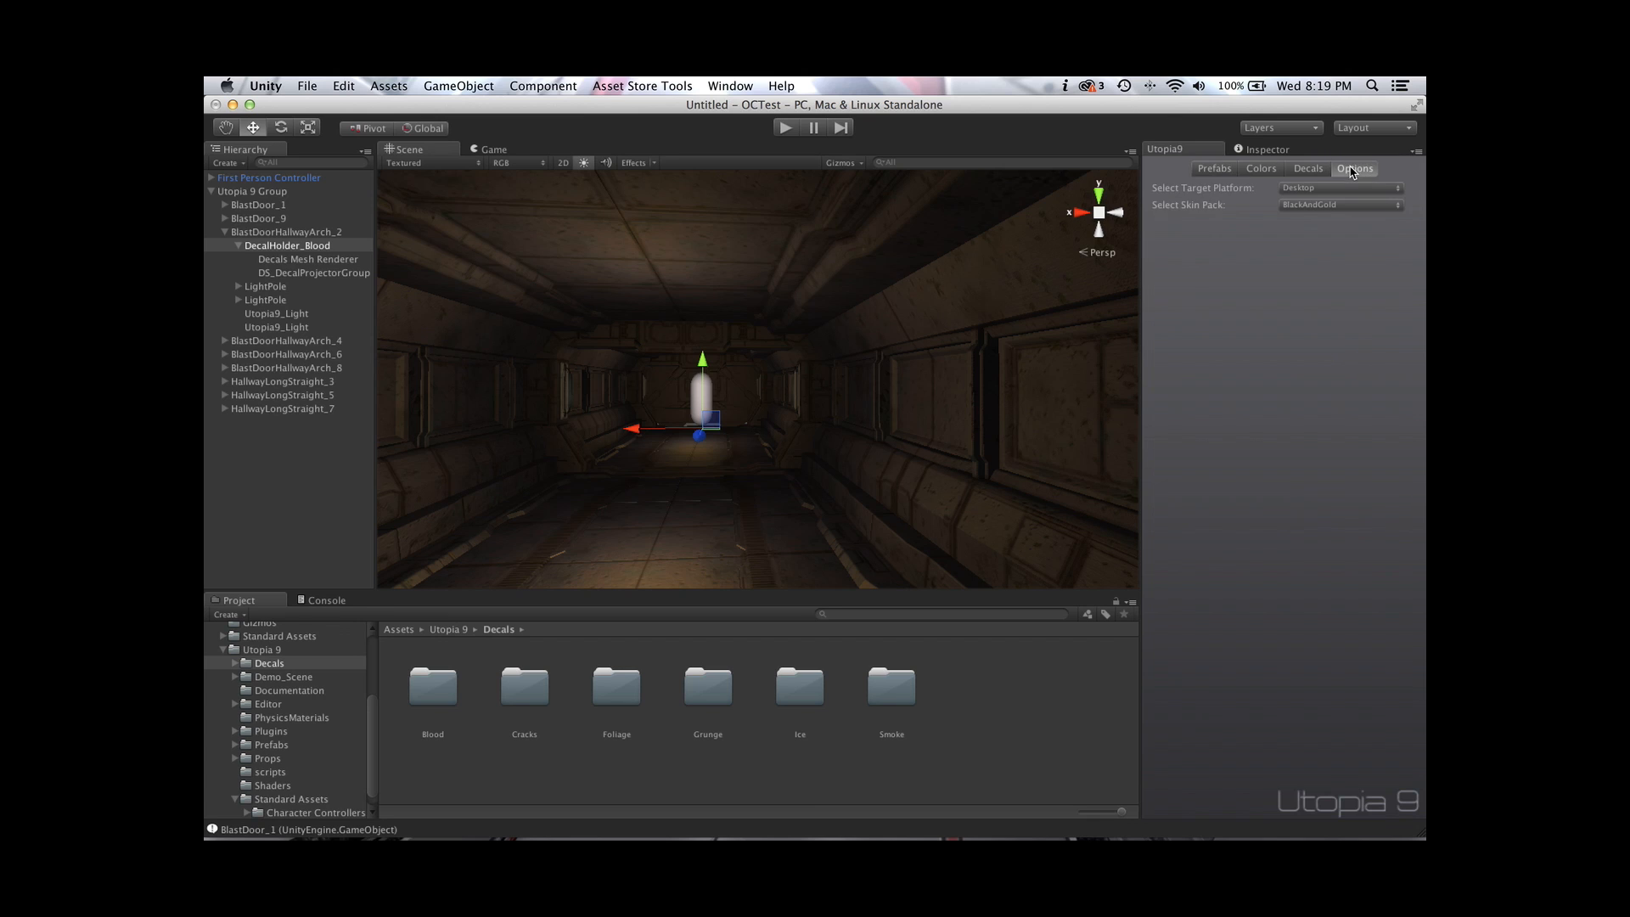
pyautogui.click(1305, 207)
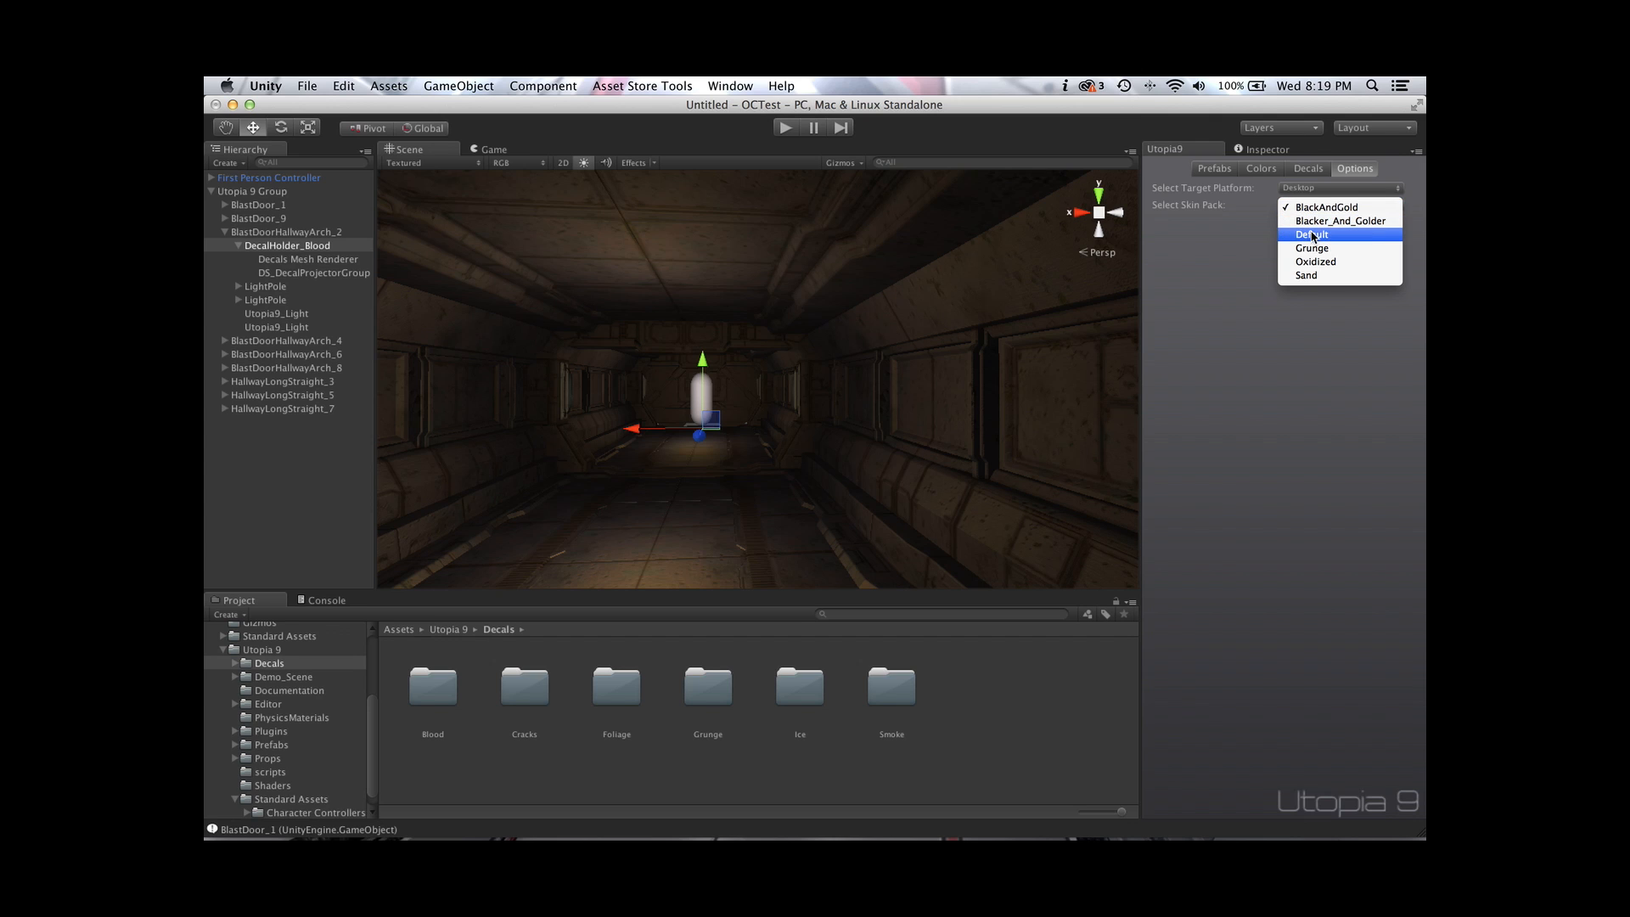
pyautogui.click(1316, 235)
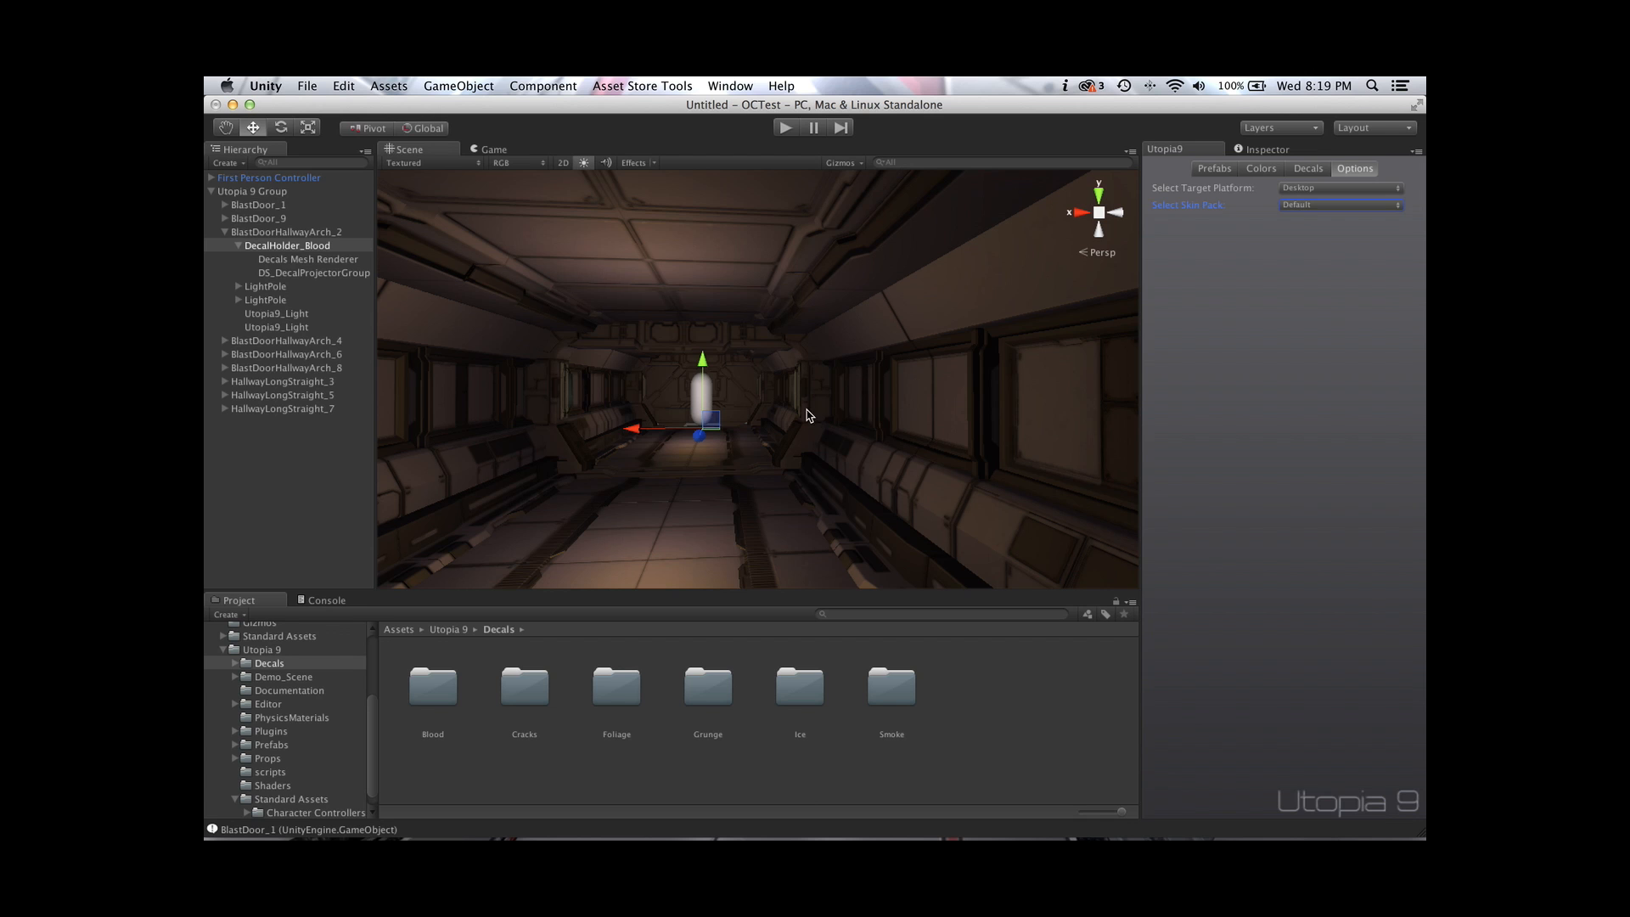
# Examine the corridor interior with its current skin and review the available skin packs without choosing another
pyautogui.keyDown('alt'); pyautogui.moveTo(801, 426); pyautogui.dragTo(808, 380); pyautogui.keyUp('alt')
pyautogui.scroll(6, 825, 409)
pyautogui.scroll(-4, 824, 402)
pyautogui.keyDown('alt'); pyautogui.moveTo(945, 456); pyautogui.dragTo(987, 445); pyautogui.keyUp('alt')
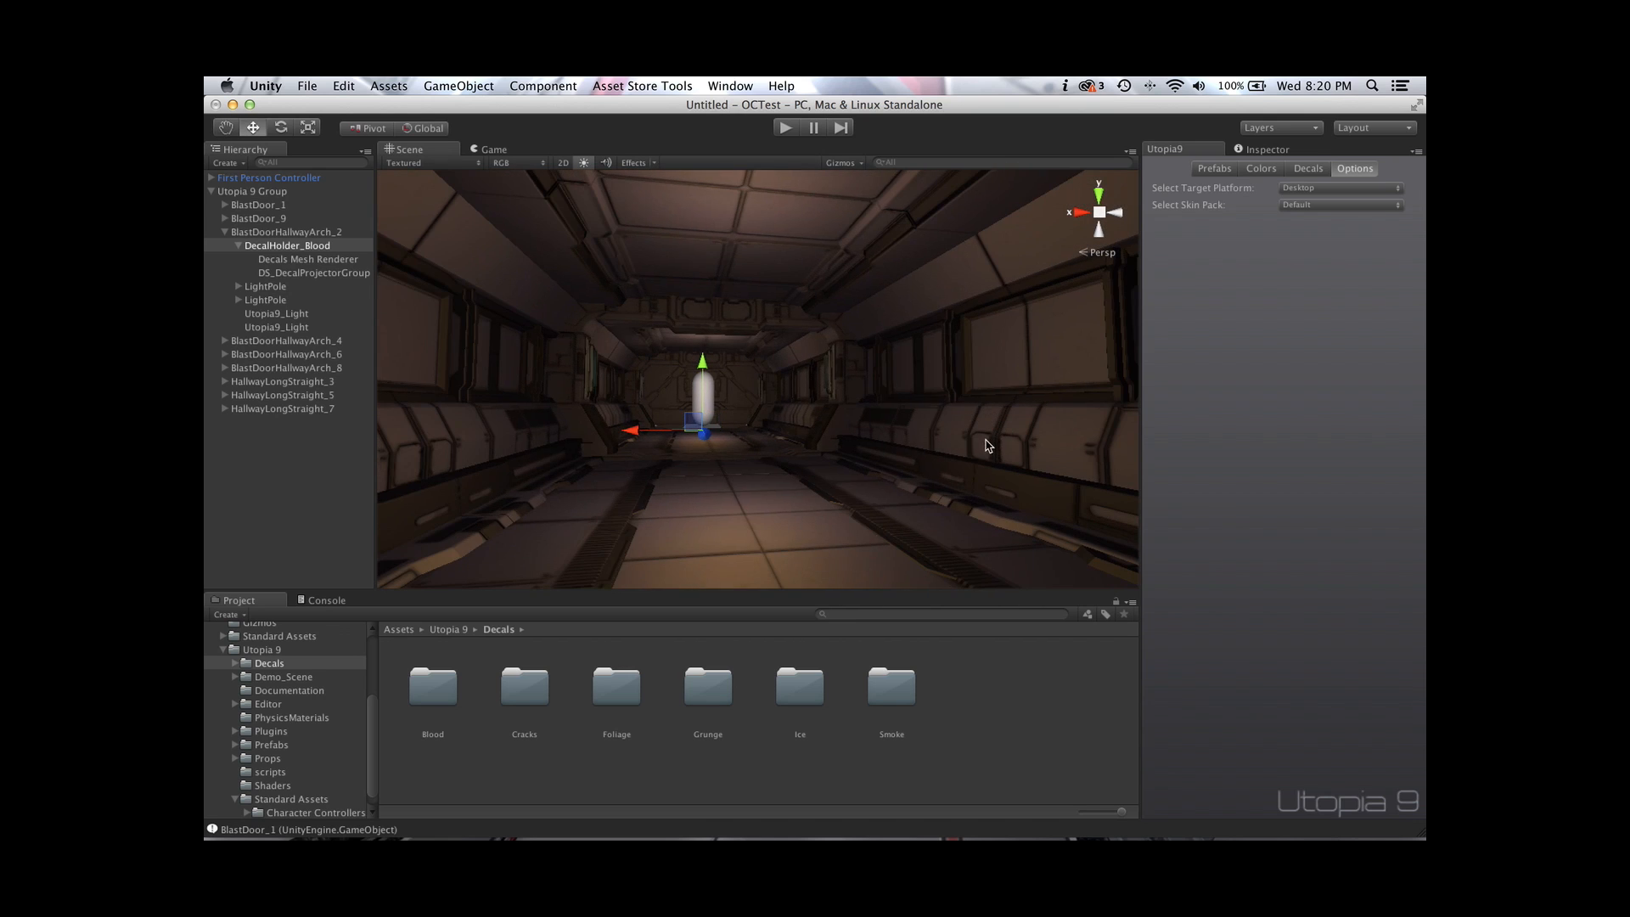
pyautogui.click(1301, 208)
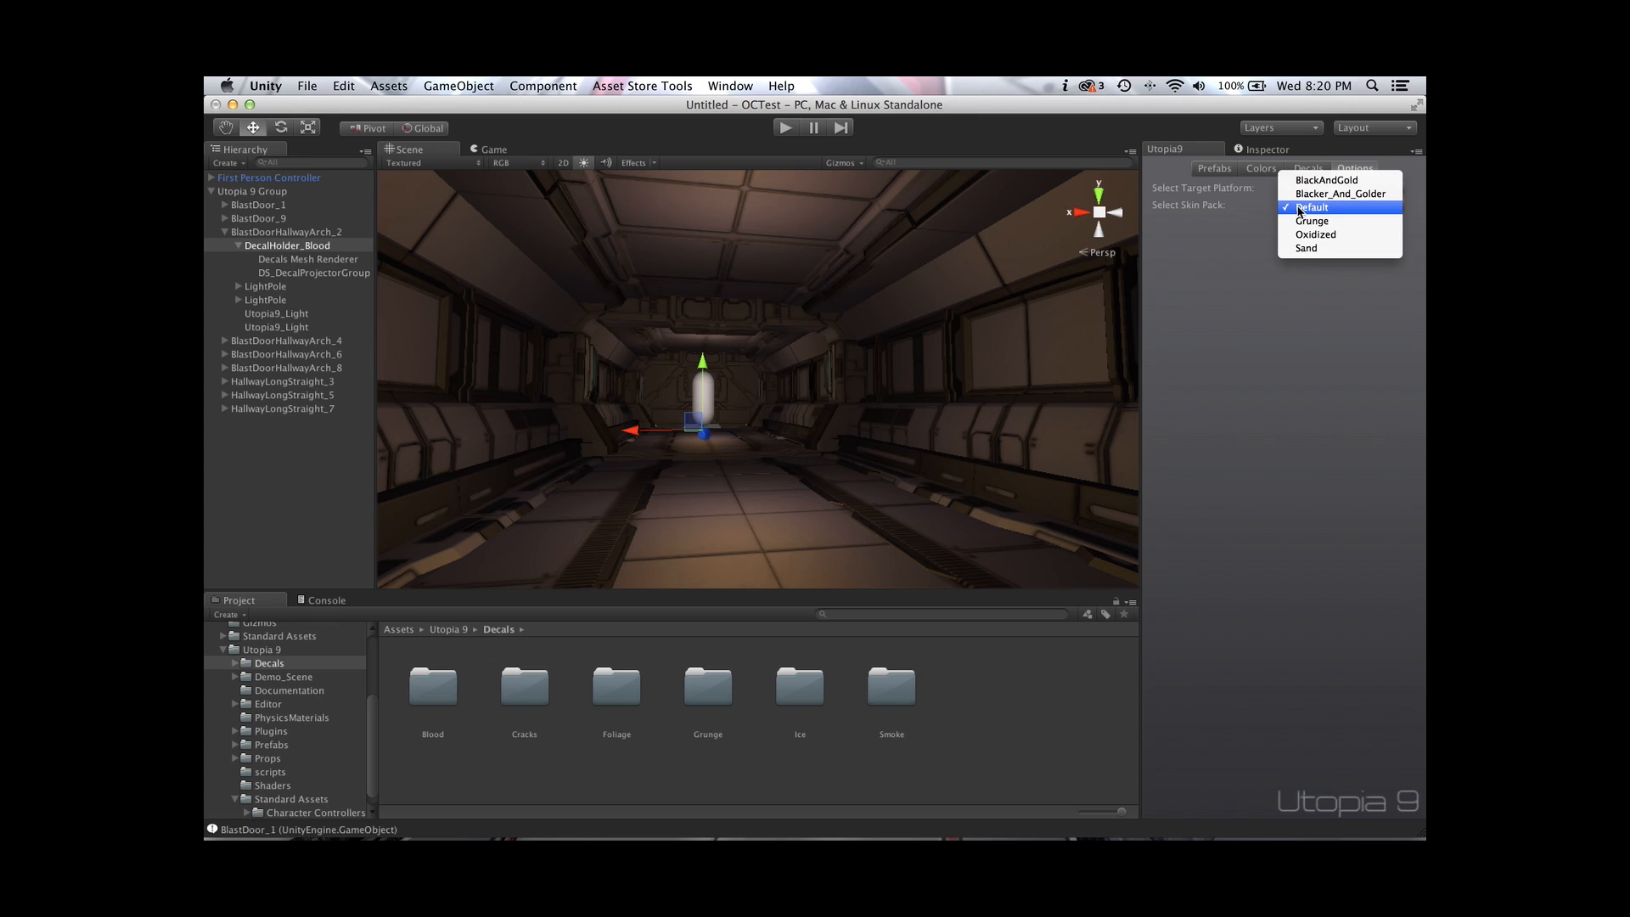
pyautogui.click(905, 331)
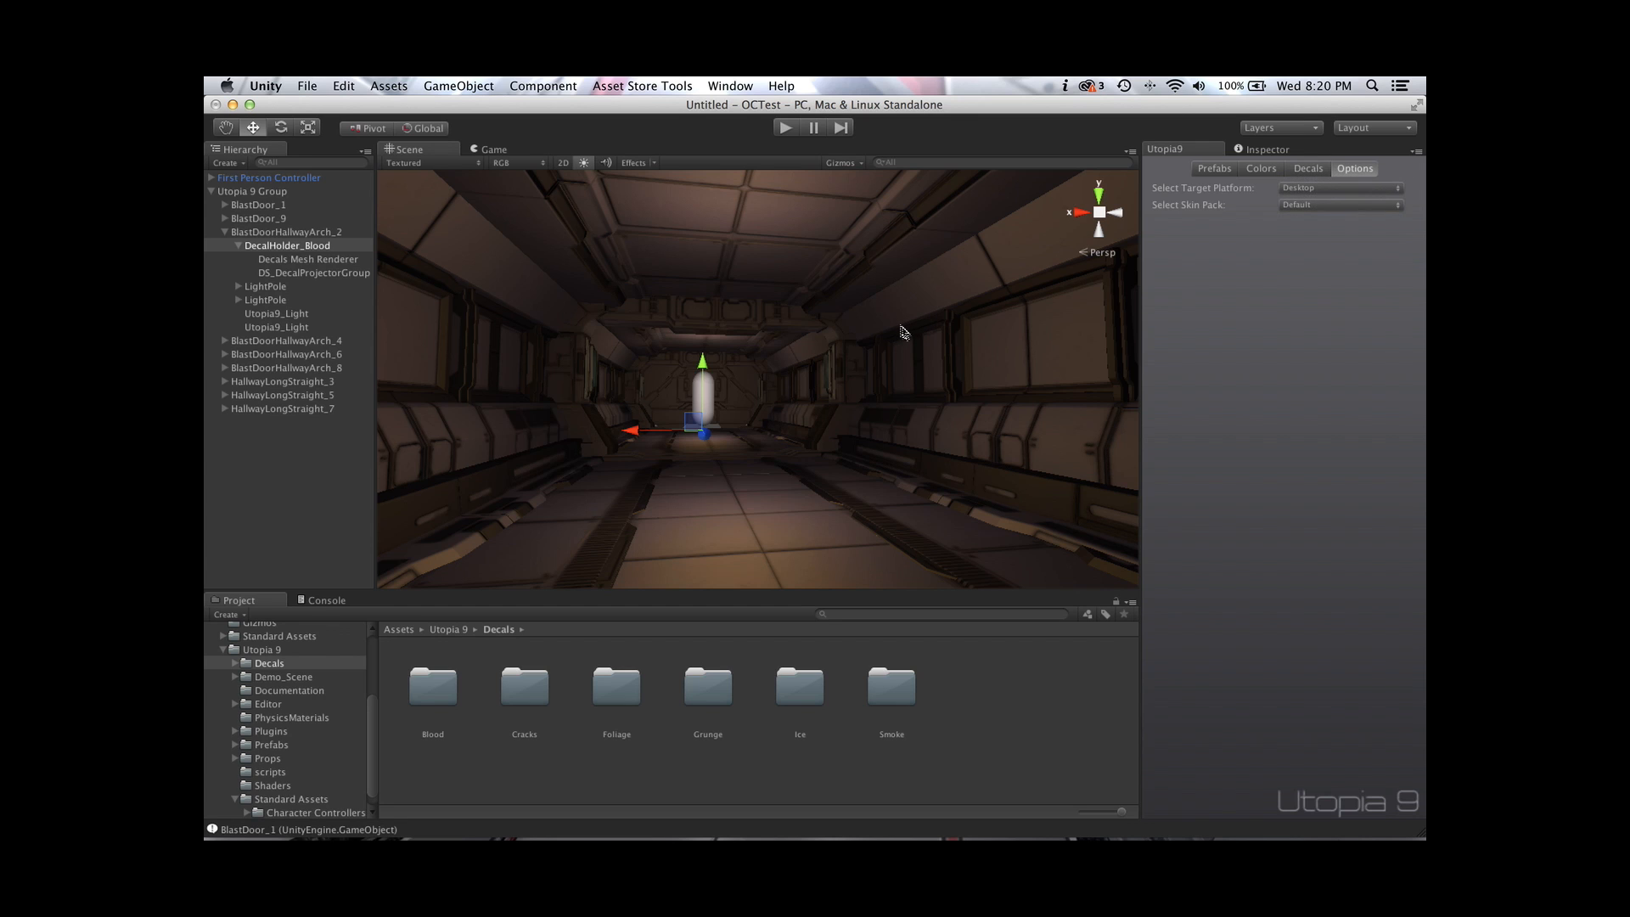
# Switch the skin pack to Grunge and check the two Utopia9_Light objects of BlastDoorHallwayArch_2 that the global lighting settings affect
pyautogui.keyDown('alt'); pyautogui.moveTo(904, 461); pyautogui.dragTo(942, 440); pyautogui.keyUp('alt')
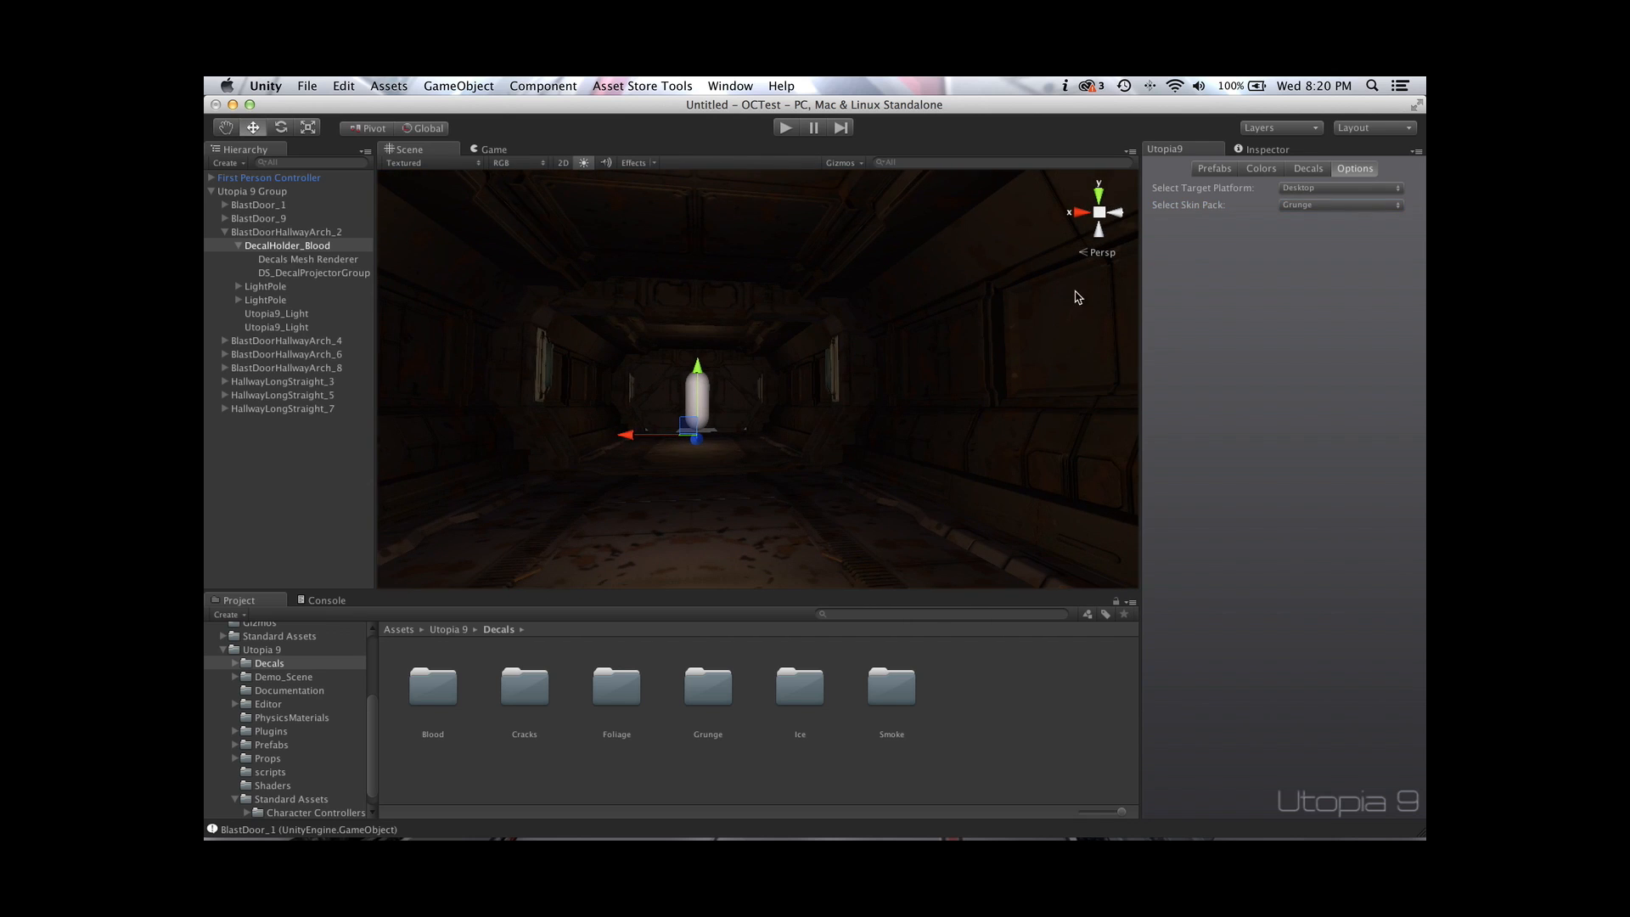
pyautogui.click(1264, 170)
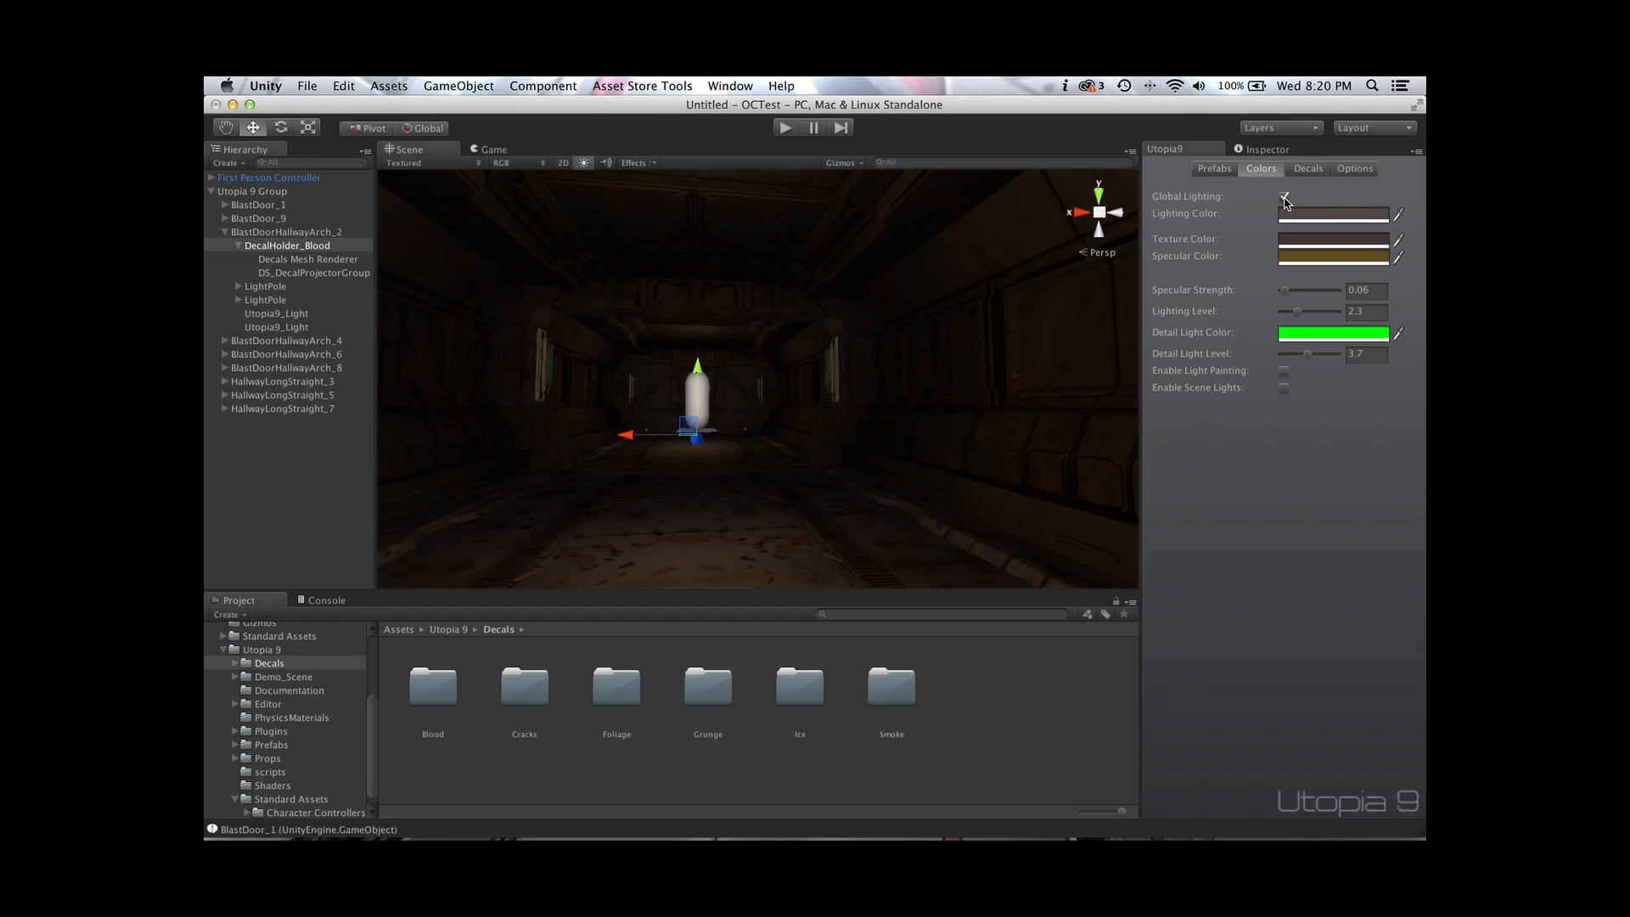
pyautogui.click(299, 316)
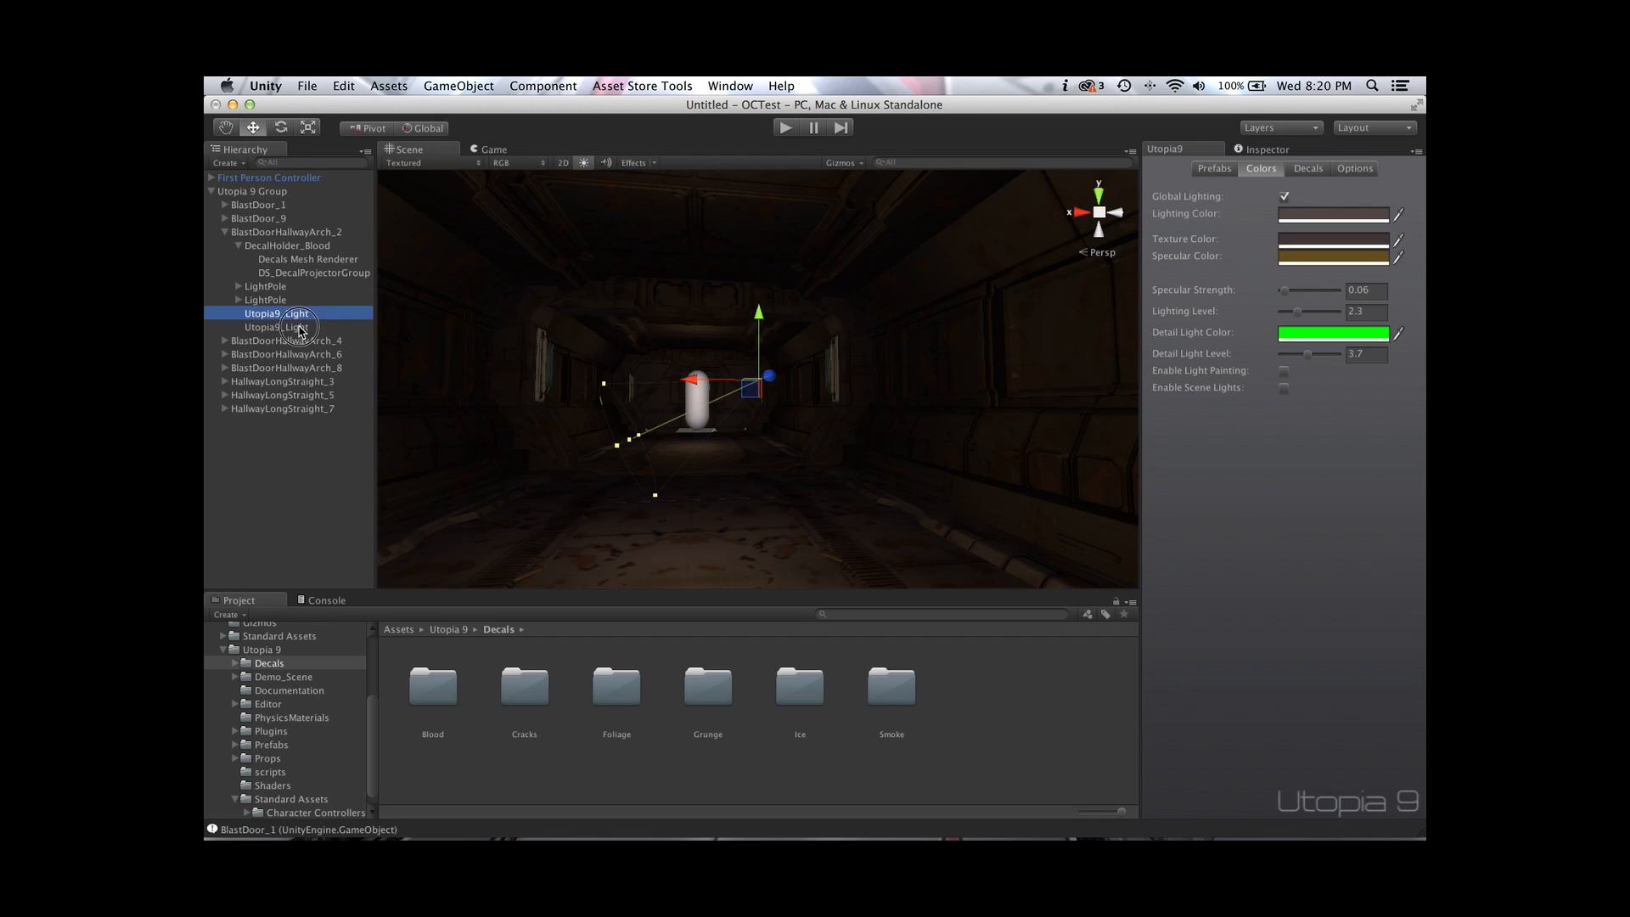
pyautogui.click(299, 327)
pyautogui.click(278, 314)
# Set the corridor's global Lighting Color to white
pyautogui.click(1302, 218)
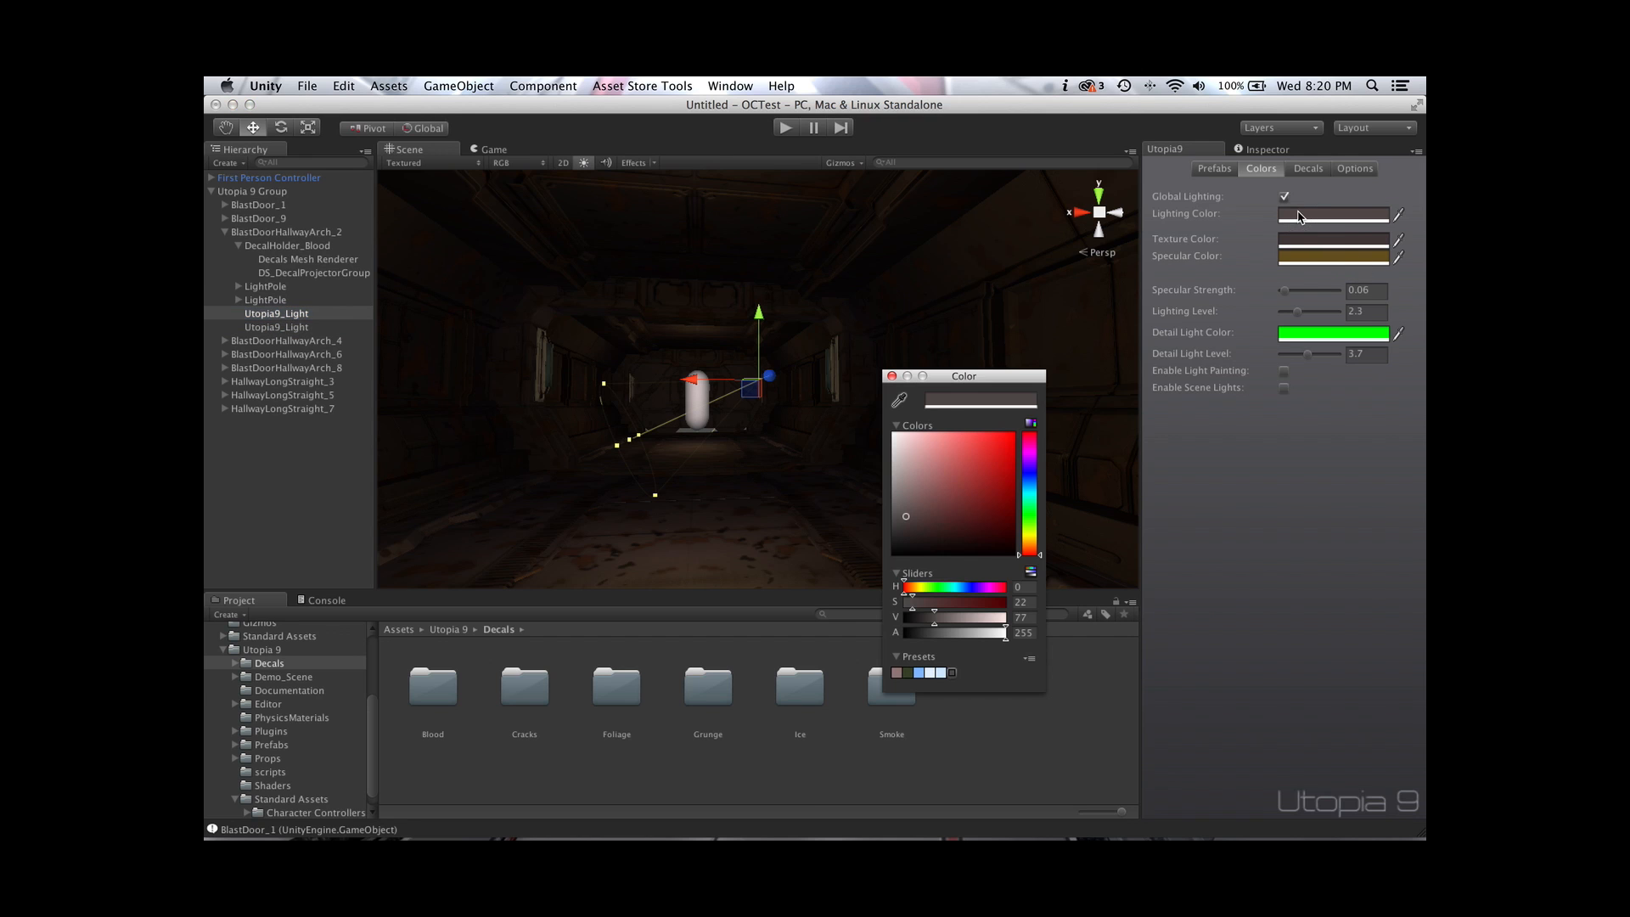
pyautogui.moveTo(925, 474); pyautogui.dragTo(889, 437)
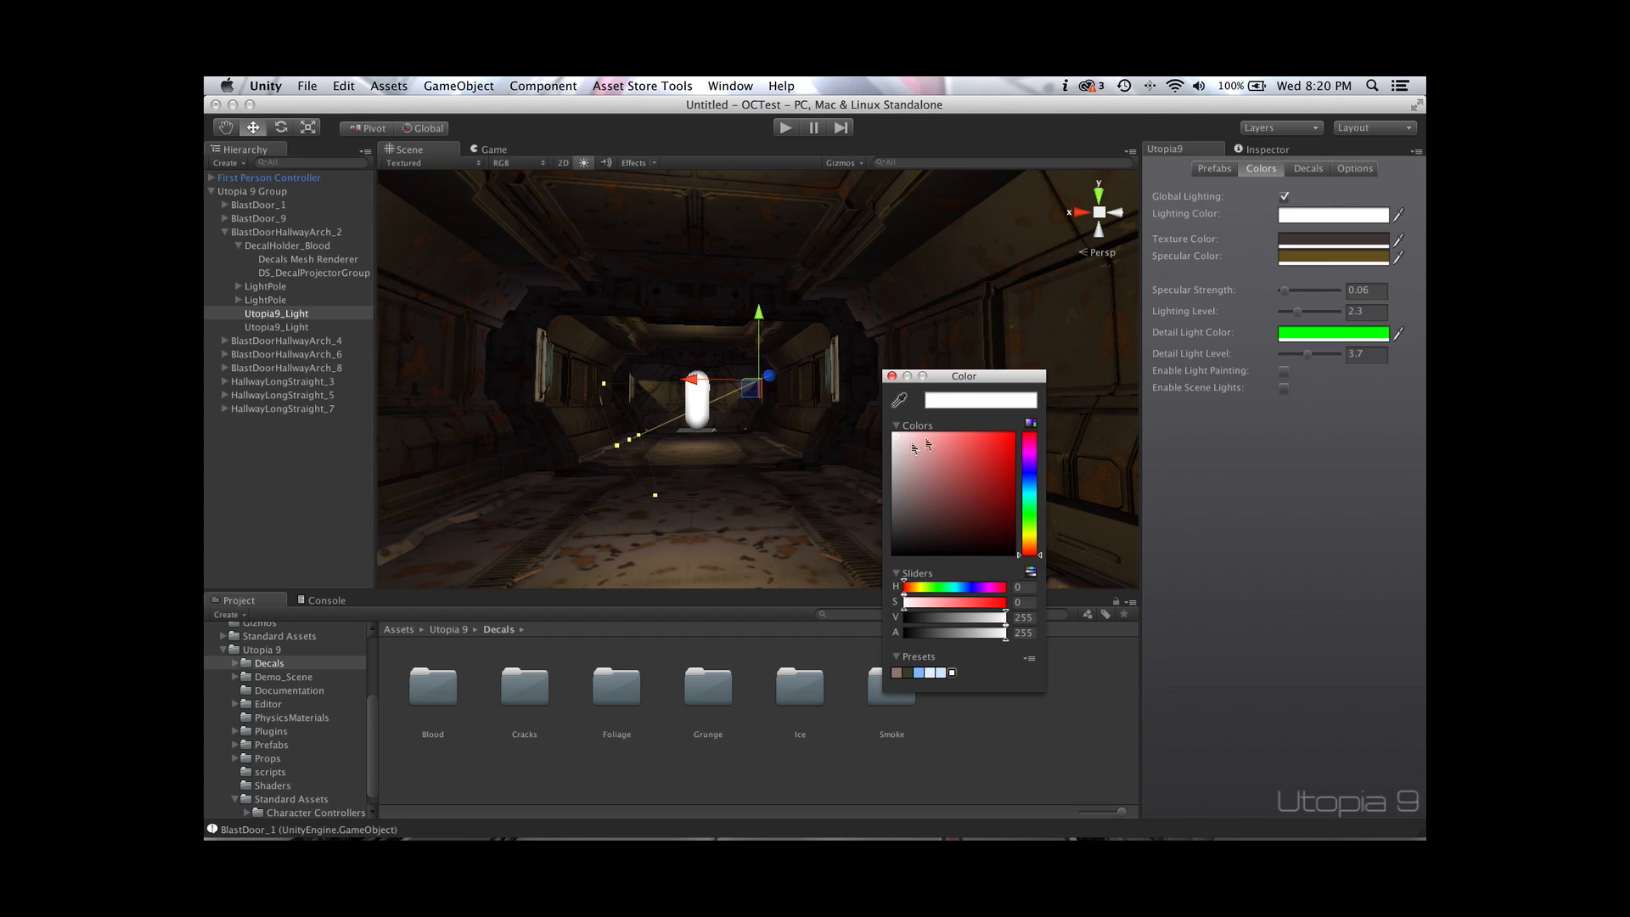
pyautogui.click(1308, 434)
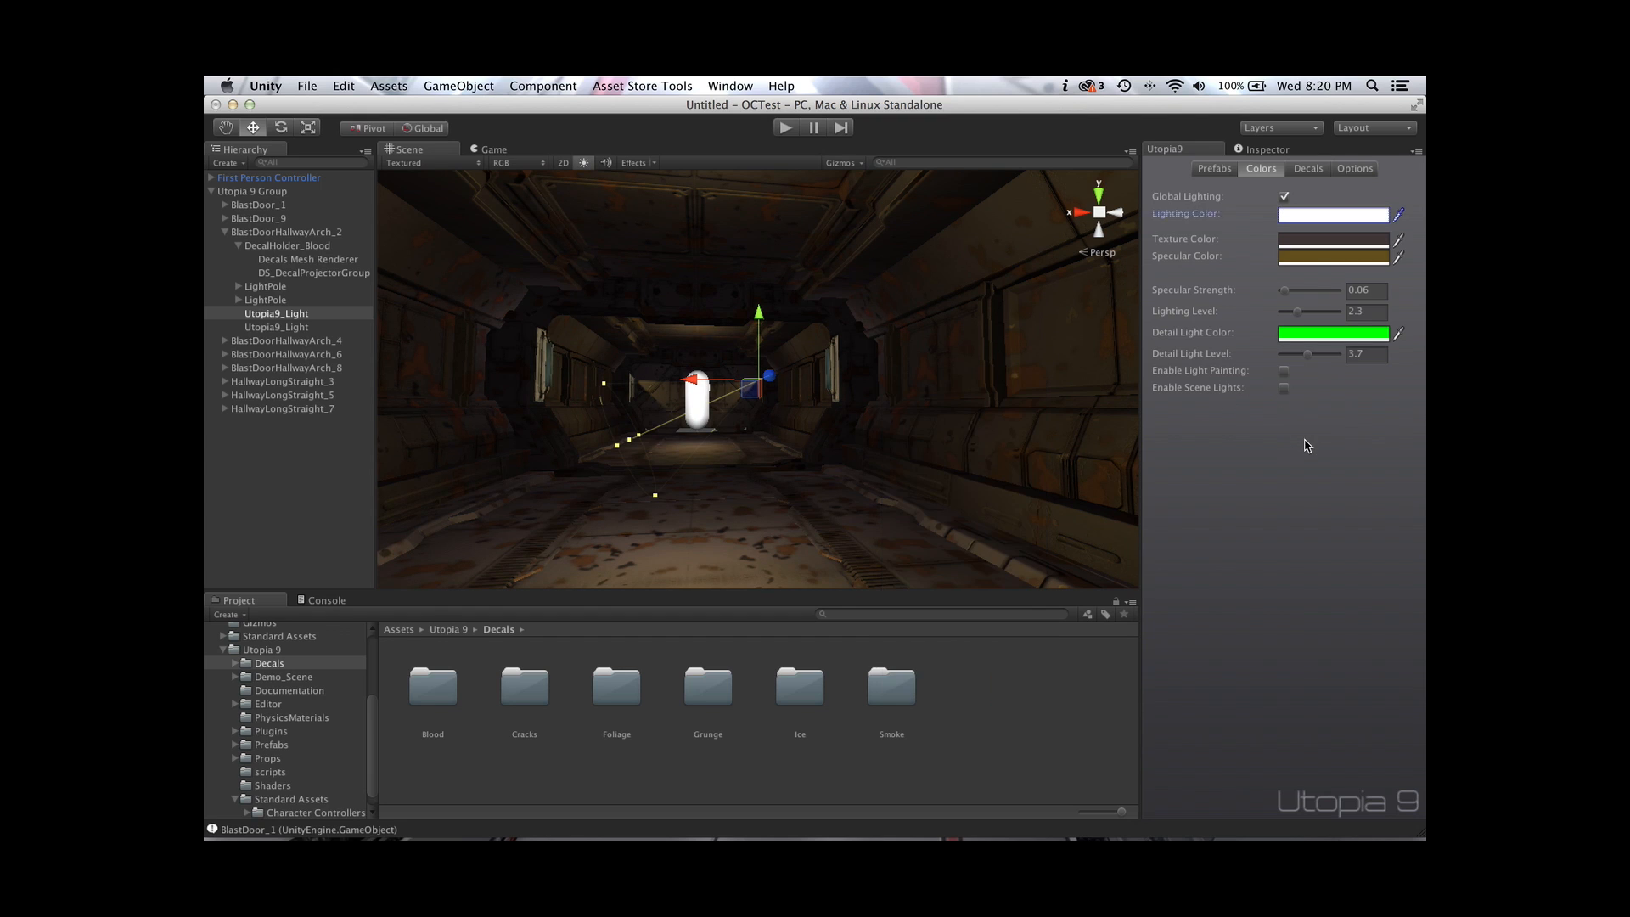
# Try a saturated red as the corridor's Texture Color, and replace it with pure white
pyautogui.click(1308, 245)
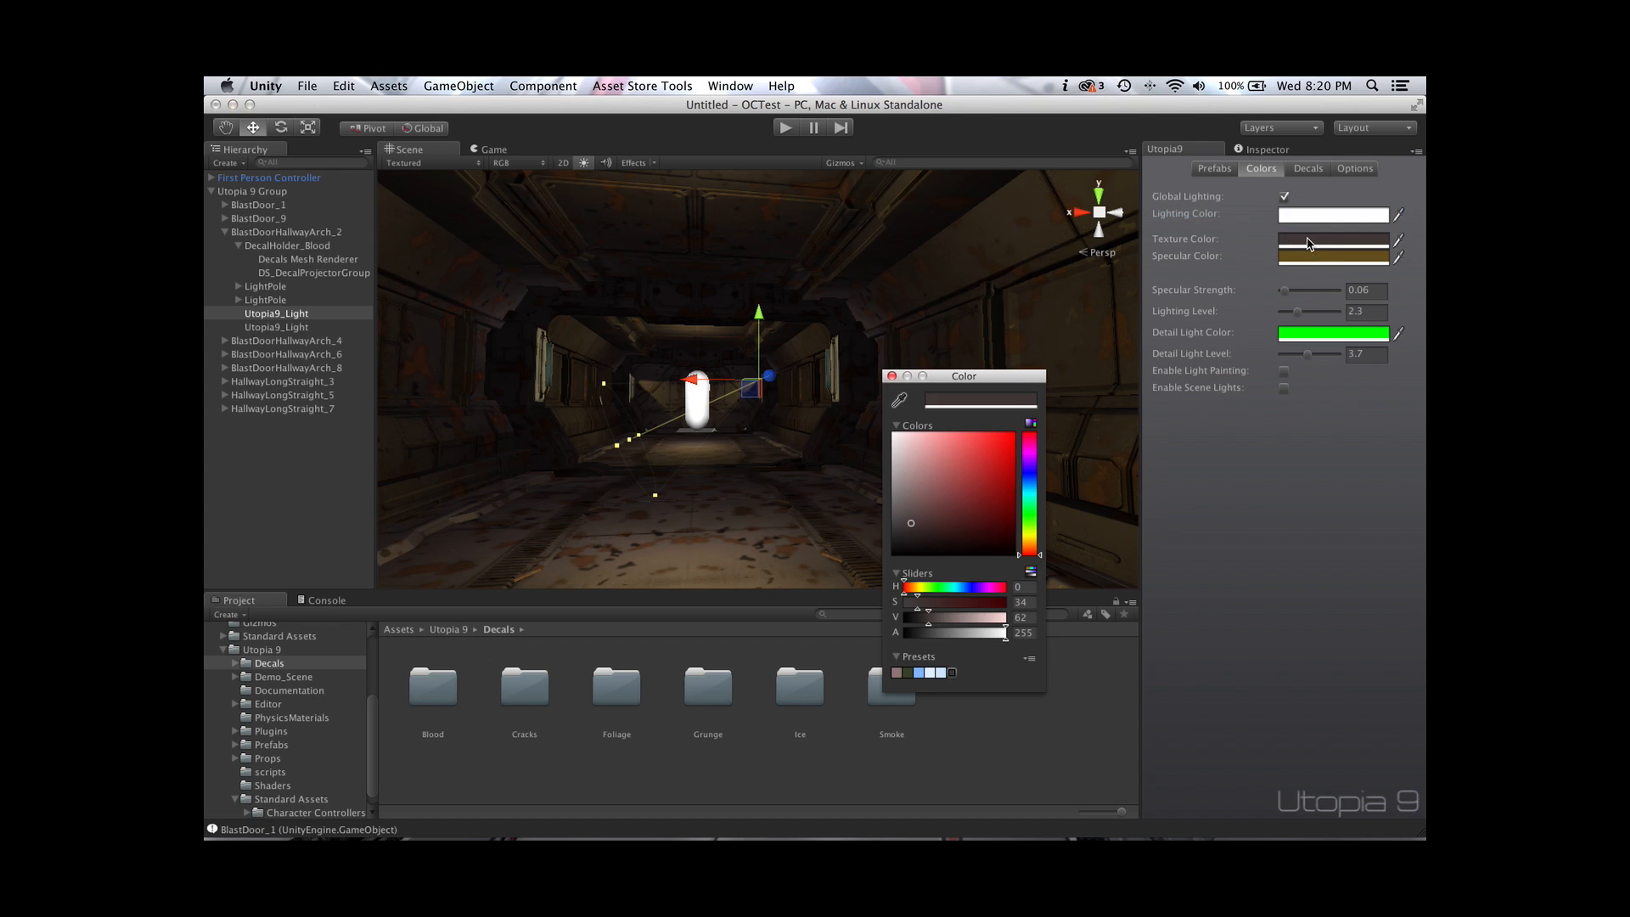
pyautogui.moveTo(957, 462)
pyautogui.mouseDown()
pyautogui.moveTo(944, 448)
pyautogui.moveTo(1008, 443)
pyautogui.mouseUp()
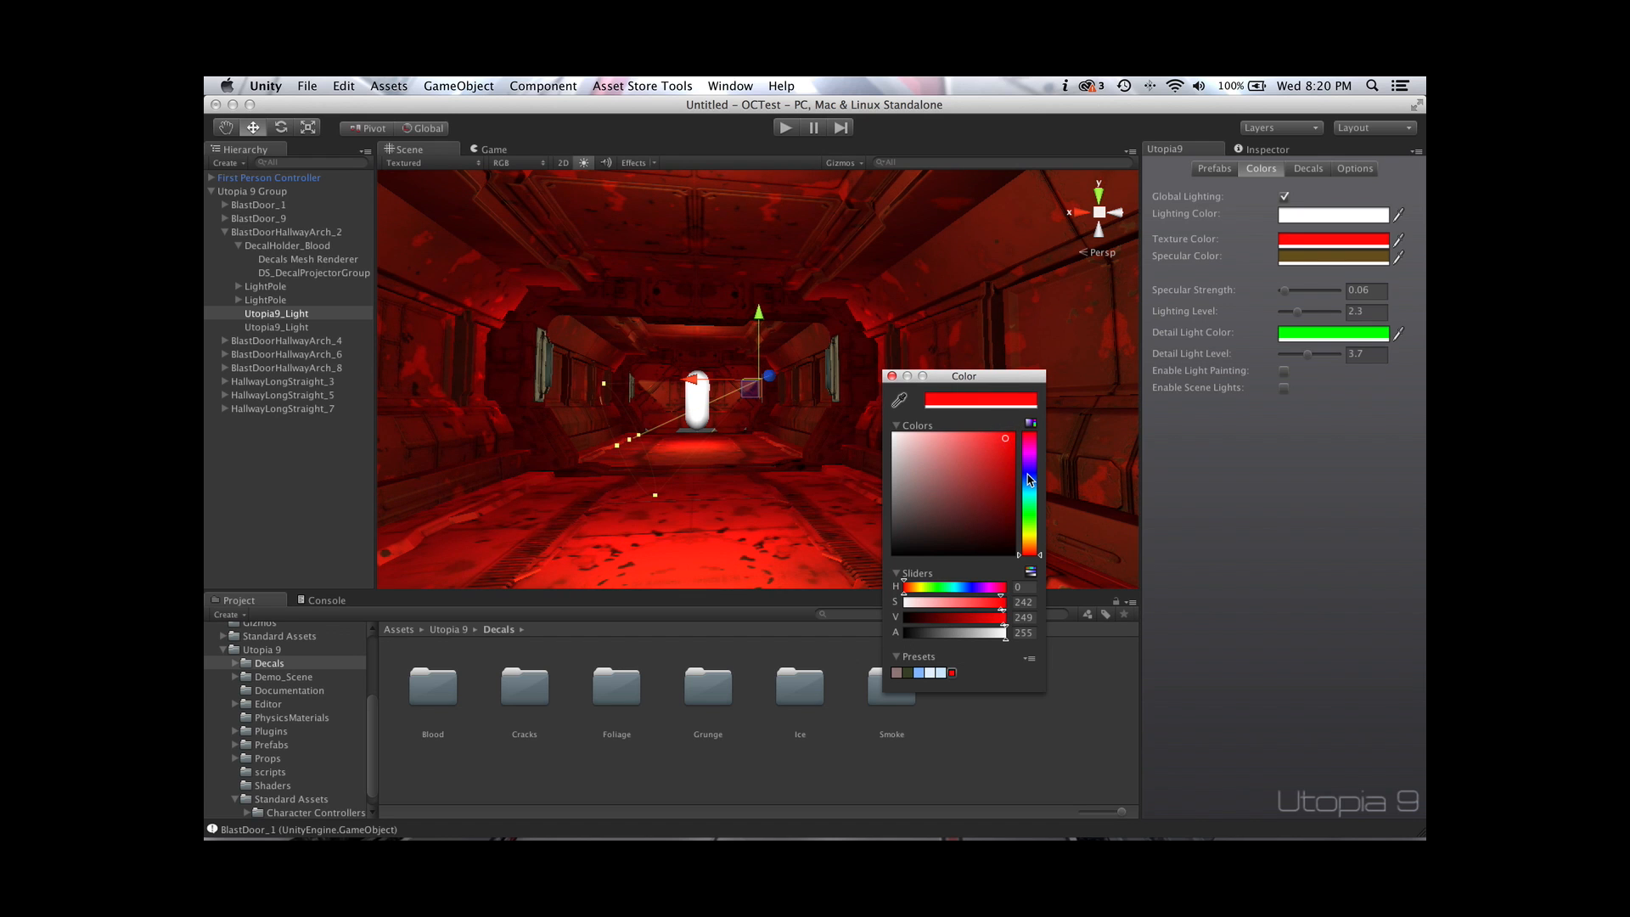
pyautogui.click(1031, 481)
pyautogui.moveTo(1030, 484)
pyautogui.mouseDown()
pyautogui.moveTo(905, 458)
pyautogui.moveTo(886, 429)
pyautogui.mouseUp()
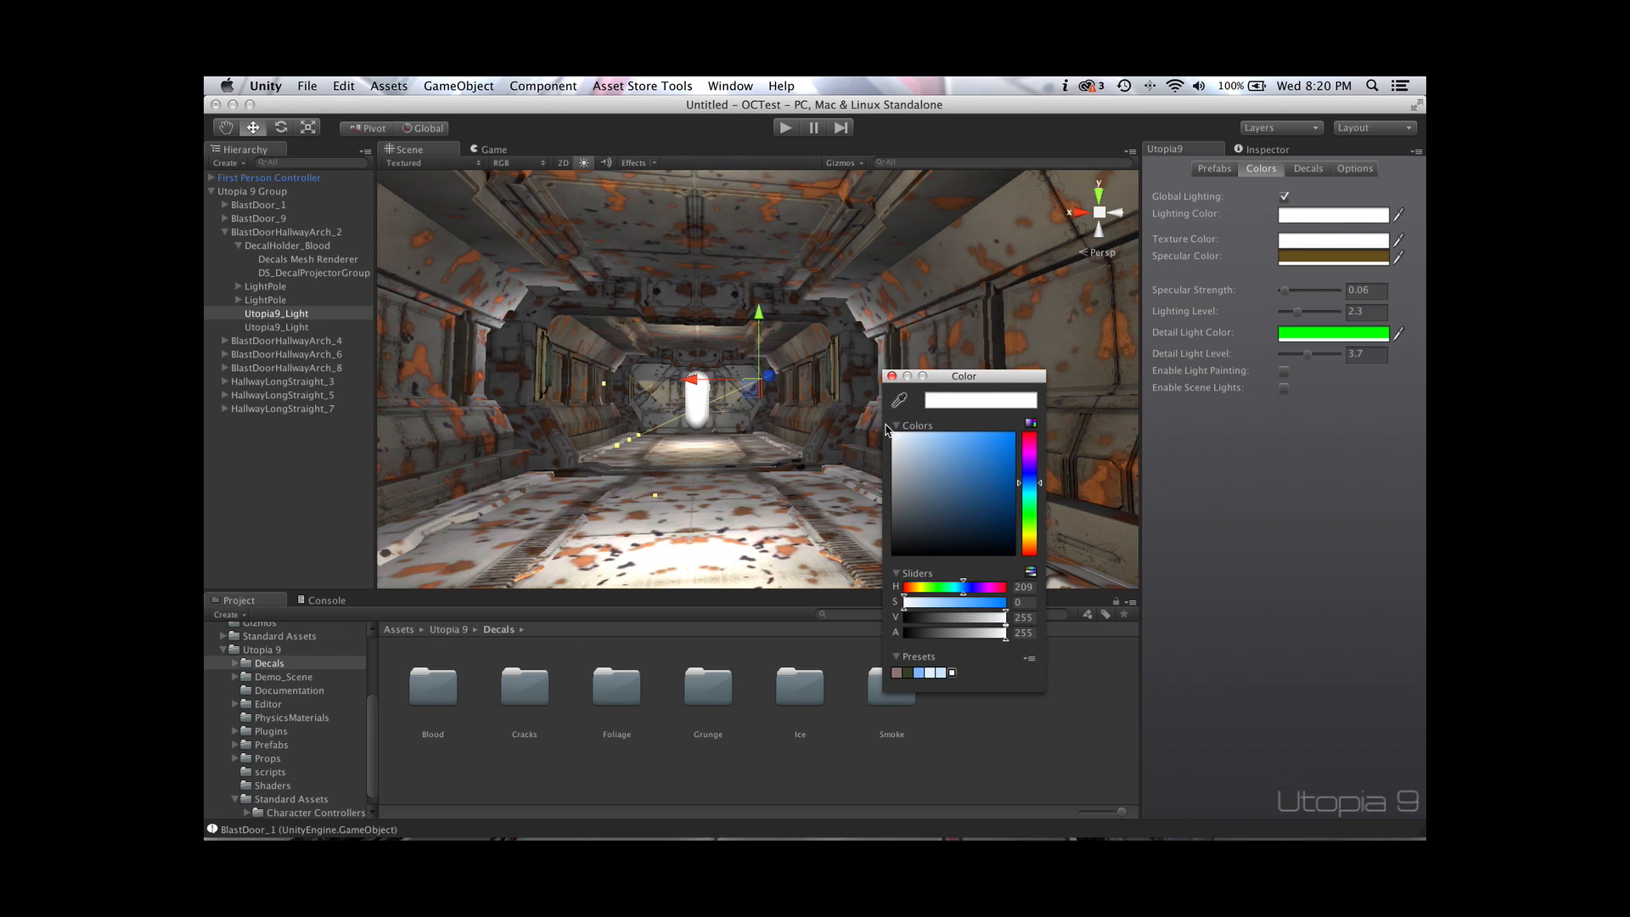
pyautogui.click(756, 454)
# Set the Specular Strength to 0.24 and the Lighting Level to 1.8
pyautogui.keyDown('alt'); pyautogui.moveTo(744, 469); pyautogui.dragTo(764, 475); pyautogui.keyUp('alt')
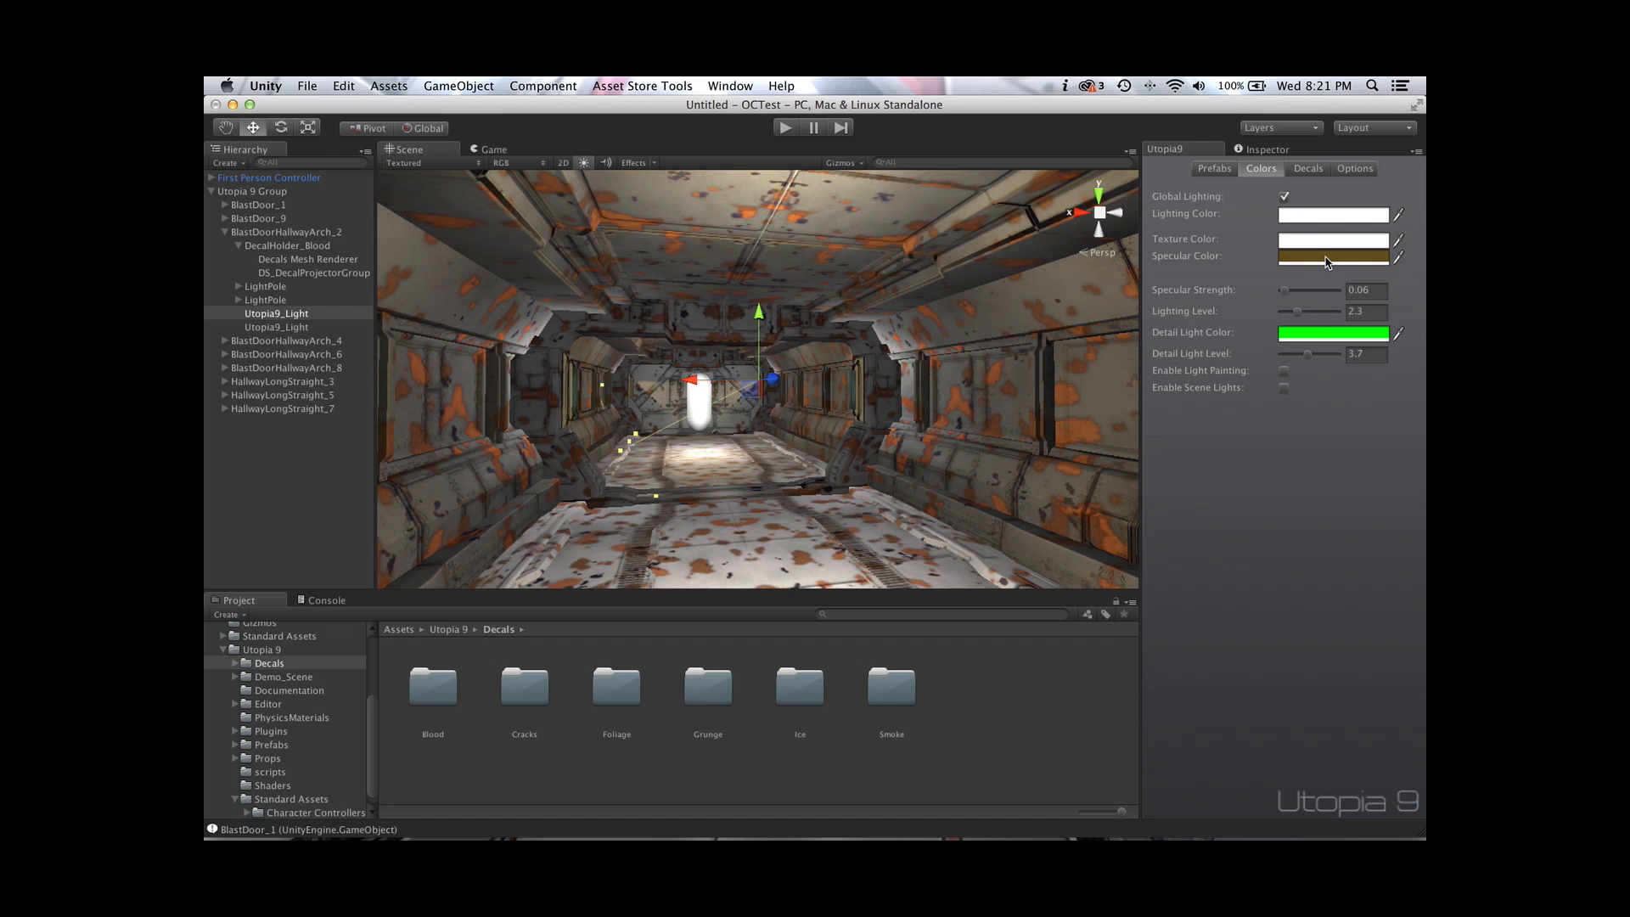
pyautogui.moveTo(1288, 293)
pyautogui.mouseDown()
pyautogui.moveTo(1317, 293)
pyautogui.moveTo(1299, 295)
pyautogui.moveTo(1301, 314)
pyautogui.moveTo(1331, 315)
pyautogui.moveTo(1297, 318)
pyautogui.mouseUp()
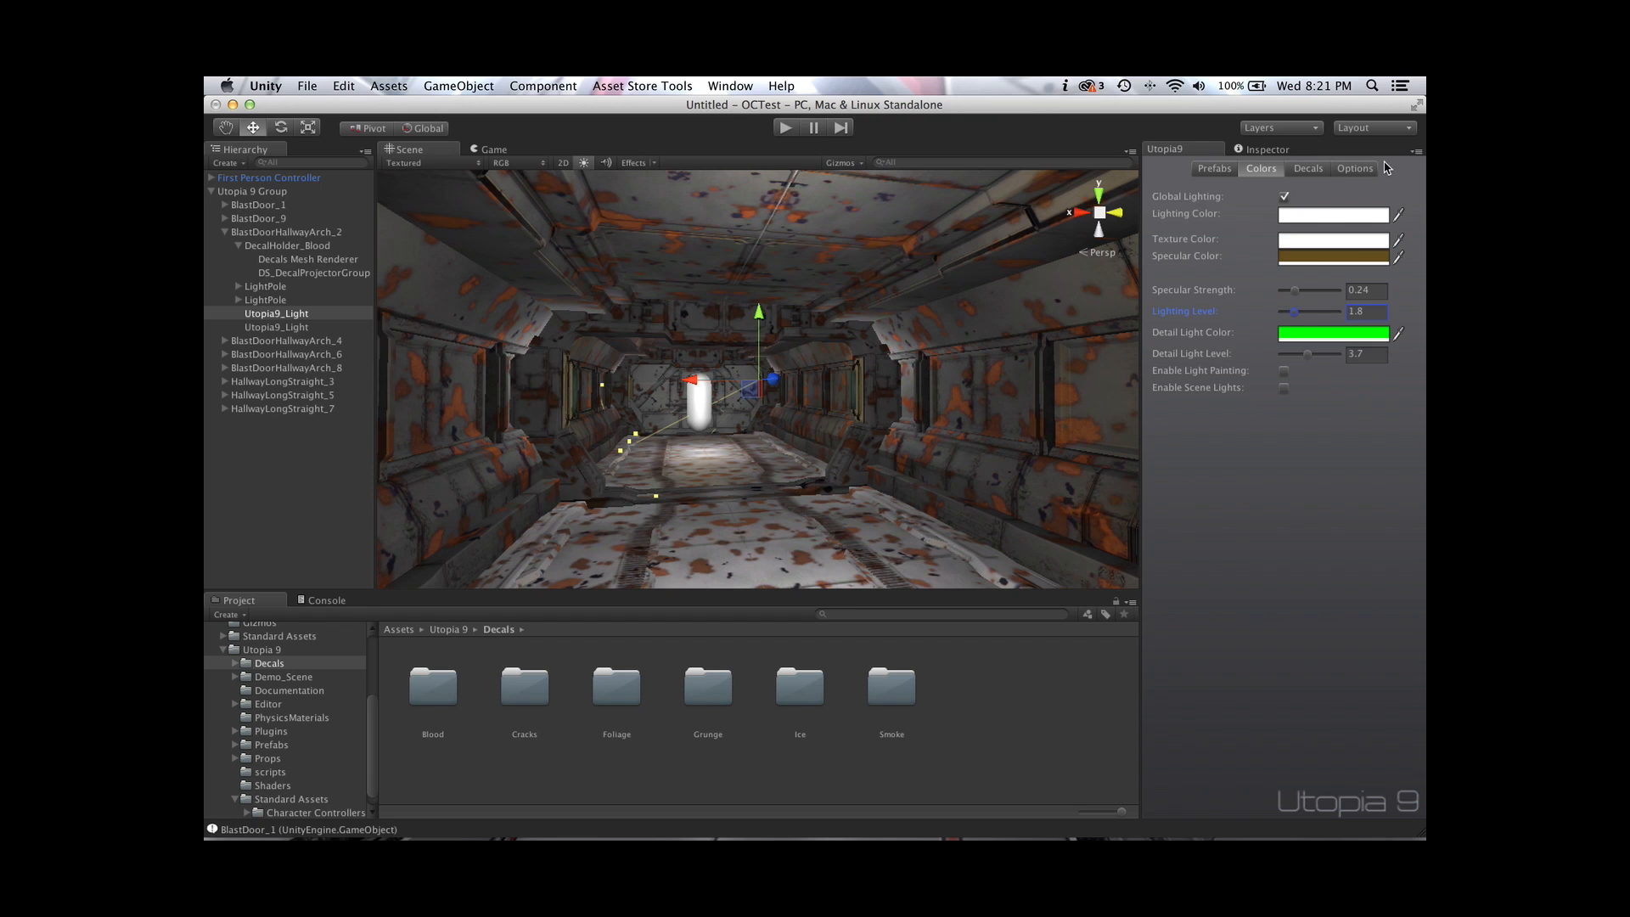
# Switch the corridor's skin pack to Blacker_And_Golder and look around the interior
pyautogui.click(1356, 169)
pyautogui.click(1327, 206)
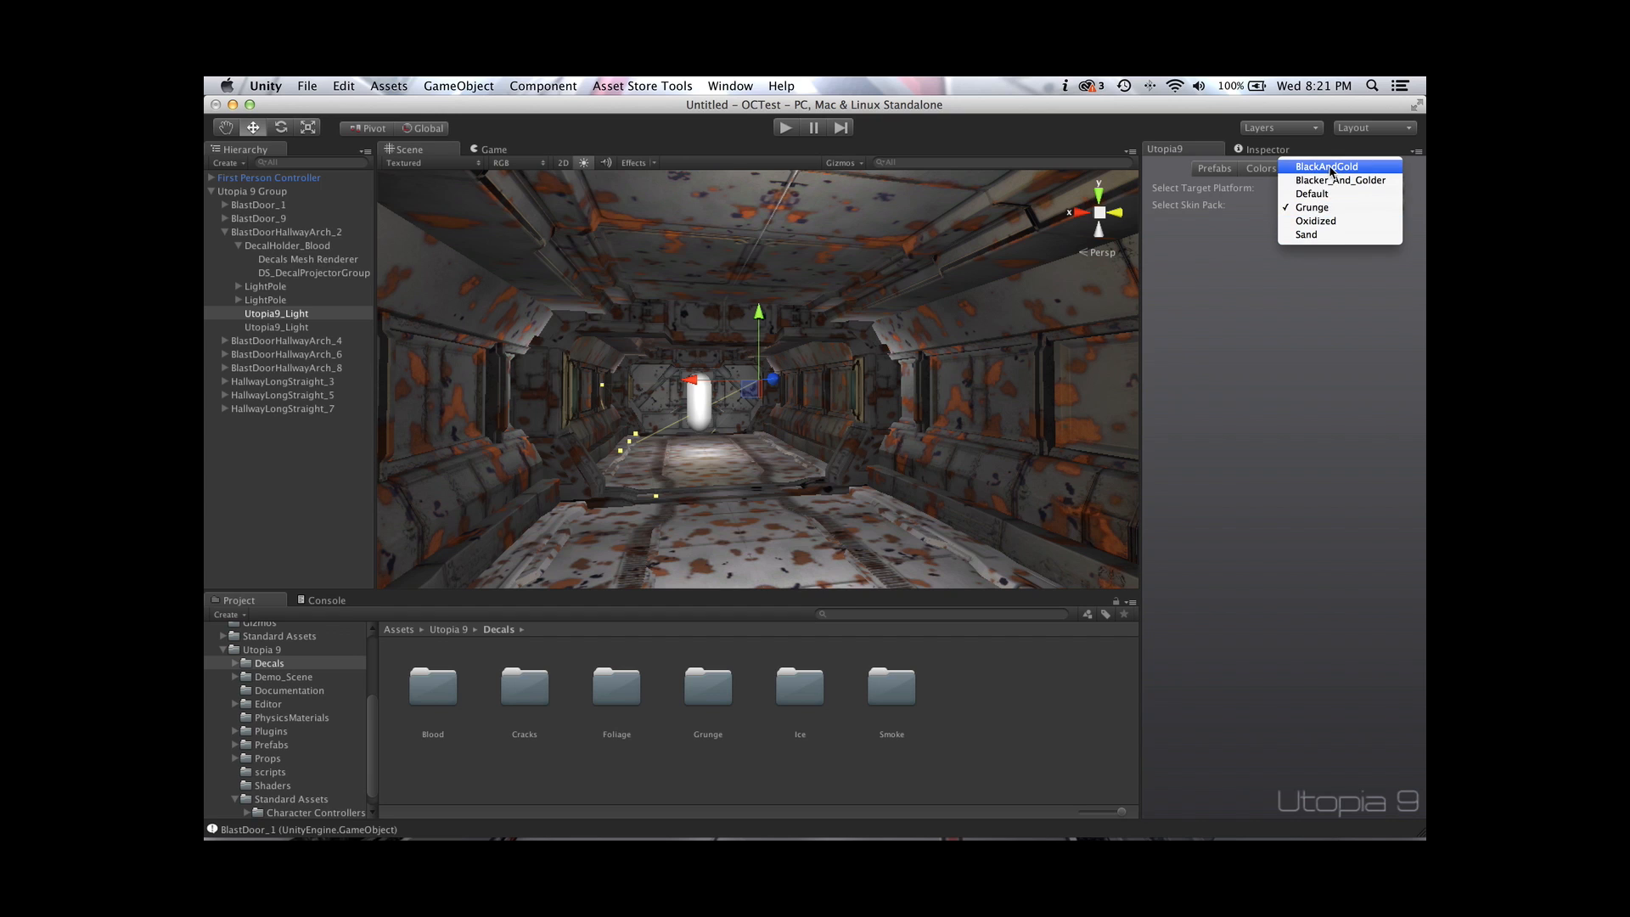
pyautogui.click(1330, 175)
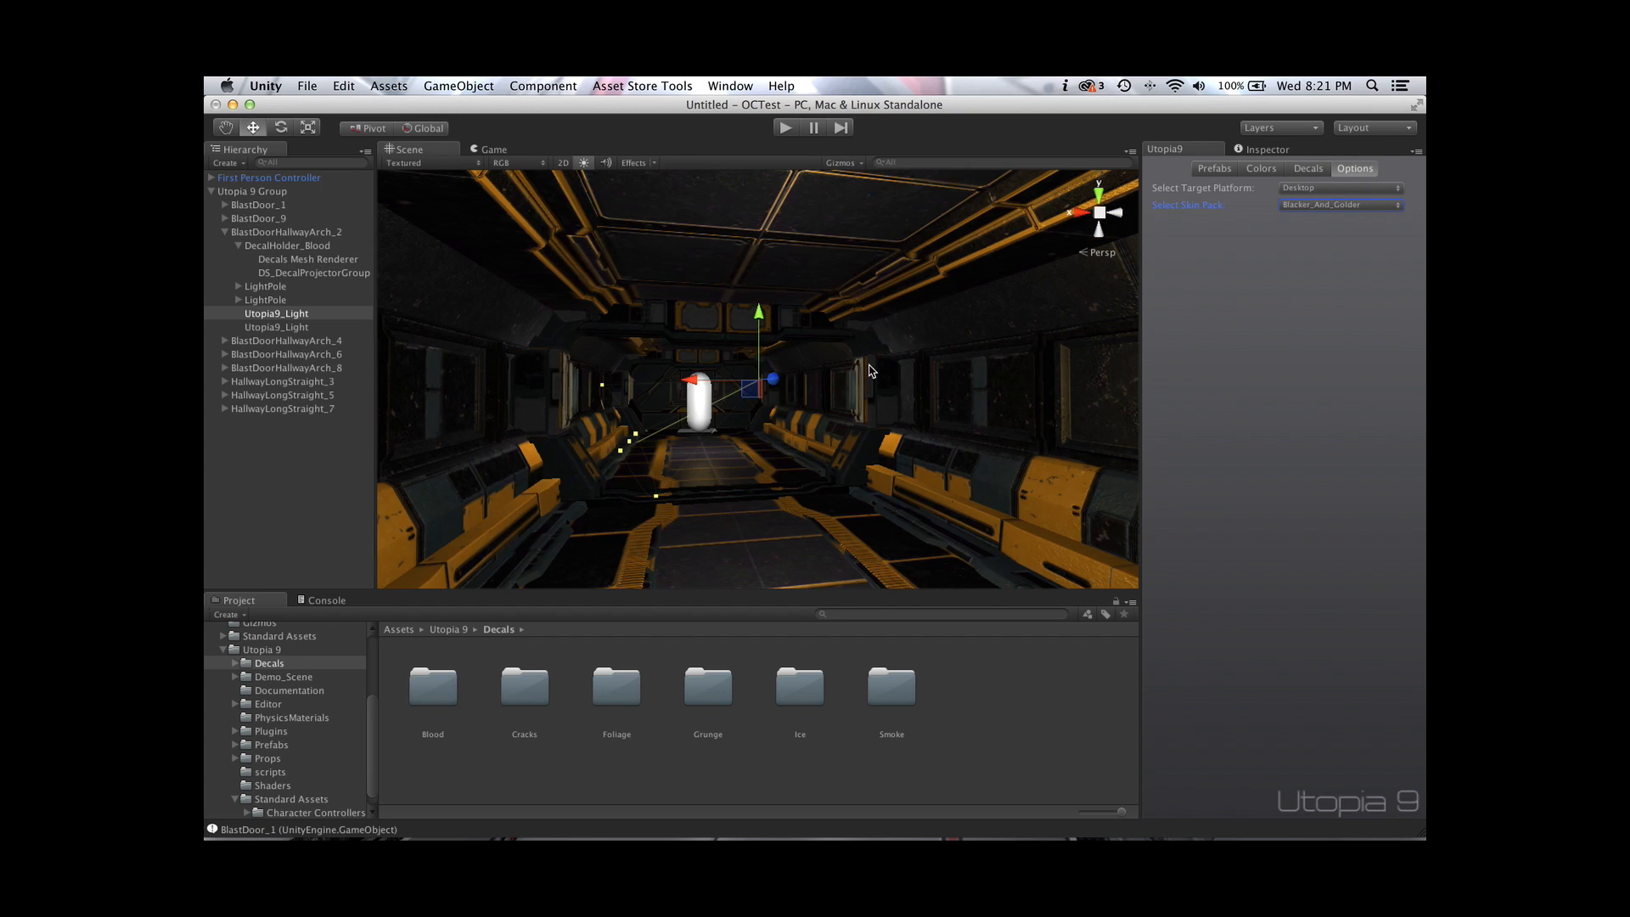
pyautogui.moveTo(896, 416)
pyautogui.keyDown('alt'); pyautogui.mouseDown()
pyautogui.moveTo(917, 404)
pyautogui.moveTo(905, 390)
pyautogui.moveTo(782, 393)
pyautogui.moveTo(892, 425)
pyautogui.moveTo(917, 399)
pyautogui.moveTo(884, 408)
pyautogui.moveTo(913, 416)
pyautogui.mouseUp(); pyautogui.keyUp('alt')
# Switch the corridor's skin pack to Sand and look around the interior
pyautogui.click(1312, 208)
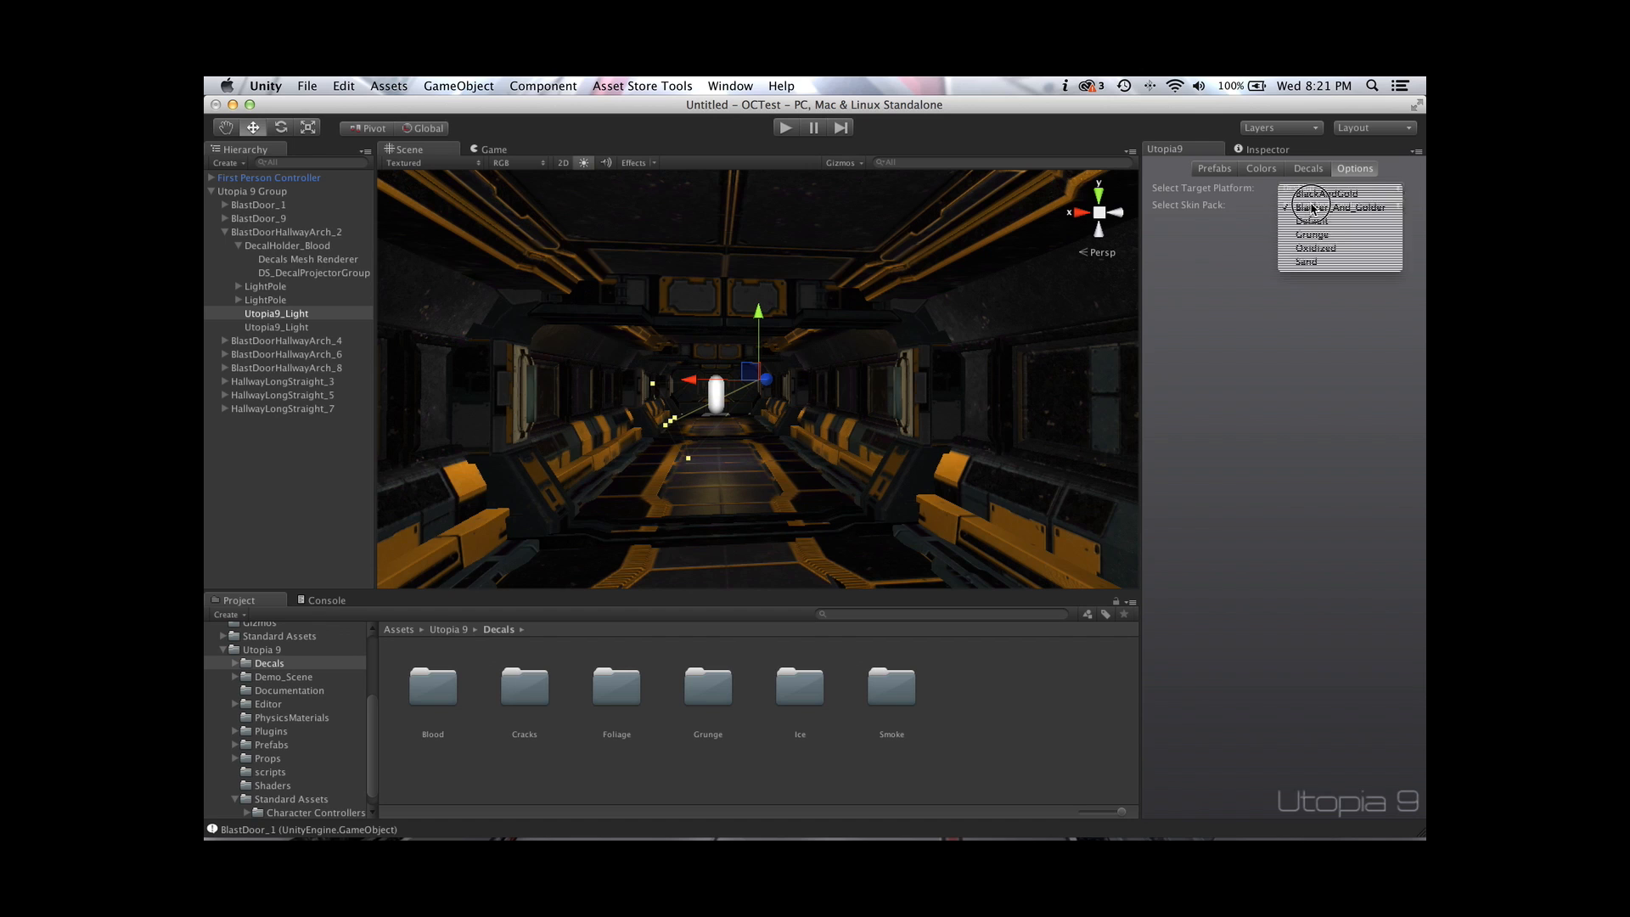
pyautogui.click(1312, 263)
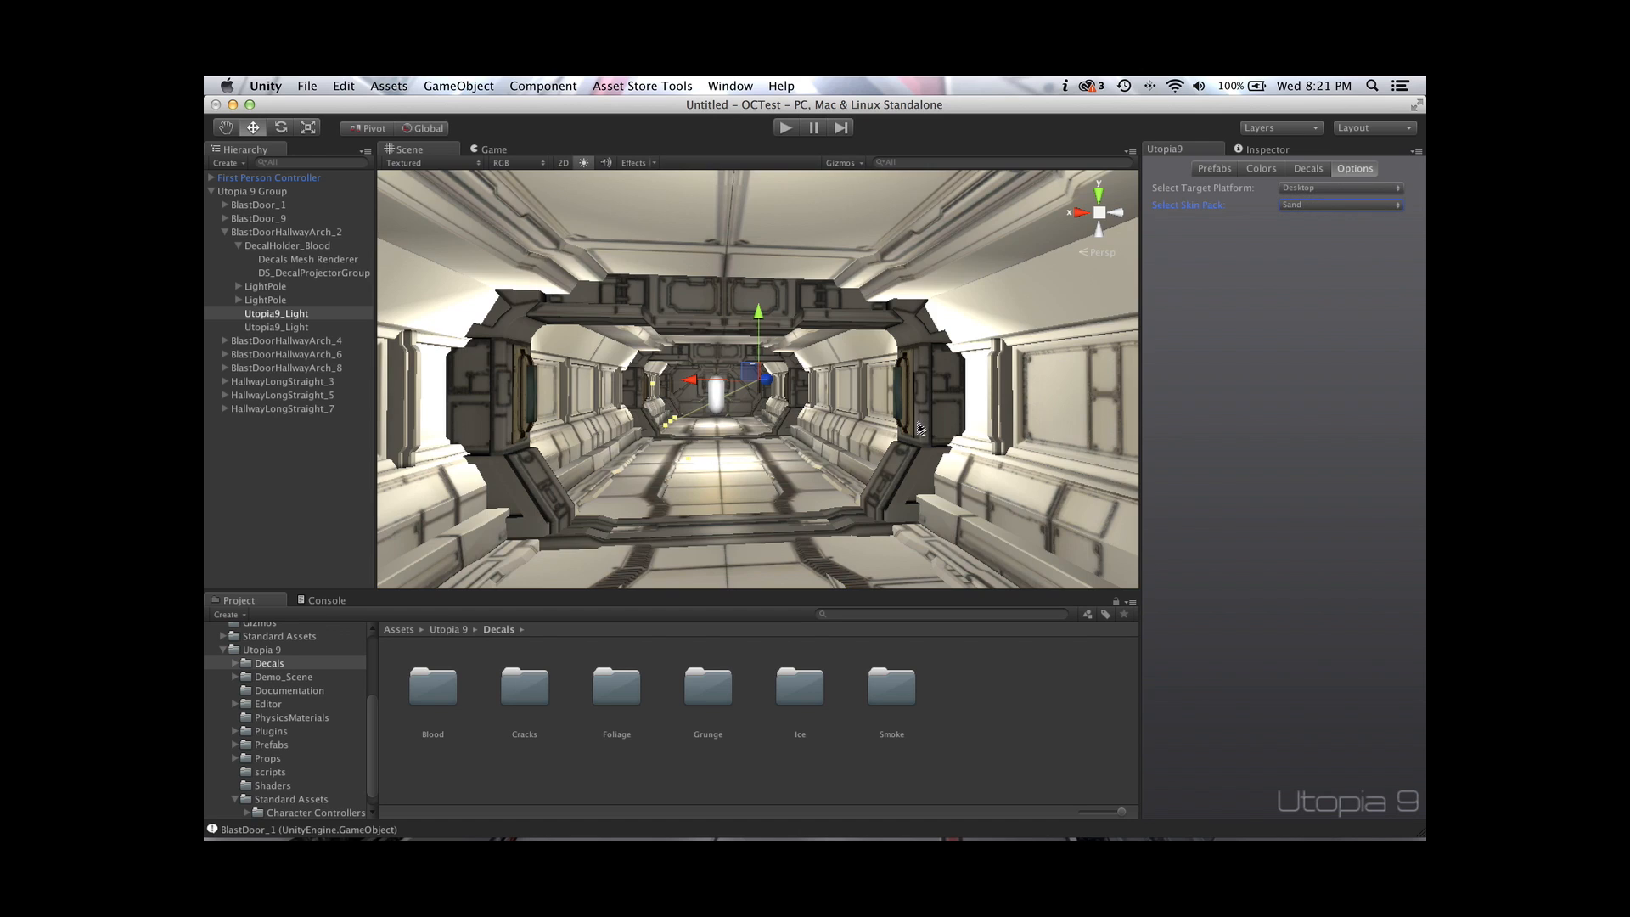
pyautogui.scroll(5, 995, 450)
pyautogui.keyDown('alt'); pyautogui.moveTo(995, 450); pyautogui.dragTo(988, 434); pyautogui.keyUp('alt')
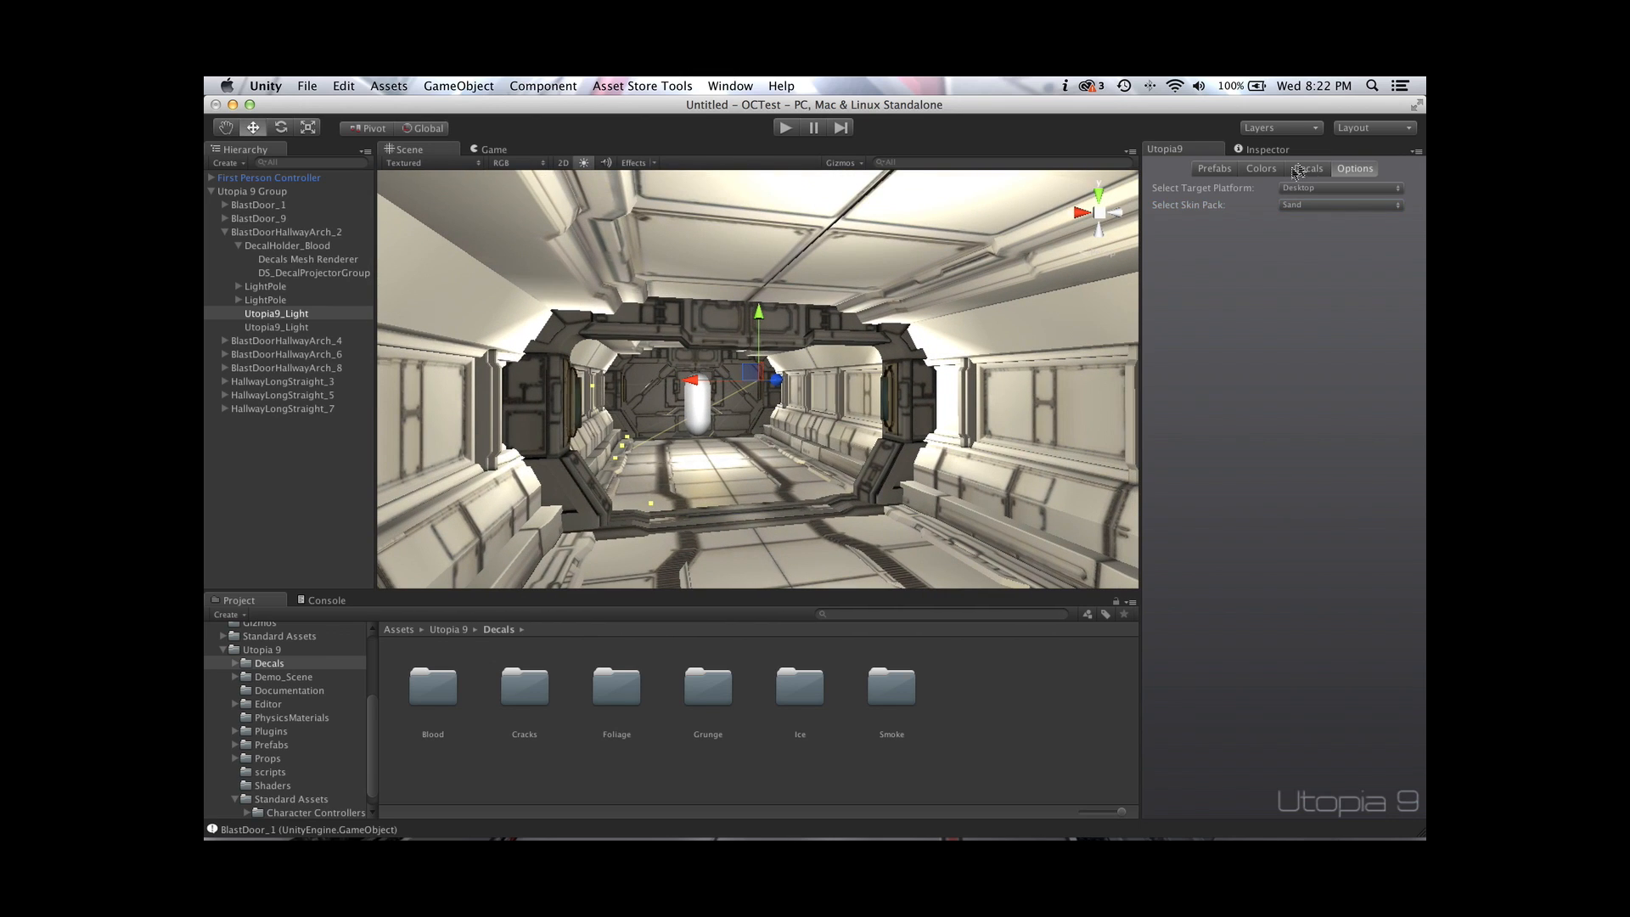
# Set the Texture Color to a muted green with hue 123, saturation 101 and value 180
pyautogui.click(1261, 170)
pyautogui.click(1290, 240)
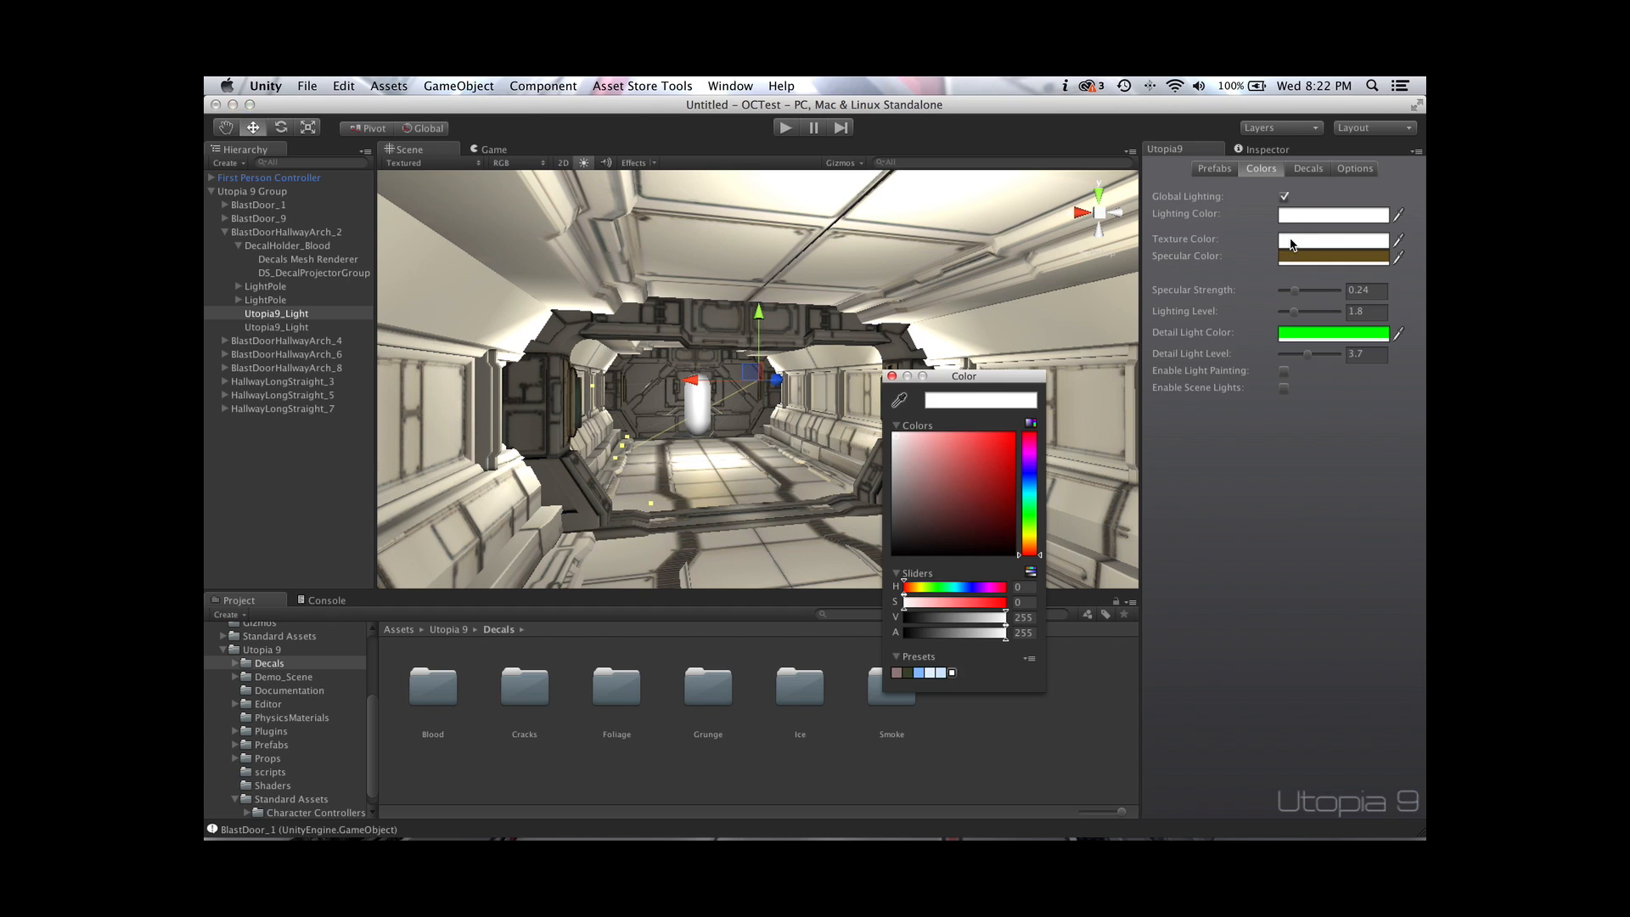
pyautogui.click(1036, 529)
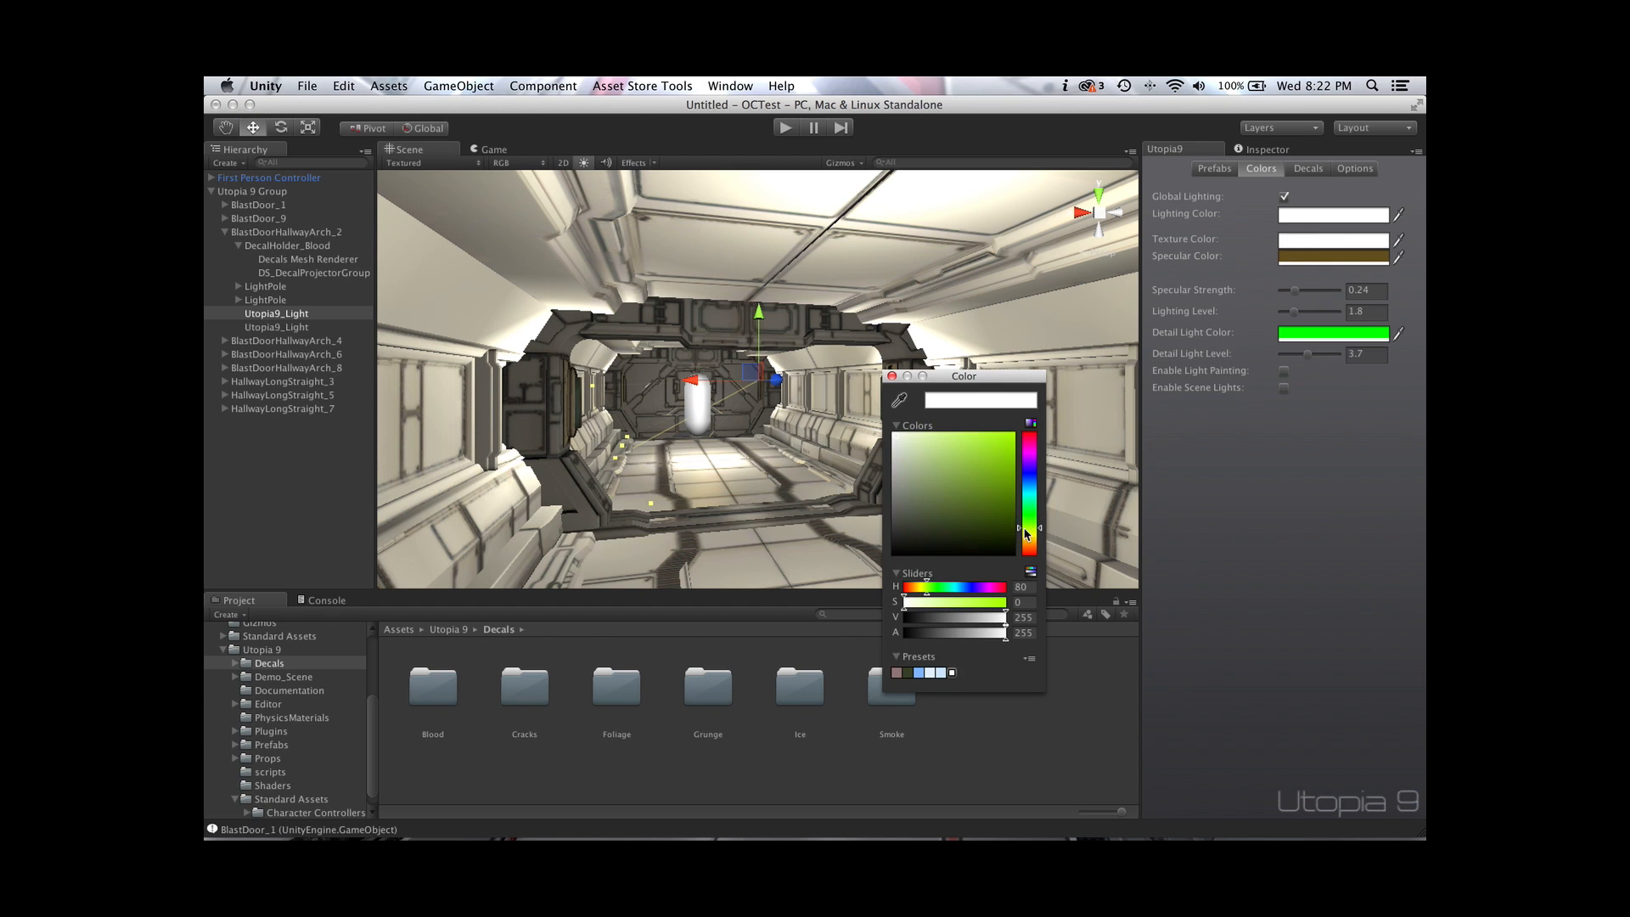
pyautogui.moveTo(1027, 520); pyautogui.dragTo(942, 470)
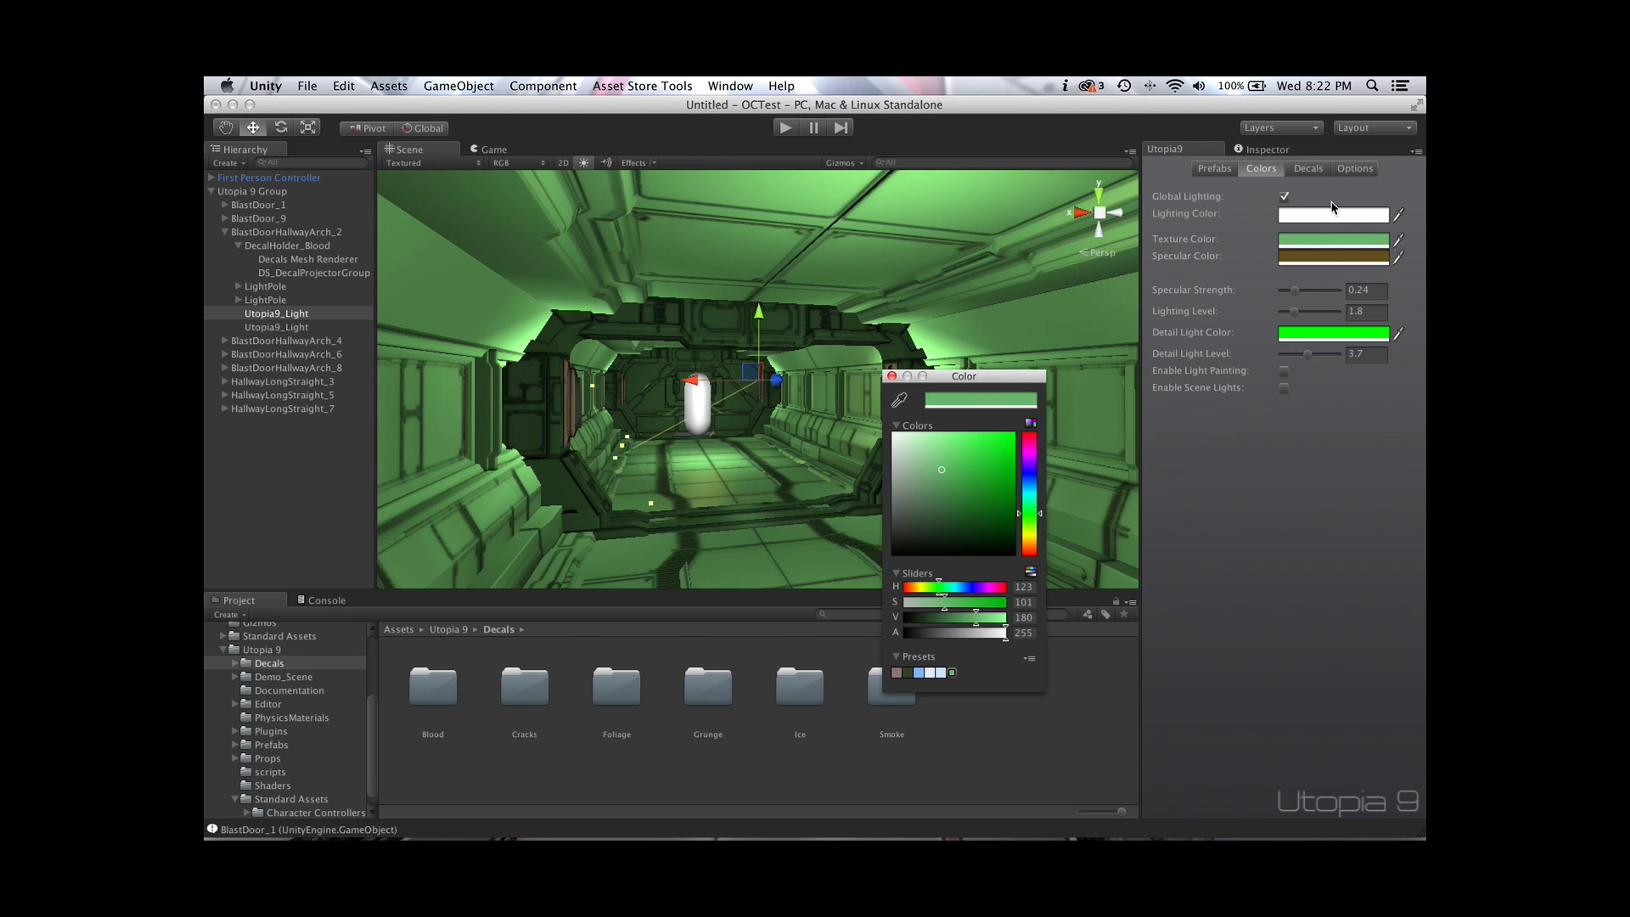
pyautogui.click(1284, 196)
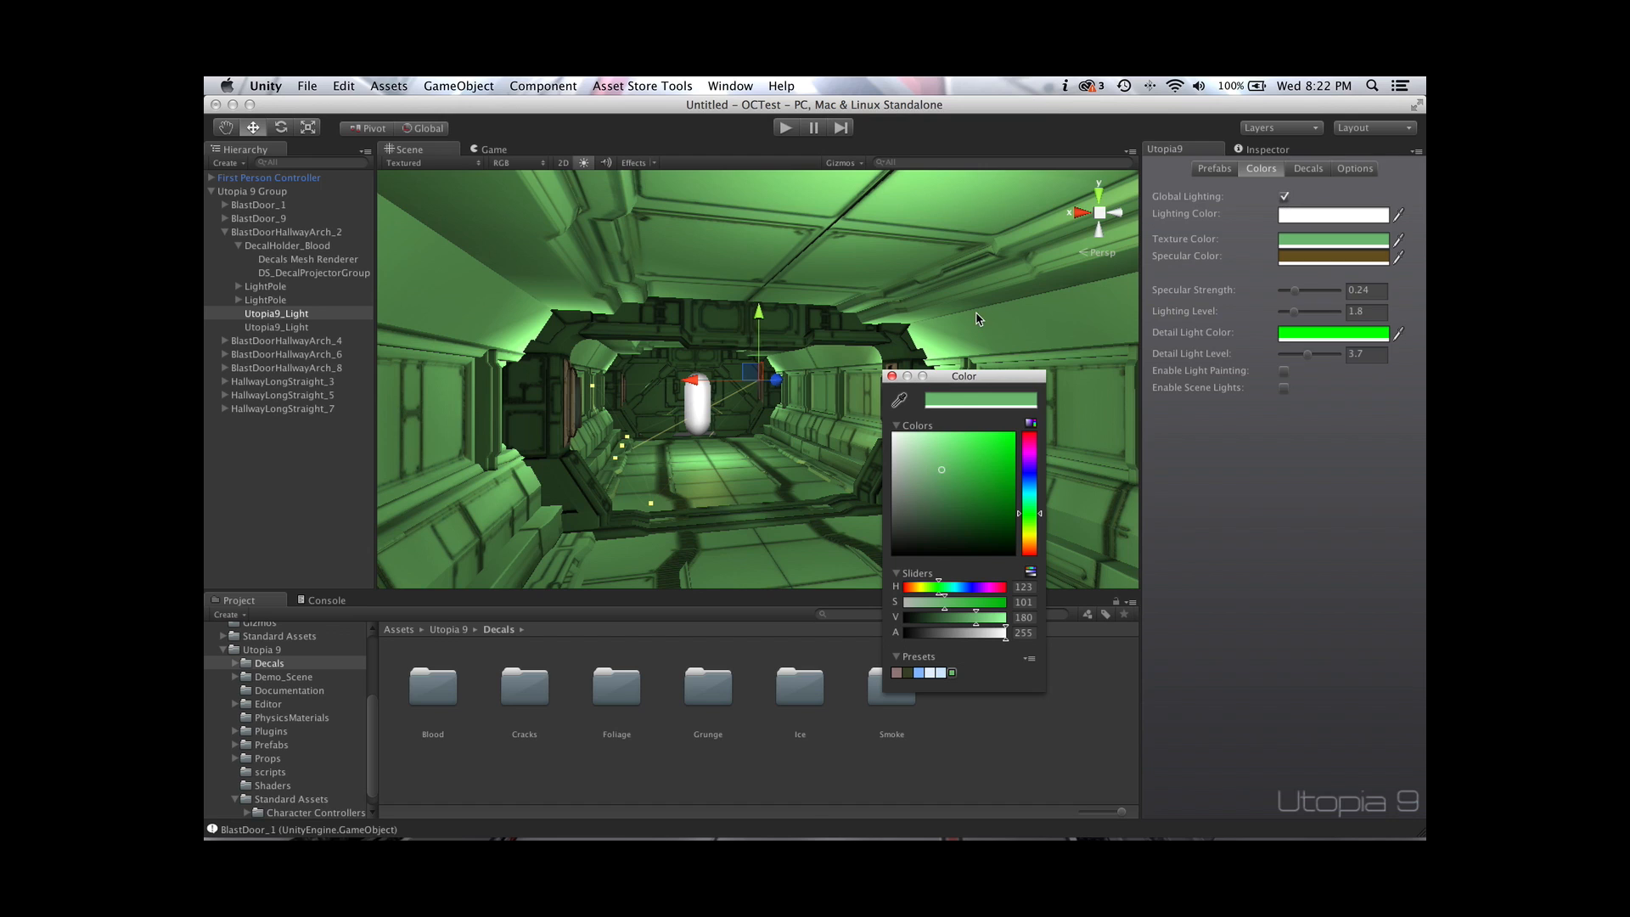
pyautogui.click(892, 377)
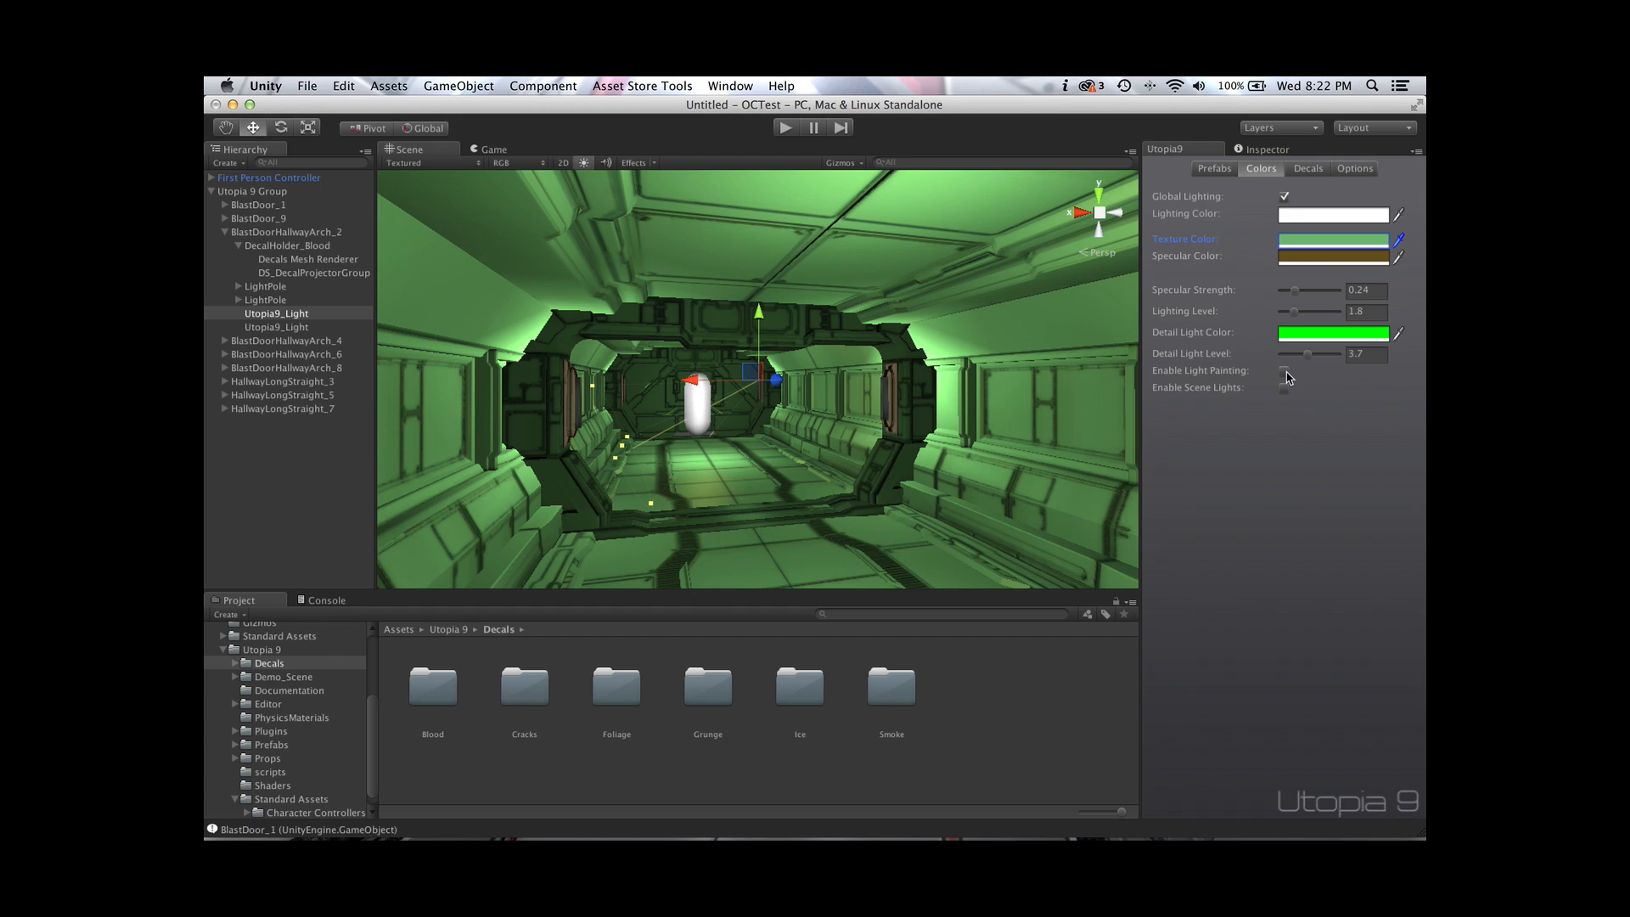
# Enable light painting with a Detail Light Level of 4.1 and a pink Detail Light Color of hue 333
pyautogui.click(1286, 374)
pyautogui.moveTo(1310, 360); pyautogui.dragTo(1311, 363)
pyautogui.click(1312, 341)
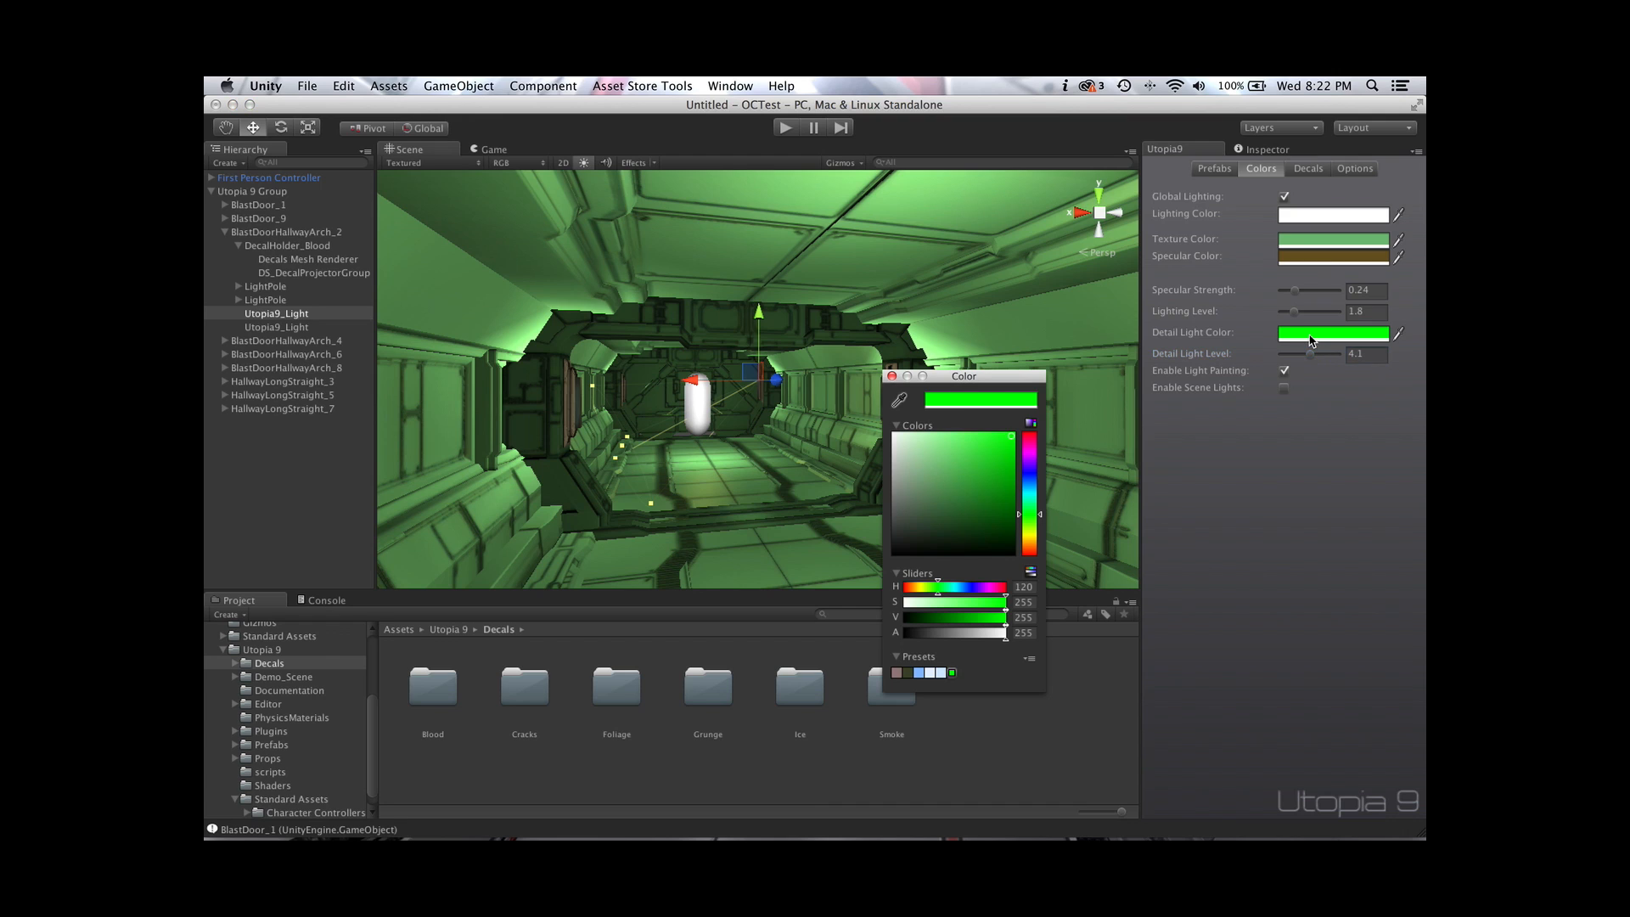
pyautogui.click(1028, 443)
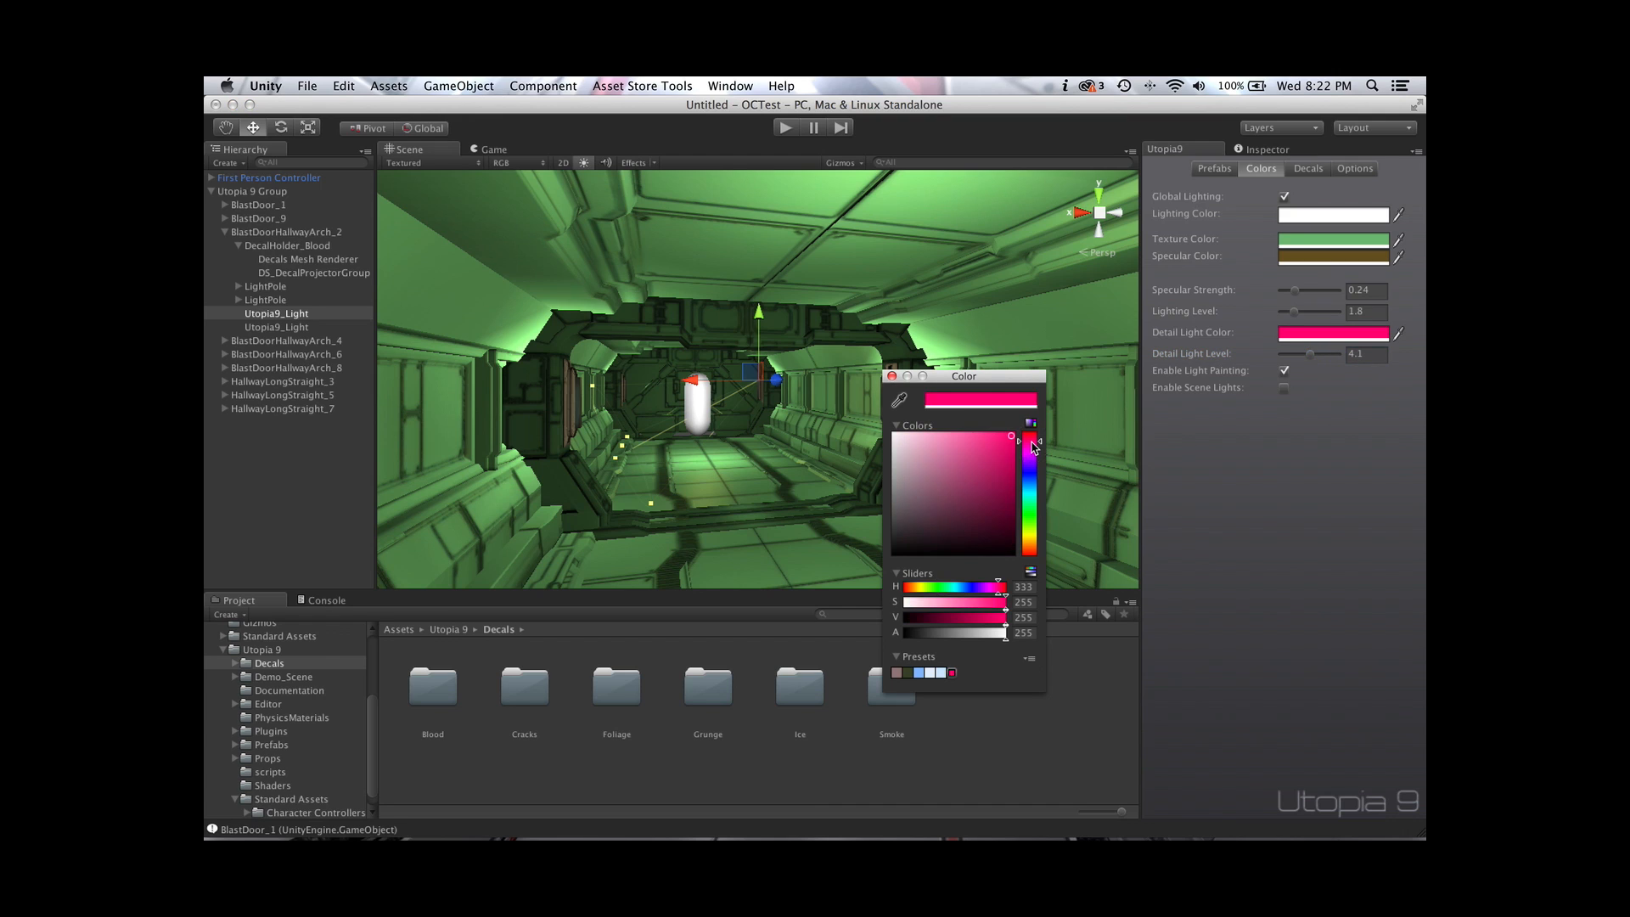
pyautogui.click(1236, 534)
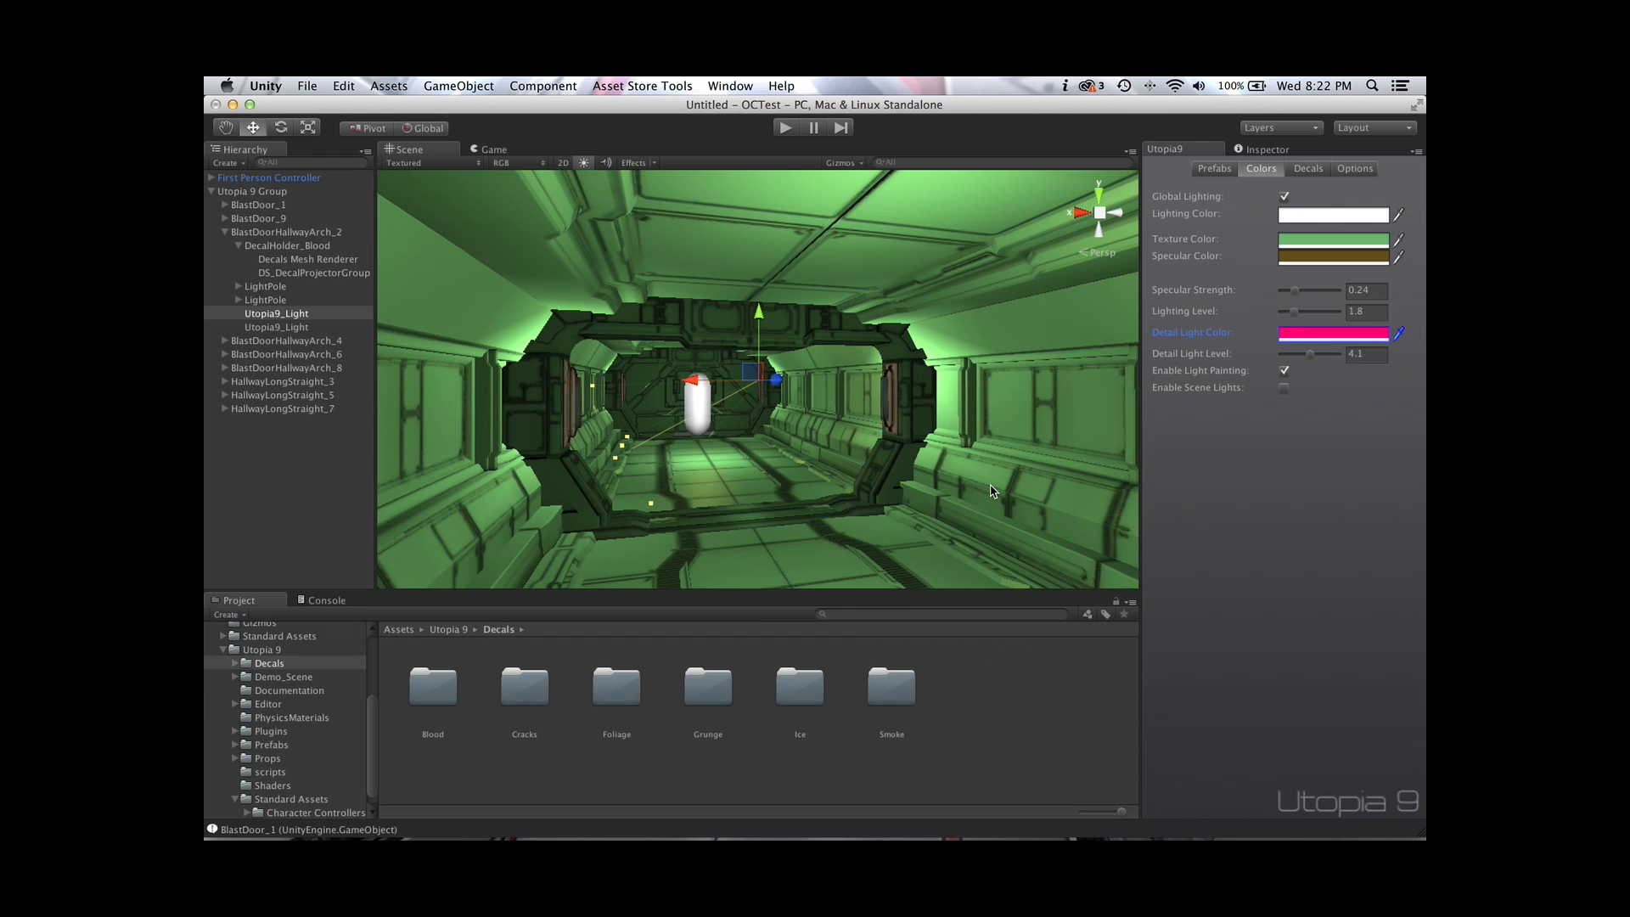
# Paint a pink detail light on the side wall of HallwayLongStraight_5 and view its glow
pyautogui.click(991, 491)
pyautogui.press('f')
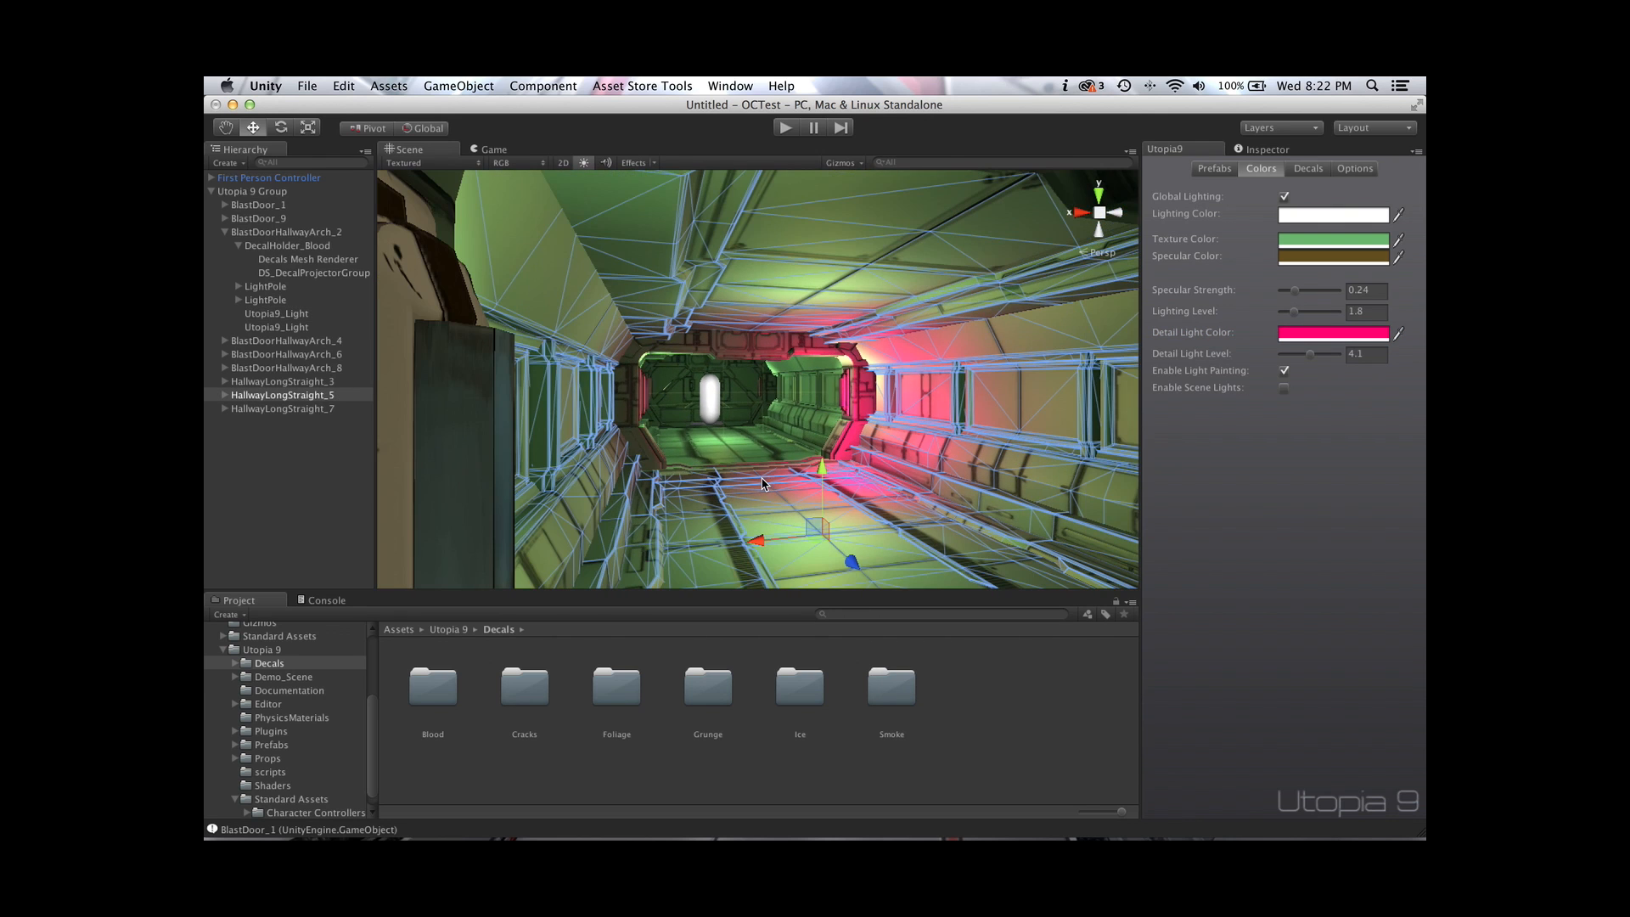
pyautogui.keyDown('alt'); pyautogui.moveTo(863, 509); pyautogui.dragTo(709, 458); pyautogui.keyUp('alt')
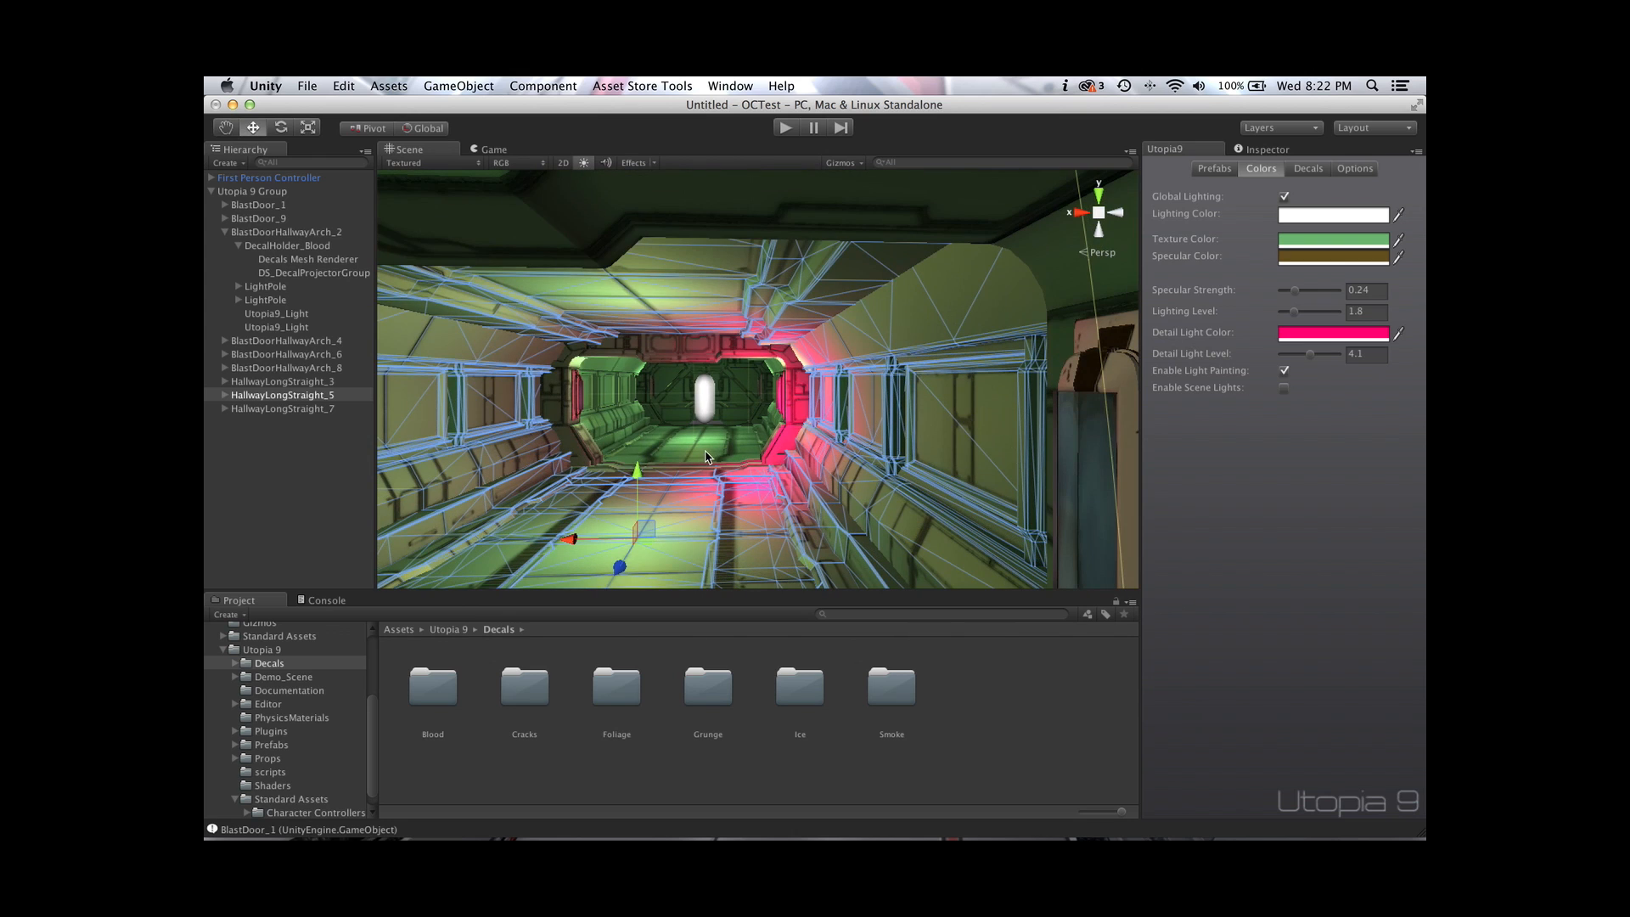
# Set the Detail Light Color to blue with hue 239, saturation 195 and value 202
pyautogui.click(1325, 333)
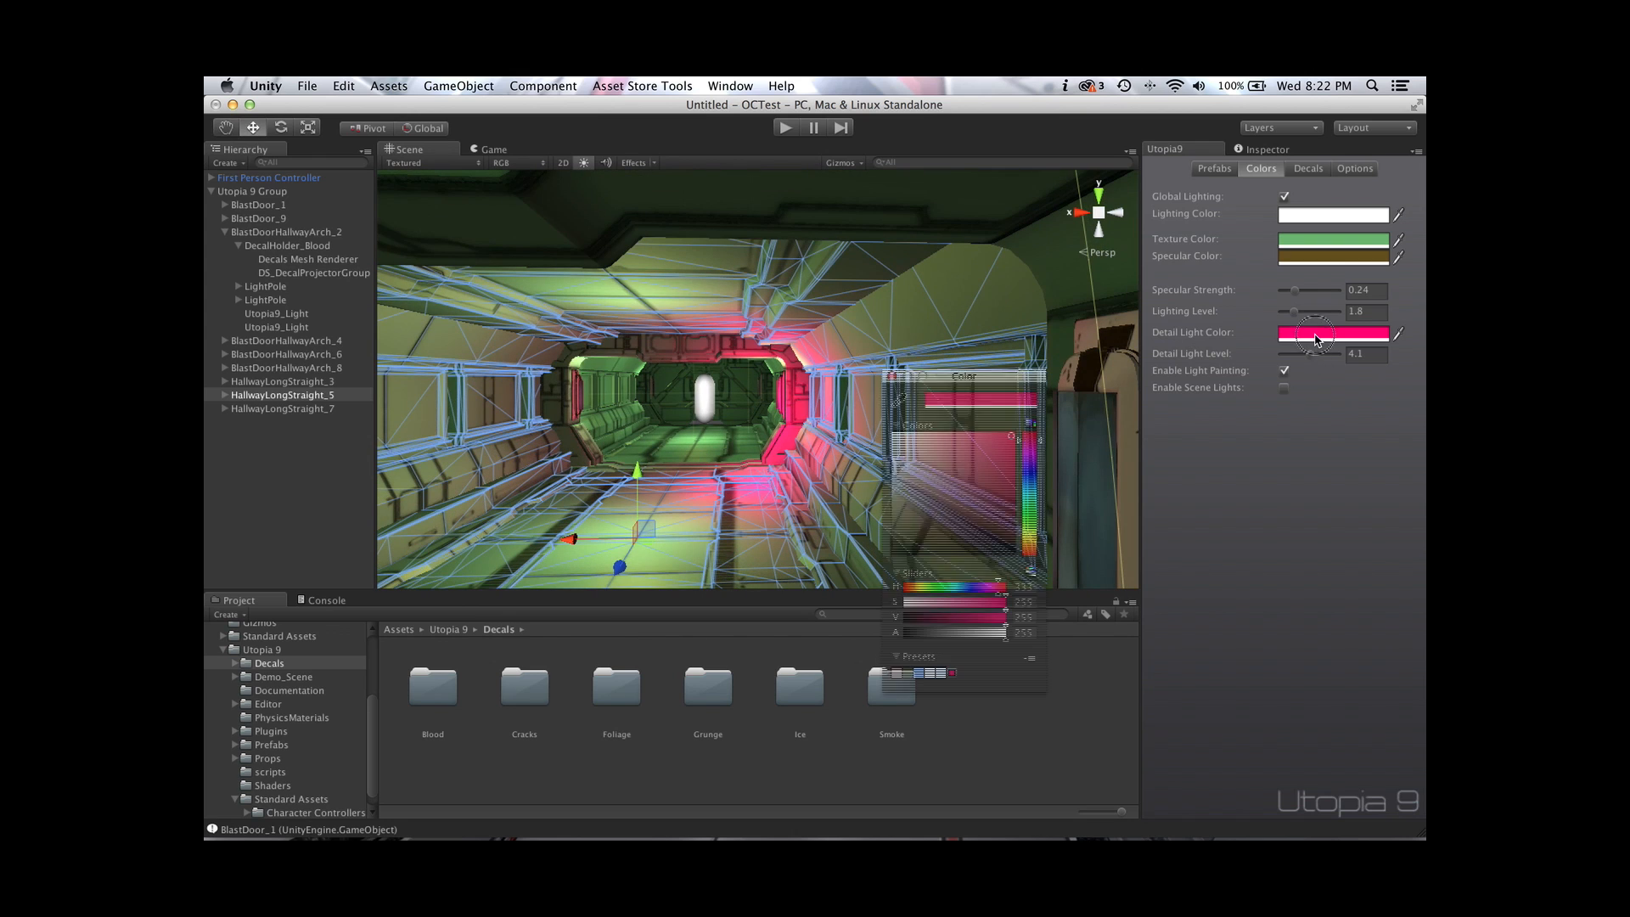
pyautogui.click(1030, 473)
pyautogui.click(984, 461)
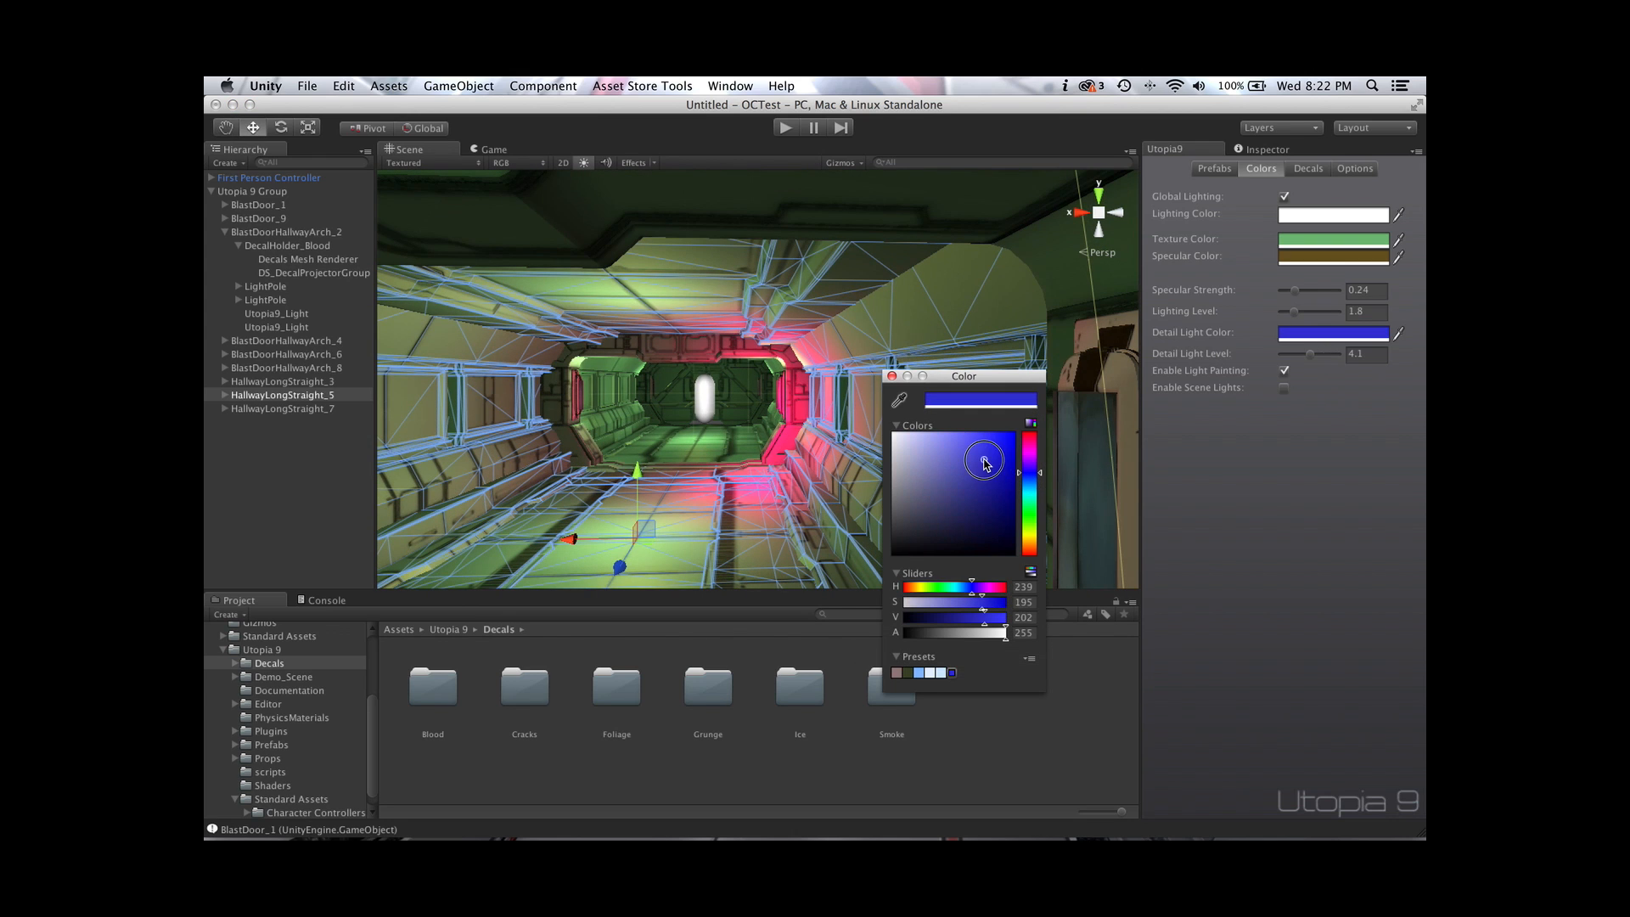
# Paint a blue detail light in the corridor section in front of BlastDoor_1, and disable light painting
pyautogui.click(715, 509)
pyautogui.scroll(5, 684, 461)
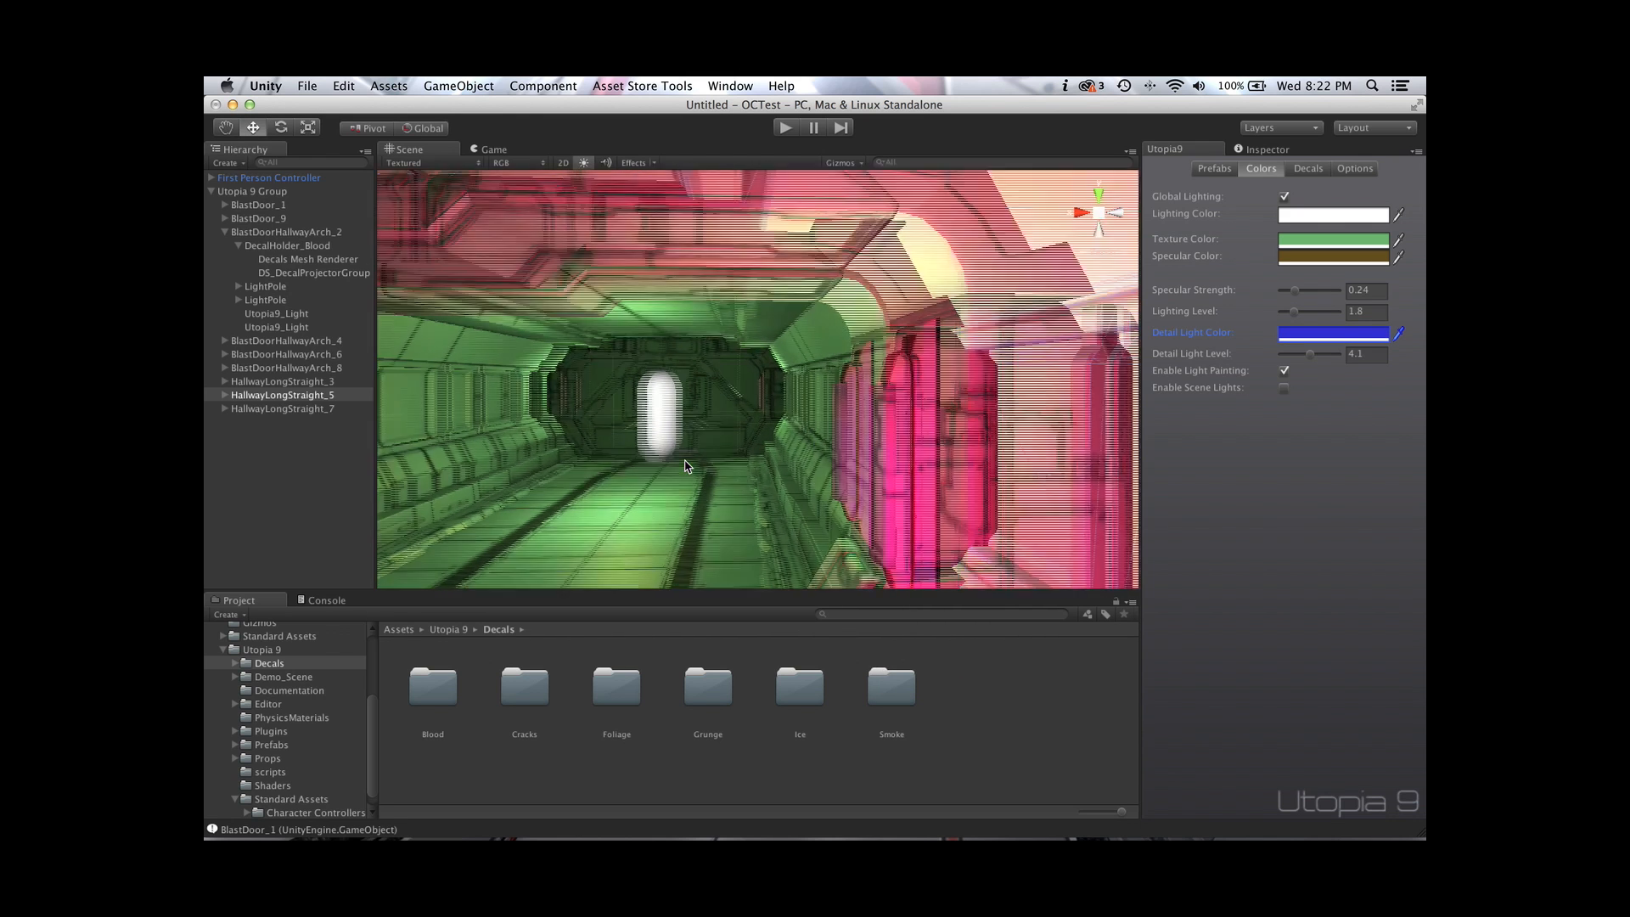
pyautogui.click(703, 409)
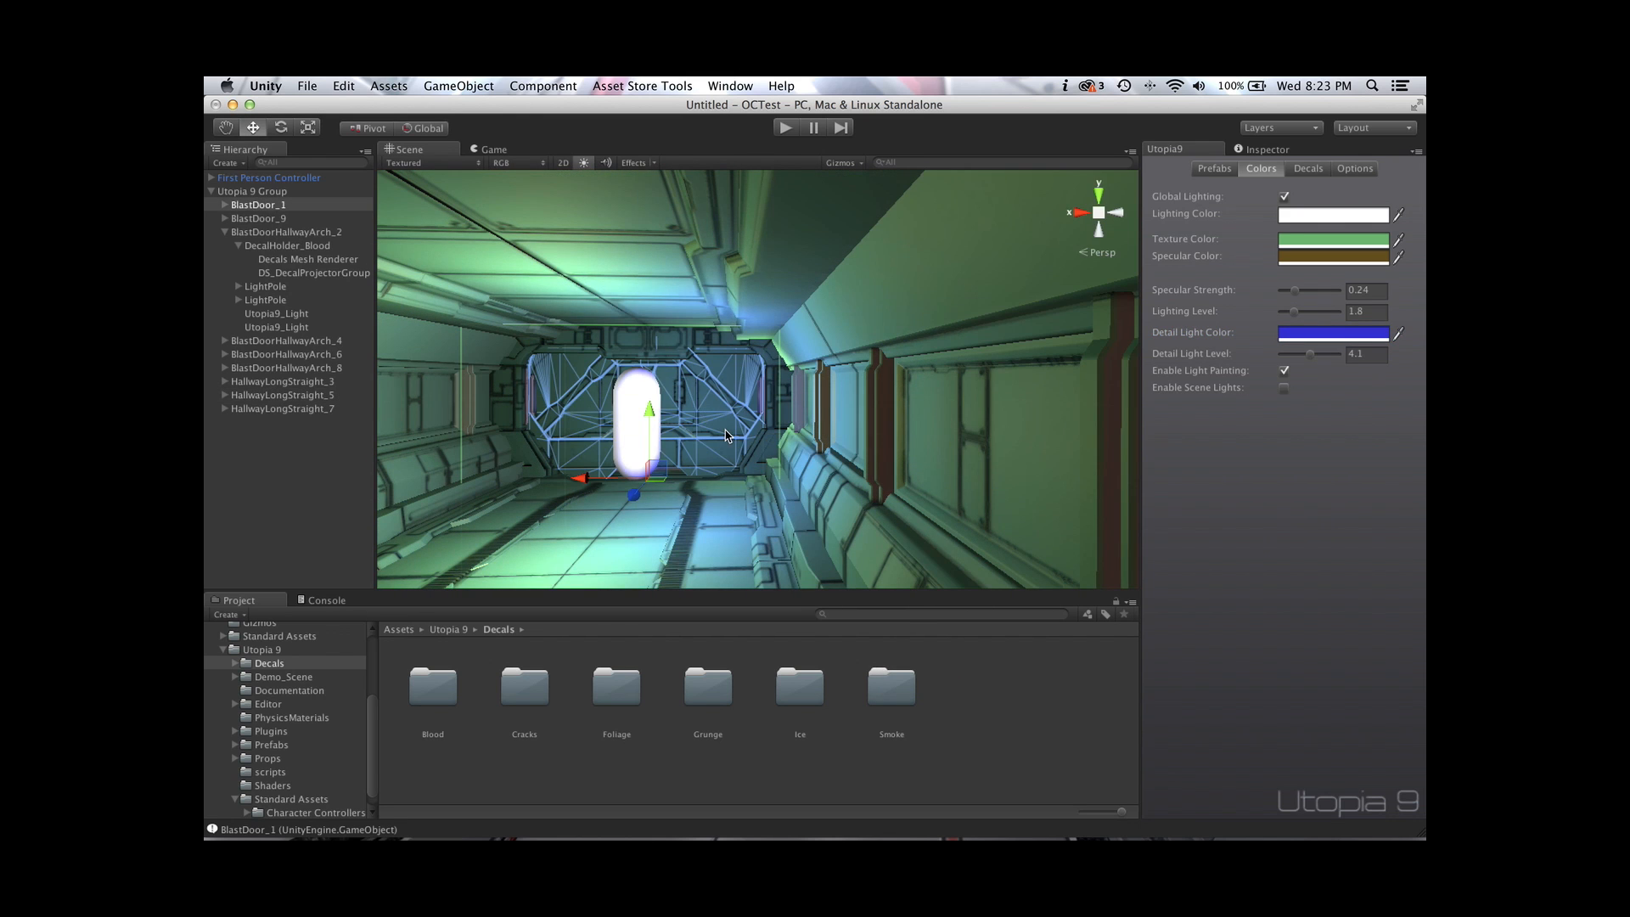
pyautogui.click(1284, 371)
# Enlarge the 3D gizmos in the scene view and examine the light icons near BlastDoor_1
pyautogui.keyDown('alt'); pyautogui.moveTo(750, 365); pyautogui.dragTo(705, 442); pyautogui.keyUp('alt')
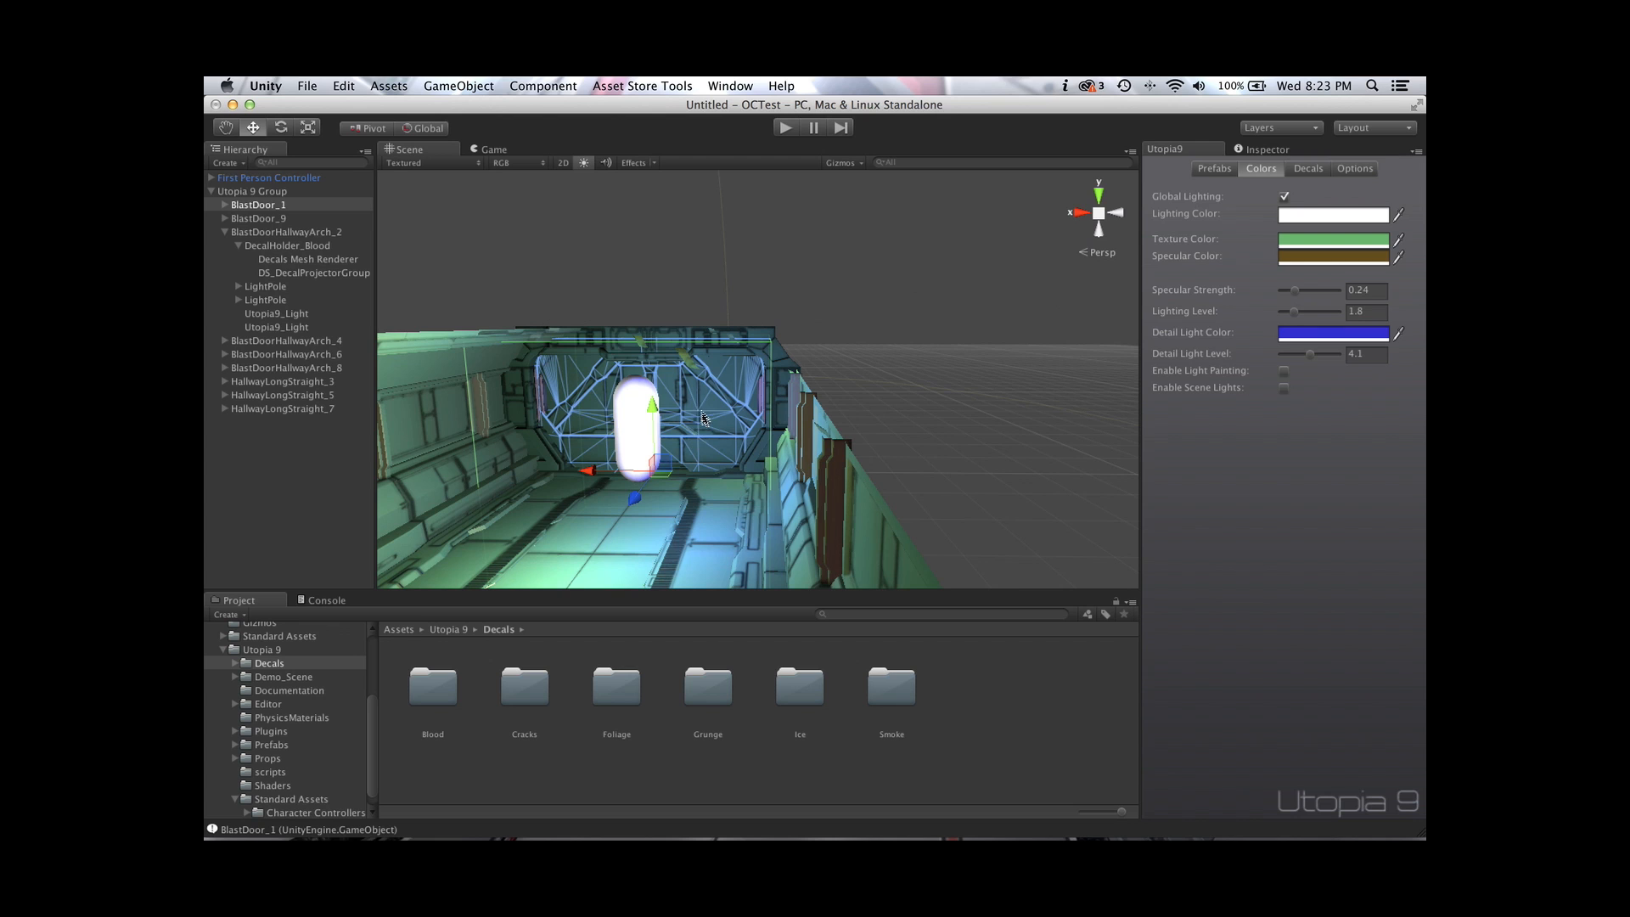
pyautogui.scroll(4, 706, 433)
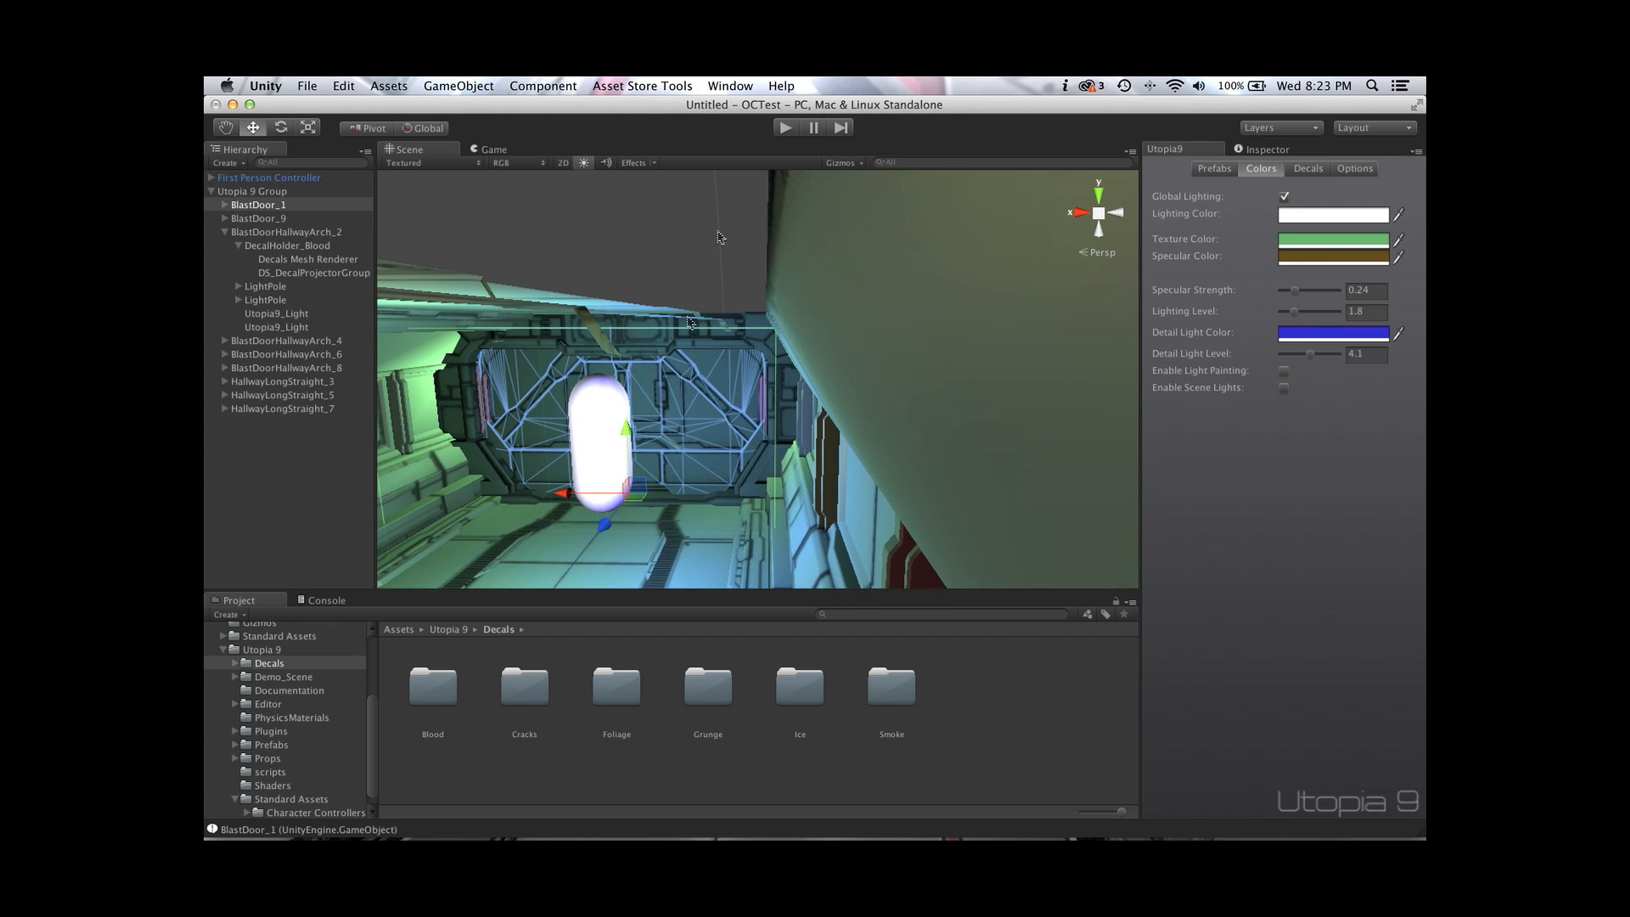
pyautogui.click(843, 162)
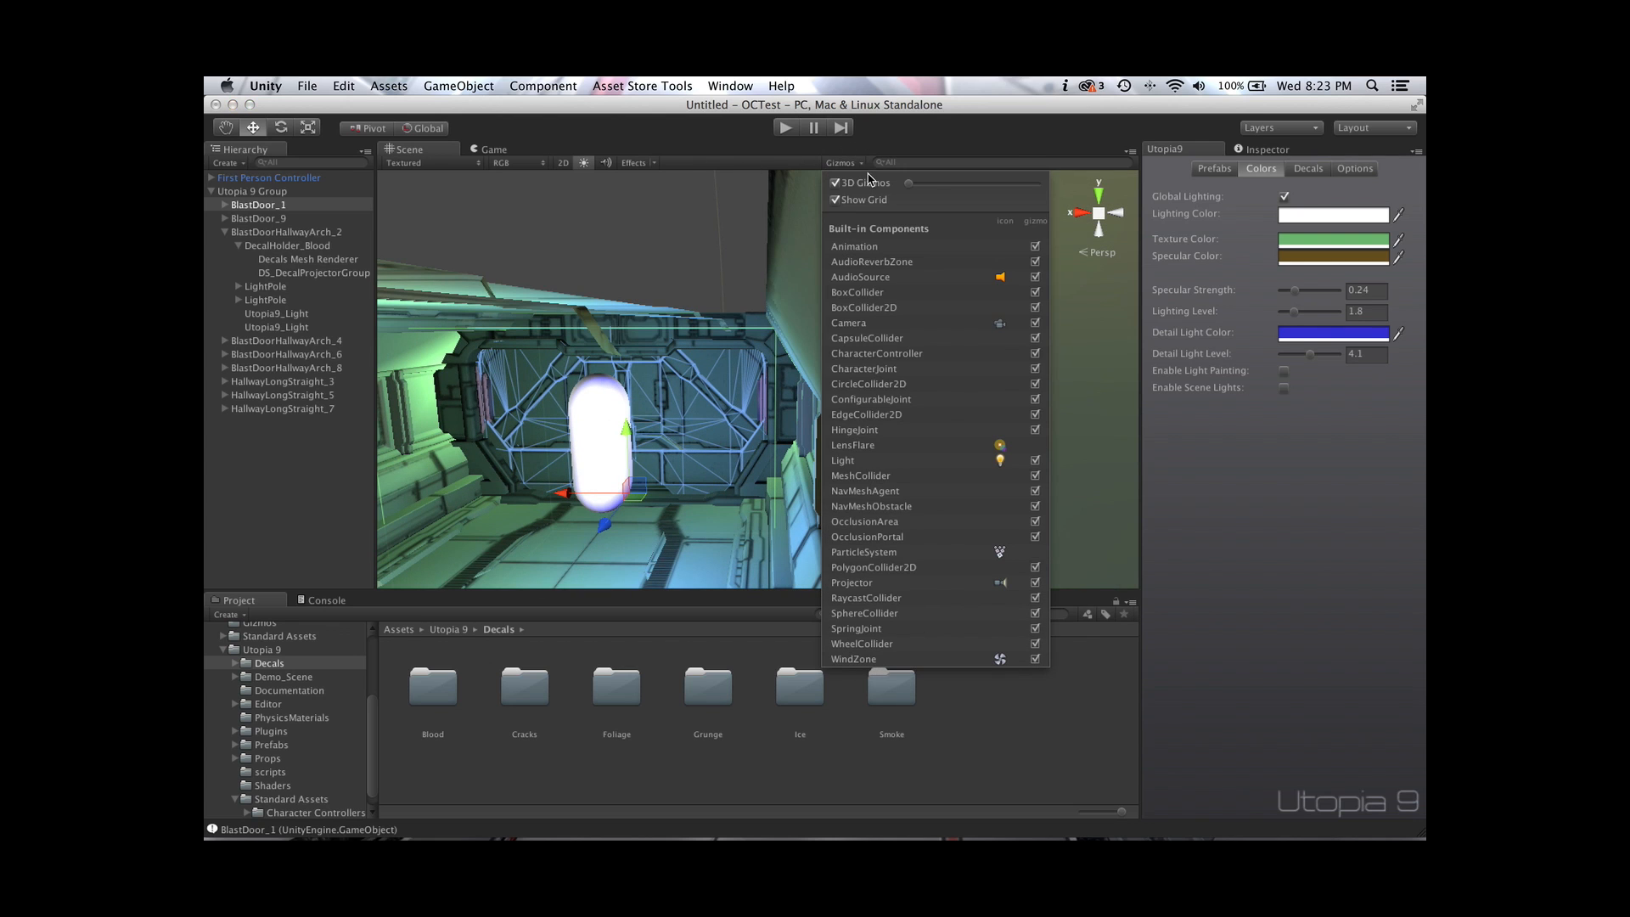
pyautogui.moveTo(926, 185); pyautogui.dragTo(975, 188)
pyautogui.click(1066, 513)
pyautogui.keyDown('alt'); pyautogui.moveTo(1066, 512); pyautogui.dragTo(863, 474); pyautogui.keyUp('alt')
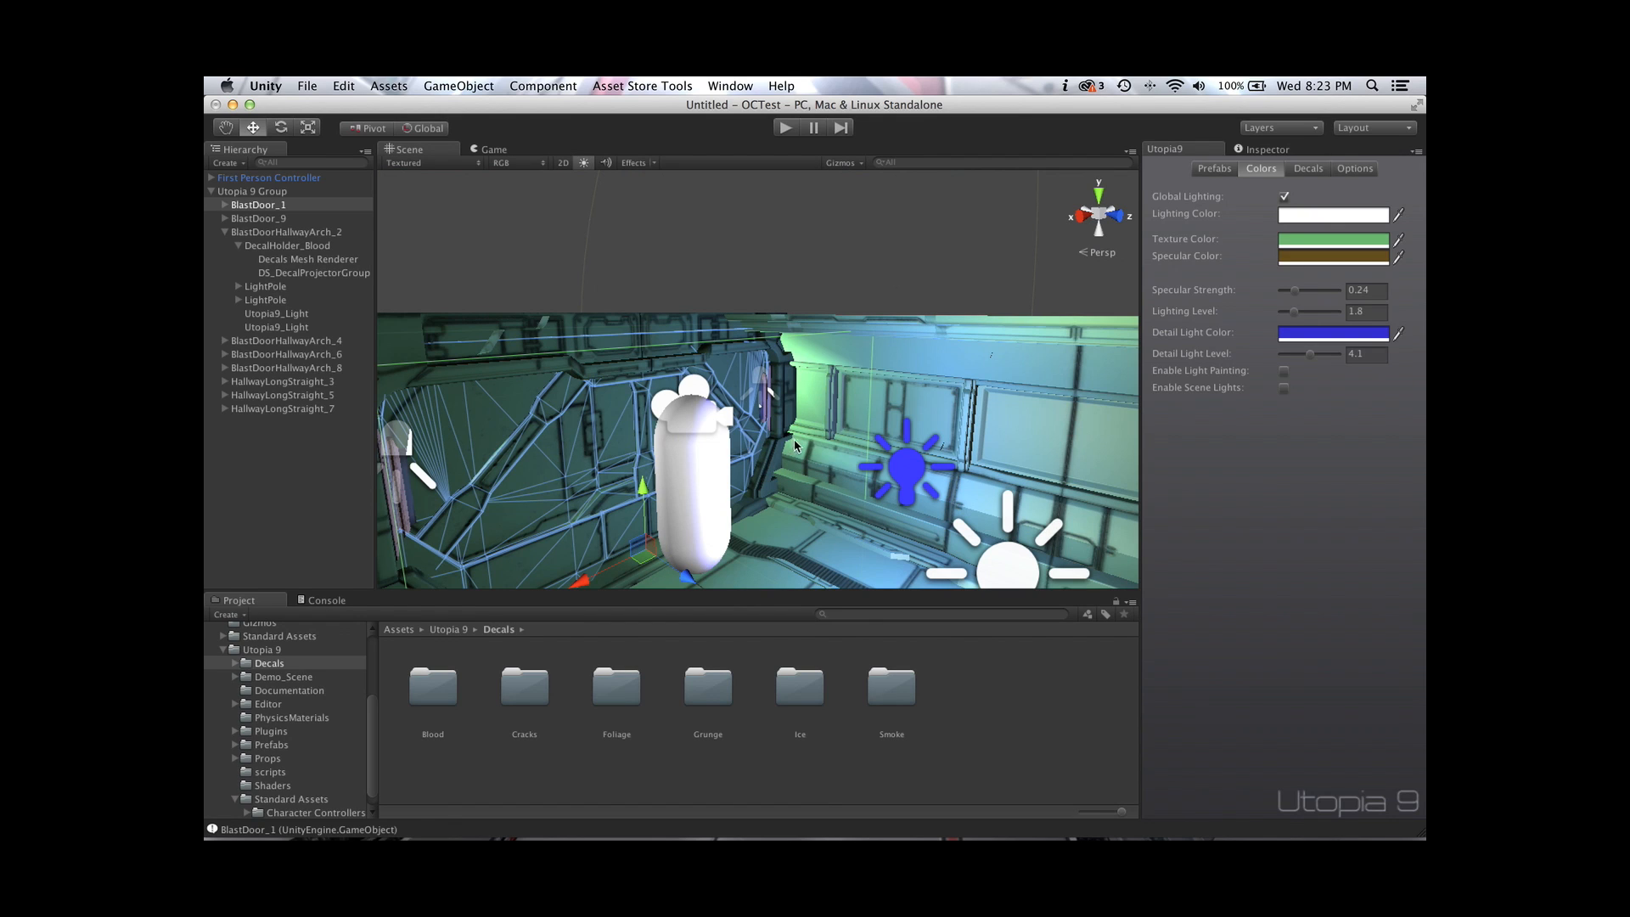
pyautogui.keyDown('alt'); pyautogui.moveTo(731, 433); pyautogui.dragTo(635, 389); pyautogui.keyUp('alt')
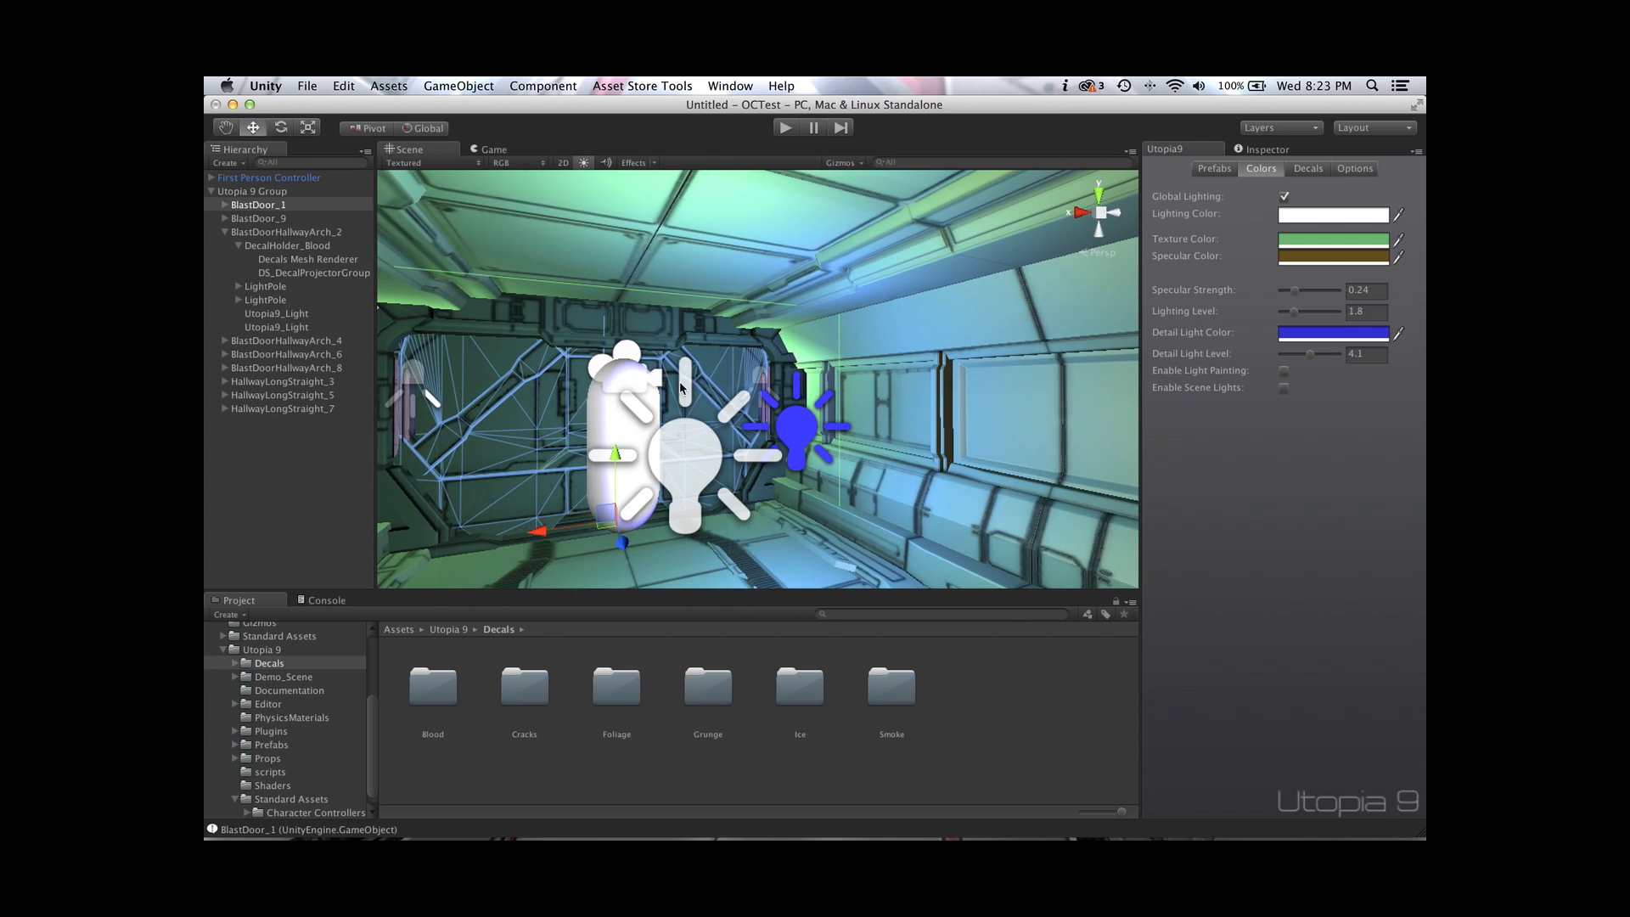
# Select the blue detail light under BlastDoor_1, inspect its Light component settings, and return to the Utopia9 color settings
pyautogui.click(1266, 151)
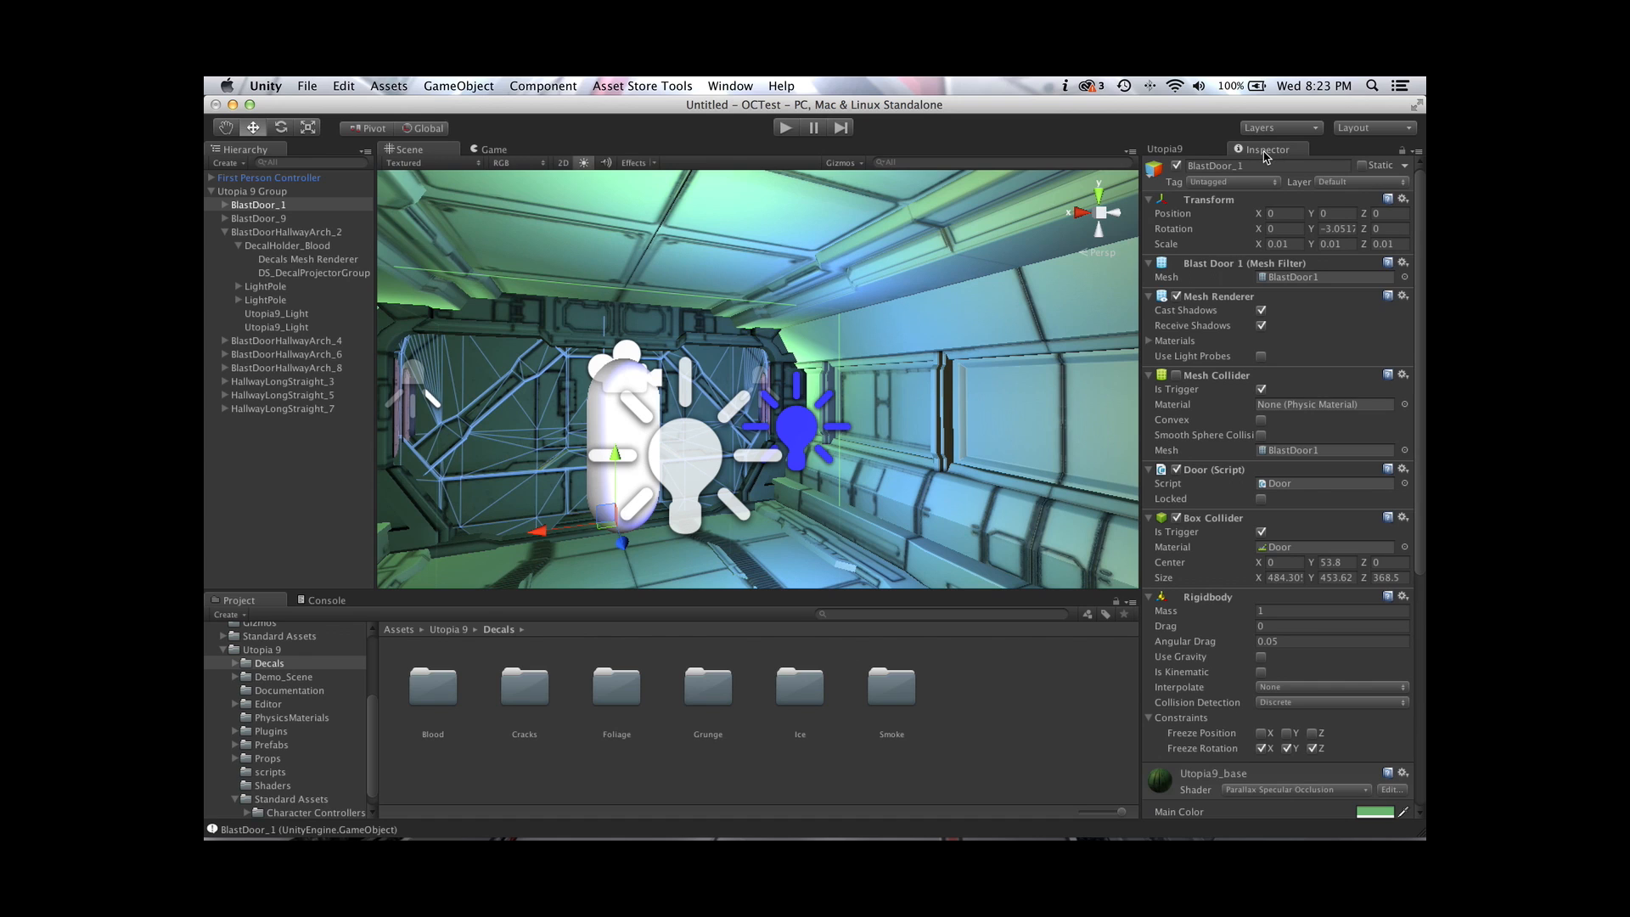
pyautogui.click(801, 432)
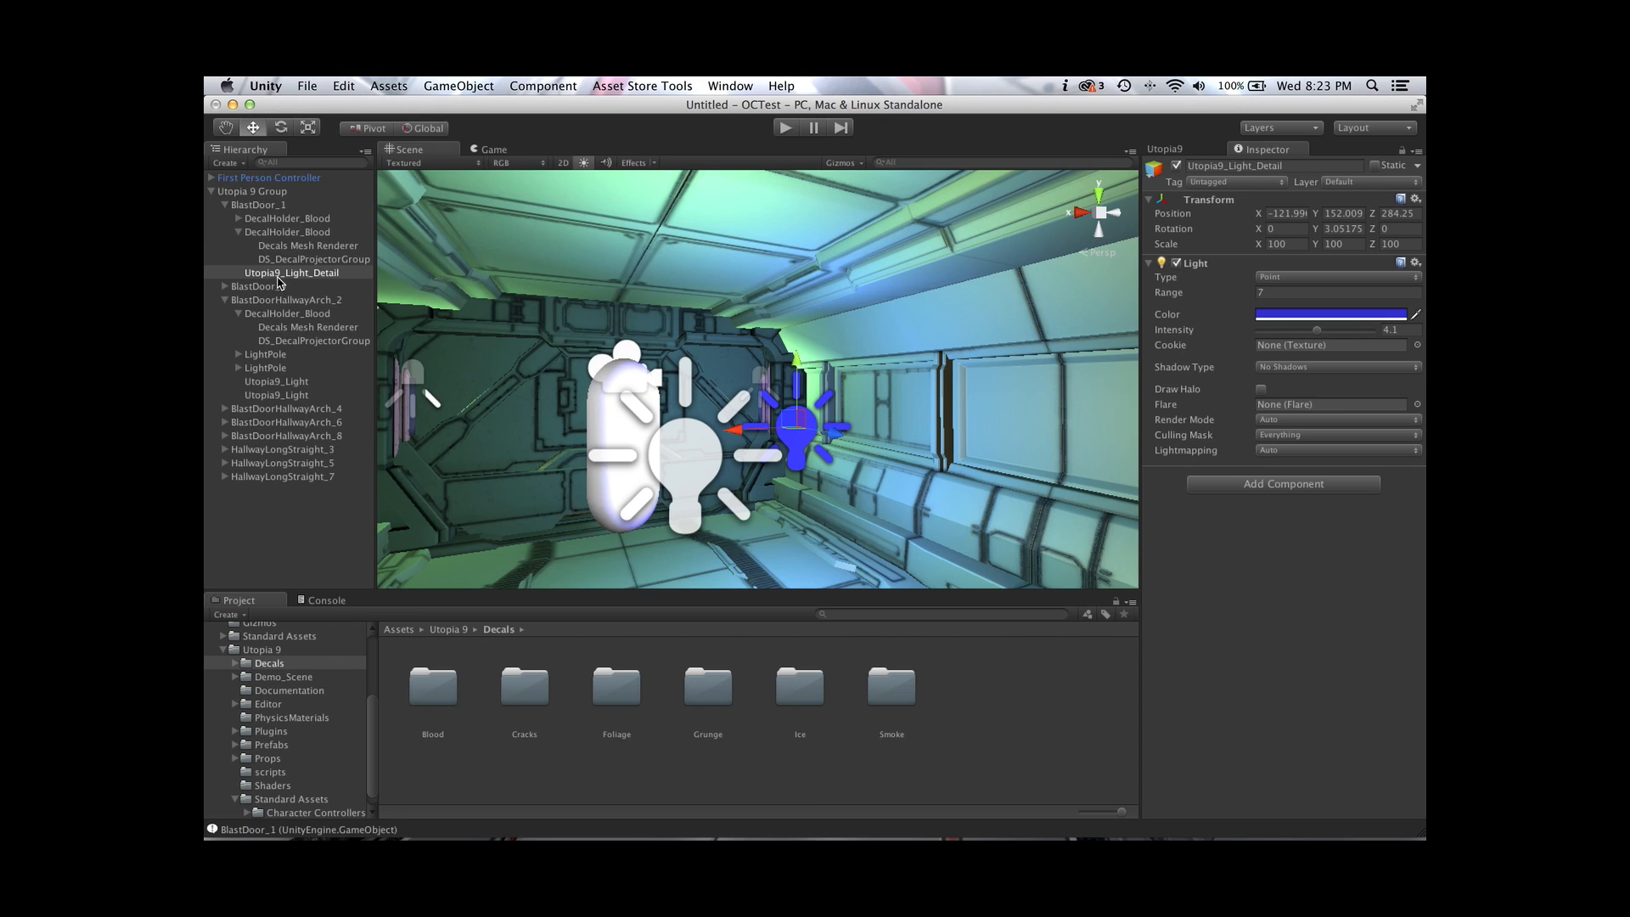
pyautogui.click(239, 232)
pyautogui.click(280, 246)
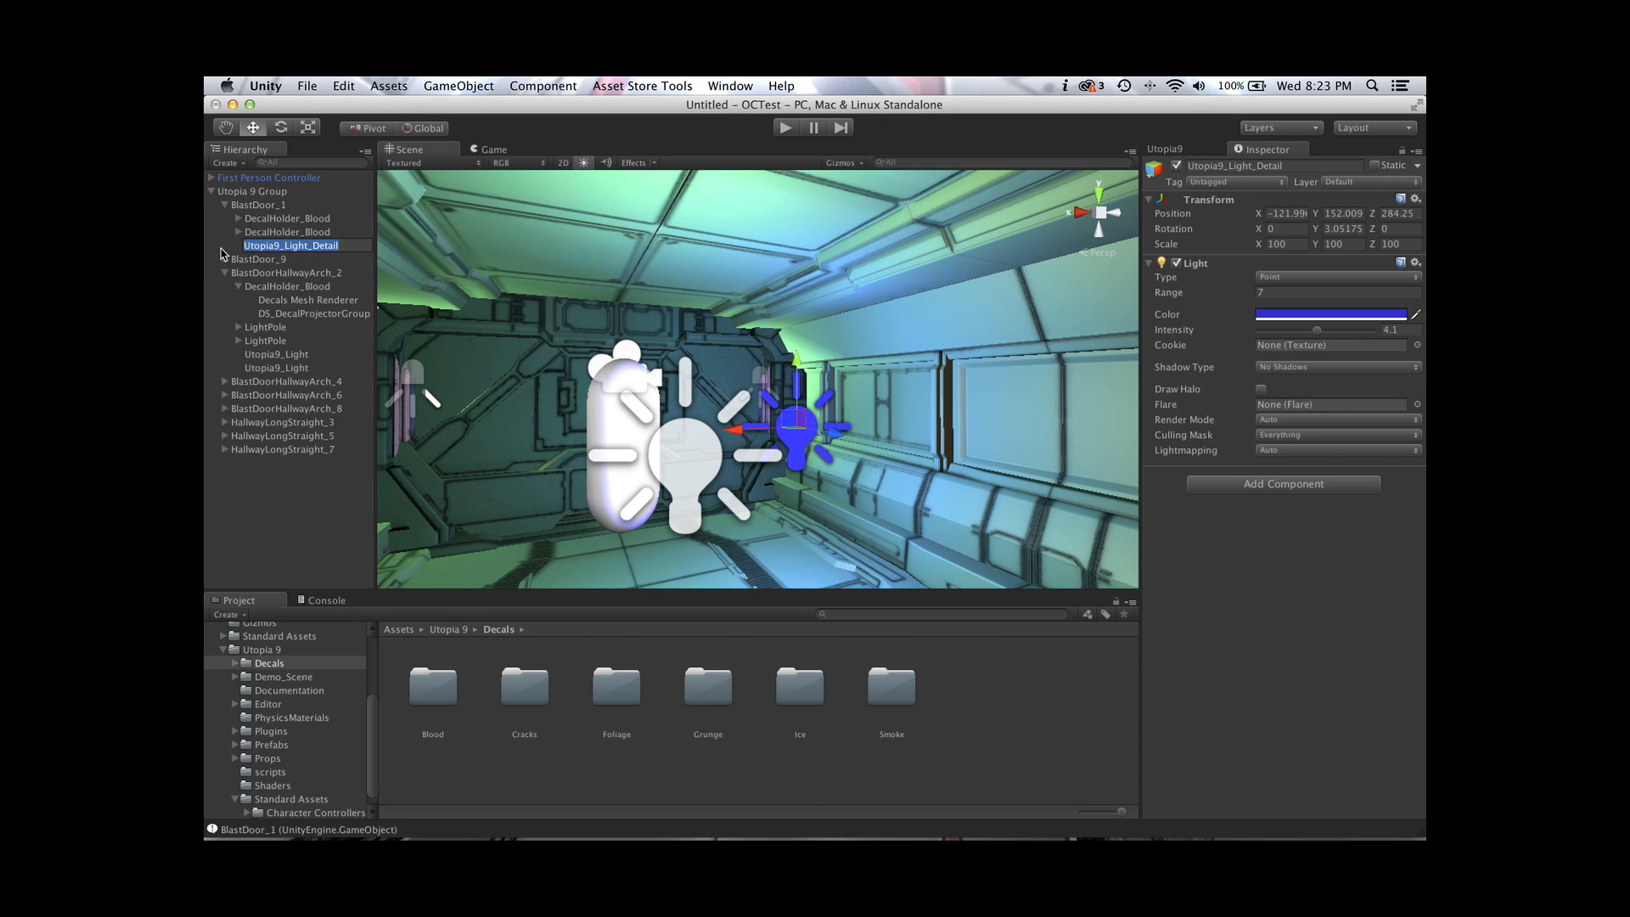
pyautogui.click(1292, 522)
pyautogui.click(1189, 151)
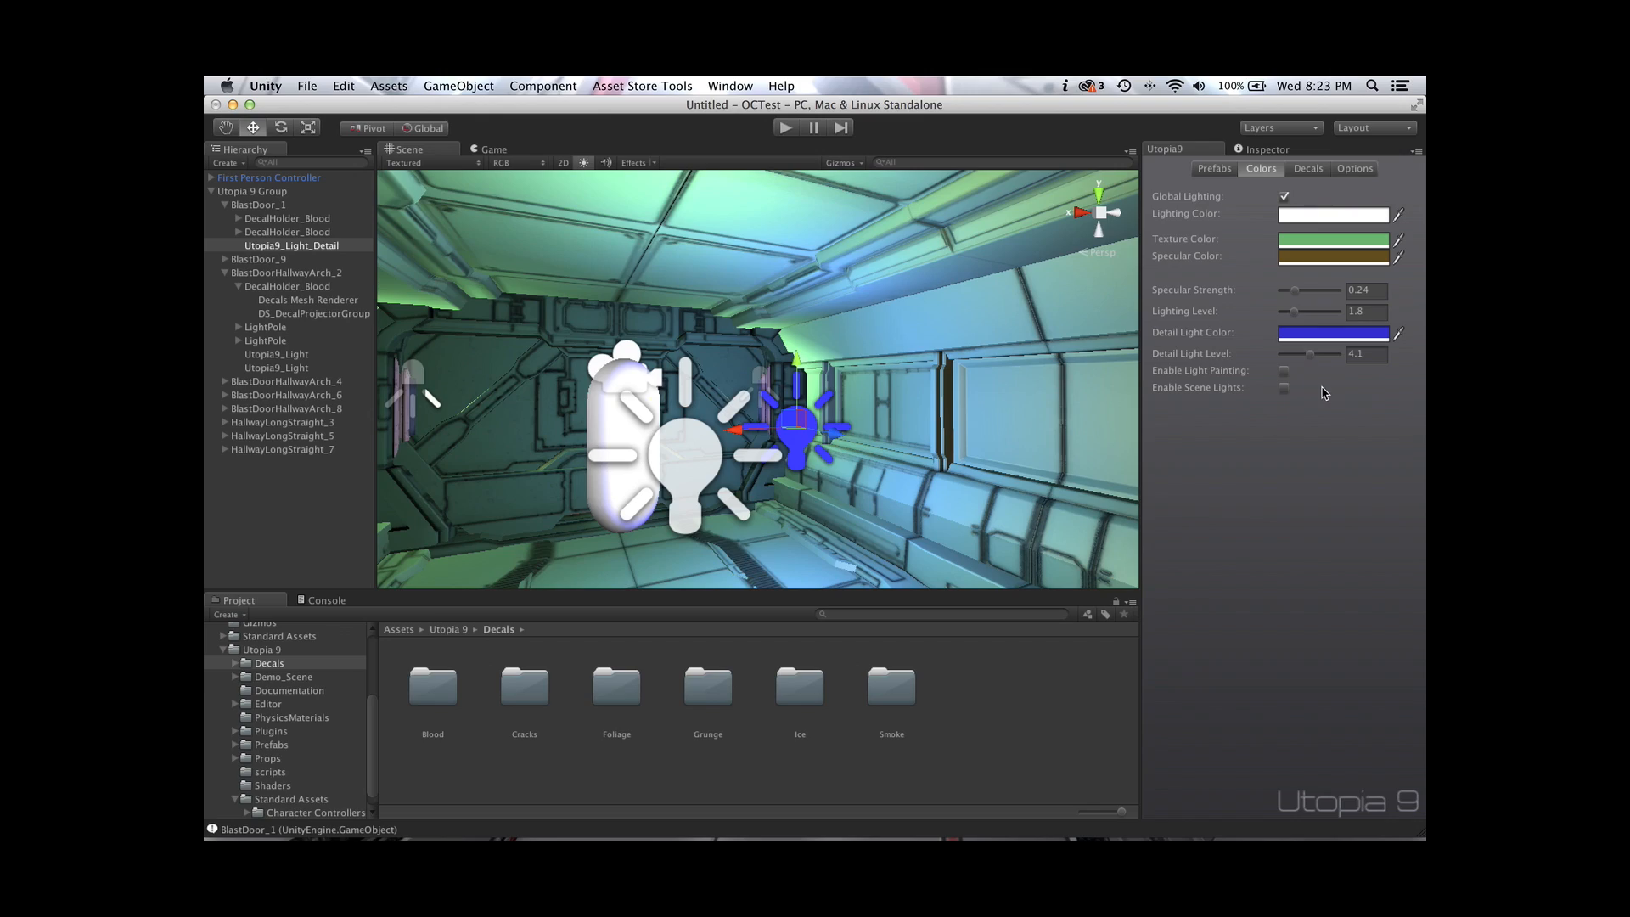
# Set up decal painting with the Blood pack at a decal scale of 2.21, enabling decal painting and random rotation
pyautogui.scroll(-10, 946, 436)
pyautogui.keyDown('alt'); pyautogui.moveTo(947, 435); pyautogui.dragTo(1027, 433); pyautogui.keyUp('alt')
pyautogui.keyDown('alt'); pyautogui.moveTo(999, 374); pyautogui.dragTo(991, 362); pyautogui.keyUp('alt')
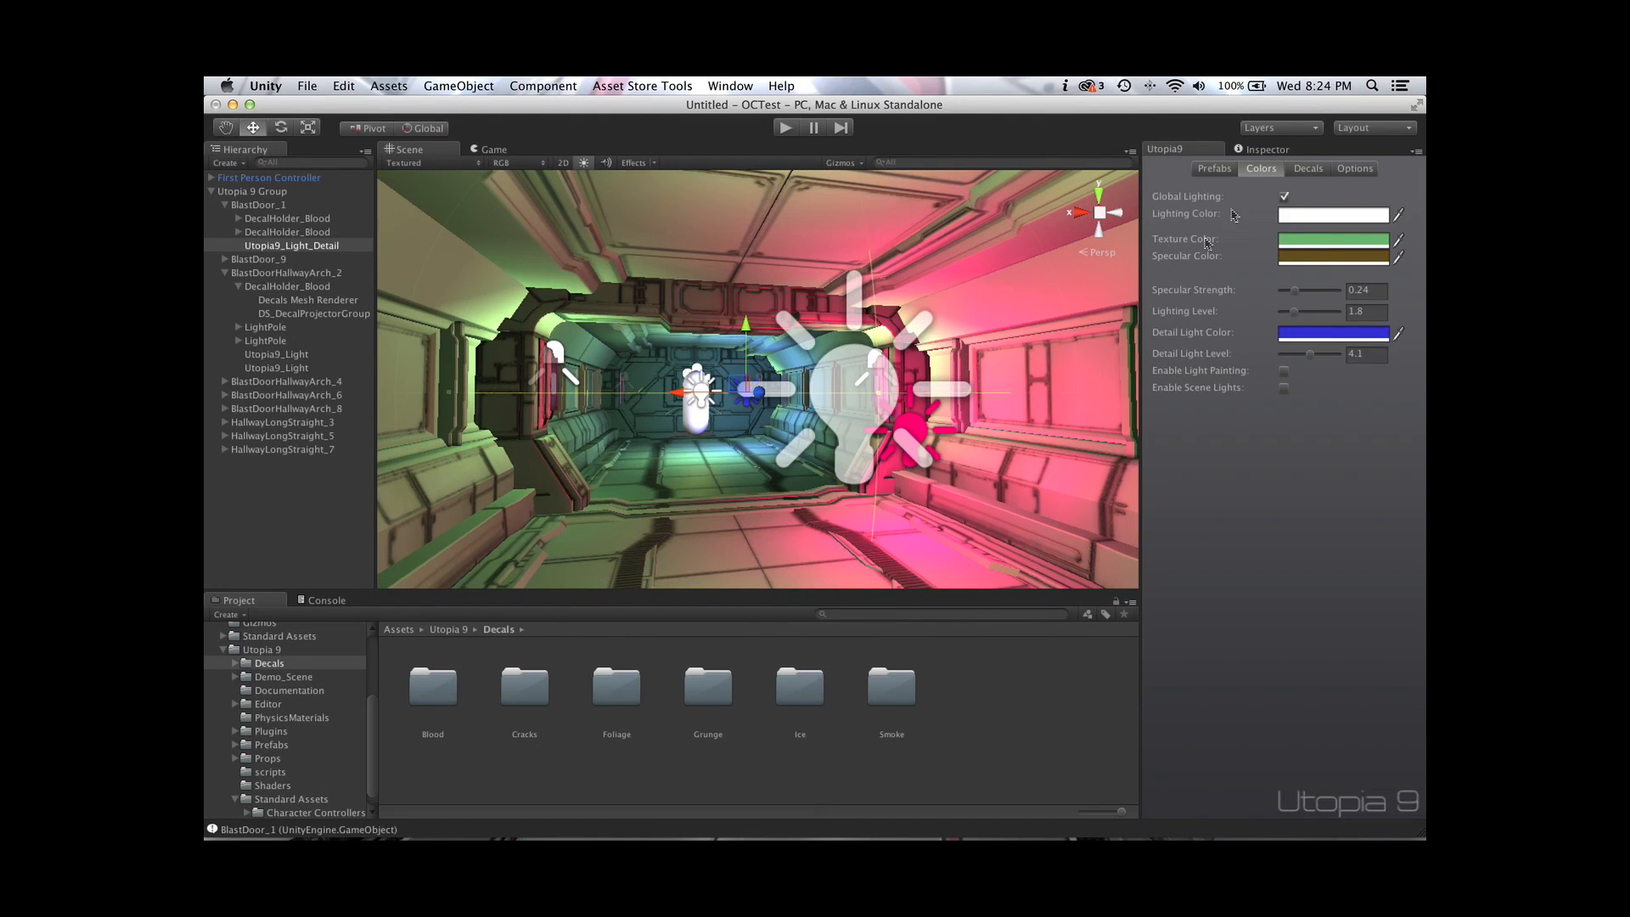
pyautogui.click(1314, 169)
pyautogui.click(1299, 196)
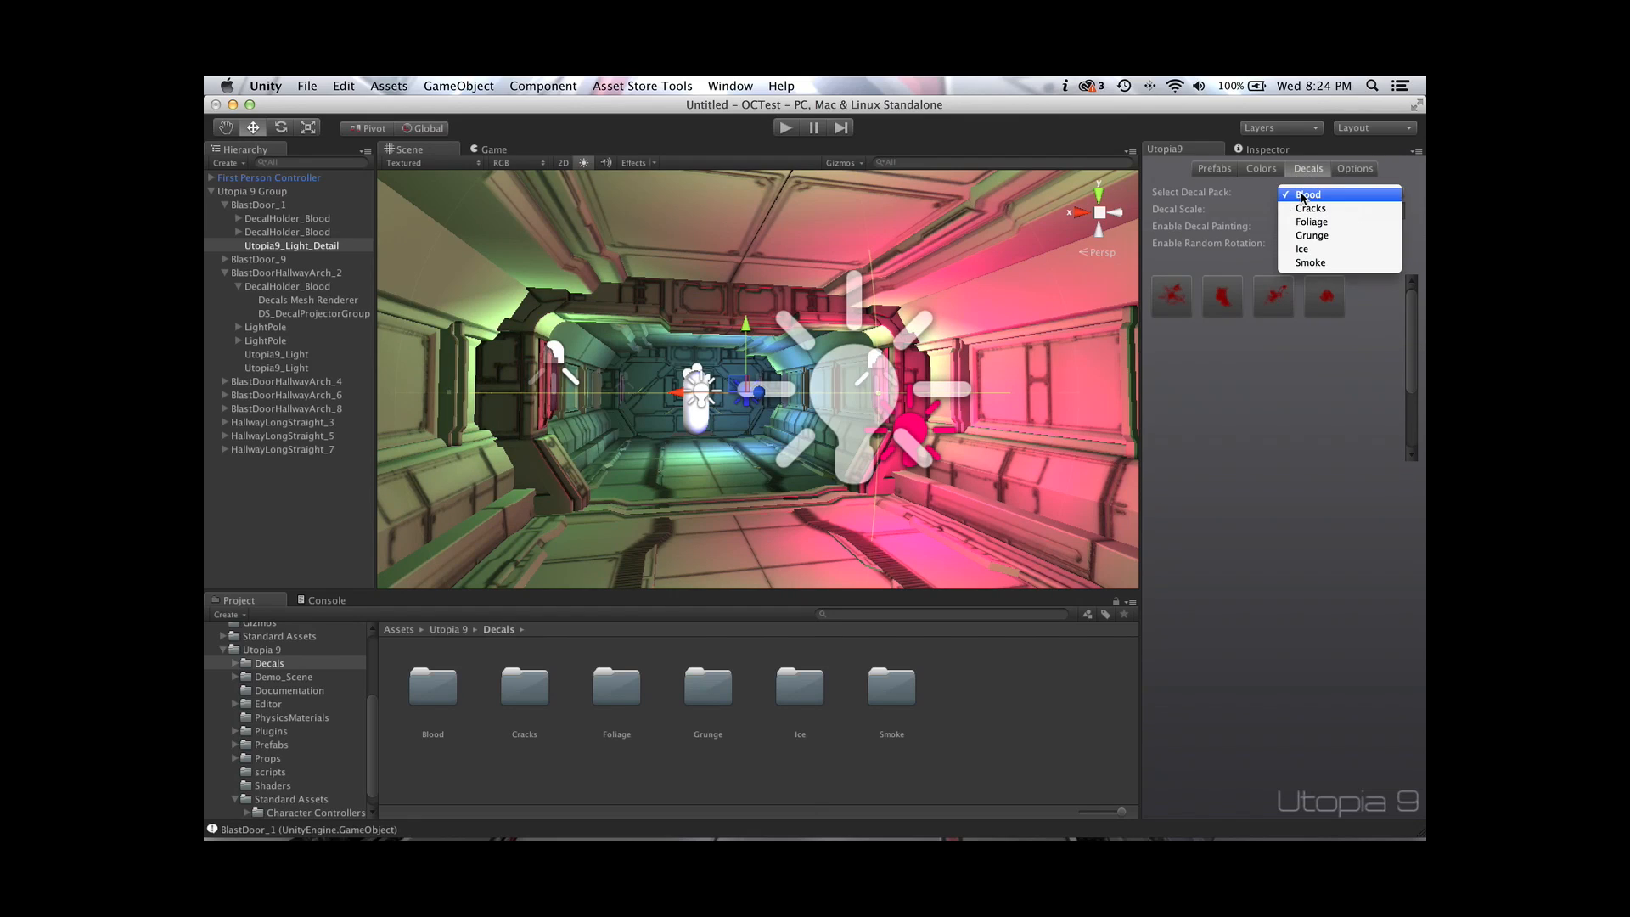
pyautogui.click(1307, 195)
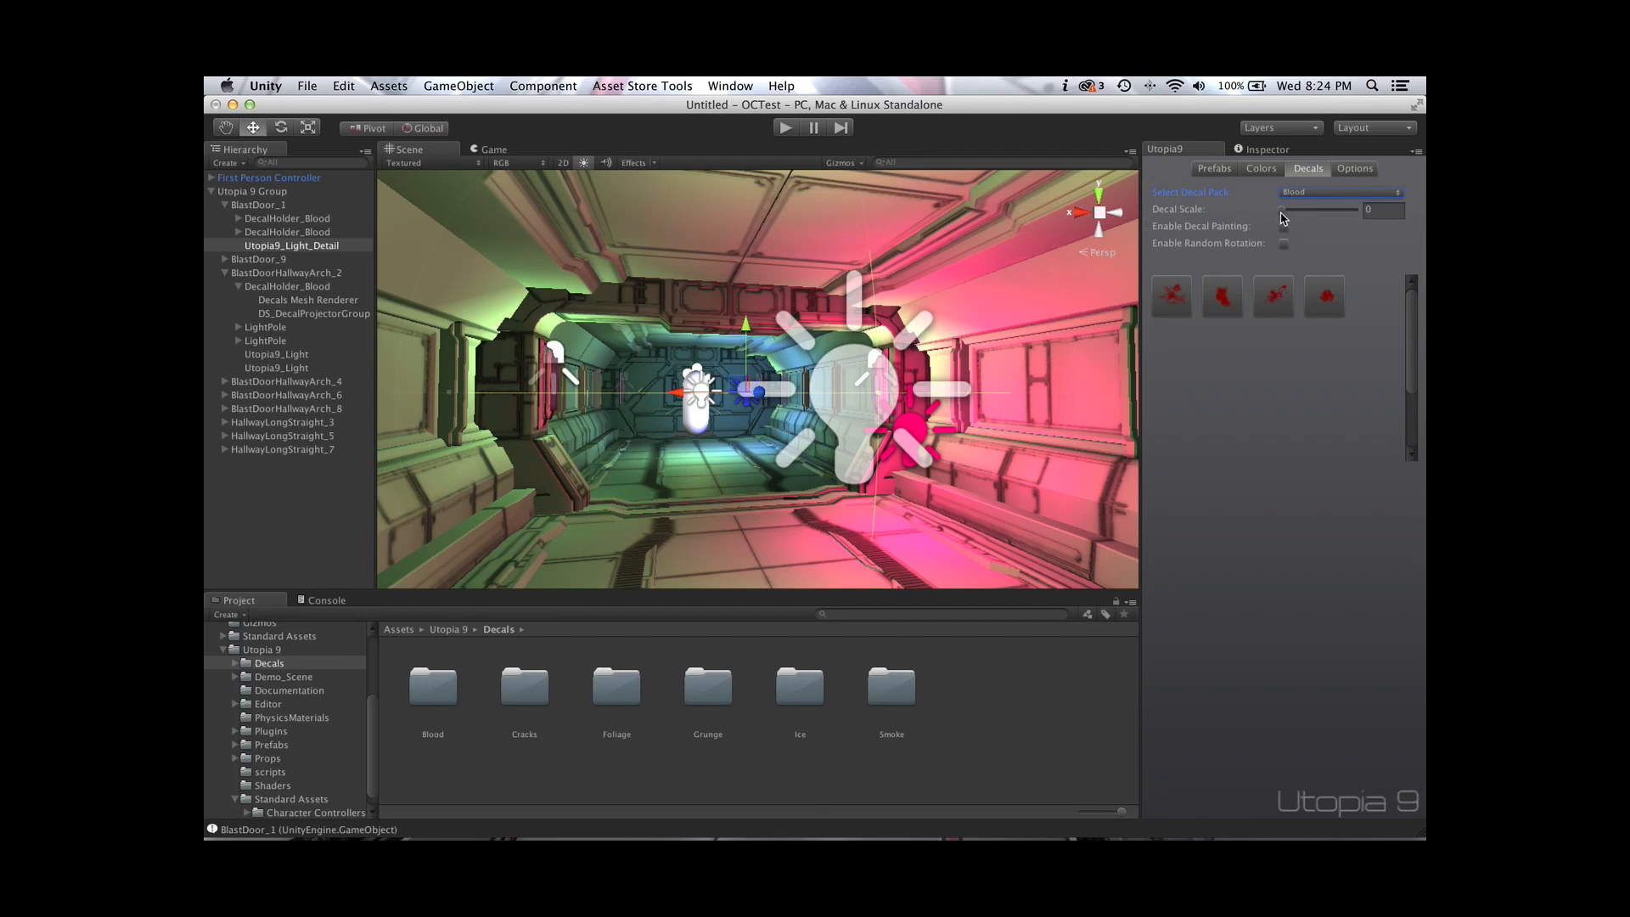
pyautogui.moveTo(1283, 212); pyautogui.dragTo(1323, 217)
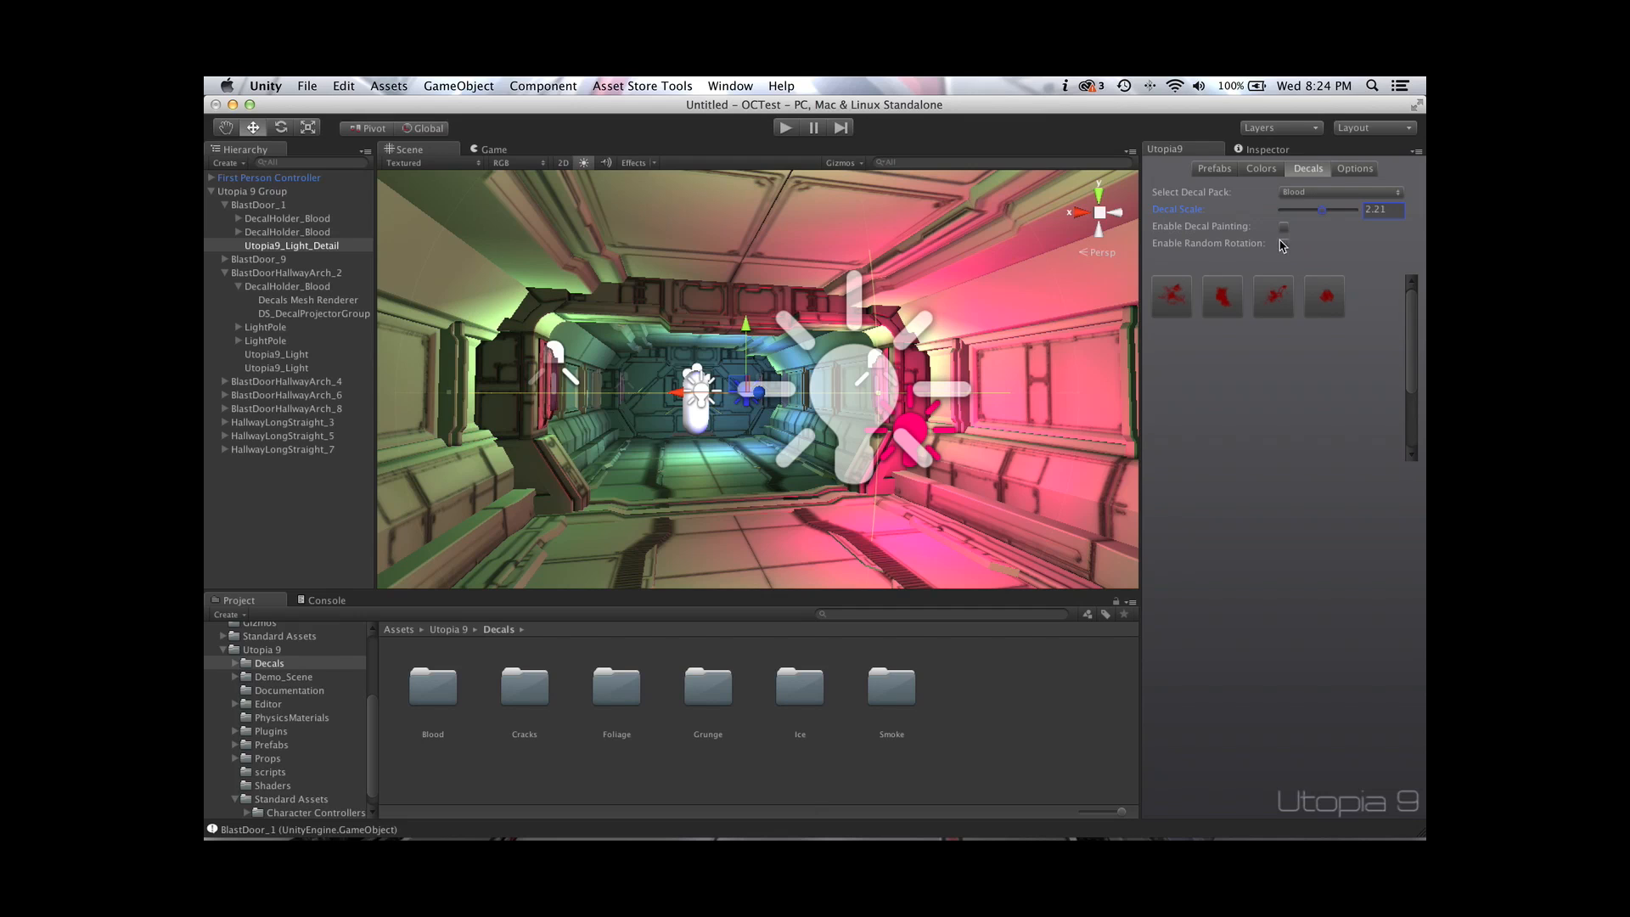
pyautogui.click(1284, 229)
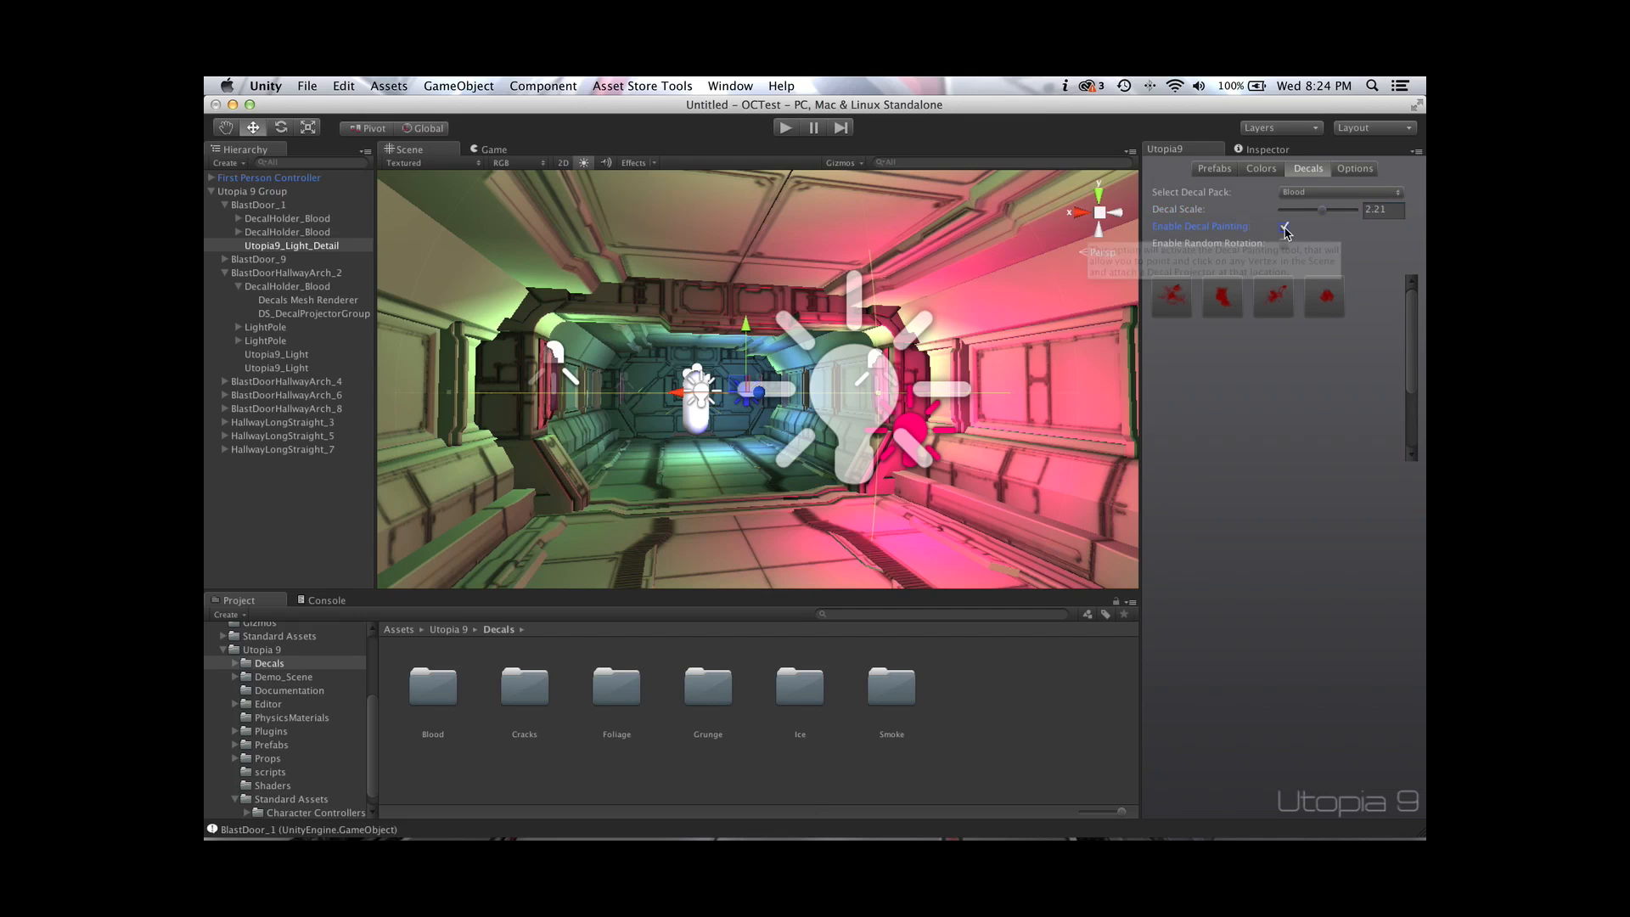
pyautogui.click(1284, 243)
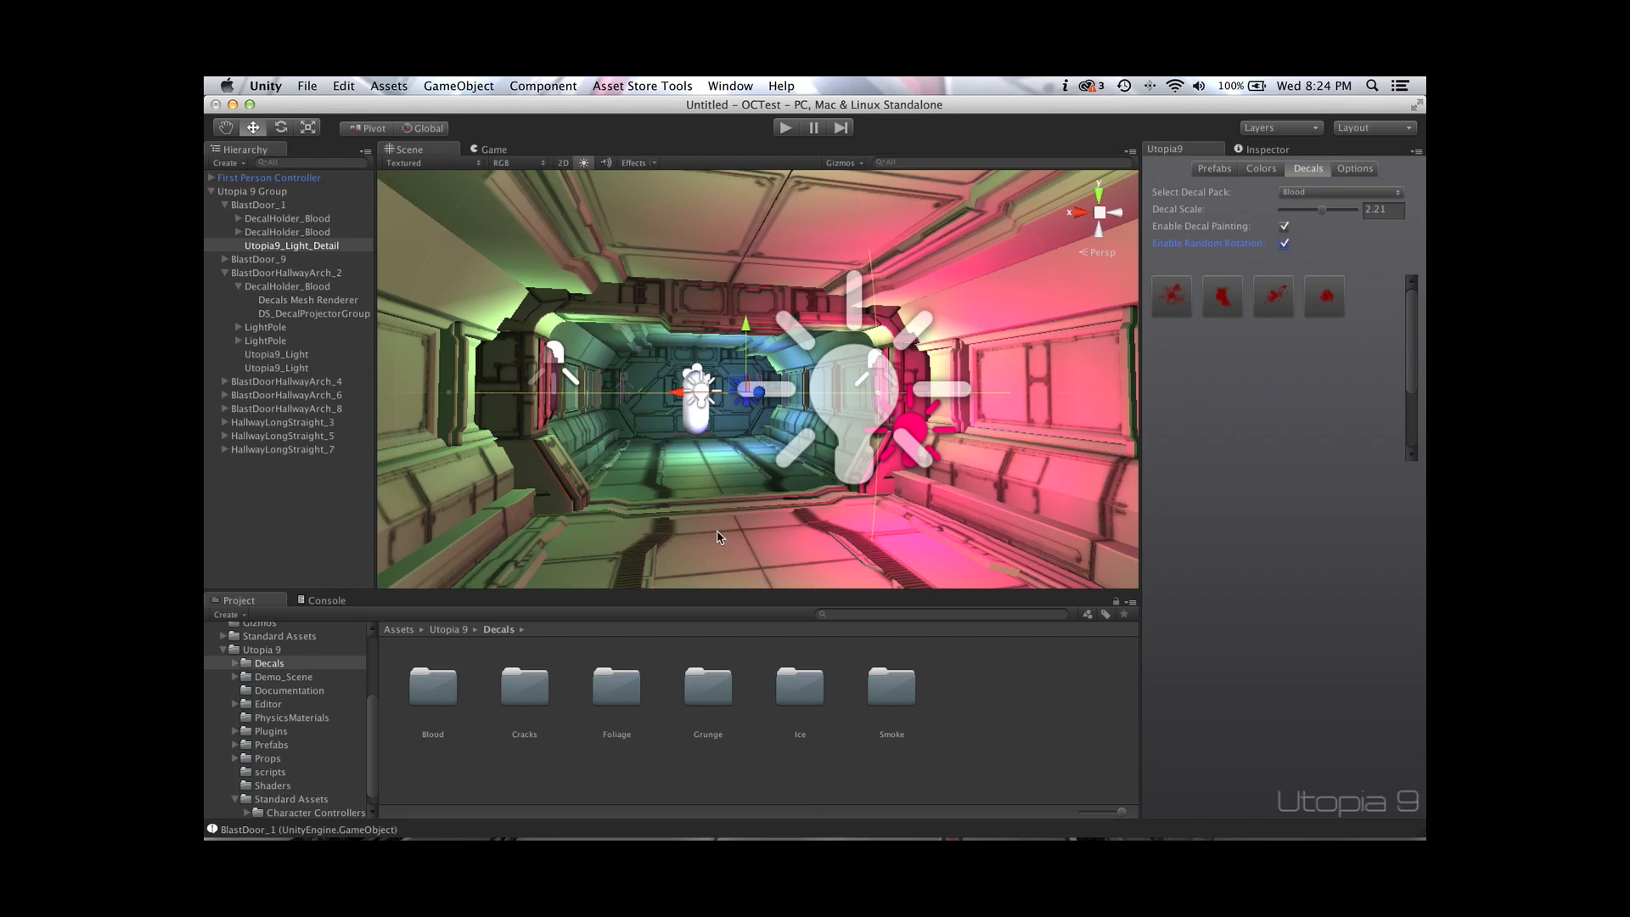
# Paint six randomly rotated blood decals across the floor of HallwayLongStraight_5
pyautogui.moveTo(727, 504); pyautogui.dragTo(585, 748, button='right')
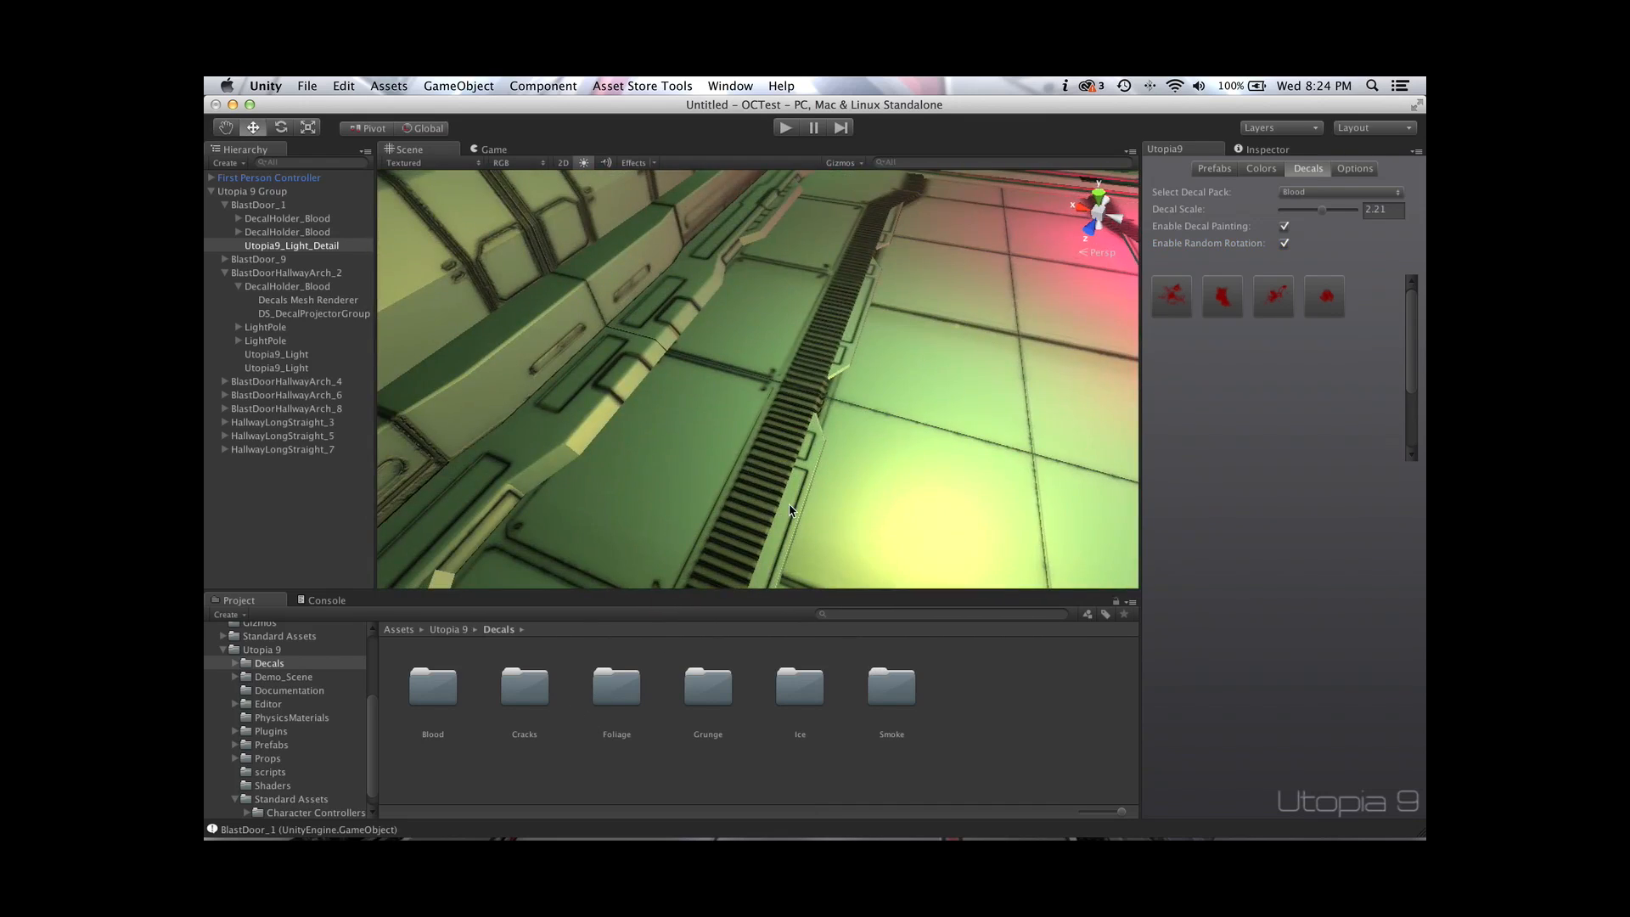
pyautogui.scroll(-5, 789, 506)
pyautogui.scroll(5, 788, 505)
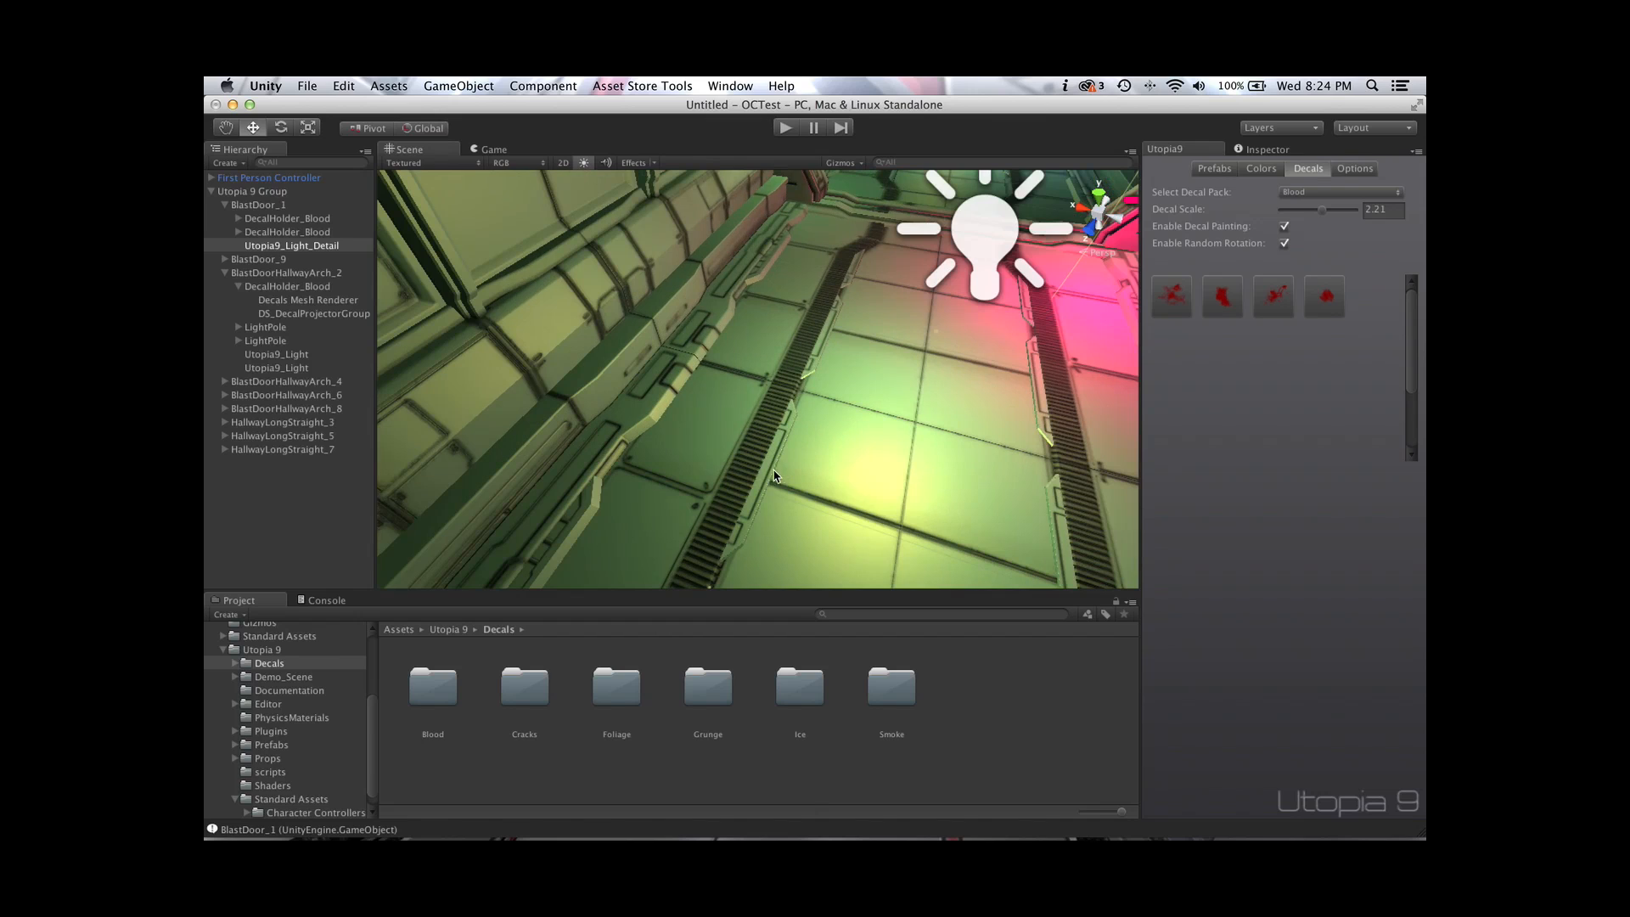
pyautogui.click(853, 458)
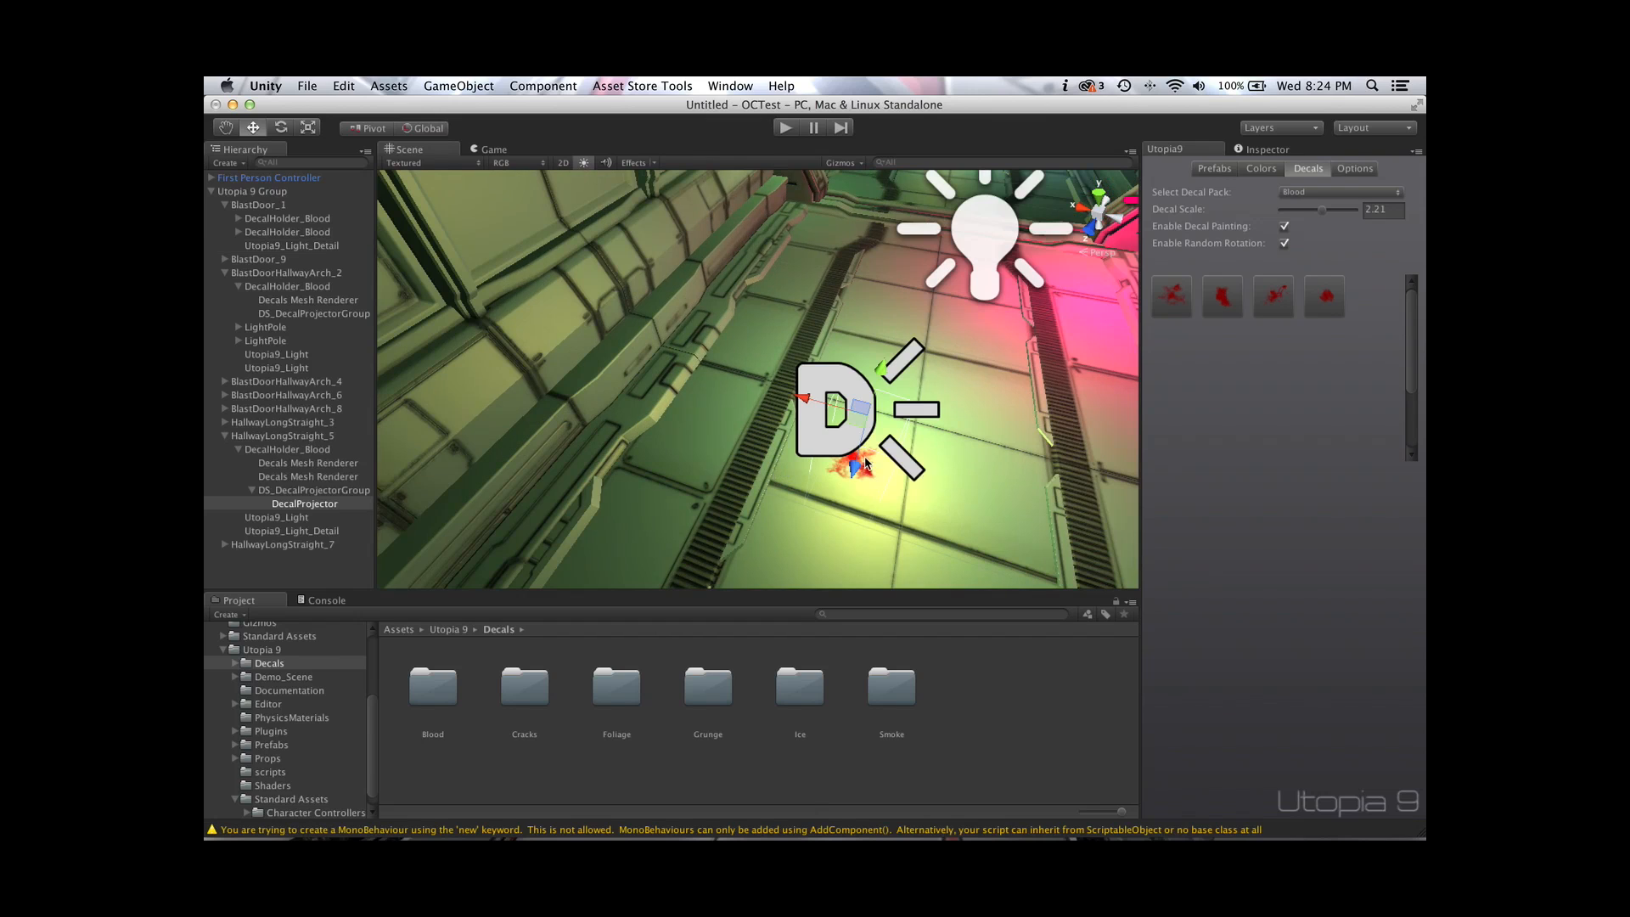
pyautogui.click(978, 494)
pyautogui.click(961, 337)
pyautogui.click(758, 349)
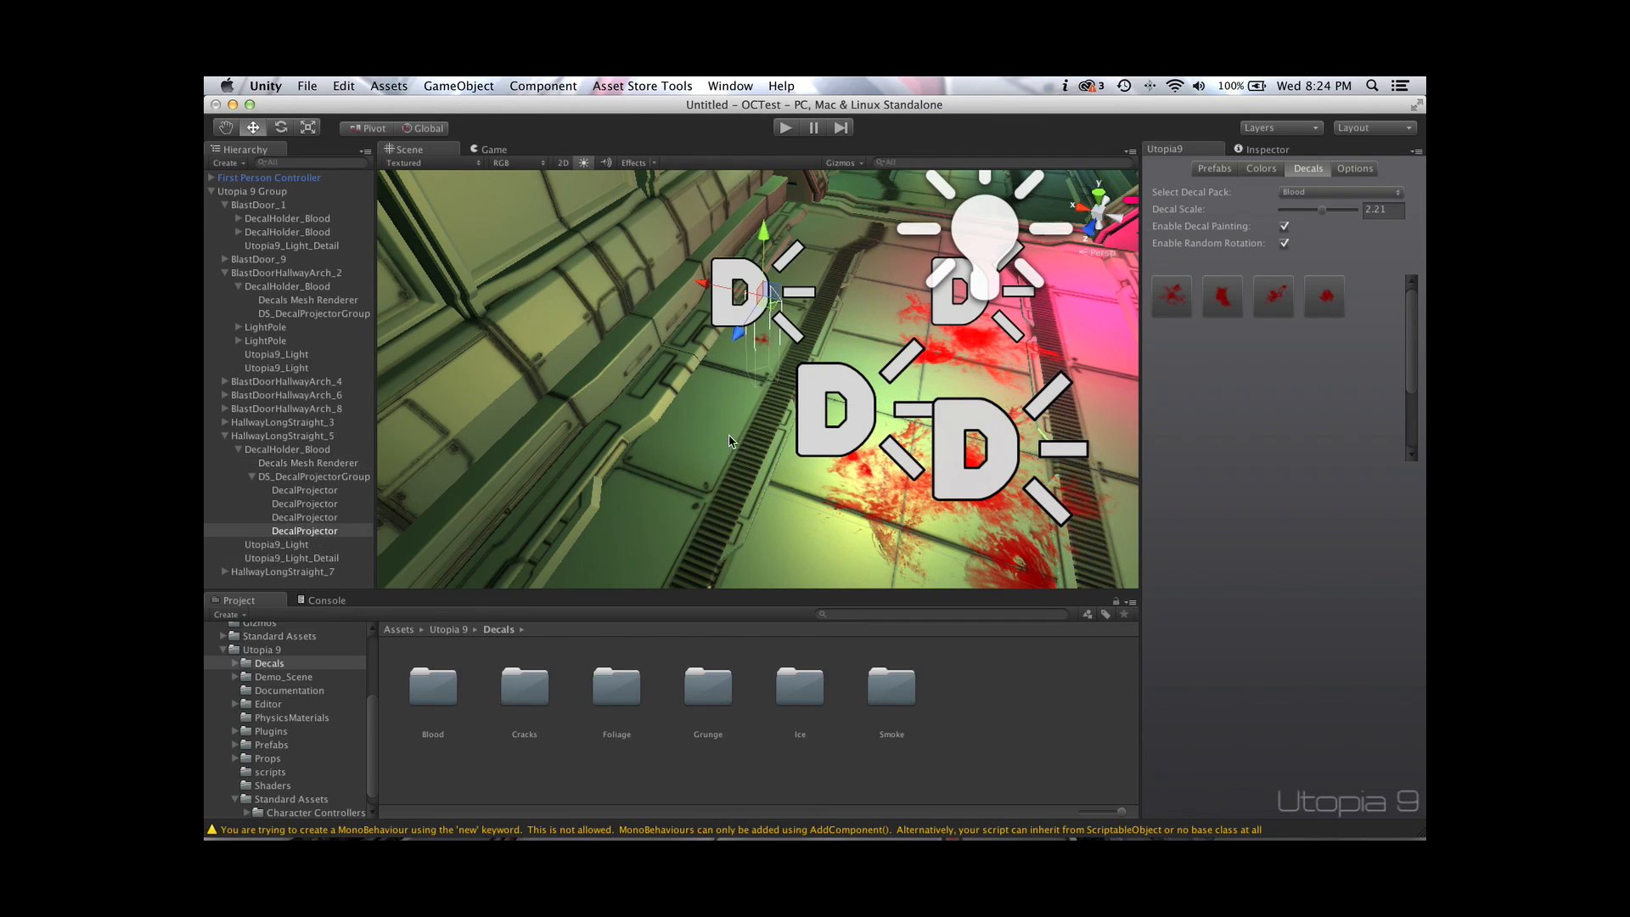
pyautogui.click(708, 478)
pyautogui.click(825, 543)
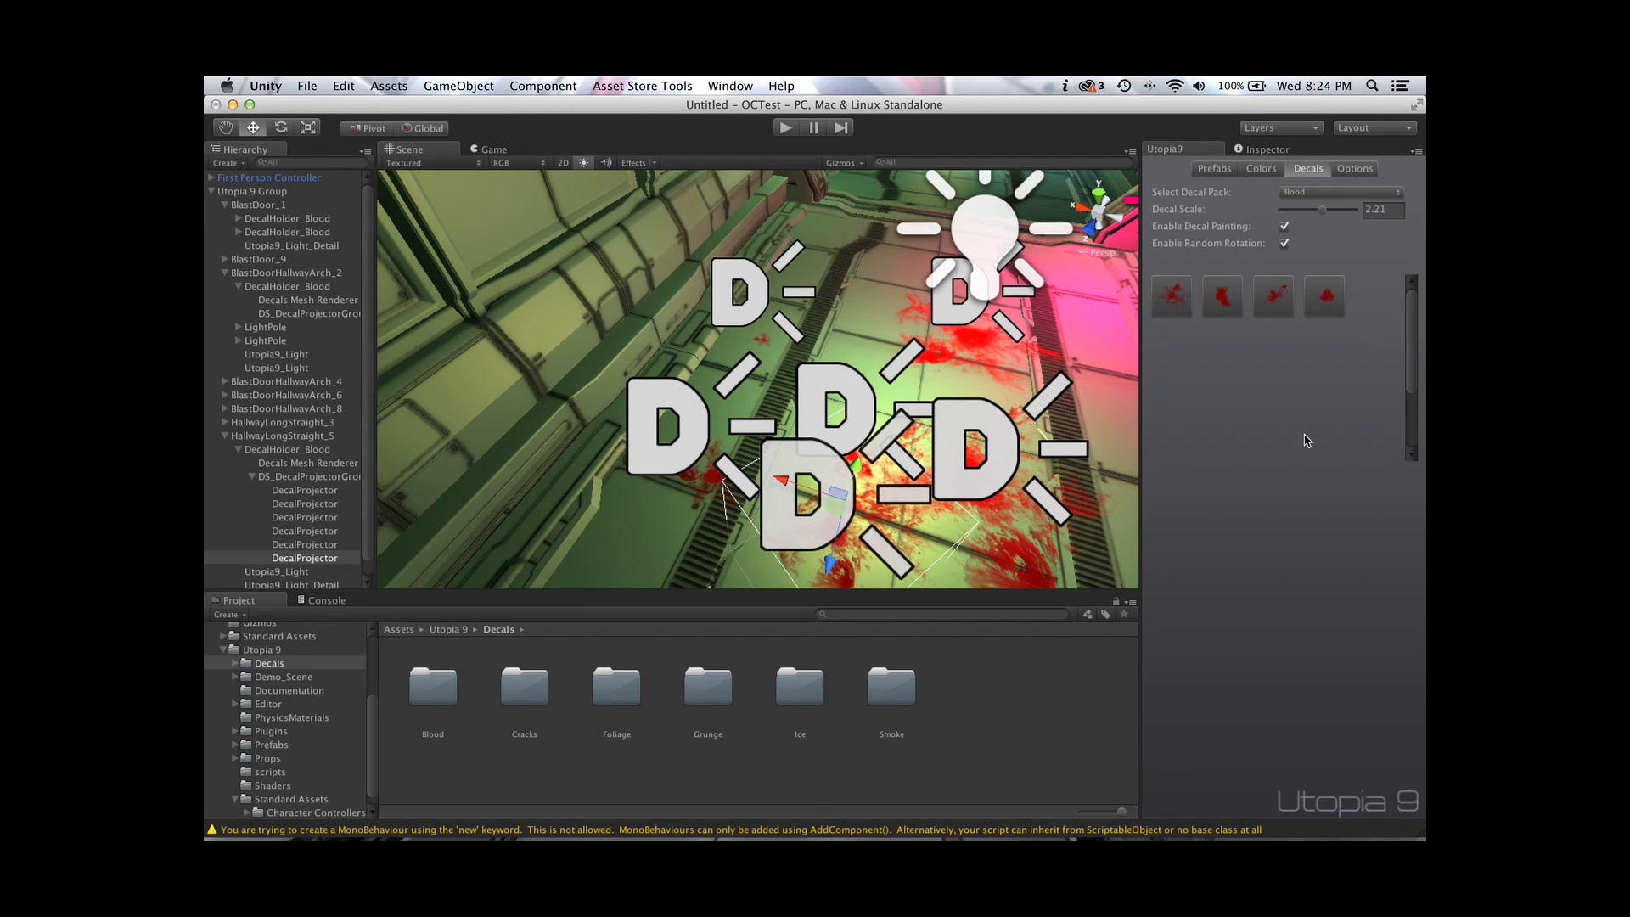
# Shrink the 3D gizmos in the scene view so the decal icons no longer cover the painted blood
pyautogui.click(854, 163)
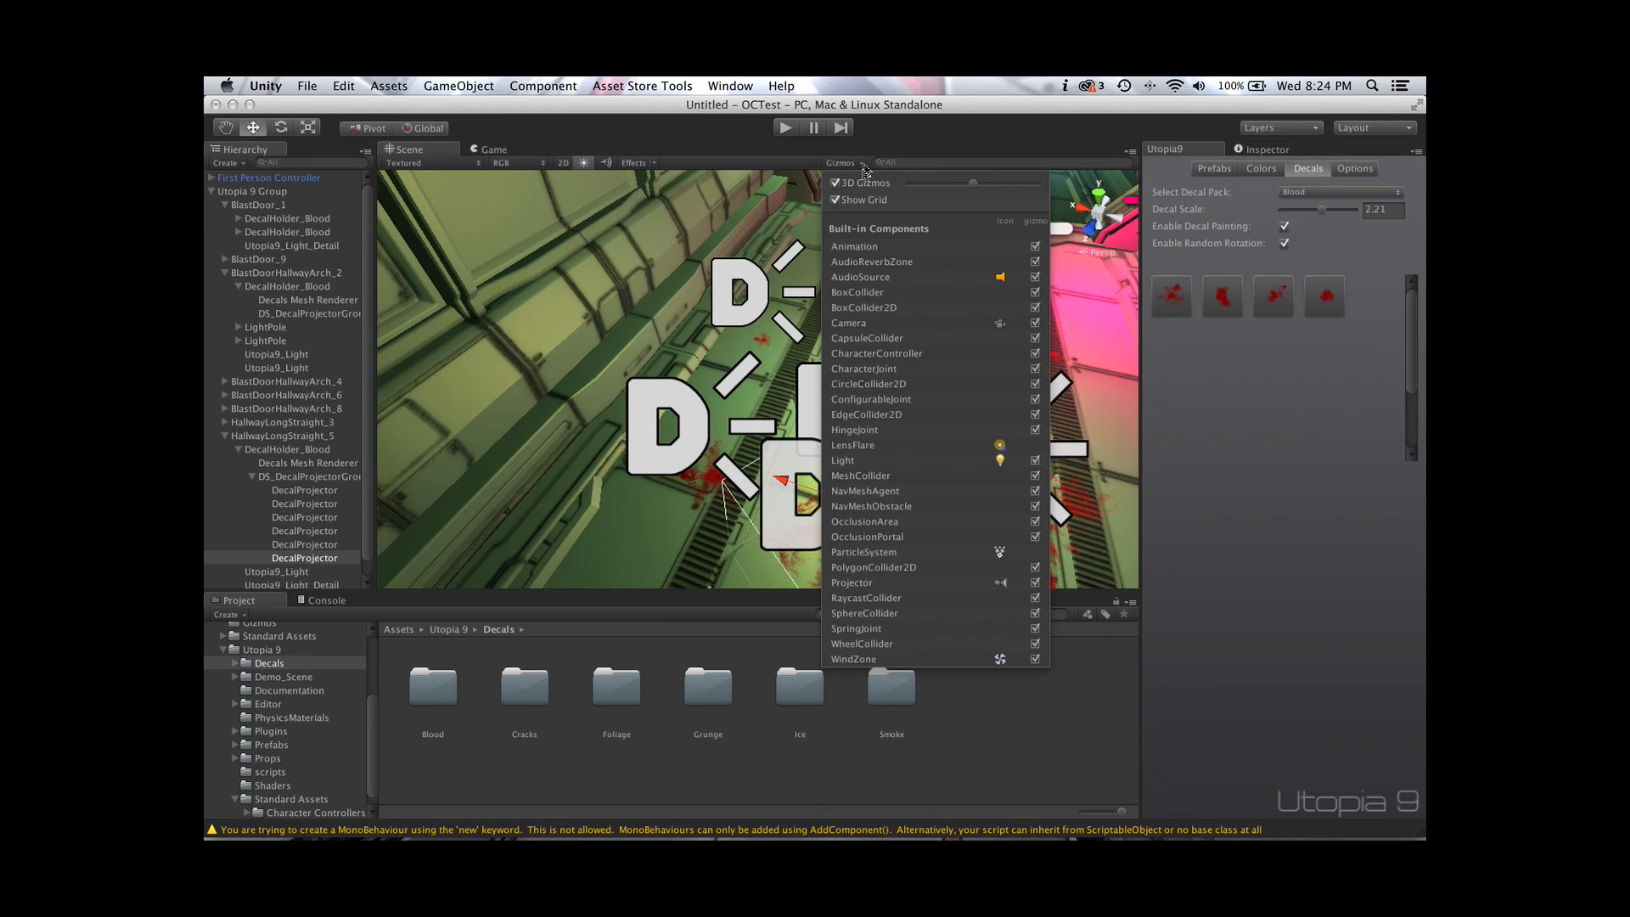
pyautogui.moveTo(976, 184); pyautogui.dragTo(924, 191)
pyautogui.click(1264, 382)
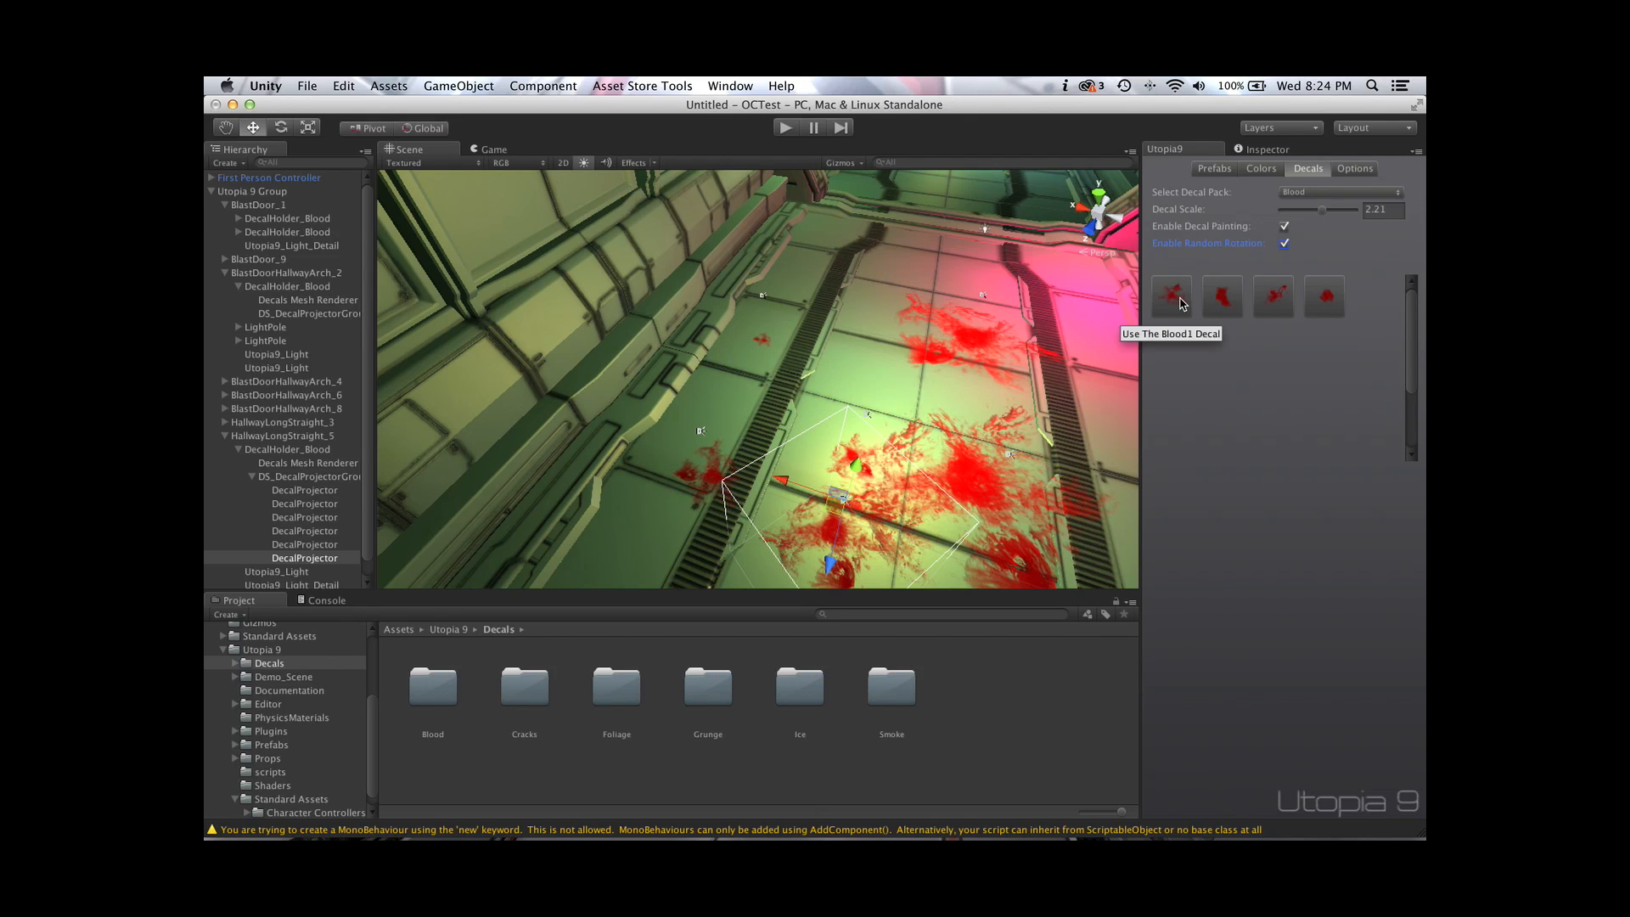
# Choose the second blood decal and paint three of them around the existing stains on the HallwayLongStraight_5 floor
pyautogui.click(1223, 304)
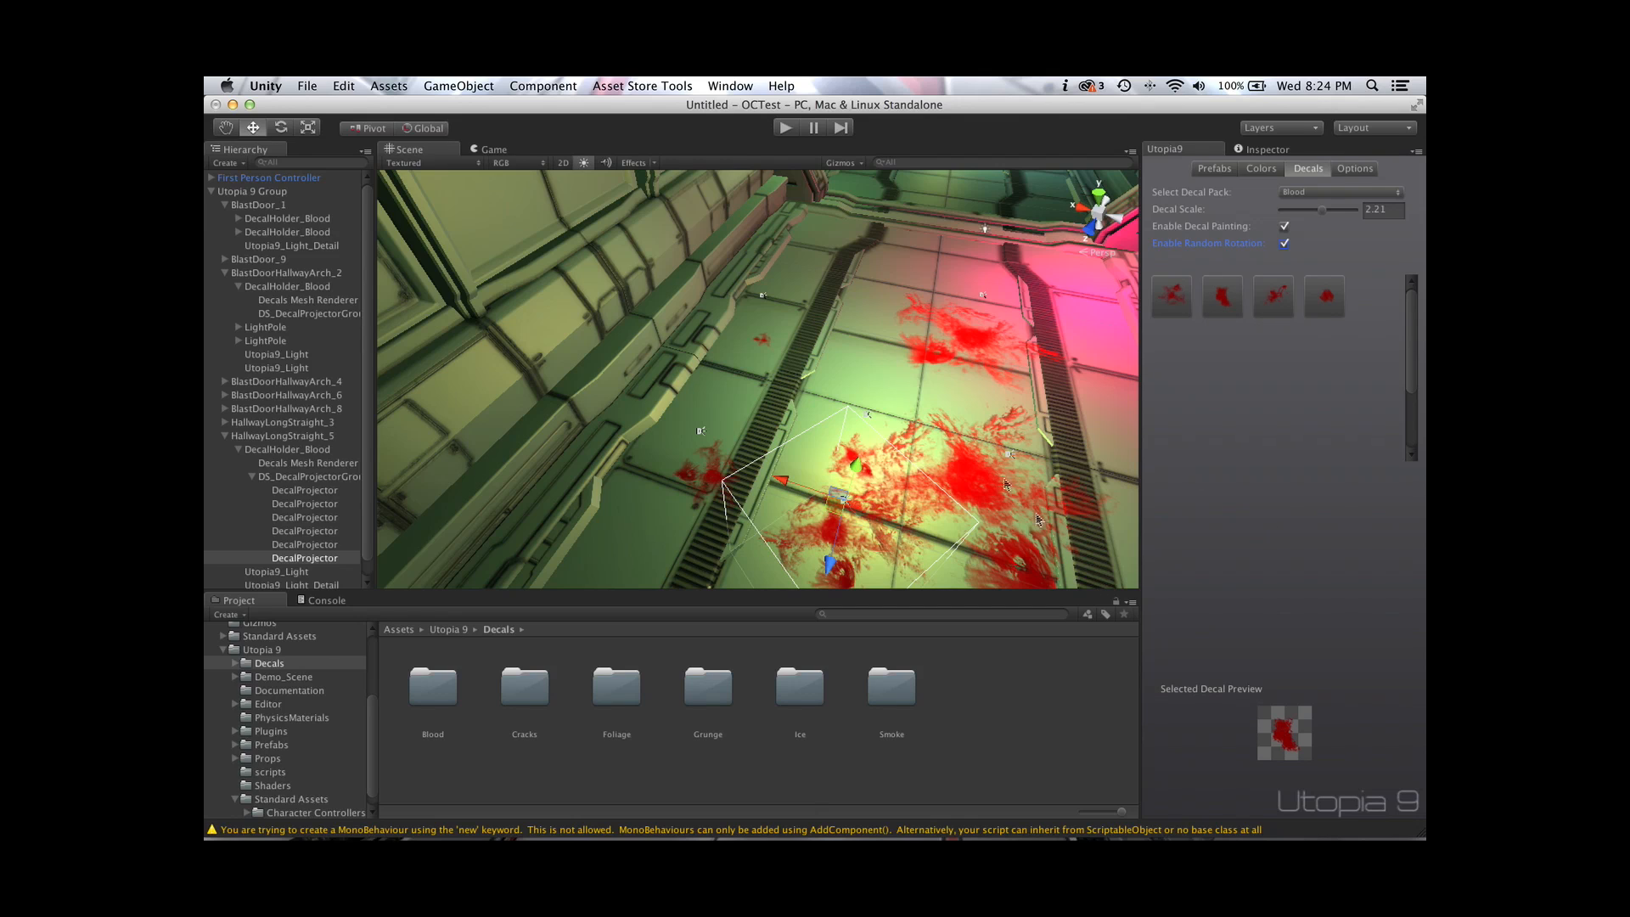
pyautogui.click(822, 340)
pyautogui.click(1111, 360)
pyautogui.click(1125, 435)
# Choose the third blood decal and paint it on the side wall and along the floor's edge in HallwayLongStraight_5
pyautogui.click(1282, 307)
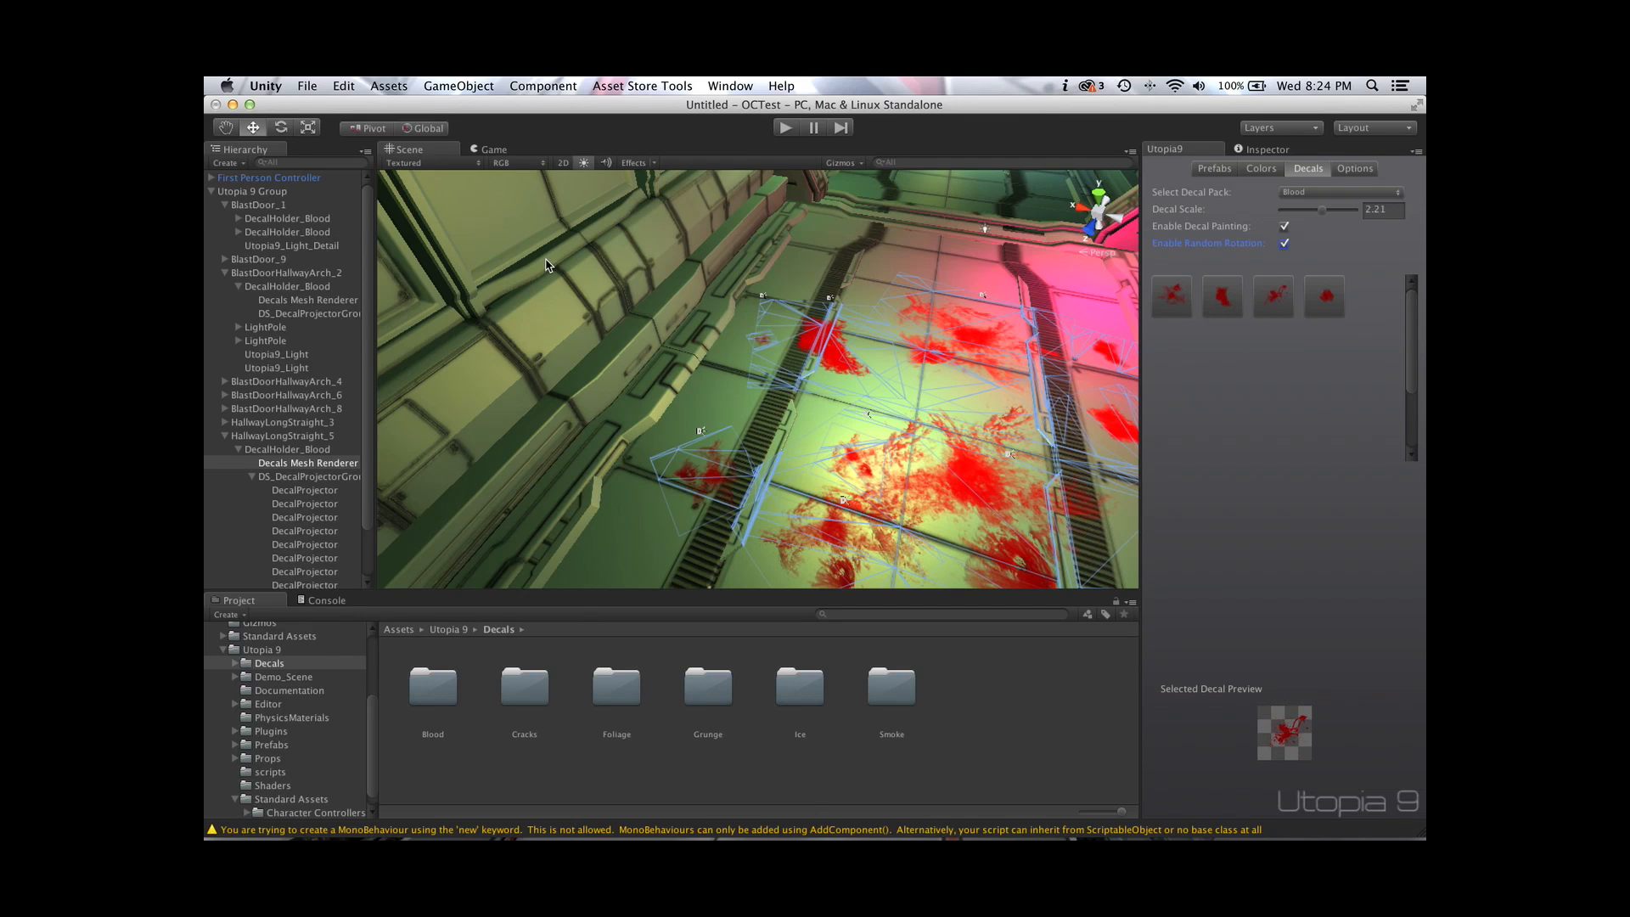
pyautogui.click(471, 187)
pyautogui.click(726, 406)
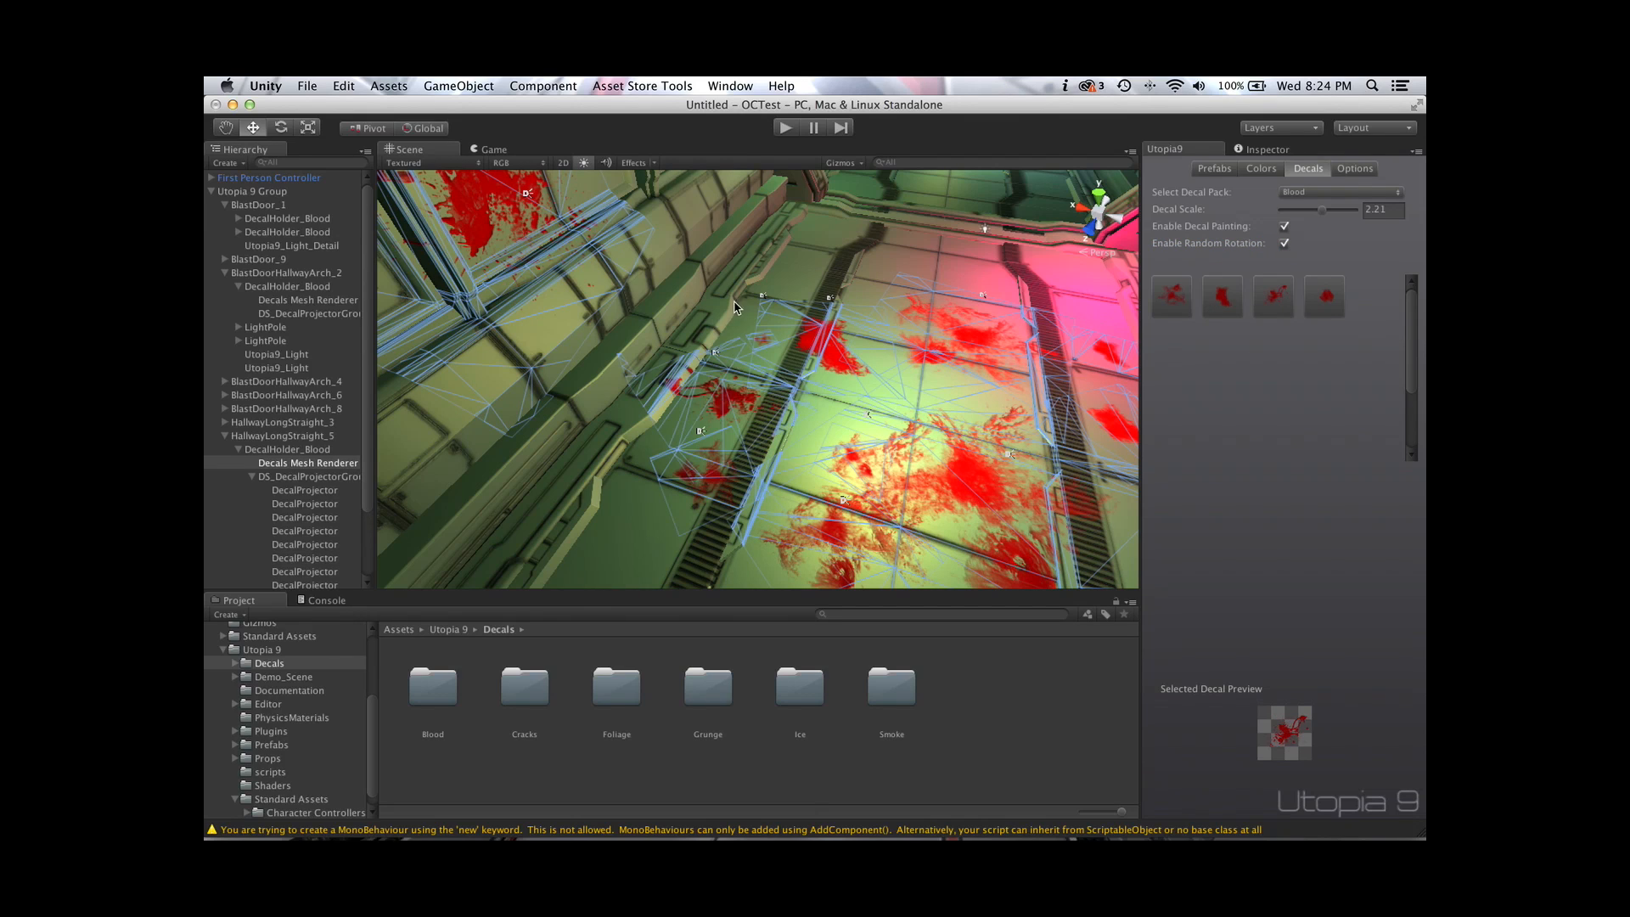
# Paint three more decals with the third blood decal, near both hallway arches around HallwayLongStraight_5
pyautogui.scroll(-10, 945, 209)
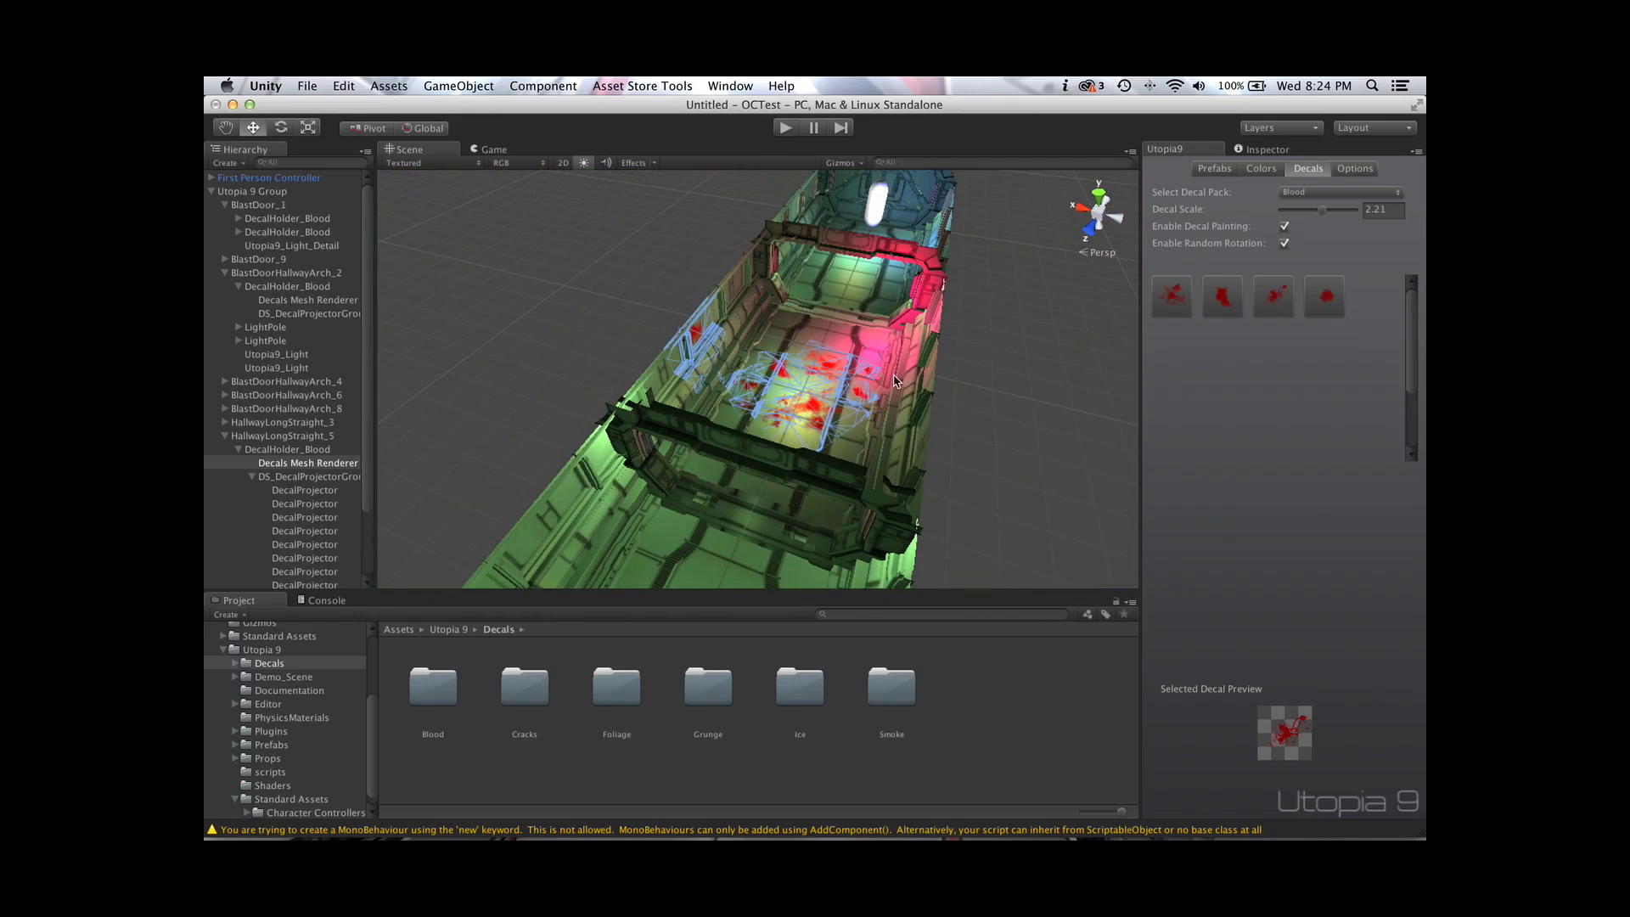
pyautogui.keyDown('alt'); pyautogui.moveTo(849, 405); pyautogui.dragTo(843, 325); pyautogui.keyUp('alt')
pyautogui.click(856, 322)
pyautogui.click(762, 318)
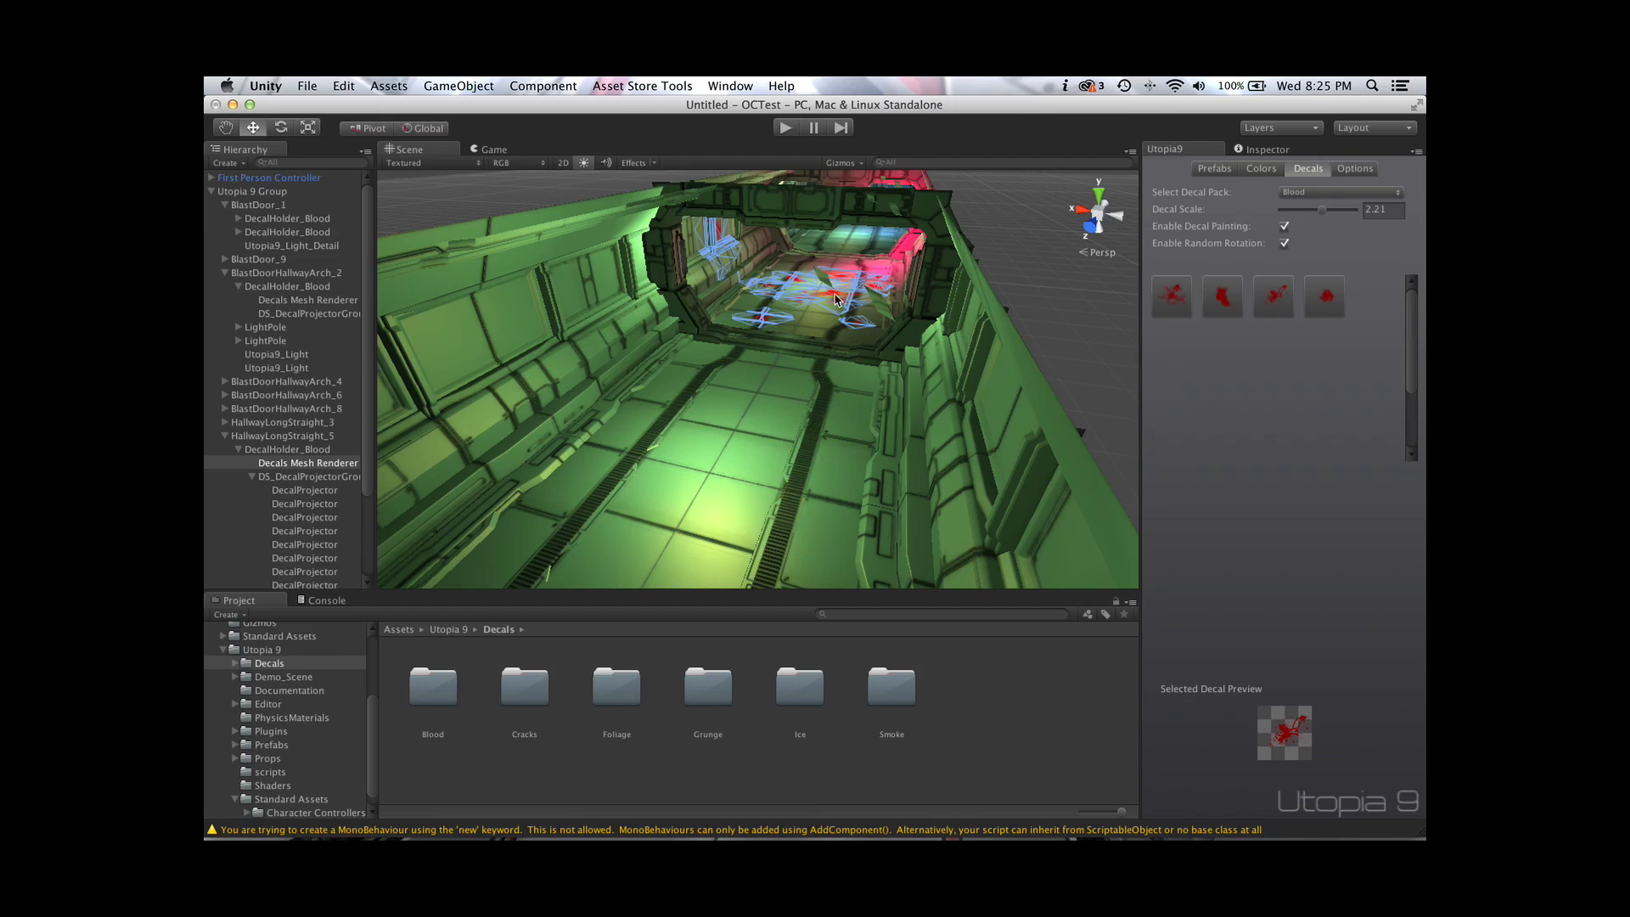
pyautogui.keyDown('alt'); pyautogui.moveTo(845, 260); pyautogui.dragTo(899, 448); pyautogui.keyUp('alt')
pyautogui.click(944, 377)
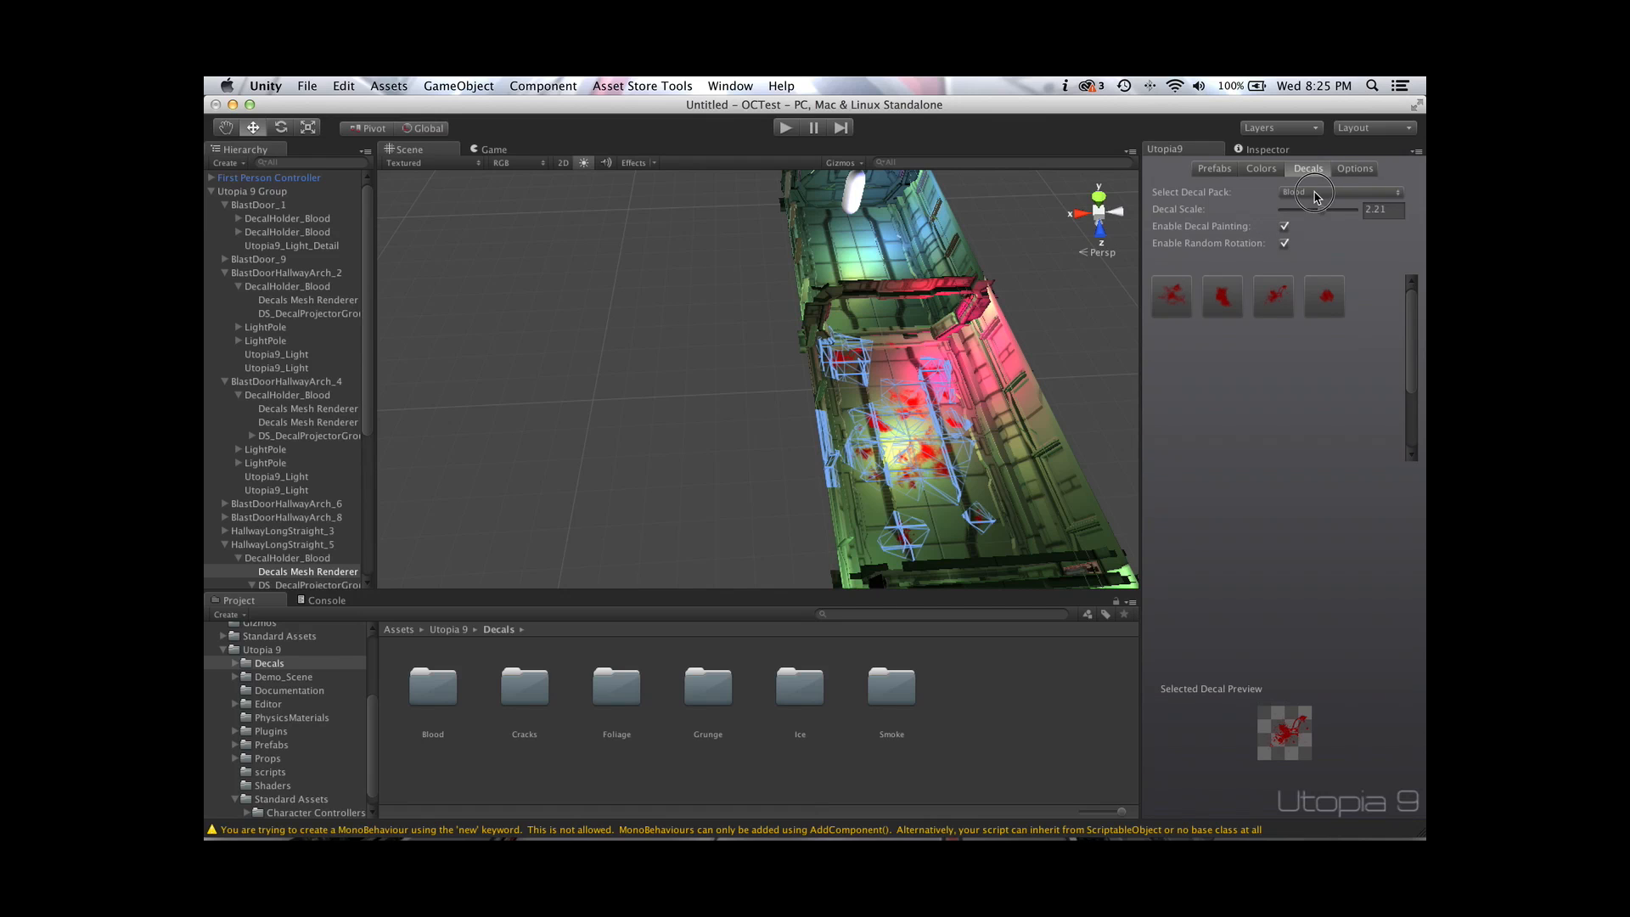
# Switch the decal pack to Cracks and paint crack decals on the floor of HallwayLongStraight_7
pyautogui.click(1339, 192)
pyautogui.click(1312, 194)
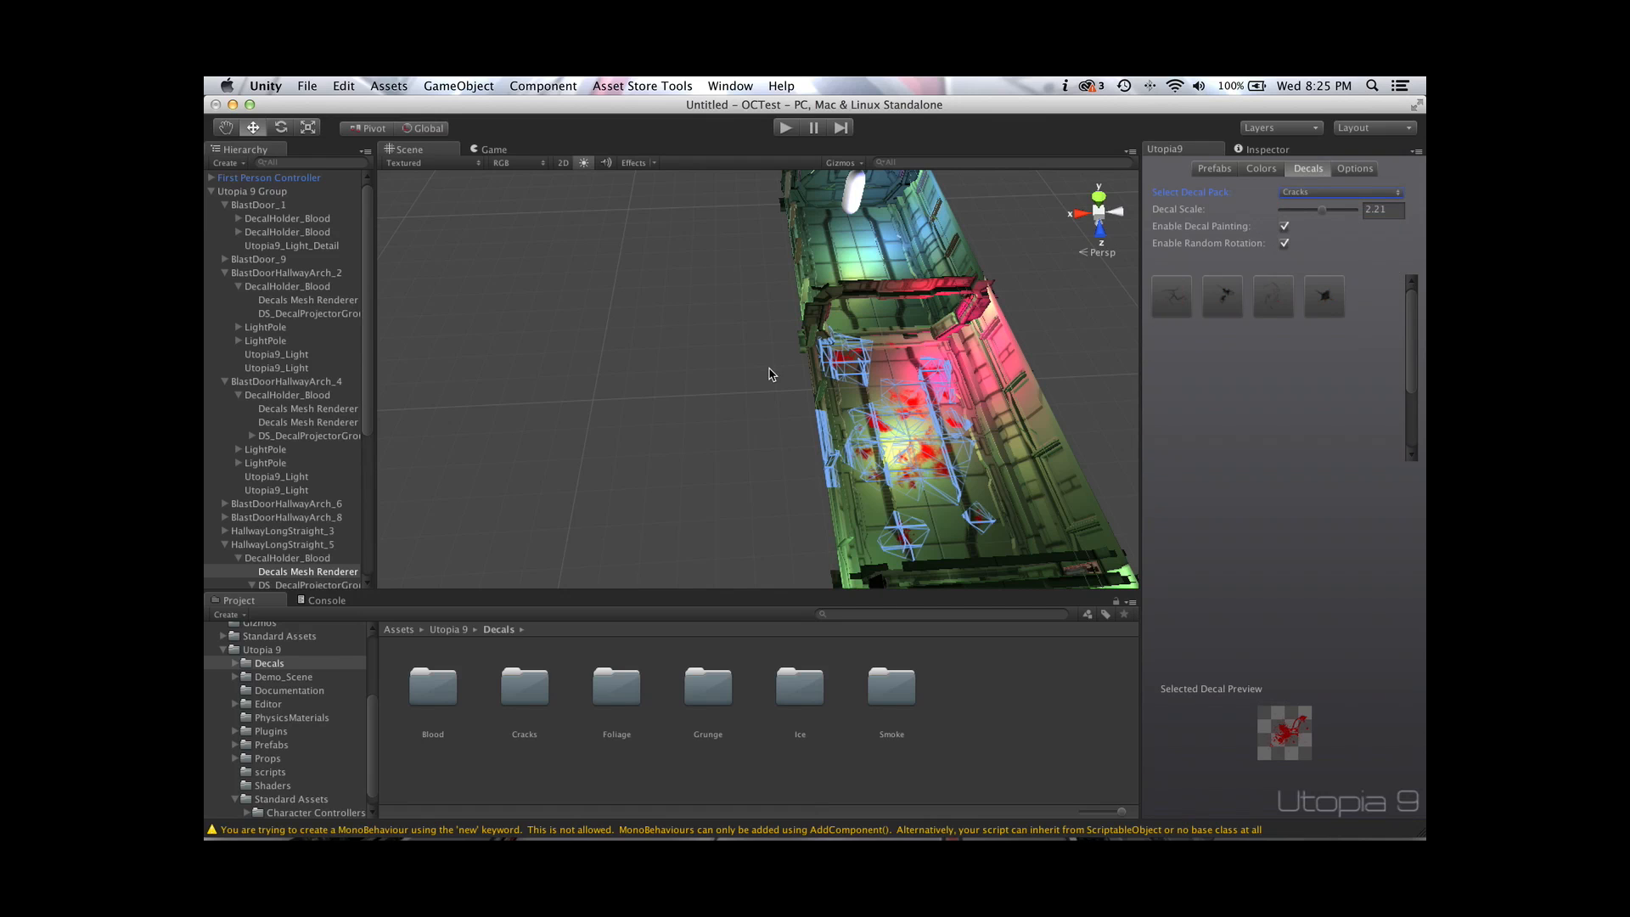
pyautogui.scroll(-5, 908, 387)
pyautogui.keyDown('alt'); pyautogui.moveTo(879, 465); pyautogui.dragTo(846, 352); pyautogui.keyUp('alt')
pyautogui.scroll(5, 903, 433)
pyautogui.keyDown('alt'); pyautogui.moveTo(903, 433); pyautogui.dragTo(849, 450); pyautogui.keyUp('alt')
pyautogui.scroll(5, 852, 459)
pyautogui.click(852, 503)
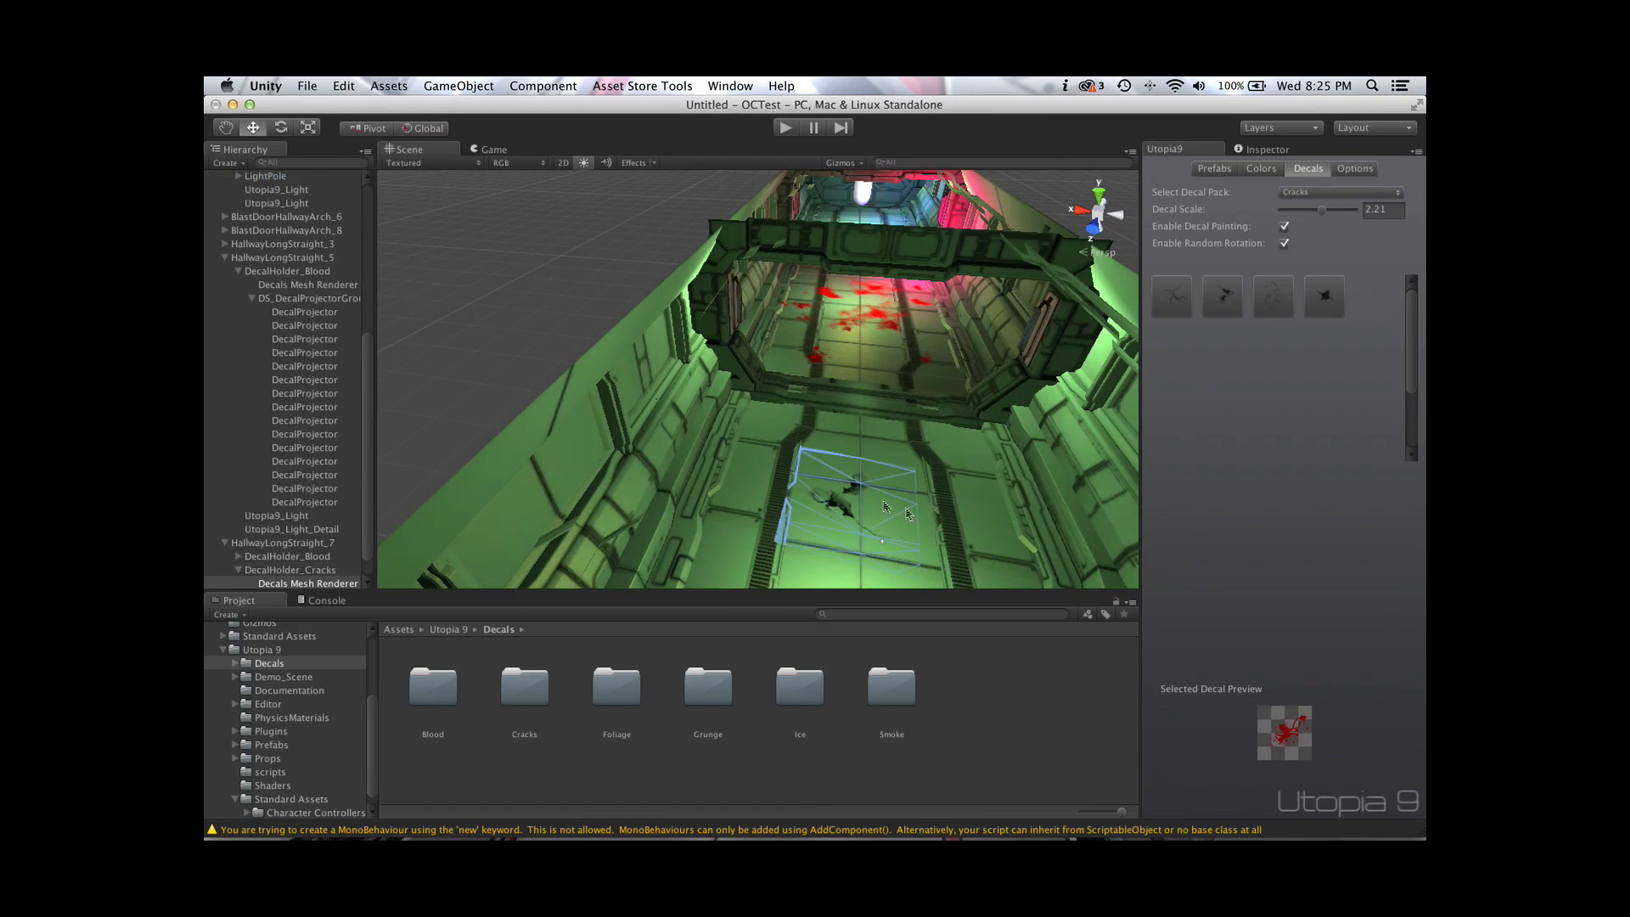
pyautogui.click(937, 507)
pyautogui.click(790, 423)
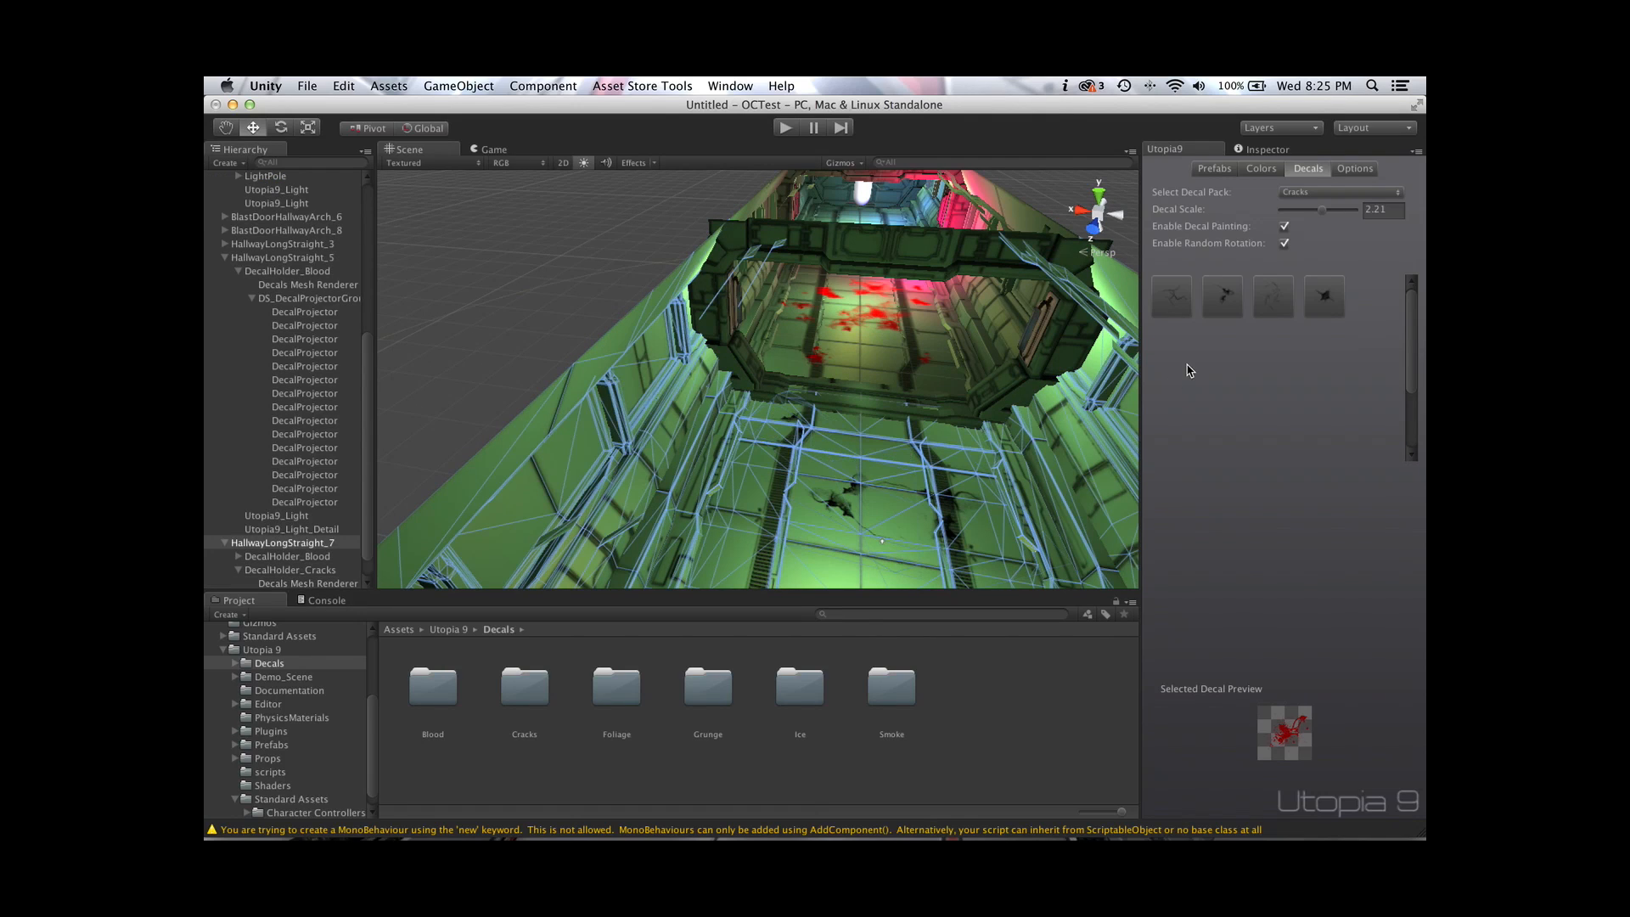
# Change the skin pack to Oxidized and examine the crack decals on the reskinned corridor floor
pyautogui.click(1363, 170)
pyautogui.click(1328, 206)
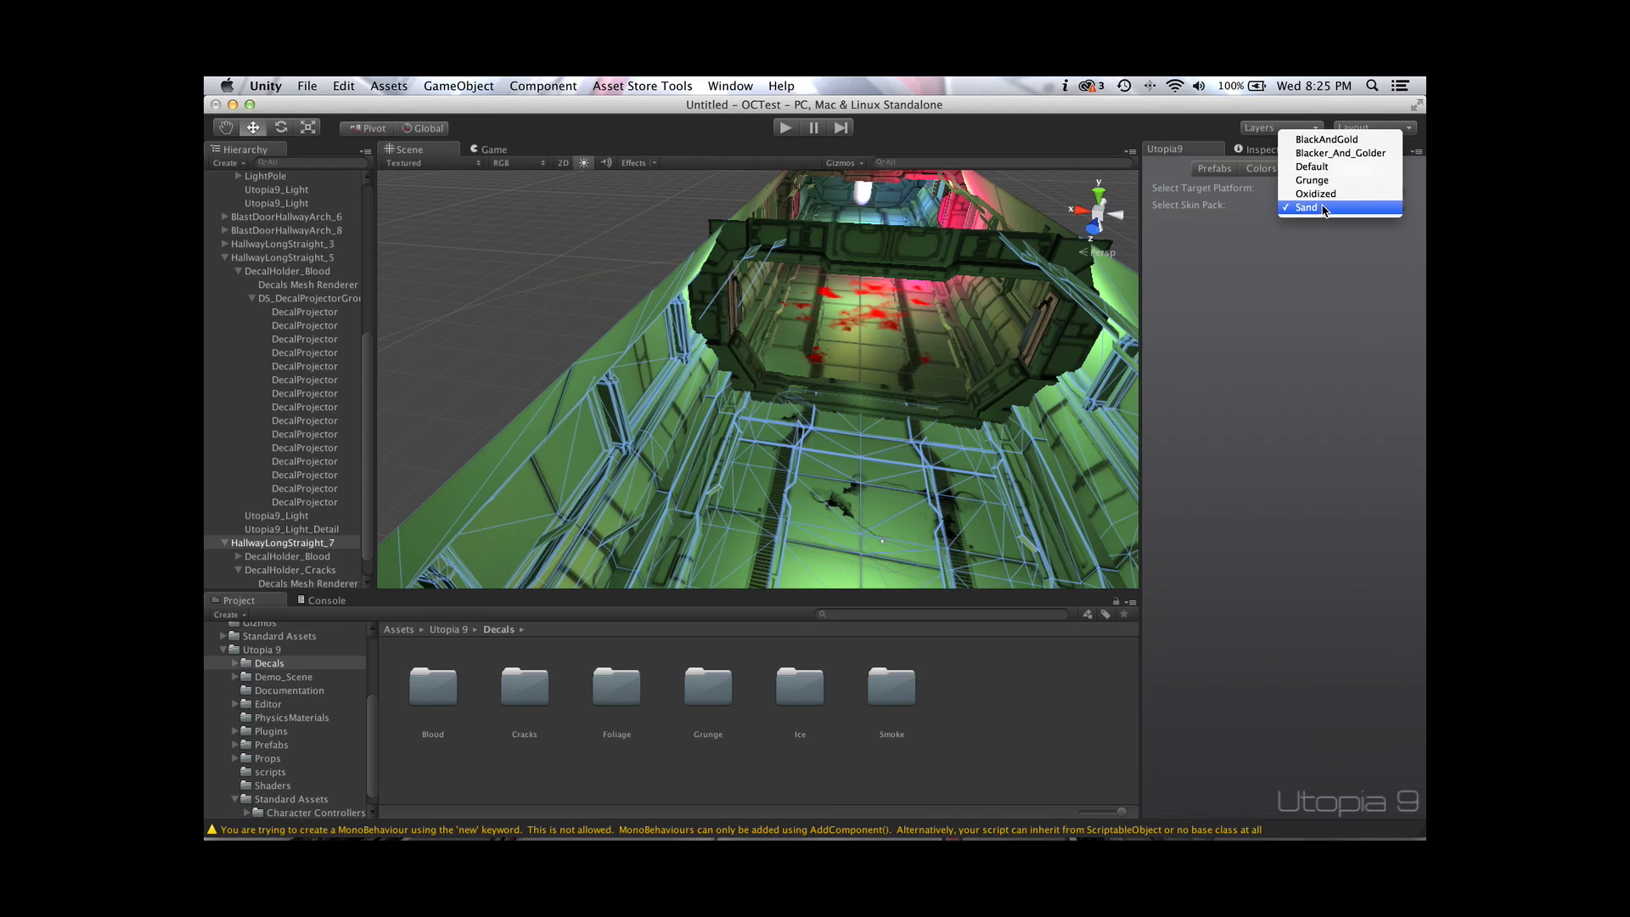
pyautogui.click(1321, 196)
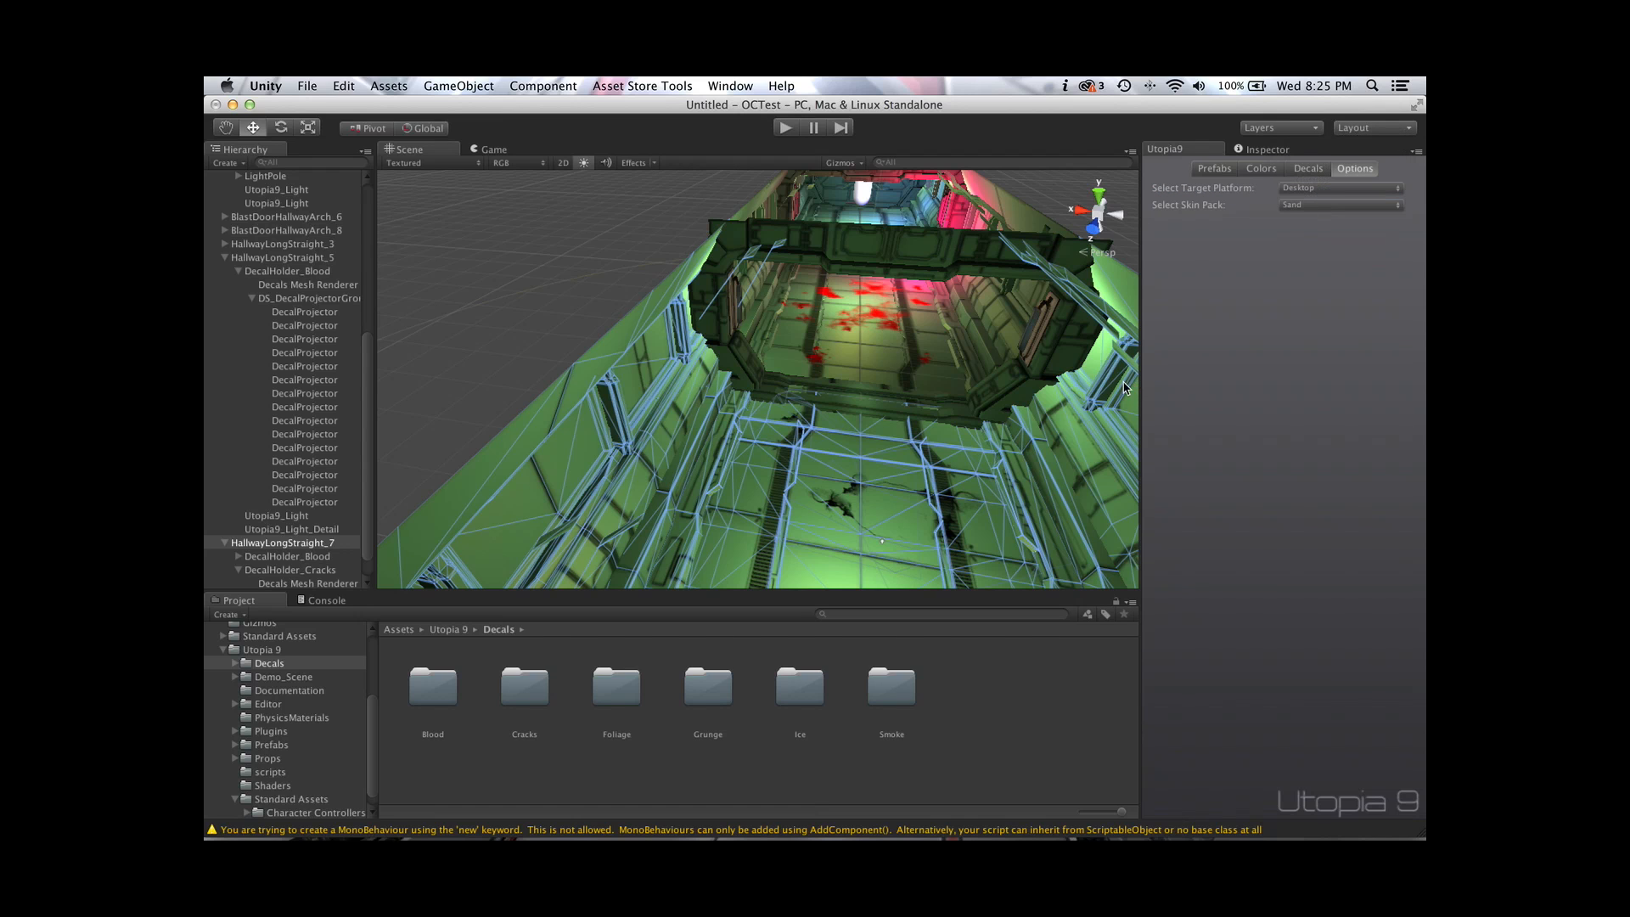
pyautogui.scroll(10, 932, 493)
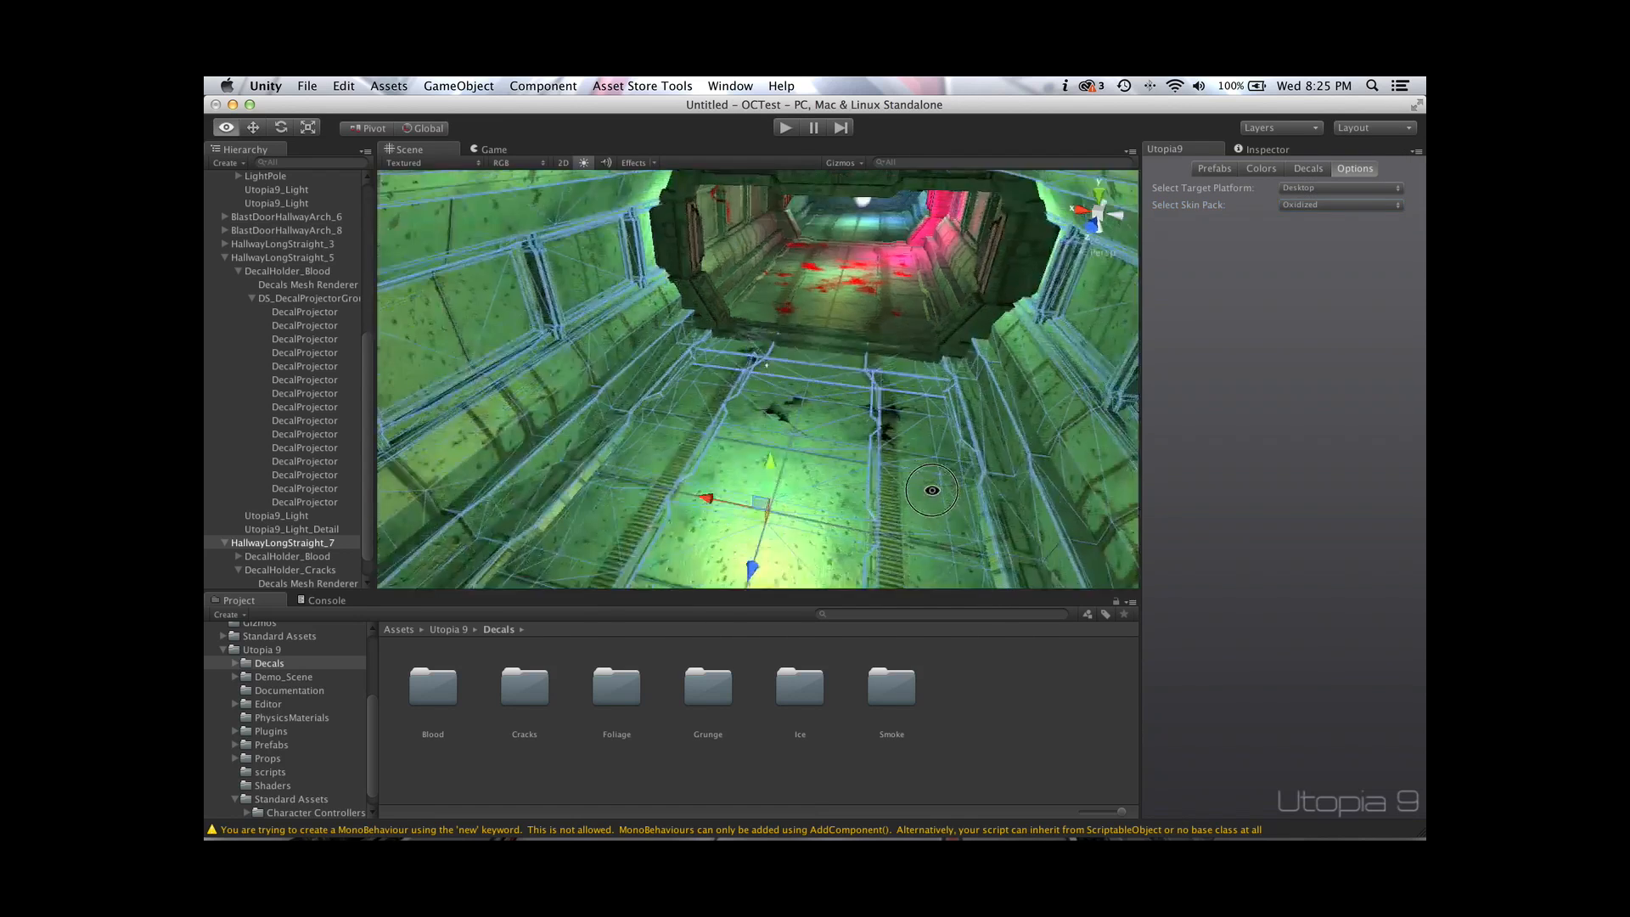
pyautogui.scroll(-3, 930, 494)
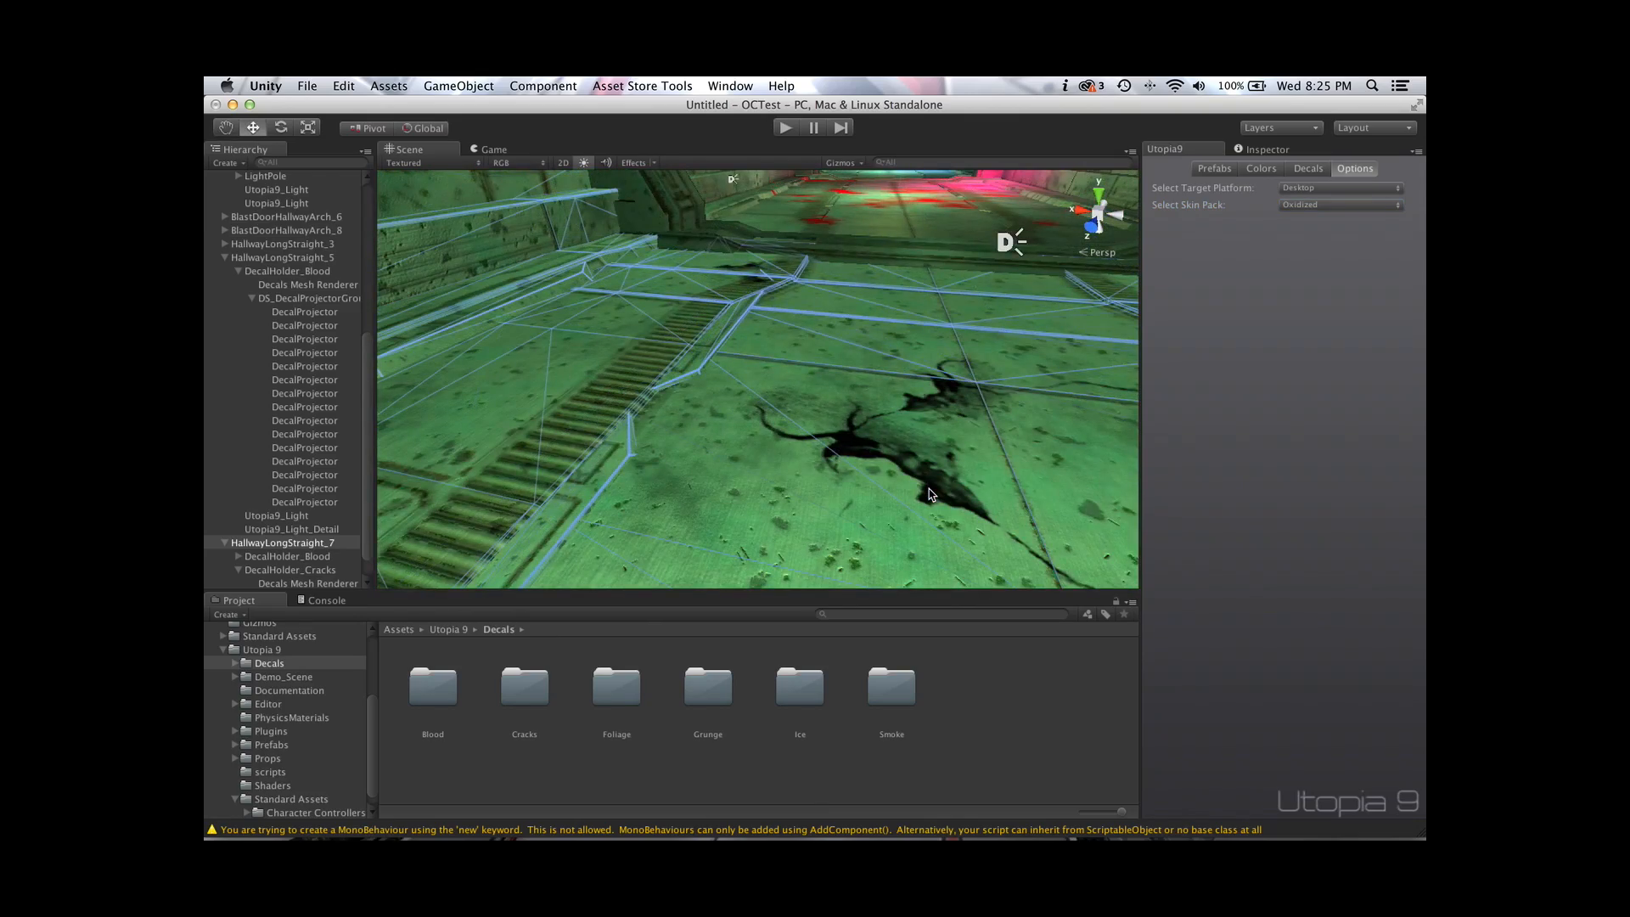
pyautogui.scroll(-5, 900, 467)
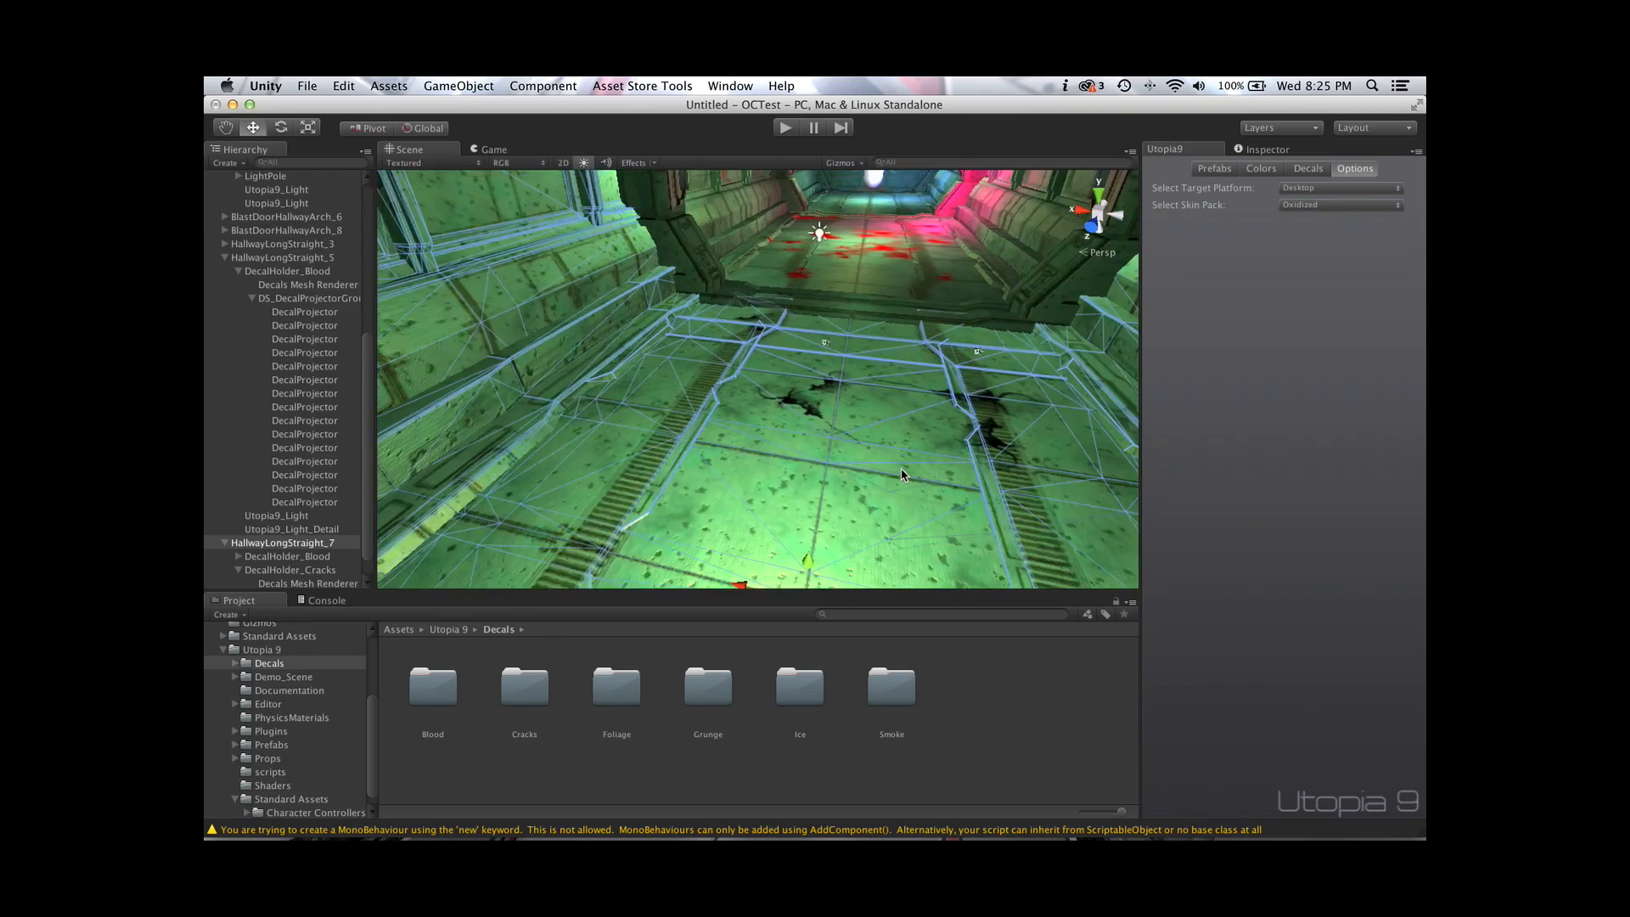
pyautogui.scroll(-3, 902, 473)
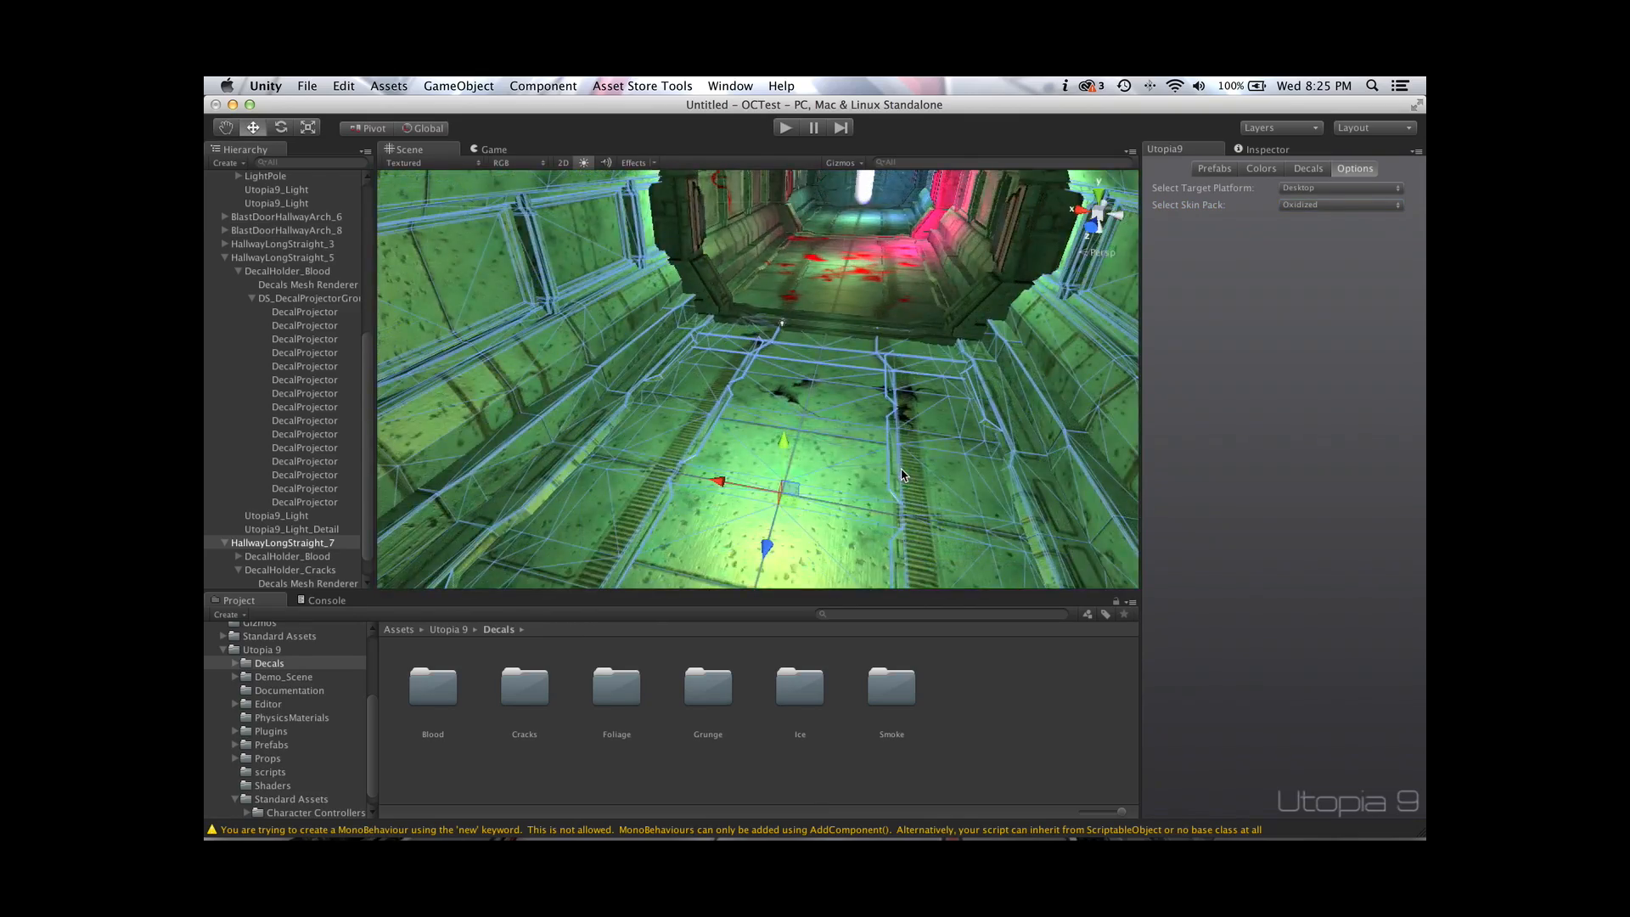
# Choose the fourth crack decal and paint four of them across the floor of HallwayLongStraight_7
pyautogui.click(1307, 168)
pyautogui.click(1326, 299)
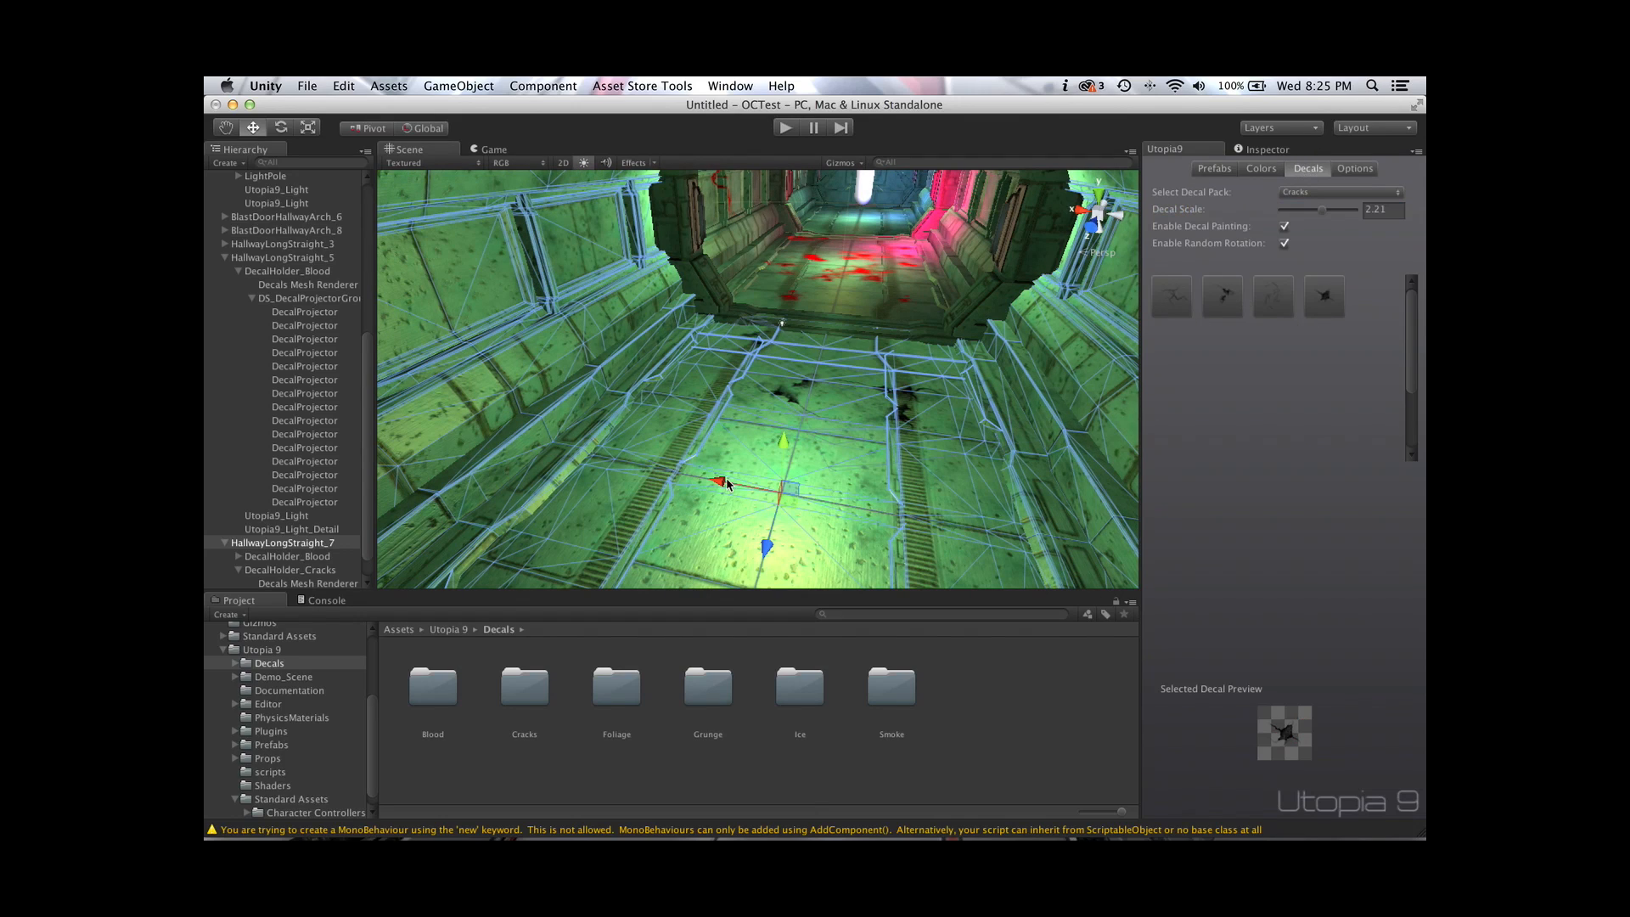
pyautogui.click(852, 533)
pyautogui.click(1002, 473)
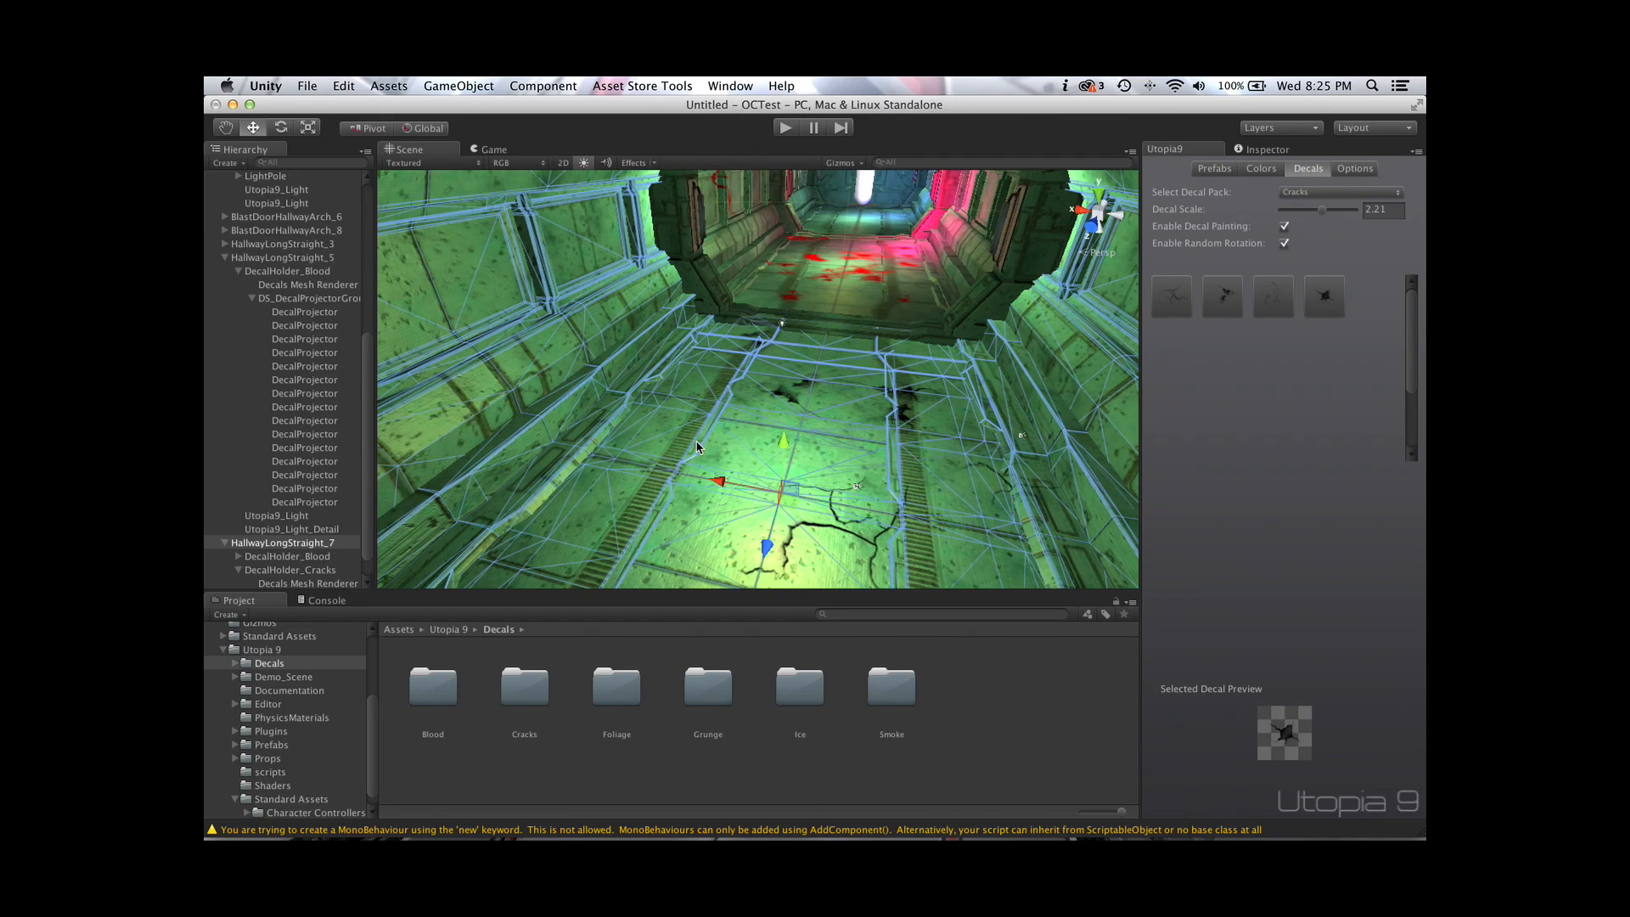
pyautogui.click(649, 520)
pyautogui.click(751, 467)
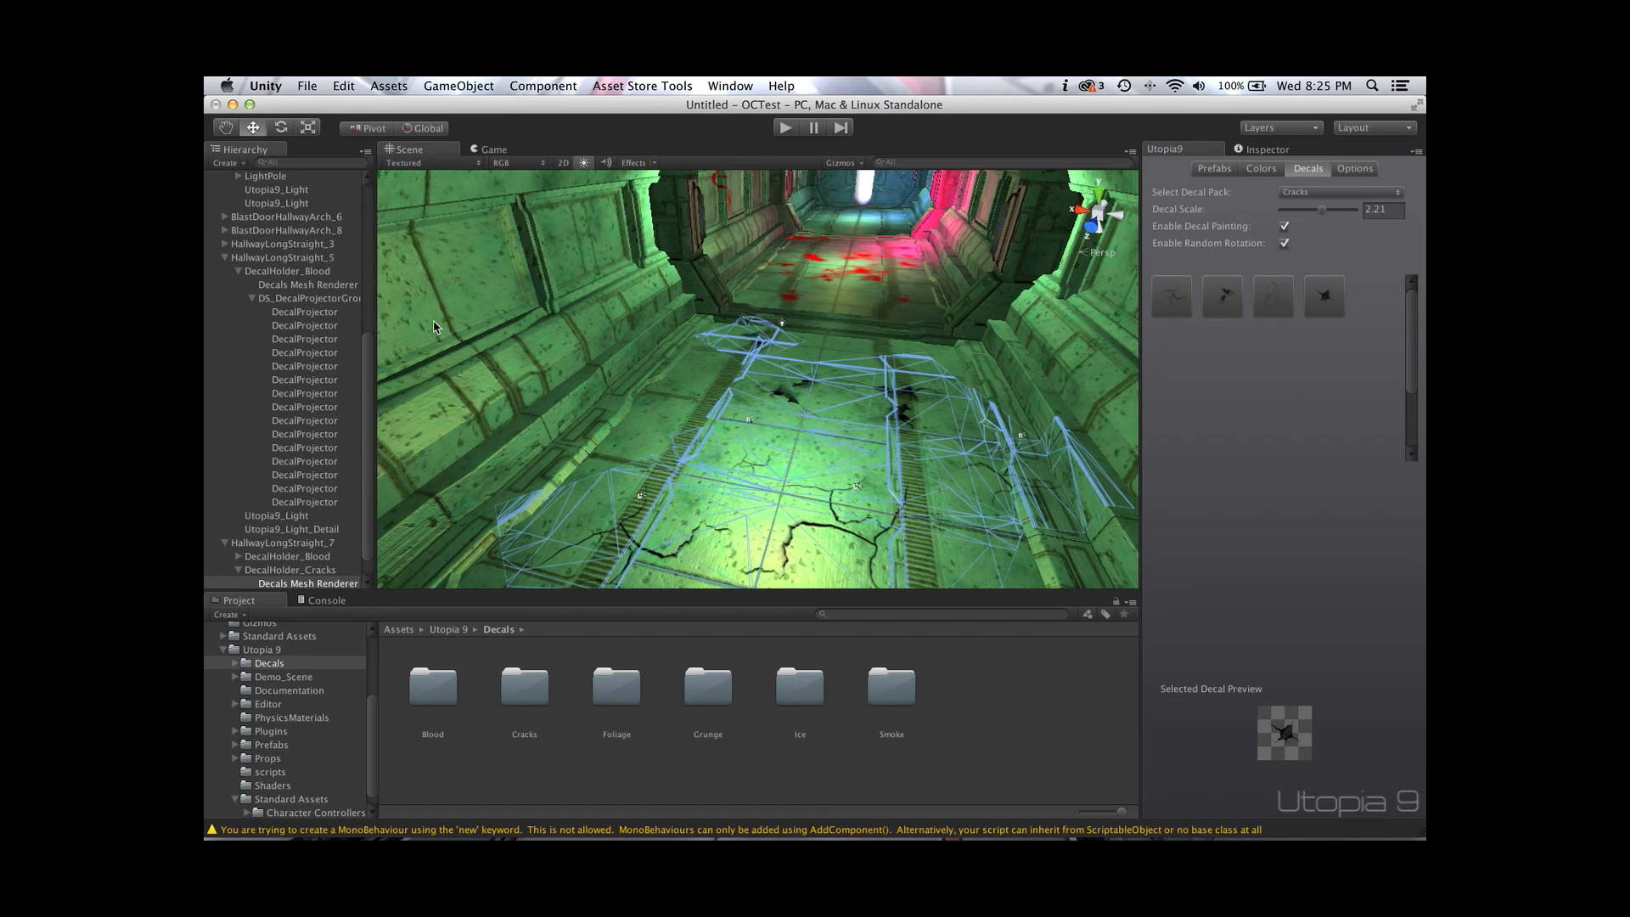
# Paint a crack decal on each of the two side walls of HallwayLongStraight_7
pyautogui.click(432, 279)
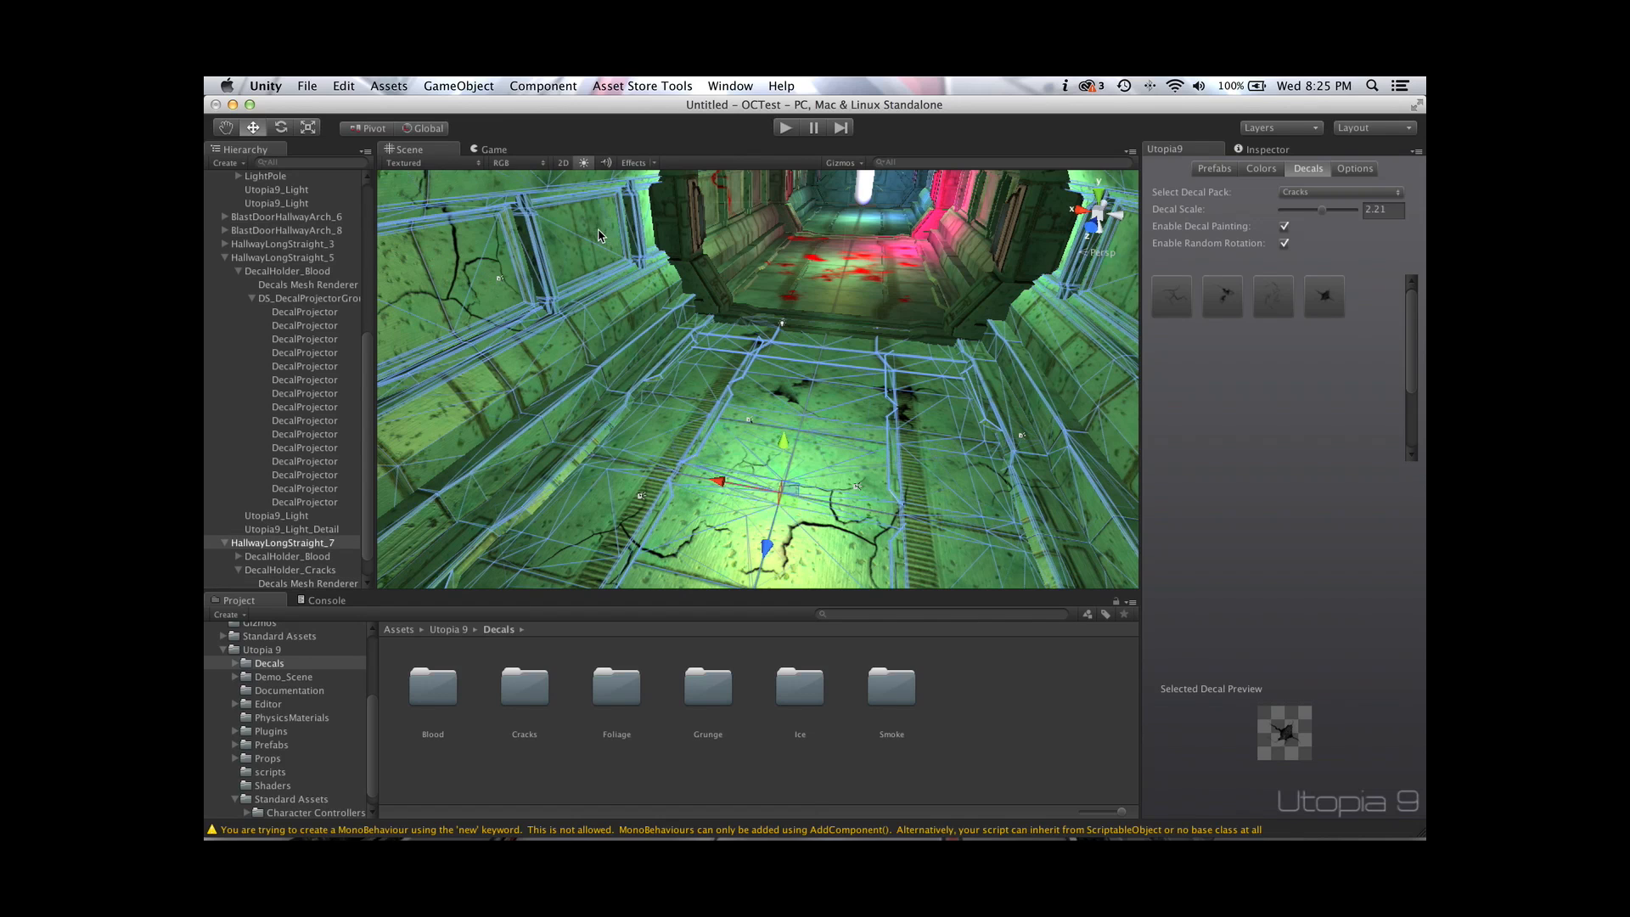
pyautogui.click(1130, 295)
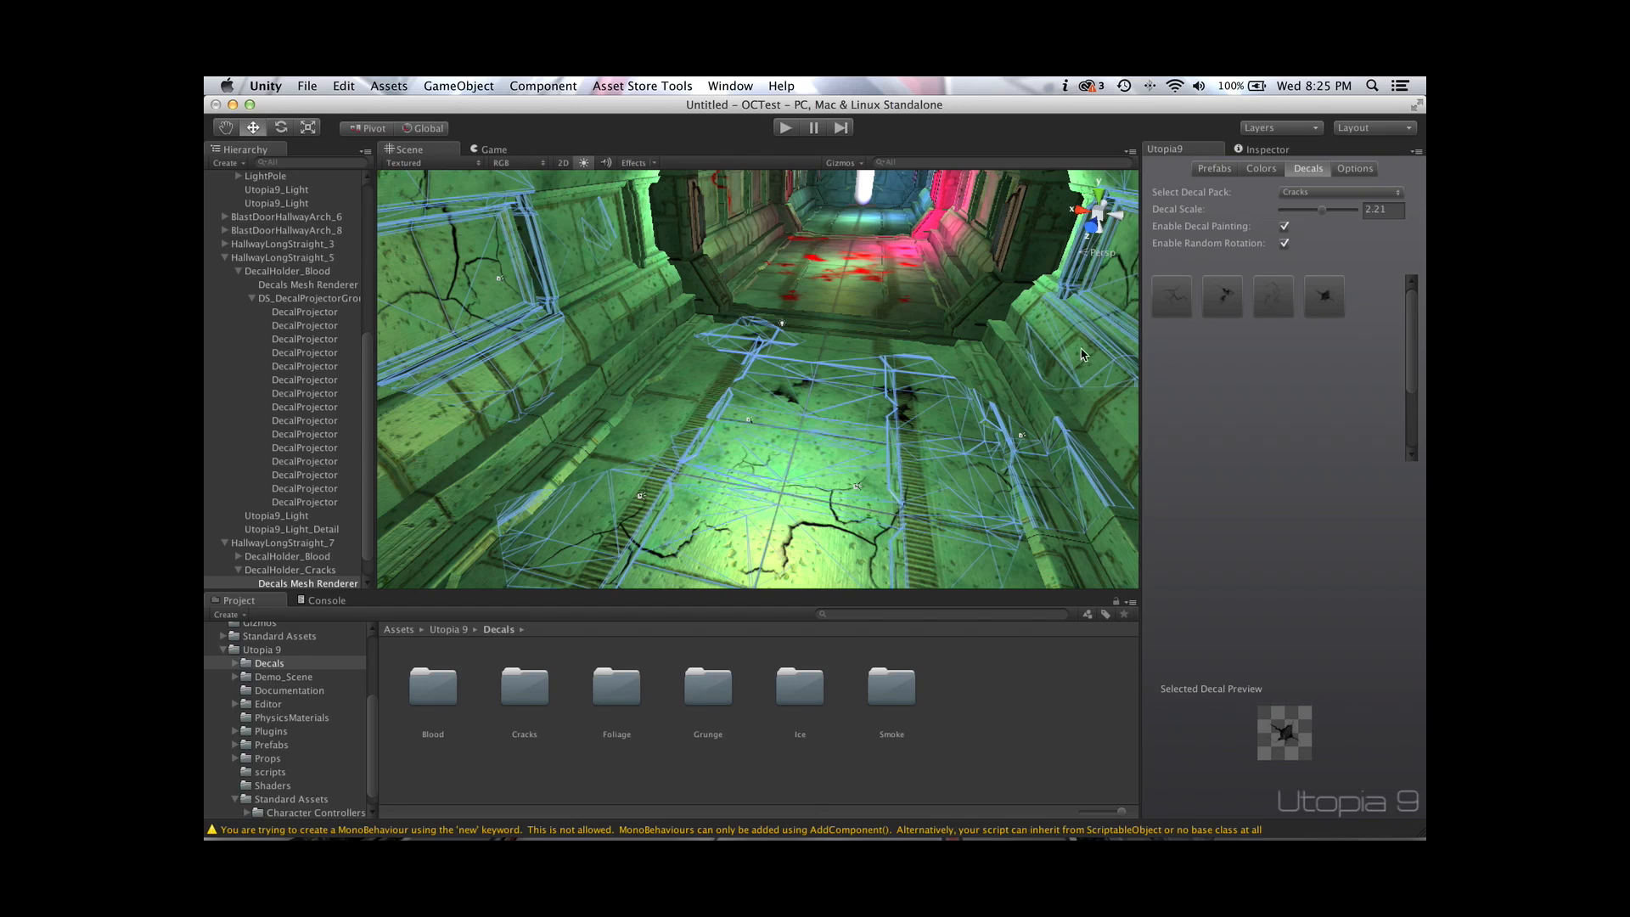
# Preview the Foliage decal pack, switch to the Grunge pack and try its fourth and second decals as the selection
pyautogui.click(1318, 195)
pyautogui.click(1316, 208)
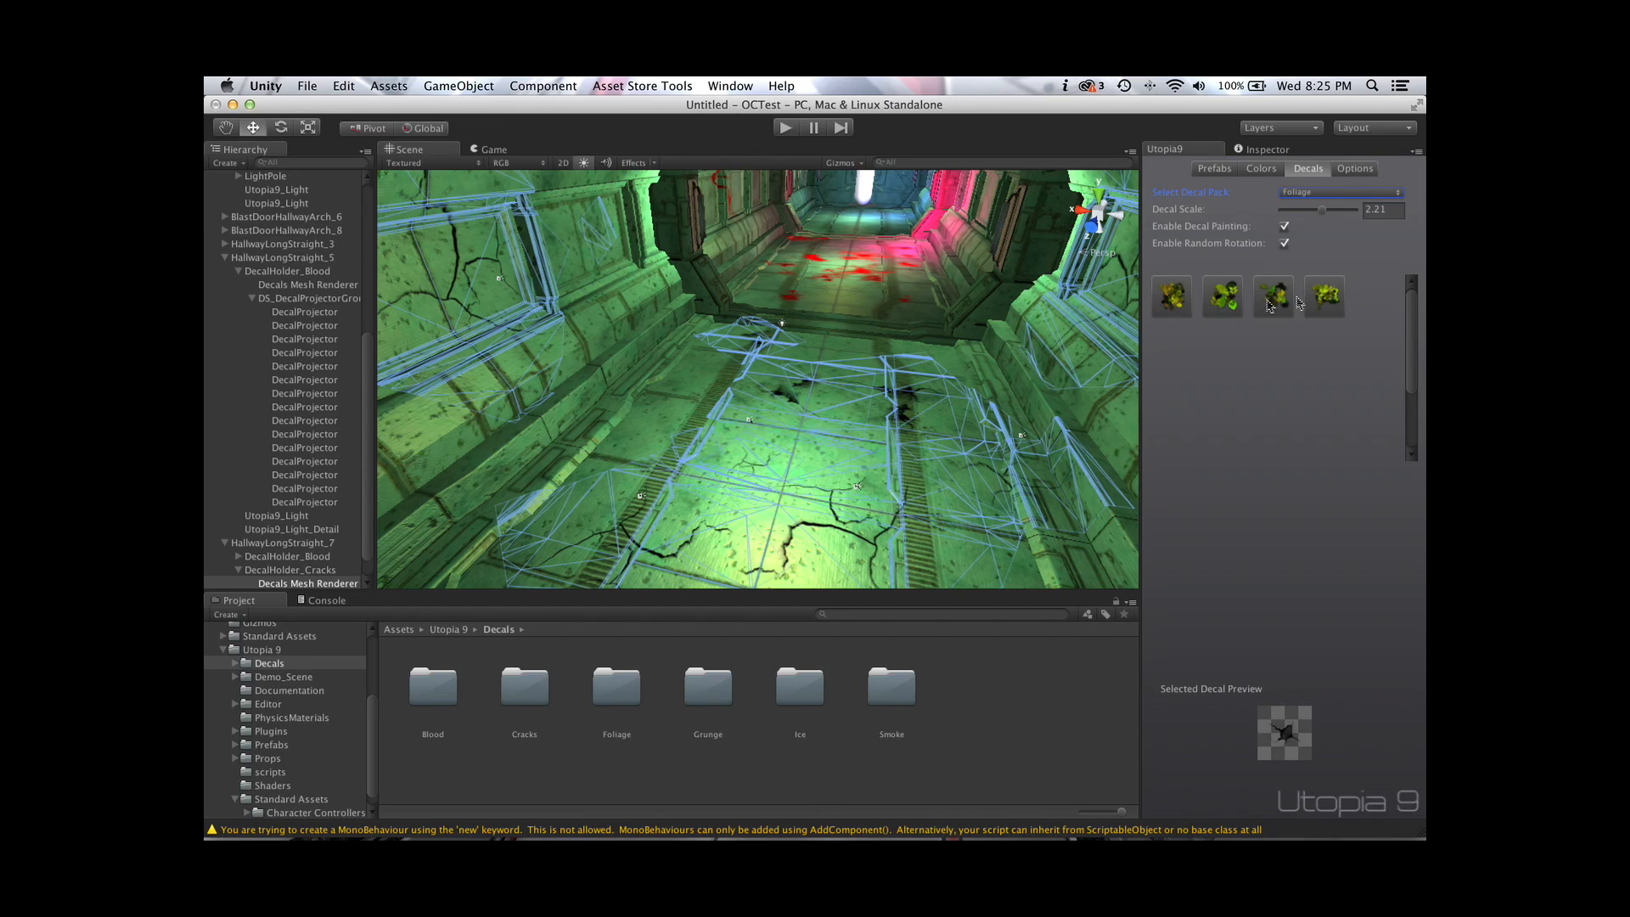
pyautogui.click(1328, 199)
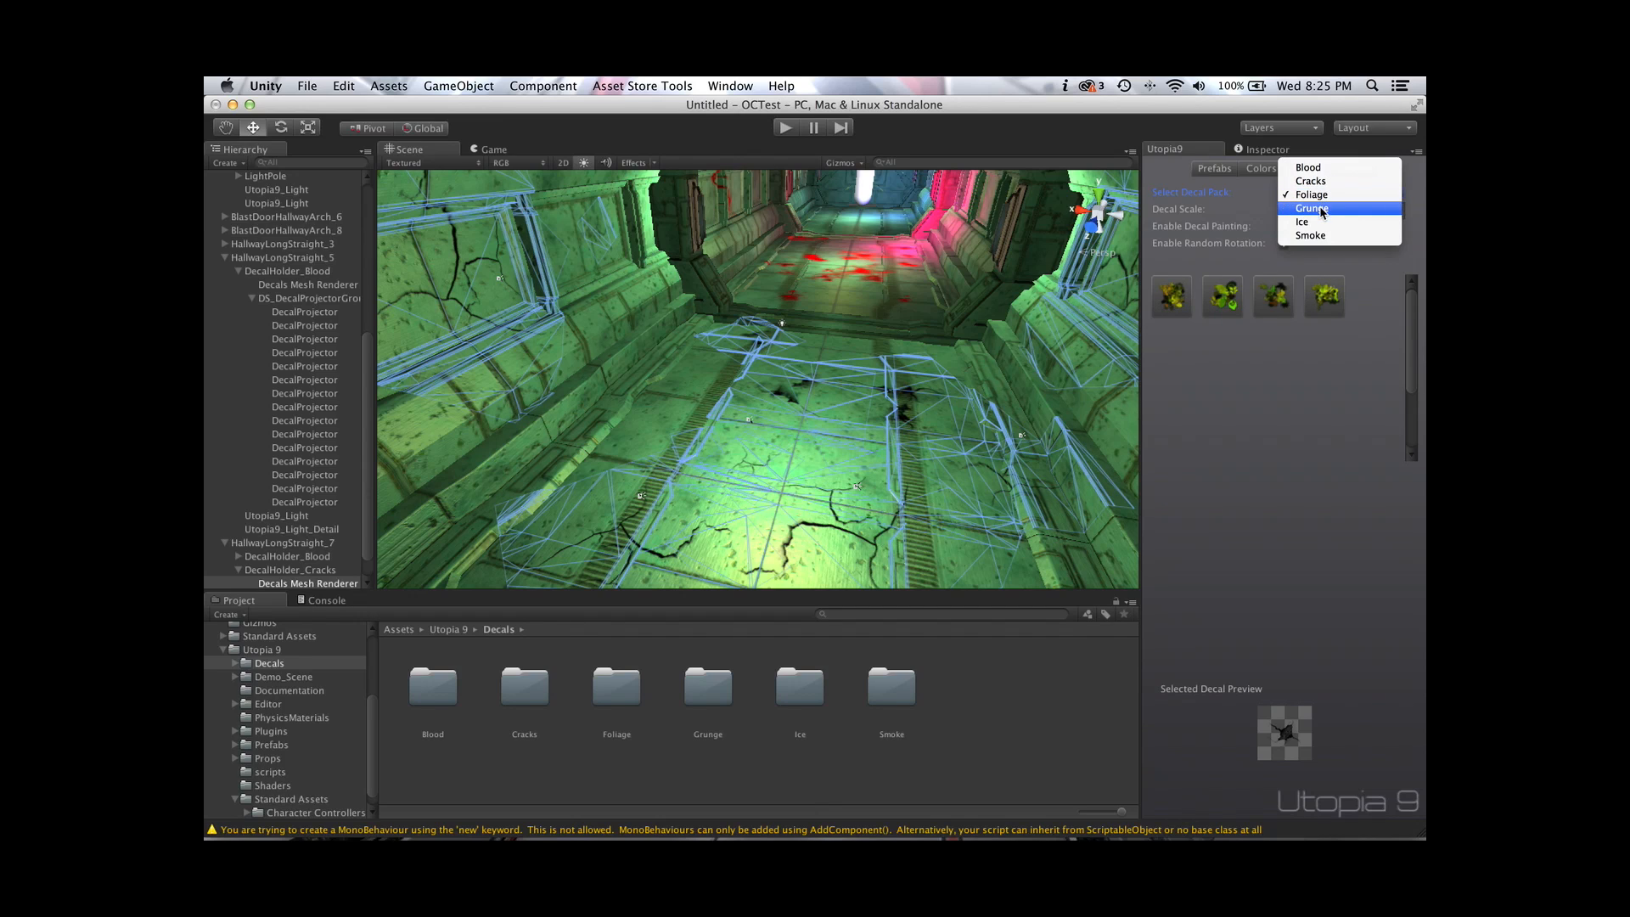
pyautogui.click(1316, 208)
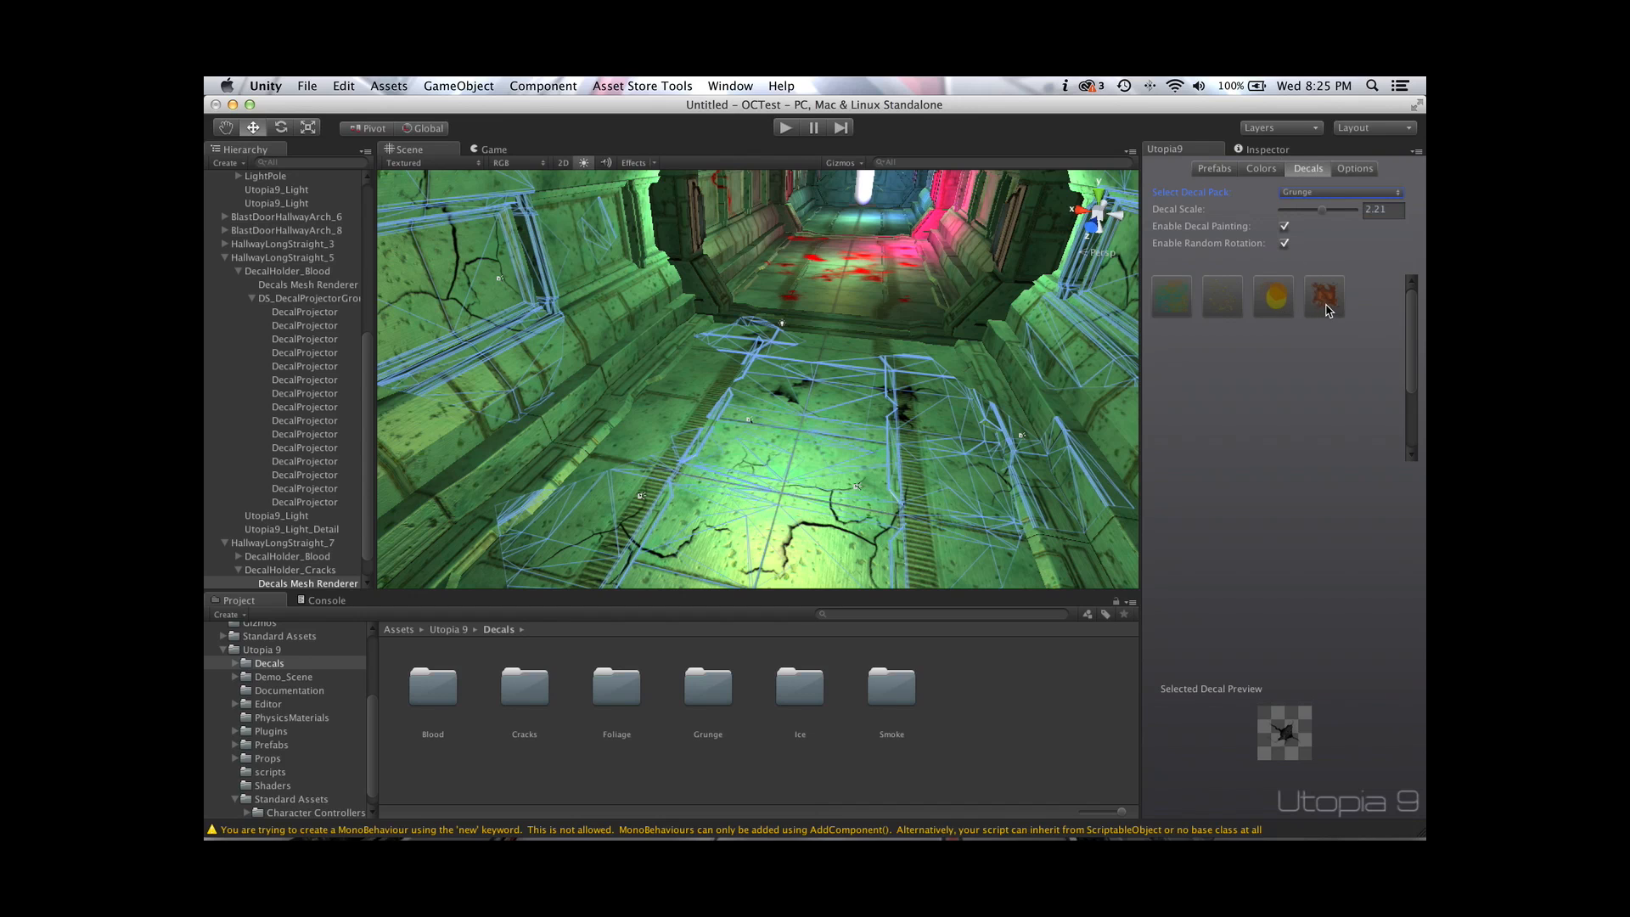
pyautogui.click(1331, 306)
pyautogui.click(1225, 314)
# Paint two decals with the first grunge decal on the floor of HallwayLongStraight_3
pyautogui.scroll(-5, 954, 422)
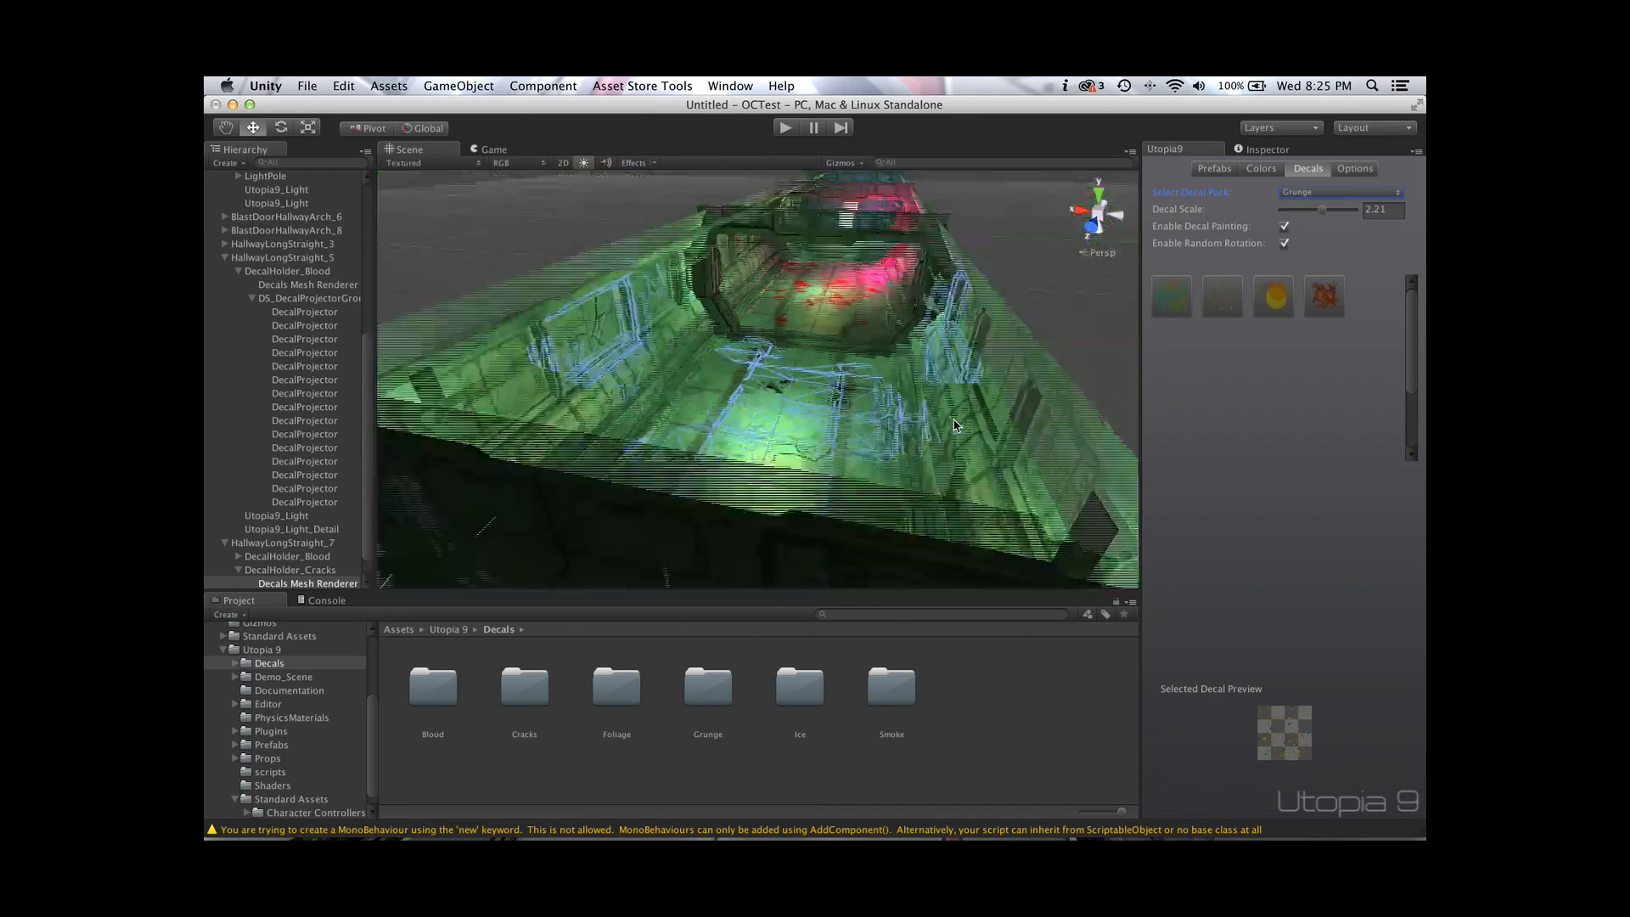
pyautogui.scroll(-2, 954, 424)
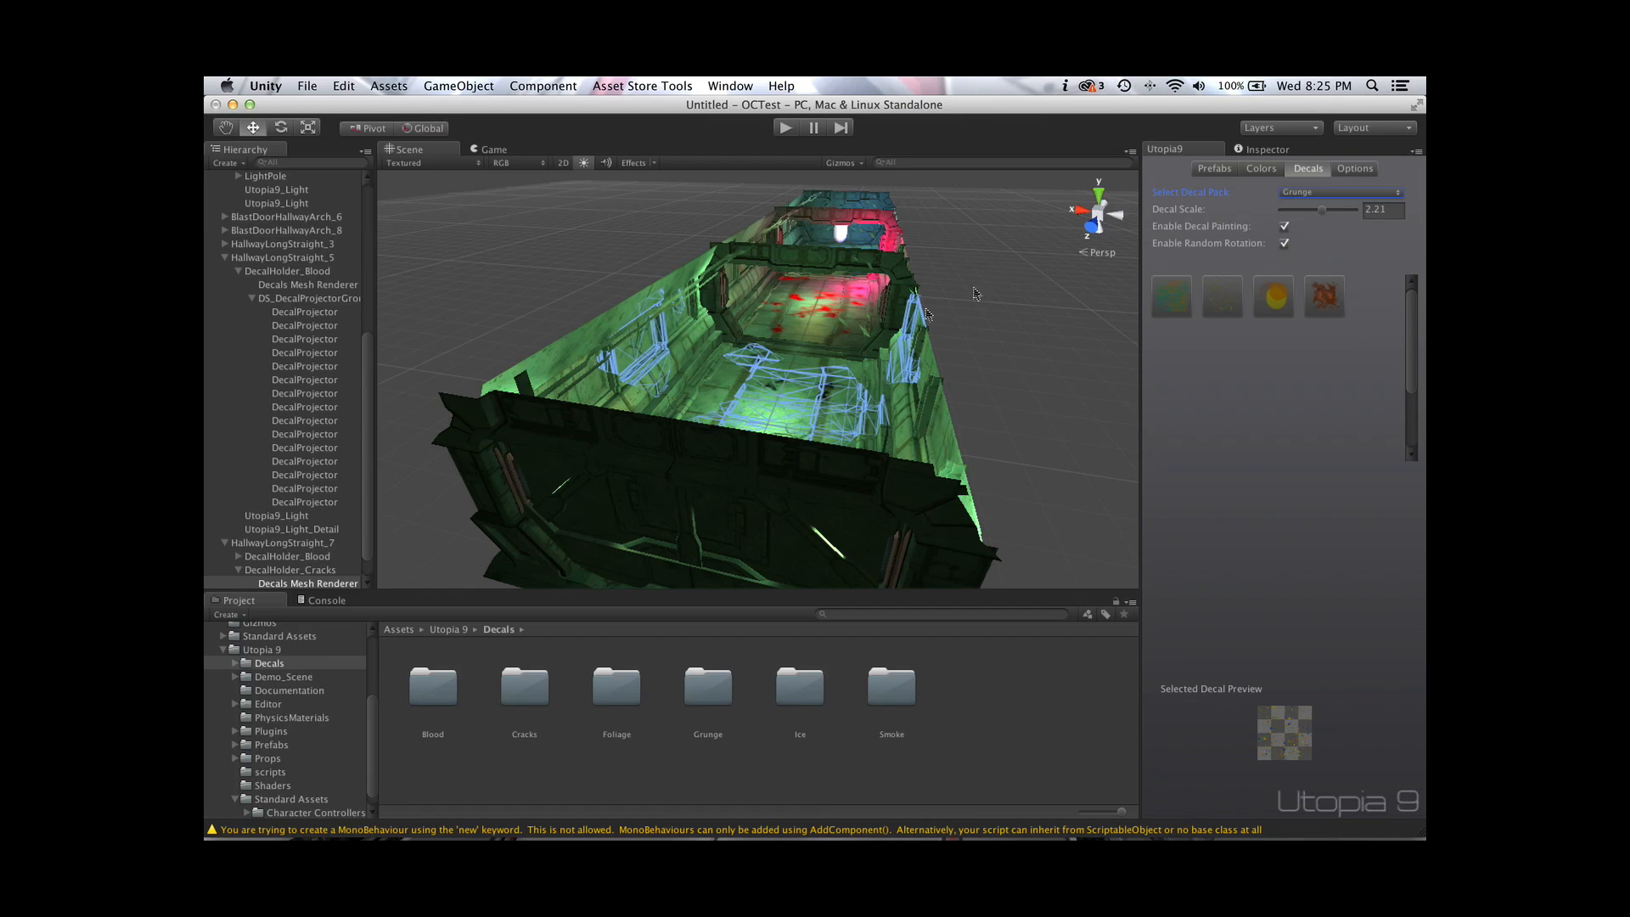
pyautogui.keyDown('alt'); pyautogui.moveTo(942, 271); pyautogui.dragTo(779, 342); pyautogui.keyUp('alt')
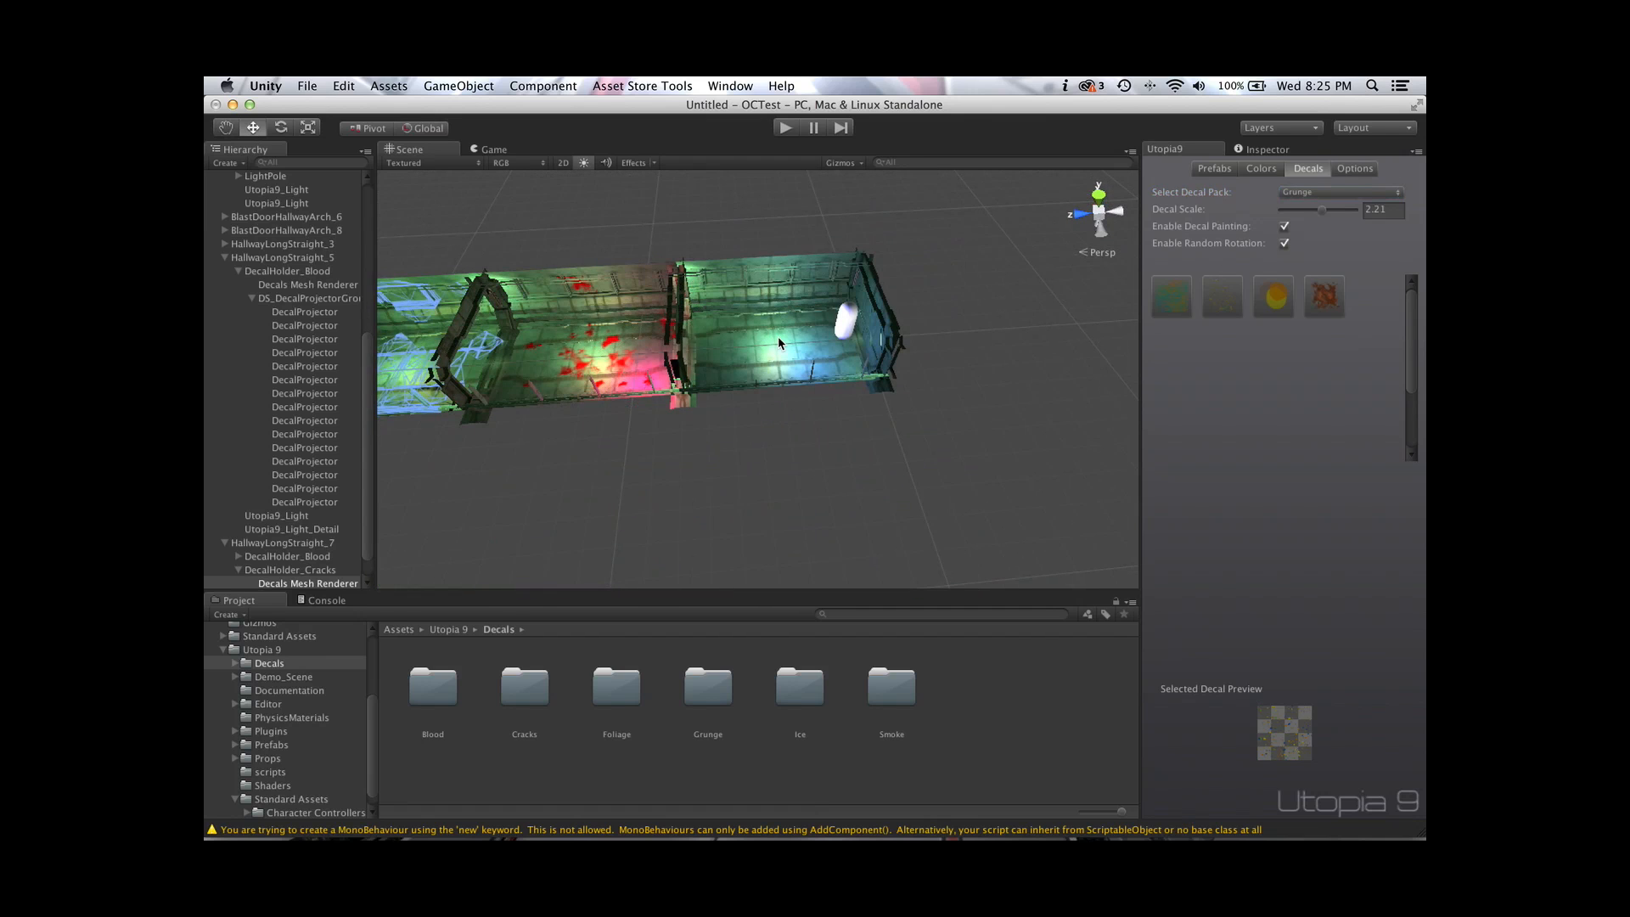
pyautogui.scroll(6, 778, 336)
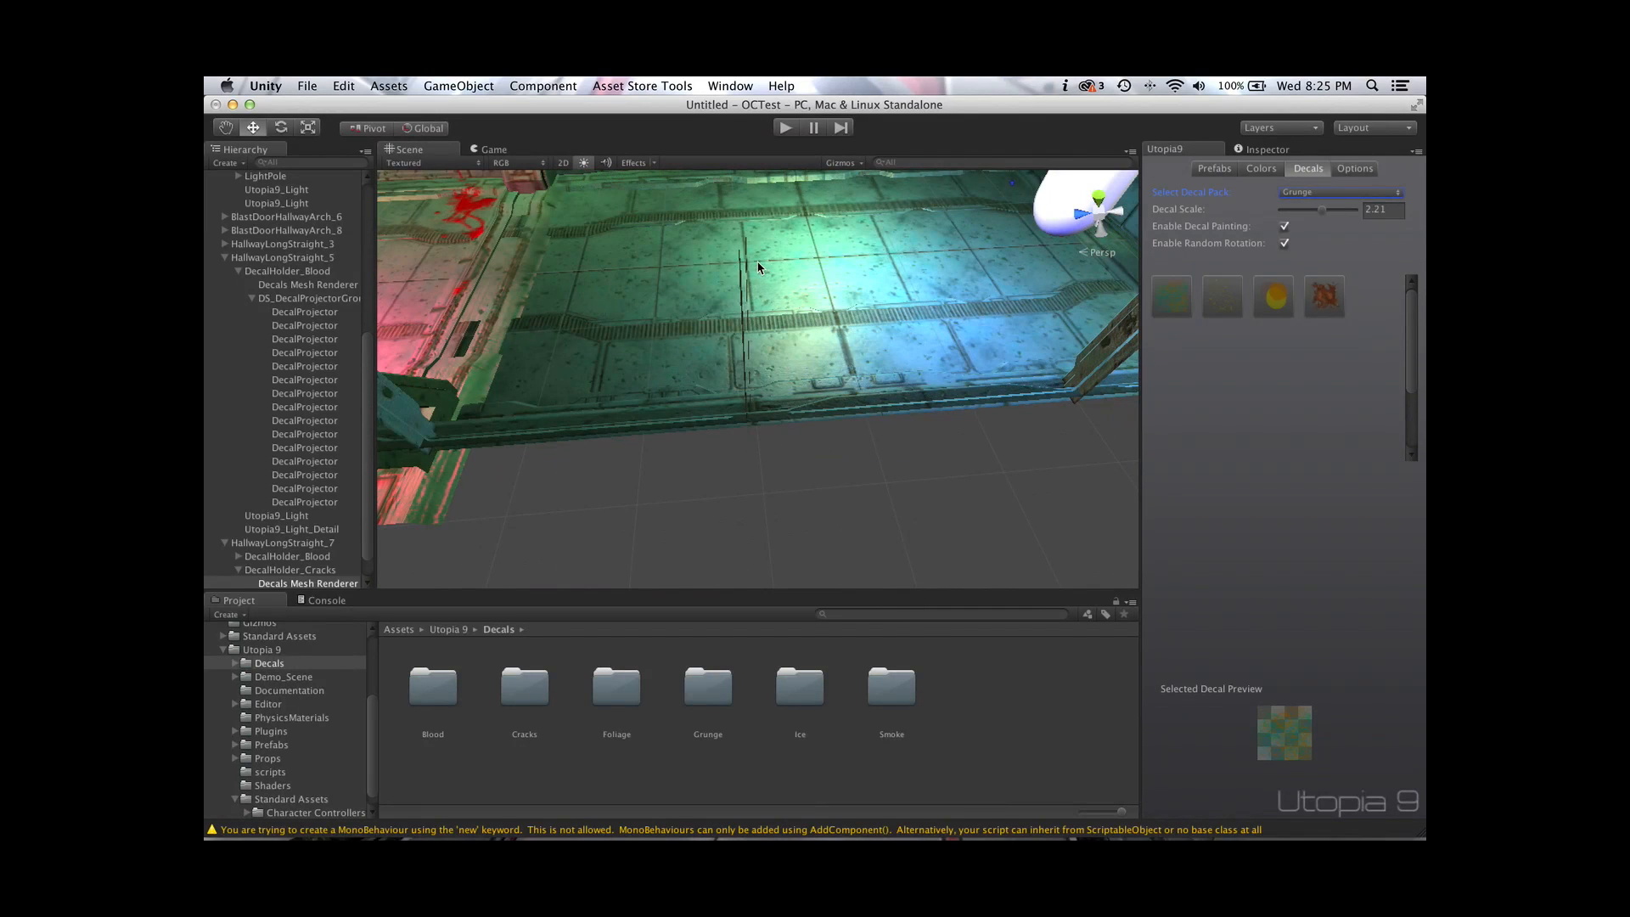
pyautogui.click(758, 268)
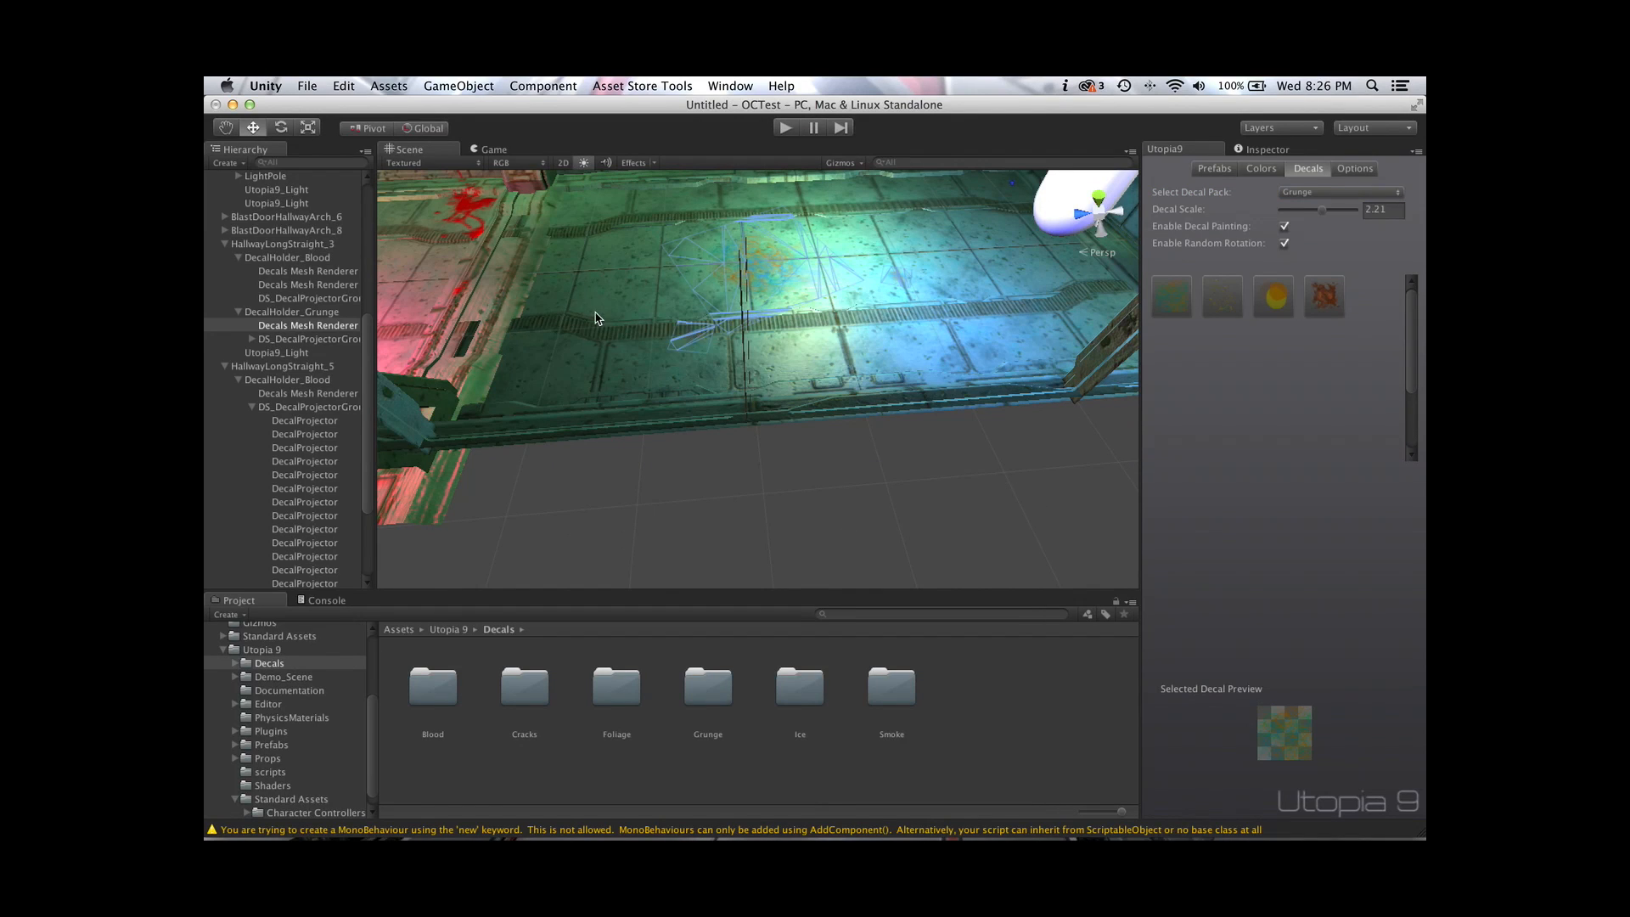
pyautogui.click(977, 195)
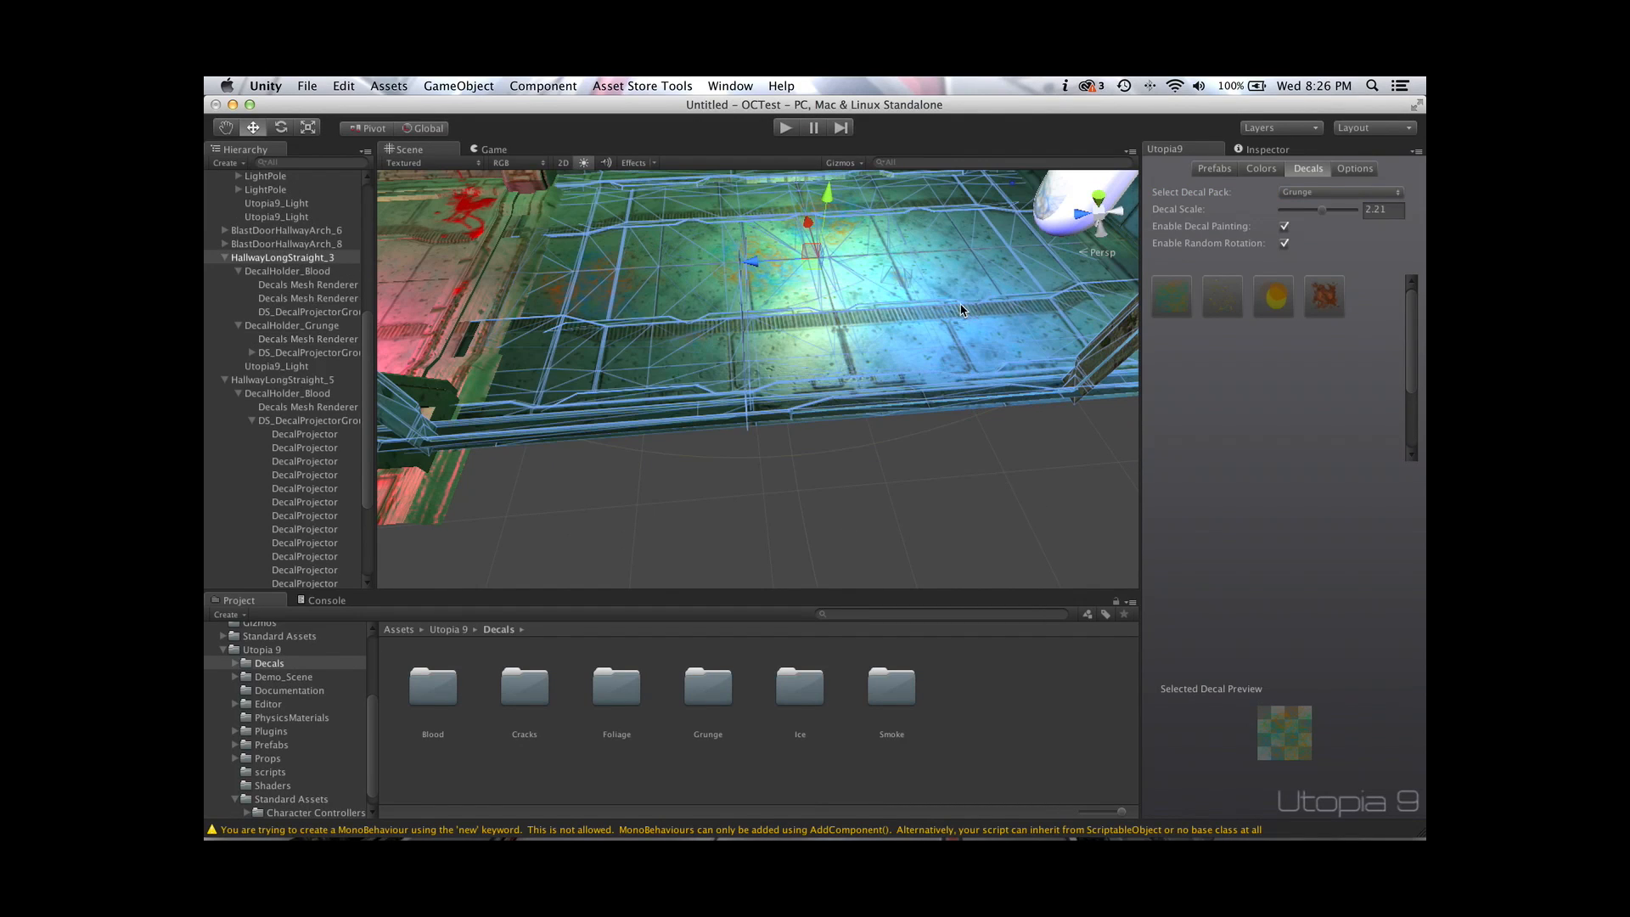
# Choose the fourth grunge decal and paint two of them on the floor of HallwayLongStraight_3
pyautogui.click(1324, 302)
pyautogui.click(781, 321)
pyautogui.click(930, 250)
pyautogui.keyDown('alt'); pyautogui.moveTo(741, 274); pyautogui.dragTo(922, 219); pyautogui.keyUp('alt')
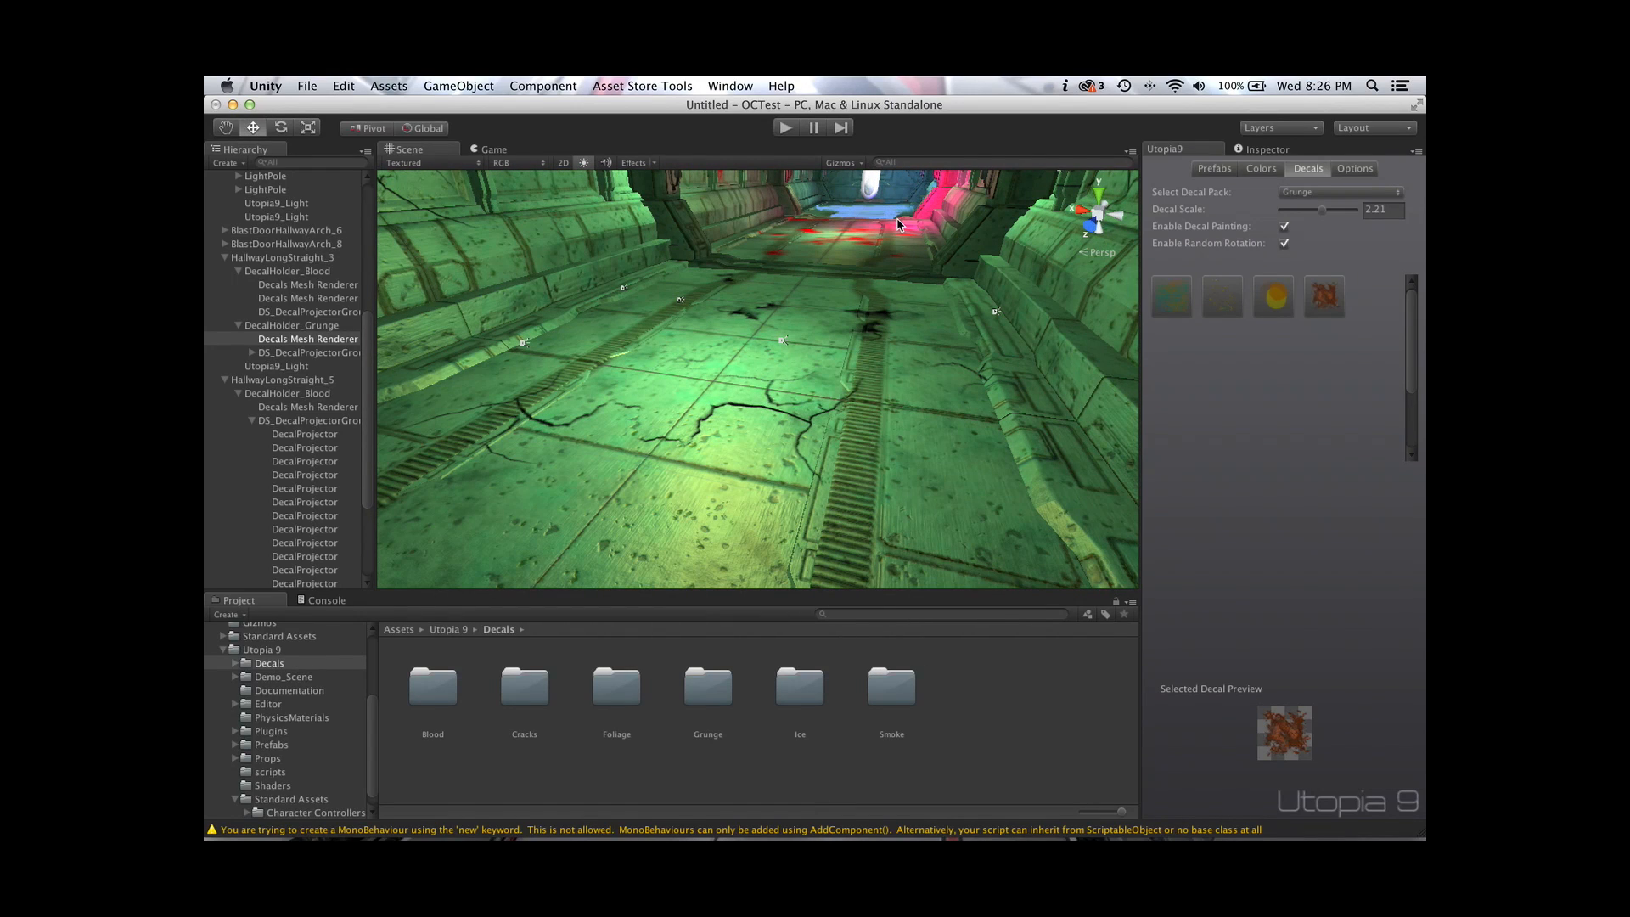
# Play-test the decorated corridor, exit play mode and look over the decals in the scene
pyautogui.click(783, 127)
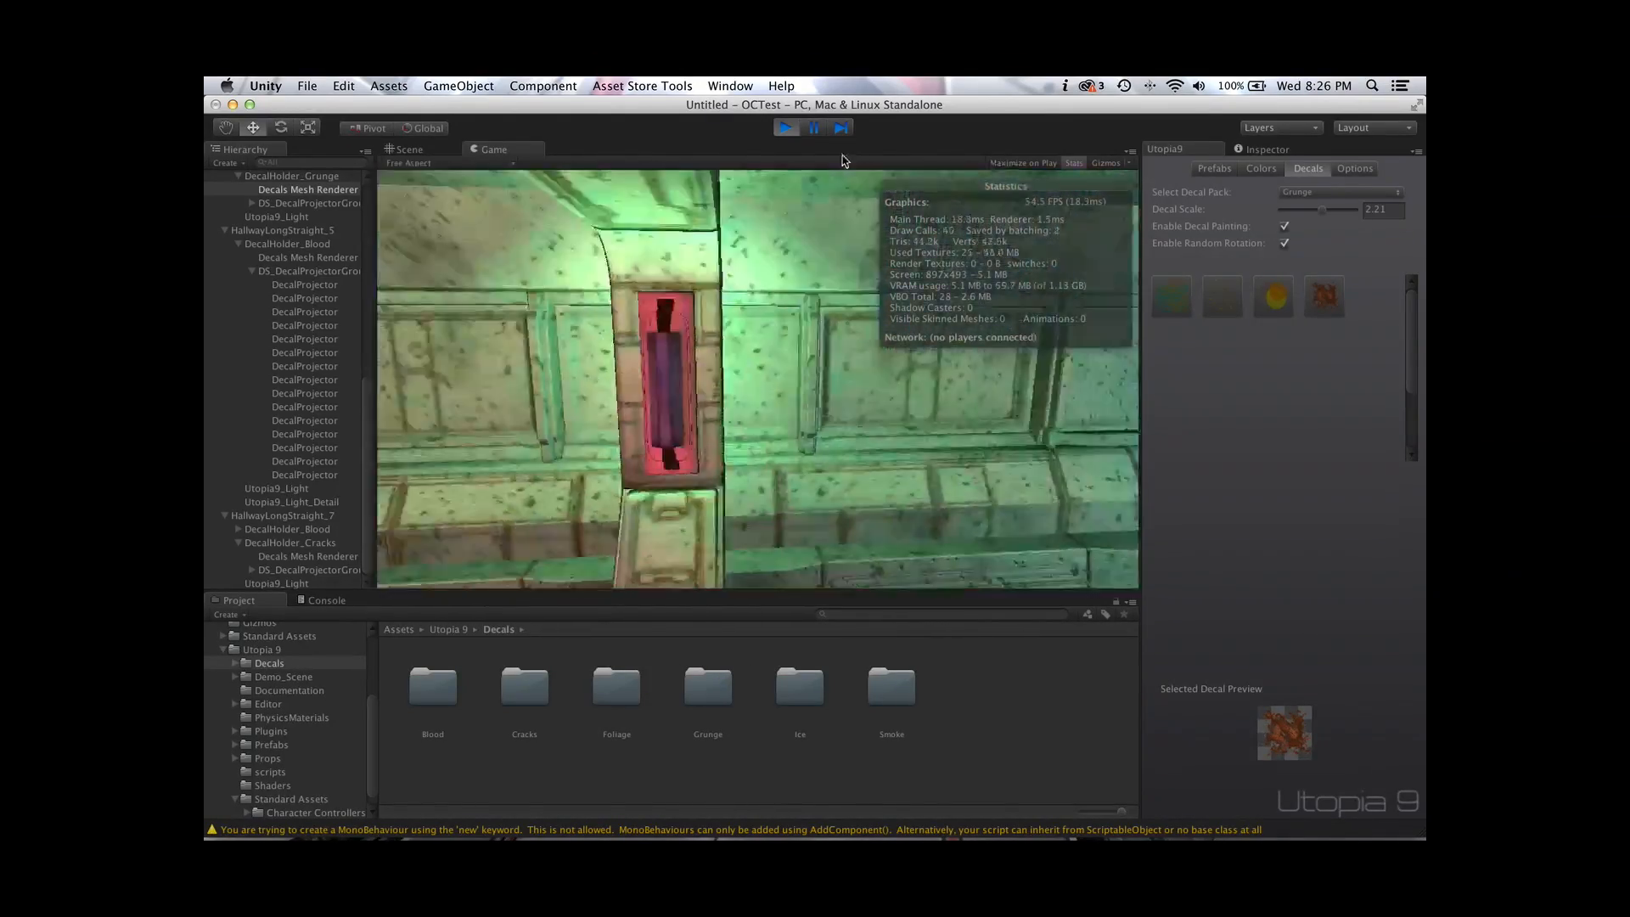
pyautogui.click(785, 128)
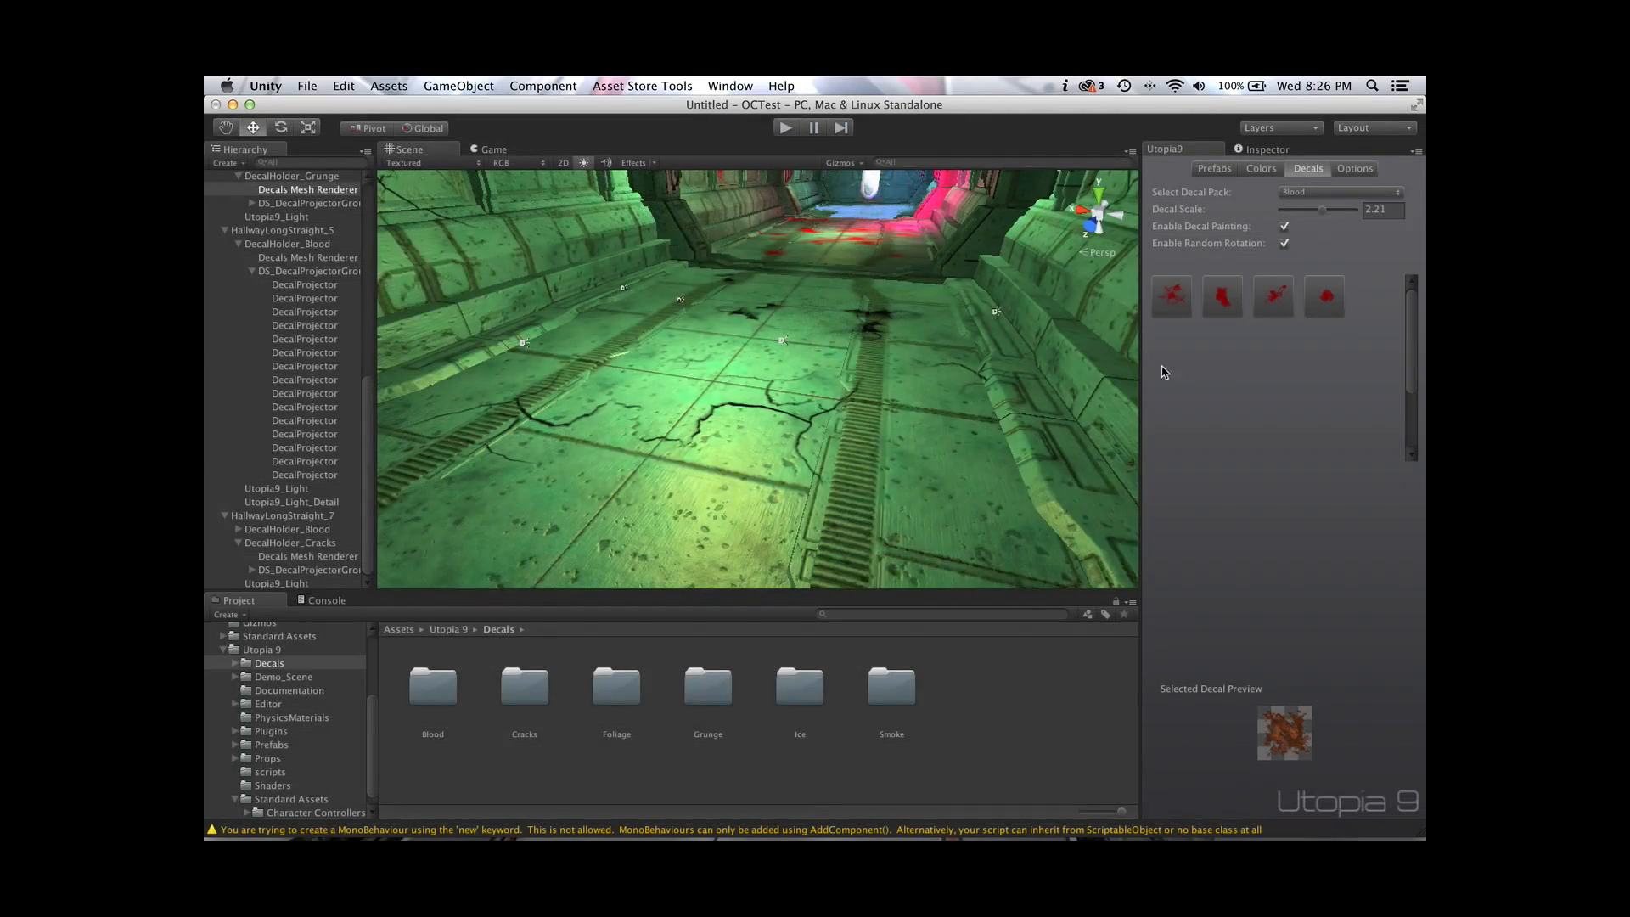
pyautogui.press('f')
pyautogui.keyDown('alt'); pyautogui.moveTo(853, 432); pyautogui.dragTo(818, 513); pyautogui.keyUp('alt')
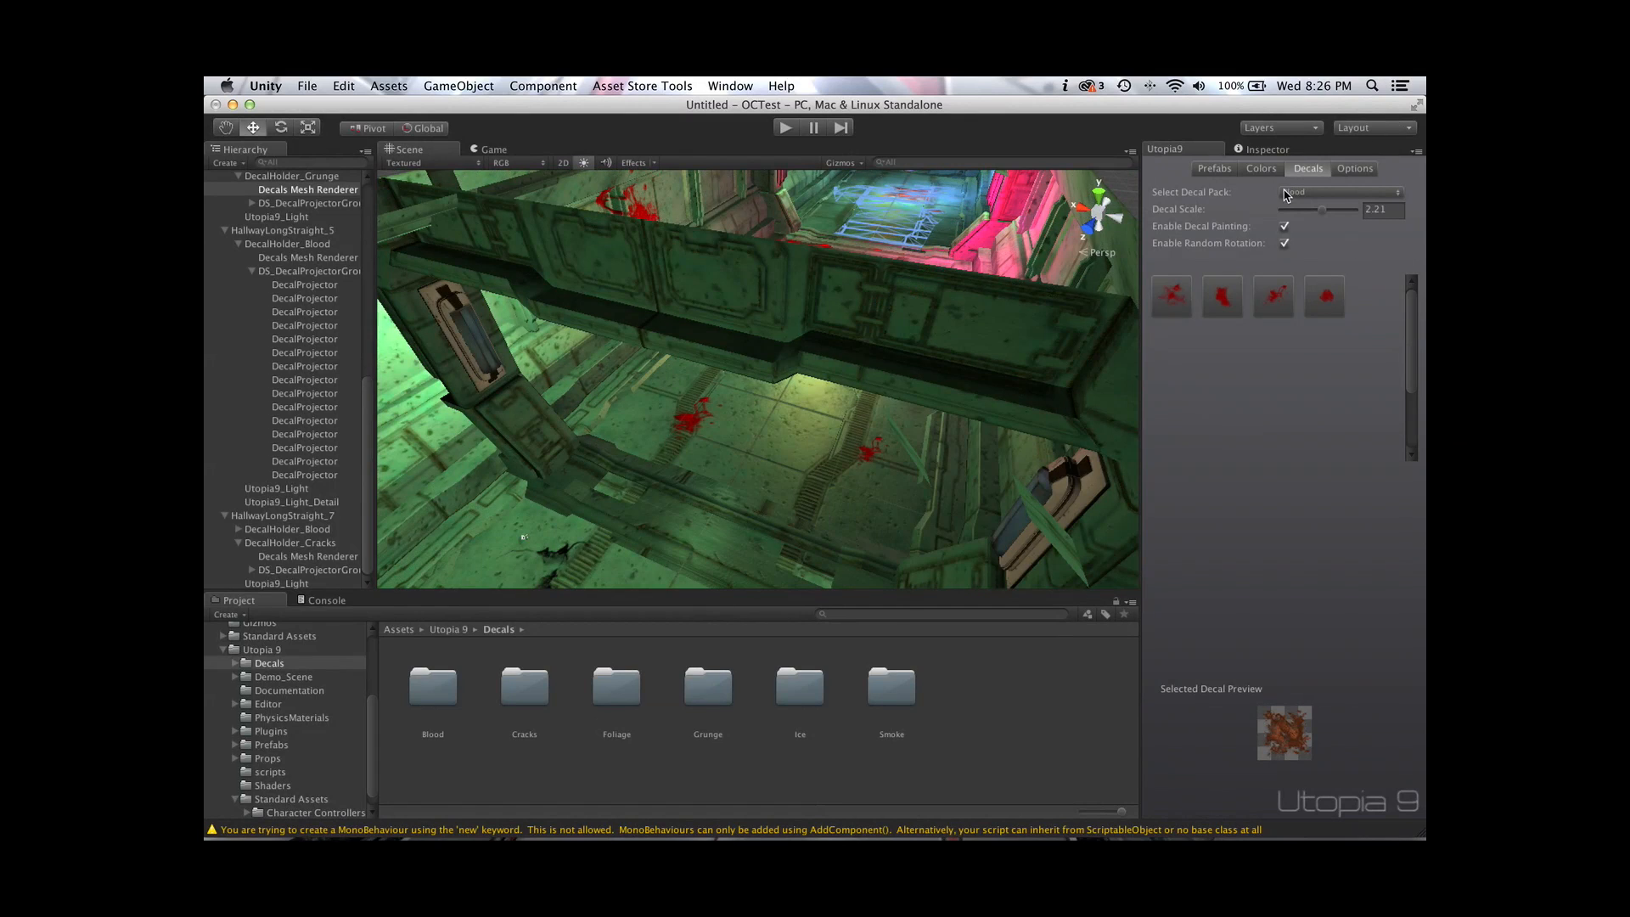
# Set the target platform to Mobile and examine the corridor floor and decals up close
pyautogui.click(1347, 171)
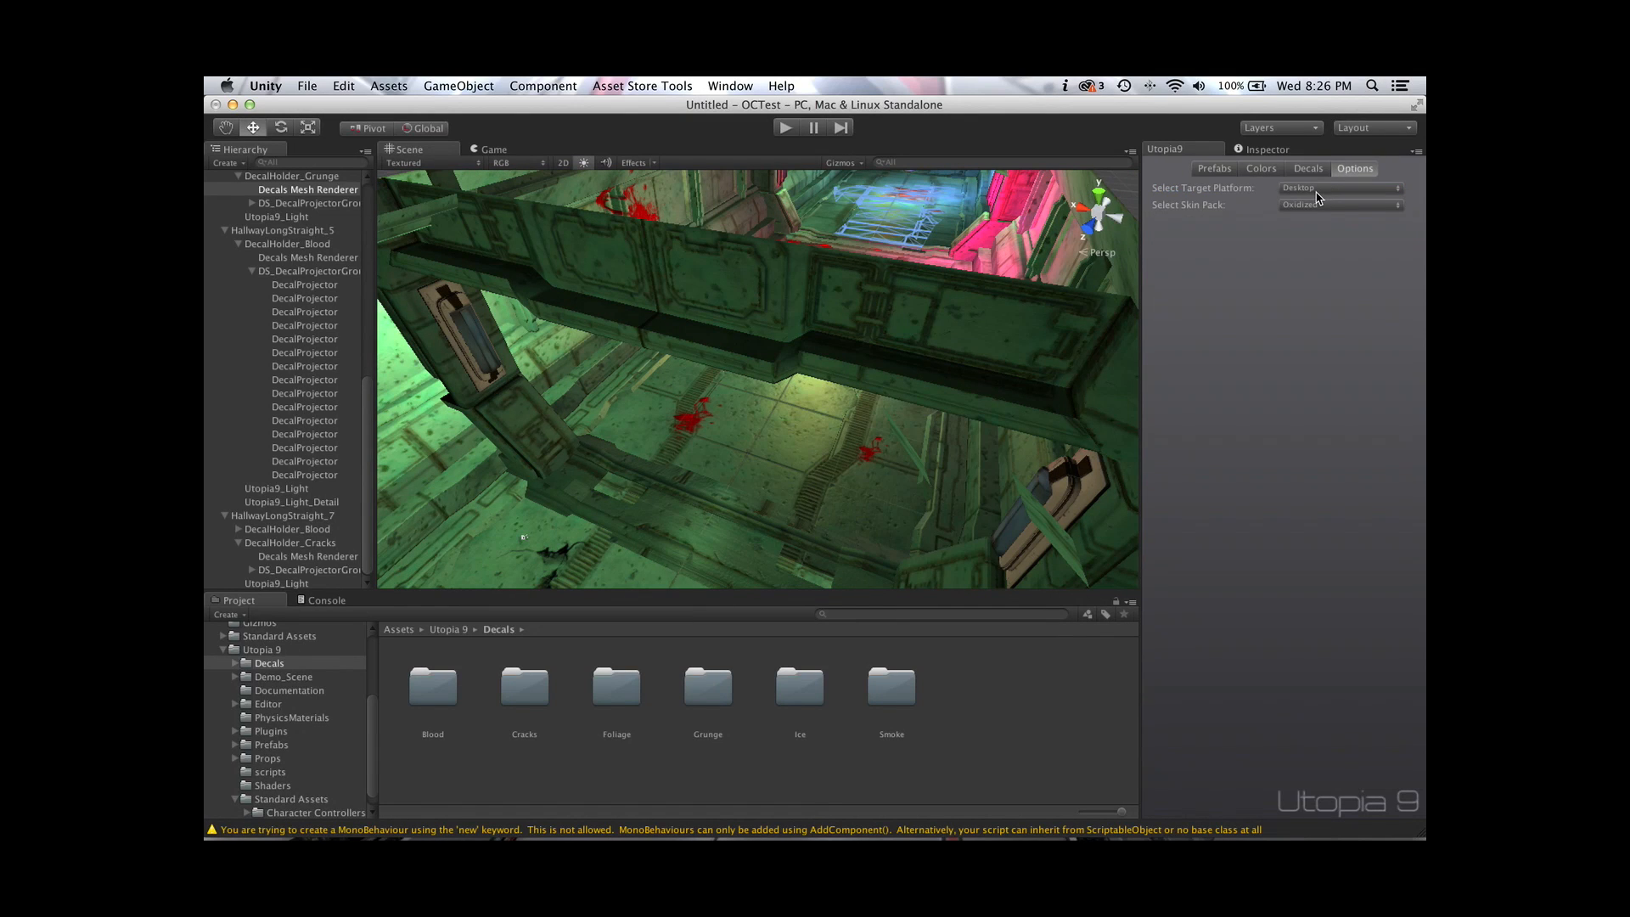
pyautogui.click(1315, 191)
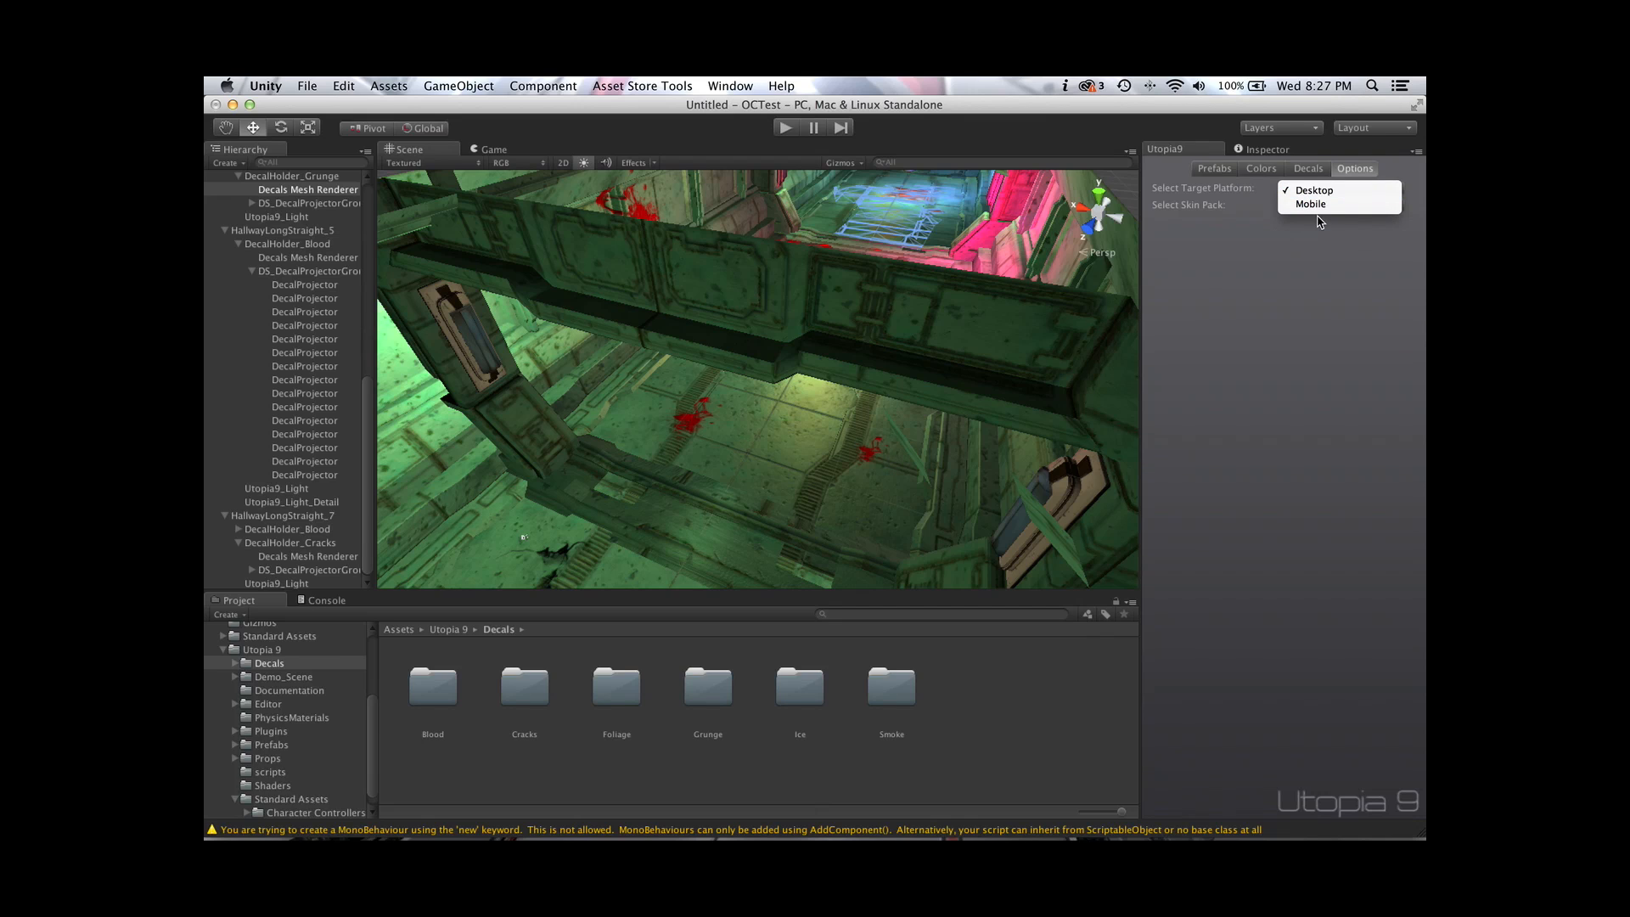
pyautogui.click(1317, 211)
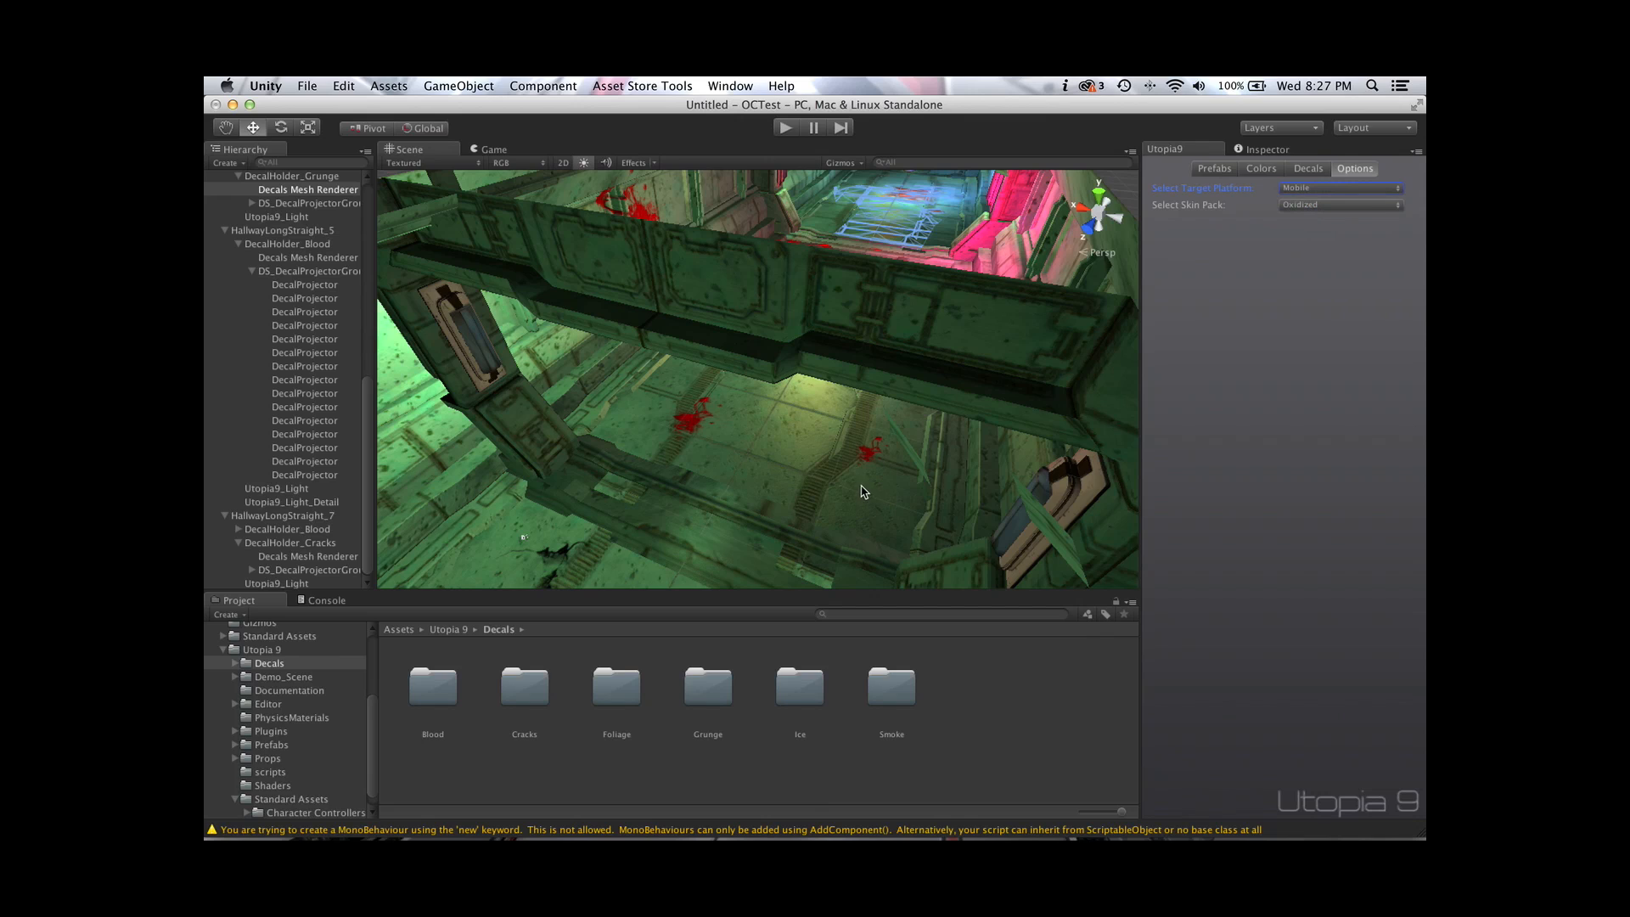
pyautogui.scroll(4, 834, 499)
pyautogui.scroll(5, 834, 498)
pyautogui.scroll(-4, 835, 498)
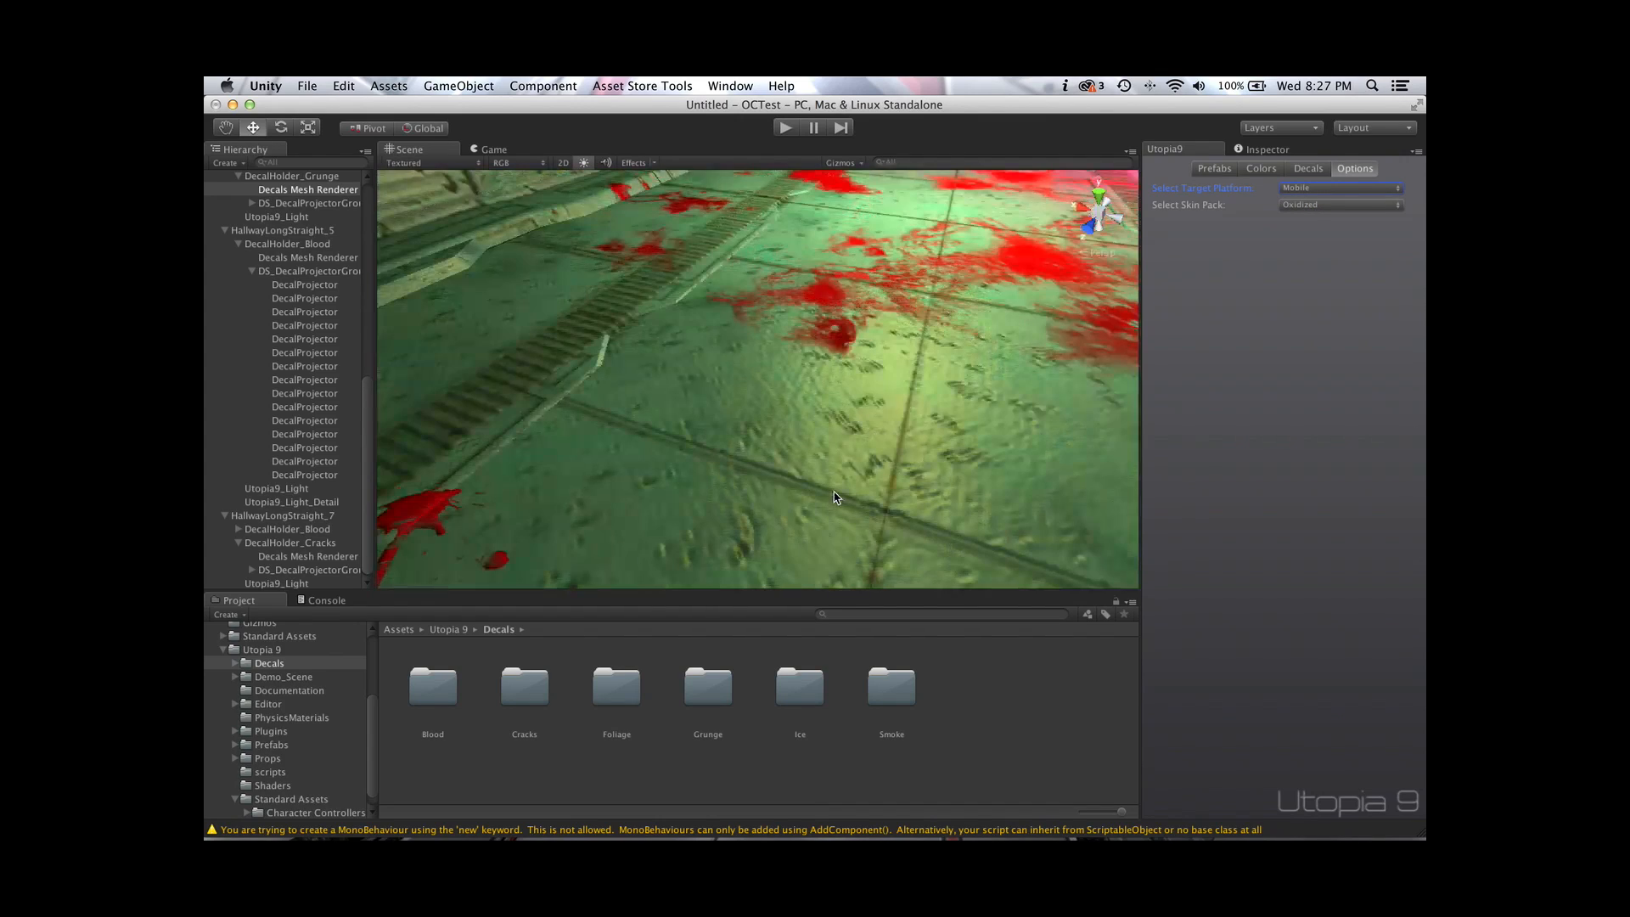
pyautogui.keyDown('alt'); pyautogui.moveTo(847, 507); pyautogui.dragTo(782, 447); pyautogui.keyUp('alt')
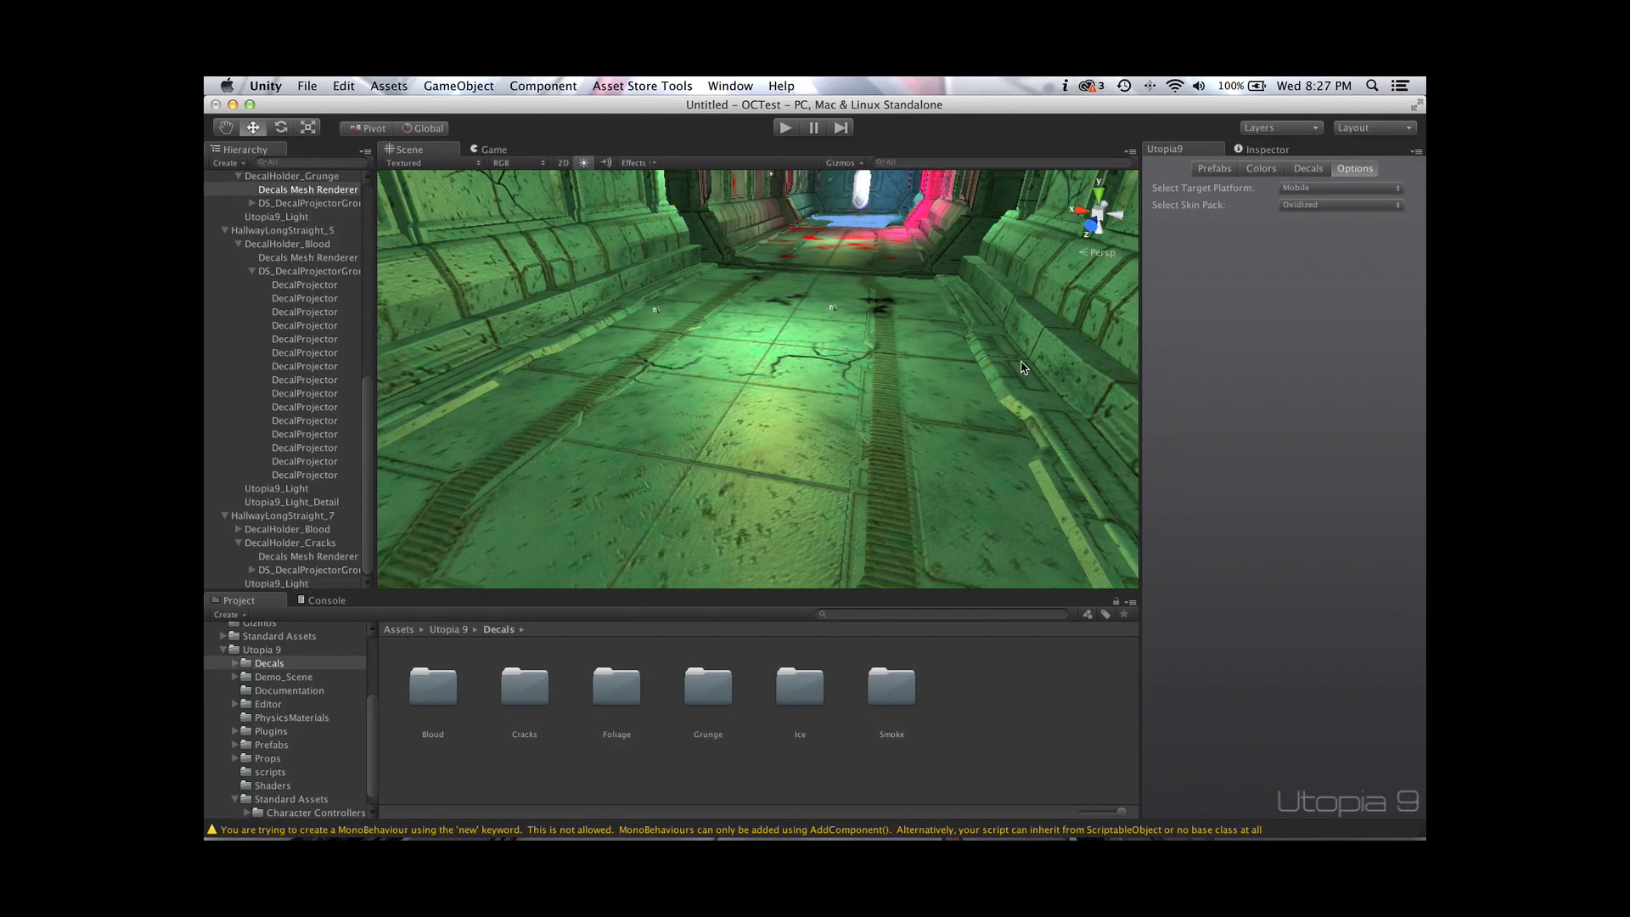
# Set the target platform back to Desktop
pyautogui.click(1315, 189)
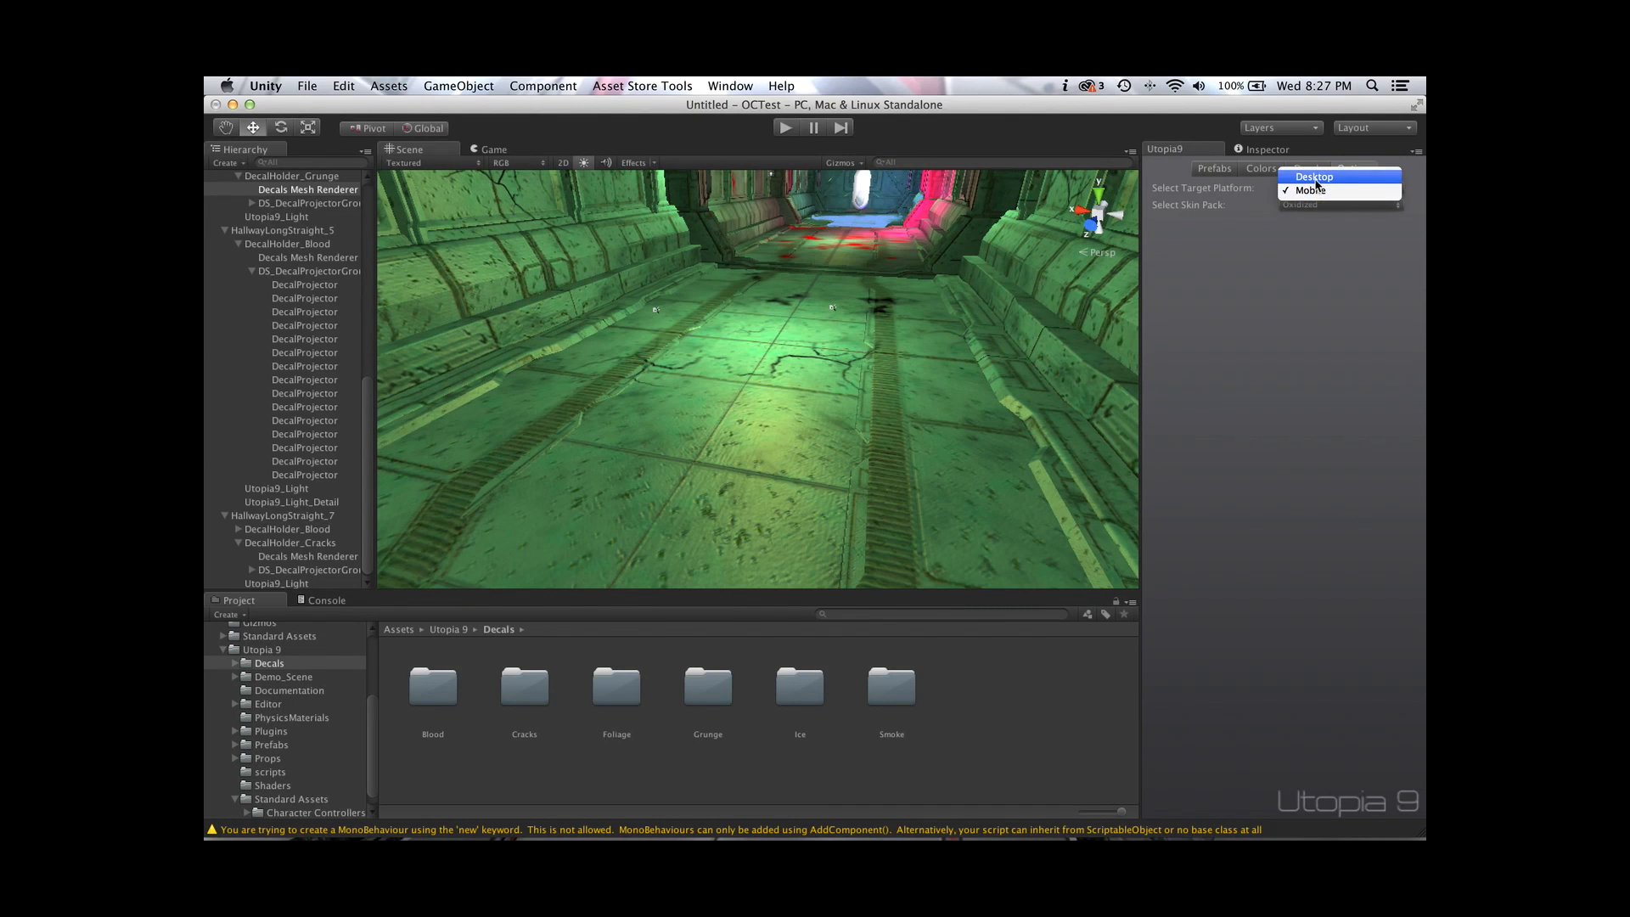
pyautogui.click(1314, 176)
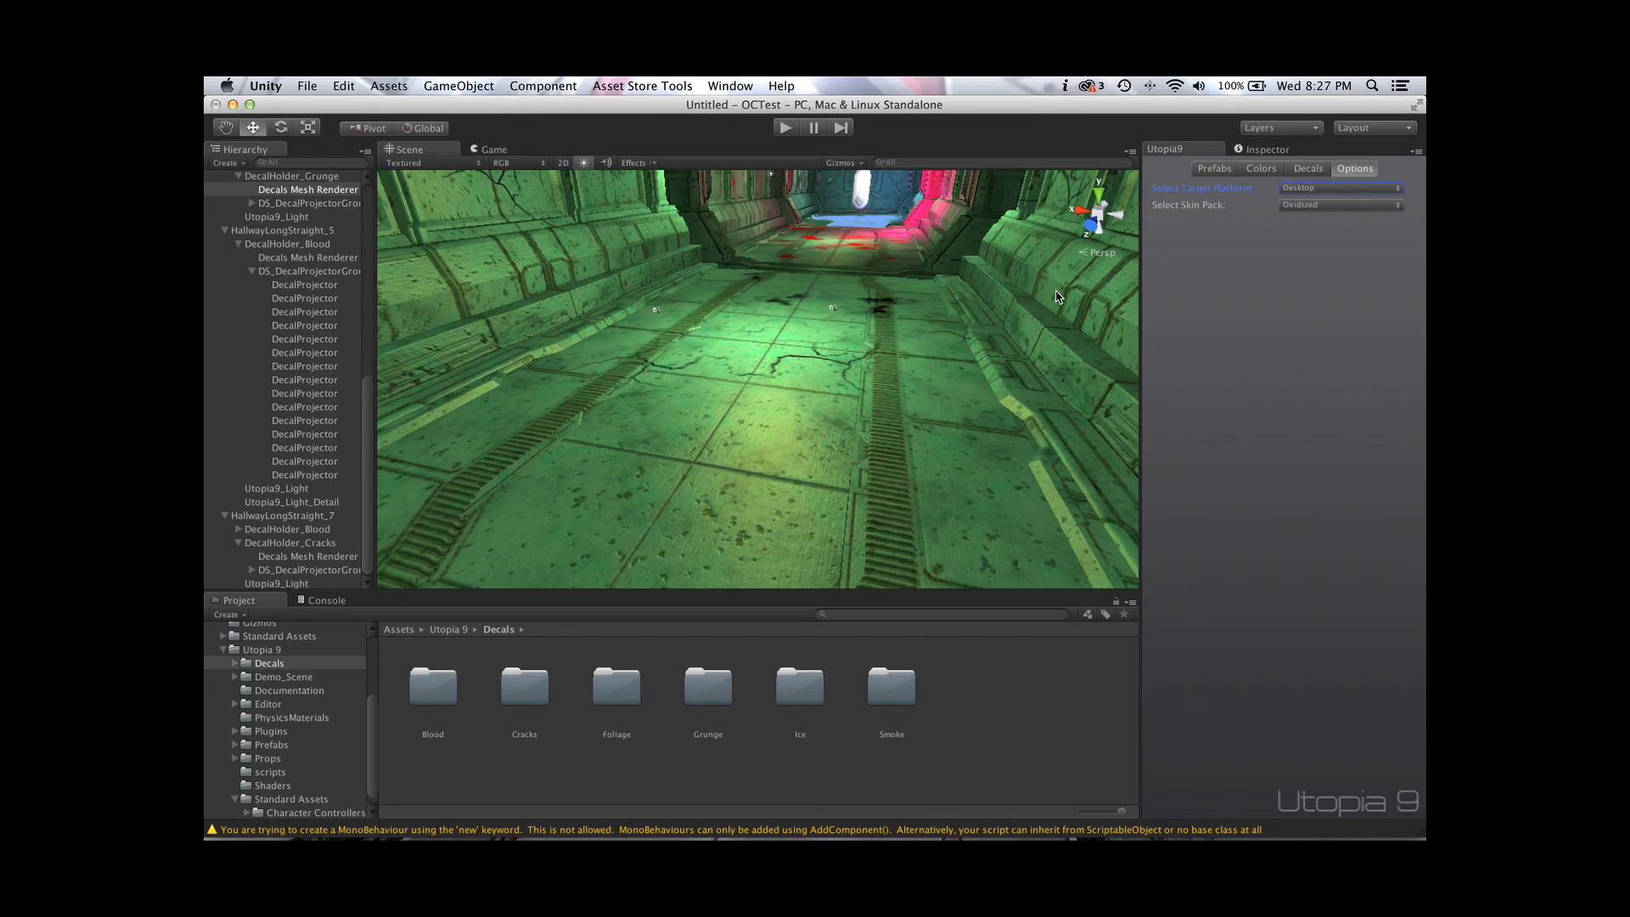
# Return to the prefab building tools and collapse all expanded objects inside Utopia 9 Group in the scene hierarchy
pyautogui.click(1233, 173)
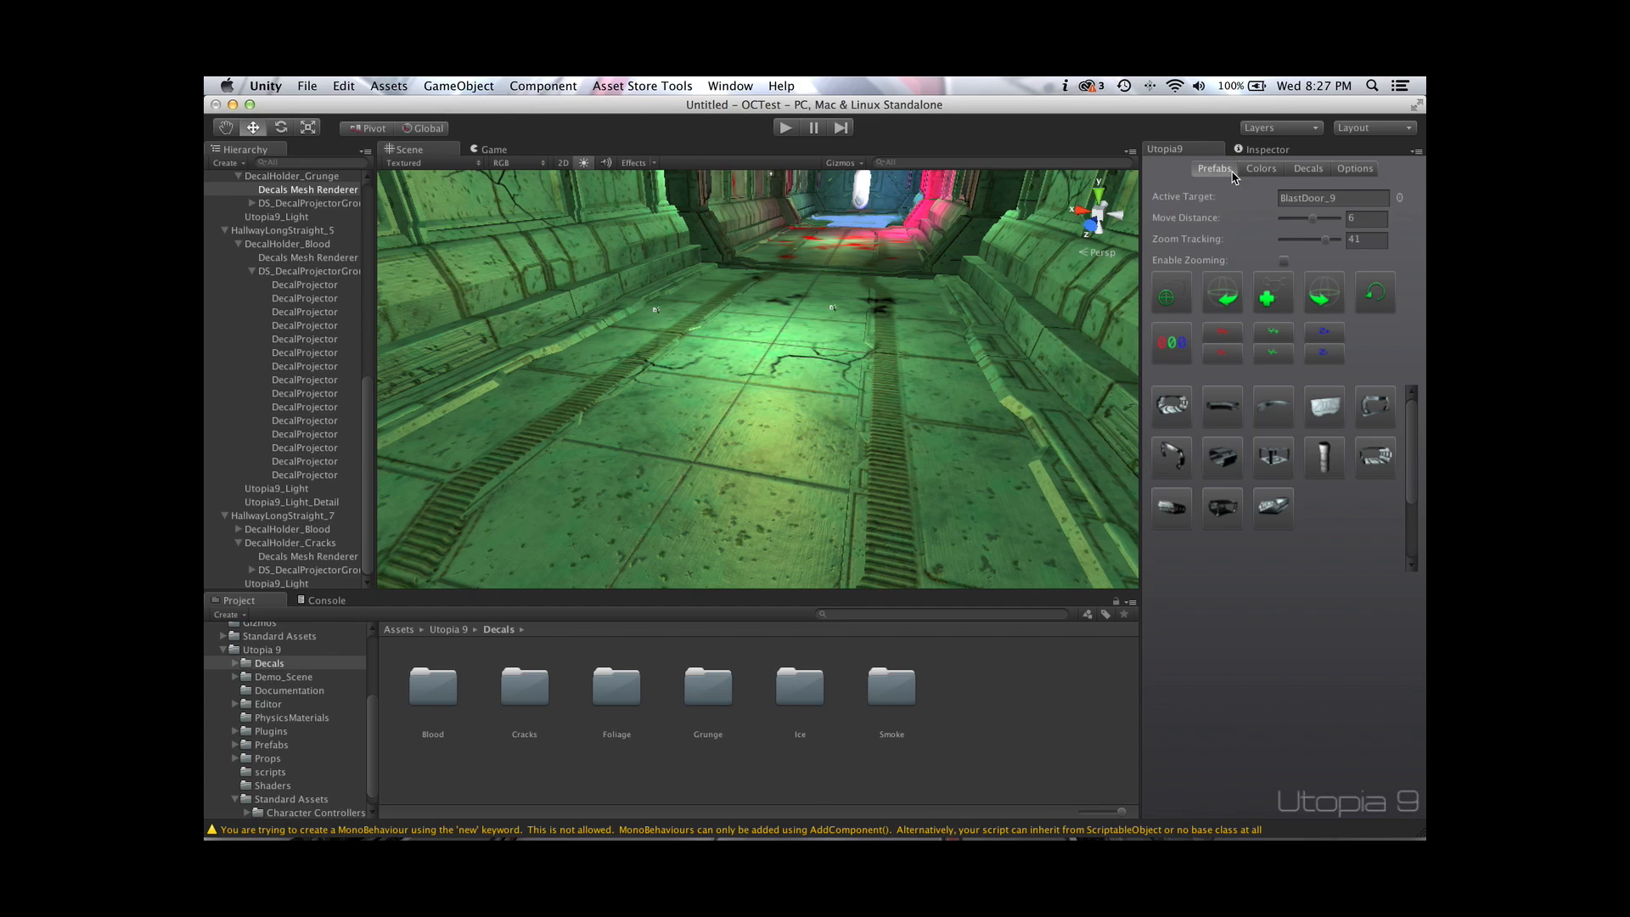
pyautogui.scroll(-10, 1013, 282)
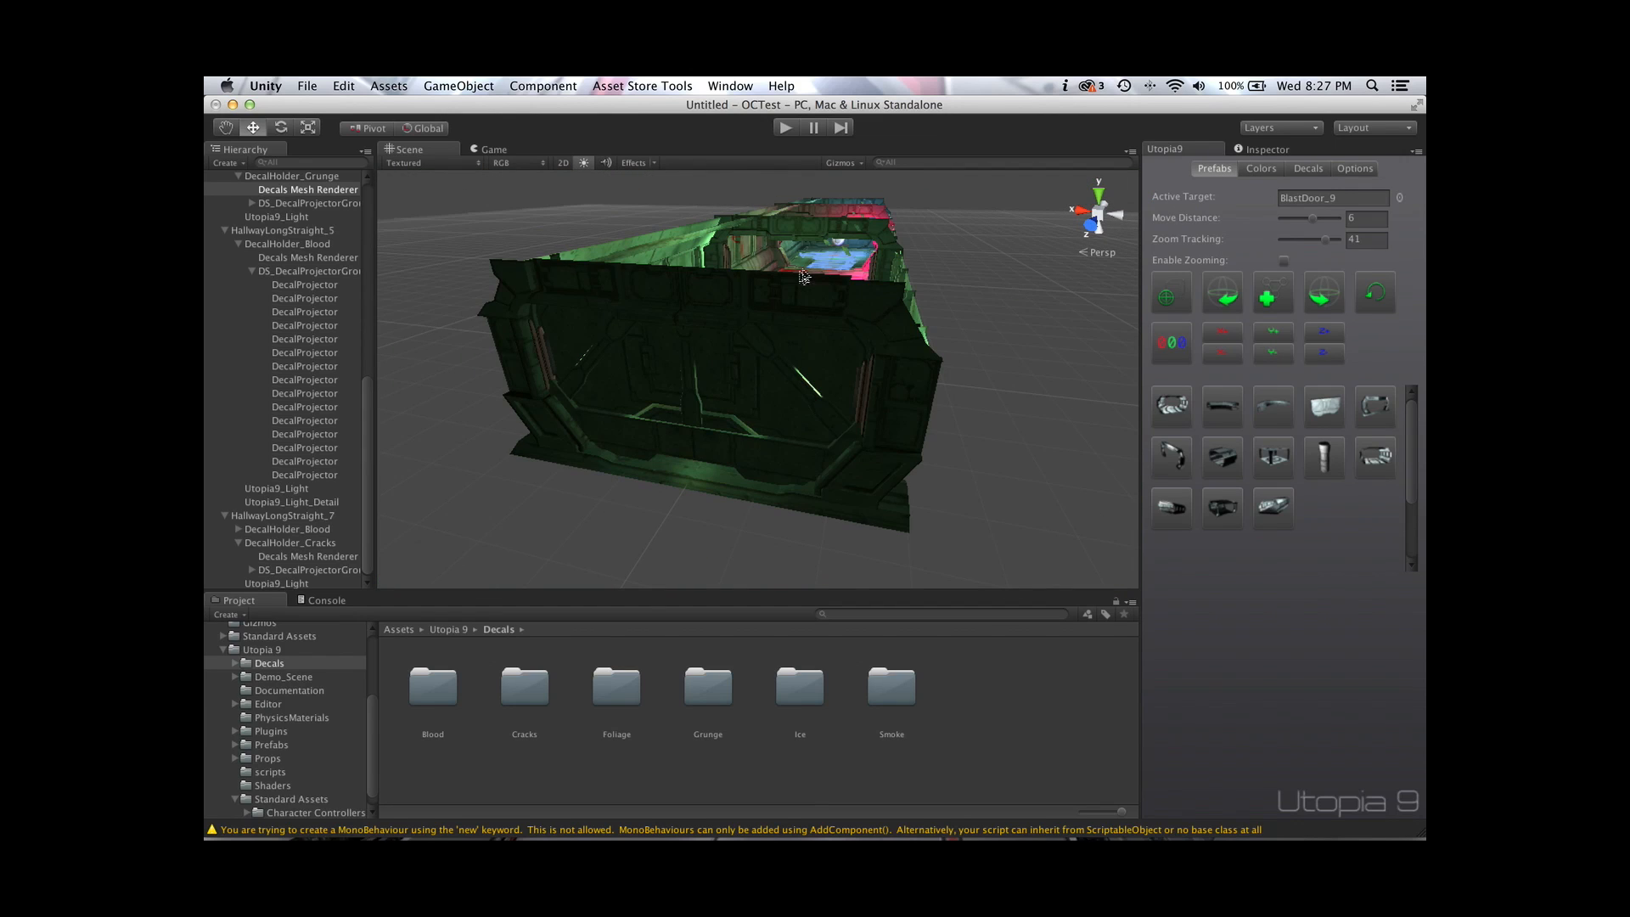
pyautogui.keyDown('alt'); pyautogui.moveTo(809, 281); pyautogui.dragTo(786, 352); pyautogui.keyUp('alt')
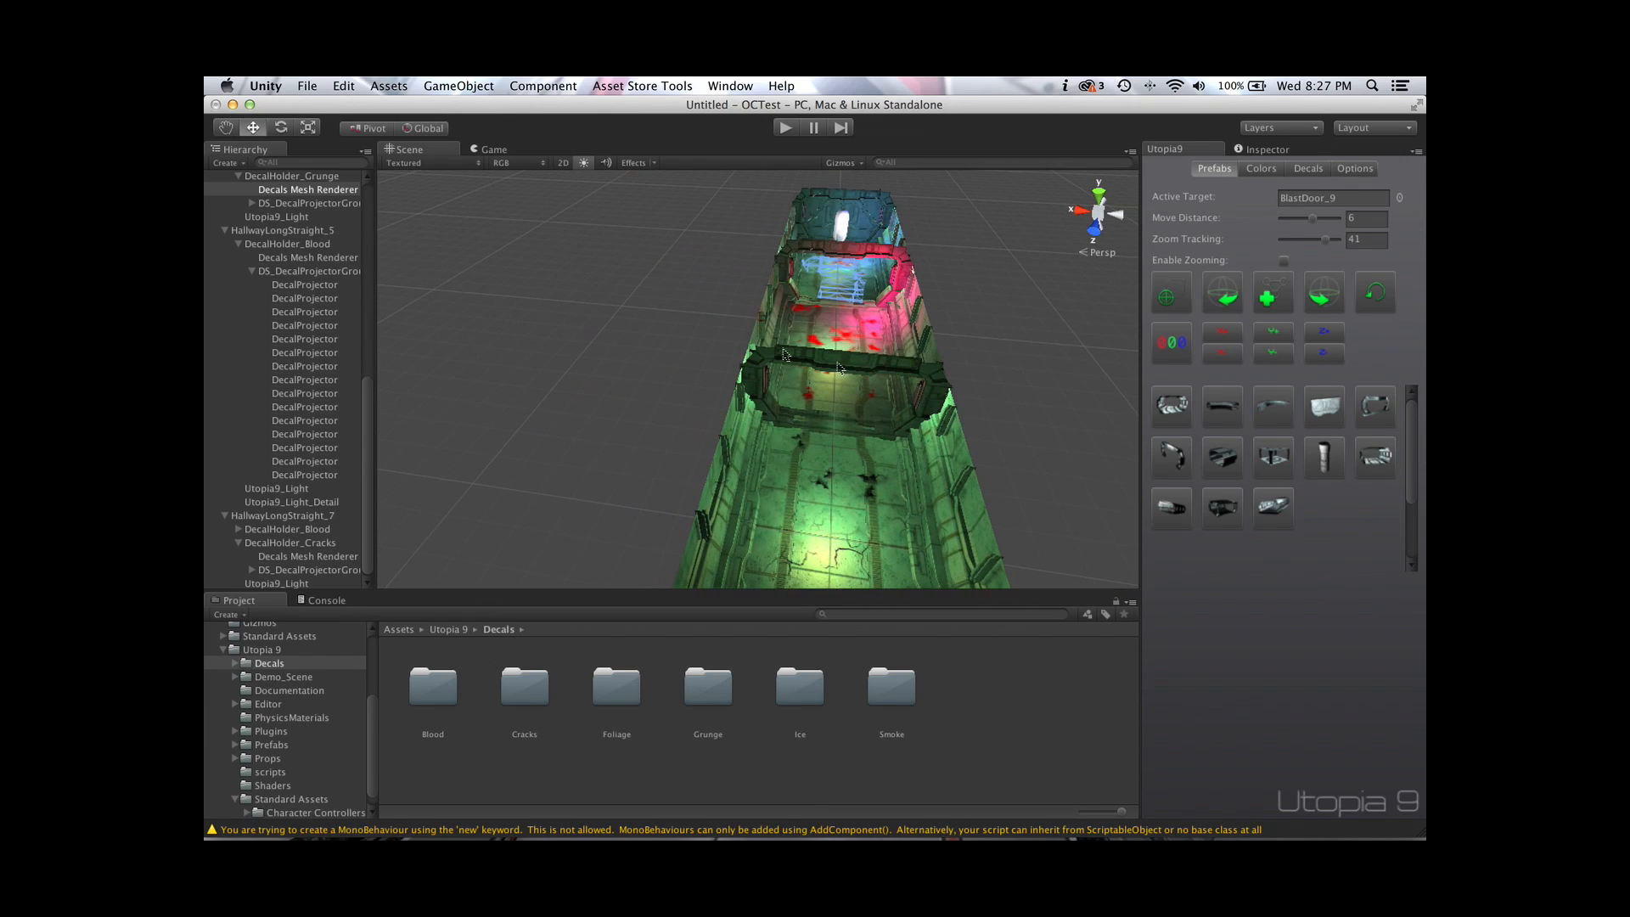
pyautogui.scroll(10, 288, 255)
pyautogui.click(226, 205)
pyautogui.click(225, 232)
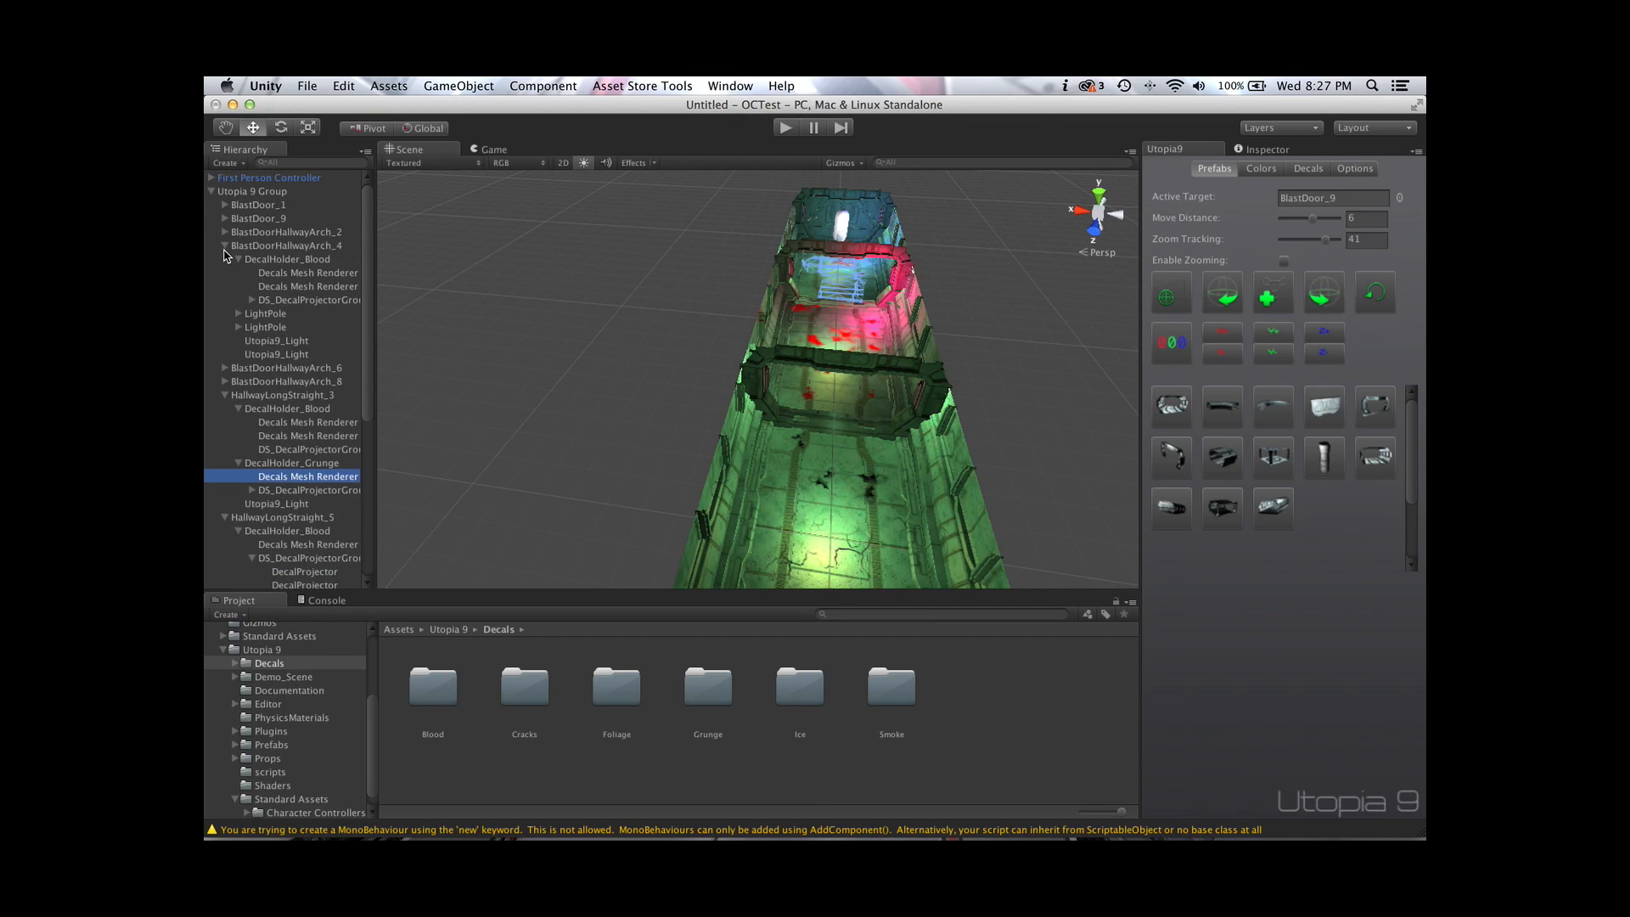
pyautogui.click(225, 246)
pyautogui.click(225, 287)
pyautogui.click(225, 300)
pyautogui.click(225, 314)
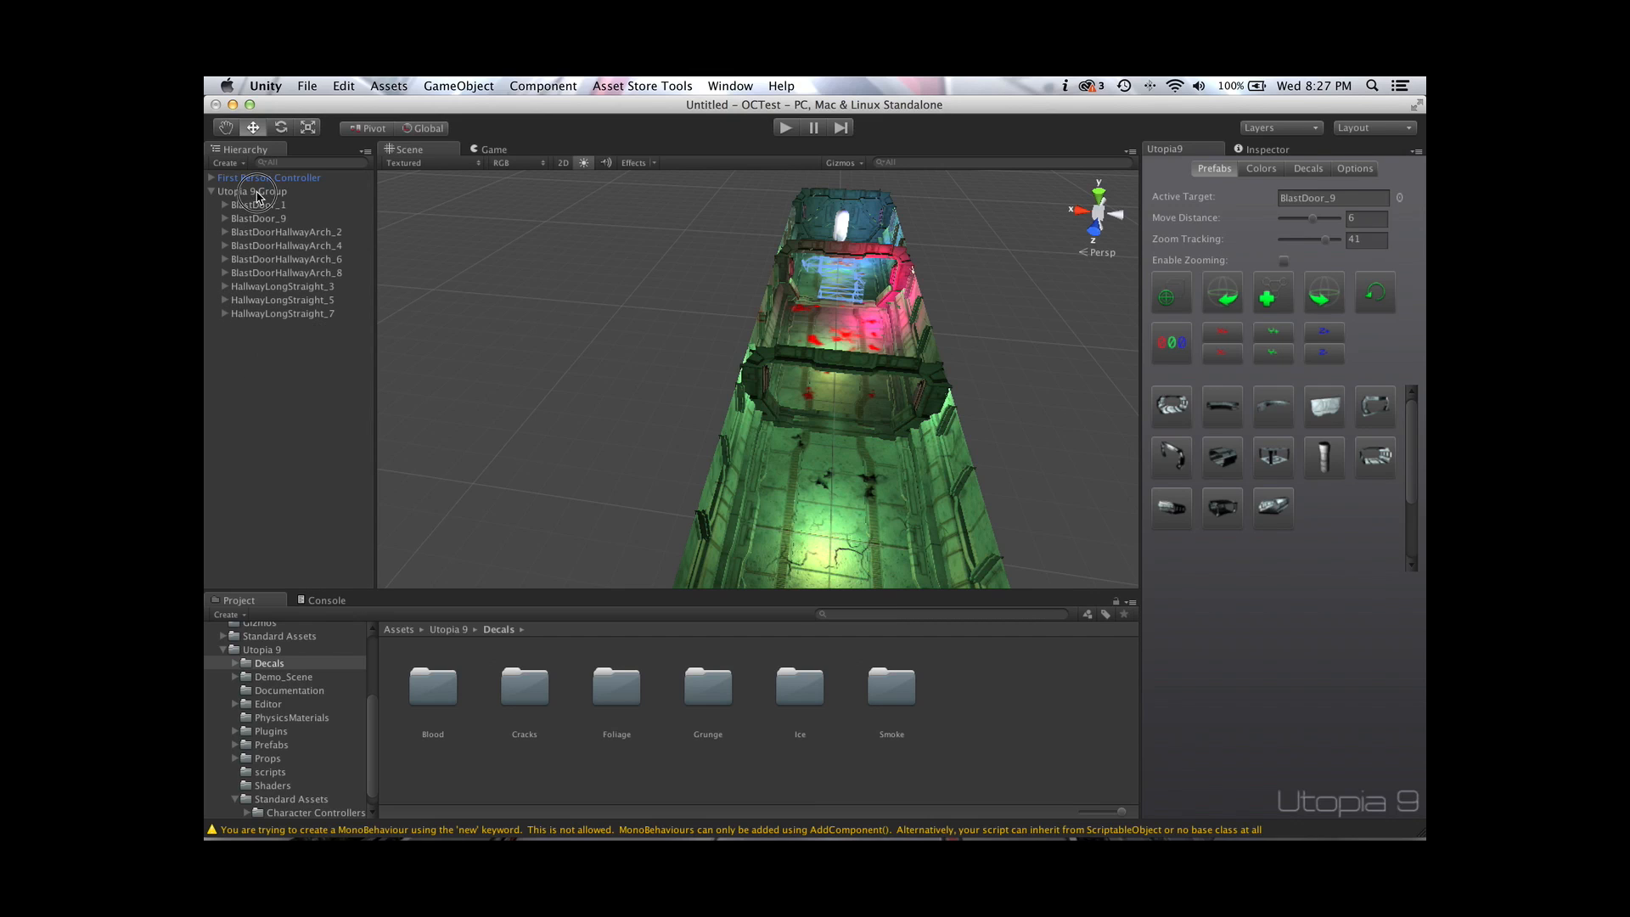
# Make the whole Utopia 9 Group the active target of the level builder
pyautogui.click(257, 194)
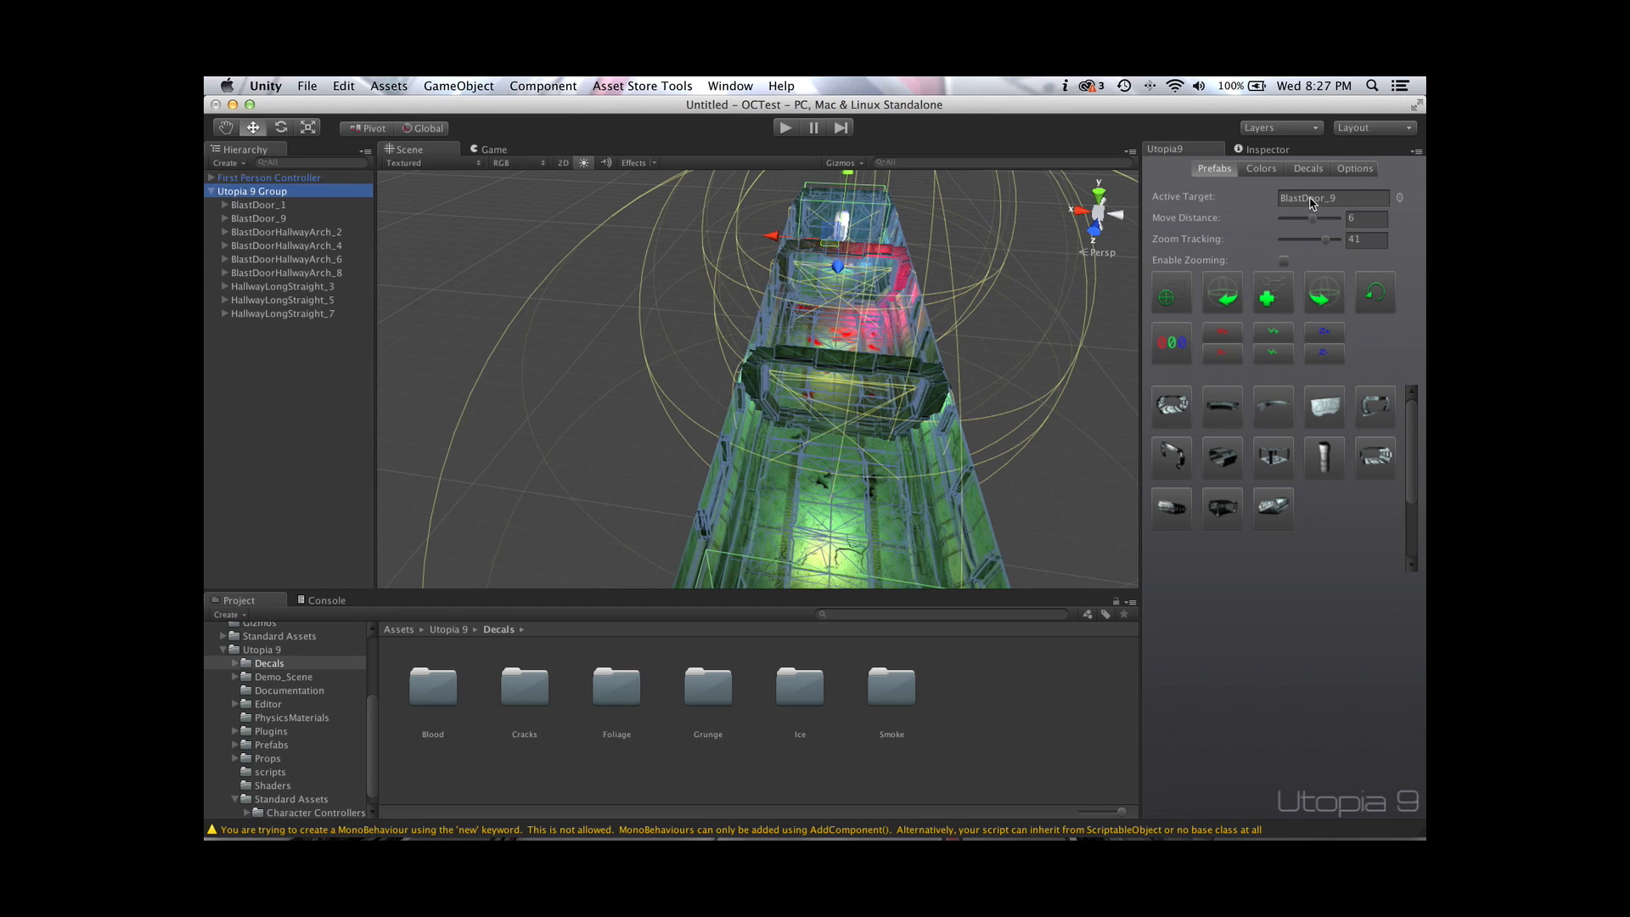
pyautogui.click(1170, 300)
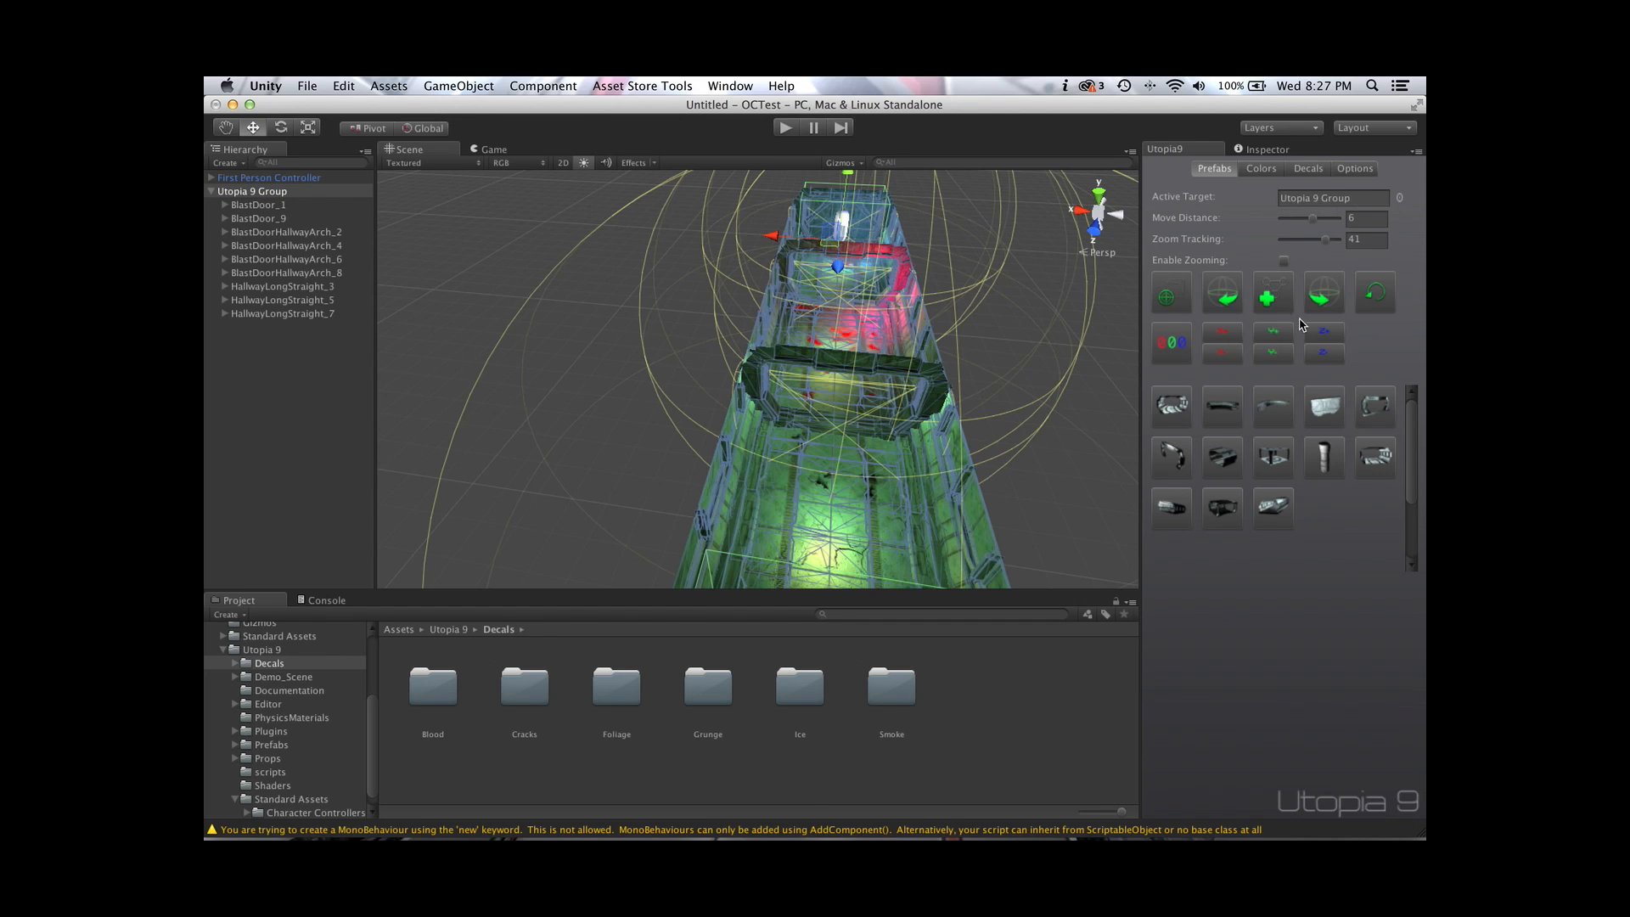
# Try rotating the whole group in eight increments, nudging it along X and resetting it to zero
pyautogui.click(1224, 297)
pyautogui.click(1224, 297)
pyautogui.click(1225, 297)
pyautogui.click(1225, 297)
pyautogui.click(1233, 302)
pyautogui.click(1233, 301)
pyautogui.click(1232, 301)
pyautogui.click(1233, 301)
pyautogui.click(1226, 333)
pyautogui.click(1175, 350)
pyautogui.keyDown('alt'); pyautogui.moveTo(950, 310); pyautogui.dragTo(1214, 314); pyautogui.keyUp('alt')
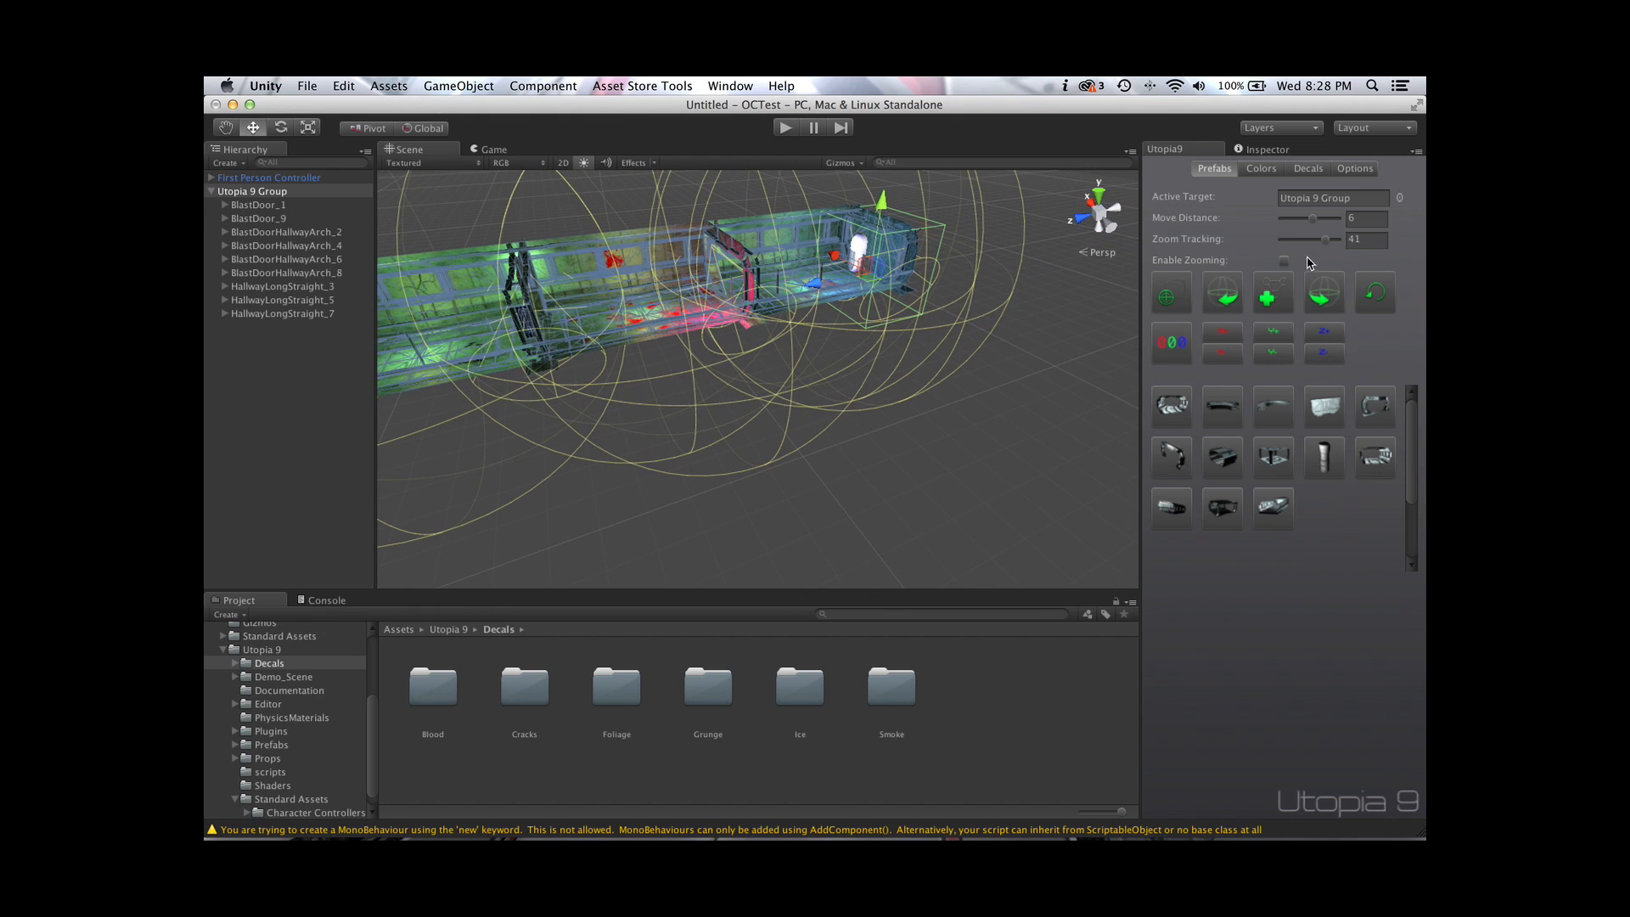
# Set Zoom Tracking to 32 and move the existing Utopia 9 Group aside, away from the First Person Controller
pyautogui.moveTo(1329, 246); pyautogui.dragTo(1317, 246)
pyautogui.scroll(-6, 728, 337)
pyautogui.keyDown('alt'); pyautogui.moveTo(728, 337); pyautogui.dragTo(214, 262); pyautogui.keyUp('alt')
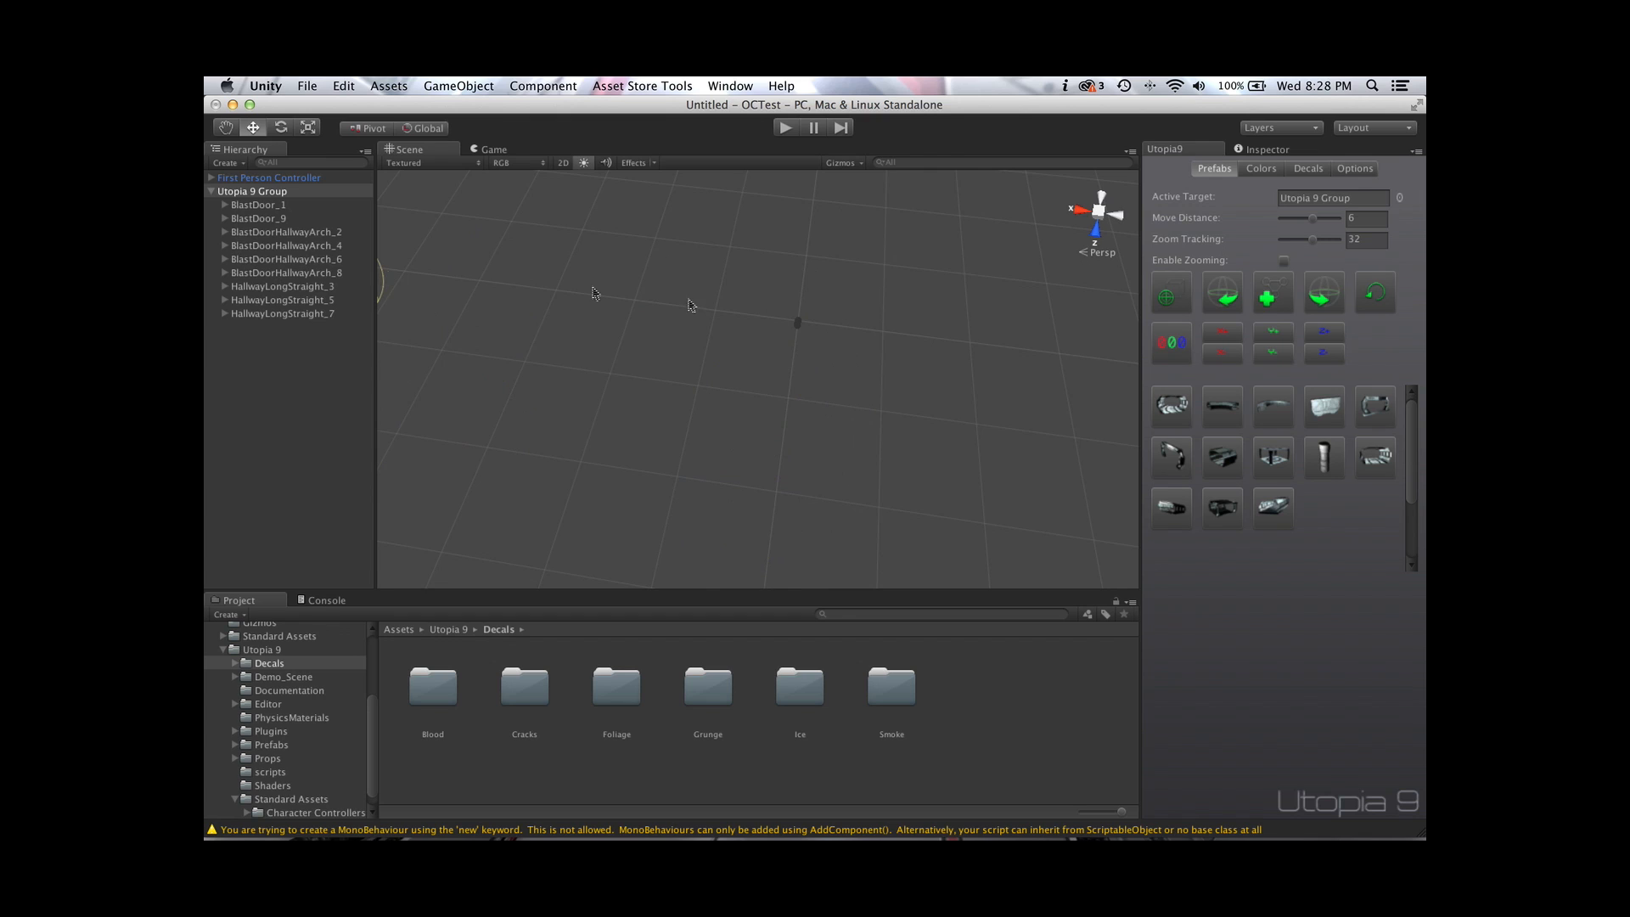
# Start a second Utopia 9 group and build it from a blast door, a blast door hallway arch and two long straight hallways
pyautogui.click(1273, 302)
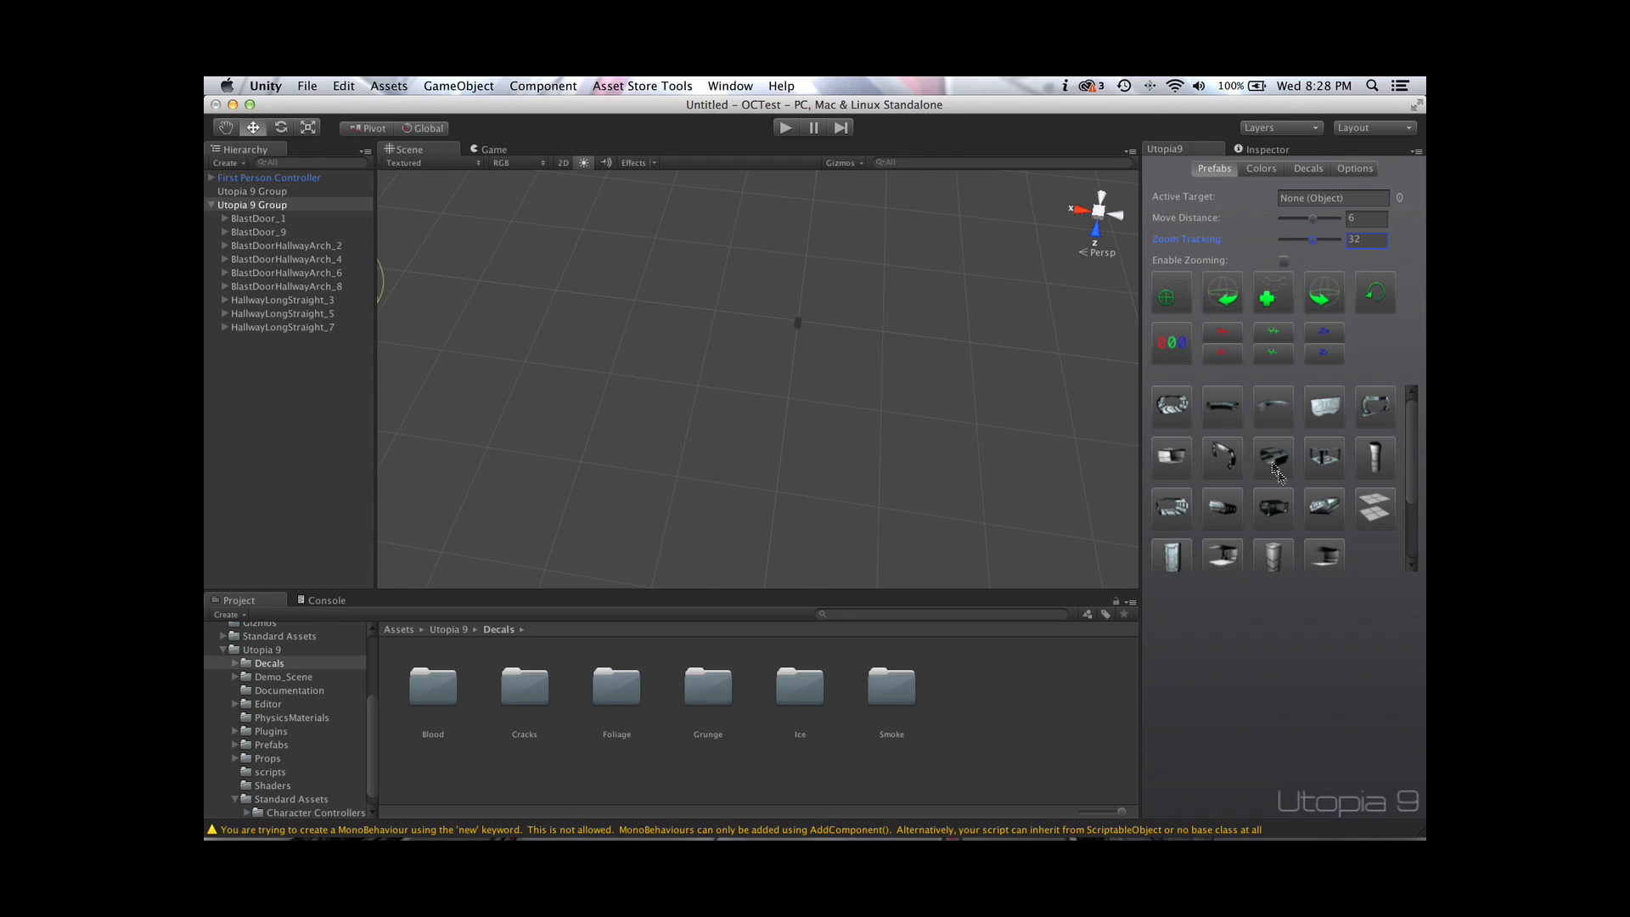
pyautogui.click(1374, 410)
pyautogui.click(1375, 409)
pyautogui.click(1373, 459)
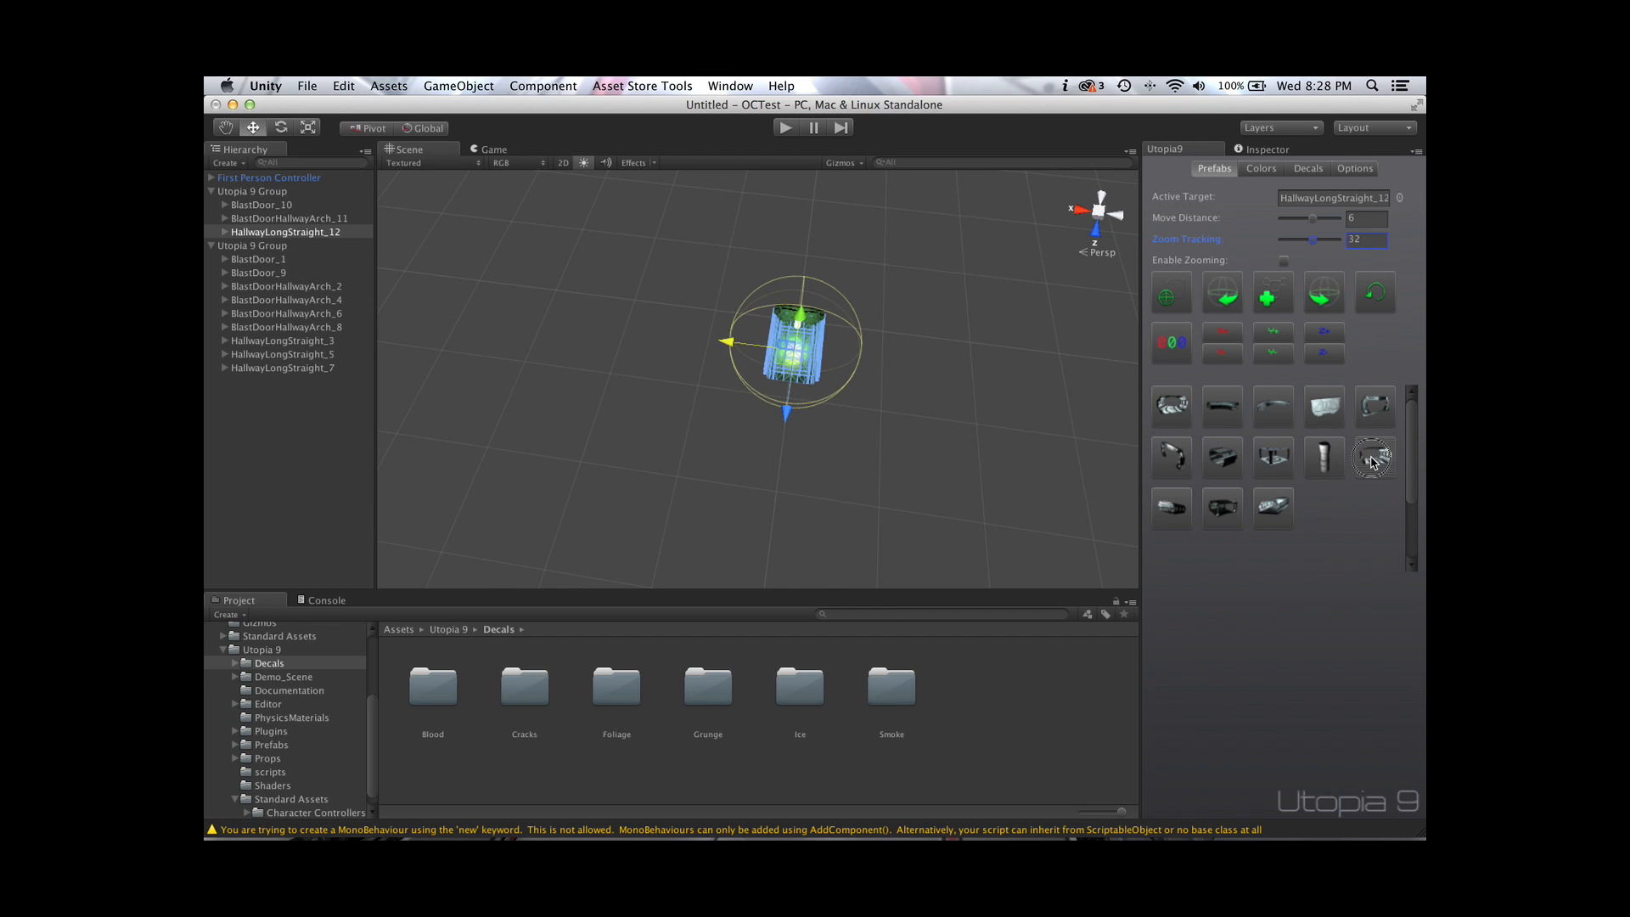
pyautogui.click(1374, 460)
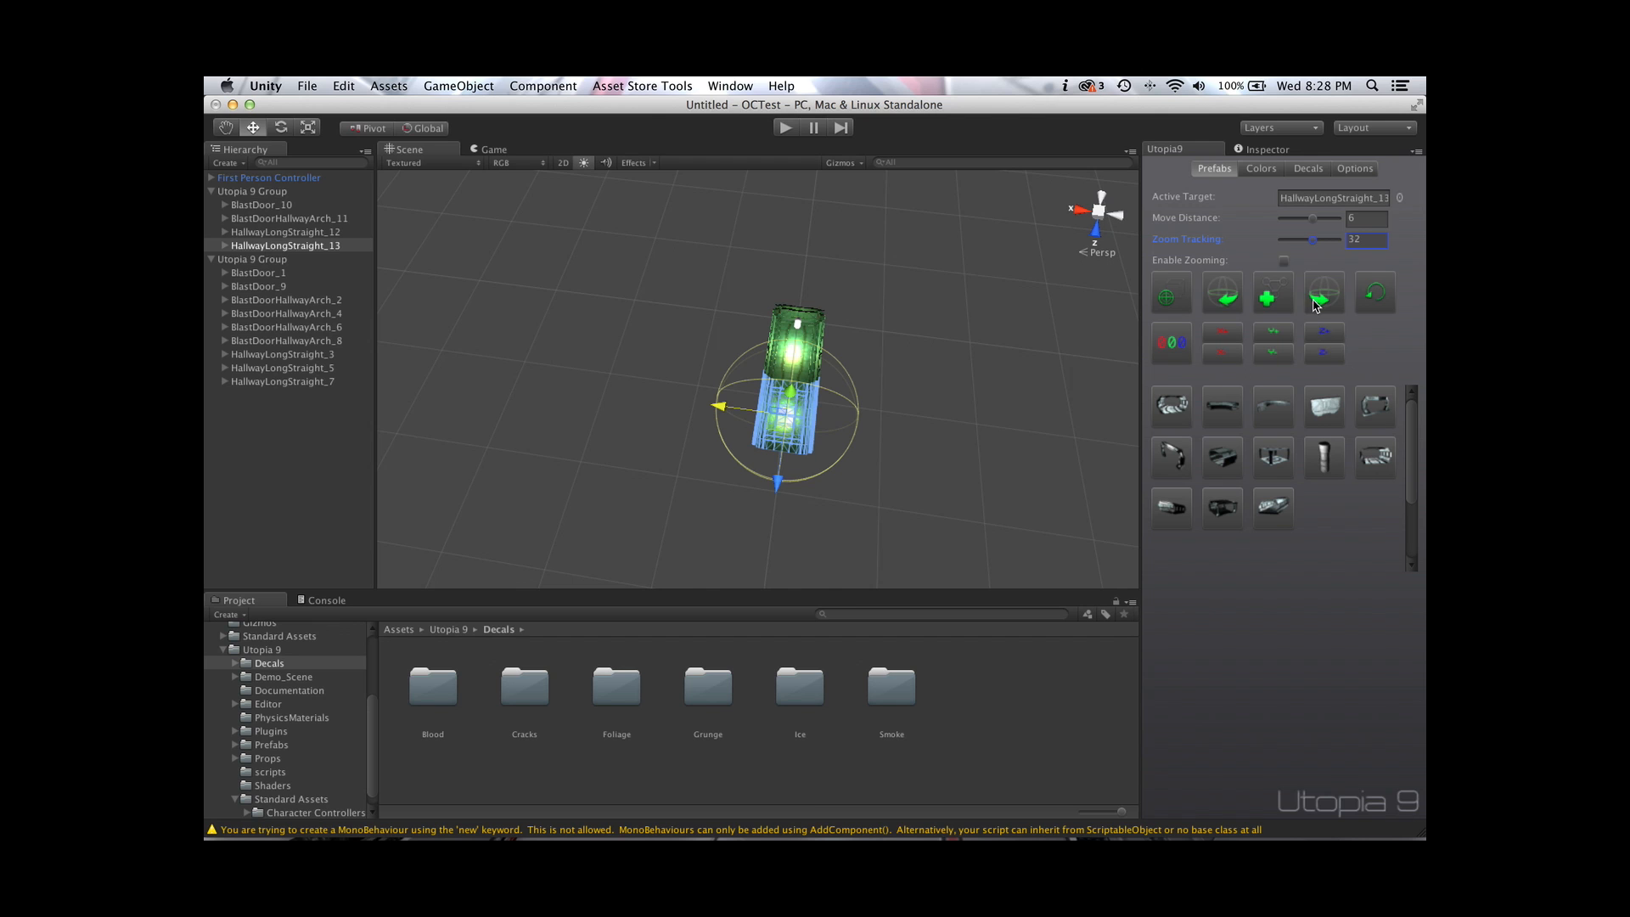
pyautogui.scroll(10, 815, 402)
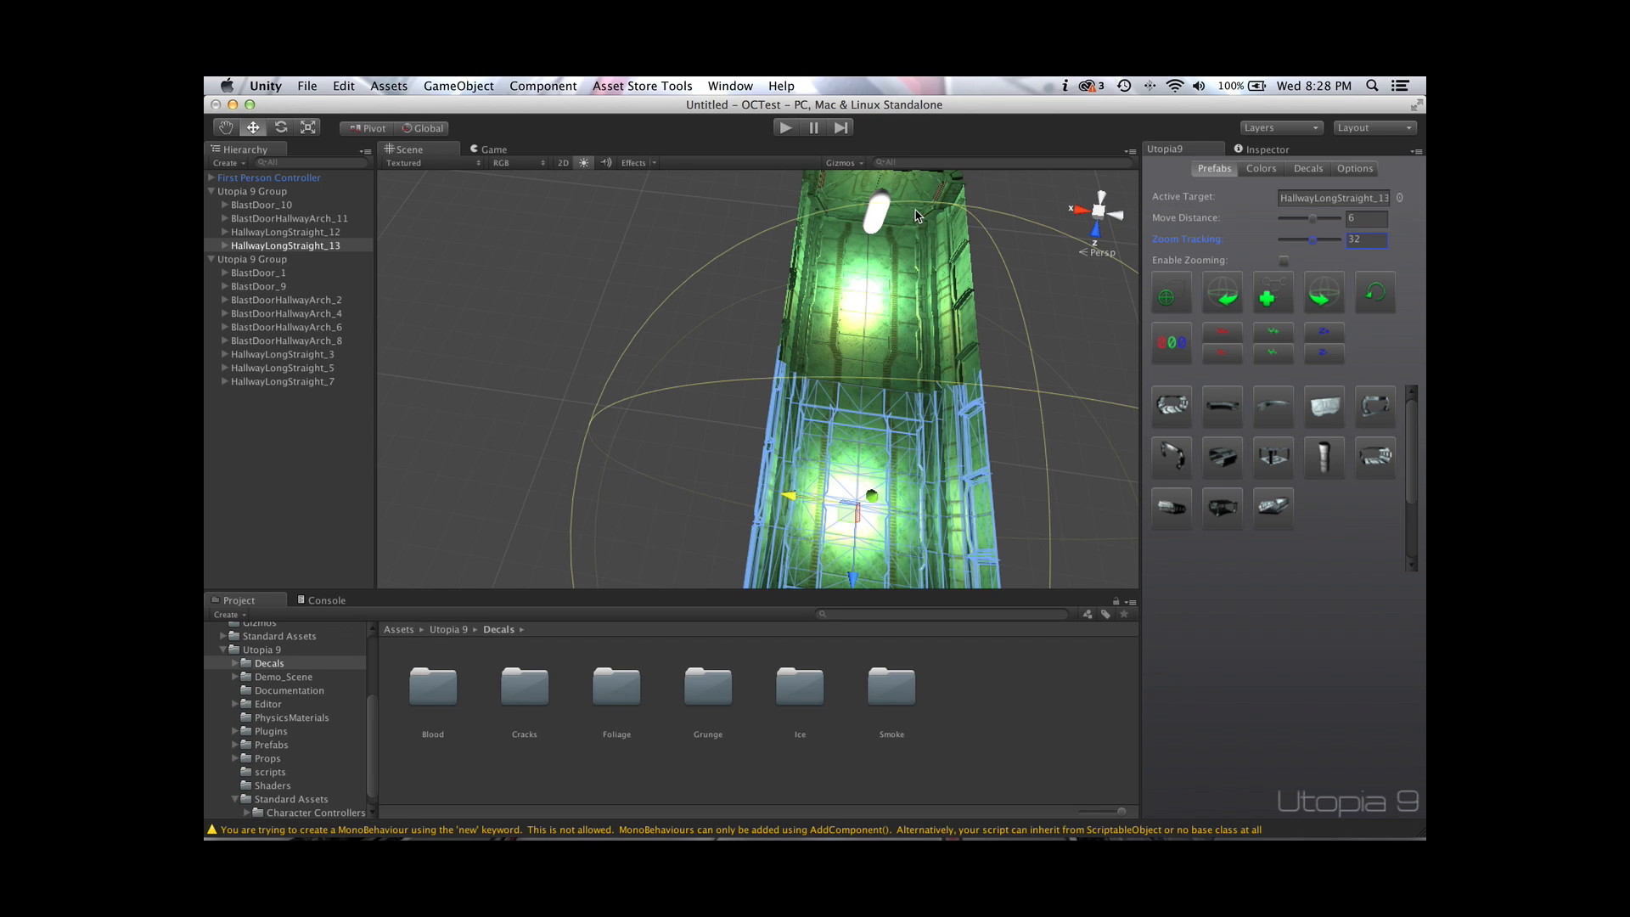
# Enable zooming with Zoom Tracking at 50 and extend the second group's corridor with thirteen more long straight hallways
pyautogui.click(1284, 260)
pyautogui.moveTo(1315, 245); pyautogui.dragTo(1351, 248)
pyautogui.click(1376, 468)
pyautogui.click(1376, 467)
pyautogui.click(1376, 467)
pyautogui.click(1376, 465)
pyautogui.click(1376, 466)
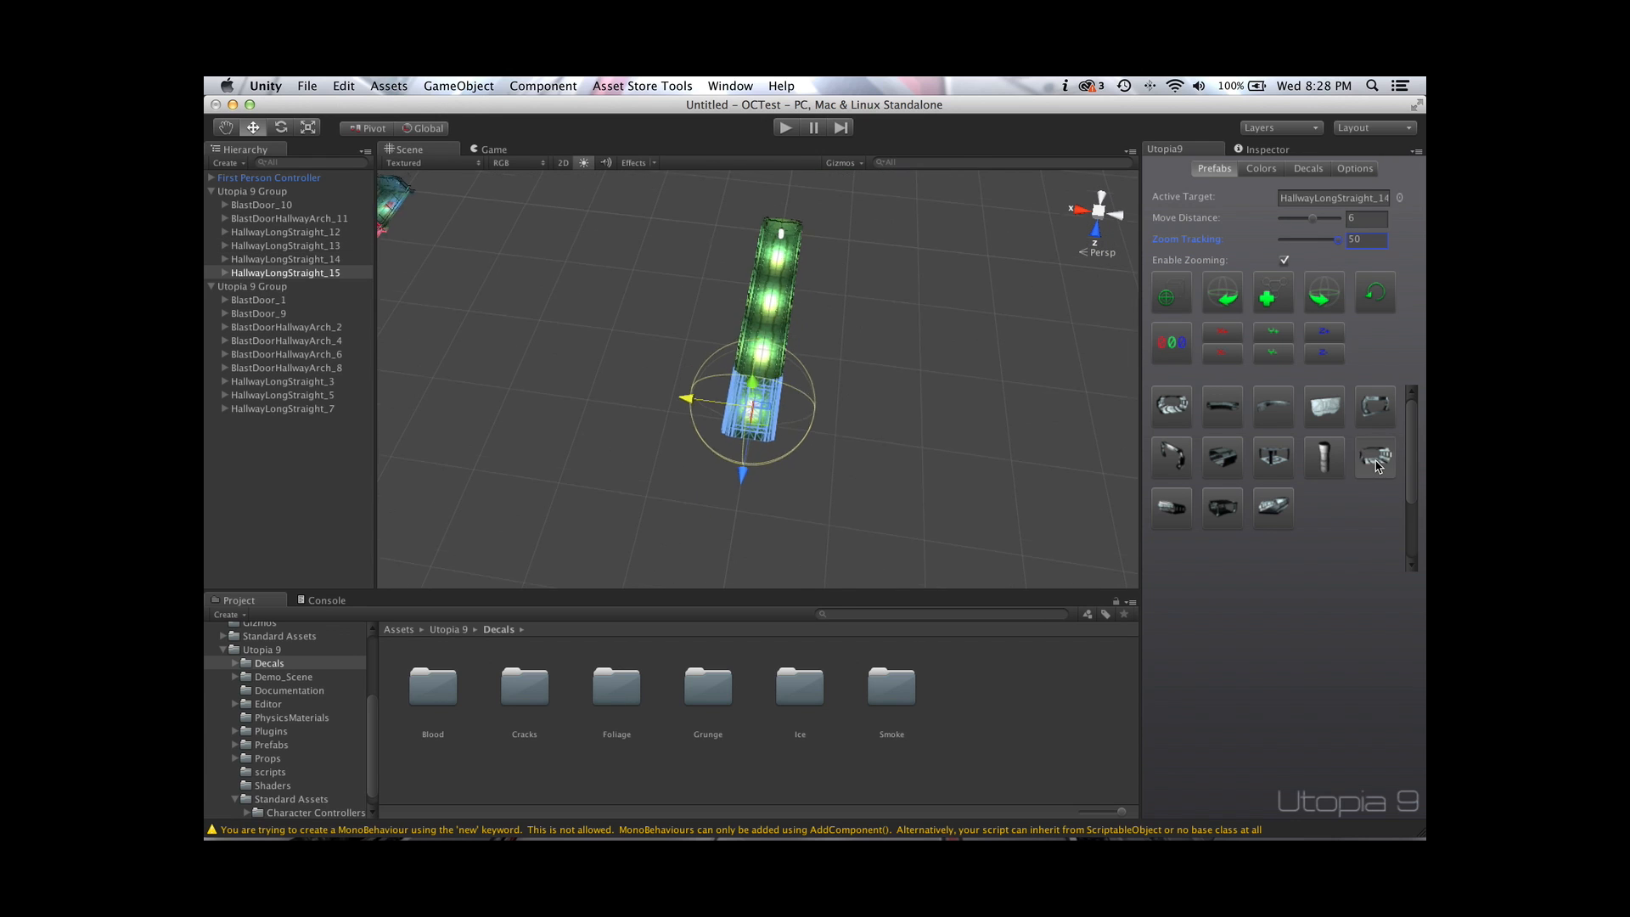
pyautogui.click(1377, 466)
pyautogui.click(1376, 466)
pyautogui.click(1376, 465)
pyautogui.click(1376, 465)
pyautogui.click(1376, 466)
pyautogui.click(1377, 465)
pyautogui.click(1376, 465)
pyautogui.click(1376, 465)
# Set Zoom Tracking to 10 and extend the corridor with ten more long straight hallways
pyautogui.moveTo(1339, 240); pyautogui.dragTo(1281, 243)
pyautogui.click(1368, 456)
pyautogui.click(1368, 456)
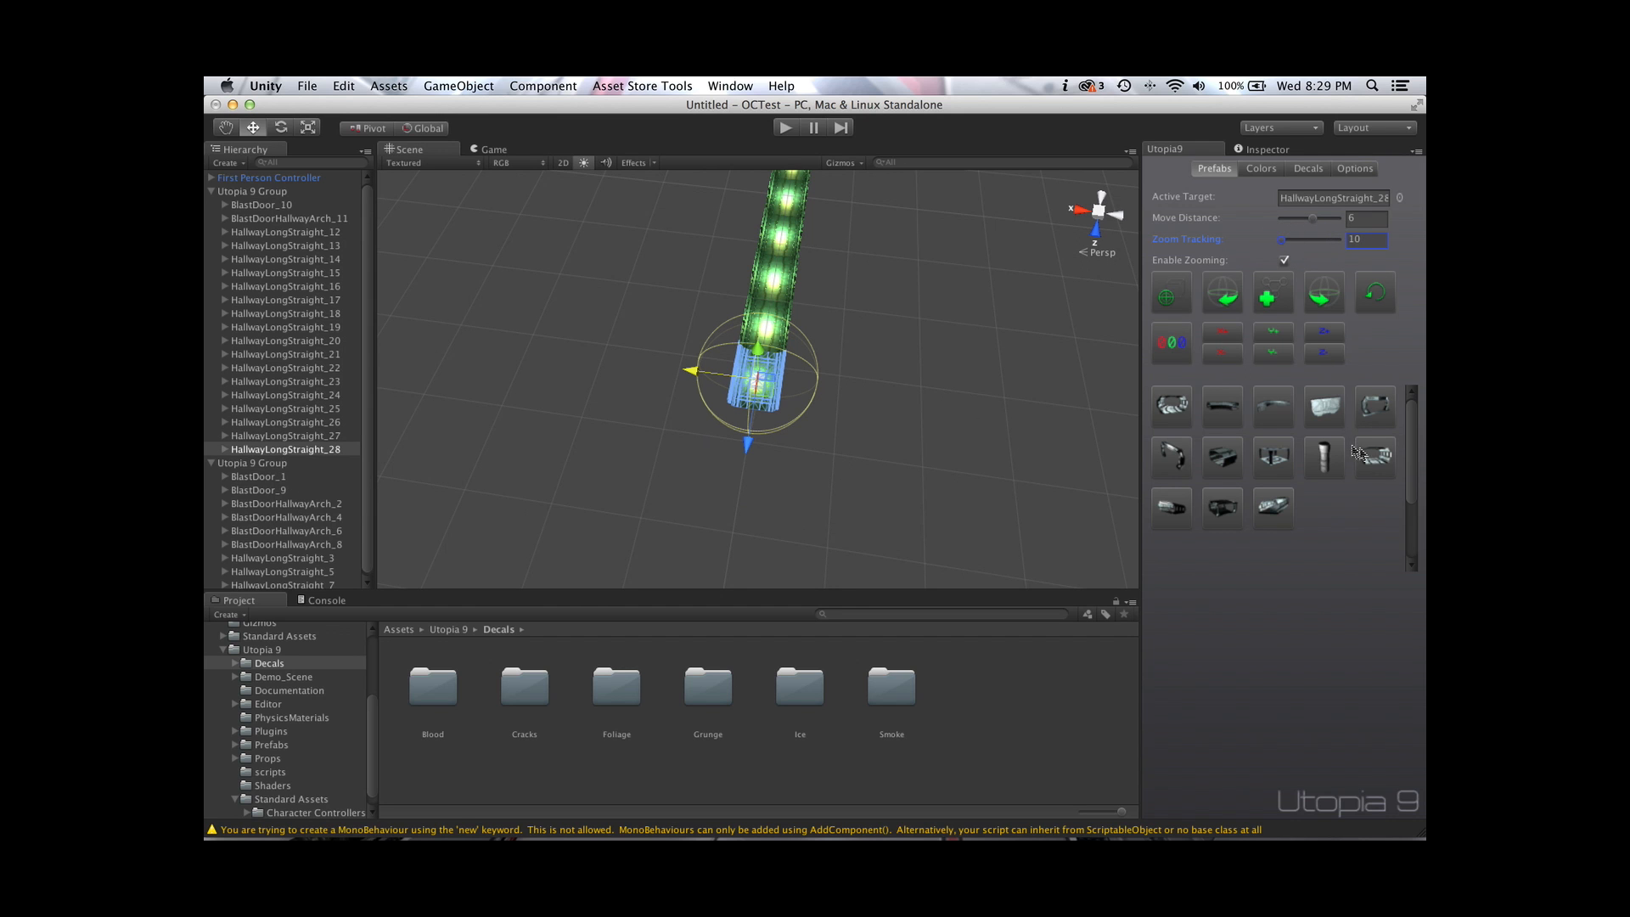
pyautogui.click(1369, 456)
pyautogui.click(1368, 456)
pyautogui.click(1369, 456)
pyautogui.click(1368, 456)
pyautogui.click(1369, 456)
pyautogui.click(1368, 456)
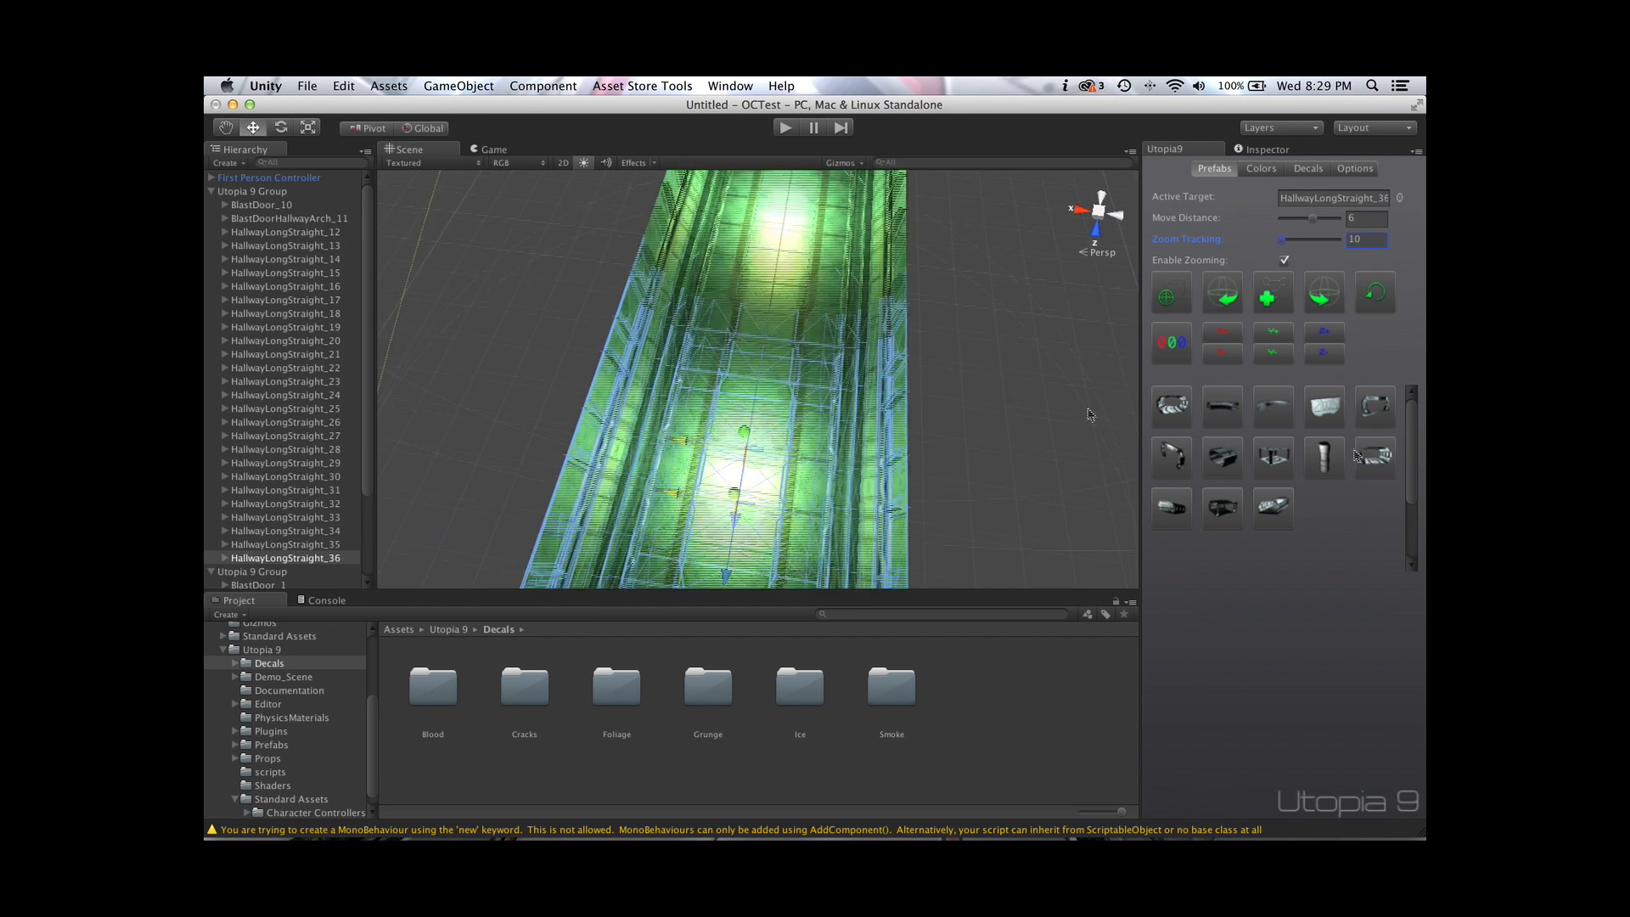
# Inspect the end of the long straight corridor and delete its whole Utopia 9 Group from the scene
pyautogui.keyDown('alt'); pyautogui.moveTo(897, 246); pyautogui.dragTo(892, 171); pyautogui.keyUp('alt')
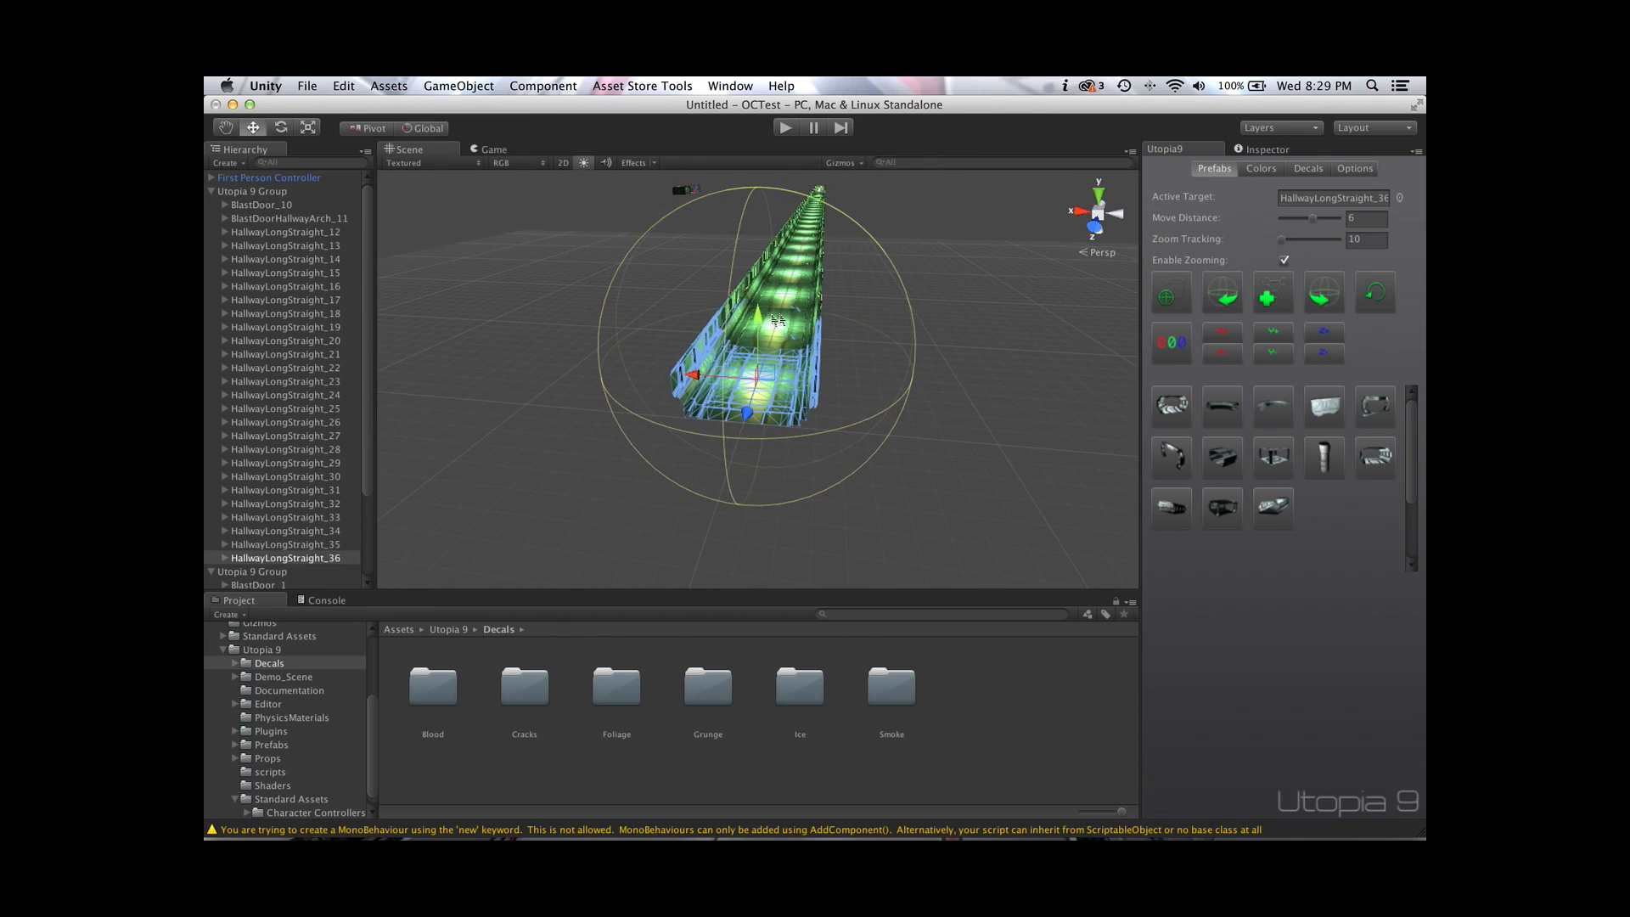
pyautogui.scroll(5, 786, 339)
pyautogui.scroll(3, 786, 339)
pyautogui.keyDown('alt'); pyautogui.moveTo(785, 339); pyautogui.dragTo(822, 399); pyautogui.keyUp('alt')
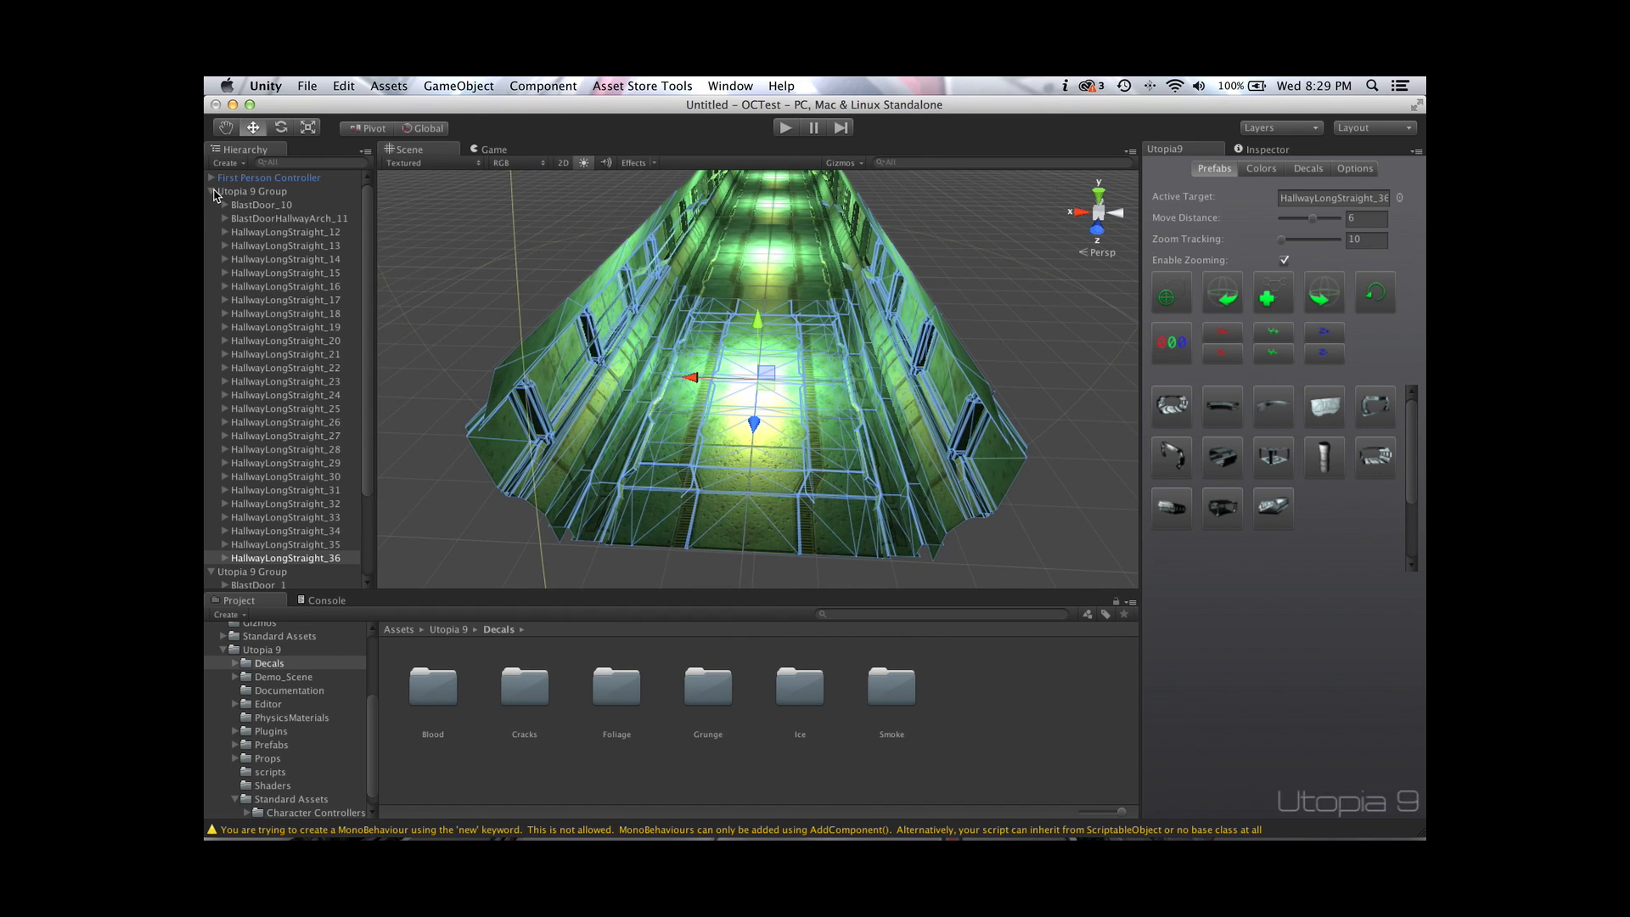
pyautogui.click(216, 194)
pyautogui.click(255, 194)
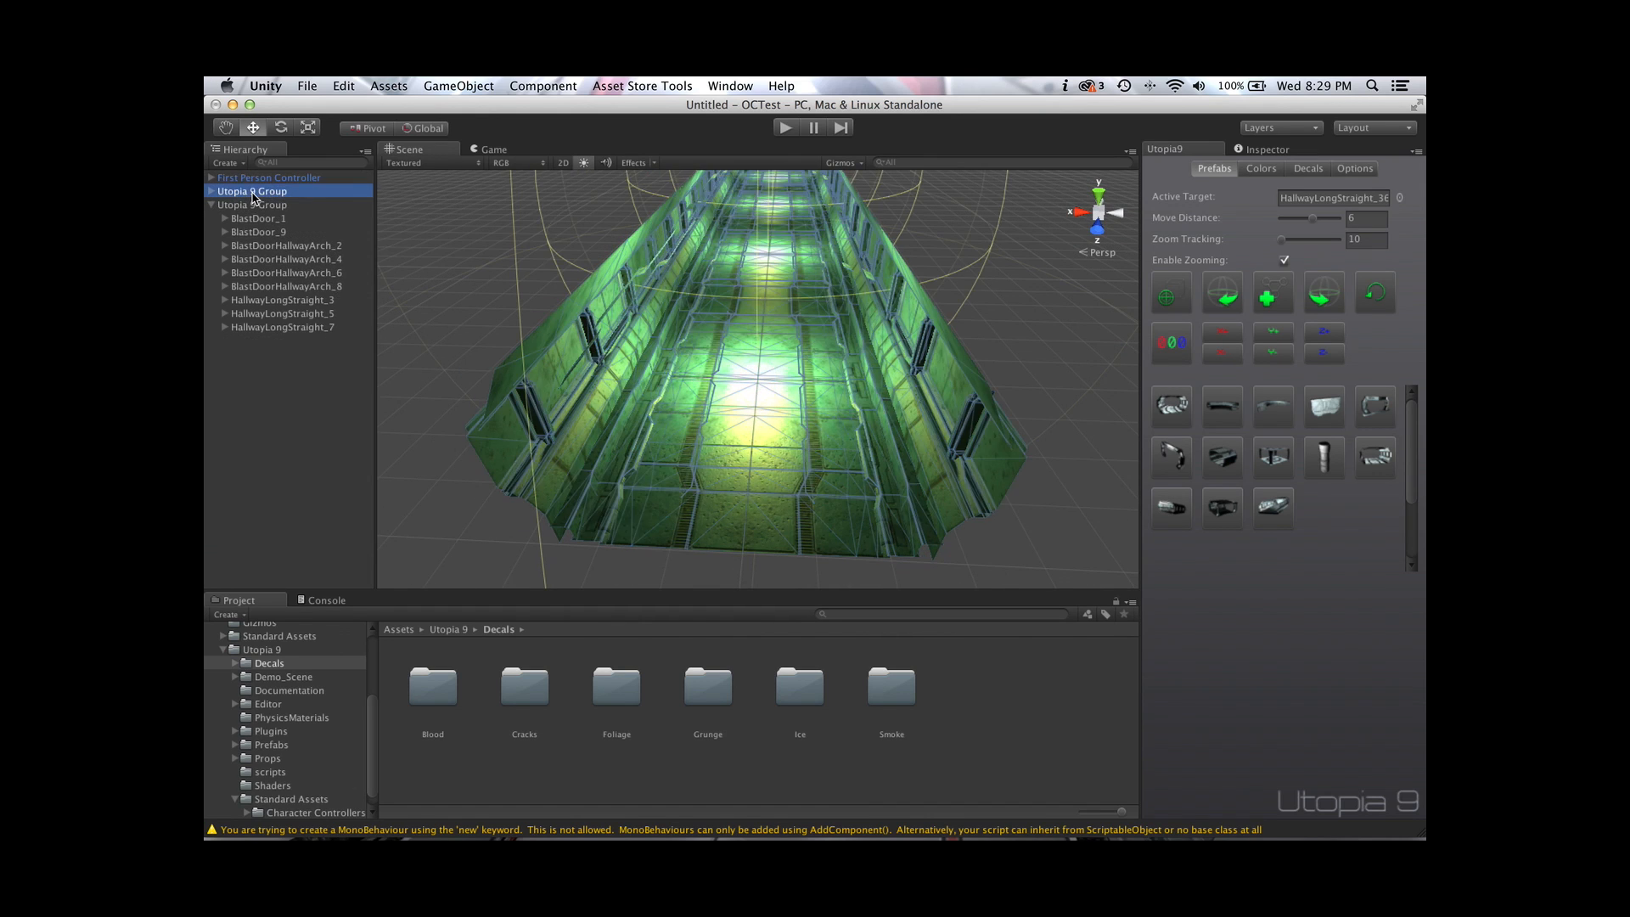
pyautogui.rightClick(260, 197)
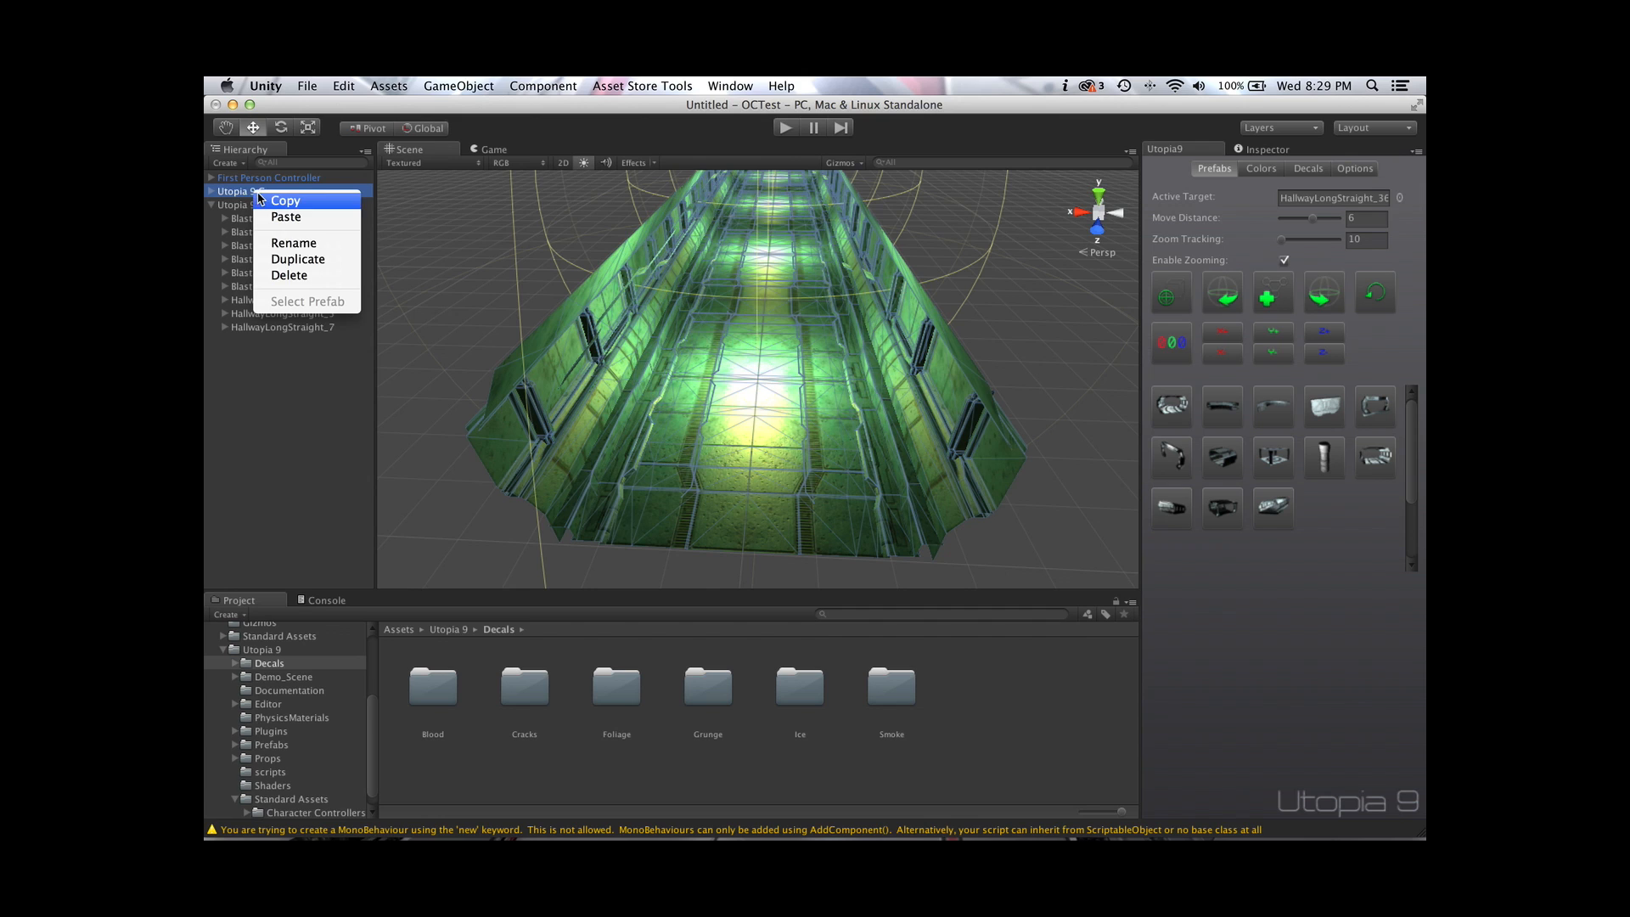
pyautogui.click(292, 276)
# Make the remaining Utopia 9 Group the active target of the level builder
pyautogui.click(272, 194)
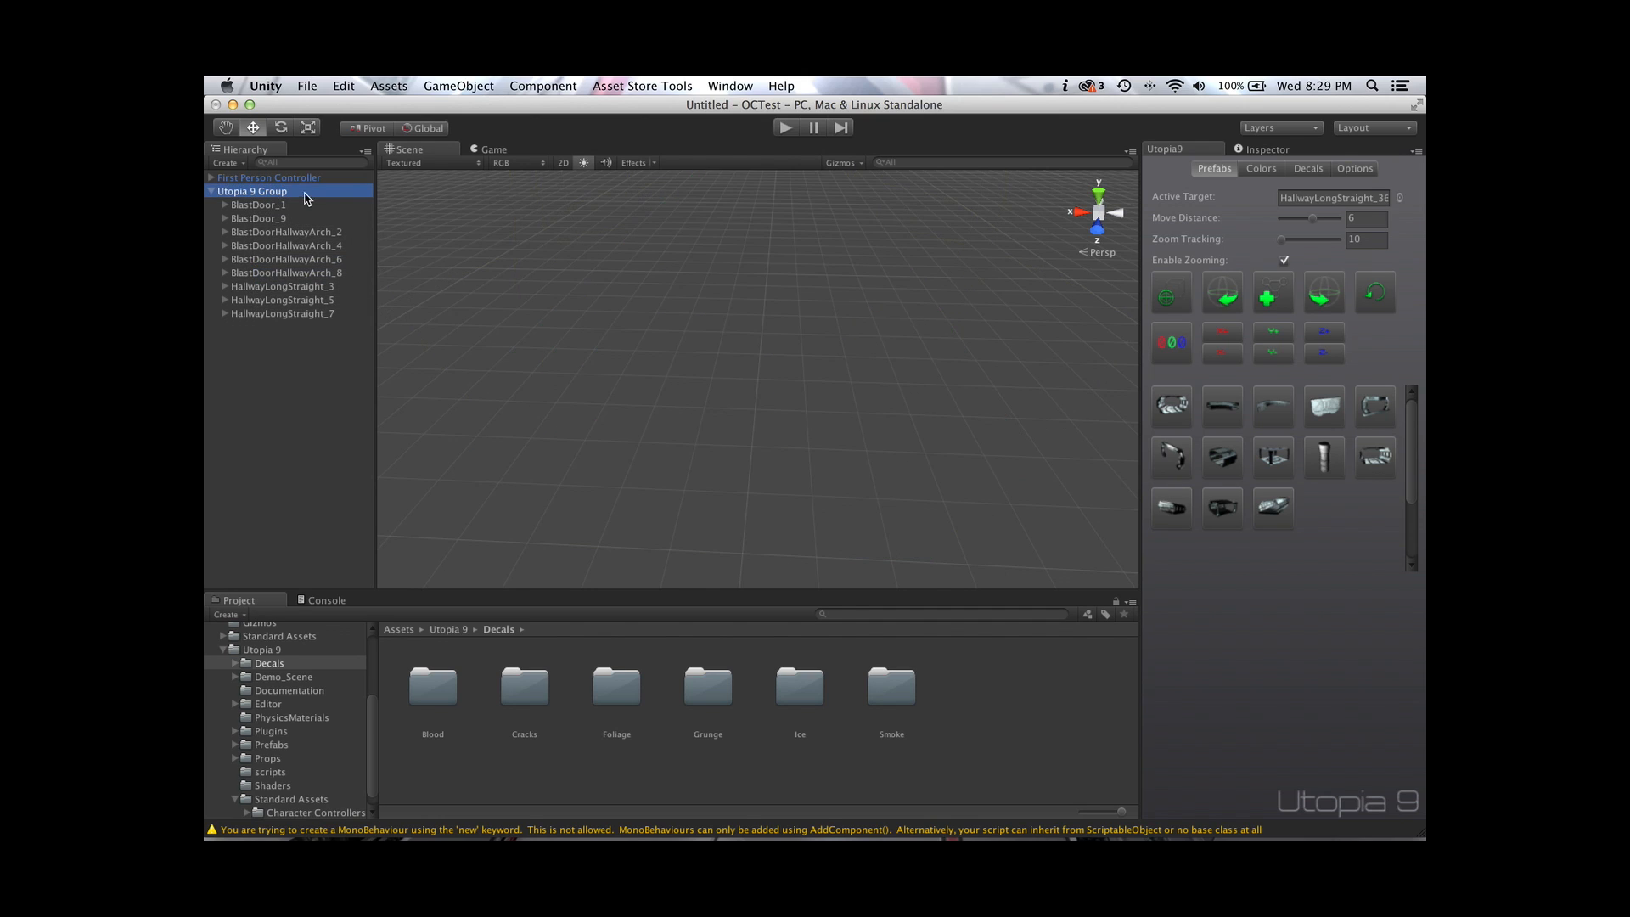
pyautogui.click(1173, 297)
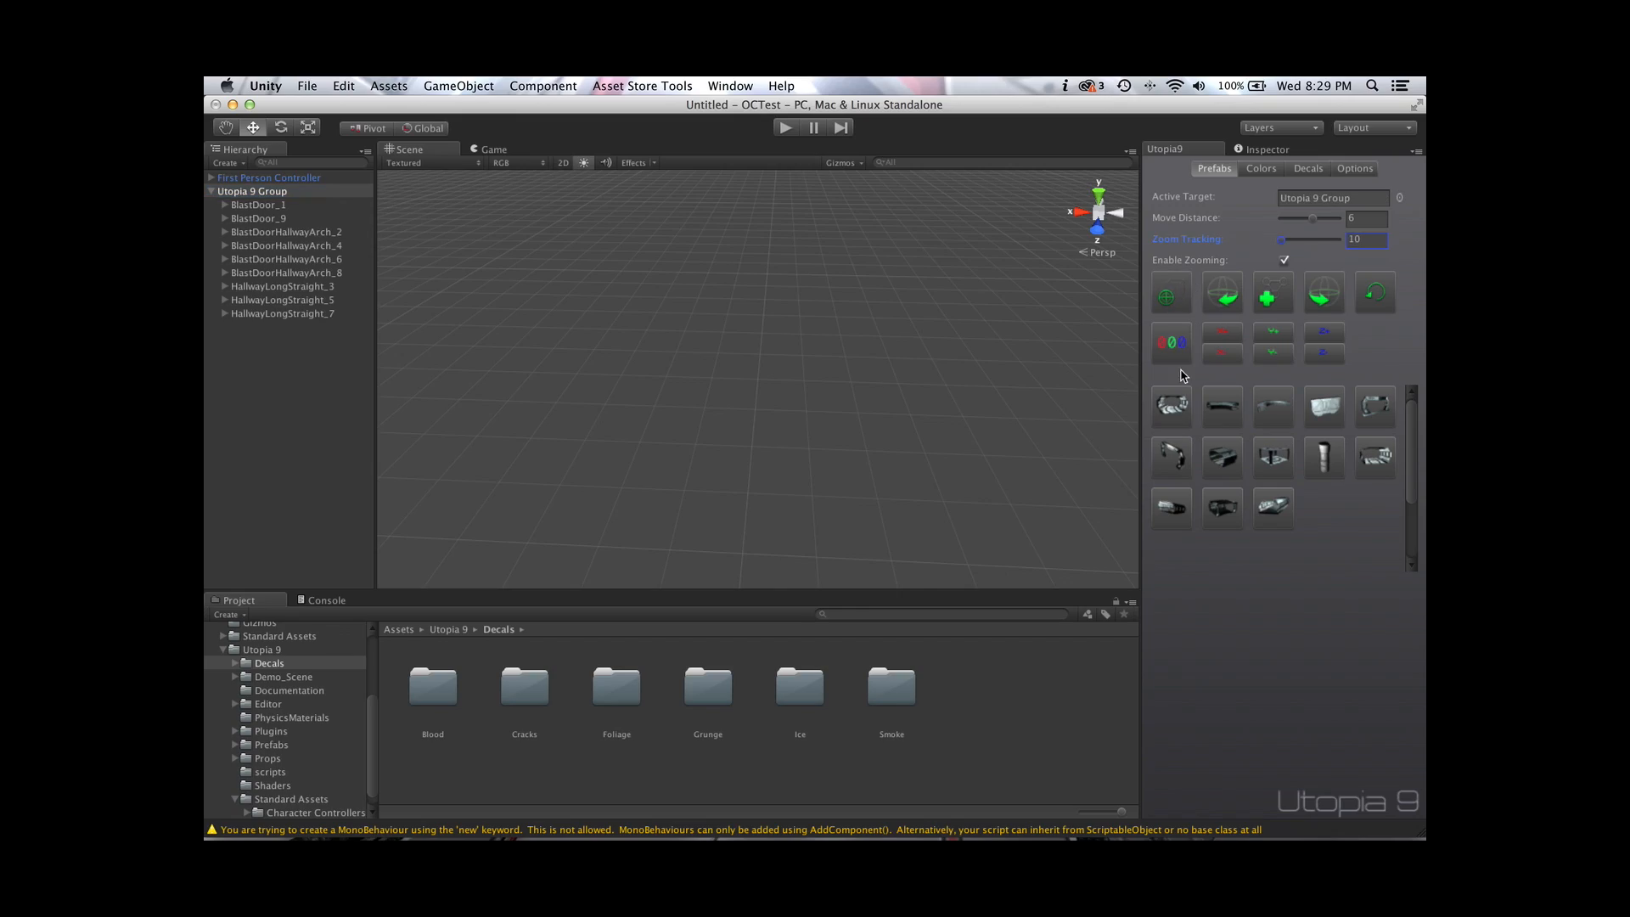
pyautogui.keyDown('alt'); pyautogui.moveTo(889, 344); pyautogui.dragTo(600, 283); pyautogui.keyUp('alt')
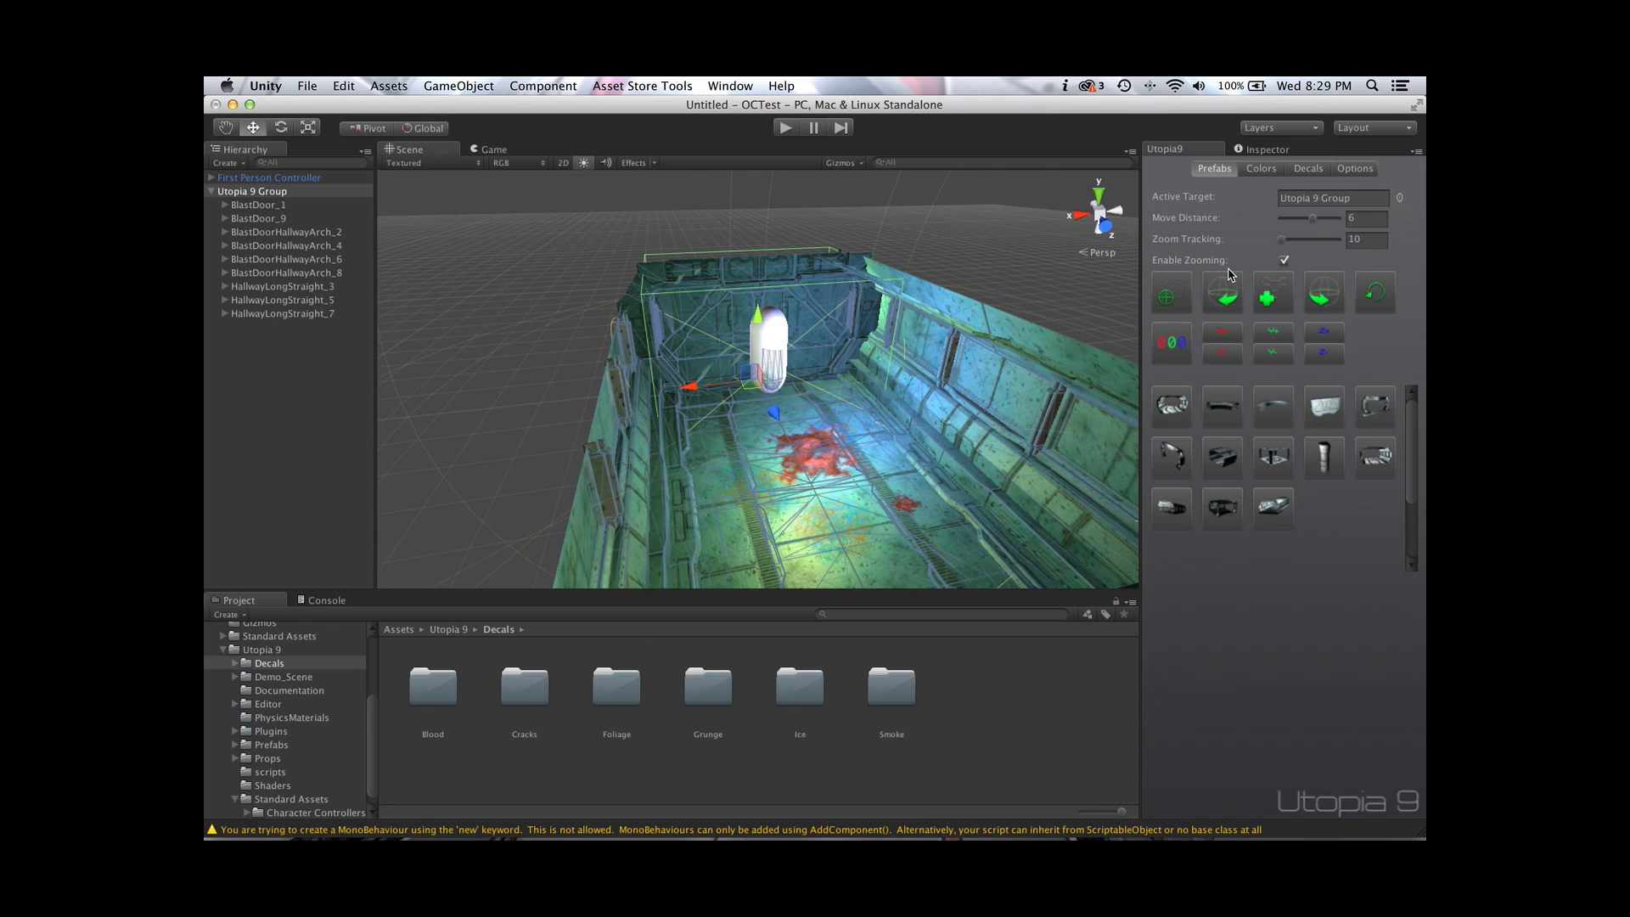
# Review the level builder's color, decal and platform options, and play-test the corridor briefly in the Game view
pyautogui.click(1264, 169)
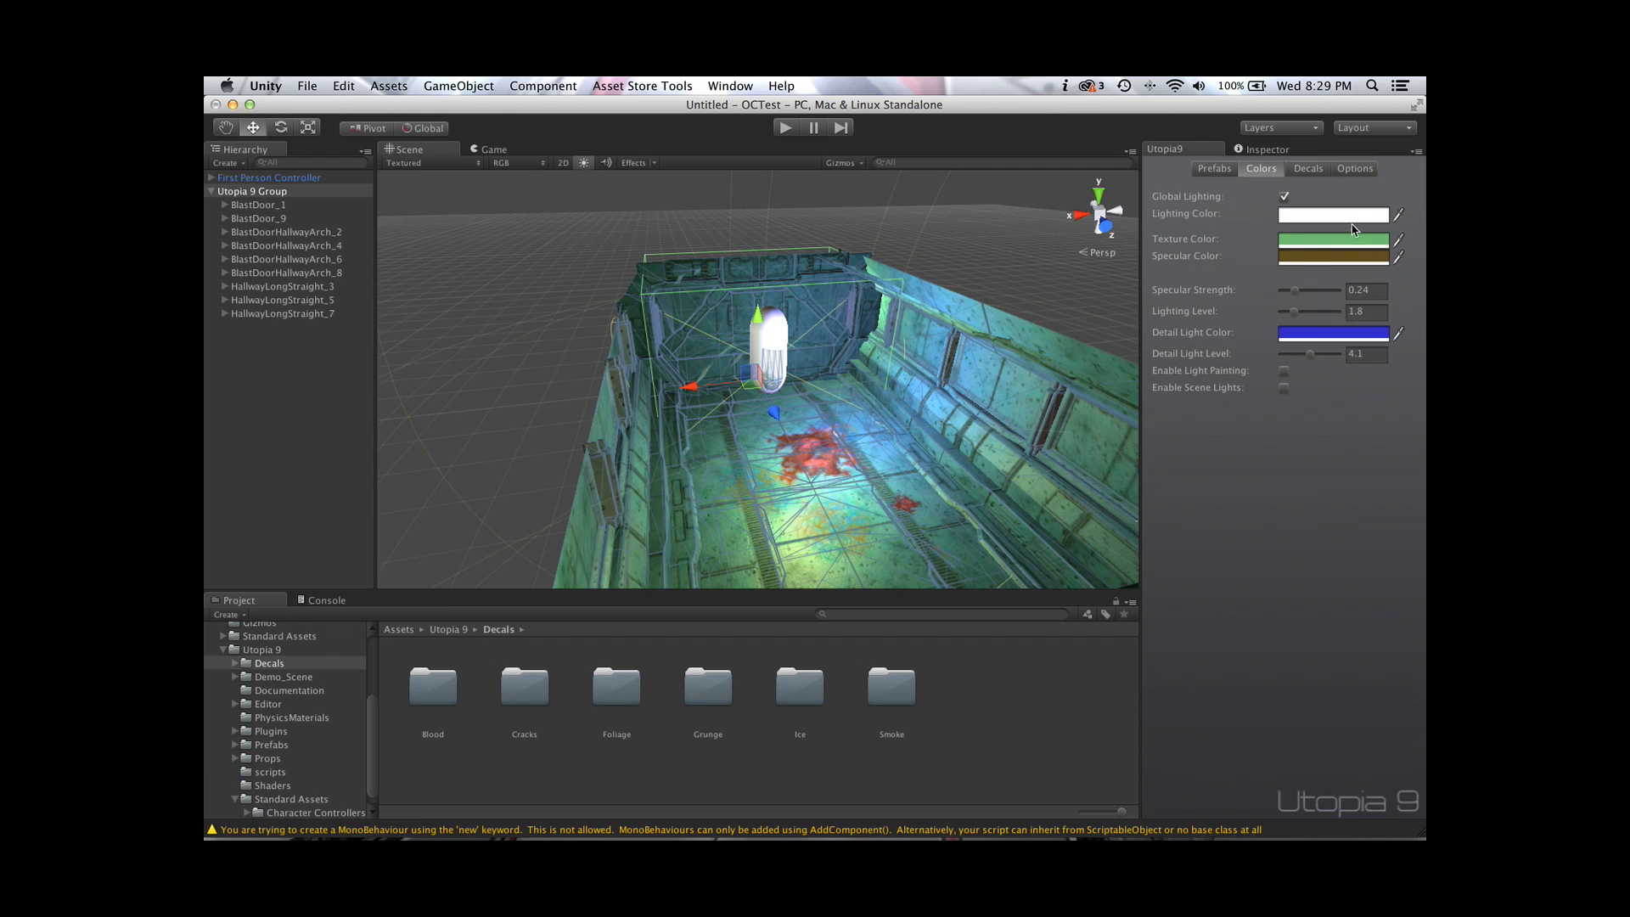
pyautogui.click(1310, 170)
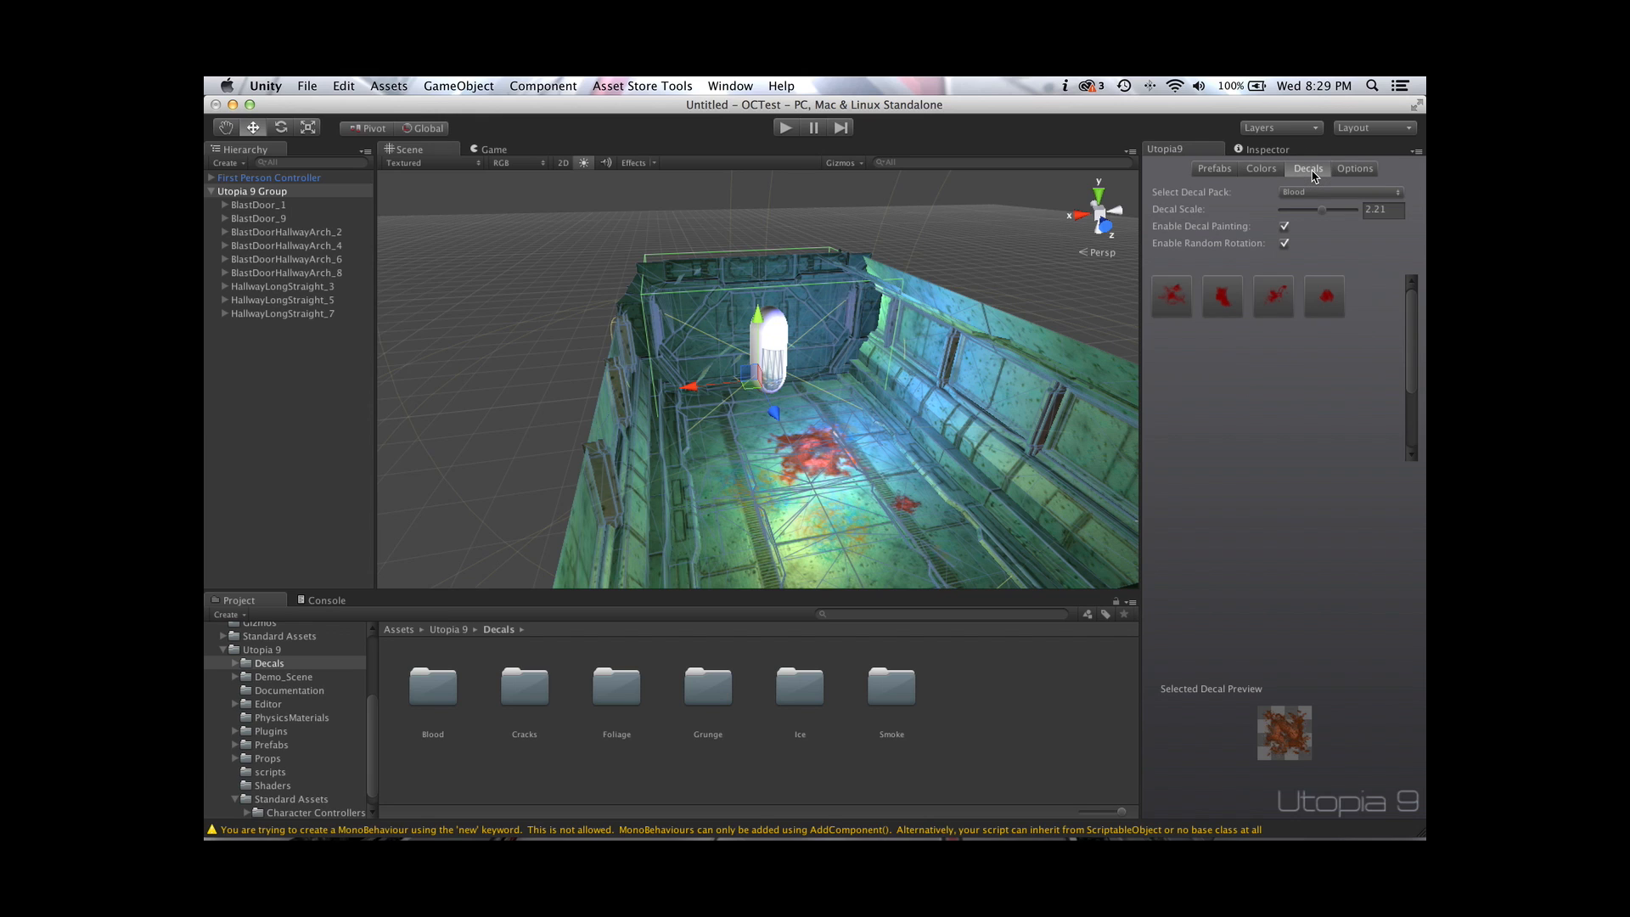
pyautogui.click(1356, 170)
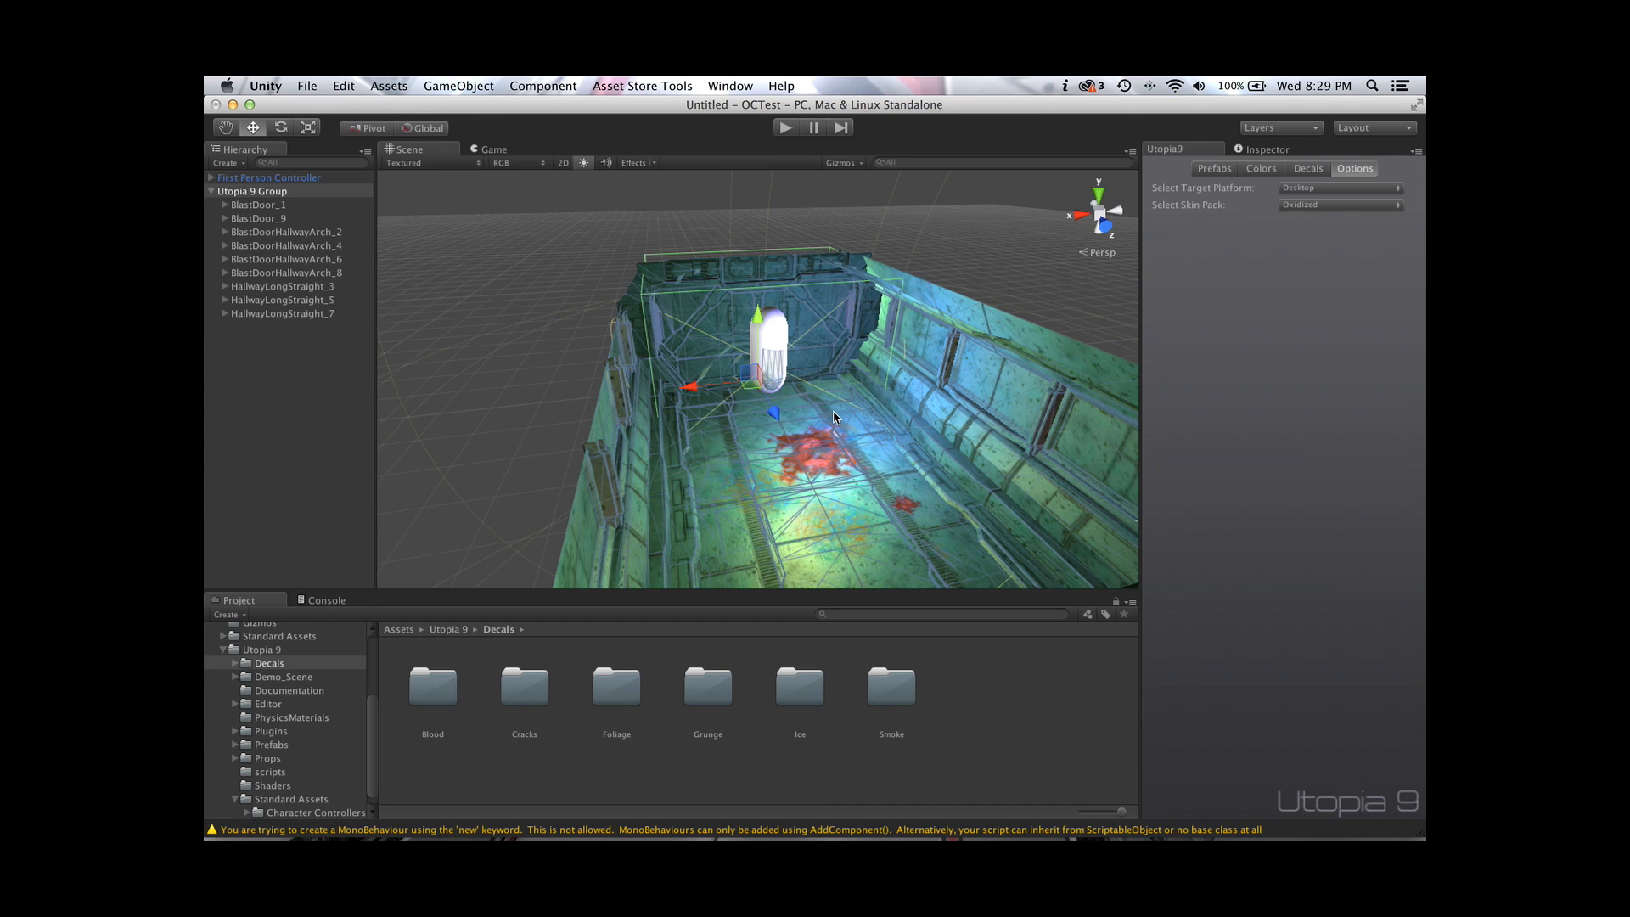
pyautogui.press('super+p')
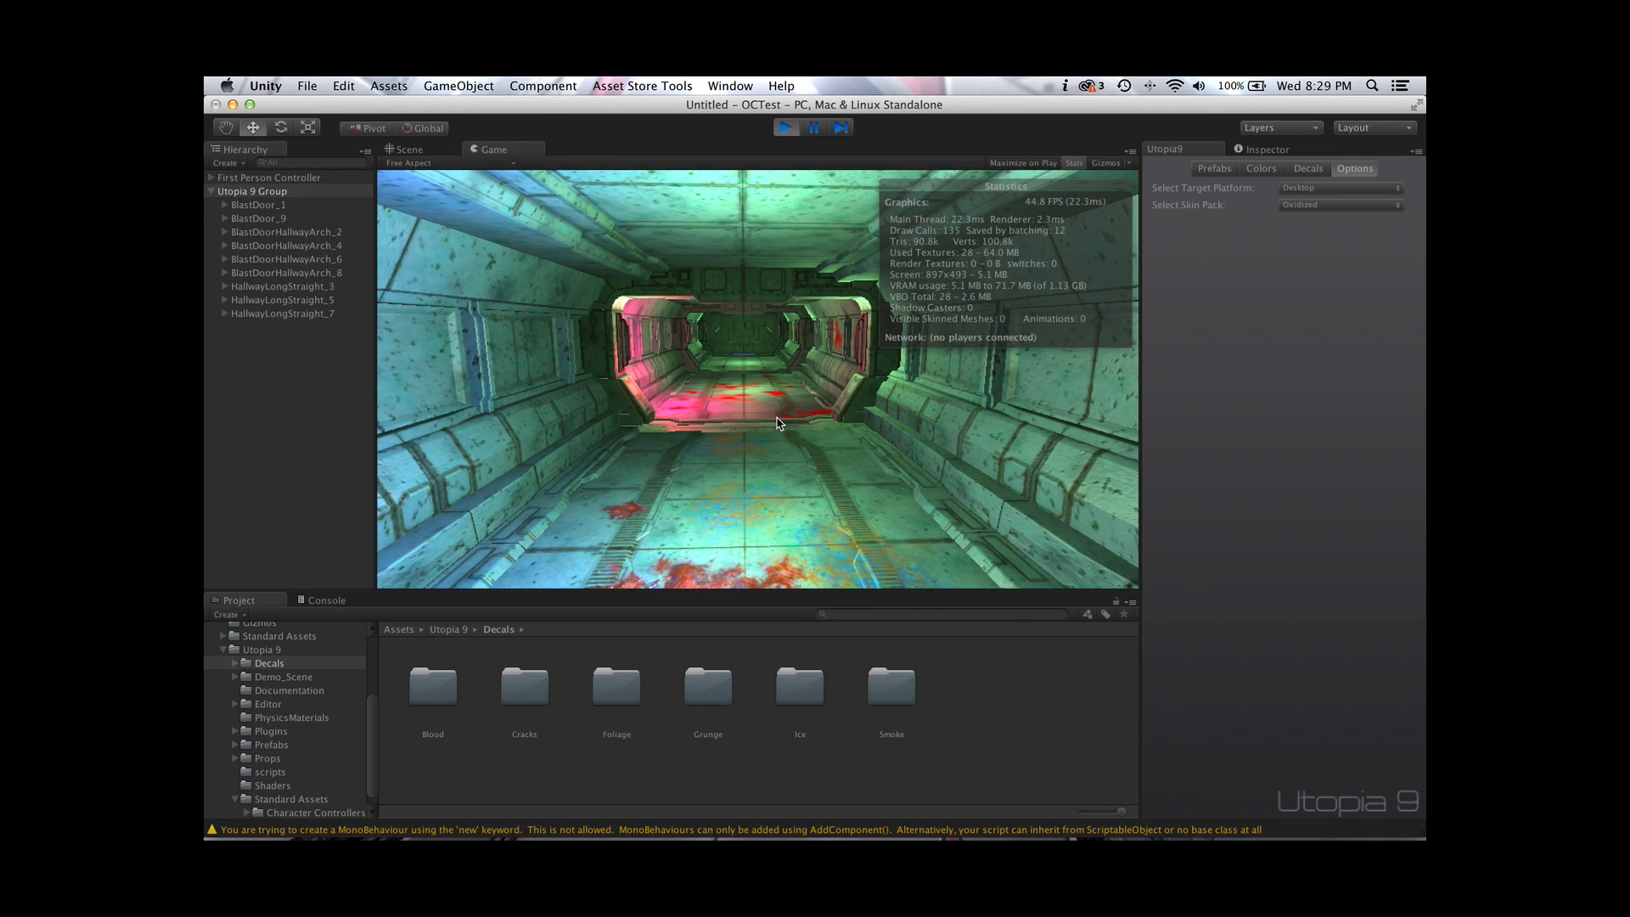
pyautogui.press('super+p')
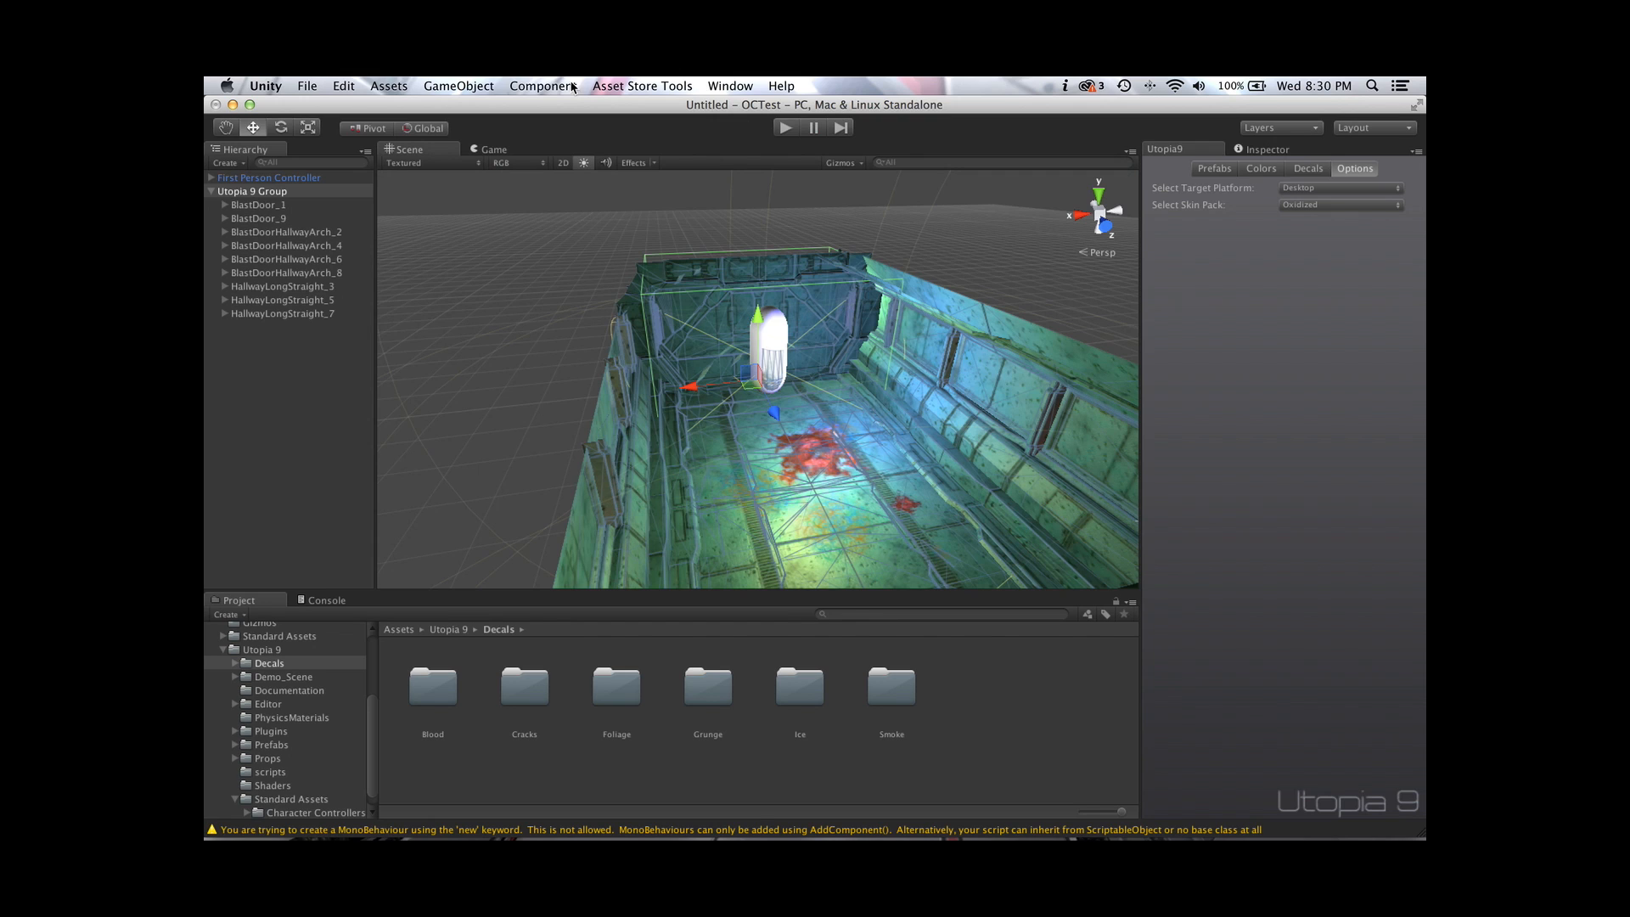
# Dock the Lightmapping window beside the Utopia9 panel and set the bake quality to Low
pyautogui.click(735, 86)
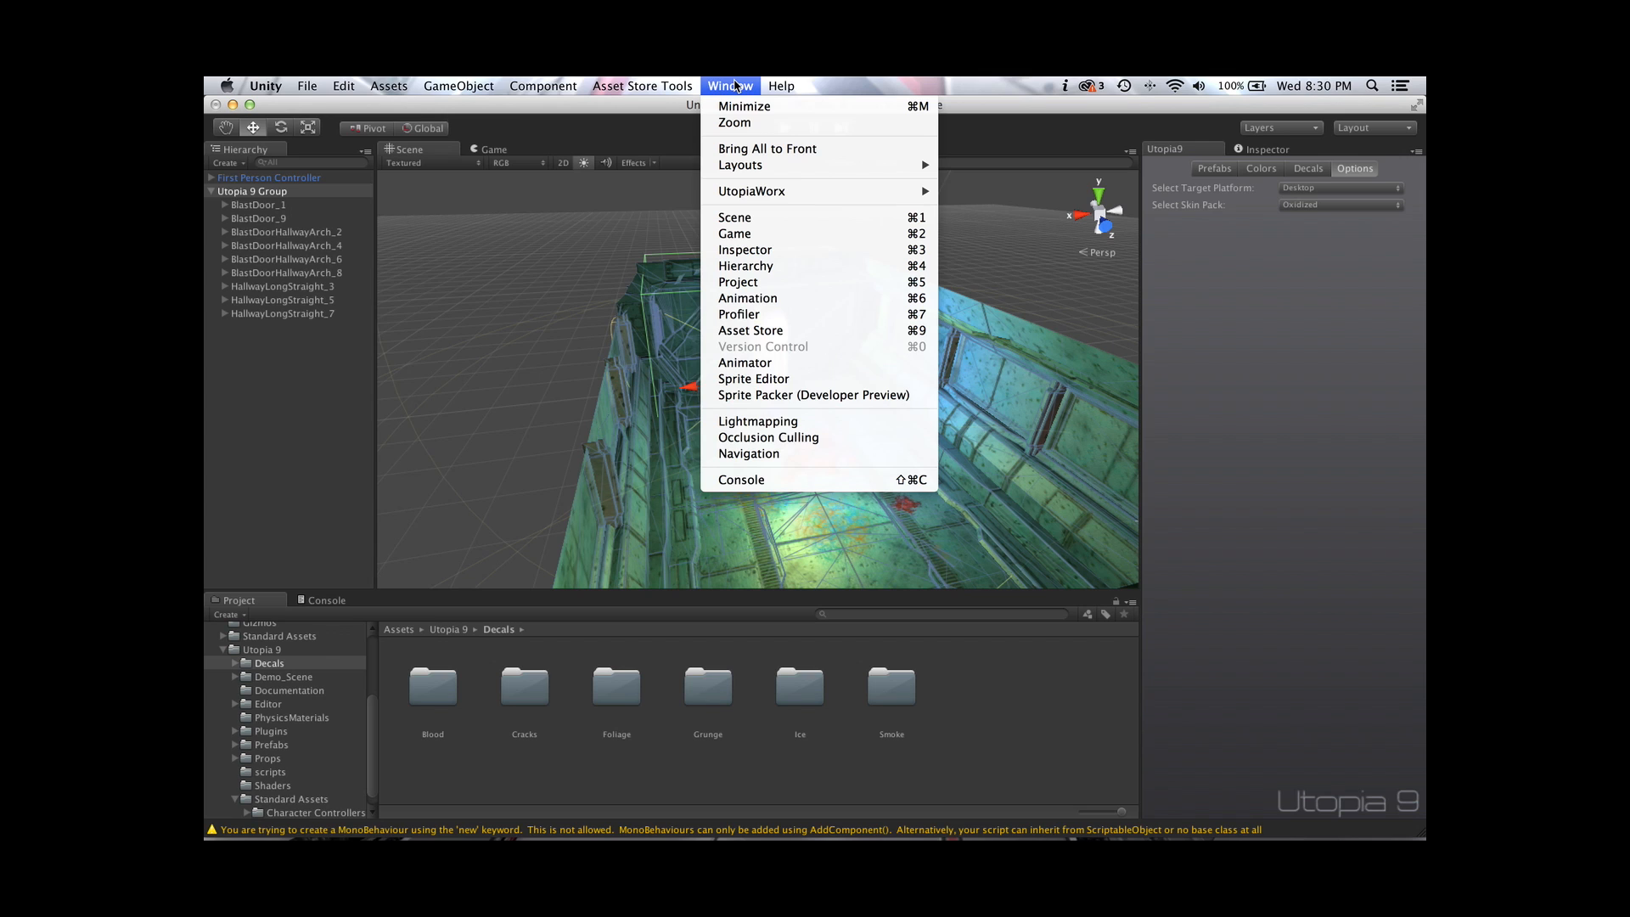
pyautogui.click(773, 423)
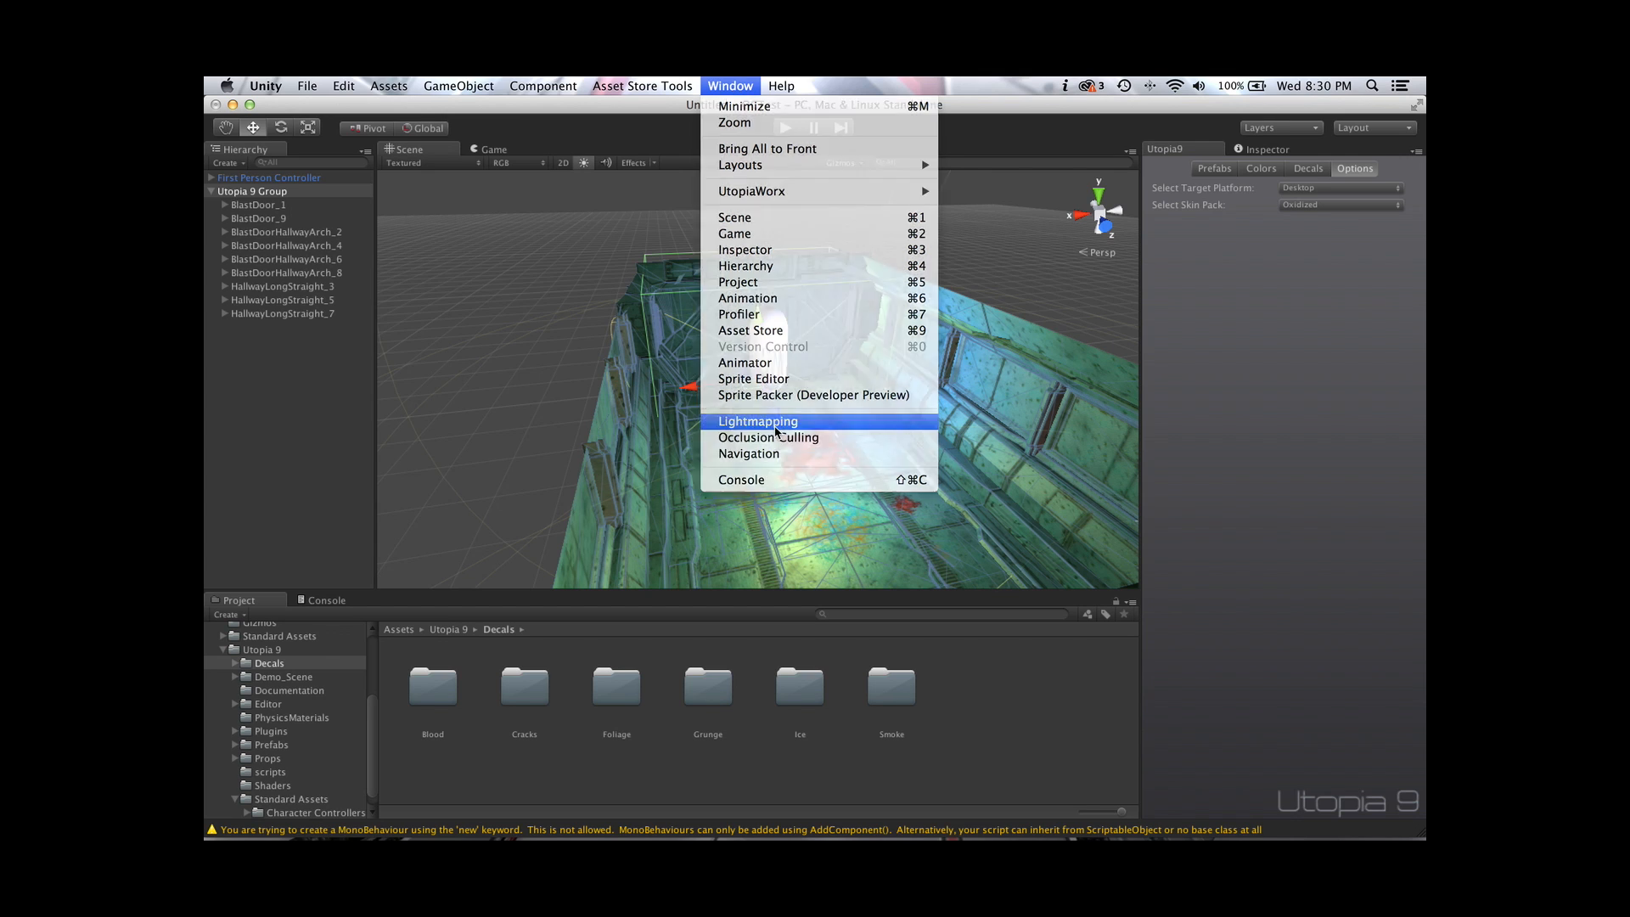
pyautogui.moveTo(877, 277); pyautogui.dragTo(1246, 161)
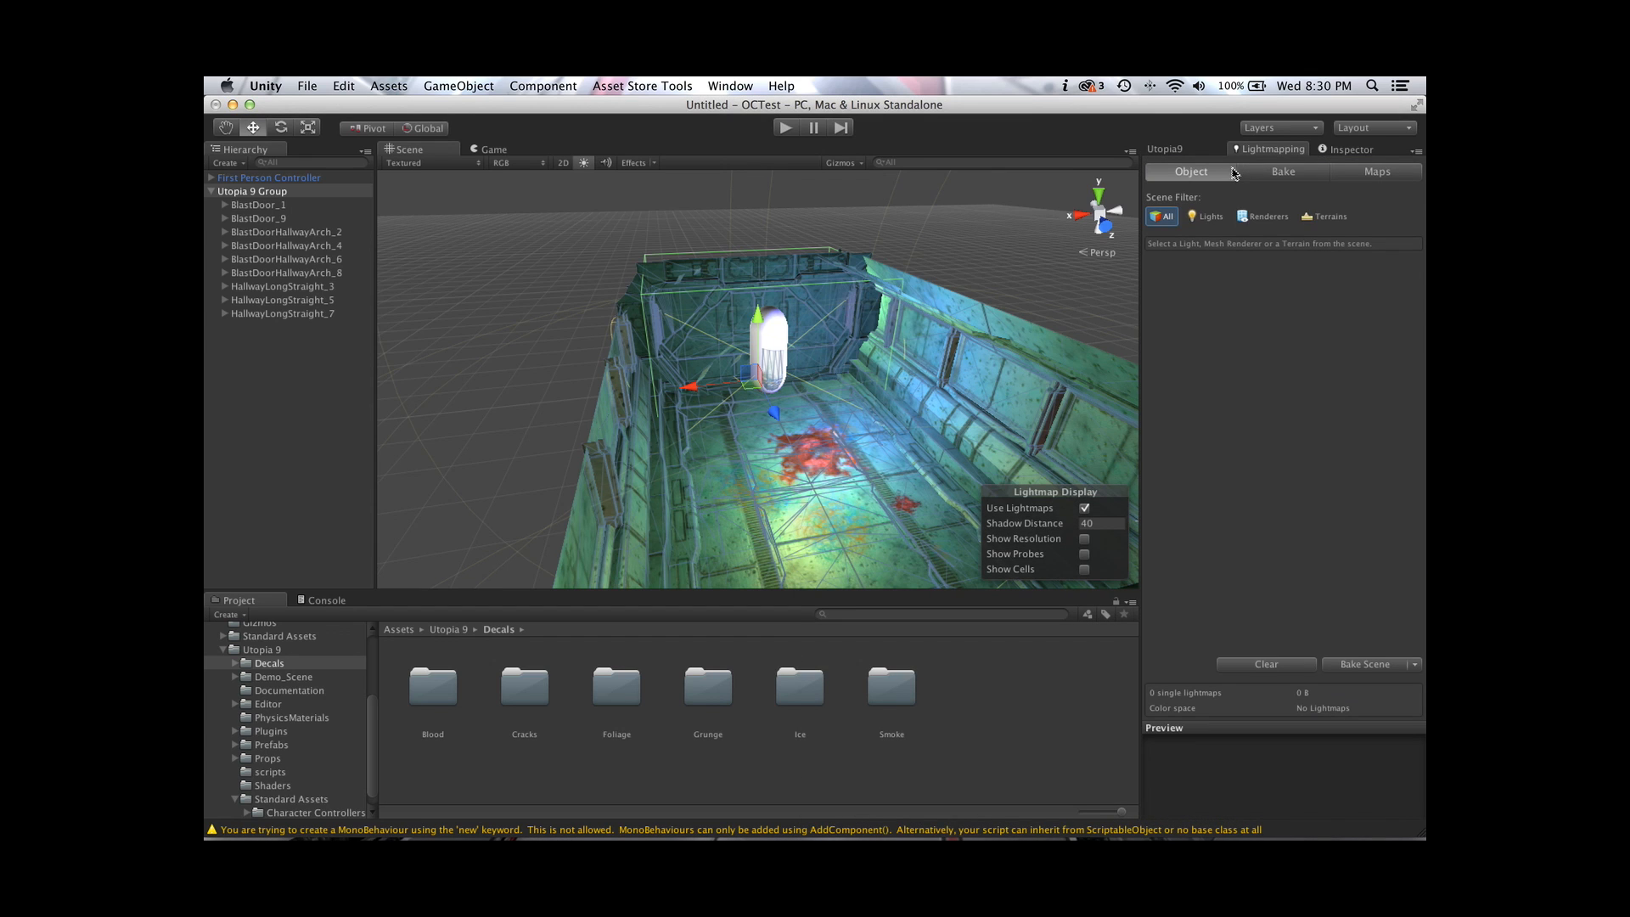
pyautogui.click(1285, 174)
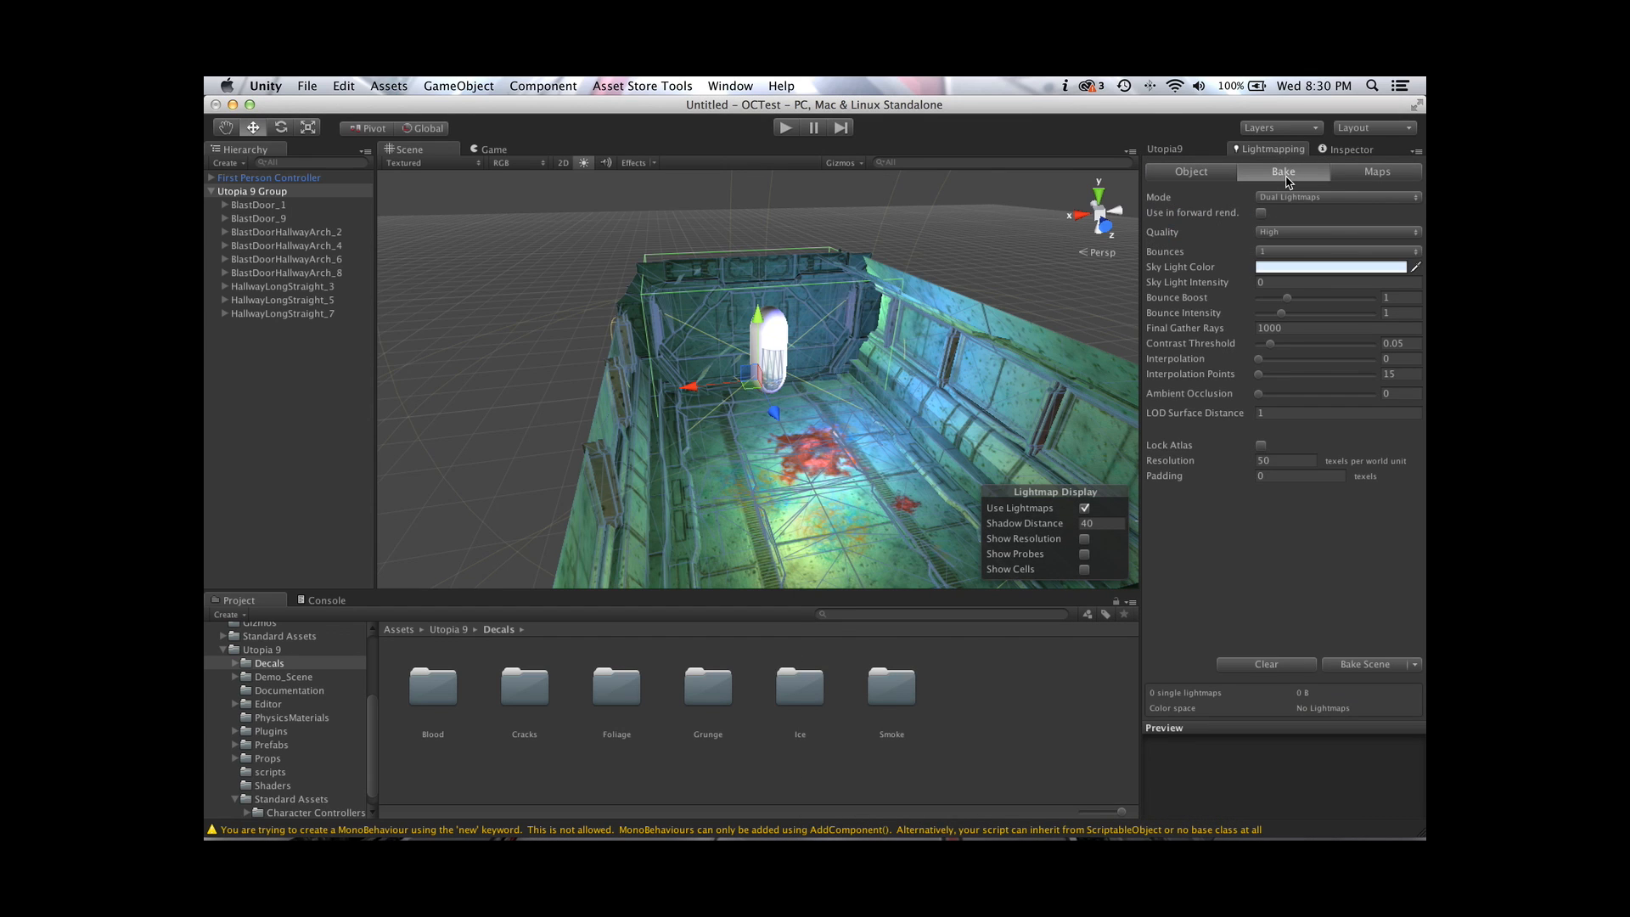
pyautogui.click(1279, 236)
pyautogui.click(1282, 251)
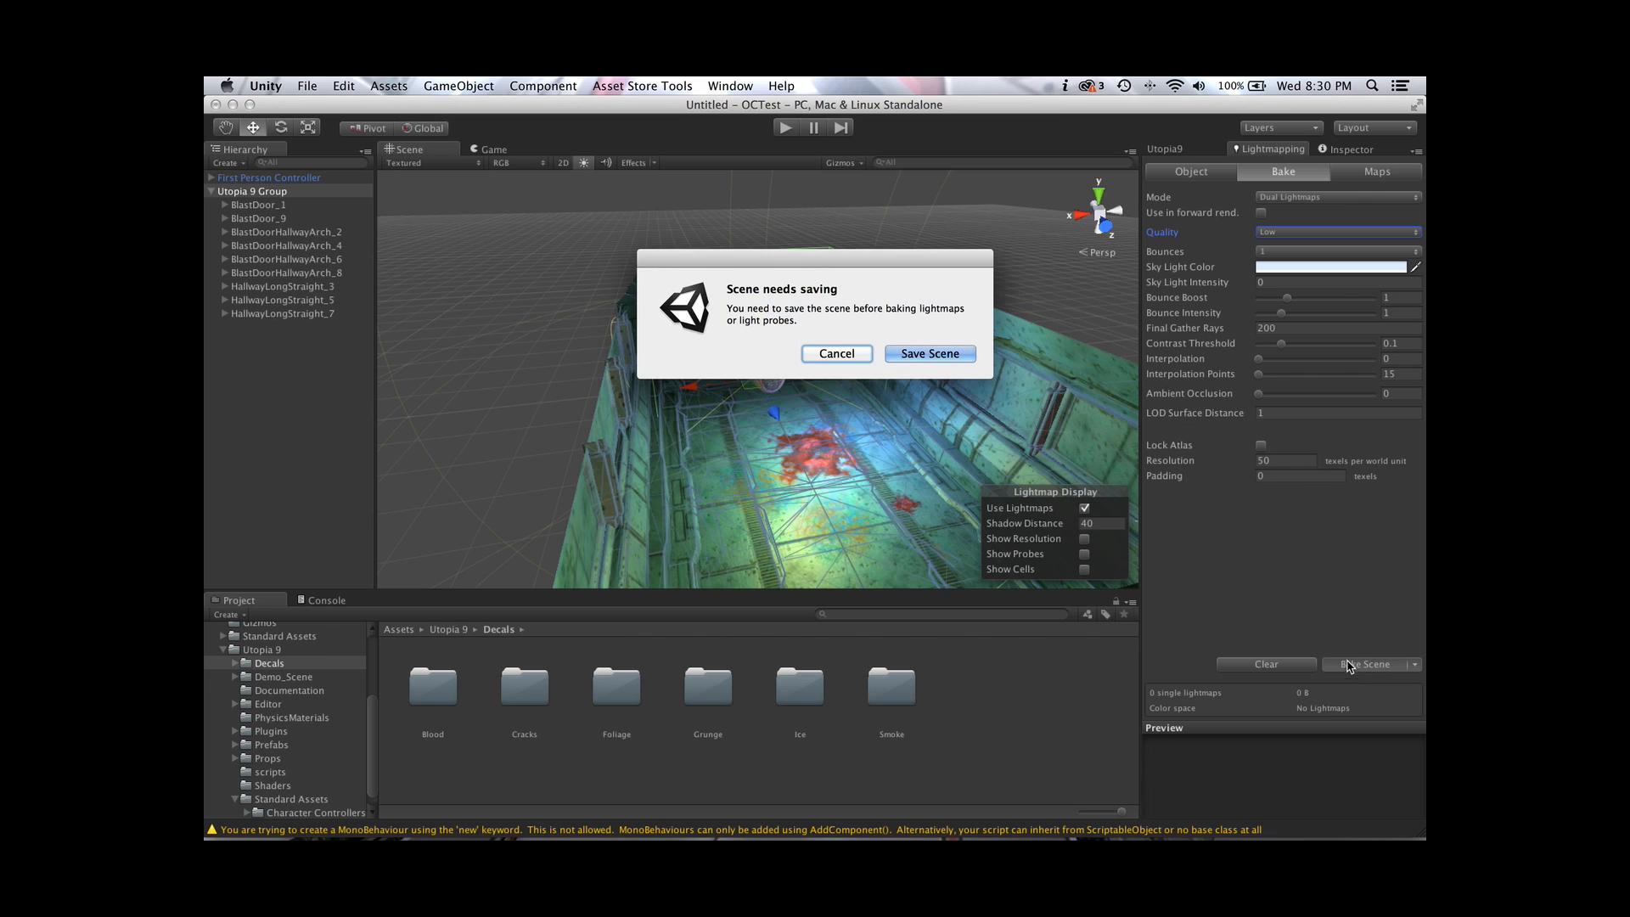
# Save the scene as test in the Assets folder so the lightmap bake can run
pyautogui.click(926, 357)
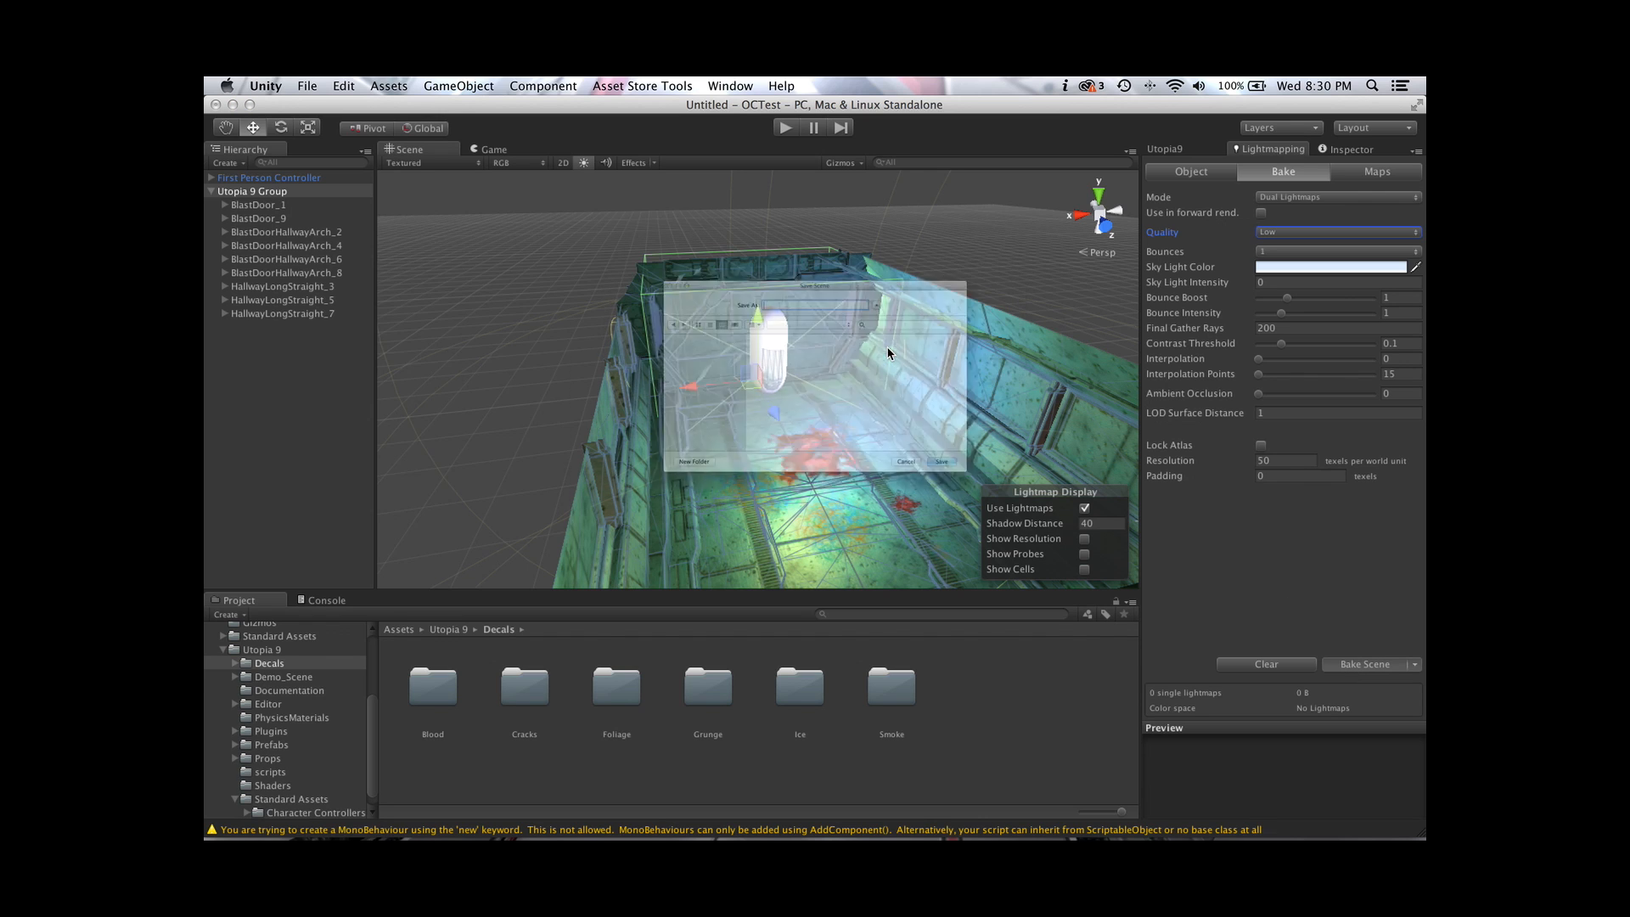
pyautogui.write('test')
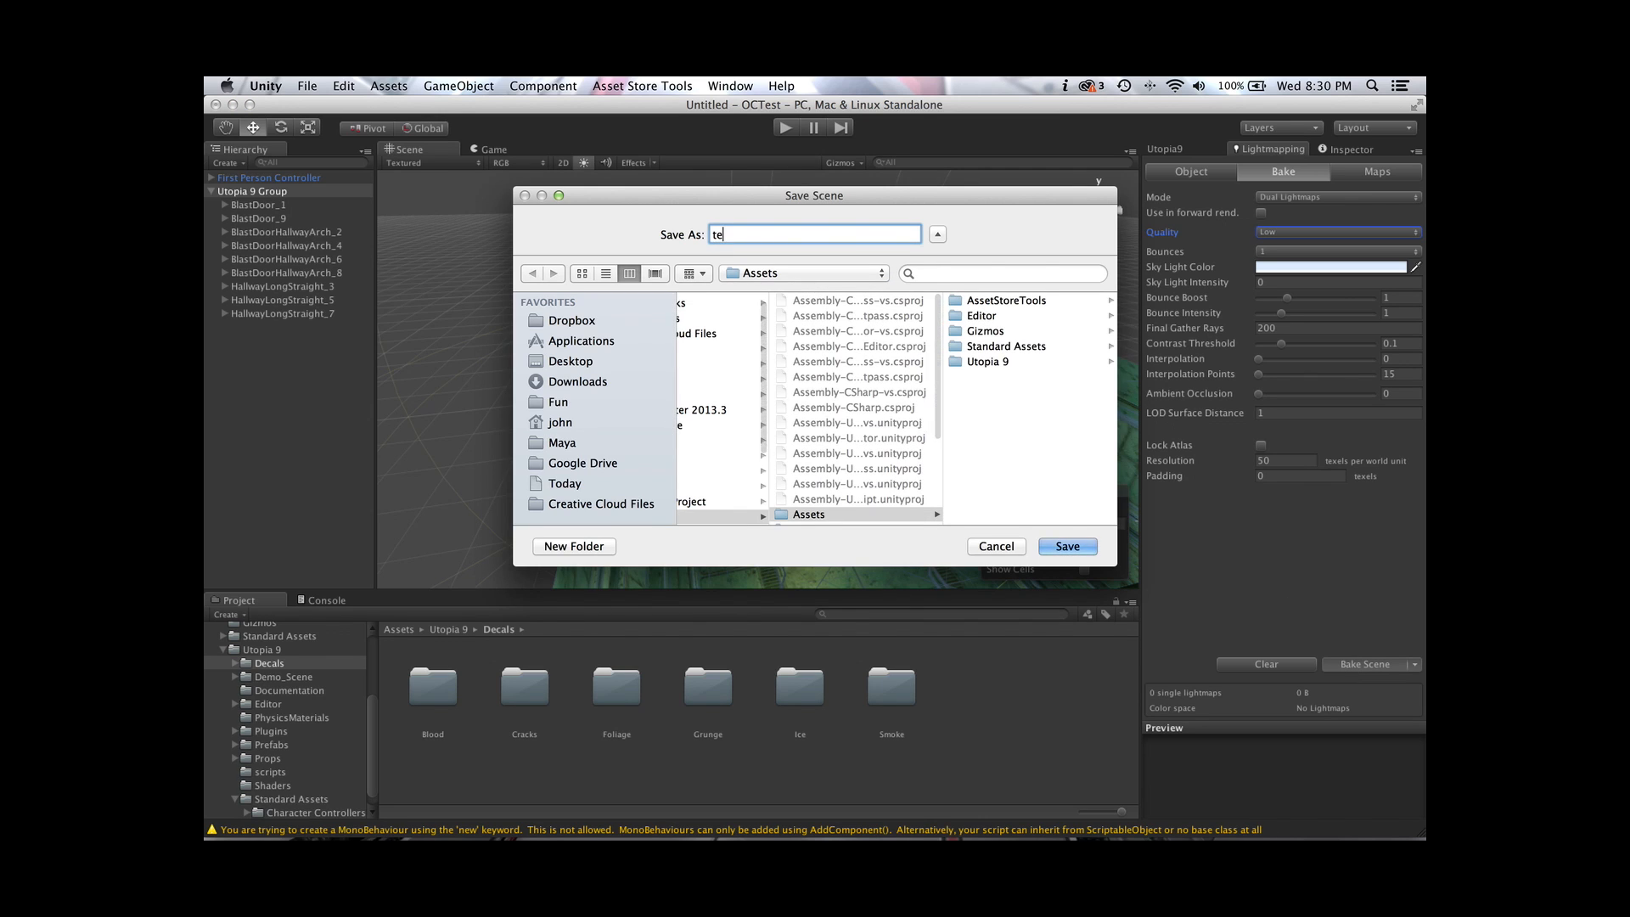
pyautogui.click(1069, 550)
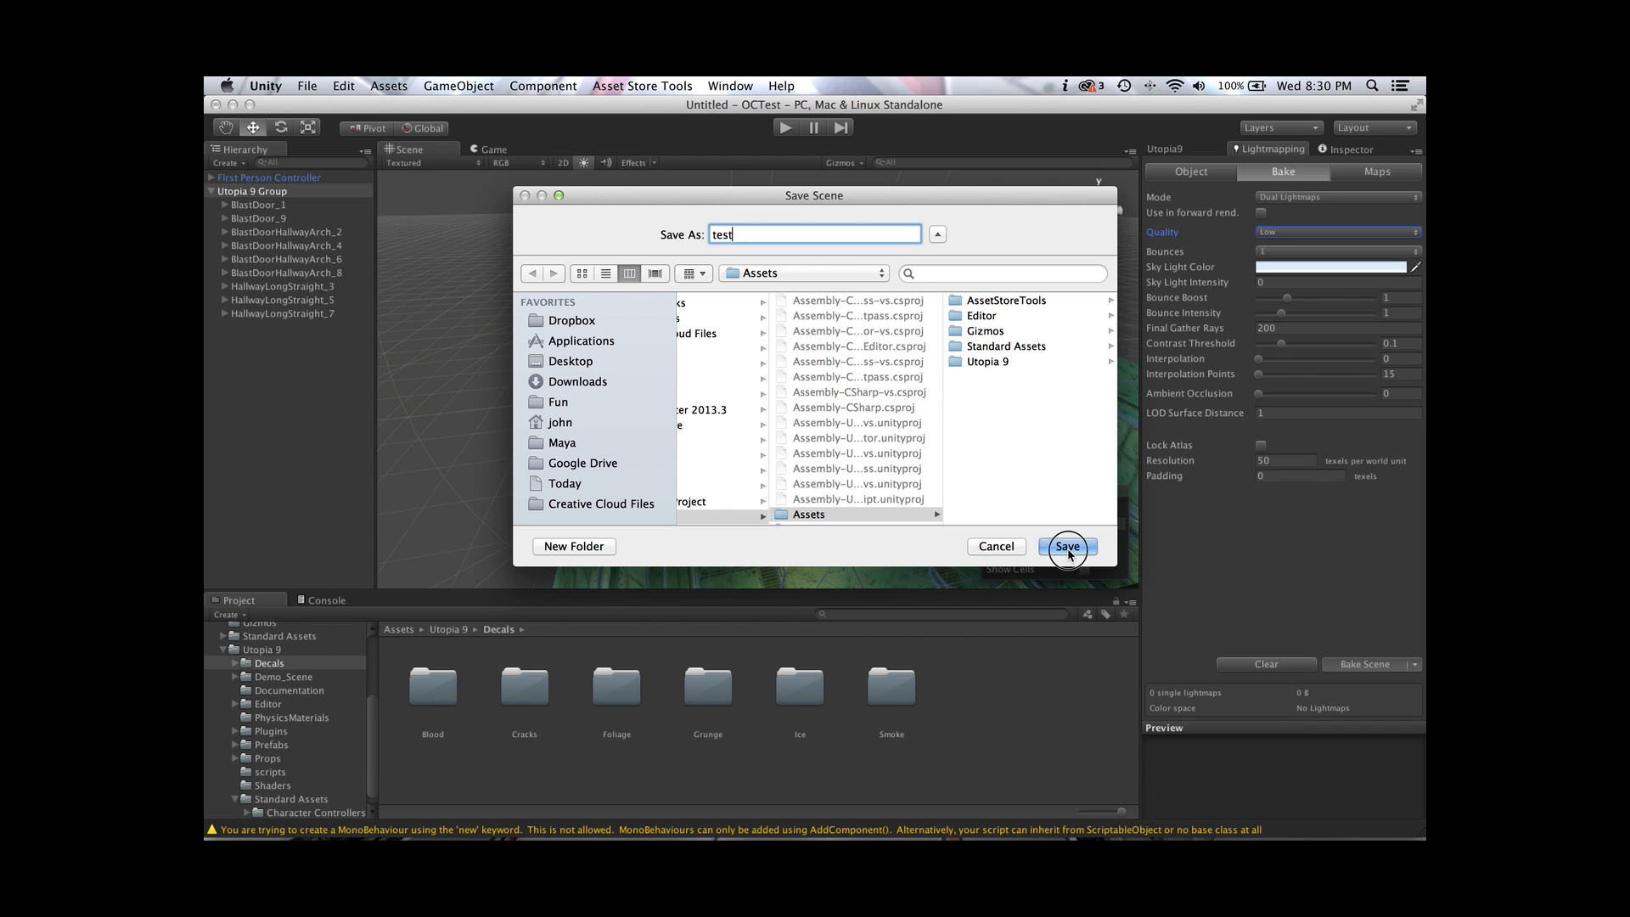
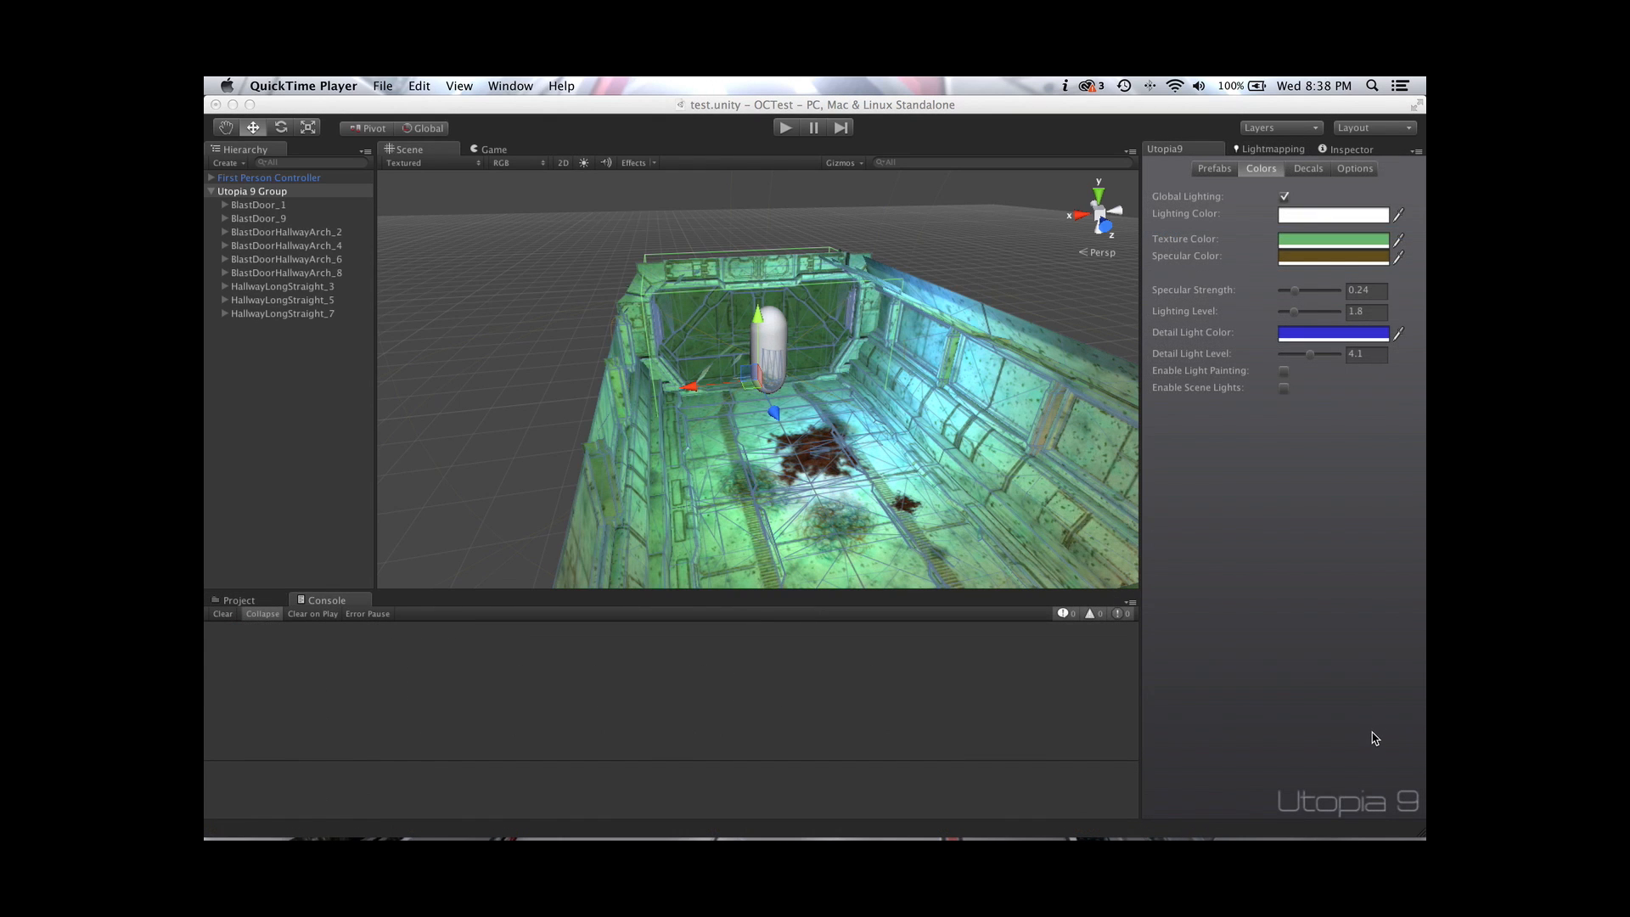
# Examine the far and near previews of the baked lightmaps
pyautogui.click(1264, 150)
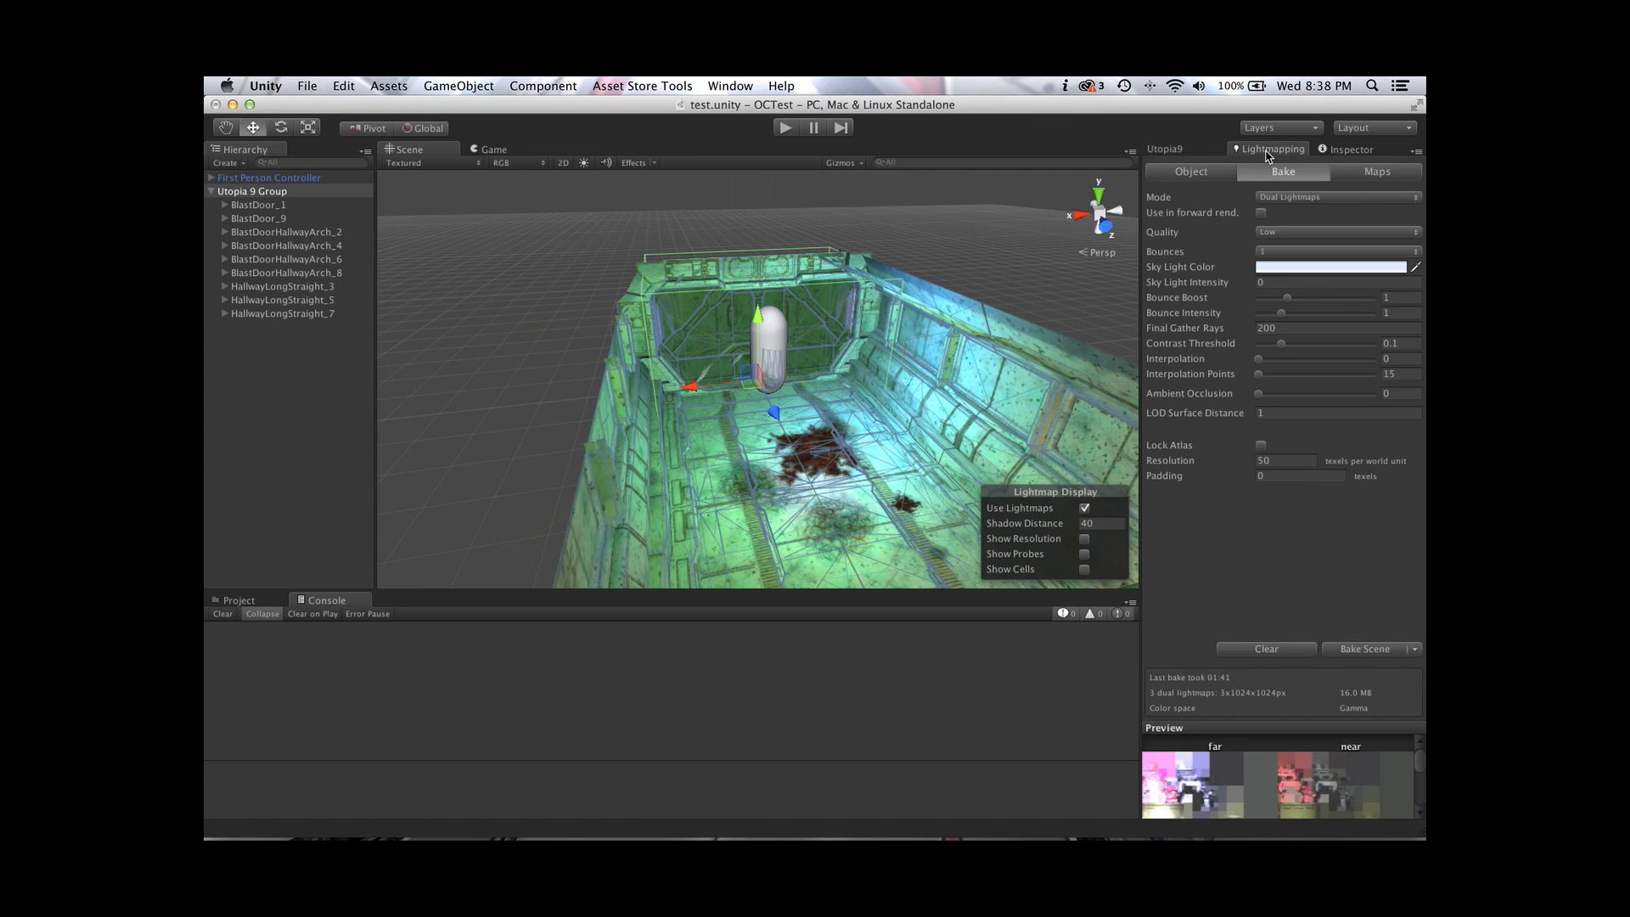
pyautogui.scroll(-5, 1211, 744)
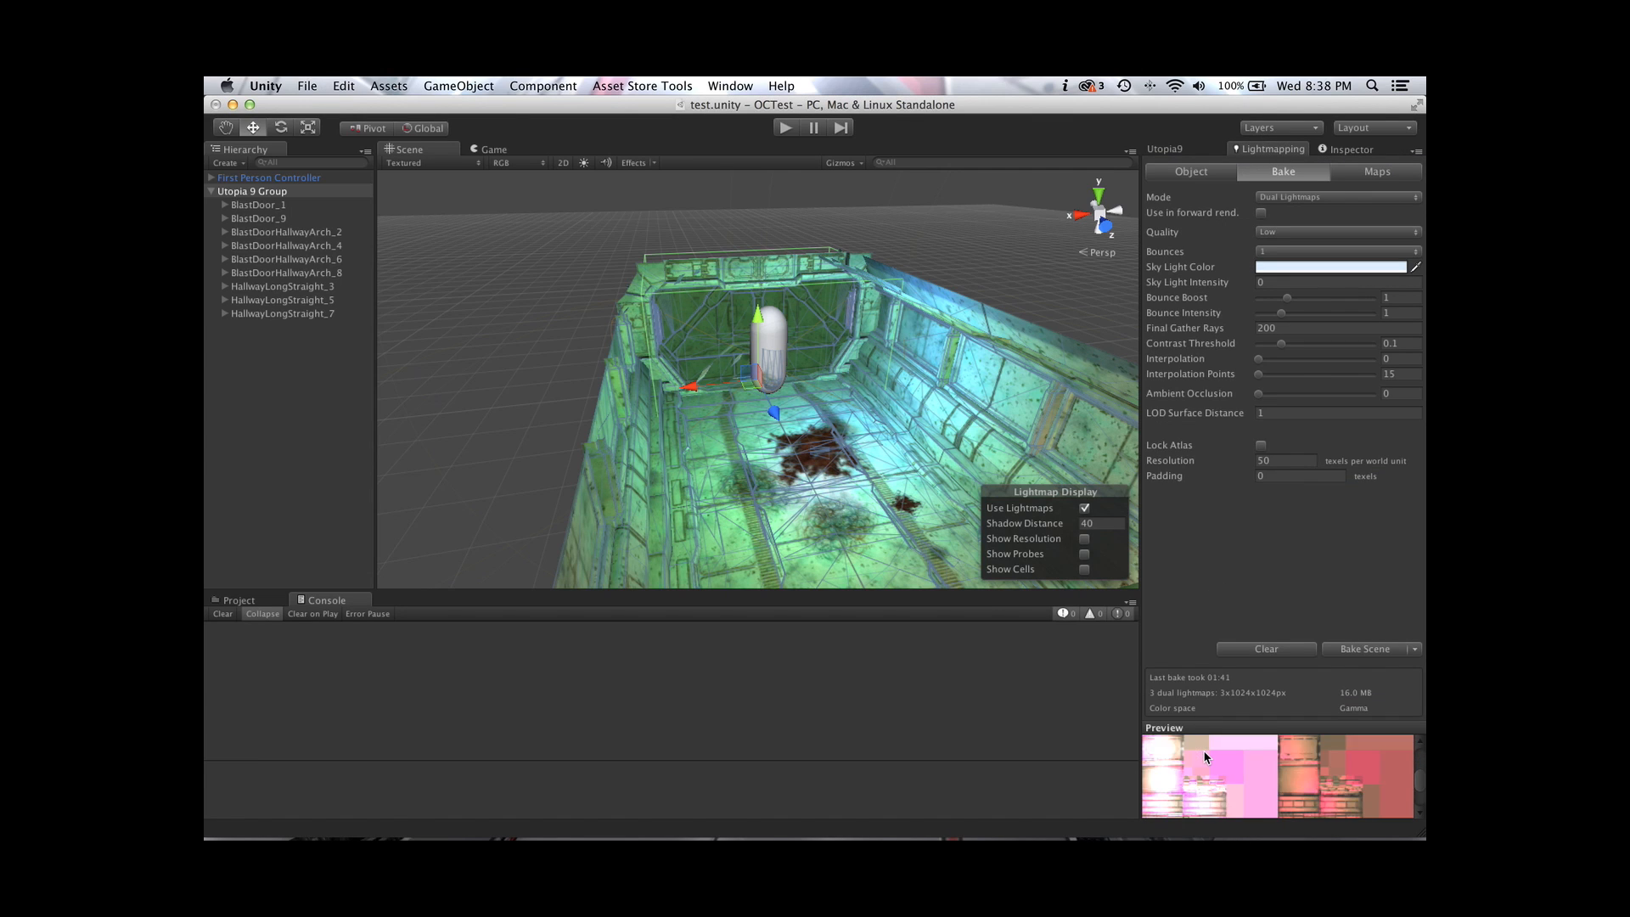
pyautogui.scroll(5, 1206, 756)
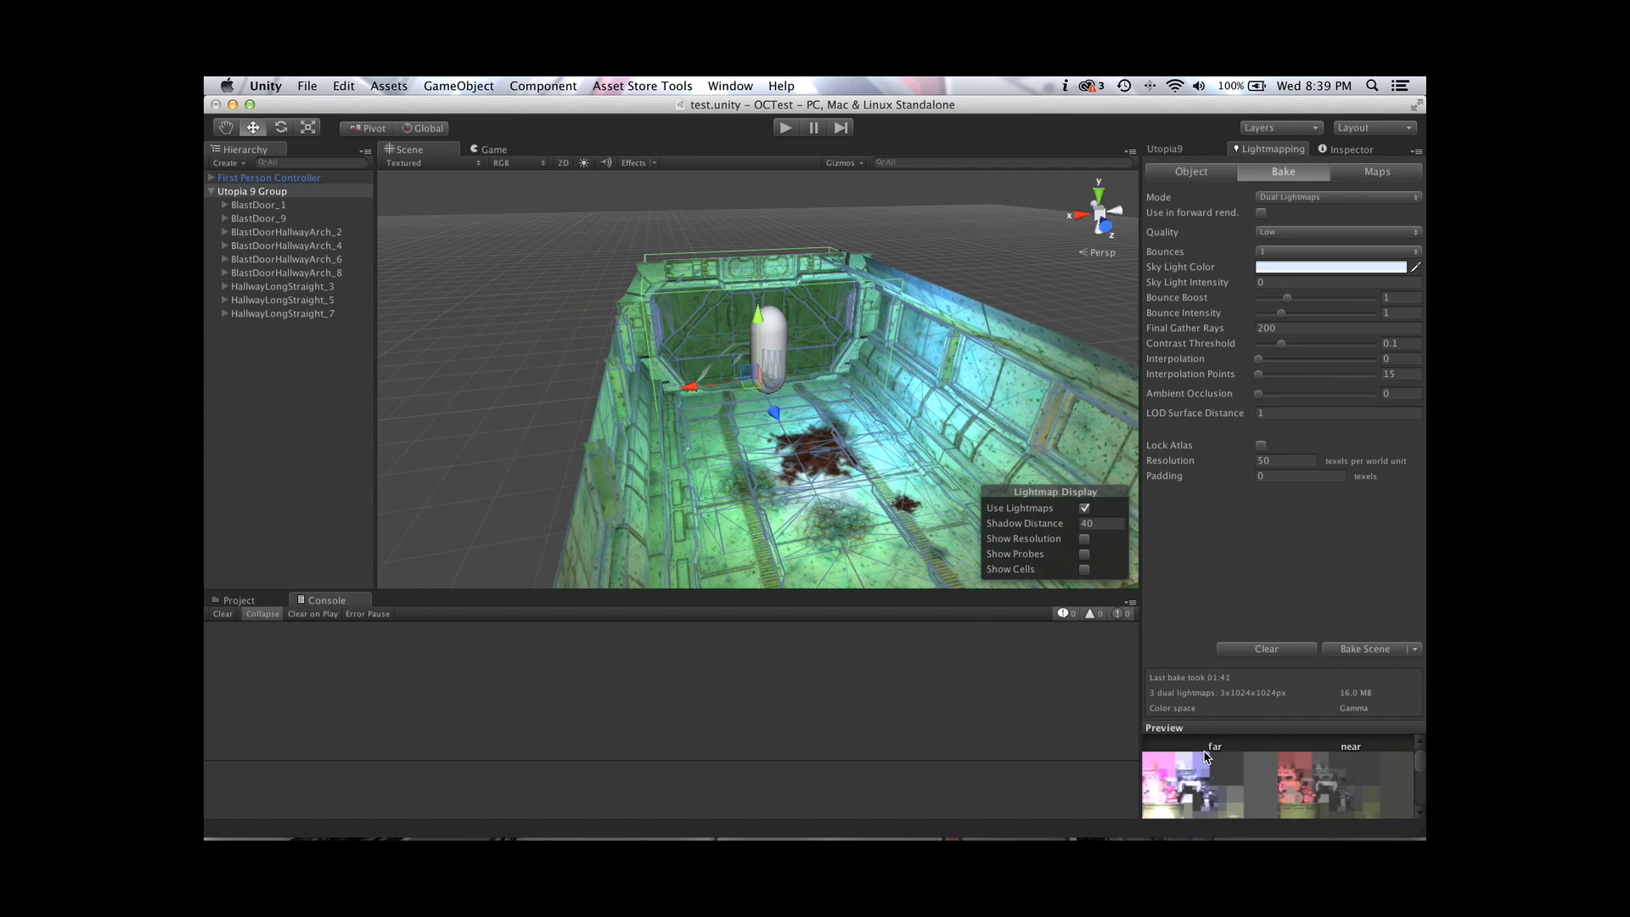
# Toggle the level builder's Enable Scene Lights option on and back off to compare it with the baked lighting
pyautogui.click(1167, 150)
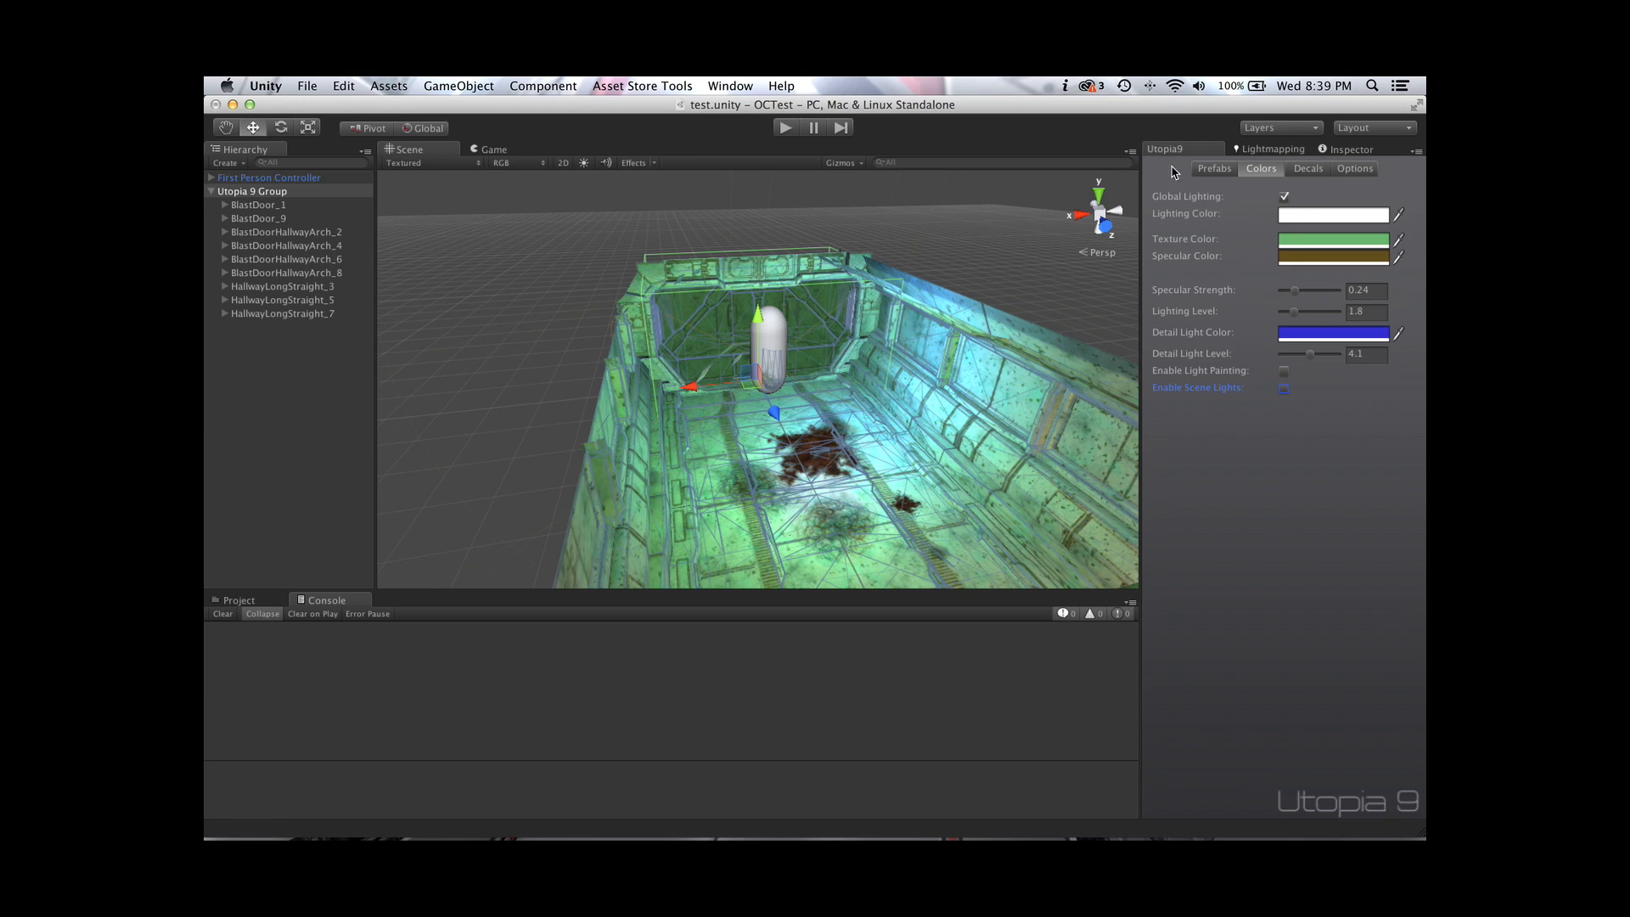
pyautogui.click(1284, 389)
pyautogui.click(1285, 389)
# Play-test the lightmapped corridor by walking through it, and end play mode
pyautogui.moveTo(874, 389); pyautogui.dragTo(886, 431, button='right')
pyautogui.press('super+p')
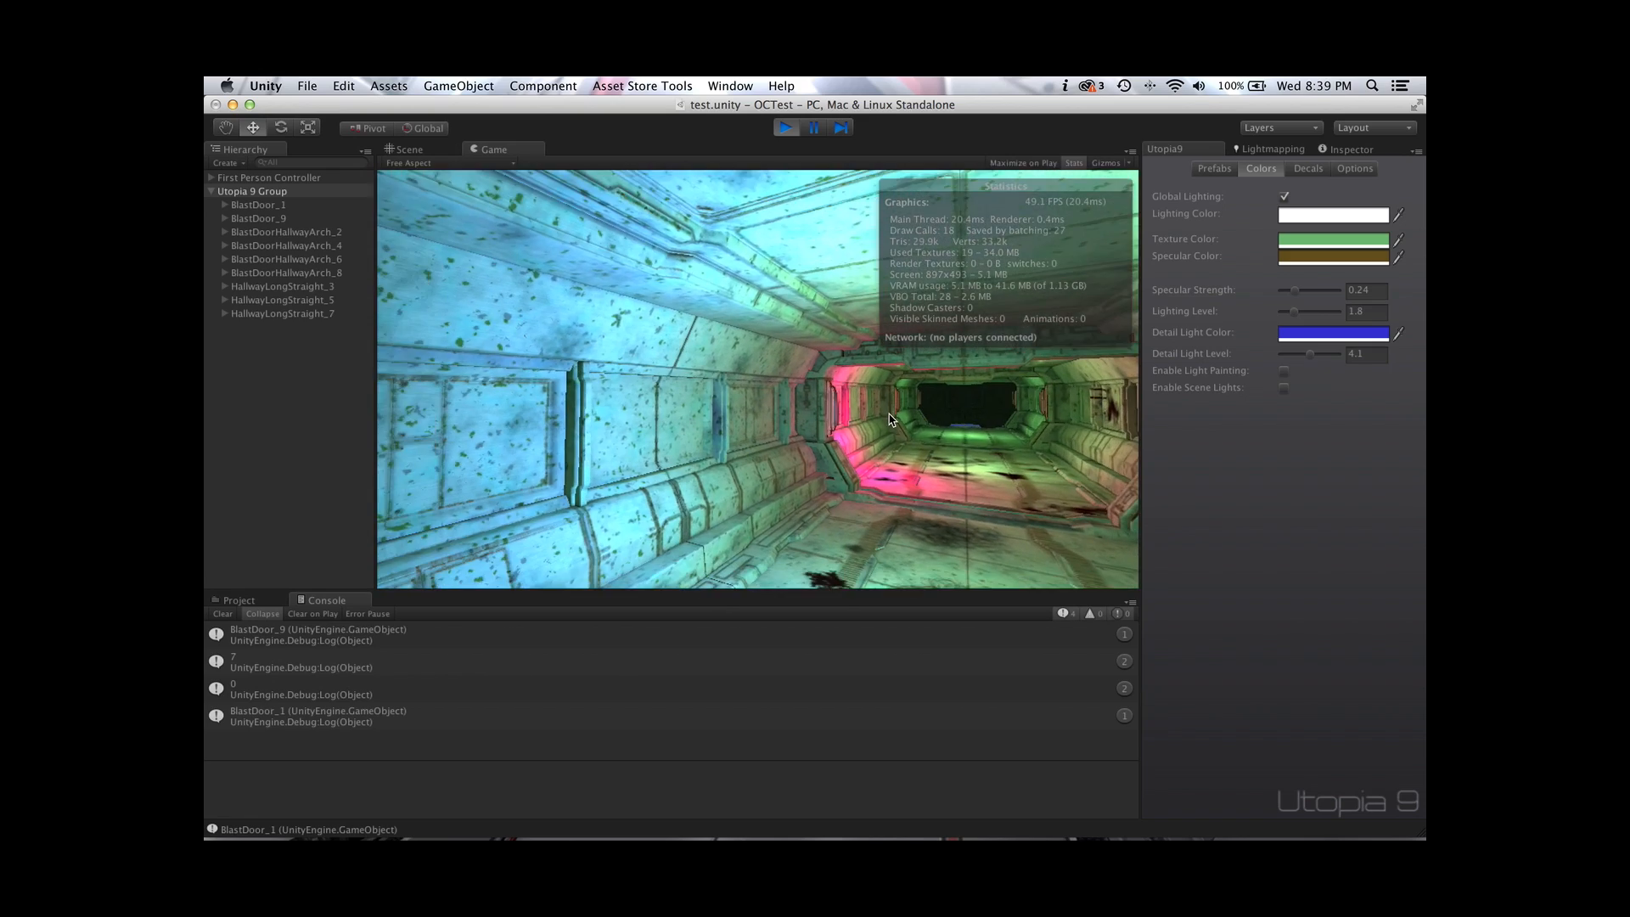
pyautogui.press('w')
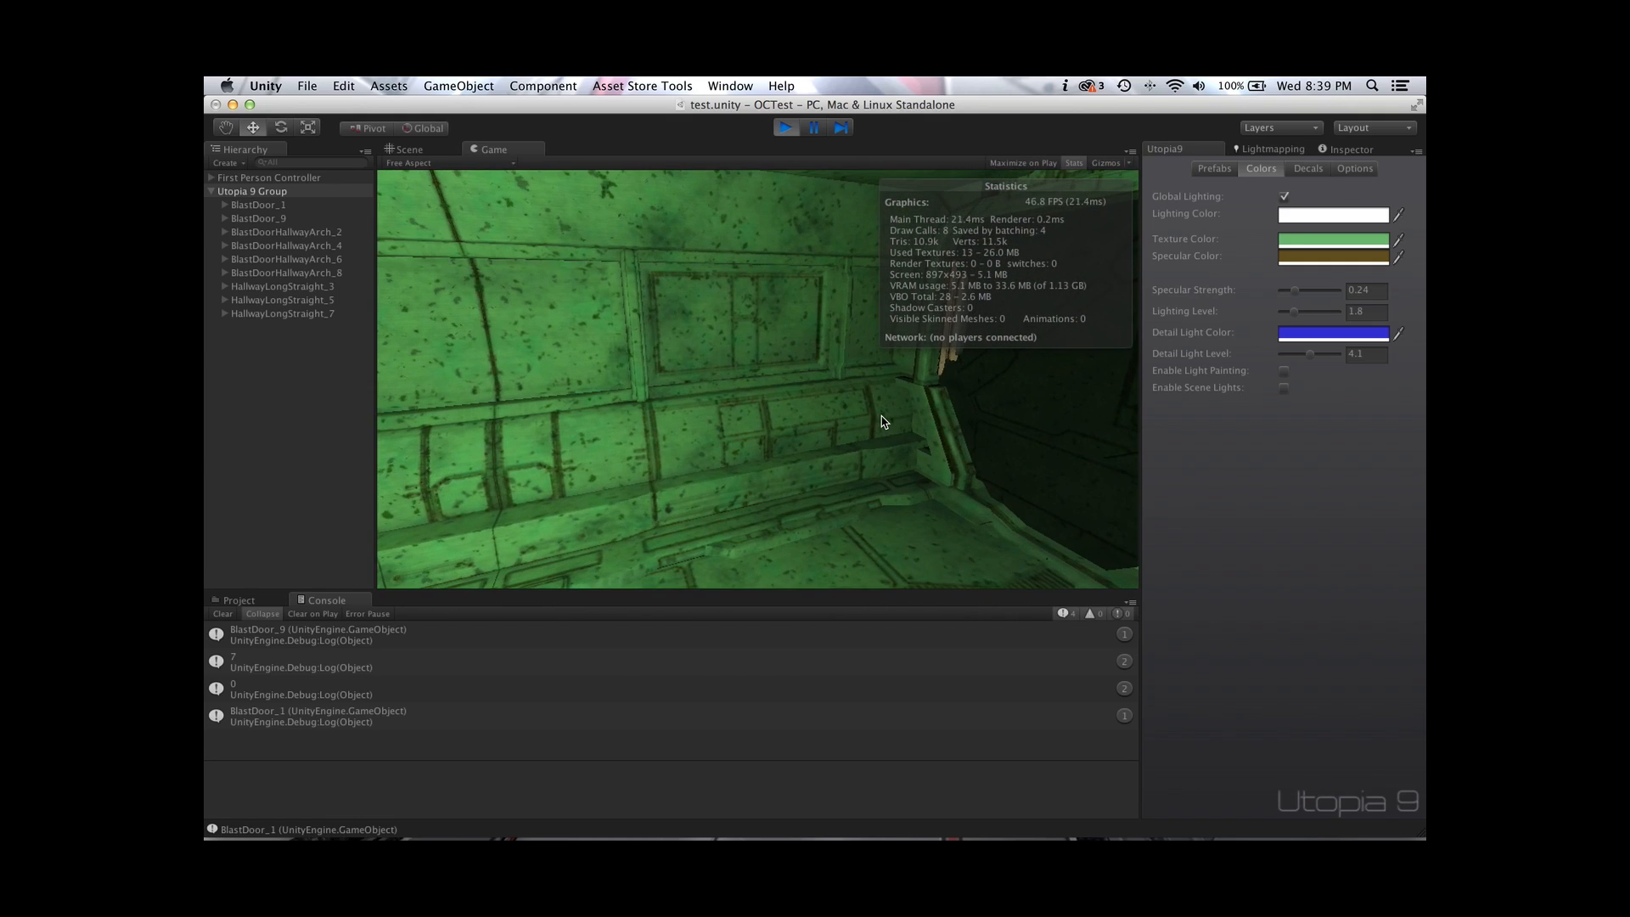
pyautogui.press('super+p')
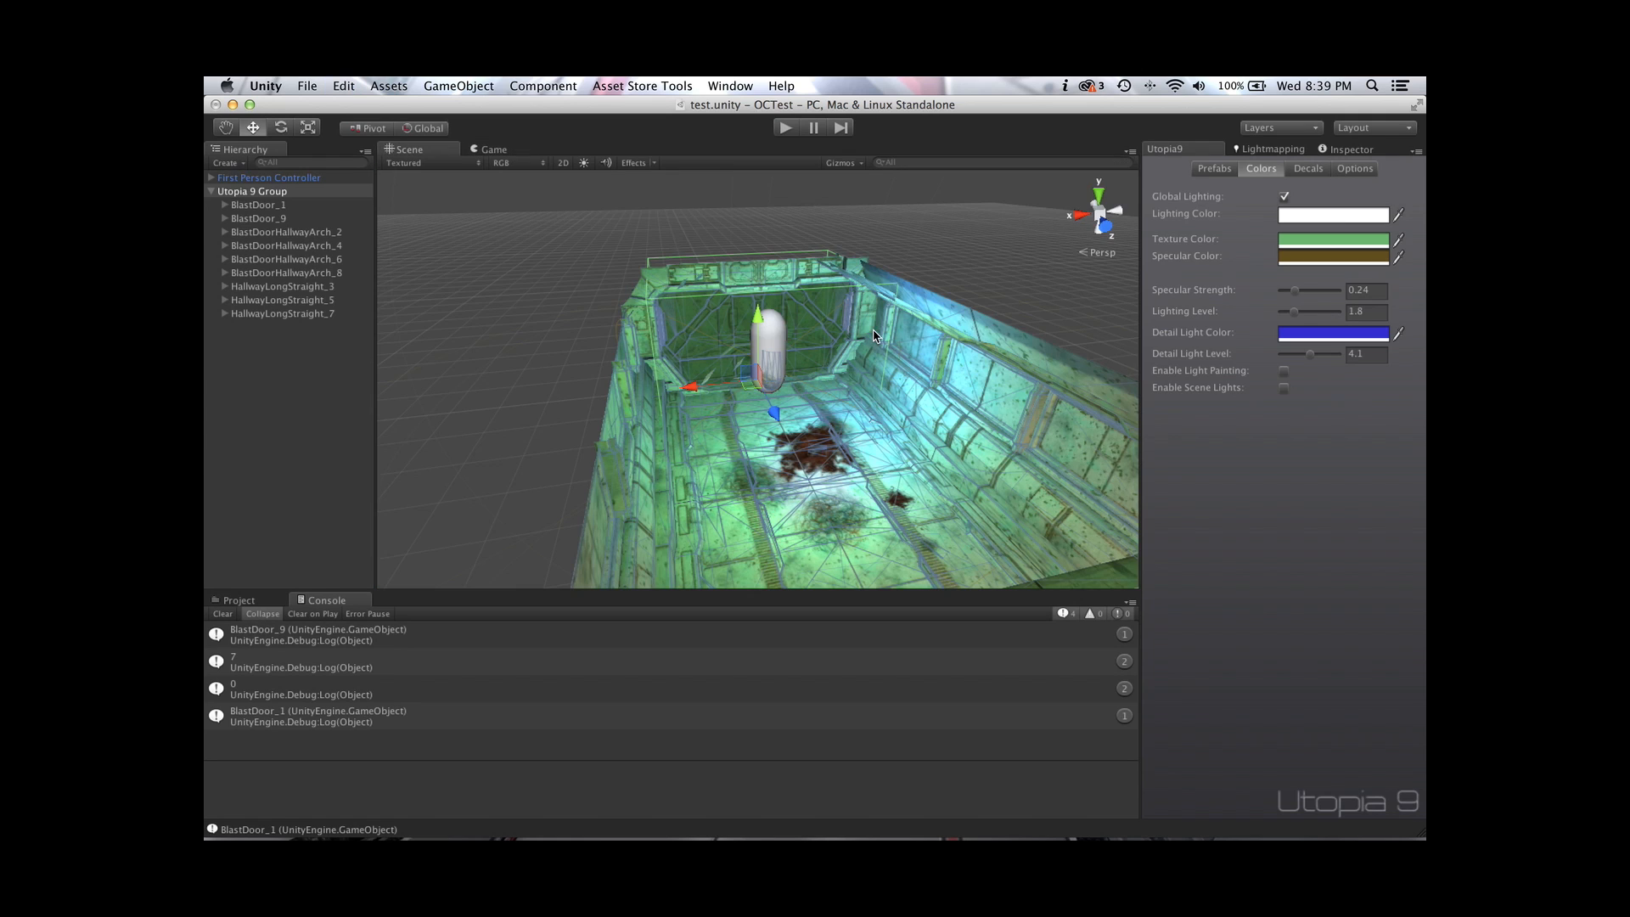
# Open the Occlusion Culling bake settings and set Smallest Occluder to 0.5
pyautogui.click(723, 86)
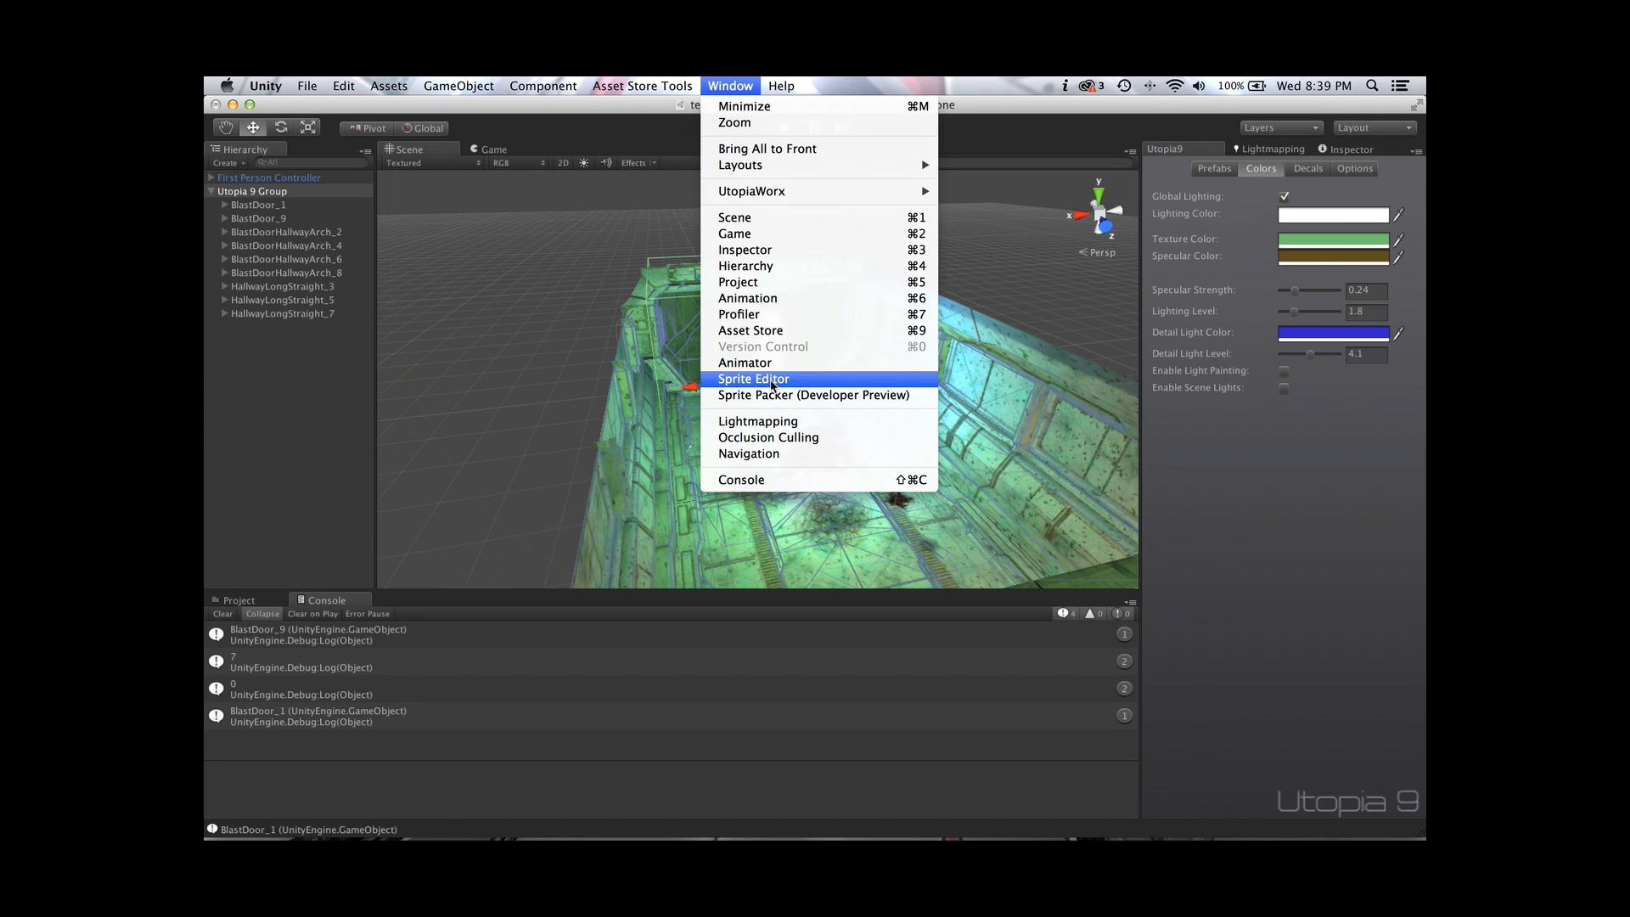
pyautogui.click(789, 439)
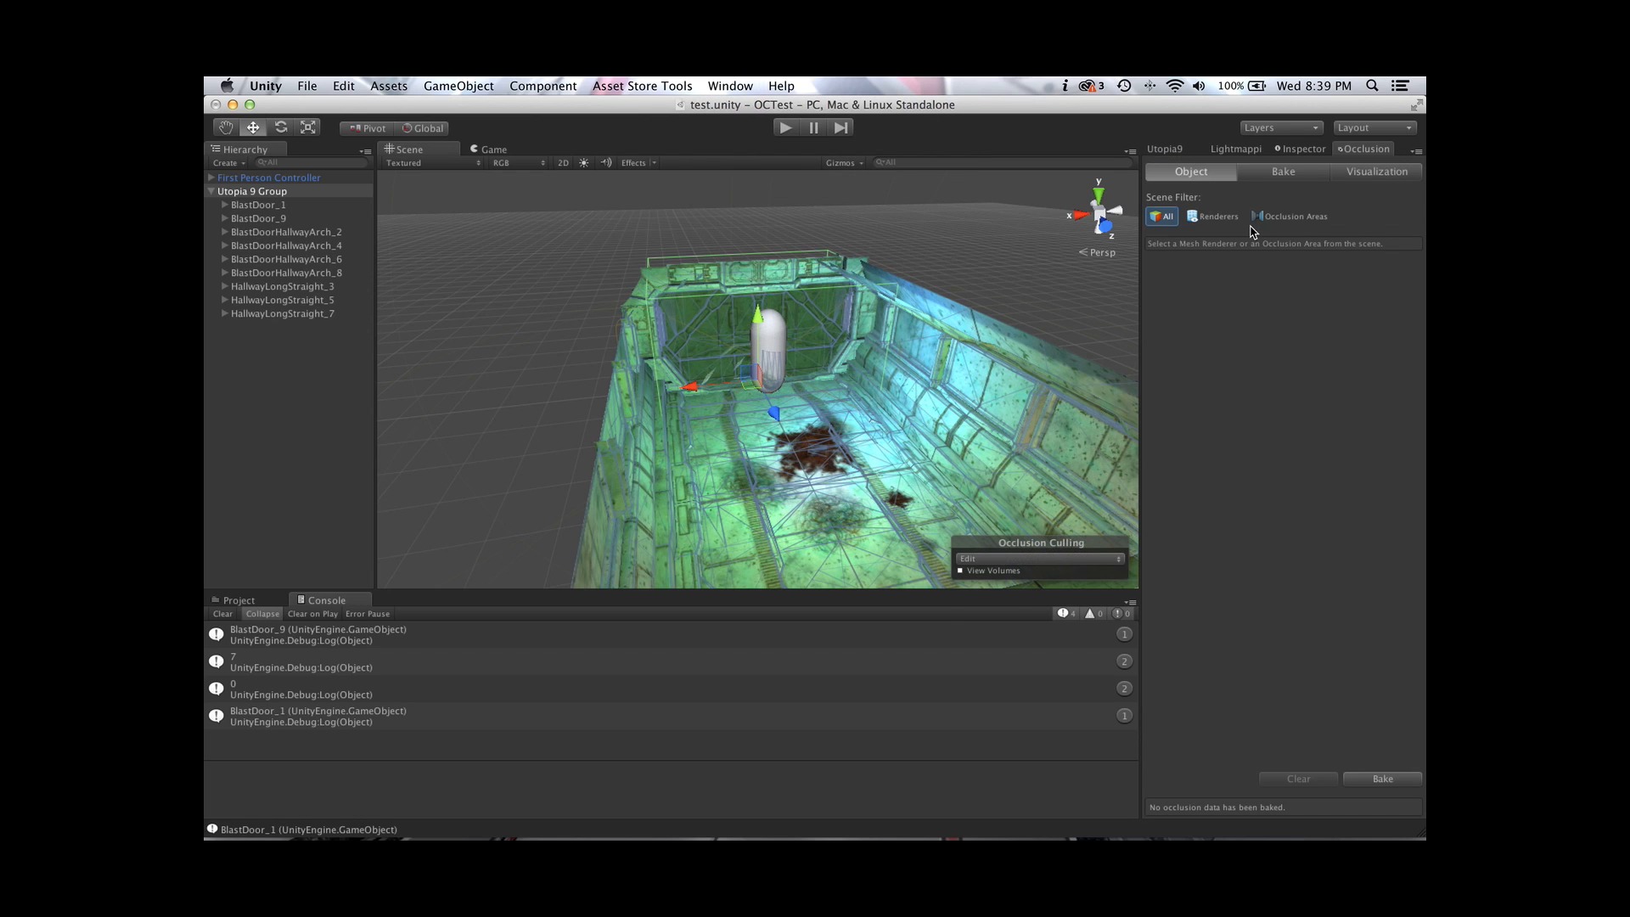
pyautogui.click(1291, 172)
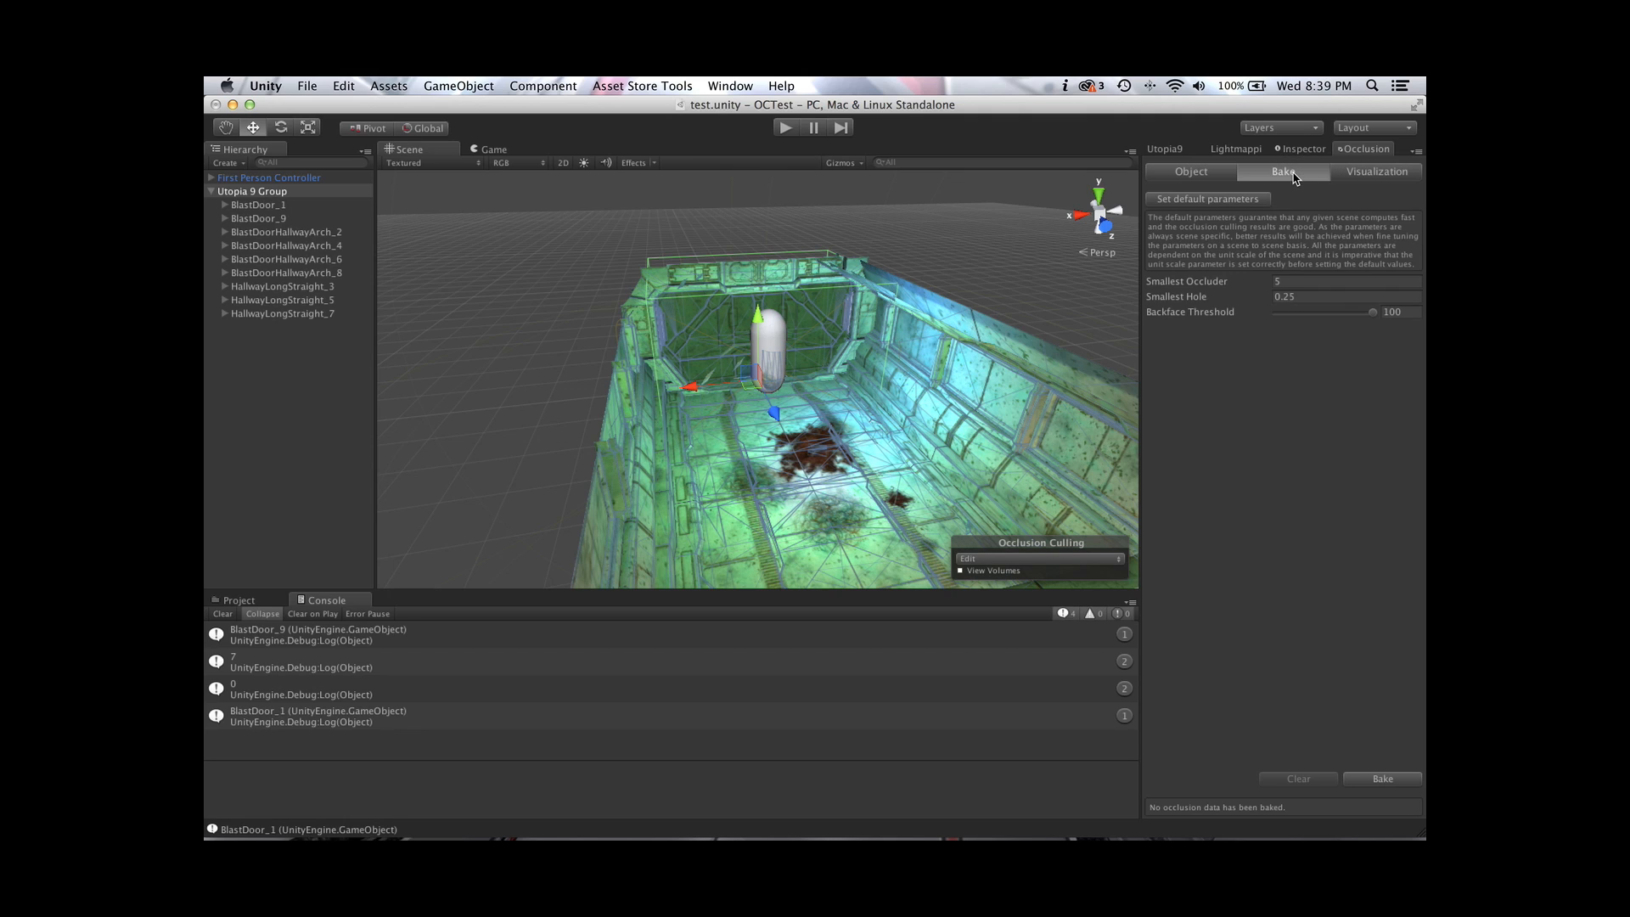
pyautogui.click(1282, 281)
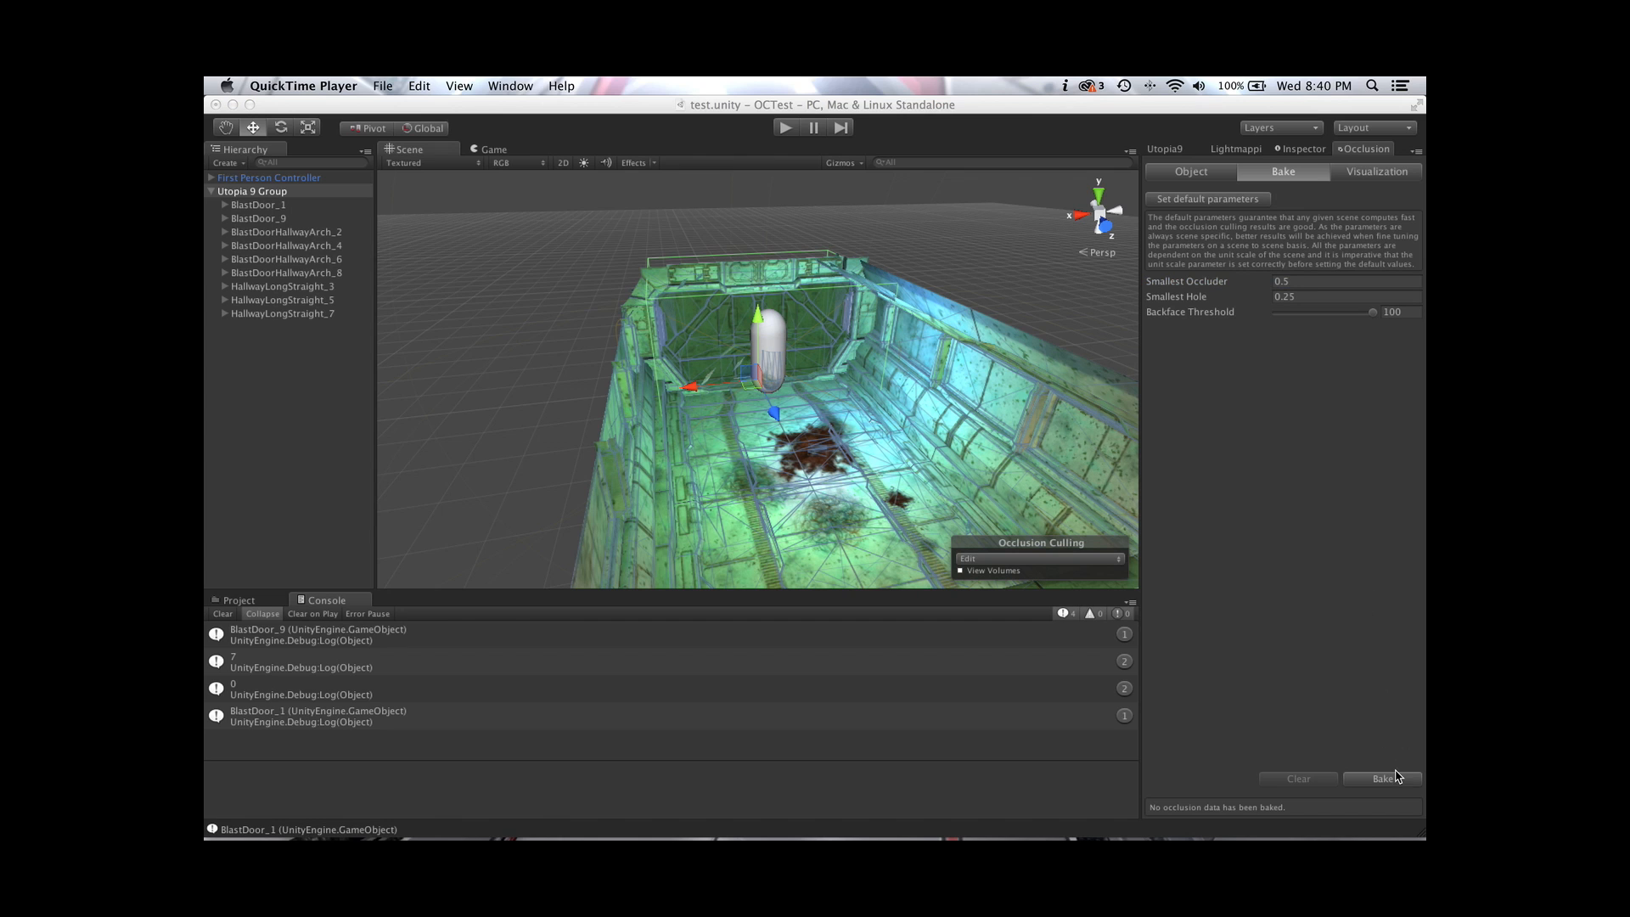
# Bake the corridor's occlusion culling data, play-test it briefly, and inspect the corridor in the scene
pyautogui.click(1383, 779)
pyautogui.scroll(-5, 946, 456)
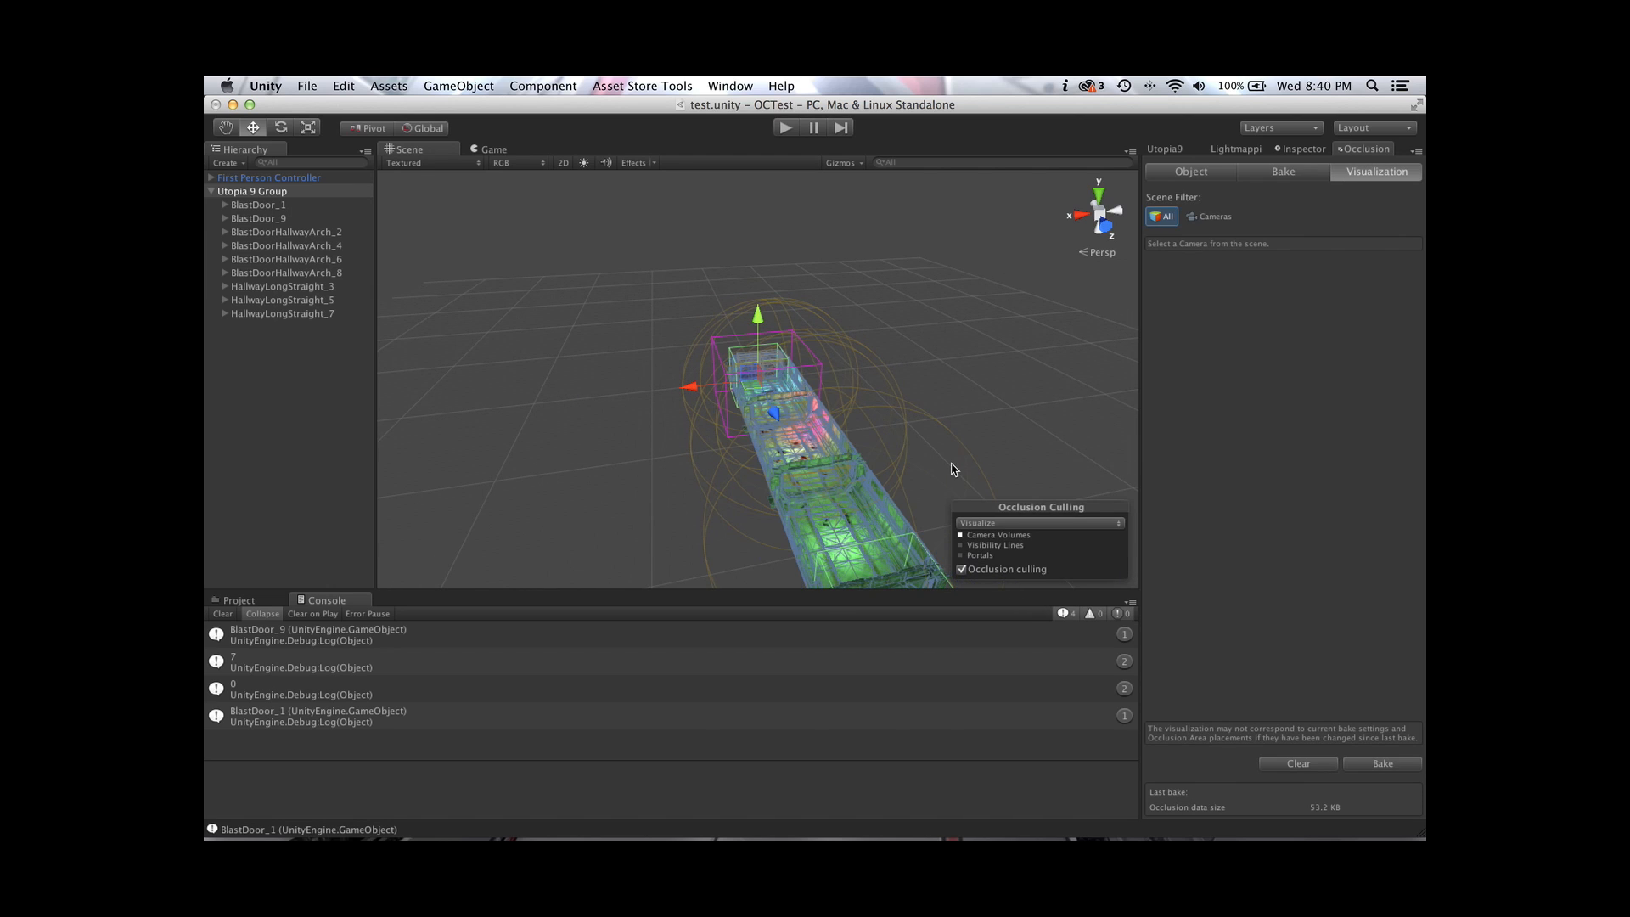
pyautogui.click(785, 130)
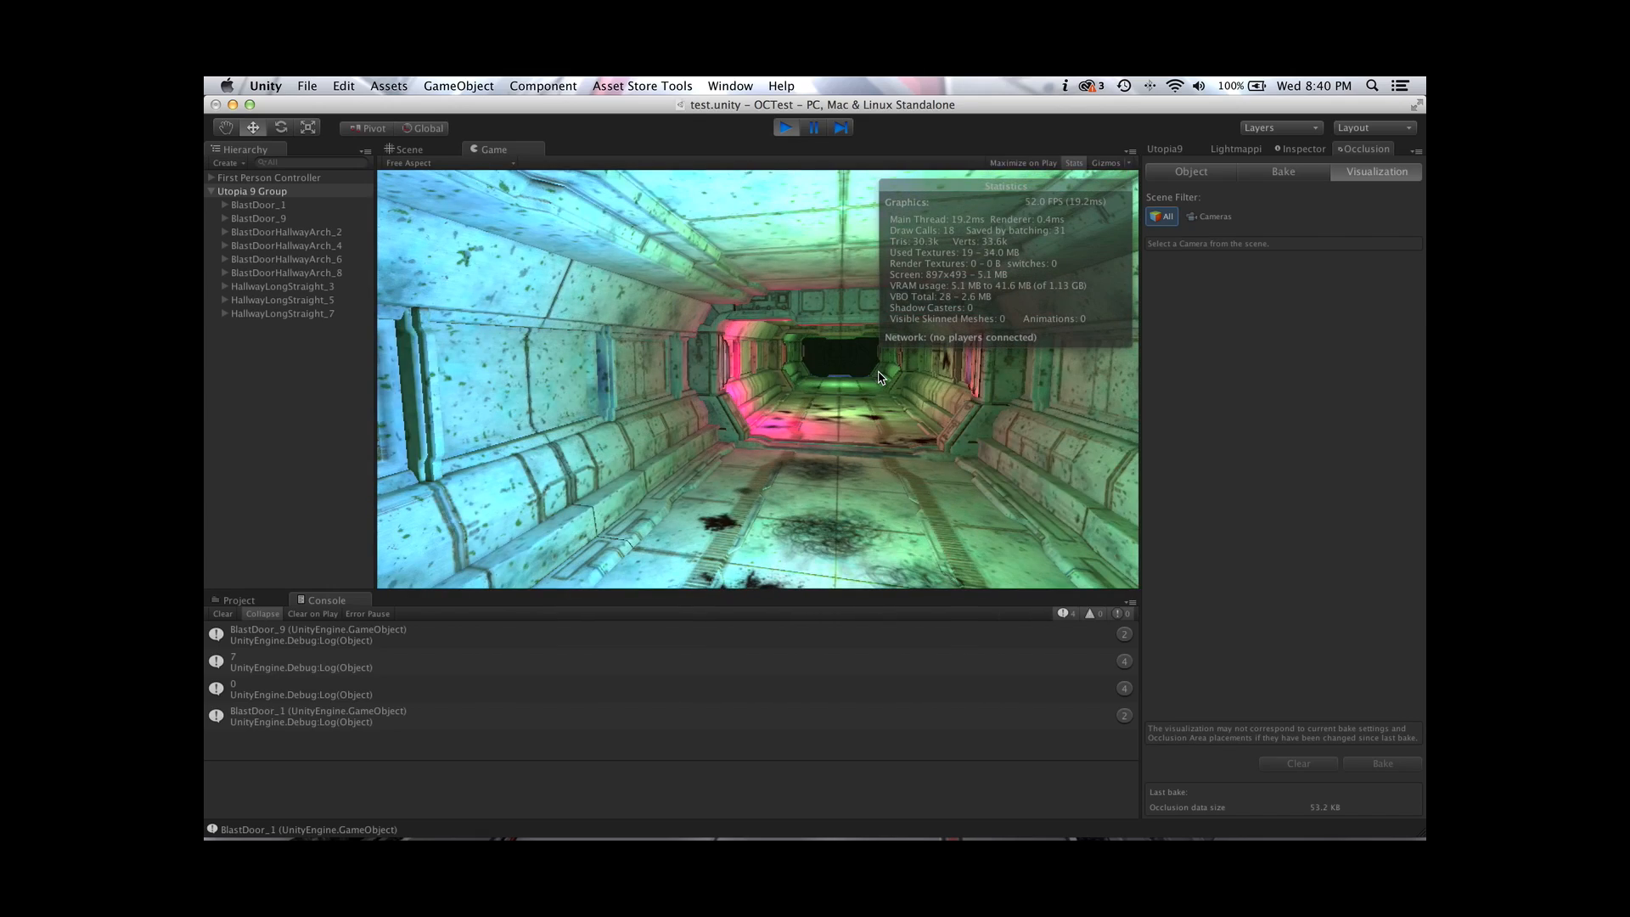
pyautogui.press('super+p')
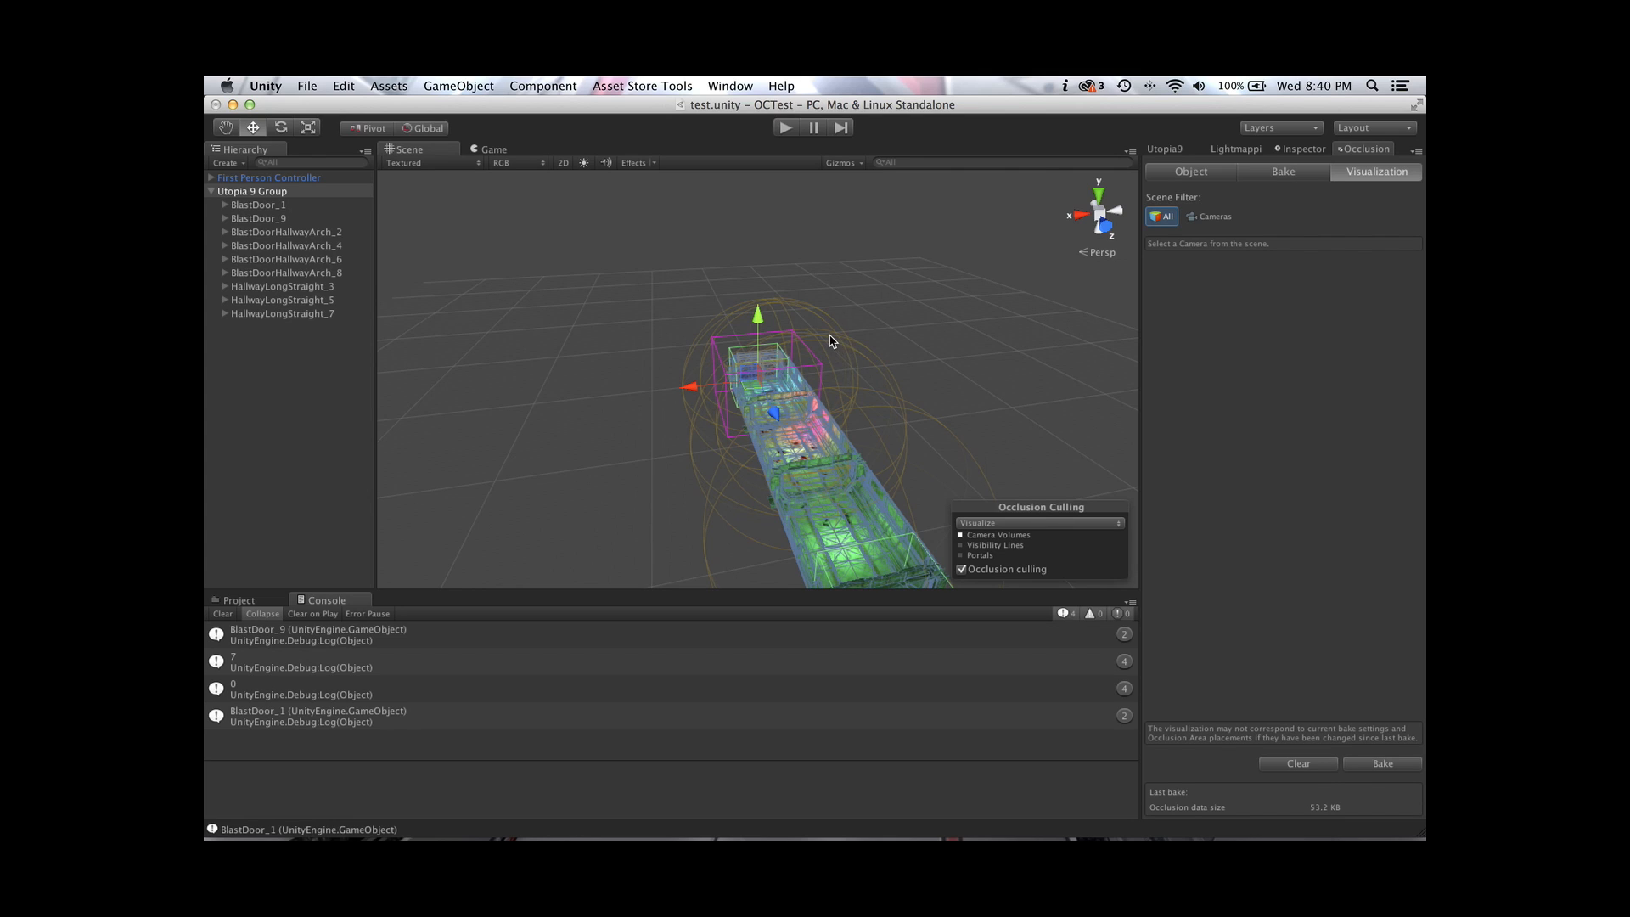
pyautogui.keyDown('alt'); pyautogui.moveTo(849, 481); pyautogui.dragTo(805, 388); pyautogui.keyUp('alt')
pyautogui.scroll(5, 827, 420)
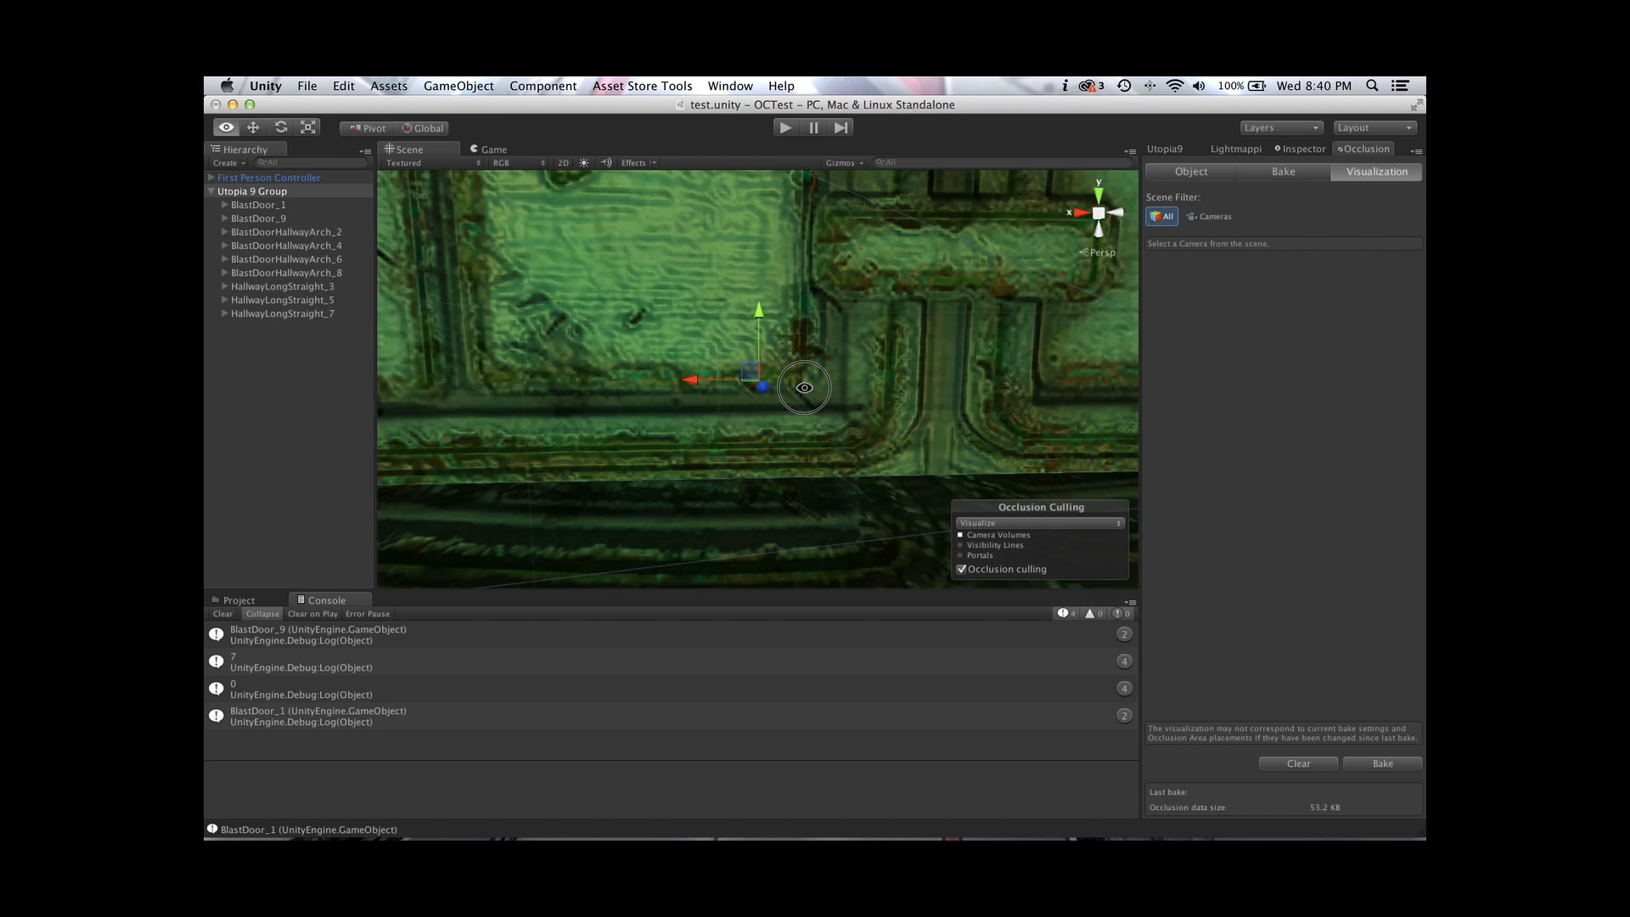
pyautogui.scroll(-4, 804, 387)
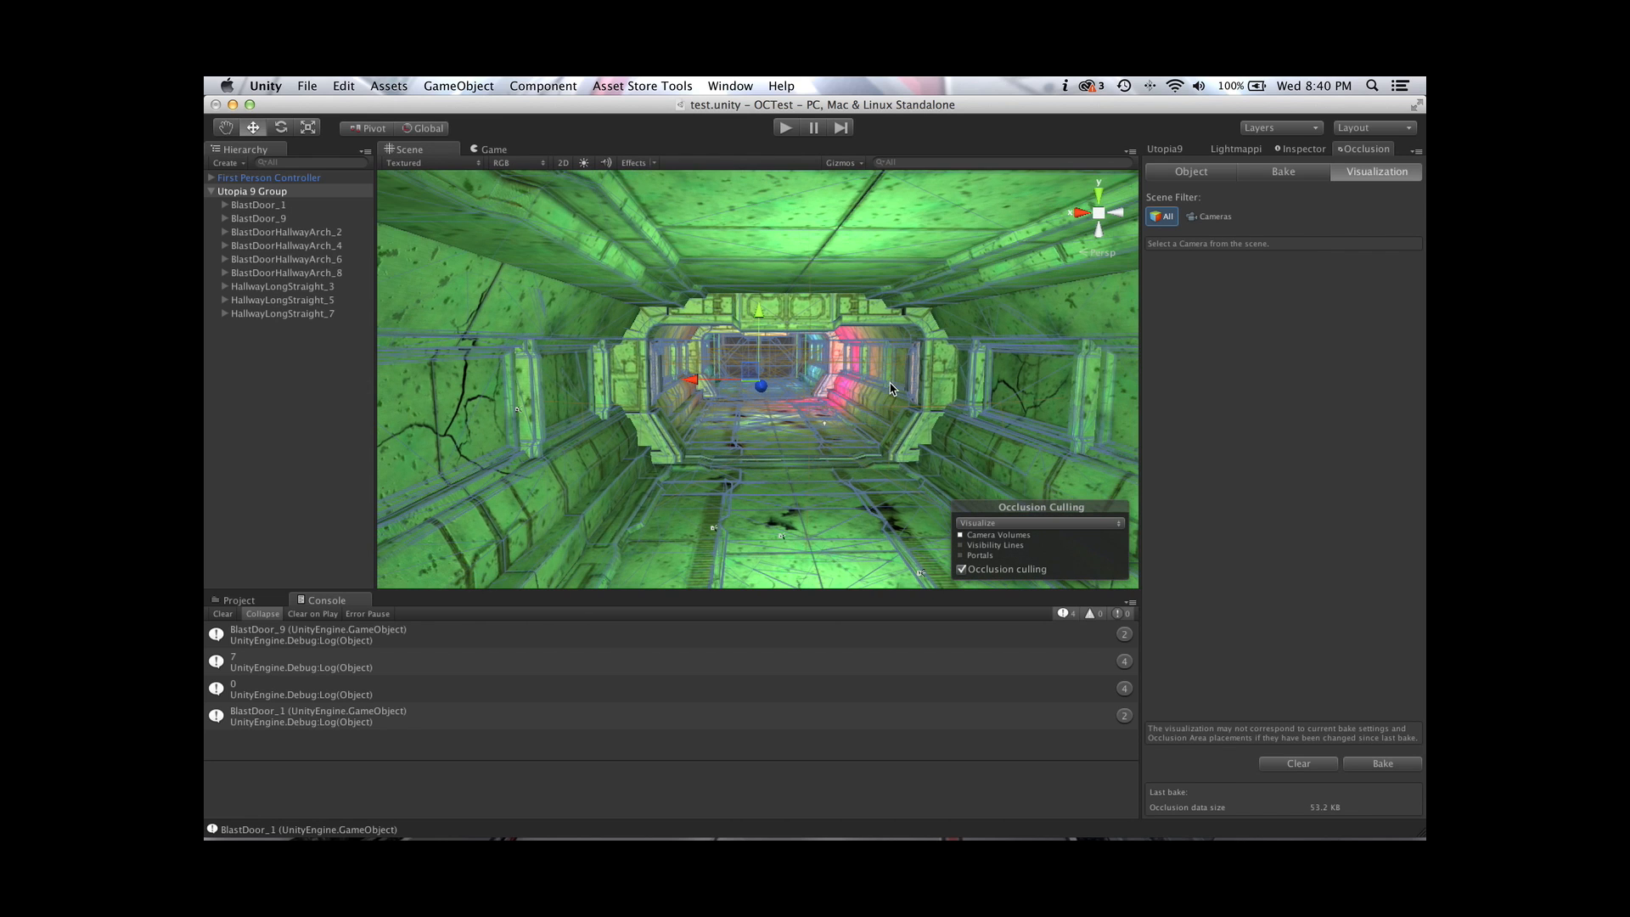
# Open the Level_Constructor scene from Utopia 9's Demo_Scene folder without saving the changes to test.unity
pyautogui.click(1167, 151)
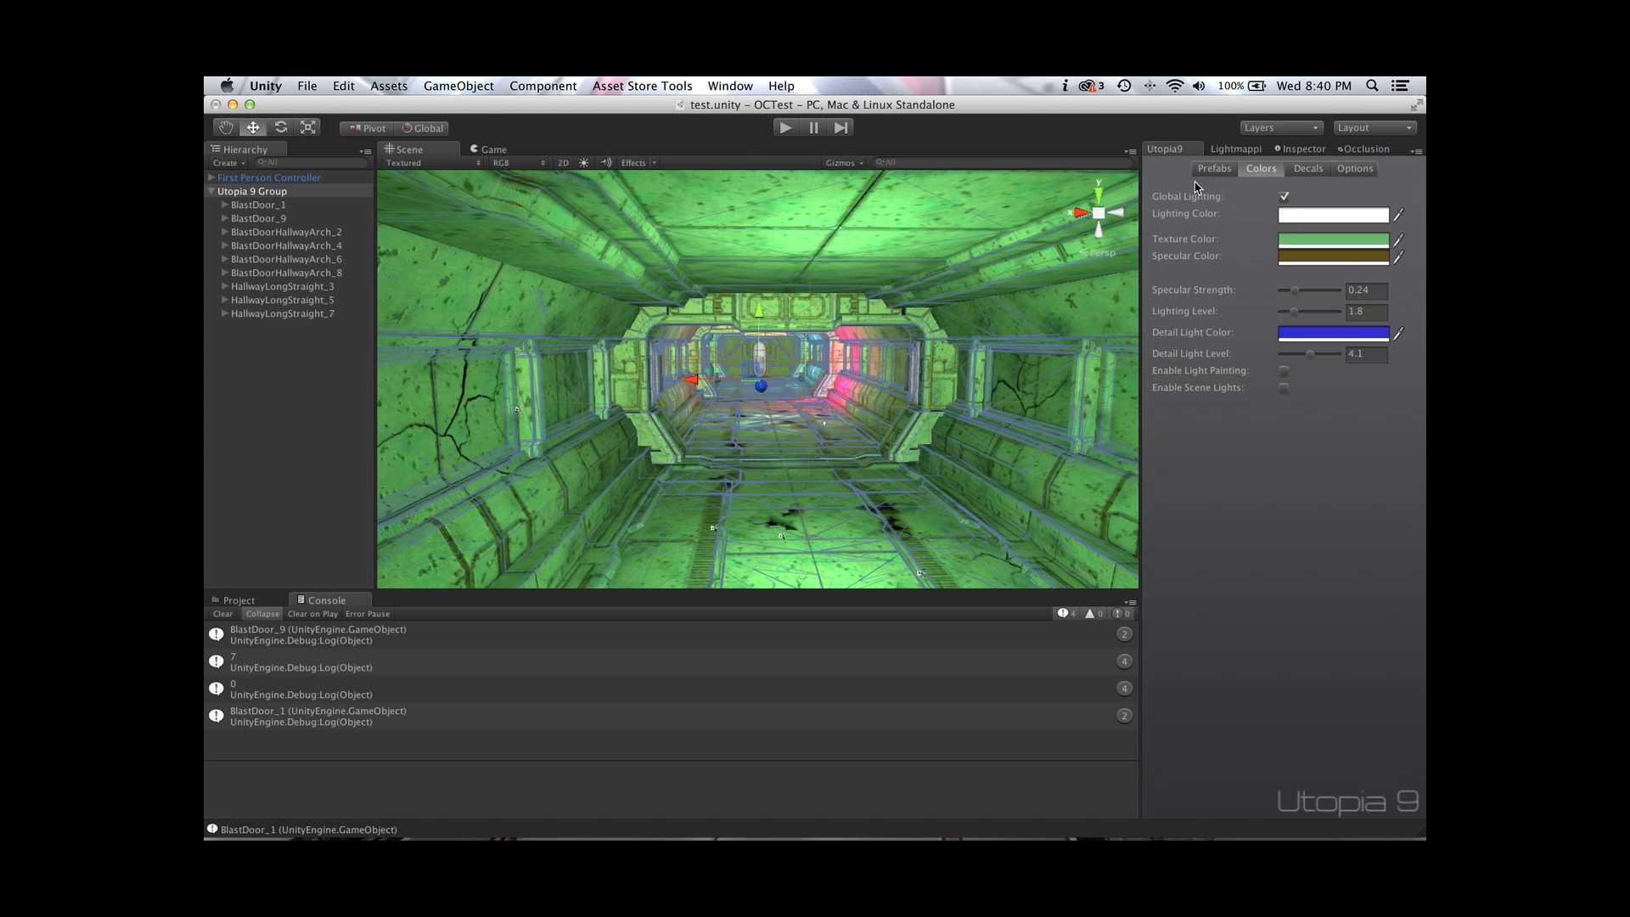
pyautogui.keyDown('alt'); pyautogui.moveTo(1020, 333); pyautogui.dragTo(1008, 327); pyautogui.keyUp('alt')
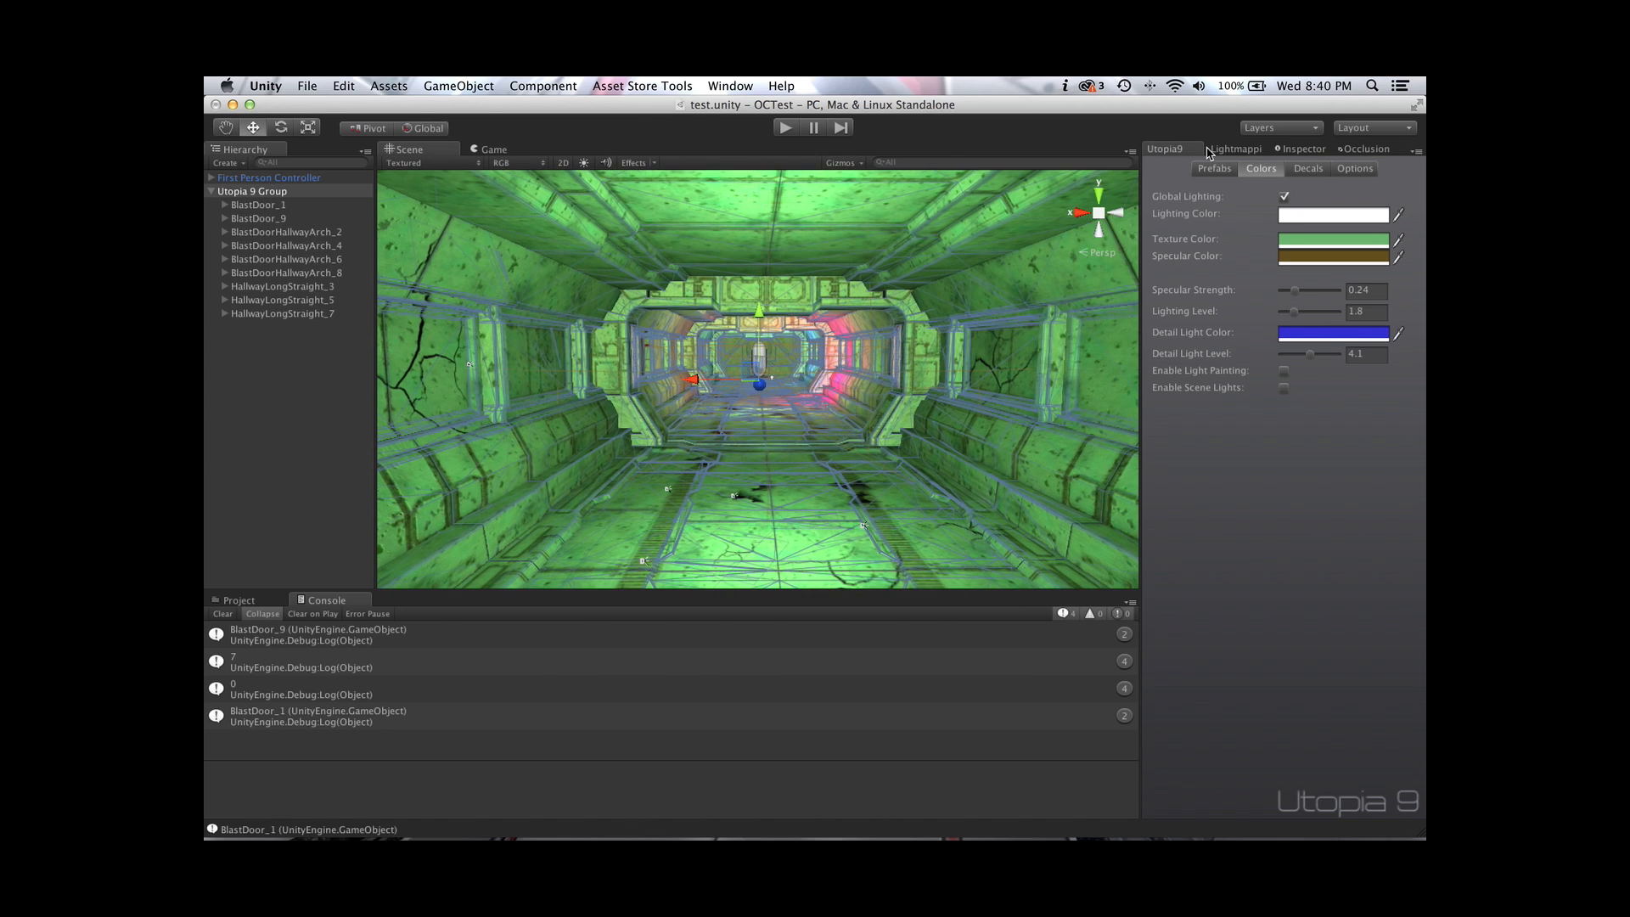
pyautogui.click(228, 630)
pyautogui.click(234, 601)
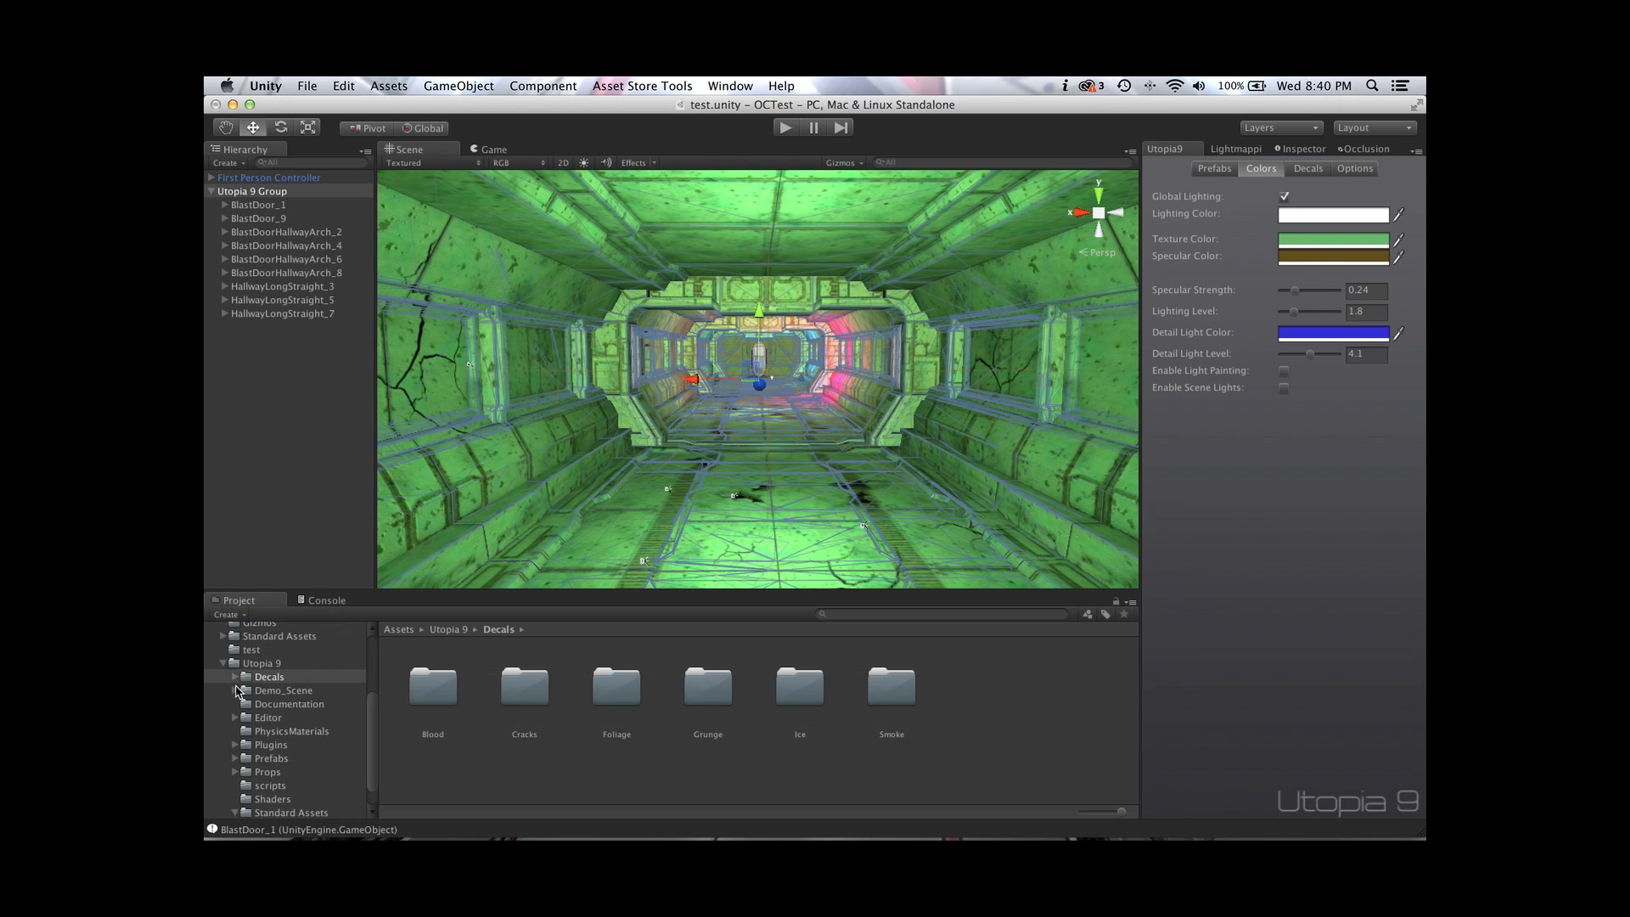
pyautogui.click(270, 691)
pyautogui.click(435, 688)
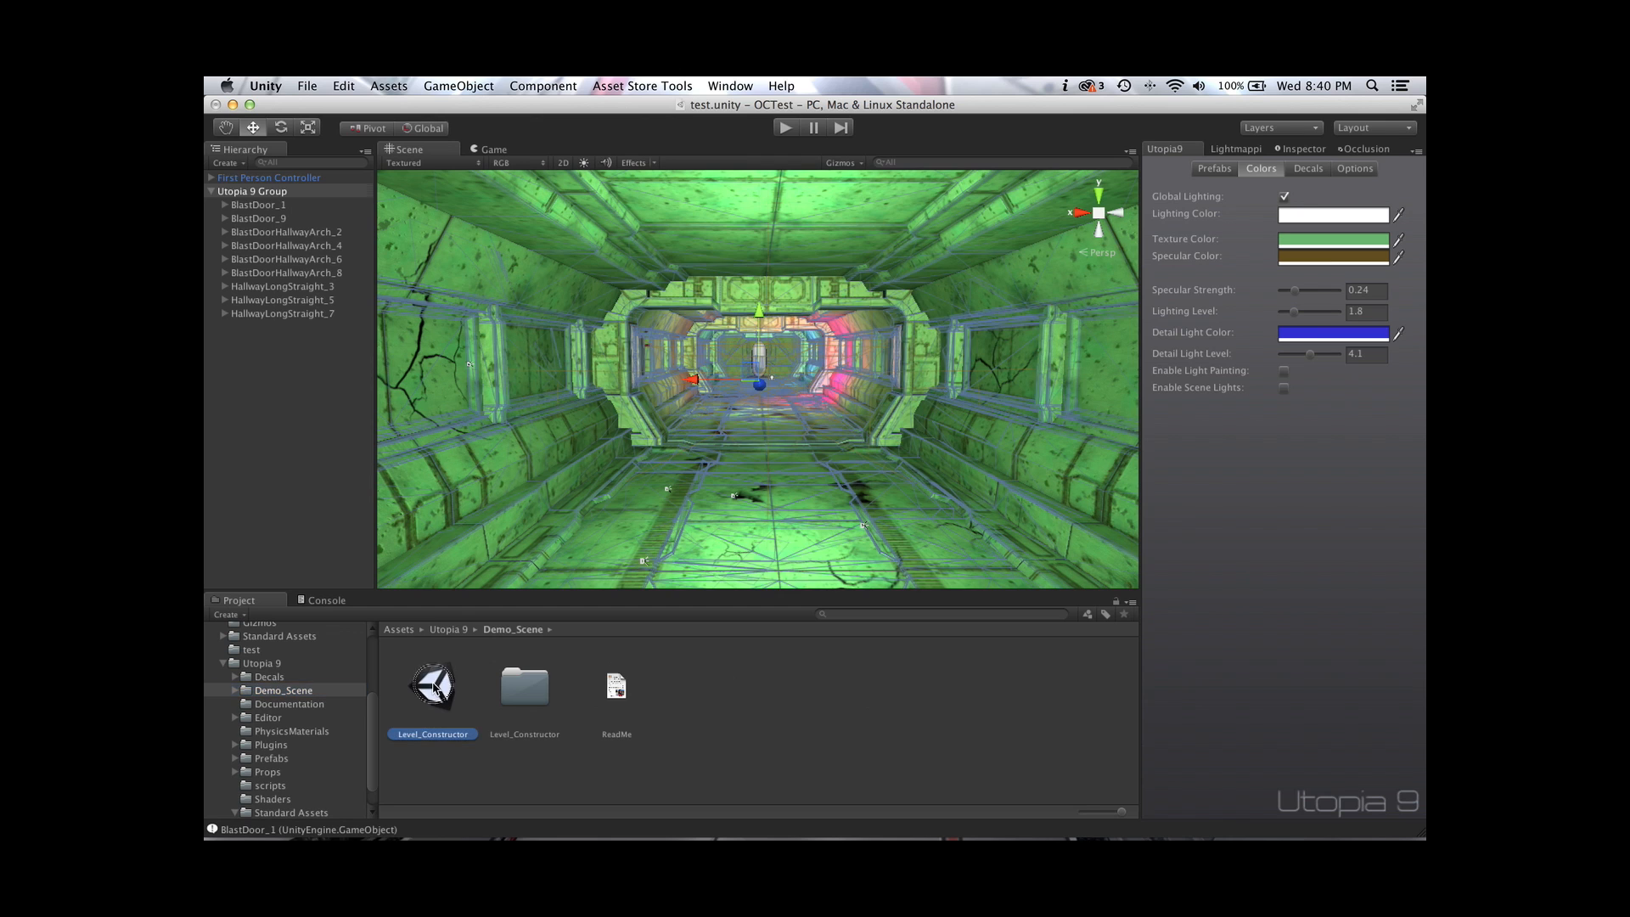
pyautogui.doubleClick(435, 687)
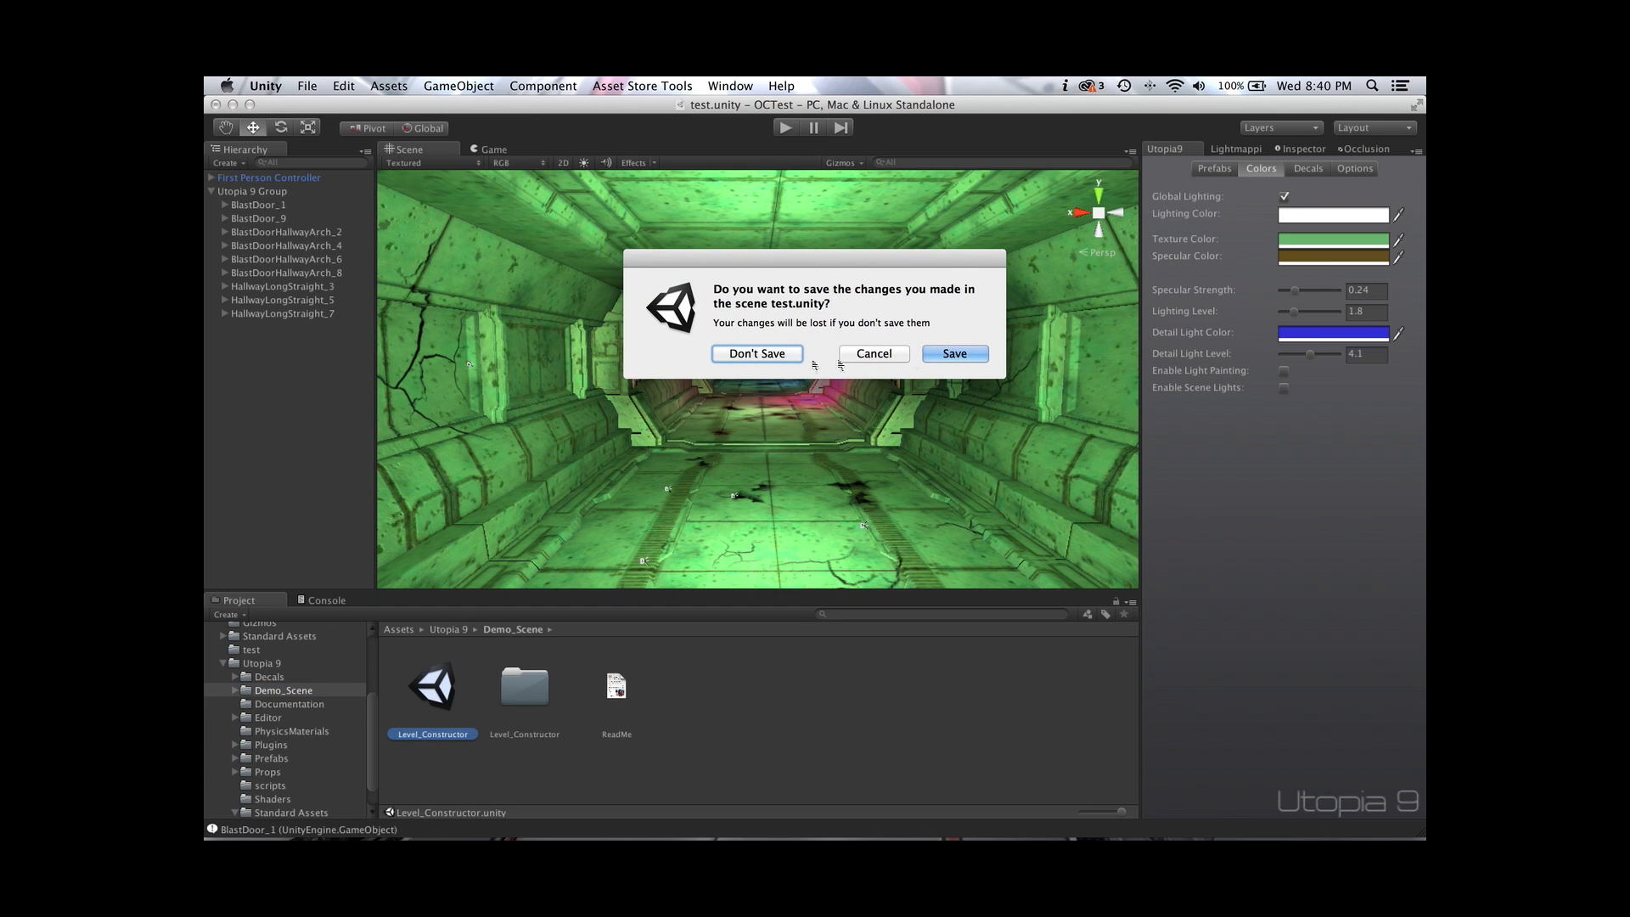
pyautogui.click(765, 354)
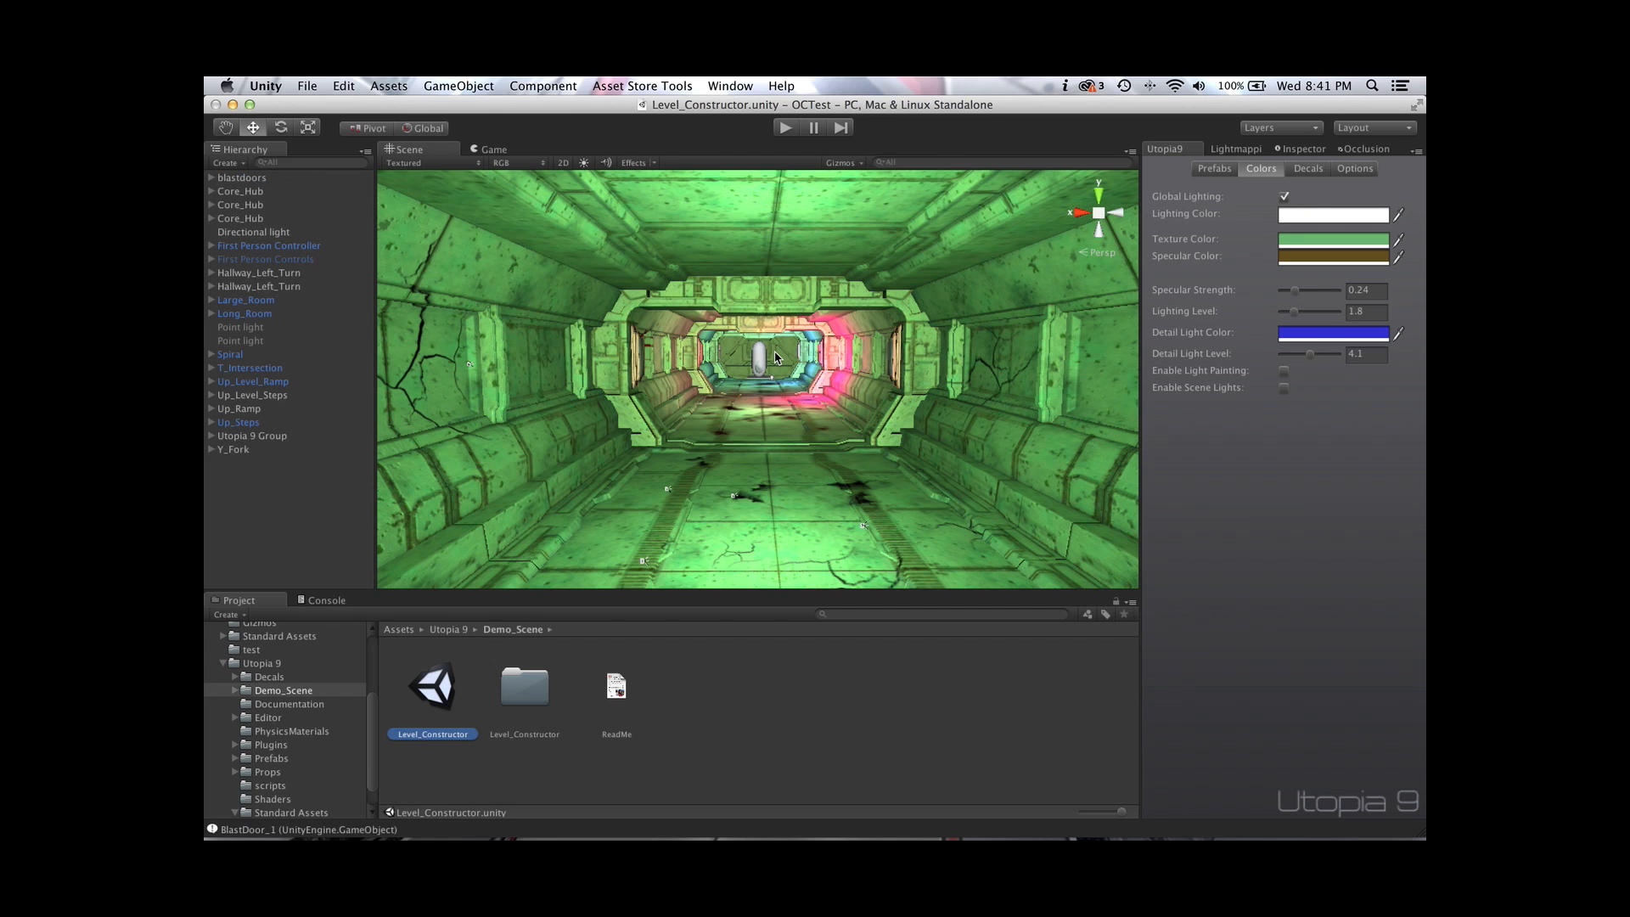
# Survey the demo level's connected corridors and rooms from outside, and turn on scene lighting in the viewport
pyautogui.click(586, 170)
pyautogui.click(883, 364)
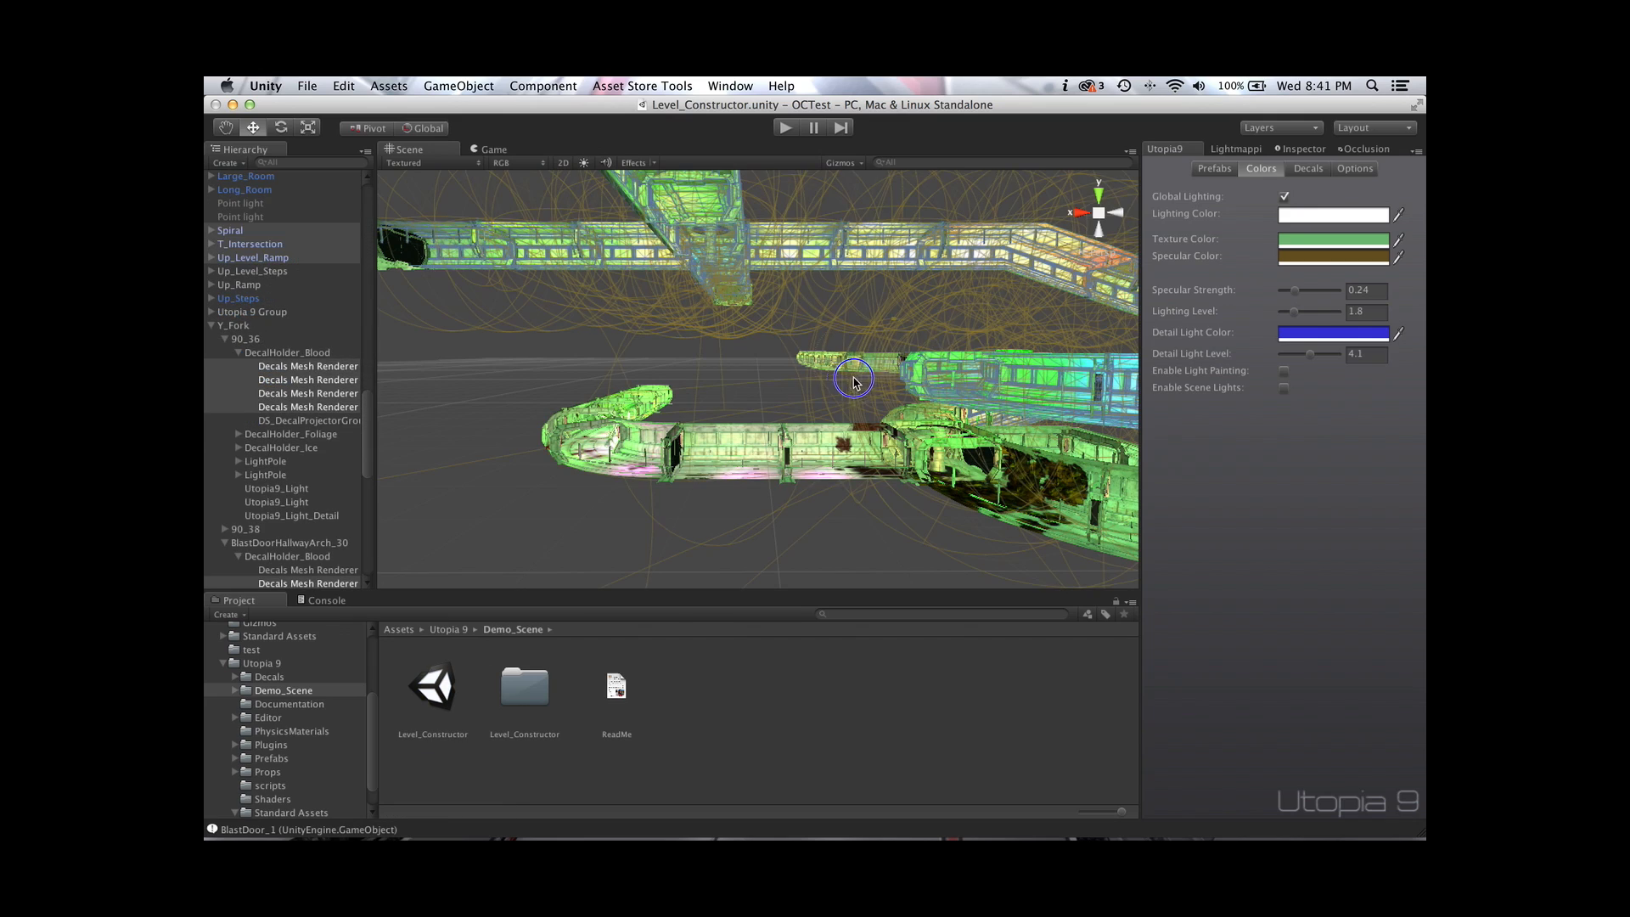
pyautogui.keyDown('alt'); pyautogui.moveTo(866, 340); pyautogui.dragTo(1248, 412); pyautogui.keyUp('alt')
pyautogui.click(1284, 388)
pyautogui.click(1284, 388)
pyautogui.keyDown('alt'); pyautogui.moveTo(1023, 375); pyautogui.dragTo(985, 429); pyautogui.keyUp('alt')
pyautogui.click(810, 707)
pyautogui.scroll(1, 970, 413)
pyautogui.scroll(-5, 969, 413)
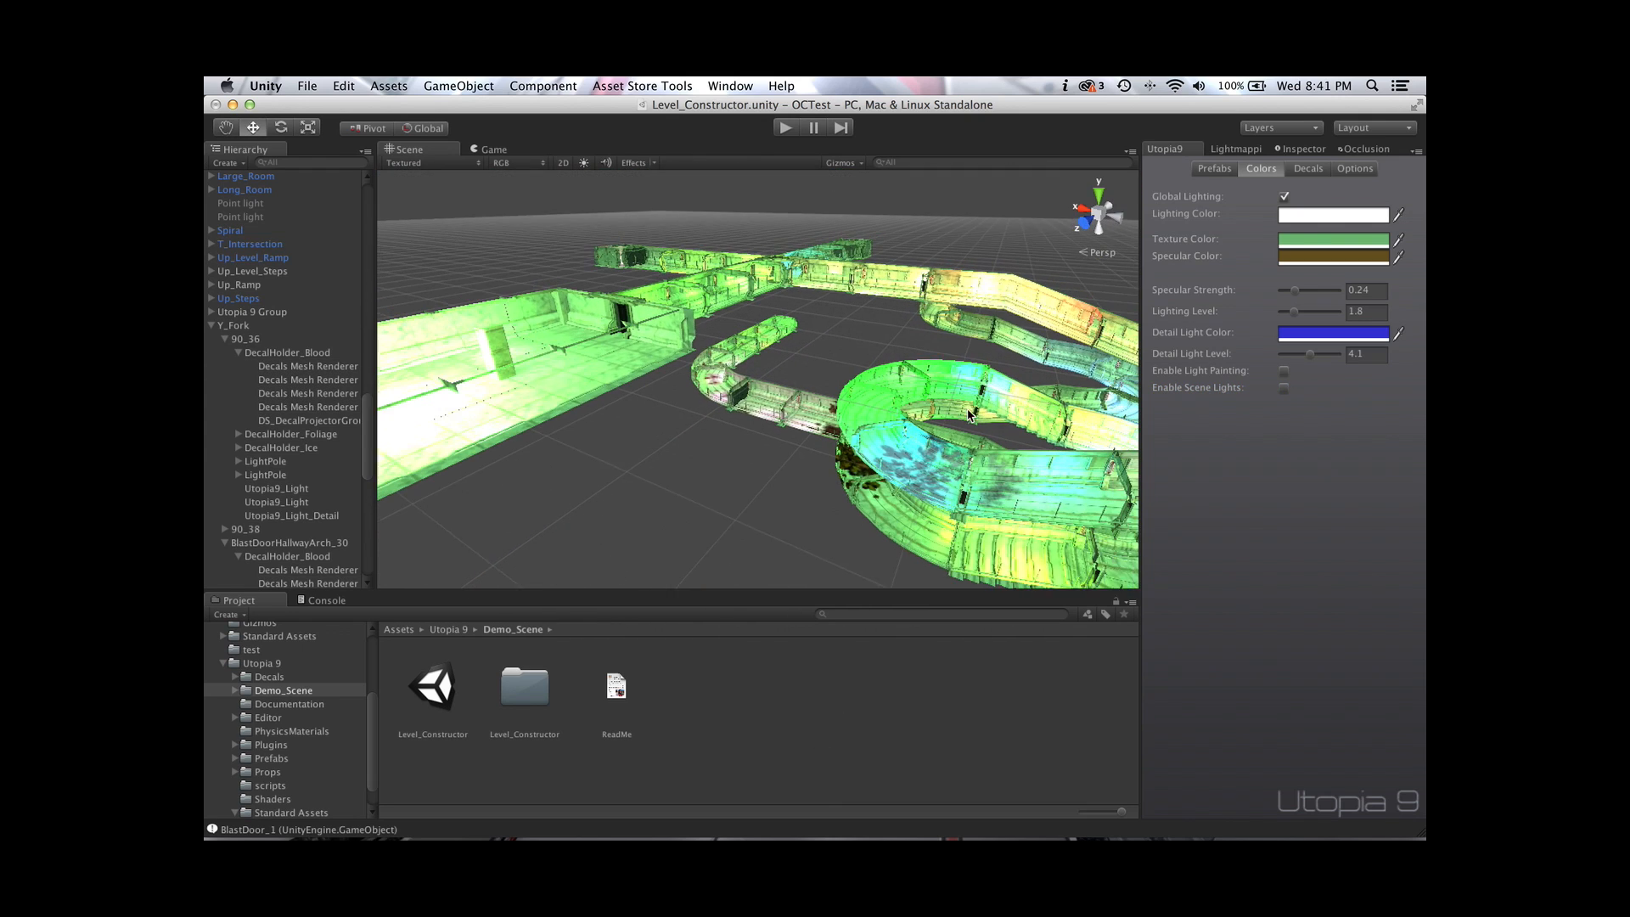
pyautogui.click(584, 163)
pyautogui.keyDown('alt'); pyautogui.moveTo(937, 358); pyautogui.dragTo(899, 348); pyautogui.keyUp('alt')
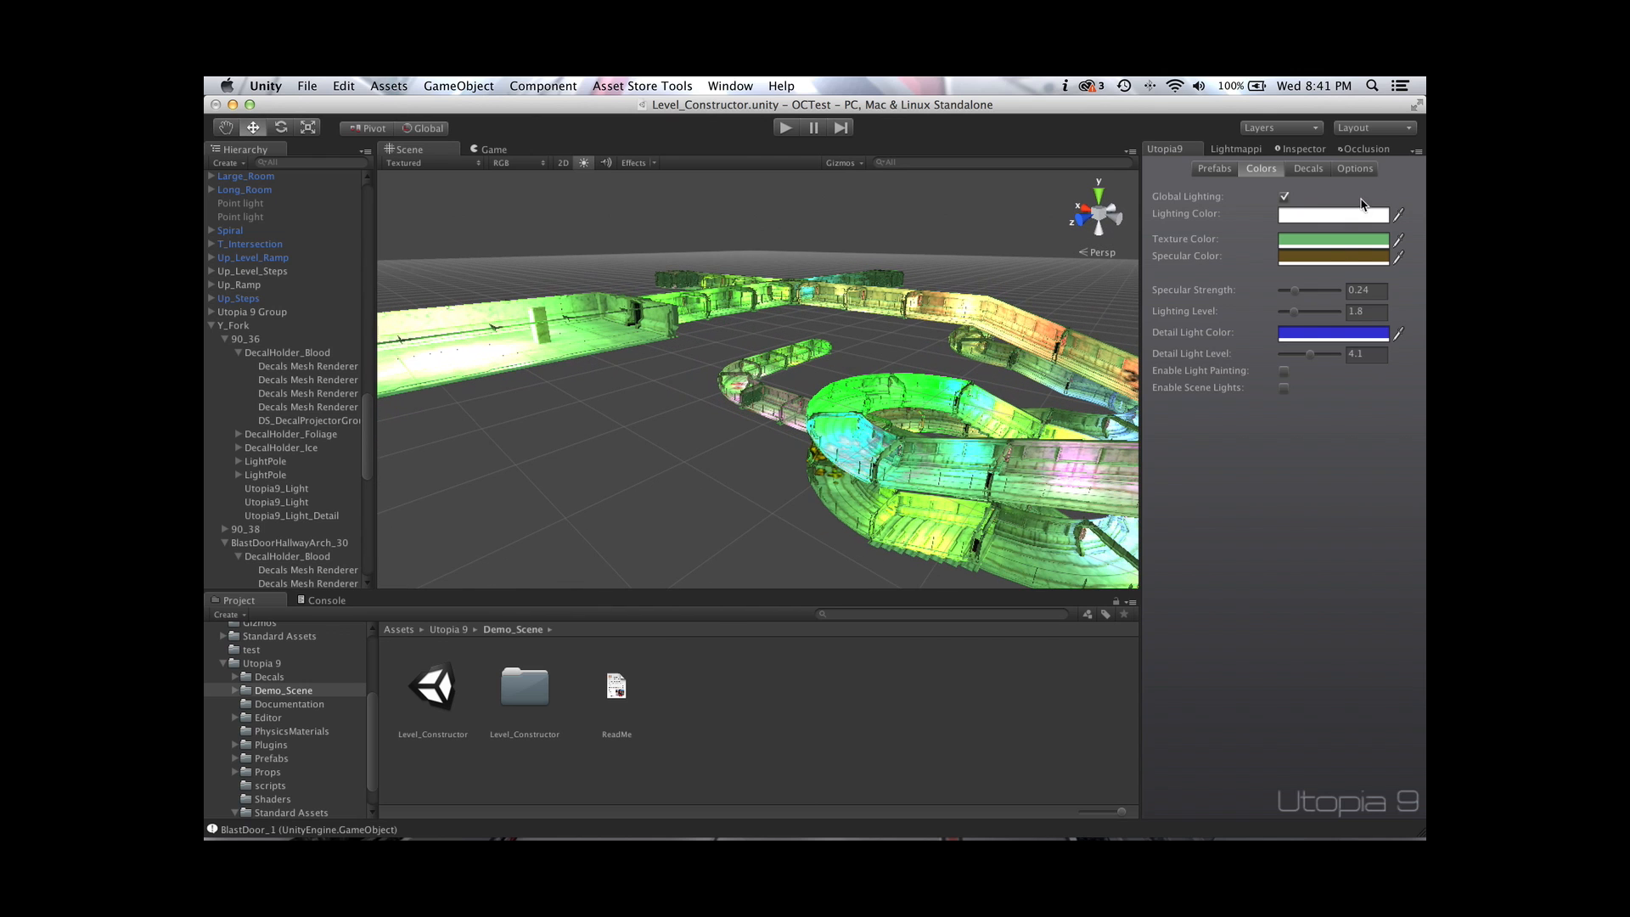
# Apply the Blacker_And_Golder skin pack to the demo level and look over the reskinned rooms
pyautogui.click(1367, 170)
pyautogui.click(1333, 206)
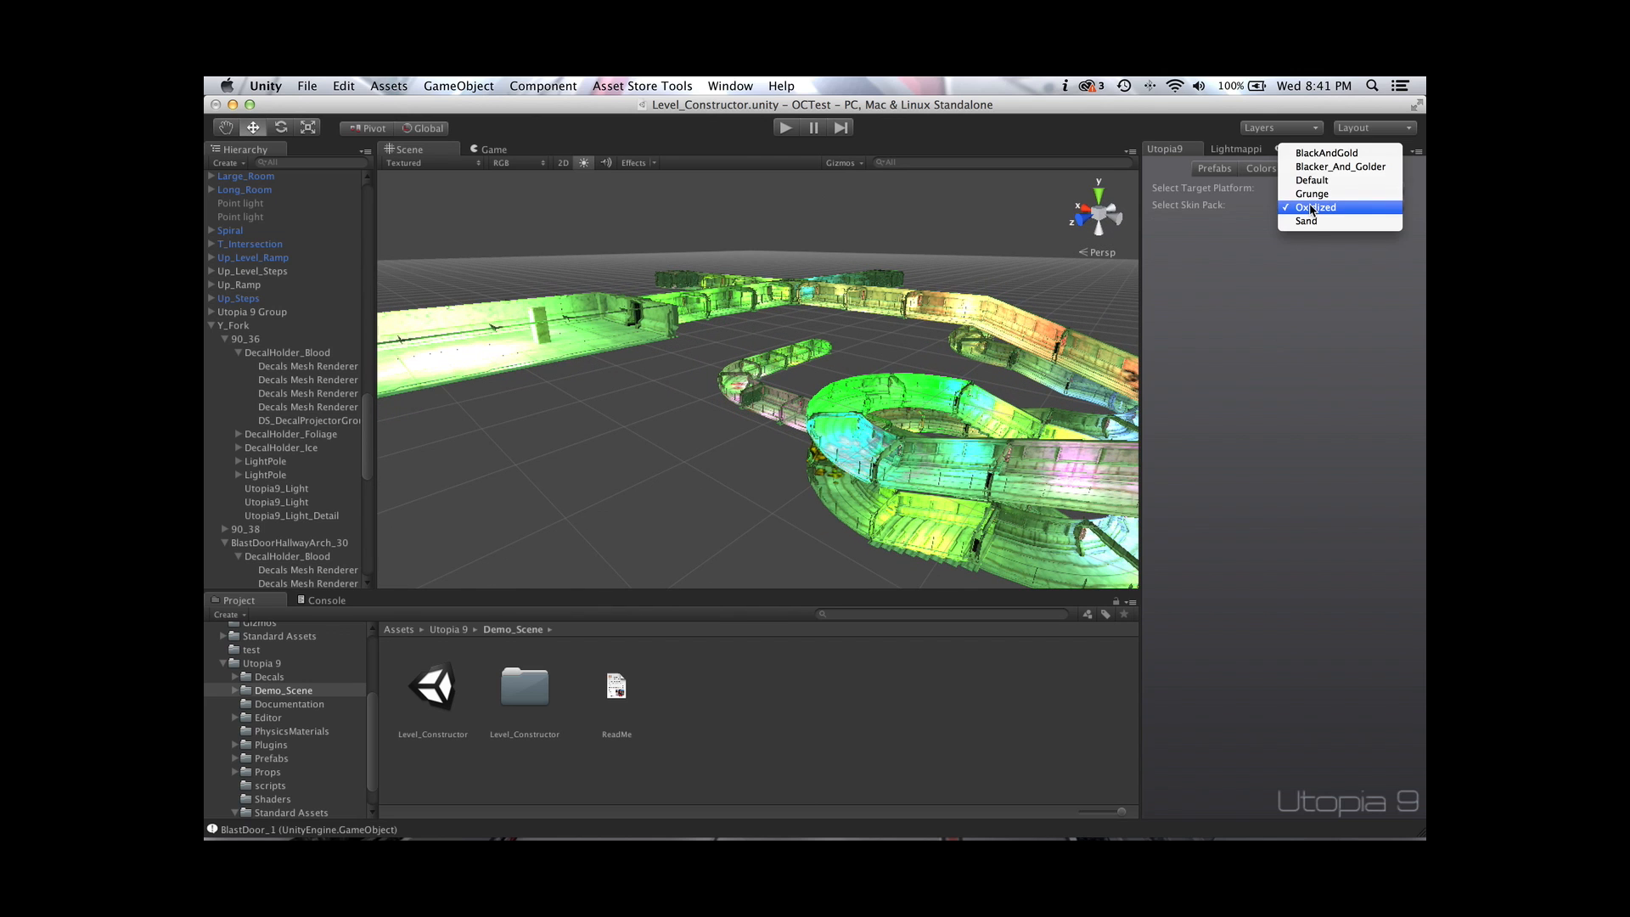
pyautogui.click(1340, 168)
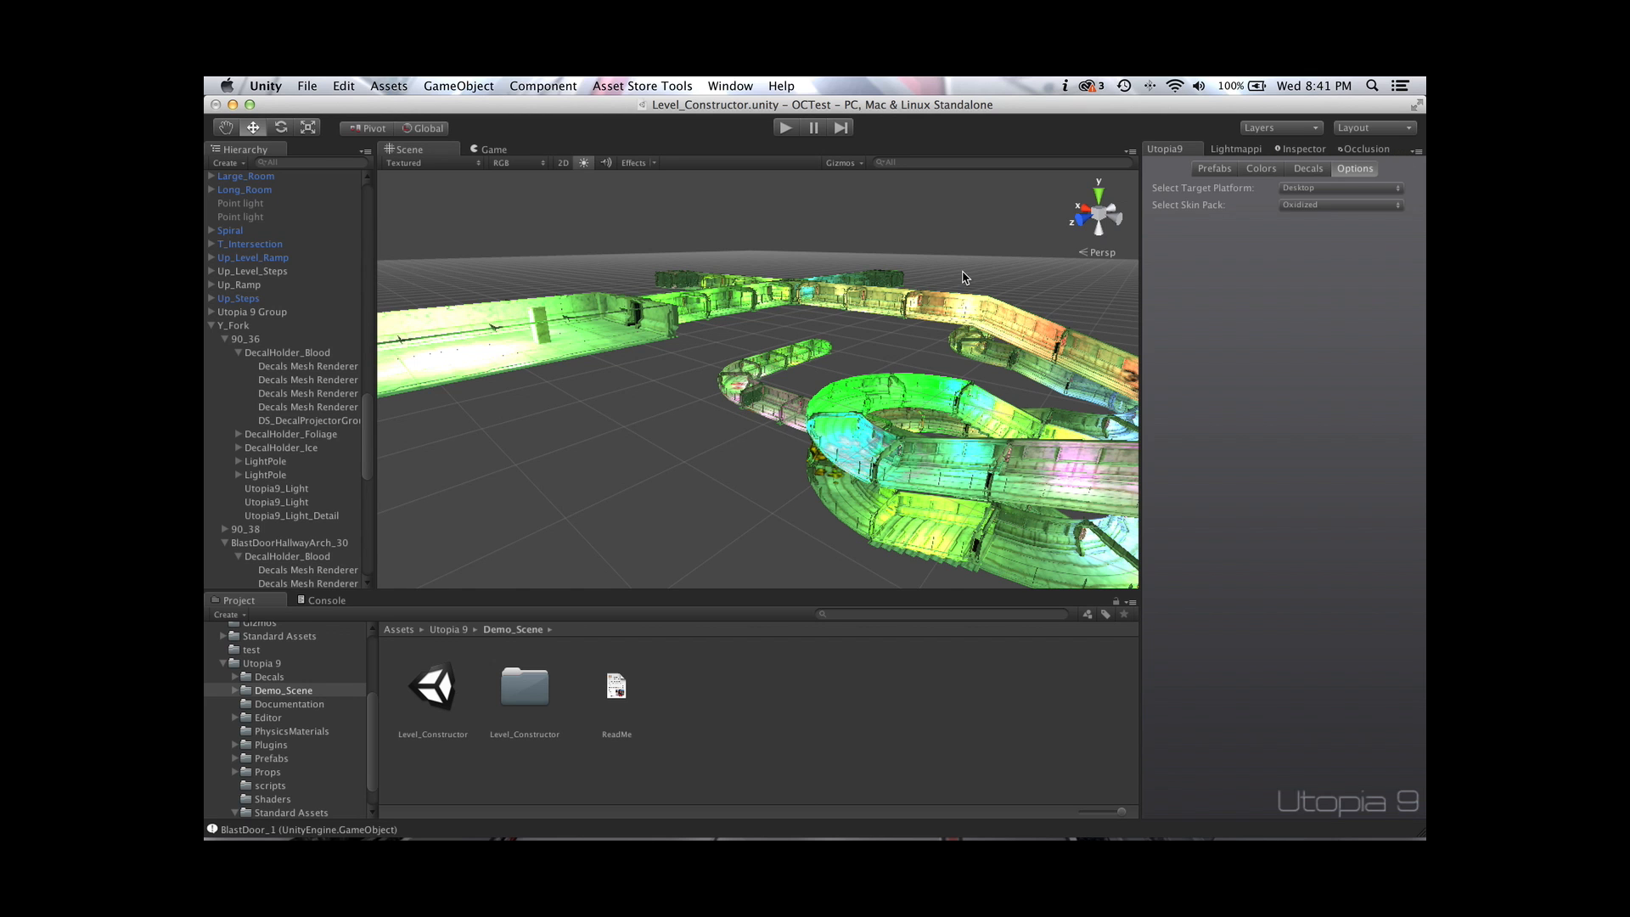
pyautogui.keyDown('alt'); pyautogui.moveTo(647, 414); pyautogui.dragTo(872, 435); pyautogui.keyUp('alt')
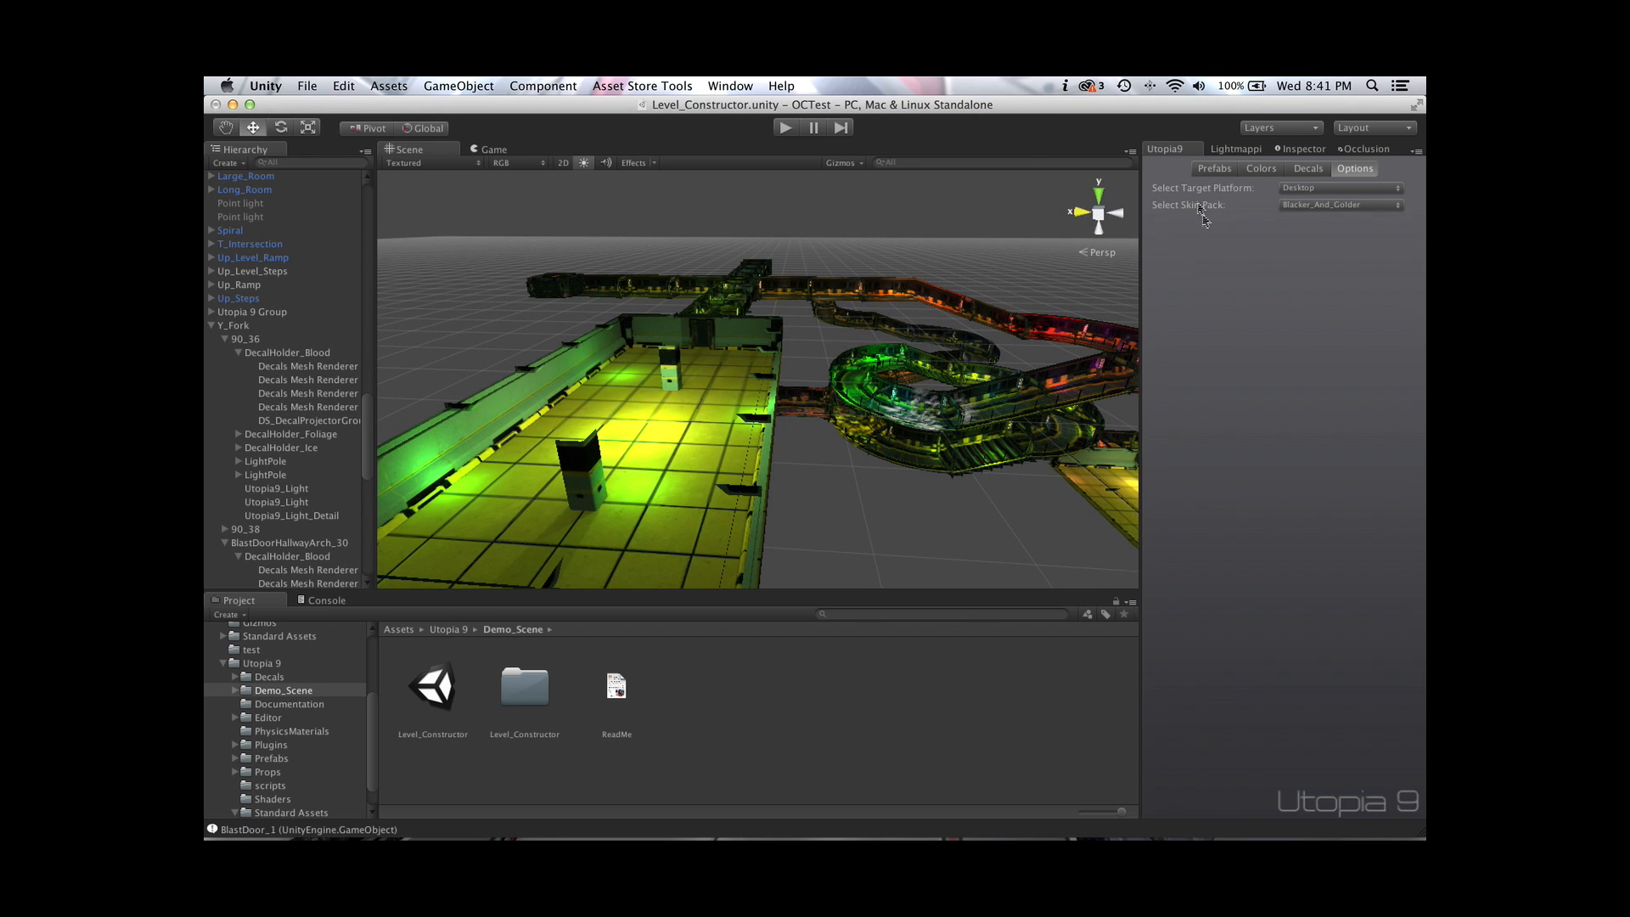
# Examine the demo level's lightmap bake settings and its occlusion culling visualization around the camera
pyautogui.click(1242, 149)
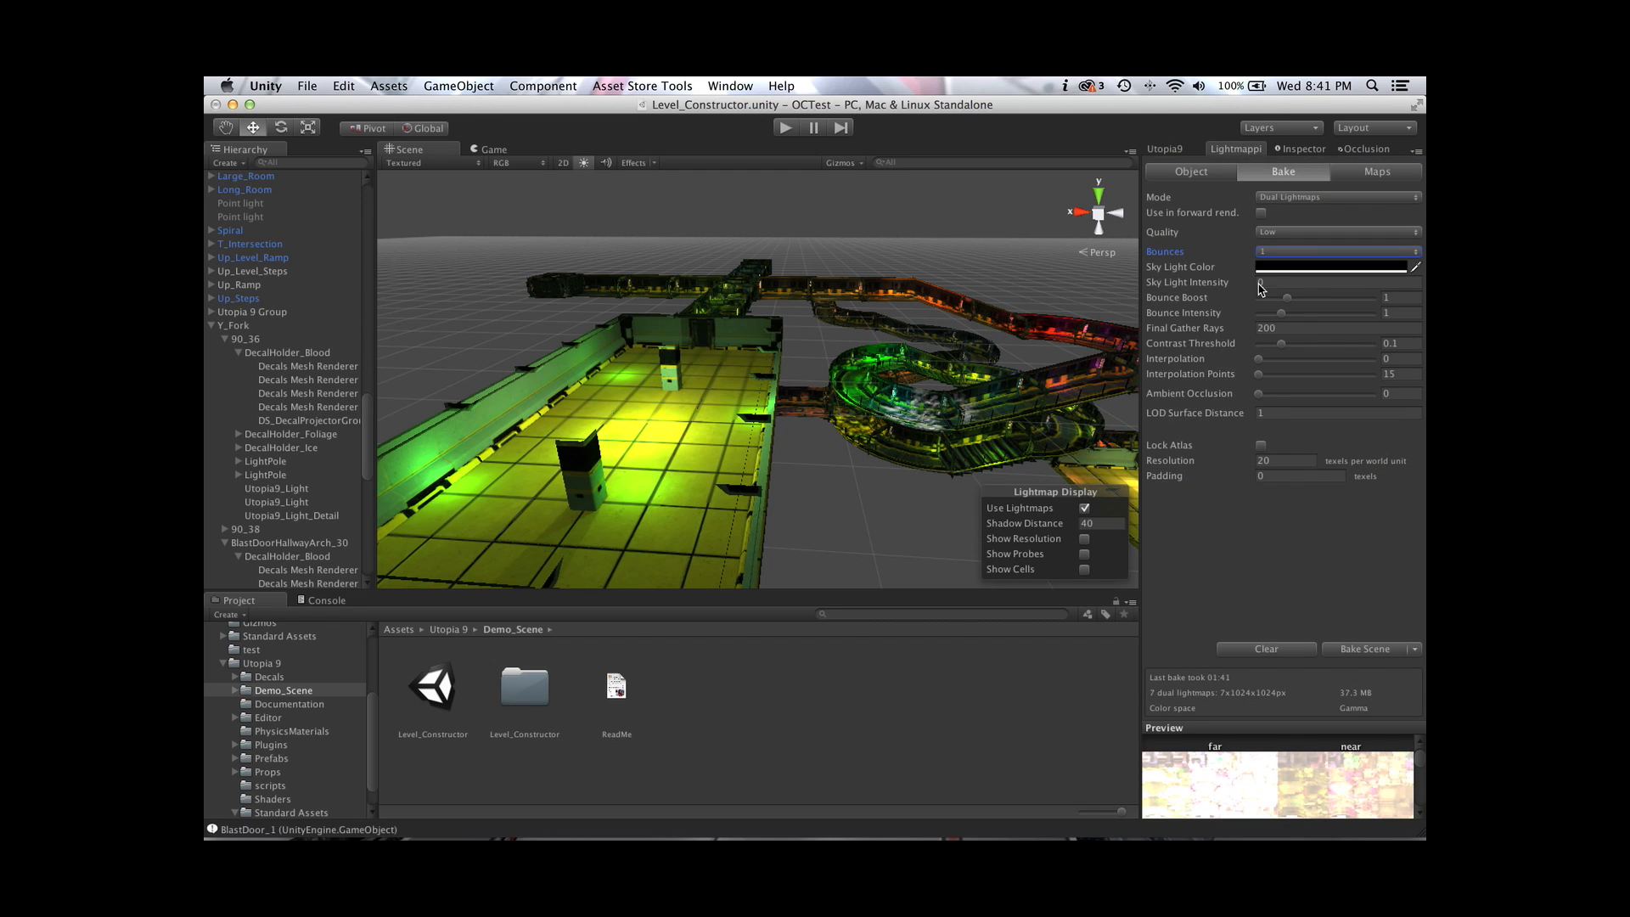
pyautogui.click(1366, 150)
pyautogui.scroll(-5, 640, 462)
pyautogui.scroll(2, 692, 445)
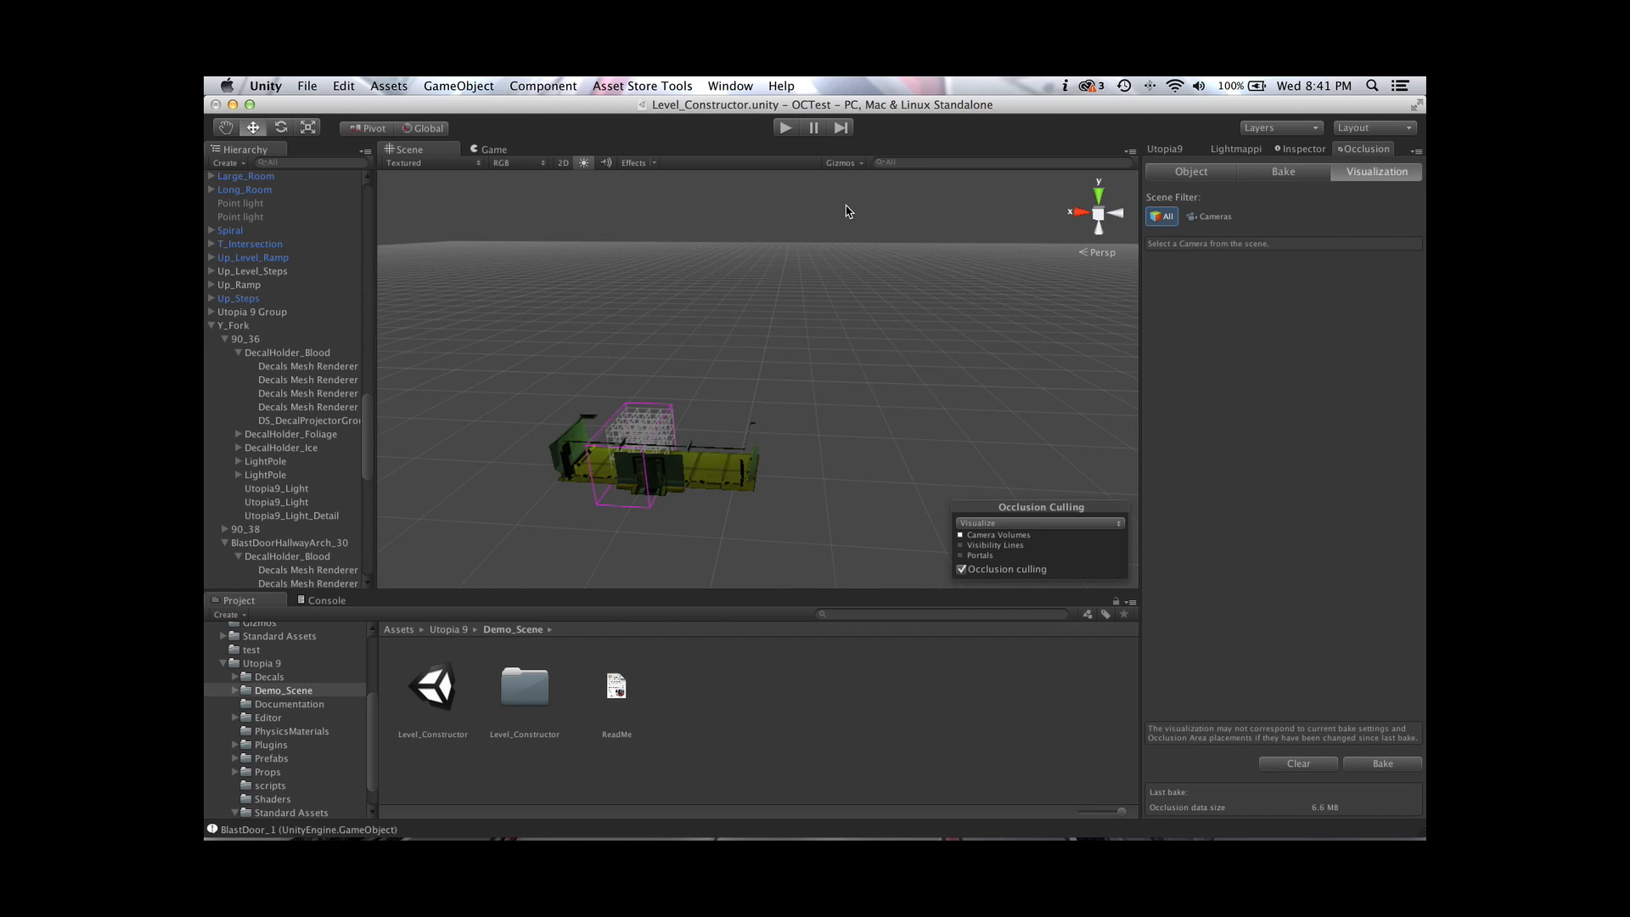
# Play-test the demo level in first person, walking through its large room, hub, curved hallways and stepped corridors, and stop play mode
pyautogui.click(786, 128)
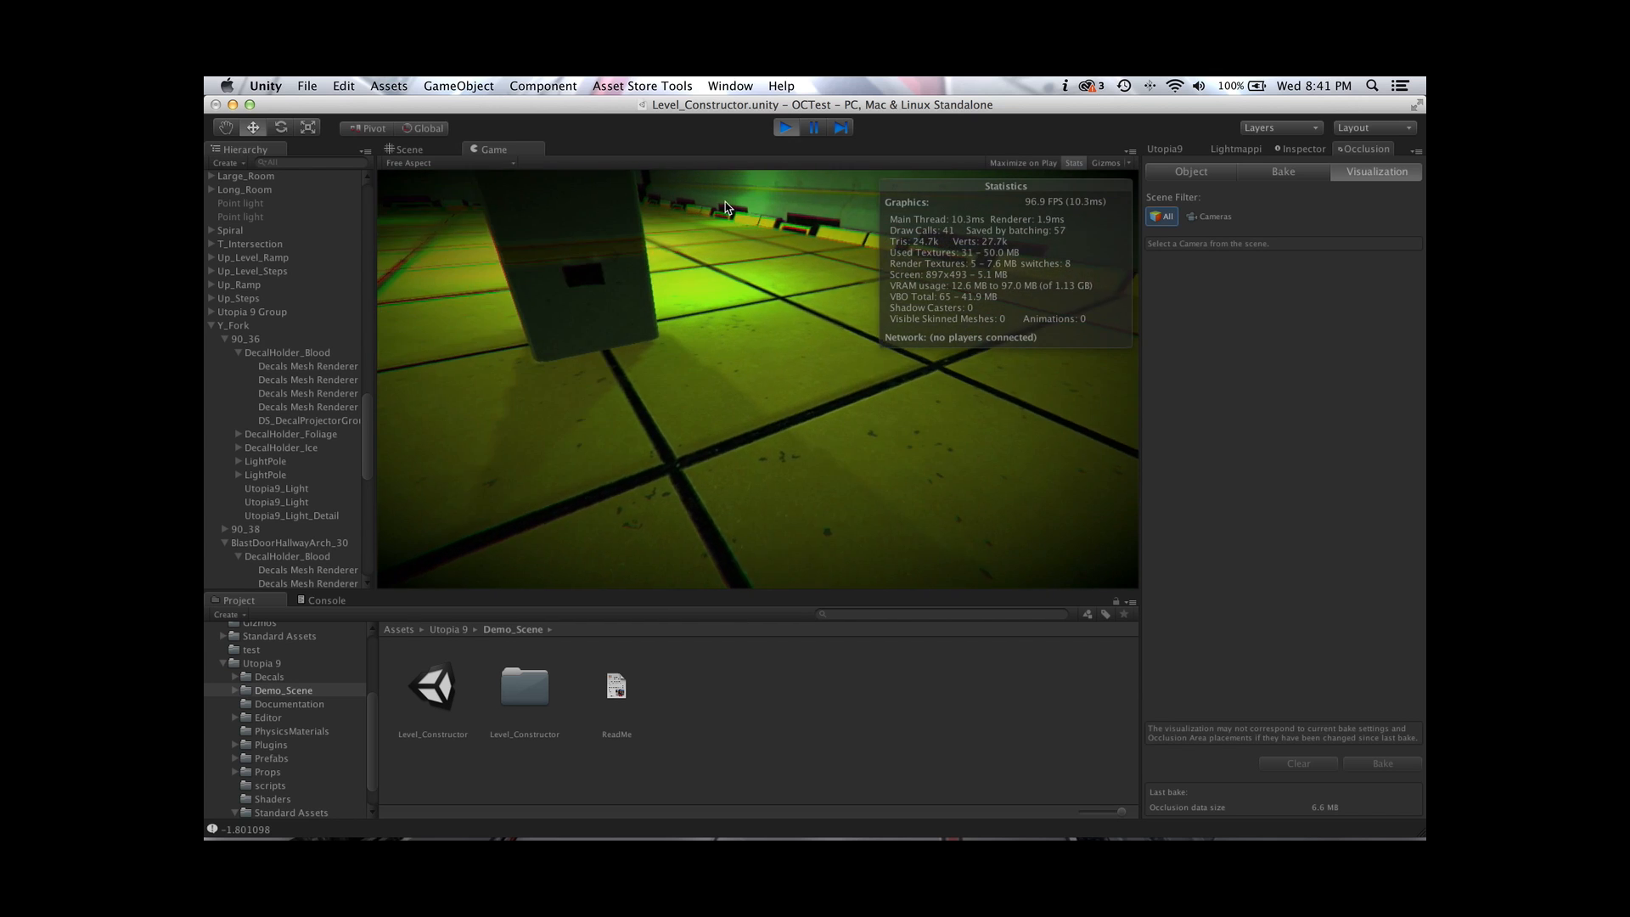
pyautogui.press('w')
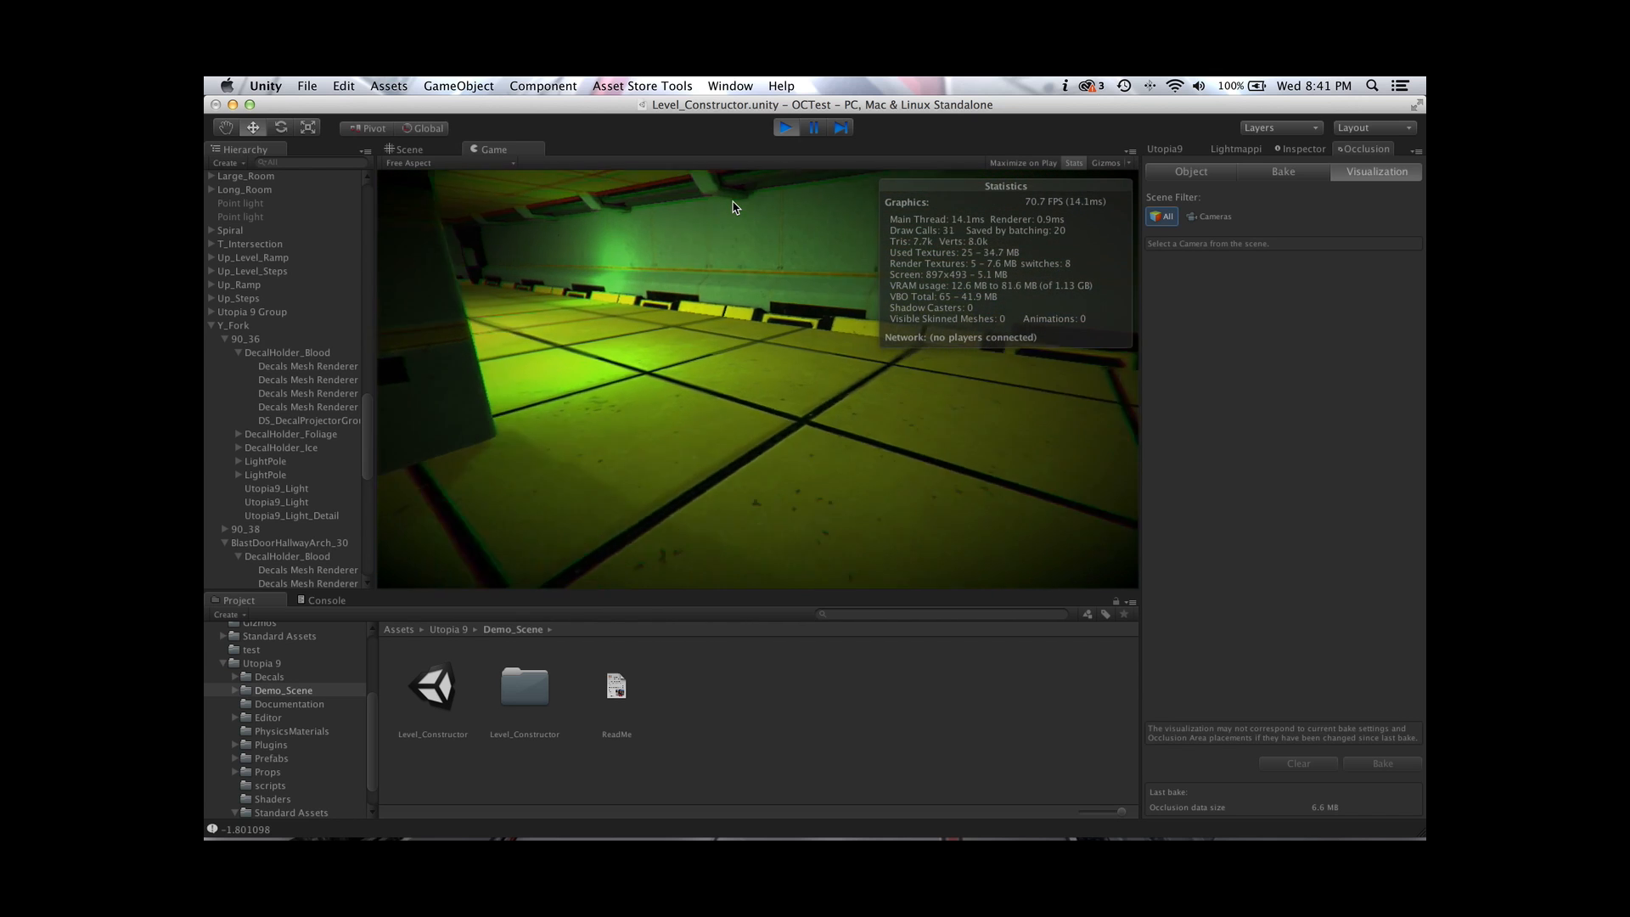
pyautogui.press('w')
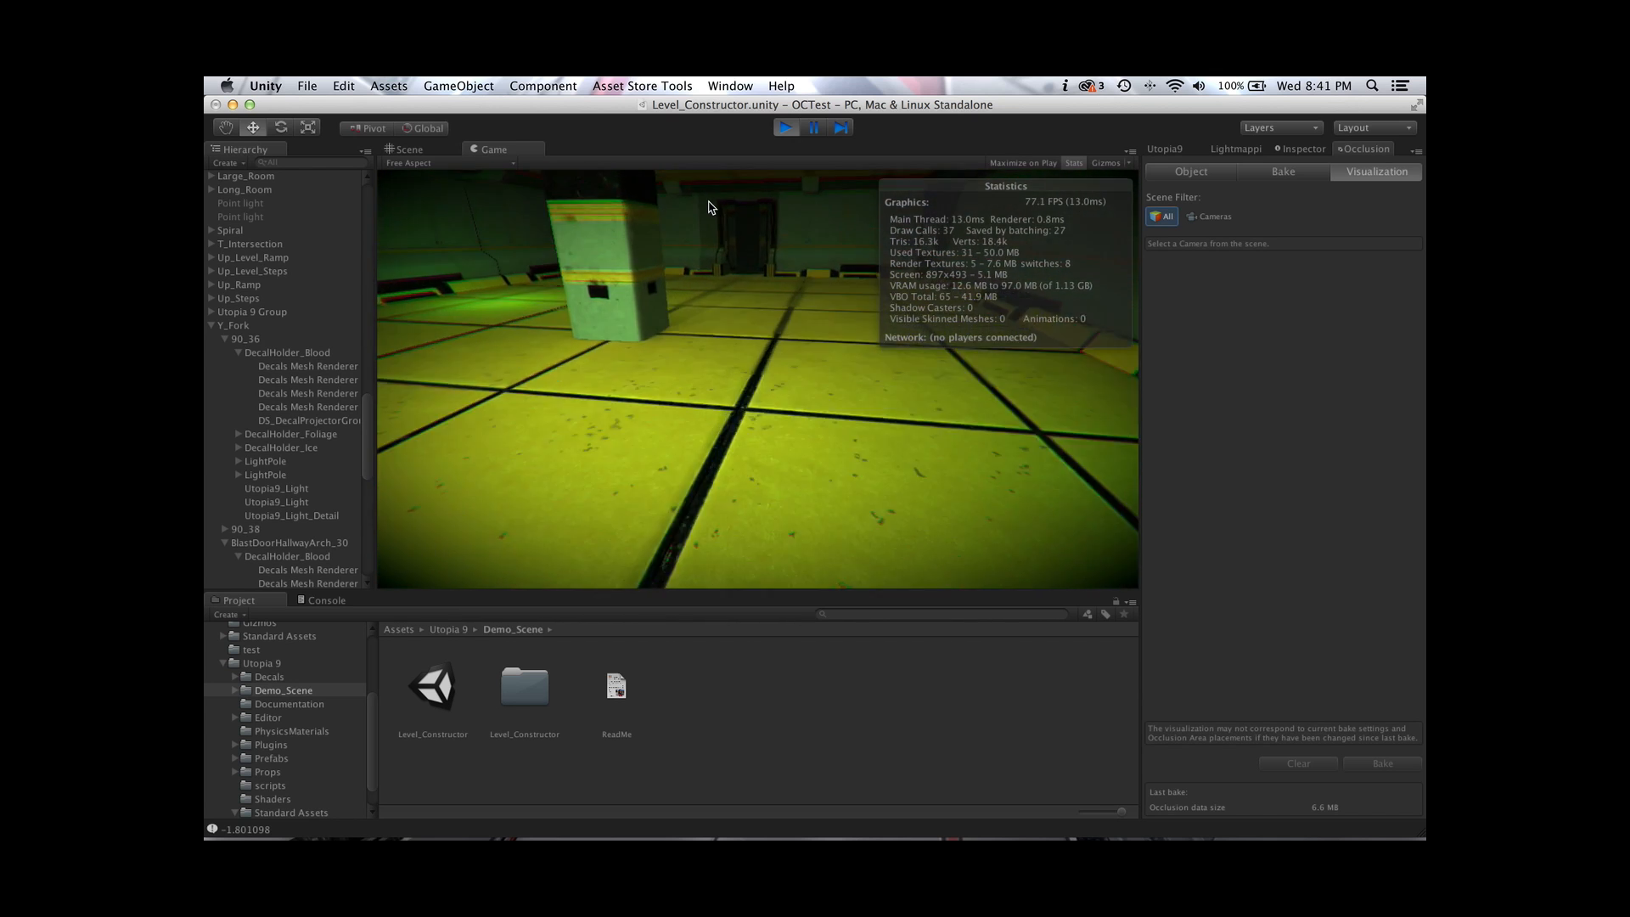
pyautogui.press('w')
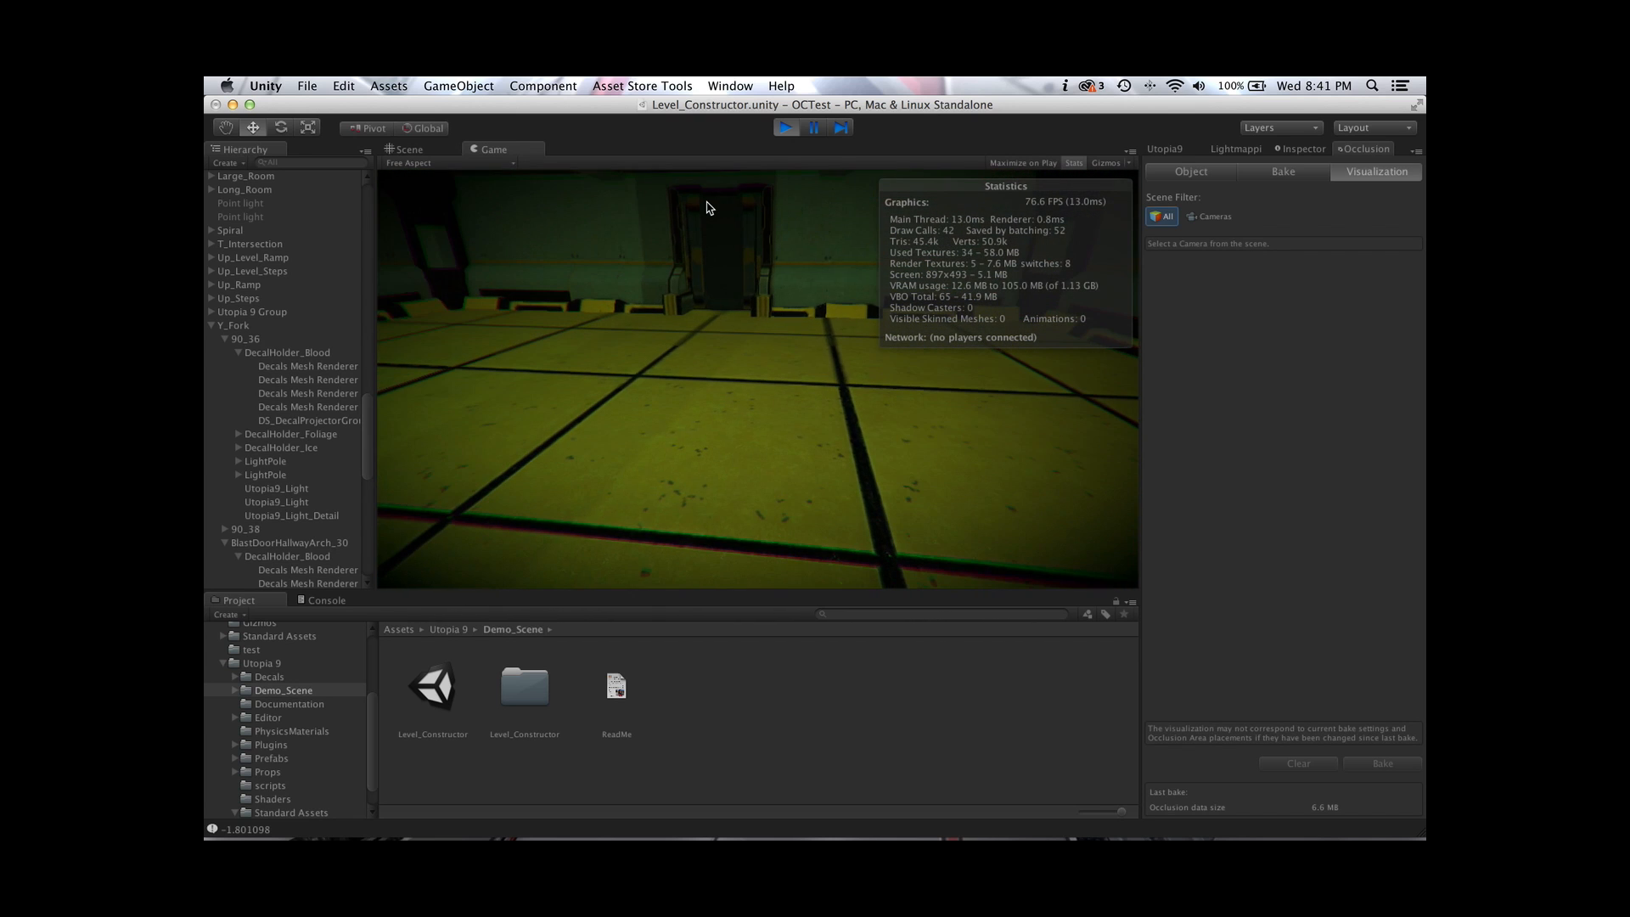
pyautogui.press('w')
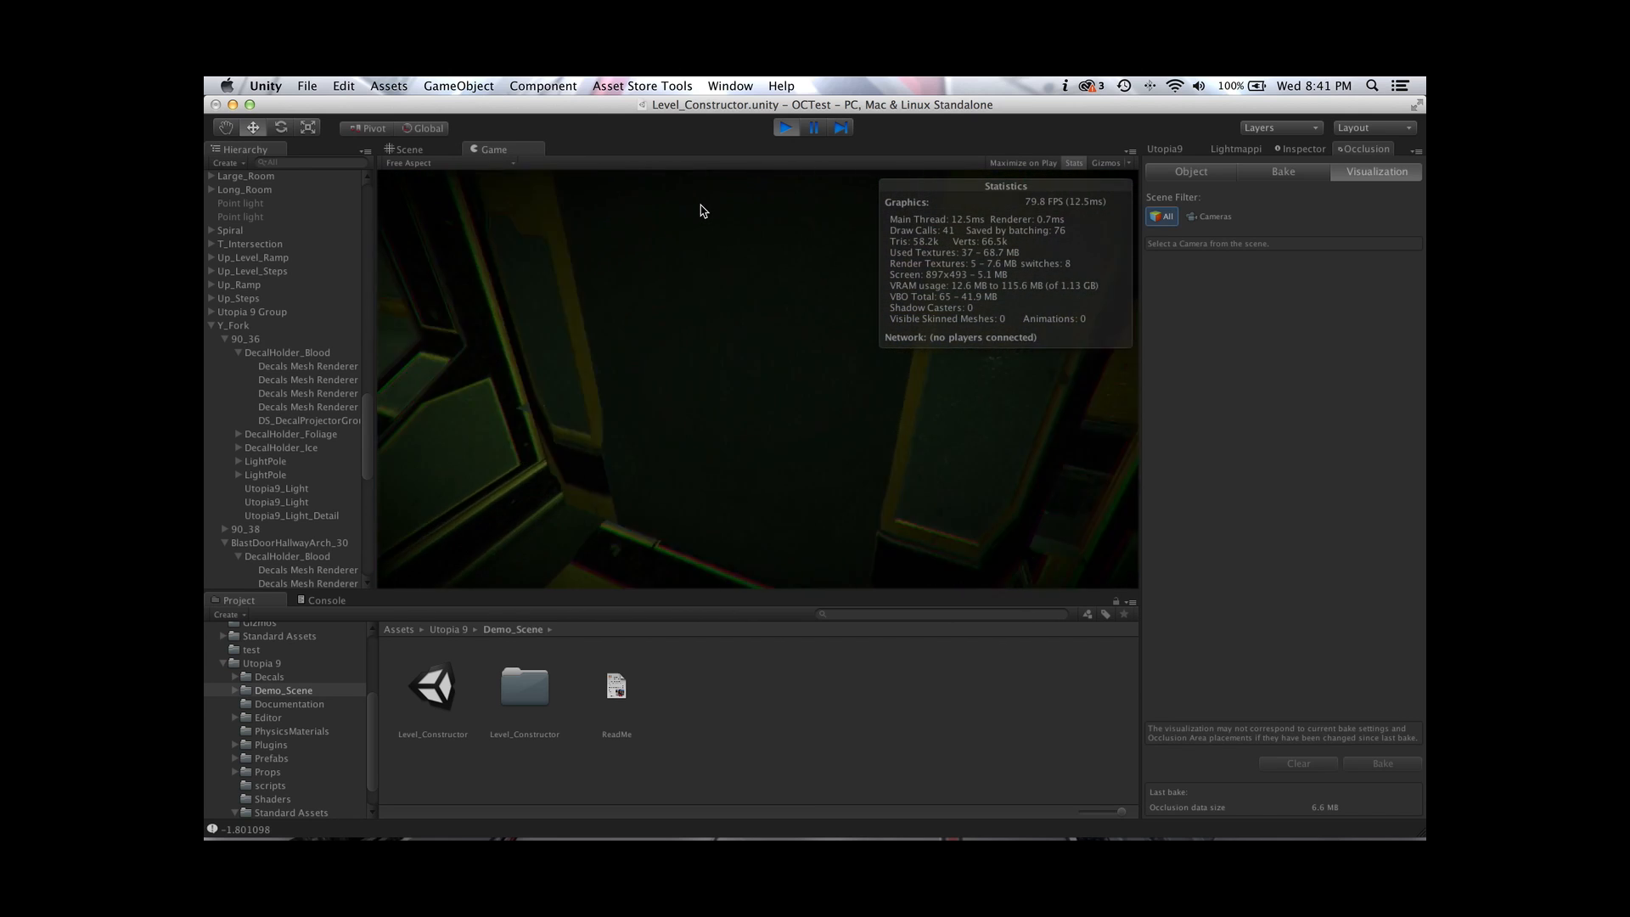
pyautogui.press('w')
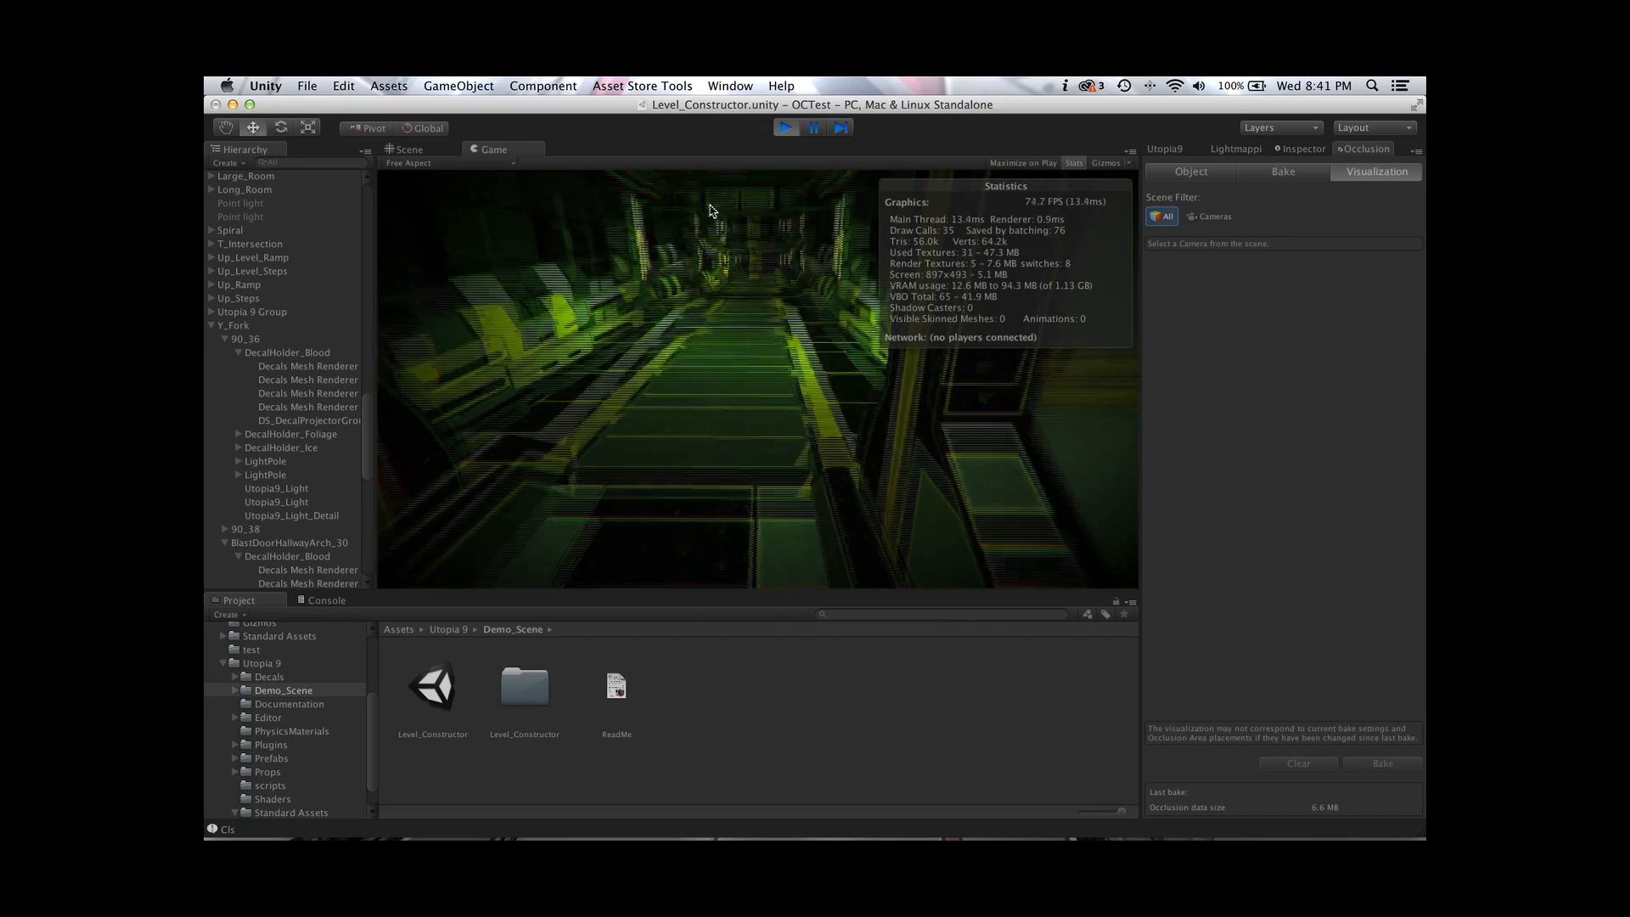
pyautogui.press('w')
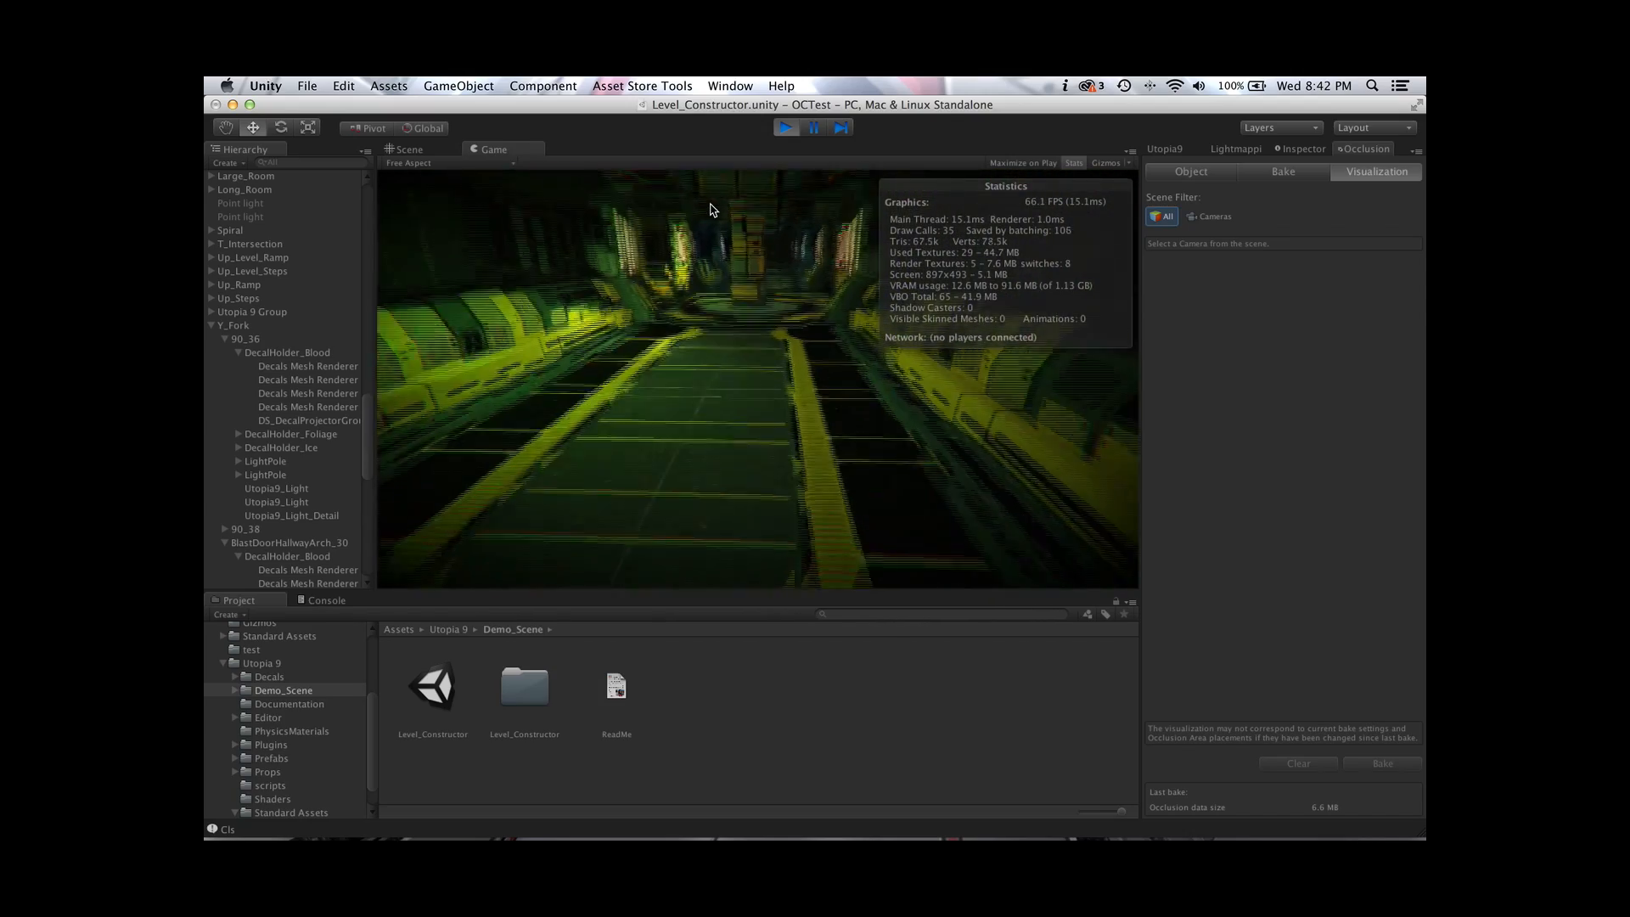
pyautogui.press('w')
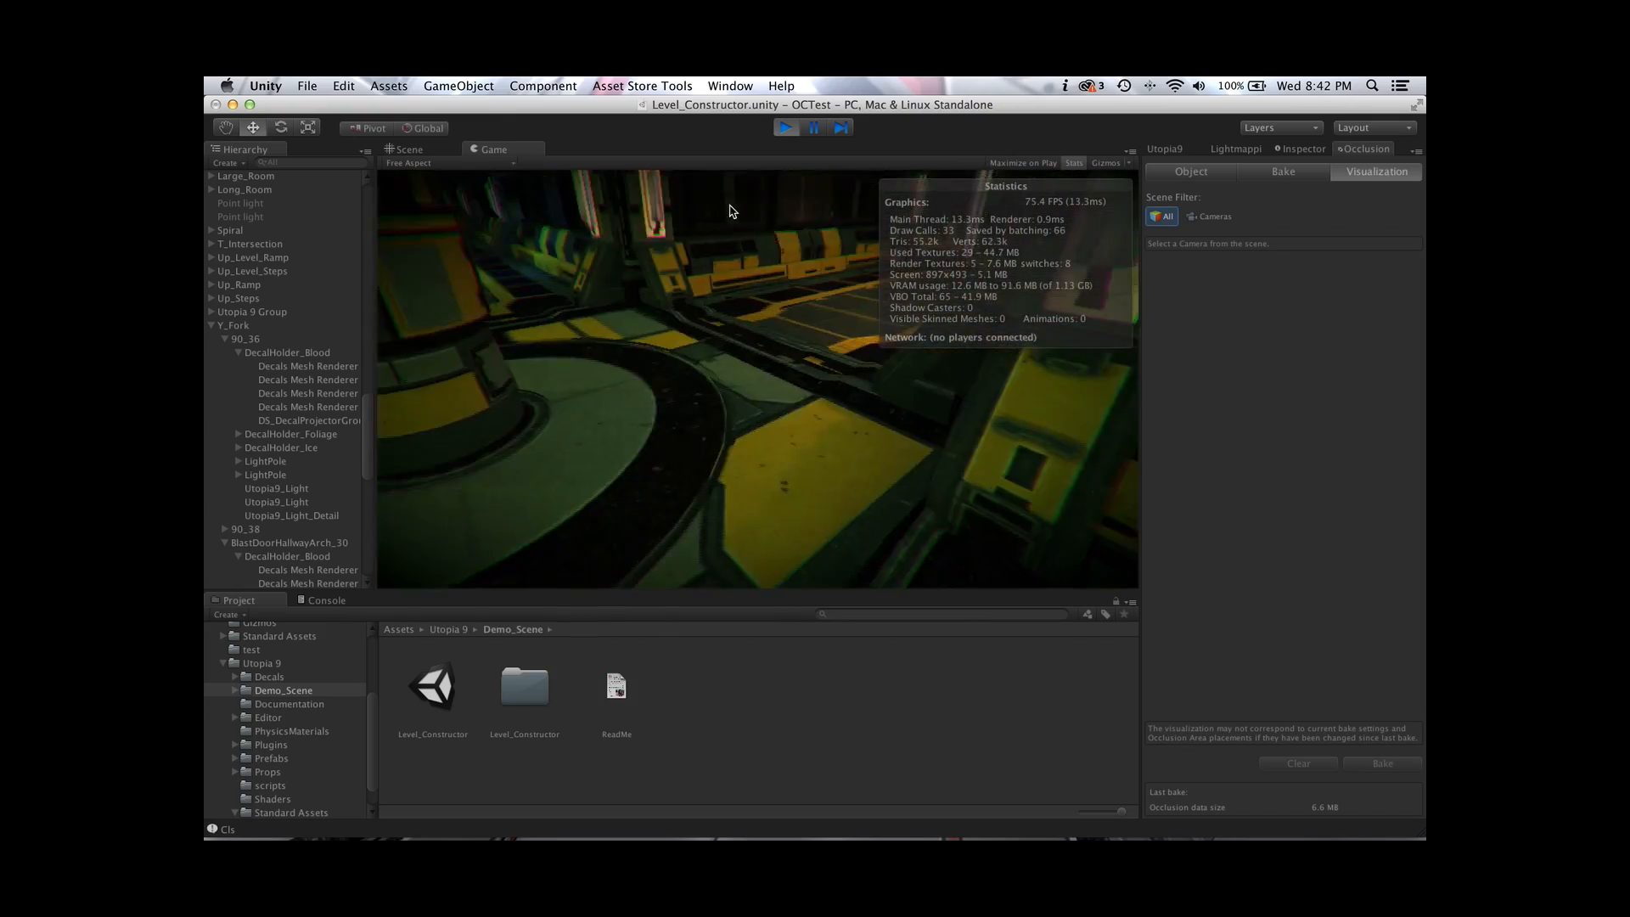
pyautogui.press('w')
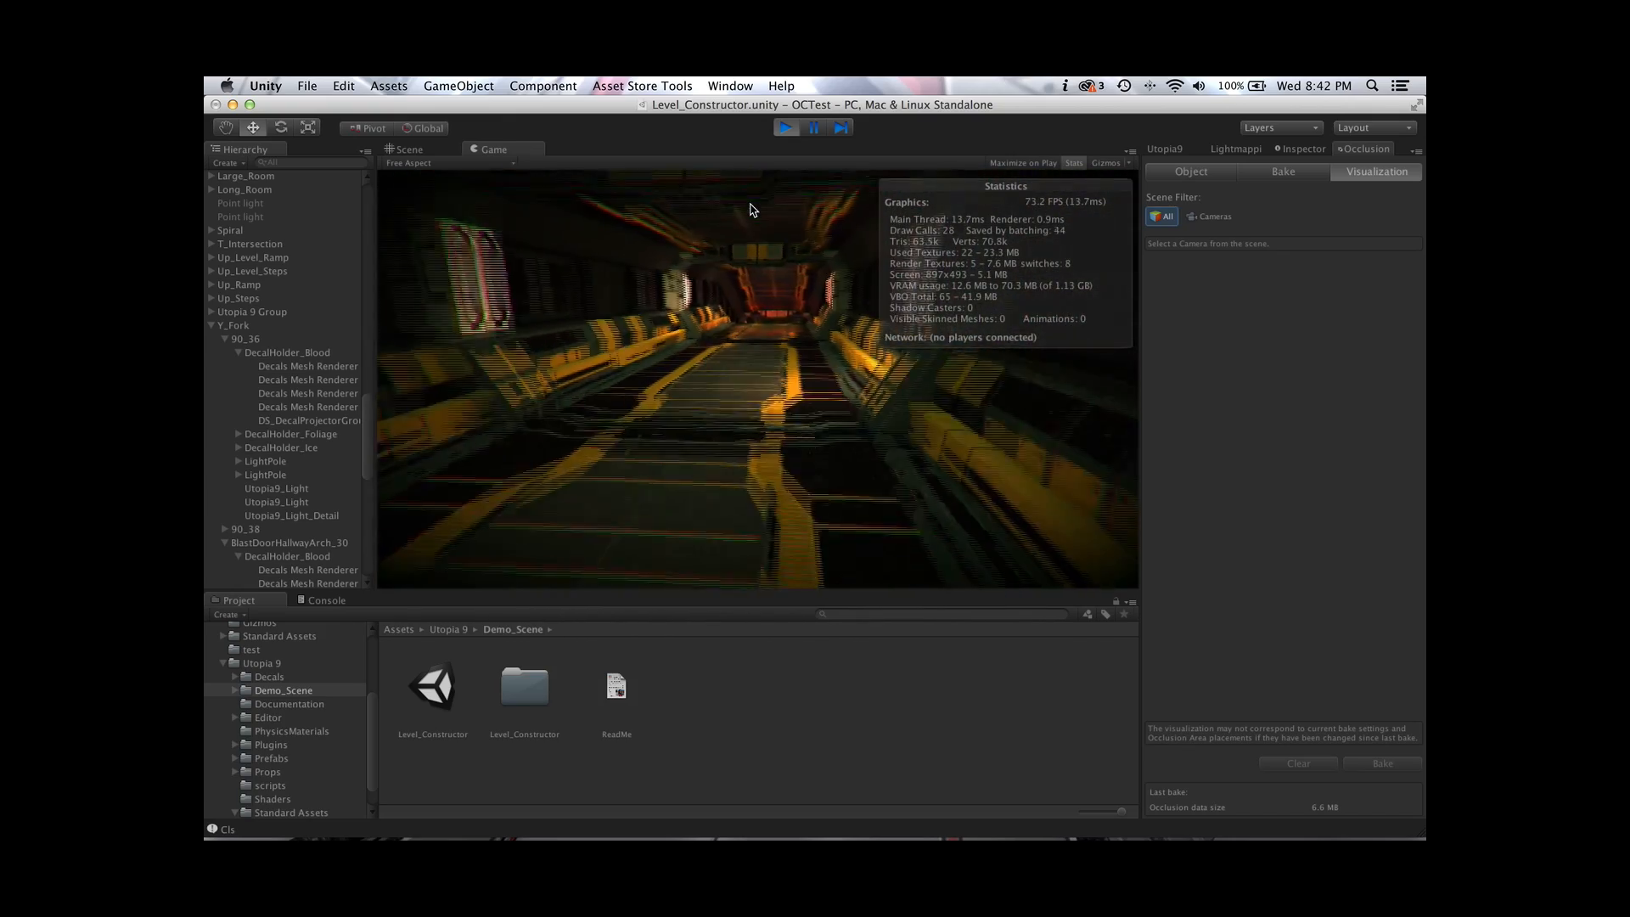
pyautogui.press('w')
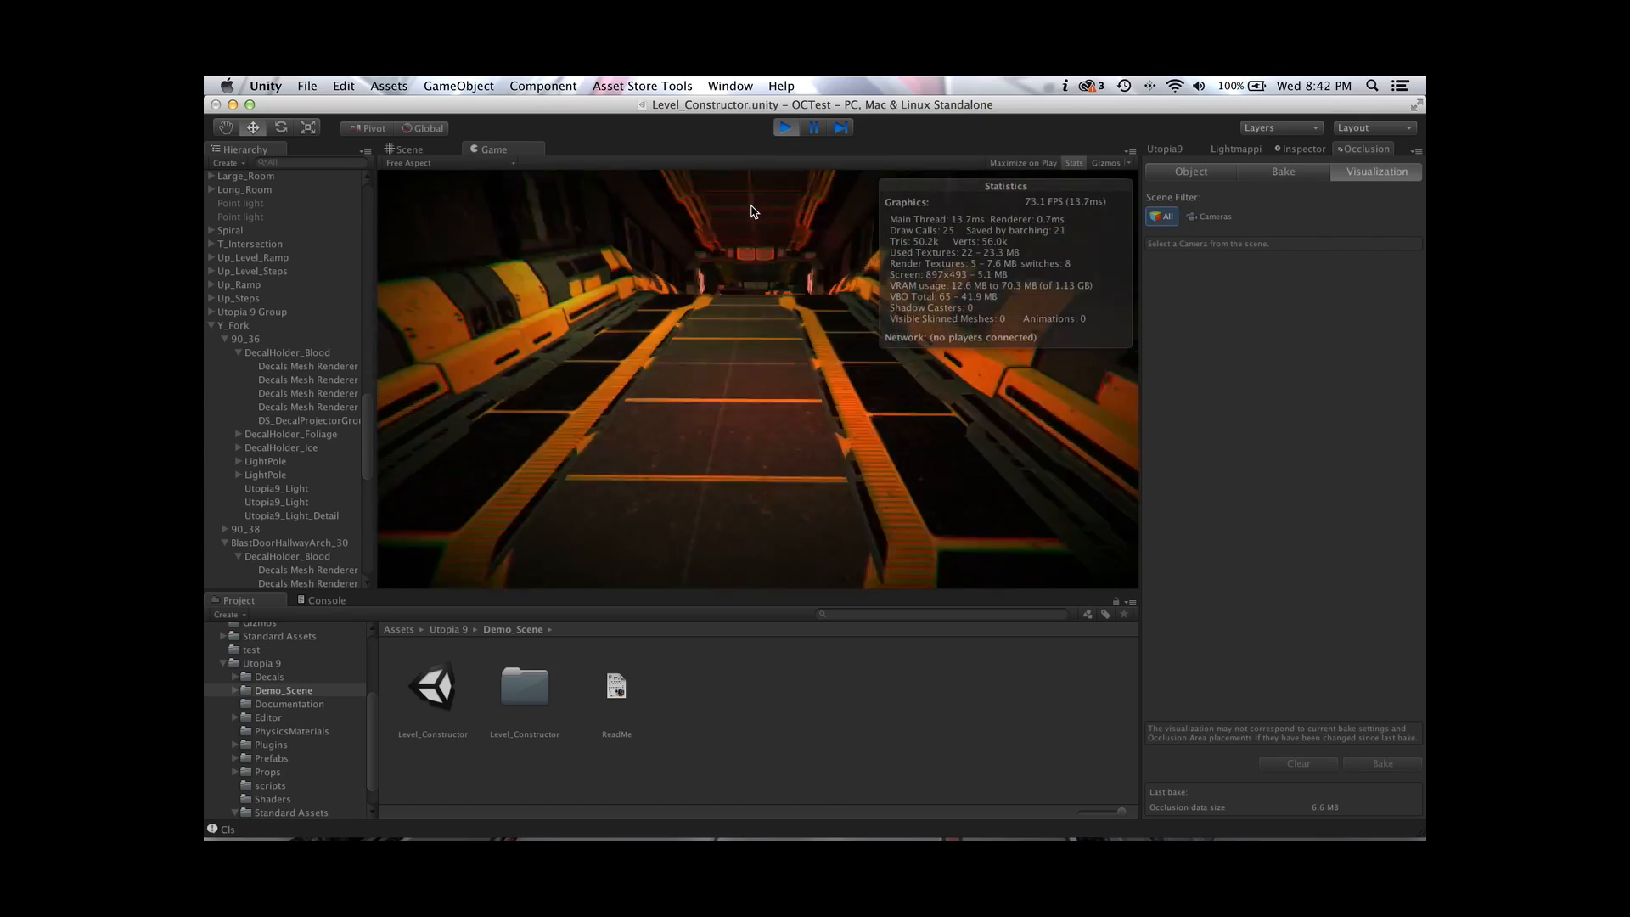
pyautogui.press('w')
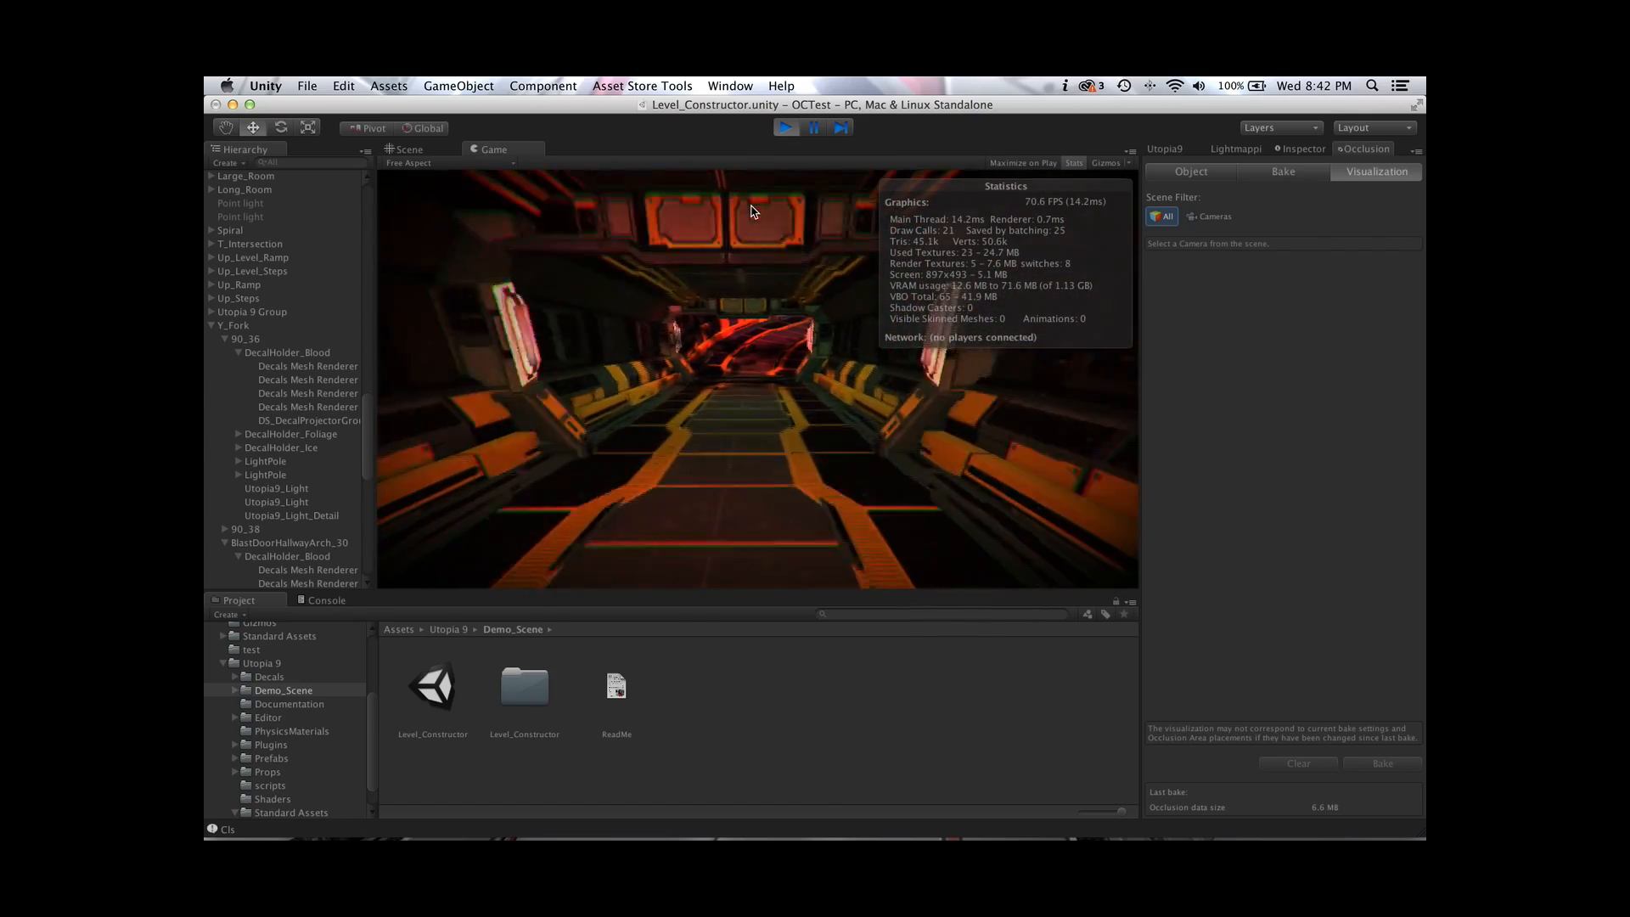
pyautogui.press('w')
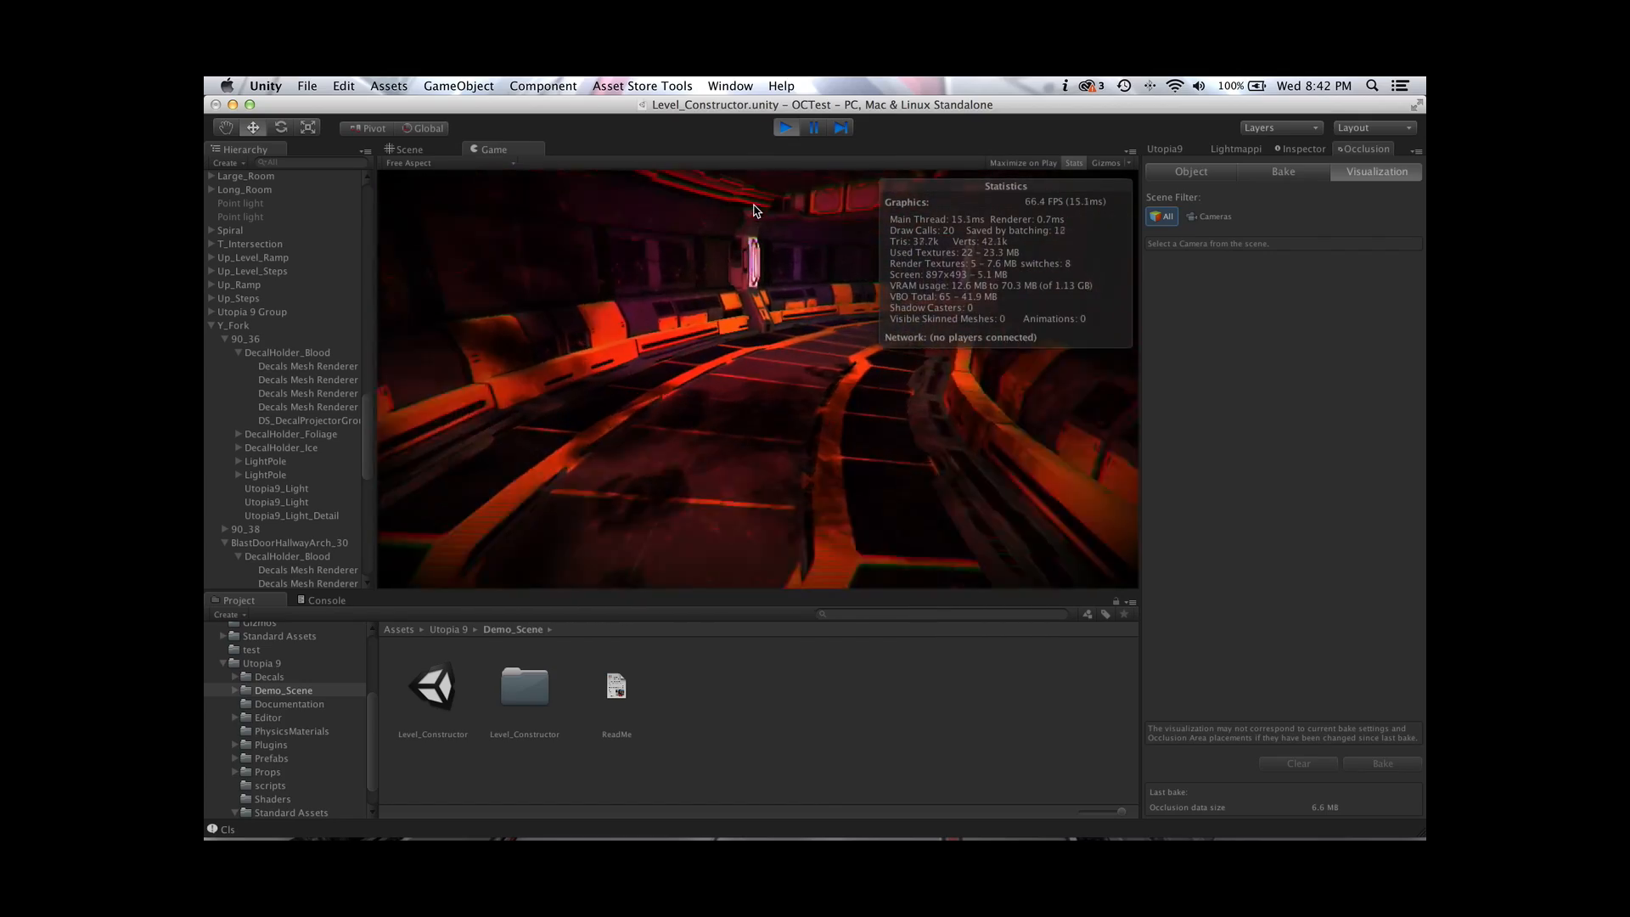
pyautogui.press('w')
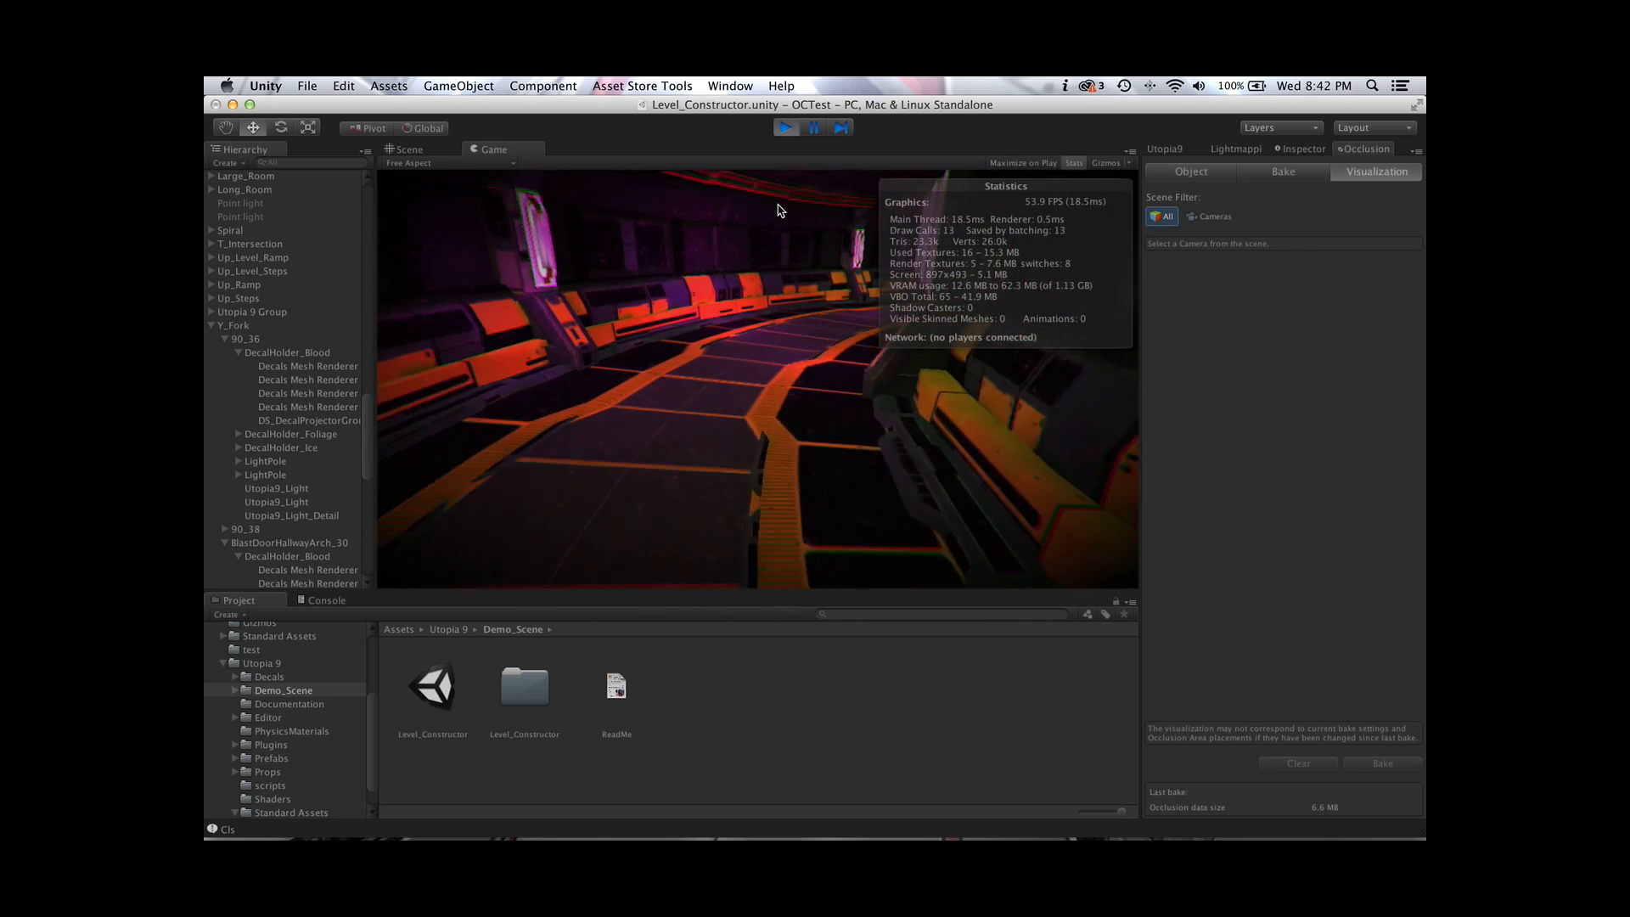
pyautogui.press('w')
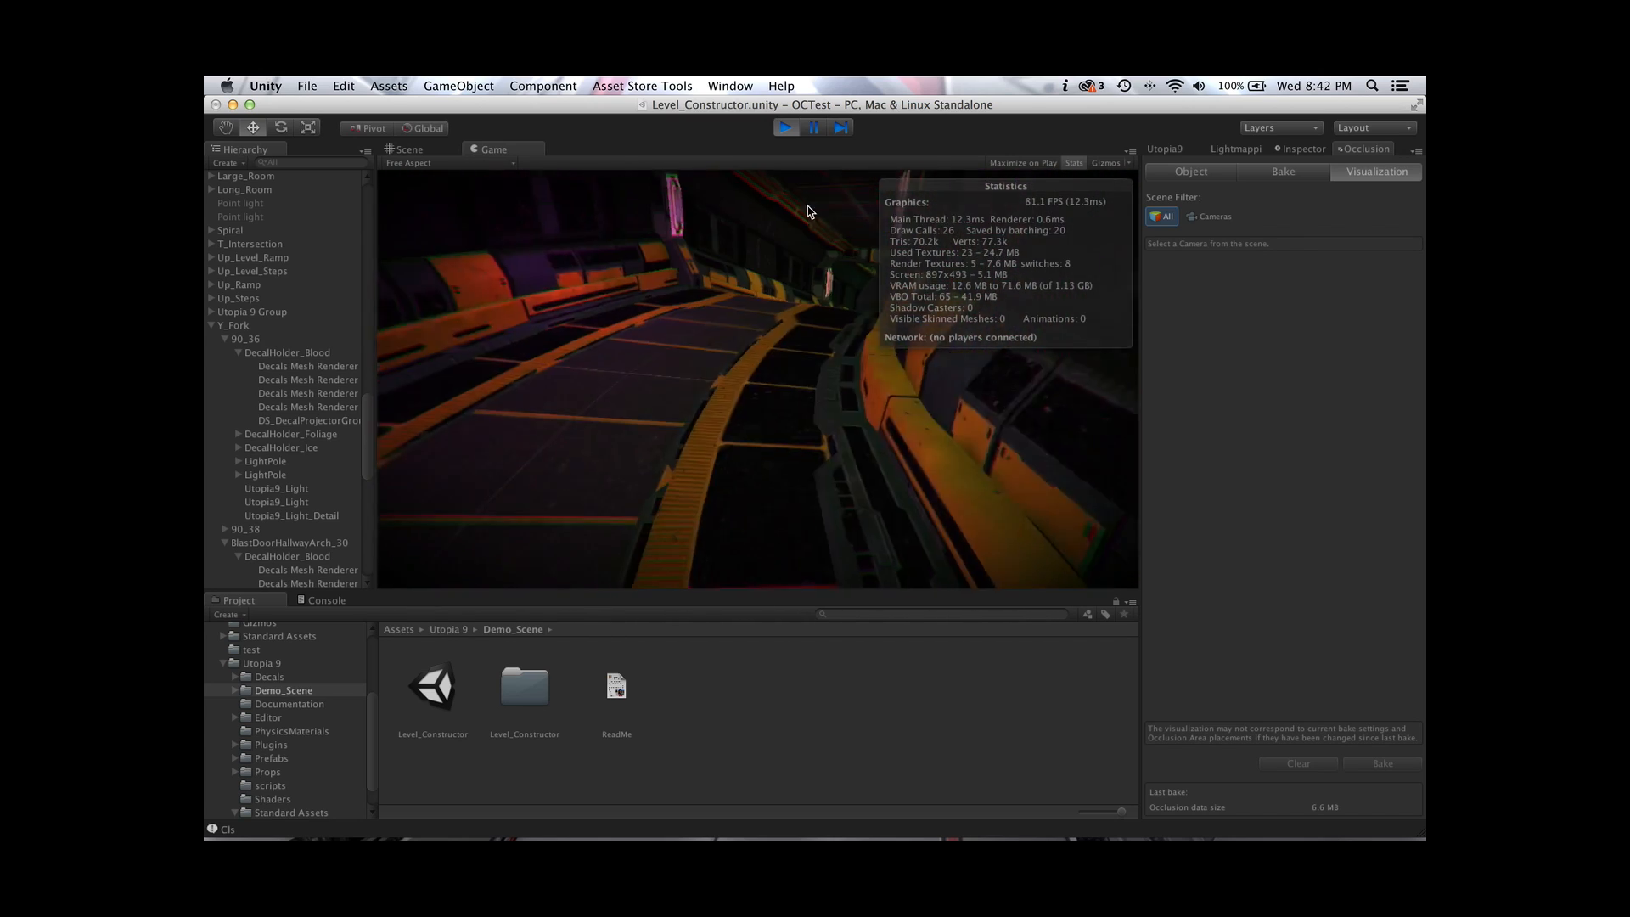
pyautogui.press('w')
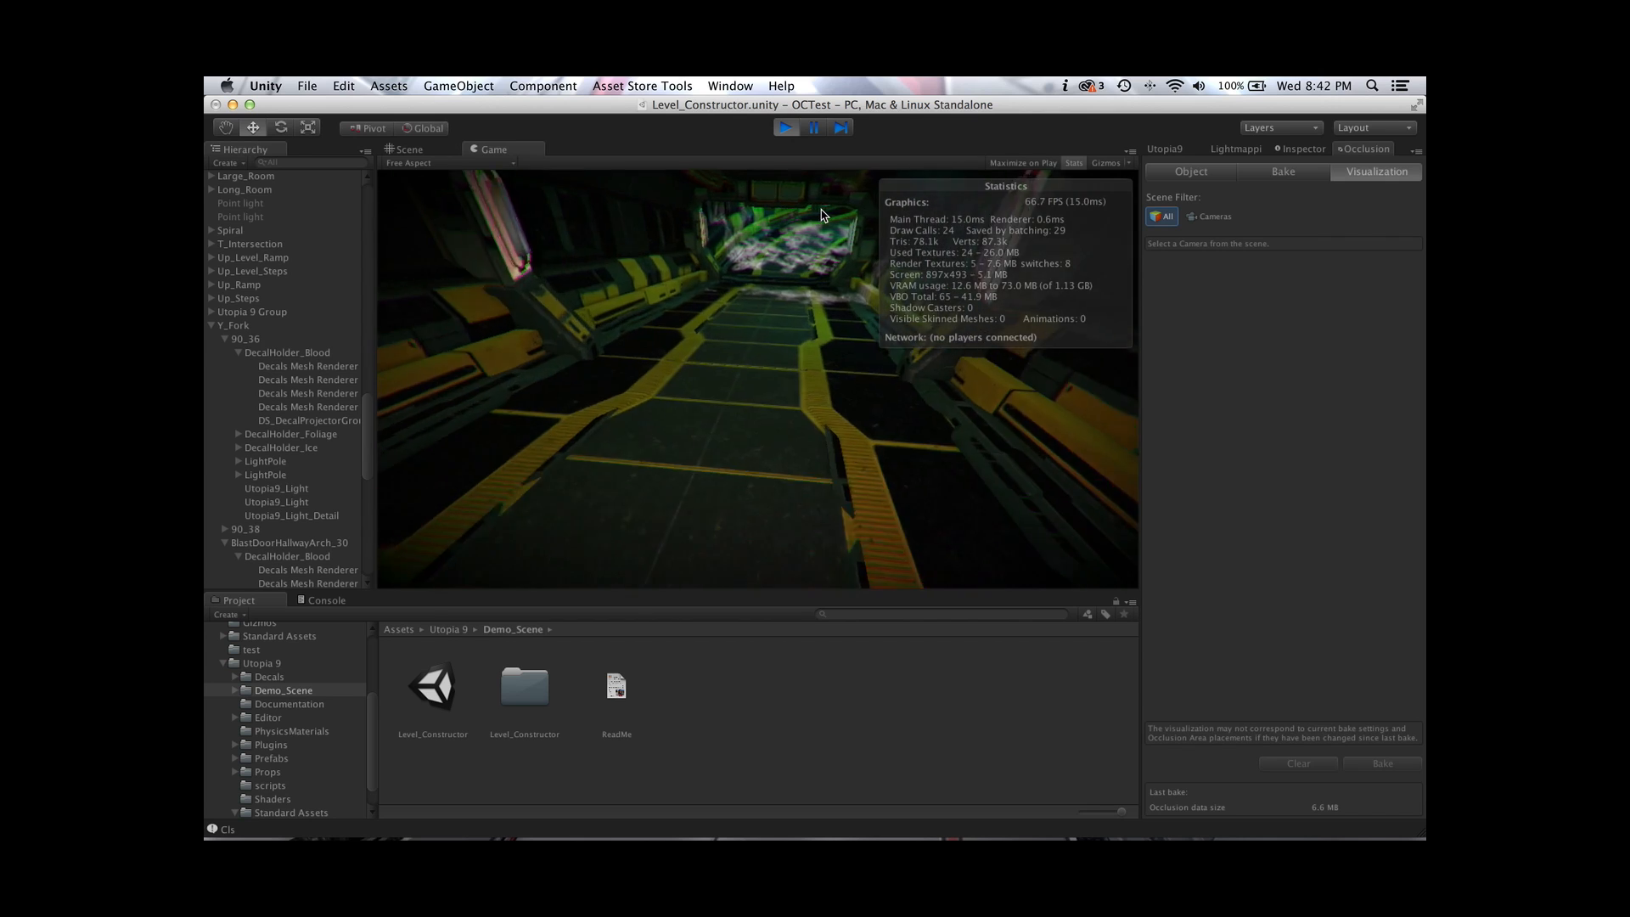
pyautogui.press('w')
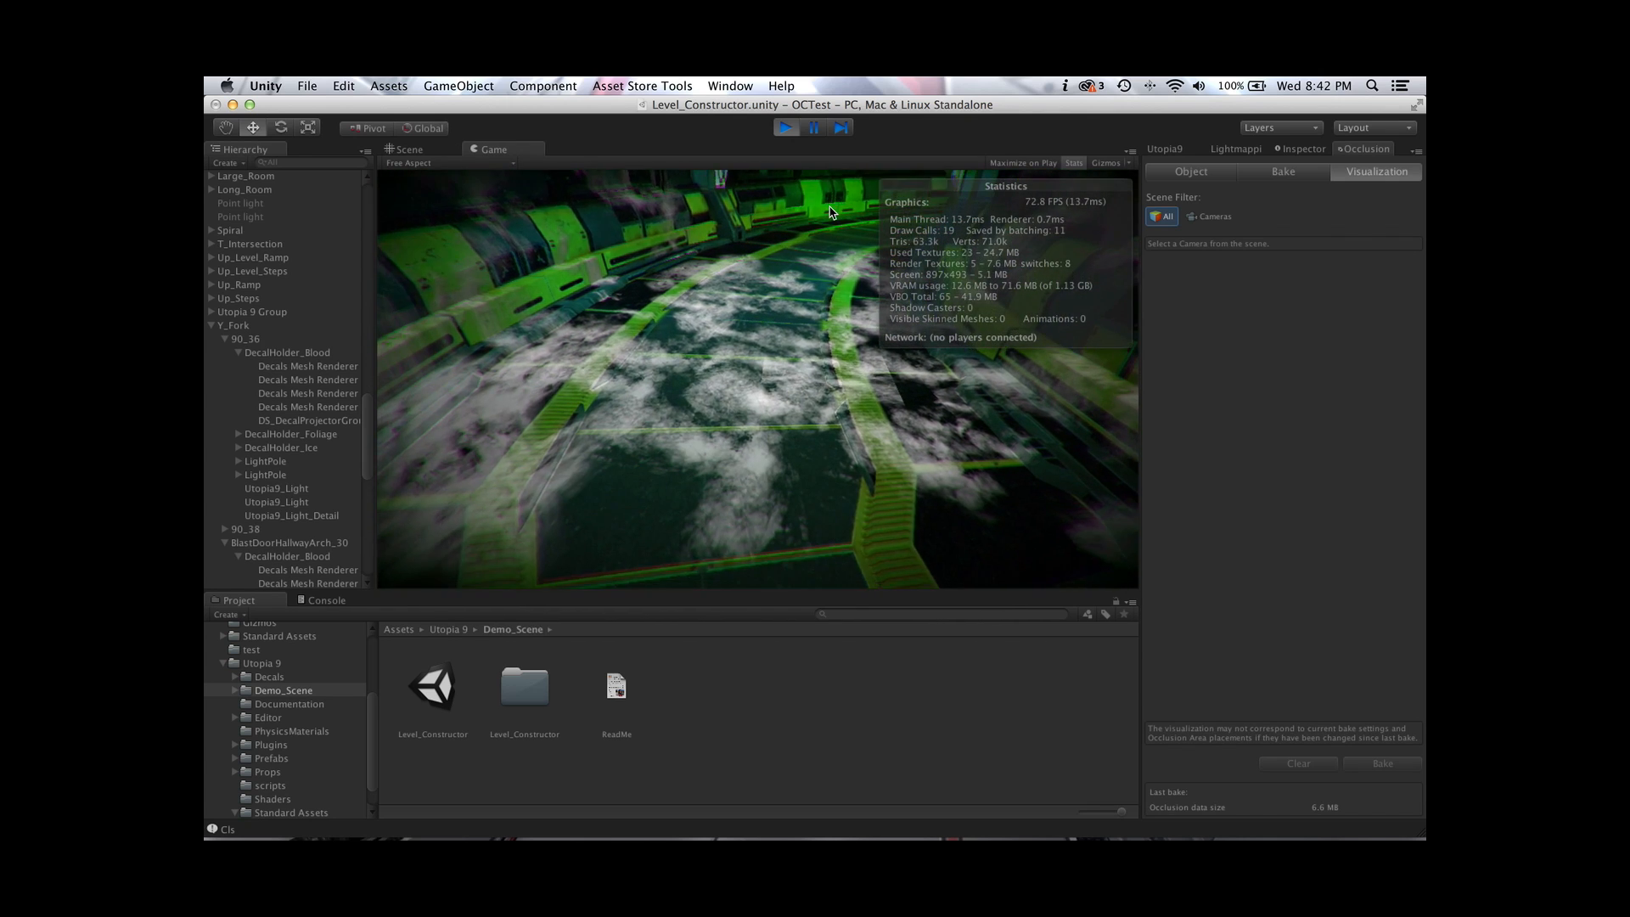
pyautogui.press('w')
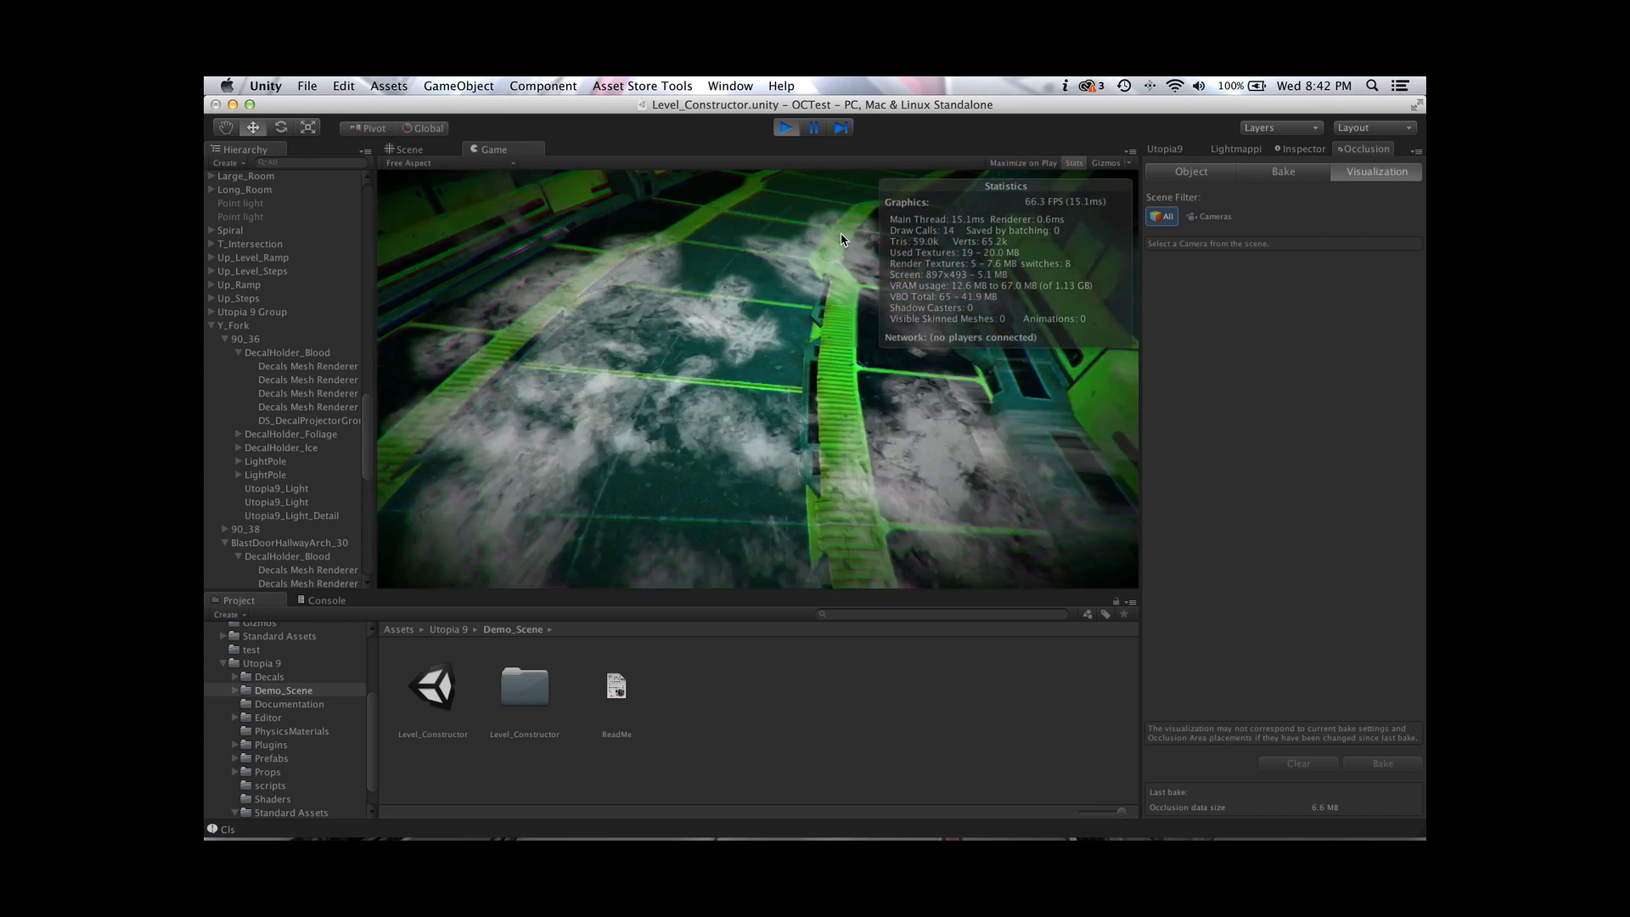
pyautogui.press('w')
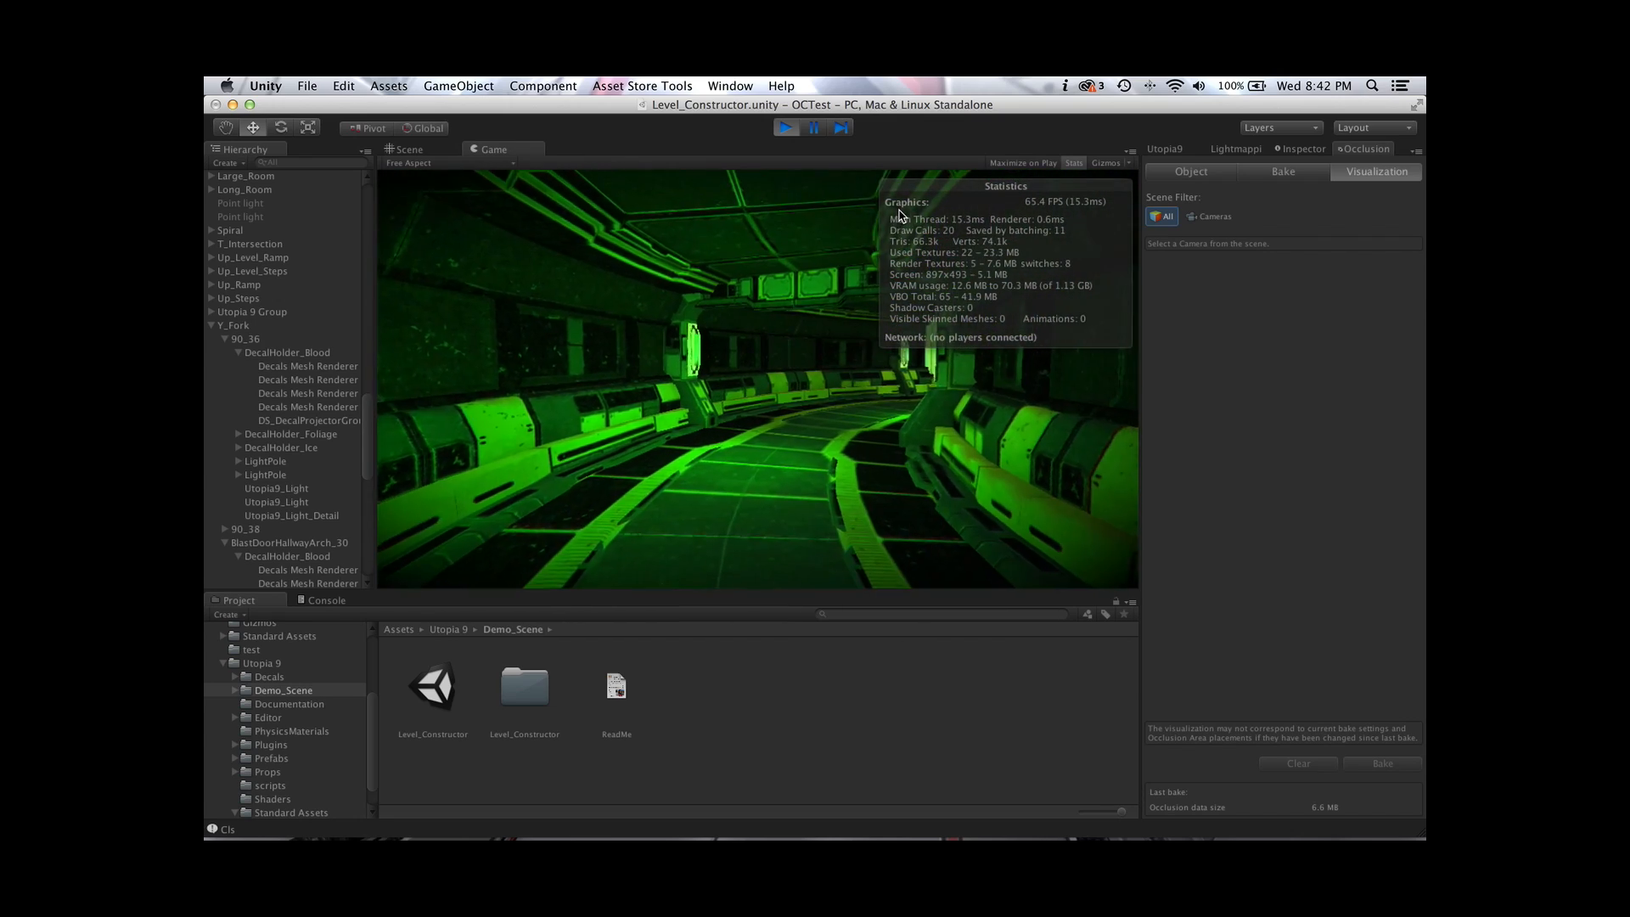
pyautogui.press('w')
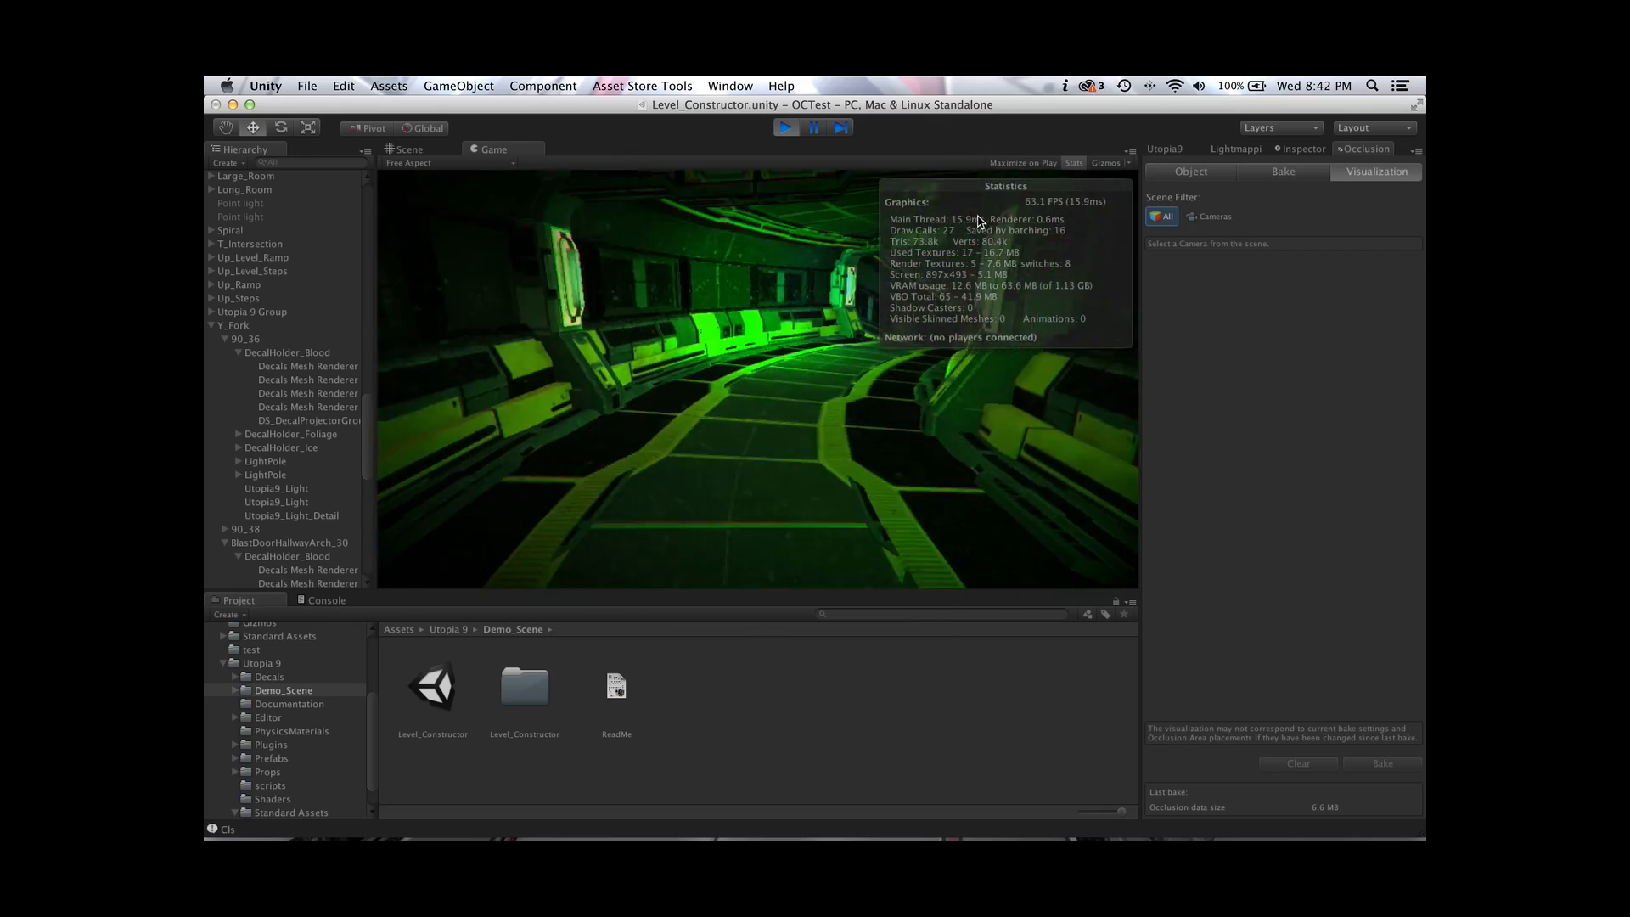
pyautogui.press('w')
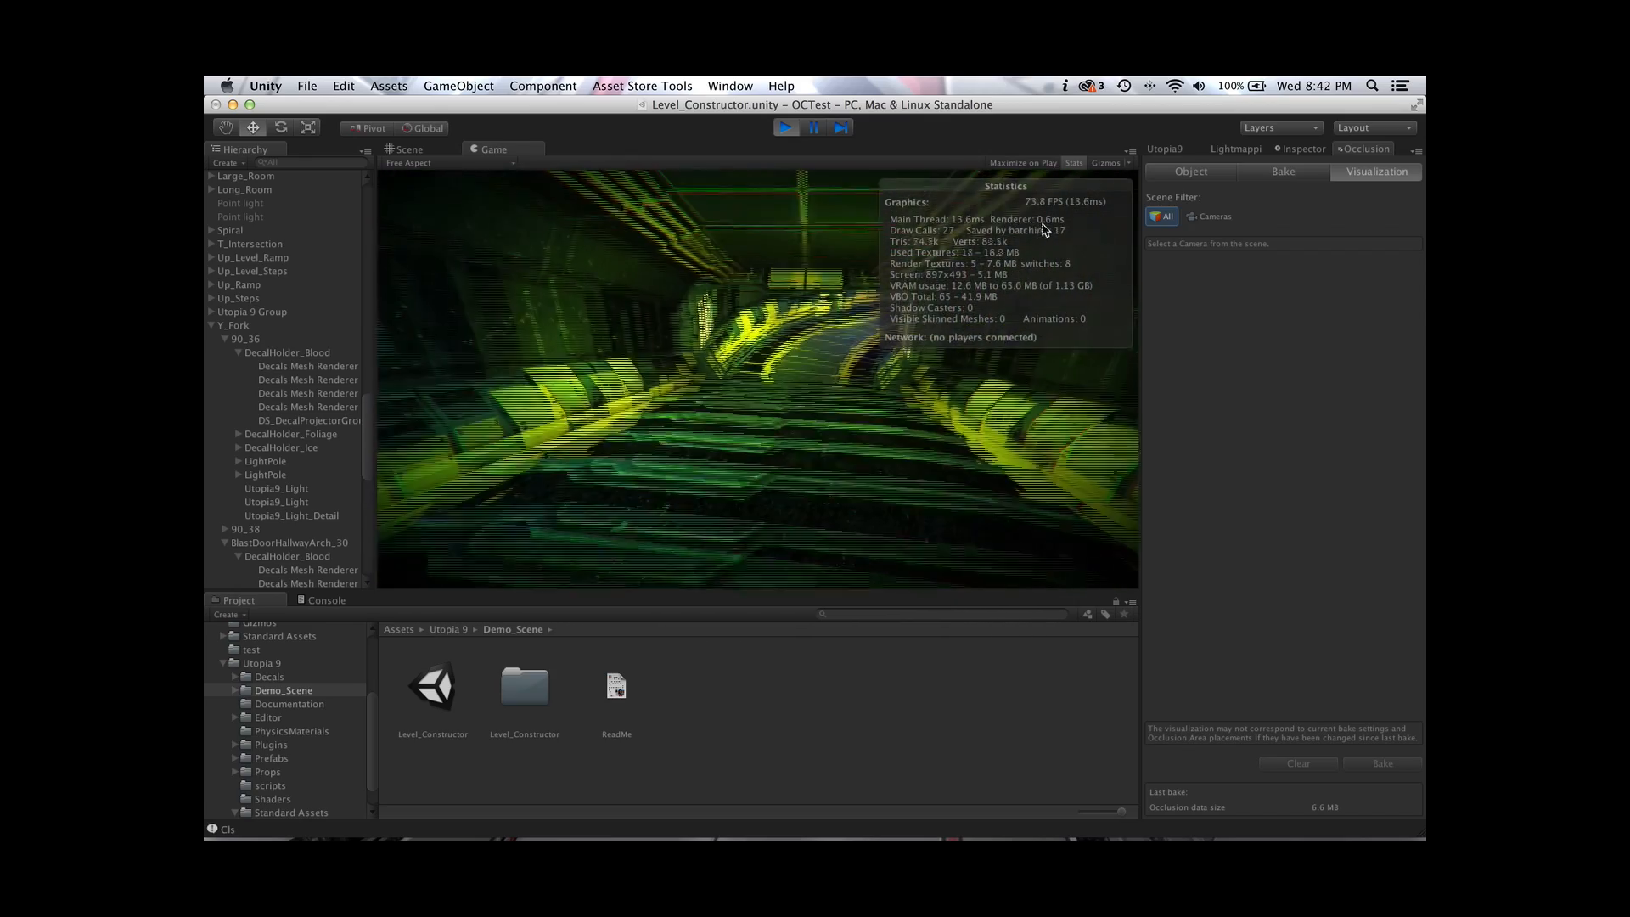
pyautogui.press('w')
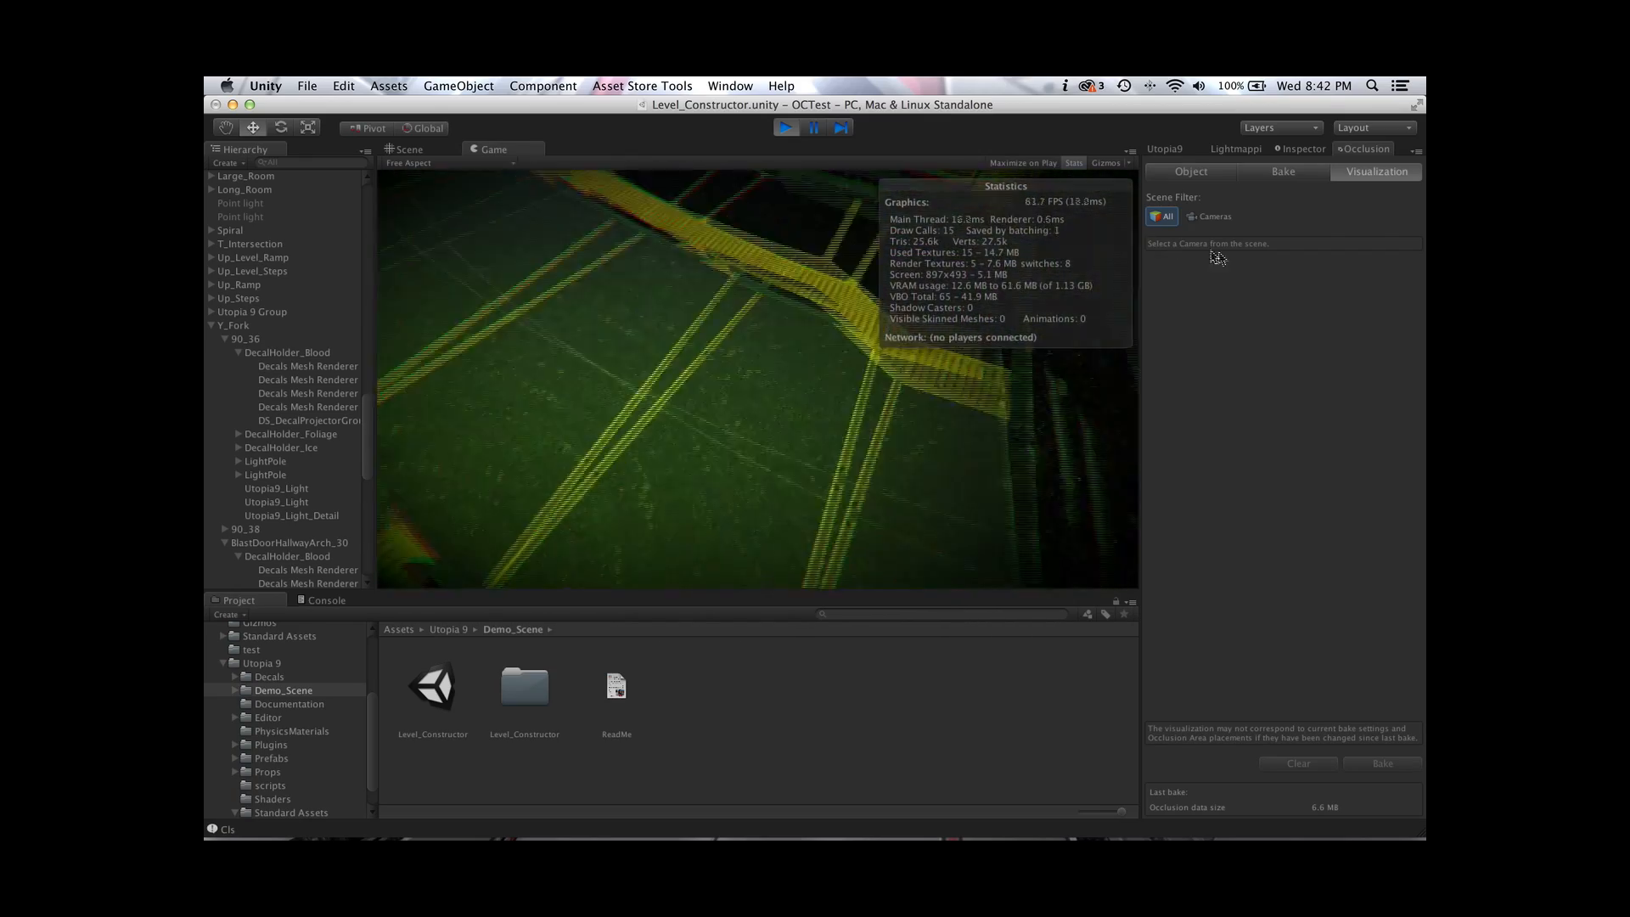
pyautogui.press('w')
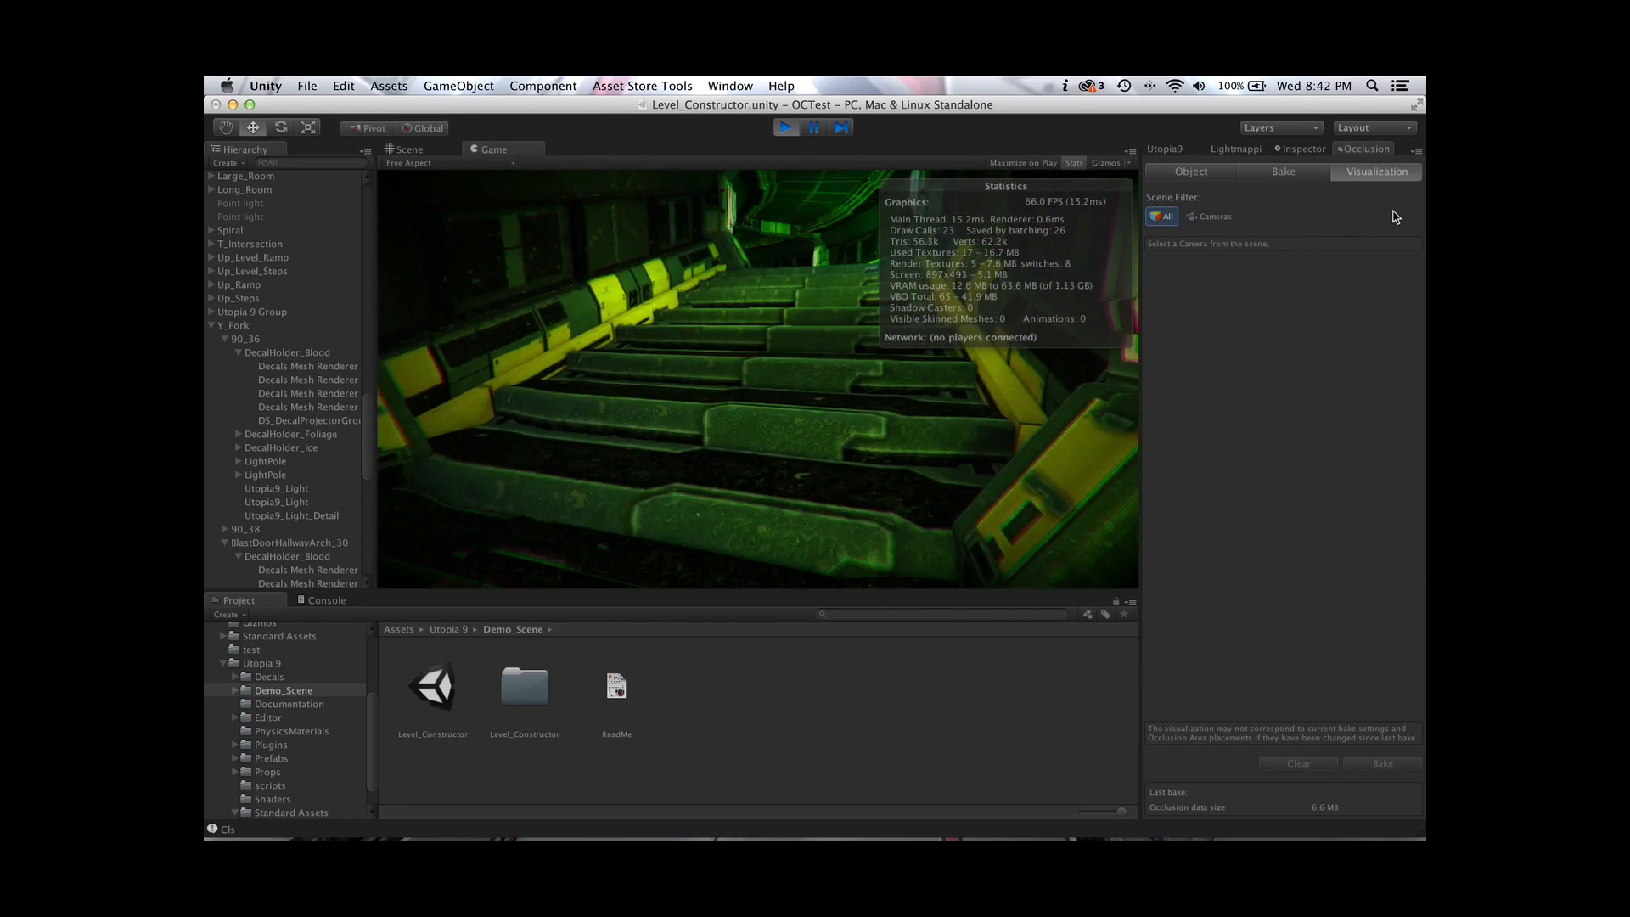
pyautogui.press('w')
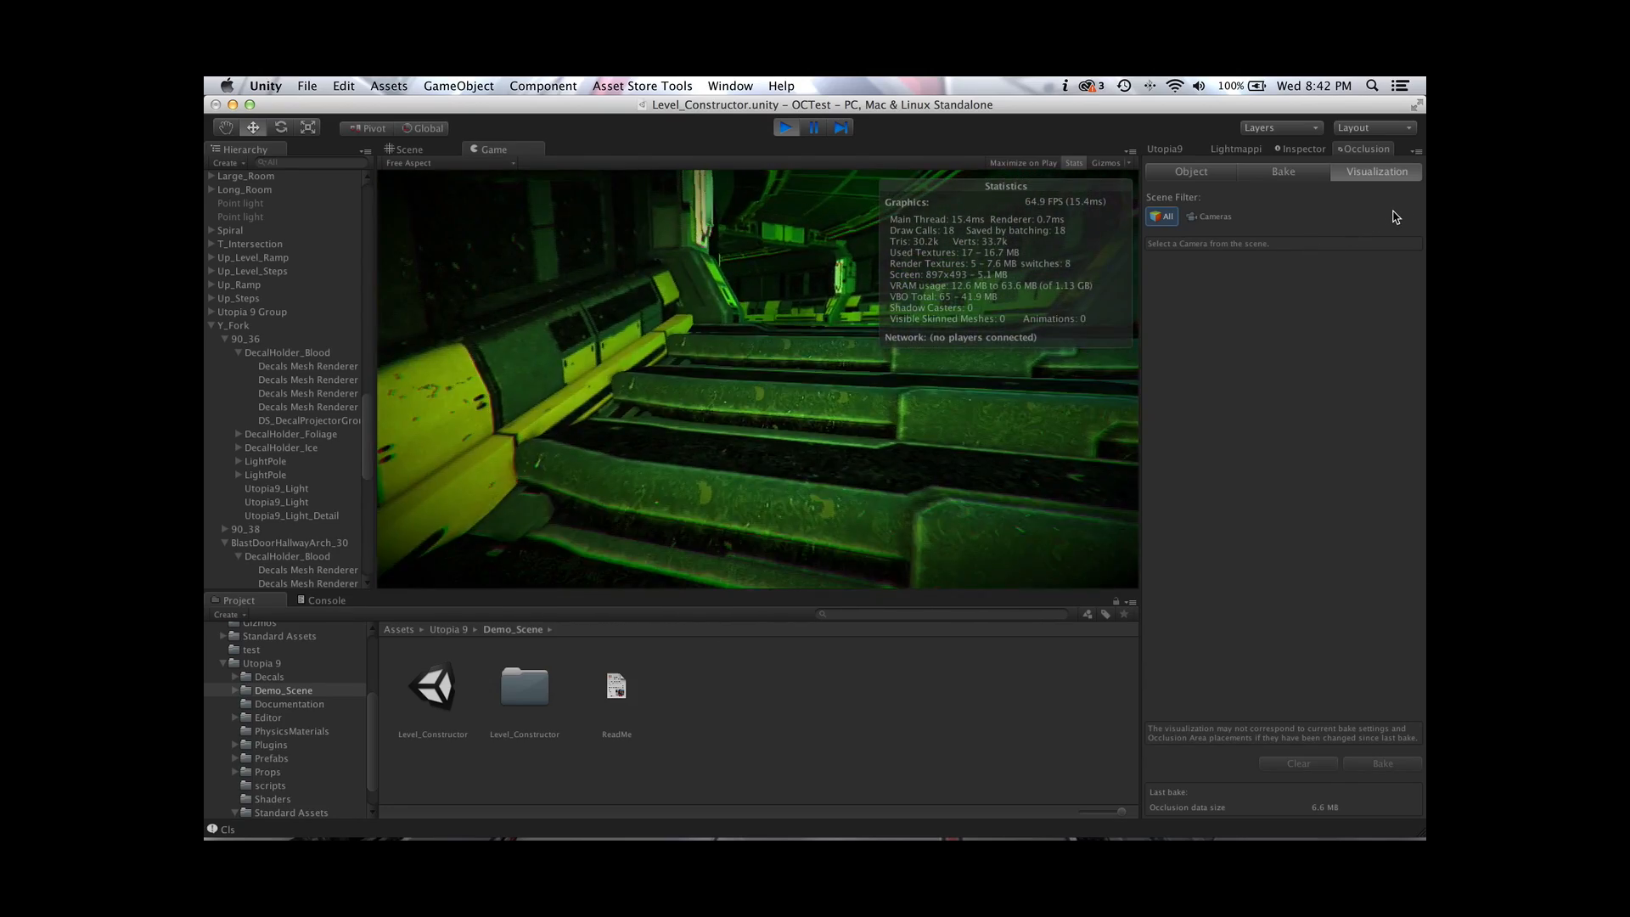
pyautogui.press('w')
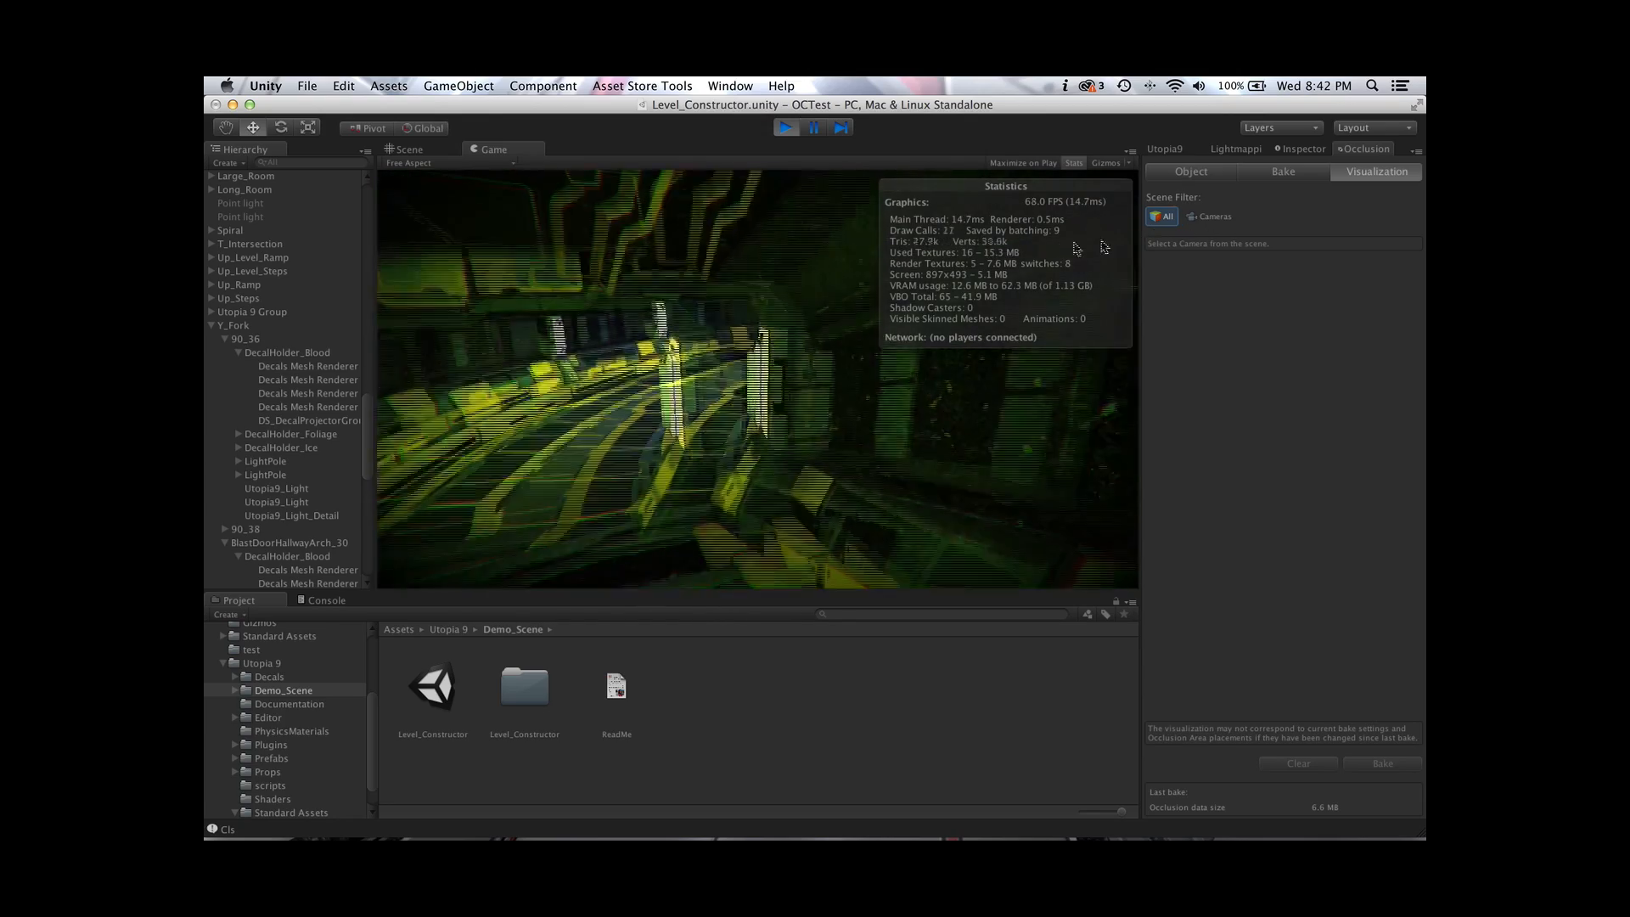
pyautogui.press('w')
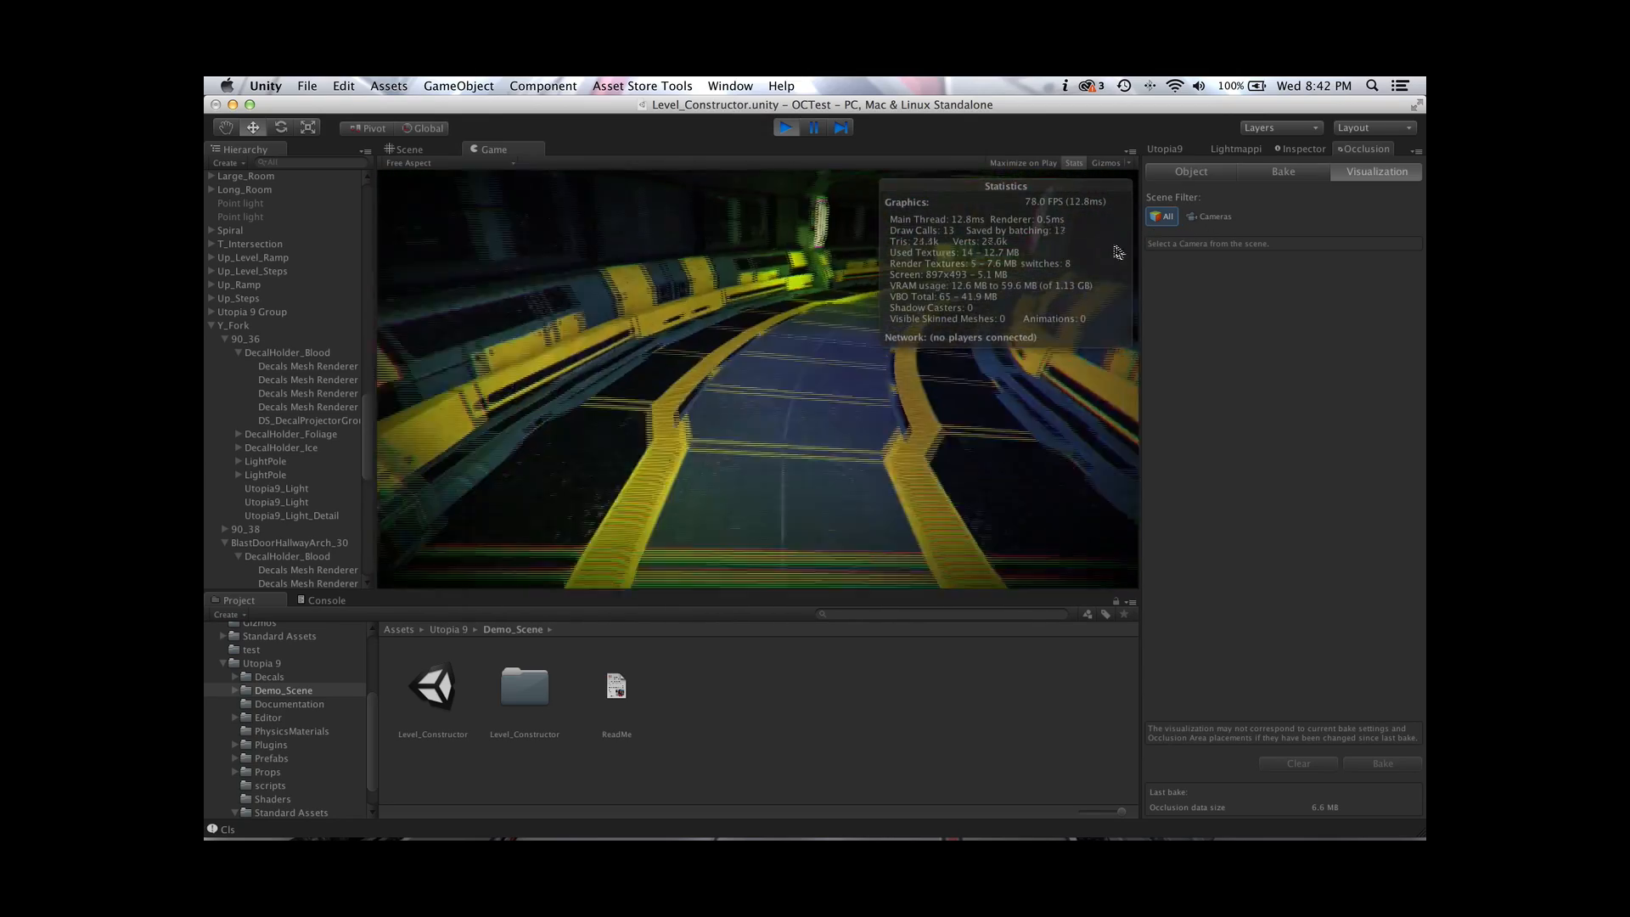
pyautogui.press('w')
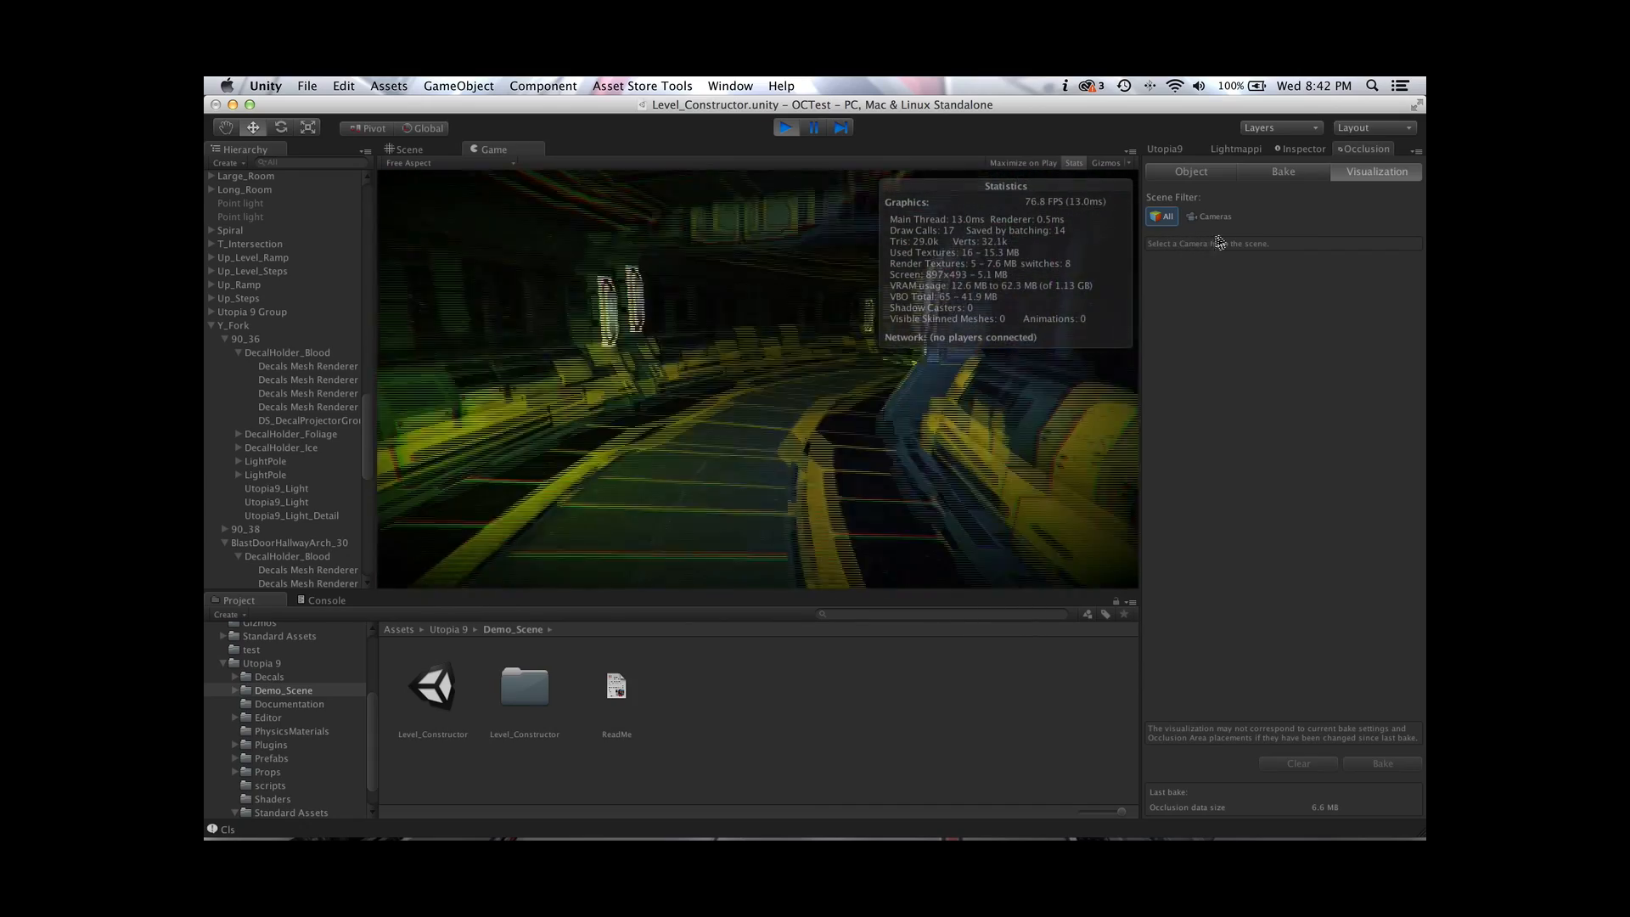
pyautogui.press('w')
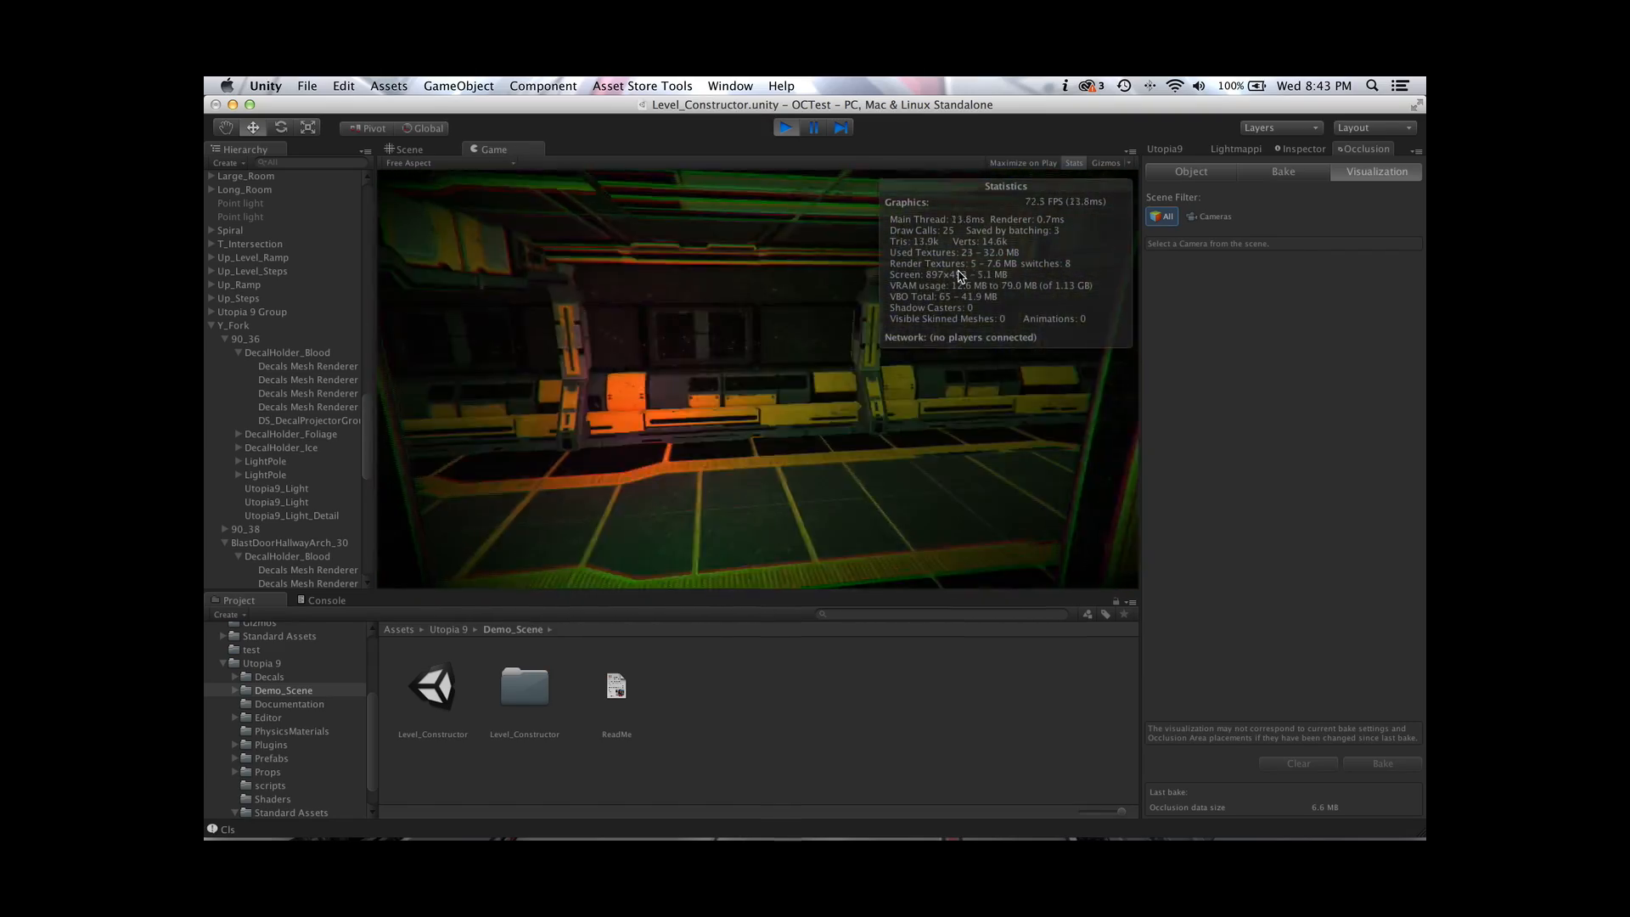
pyautogui.press('super+p')
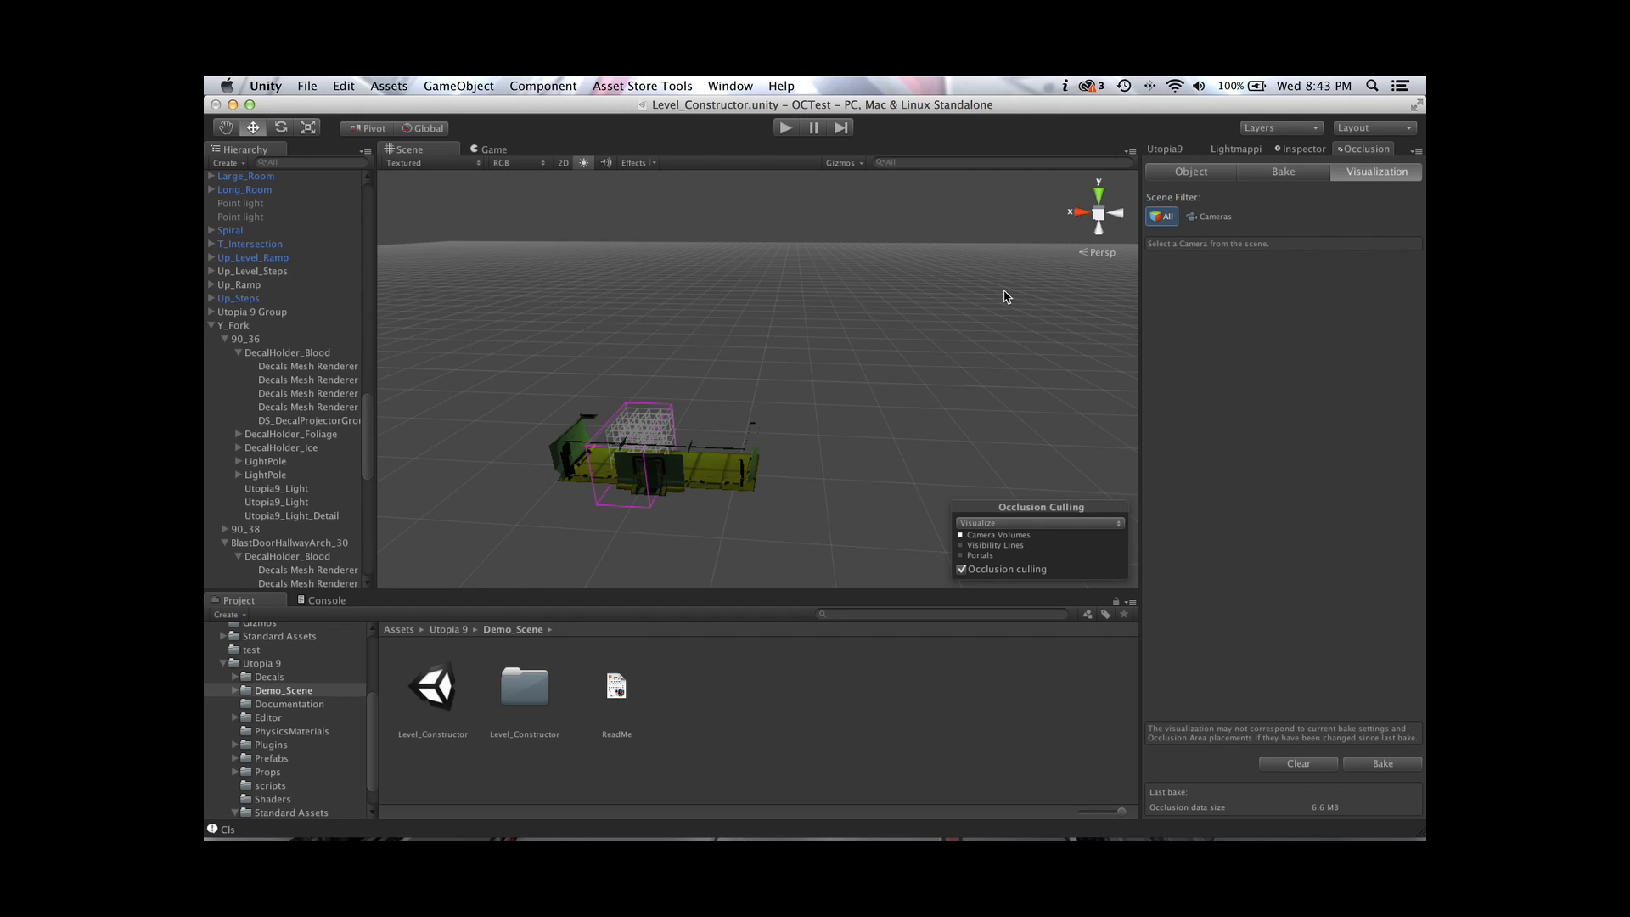
# Collapse the expanded Y_Fork, blastdoors, Core_Hub and both Hallway_Left_Turn groups in the scene hierarchy
pyautogui.click(213, 326)
pyautogui.scroll(15, 236, 259)
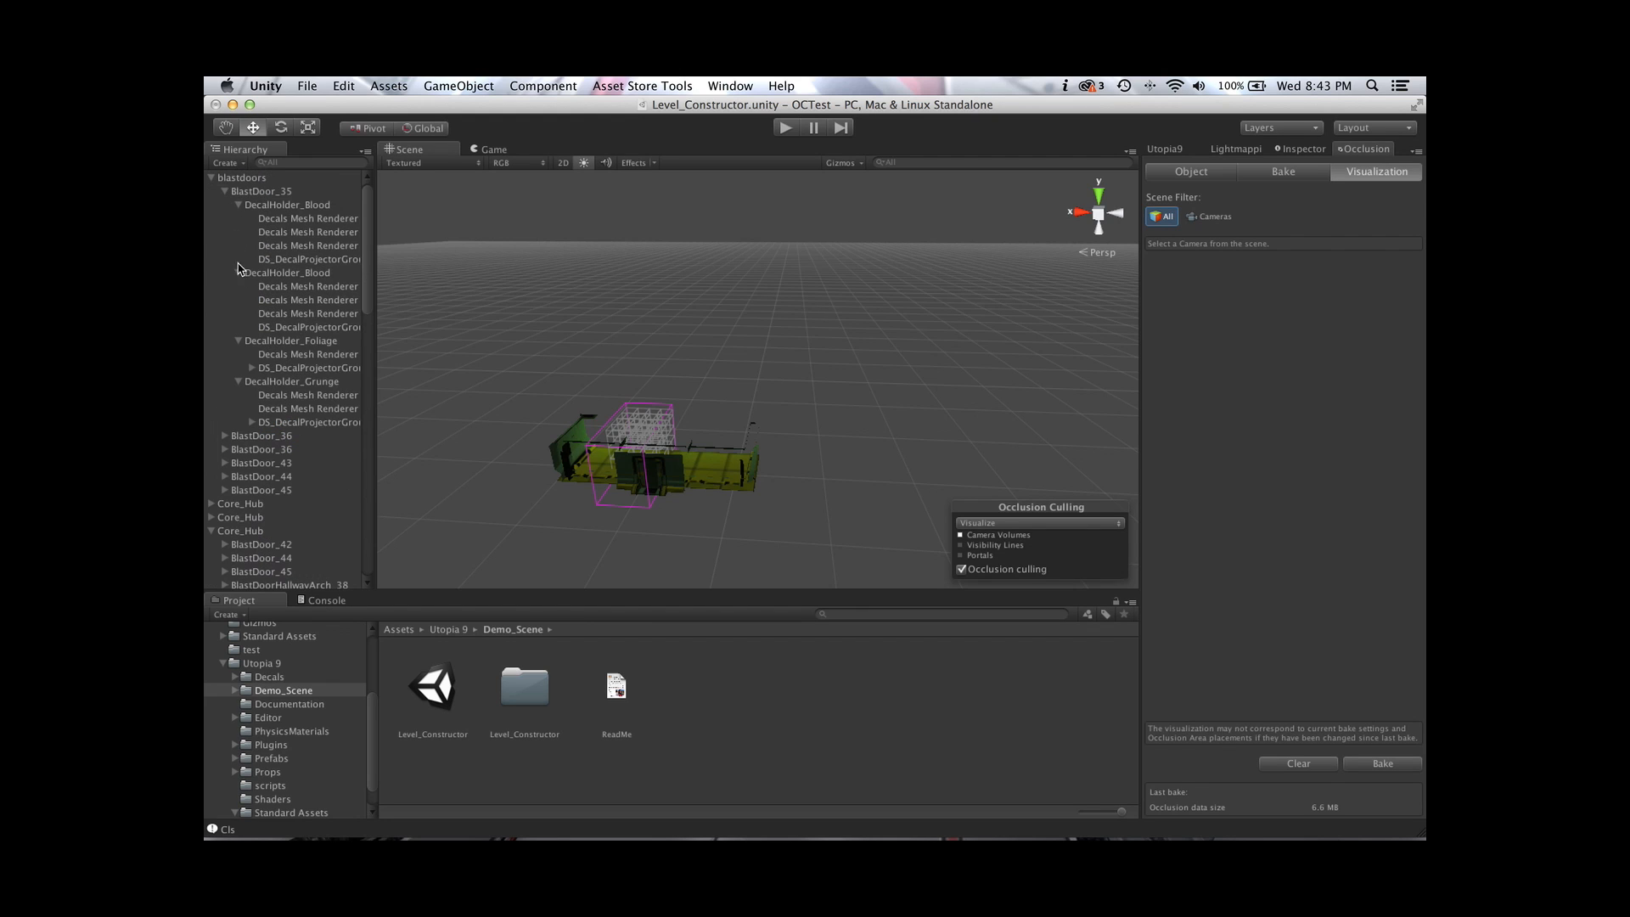
pyautogui.click(211, 179)
pyautogui.click(211, 218)
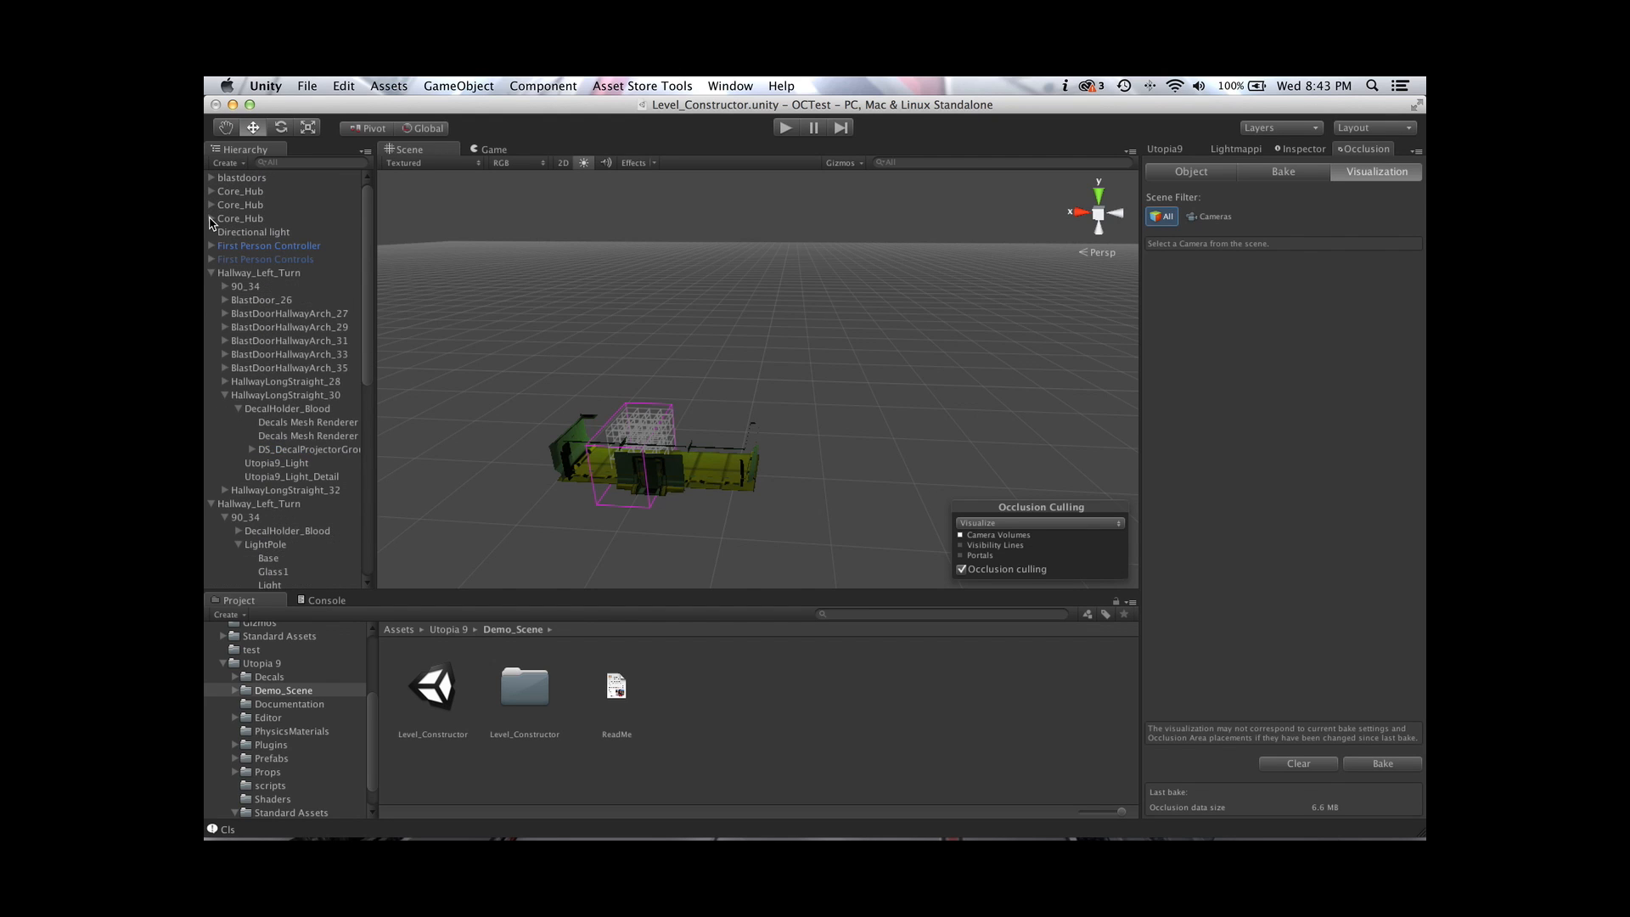
pyautogui.click(211, 273)
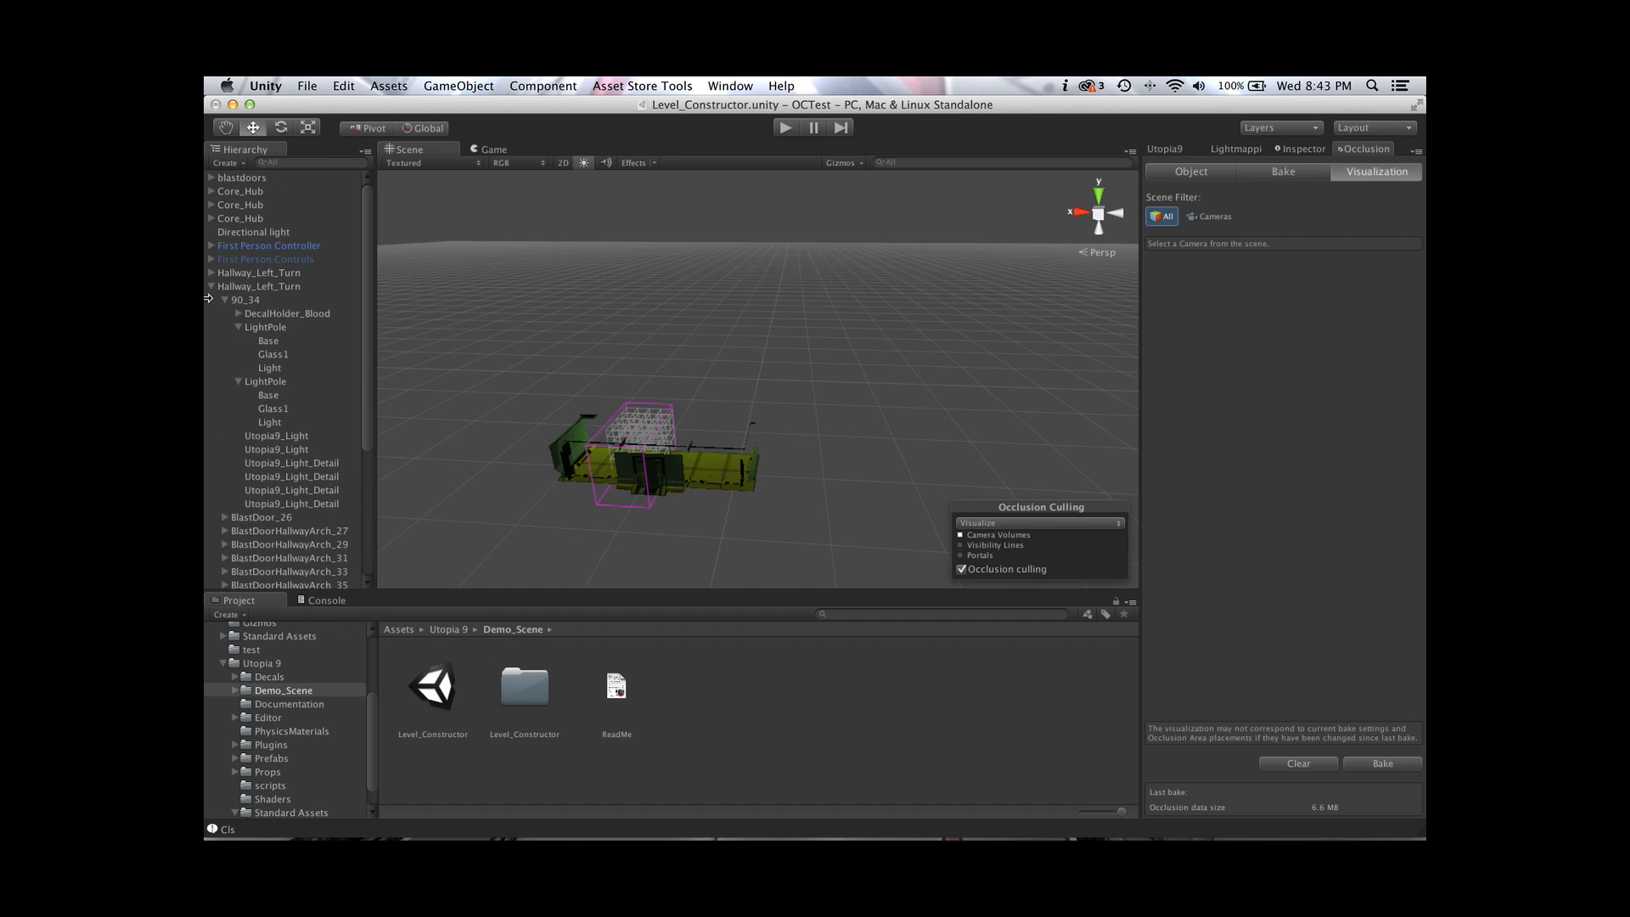
pyautogui.click(211, 287)
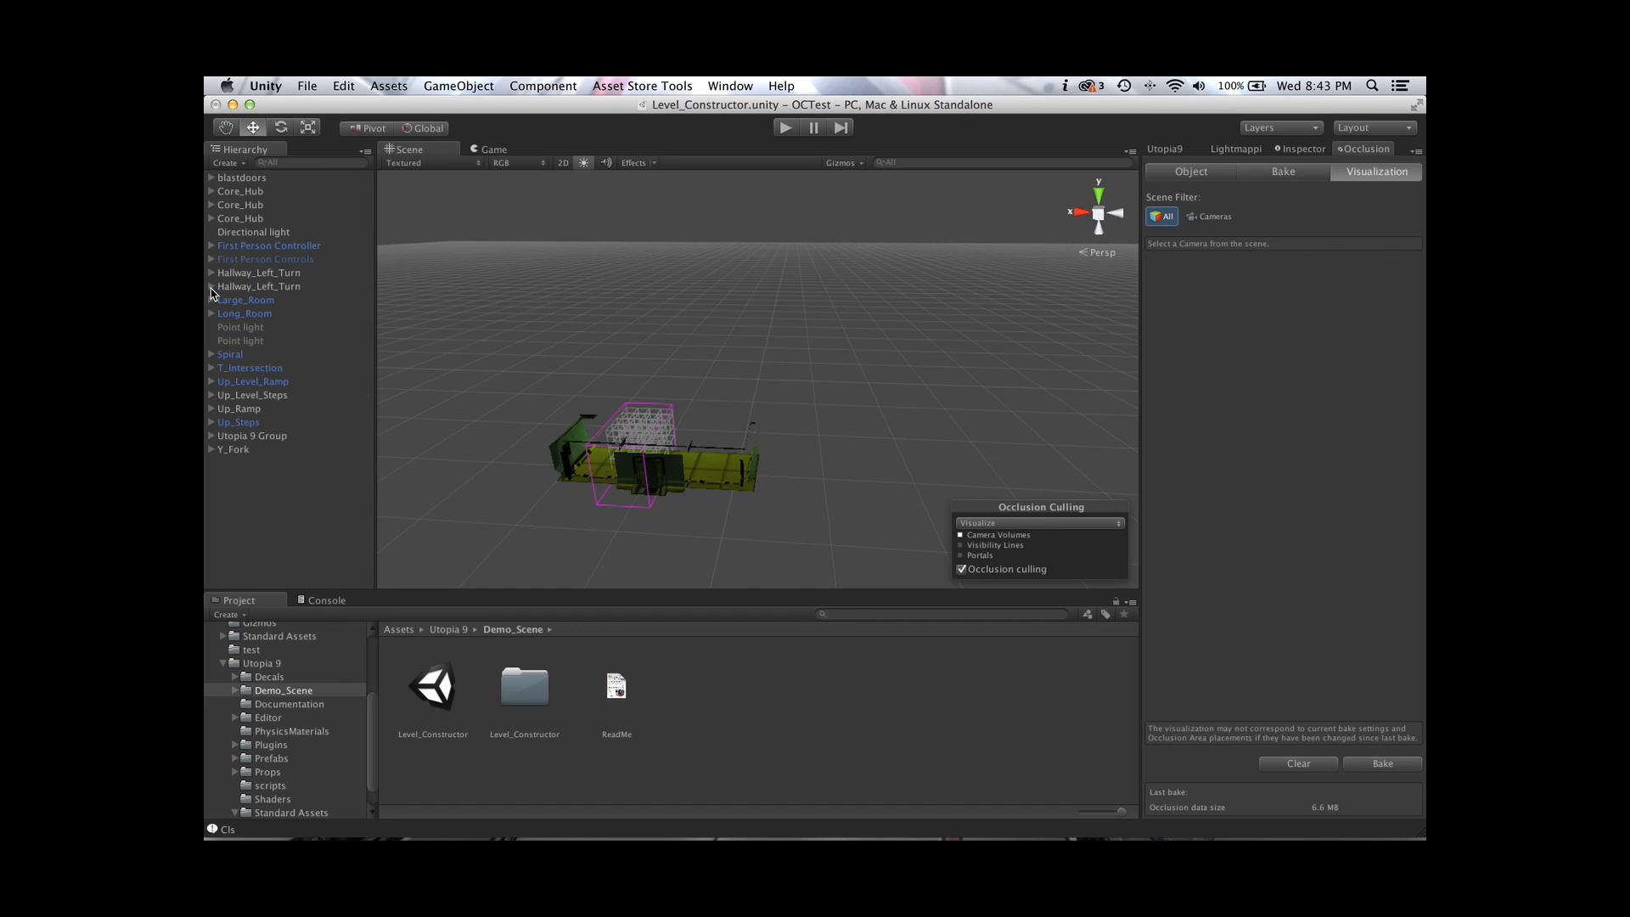
# Open the Decals folder inside Utopia 9 and expand its decal category subfolders
pyautogui.click(263, 664)
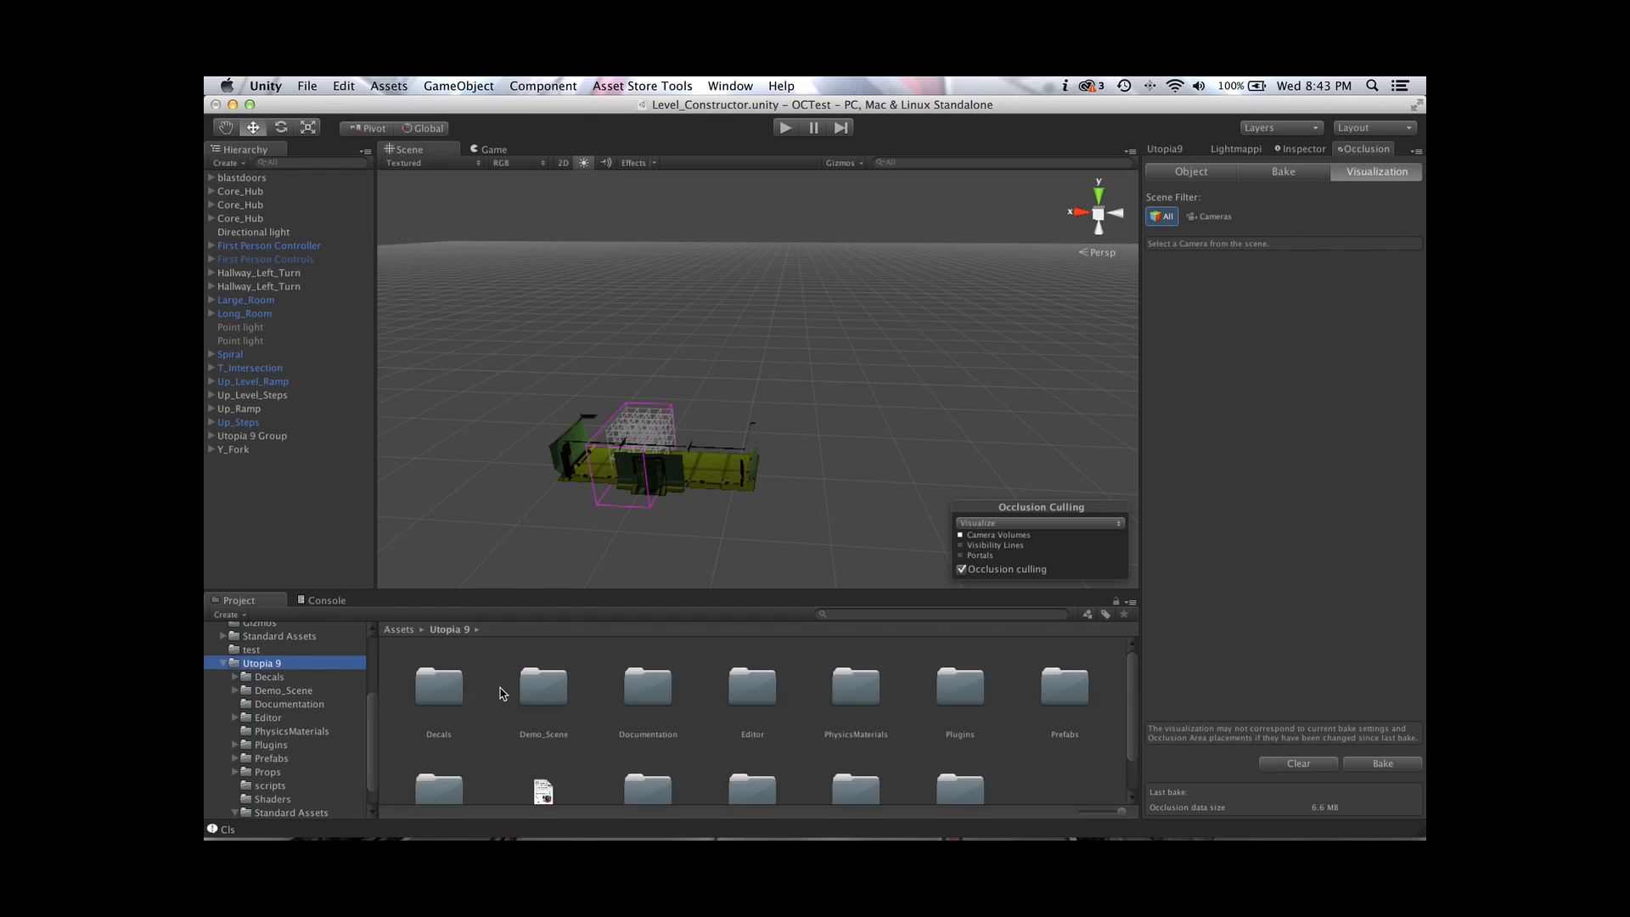
pyautogui.click(271, 678)
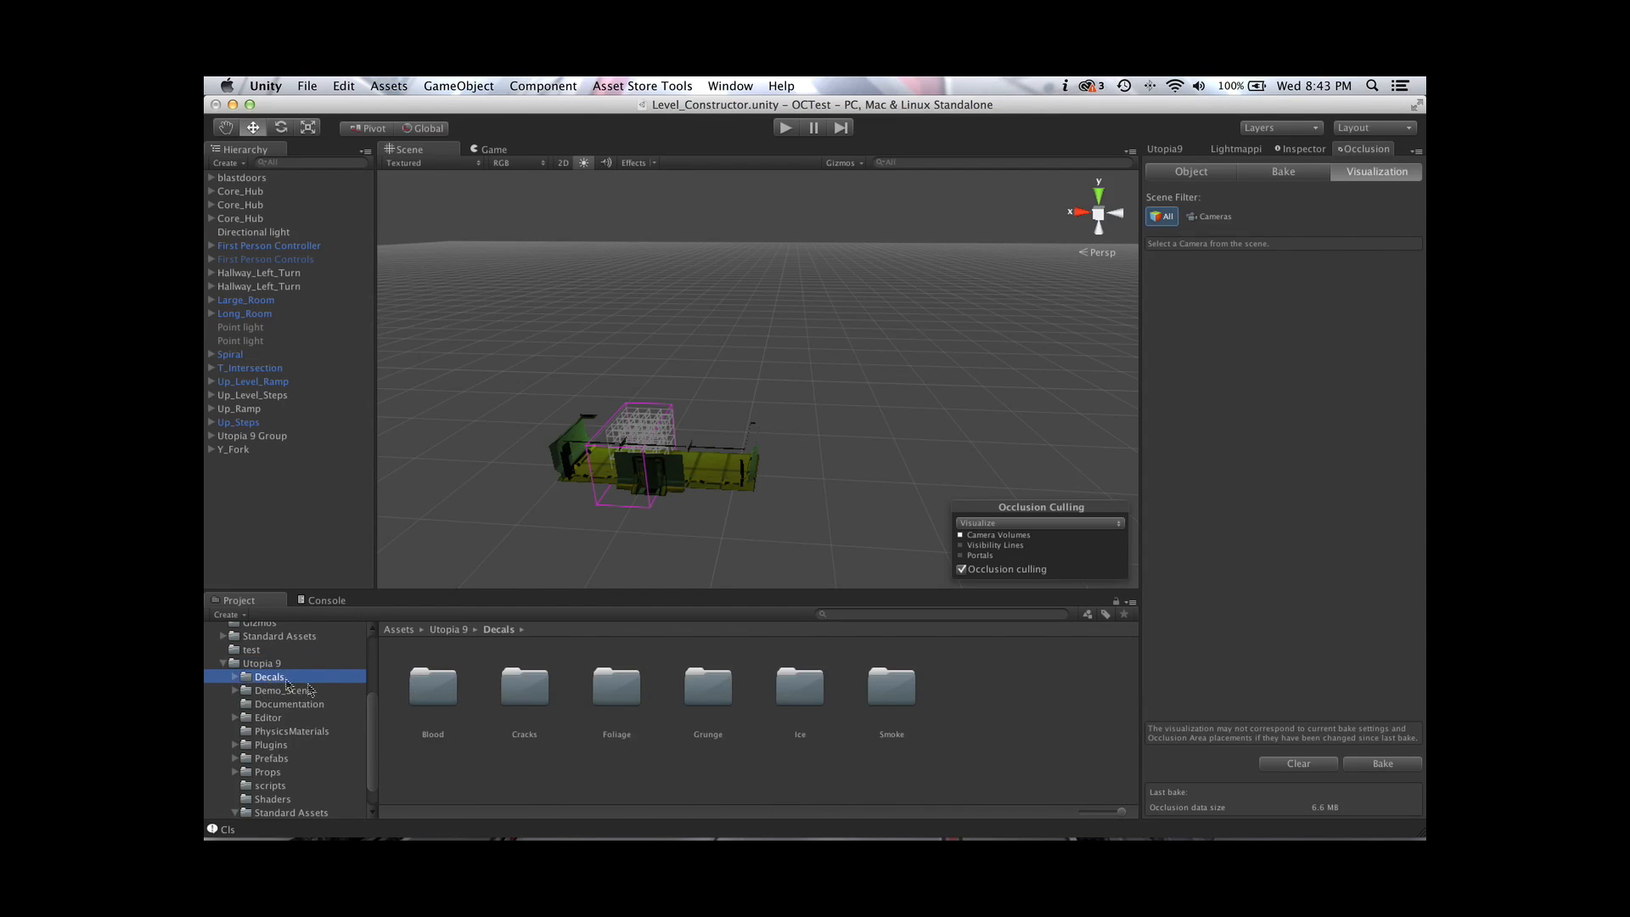
pyautogui.click(236, 678)
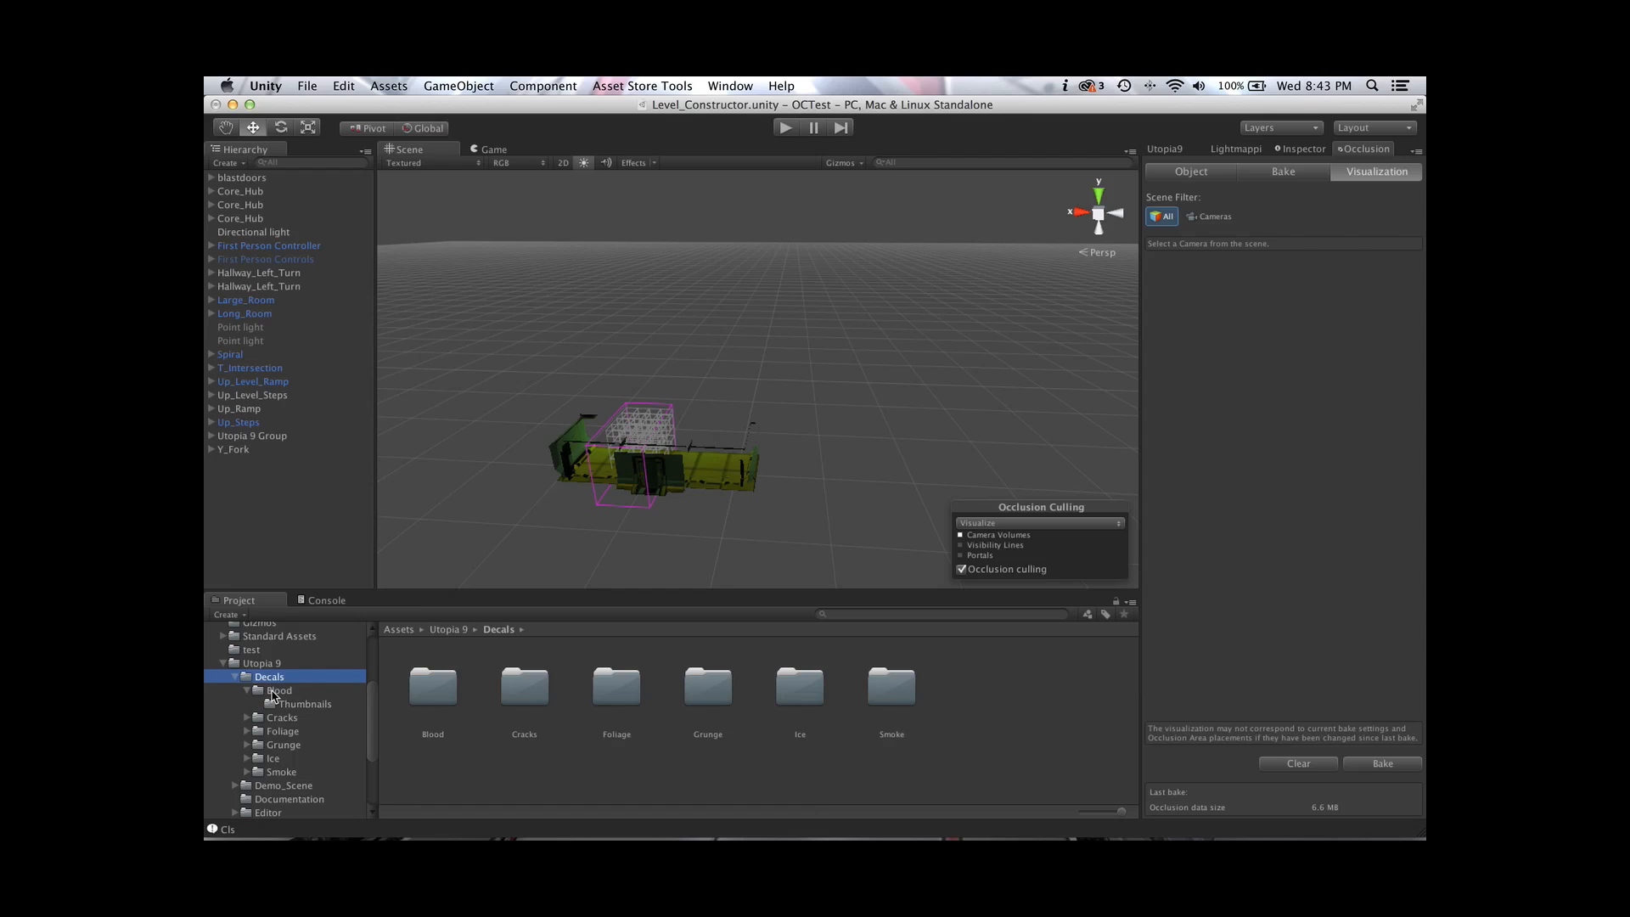
# Open the Blood decal folder and inspect its texture, text file, material and normal map, rotating the material preview
pyautogui.click(274, 691)
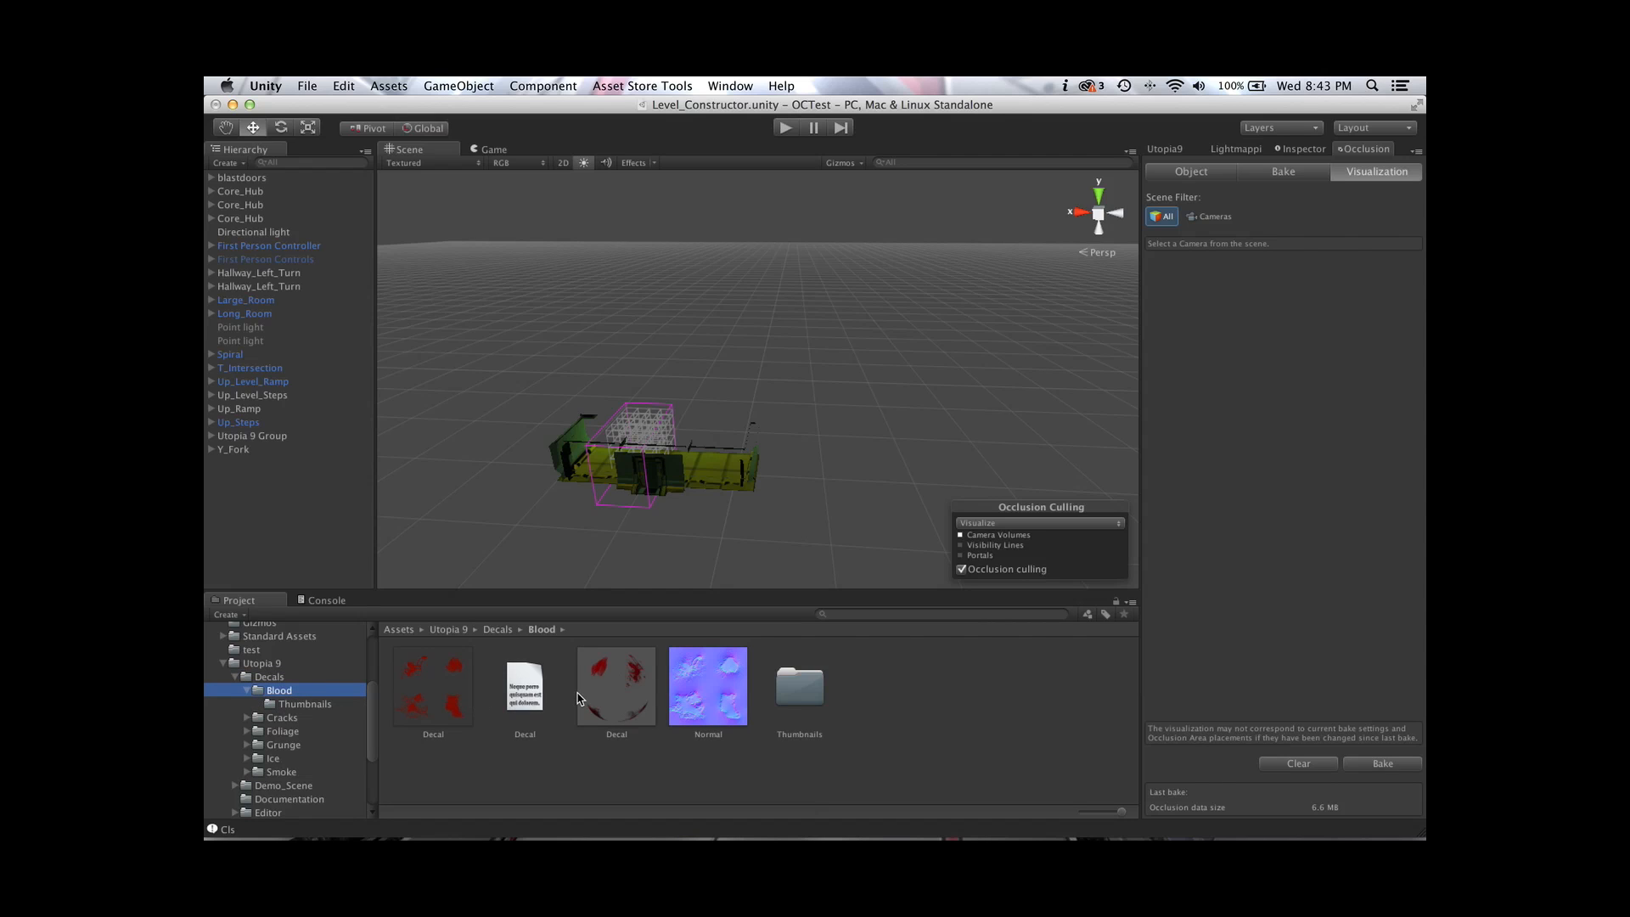
pyautogui.click(444, 697)
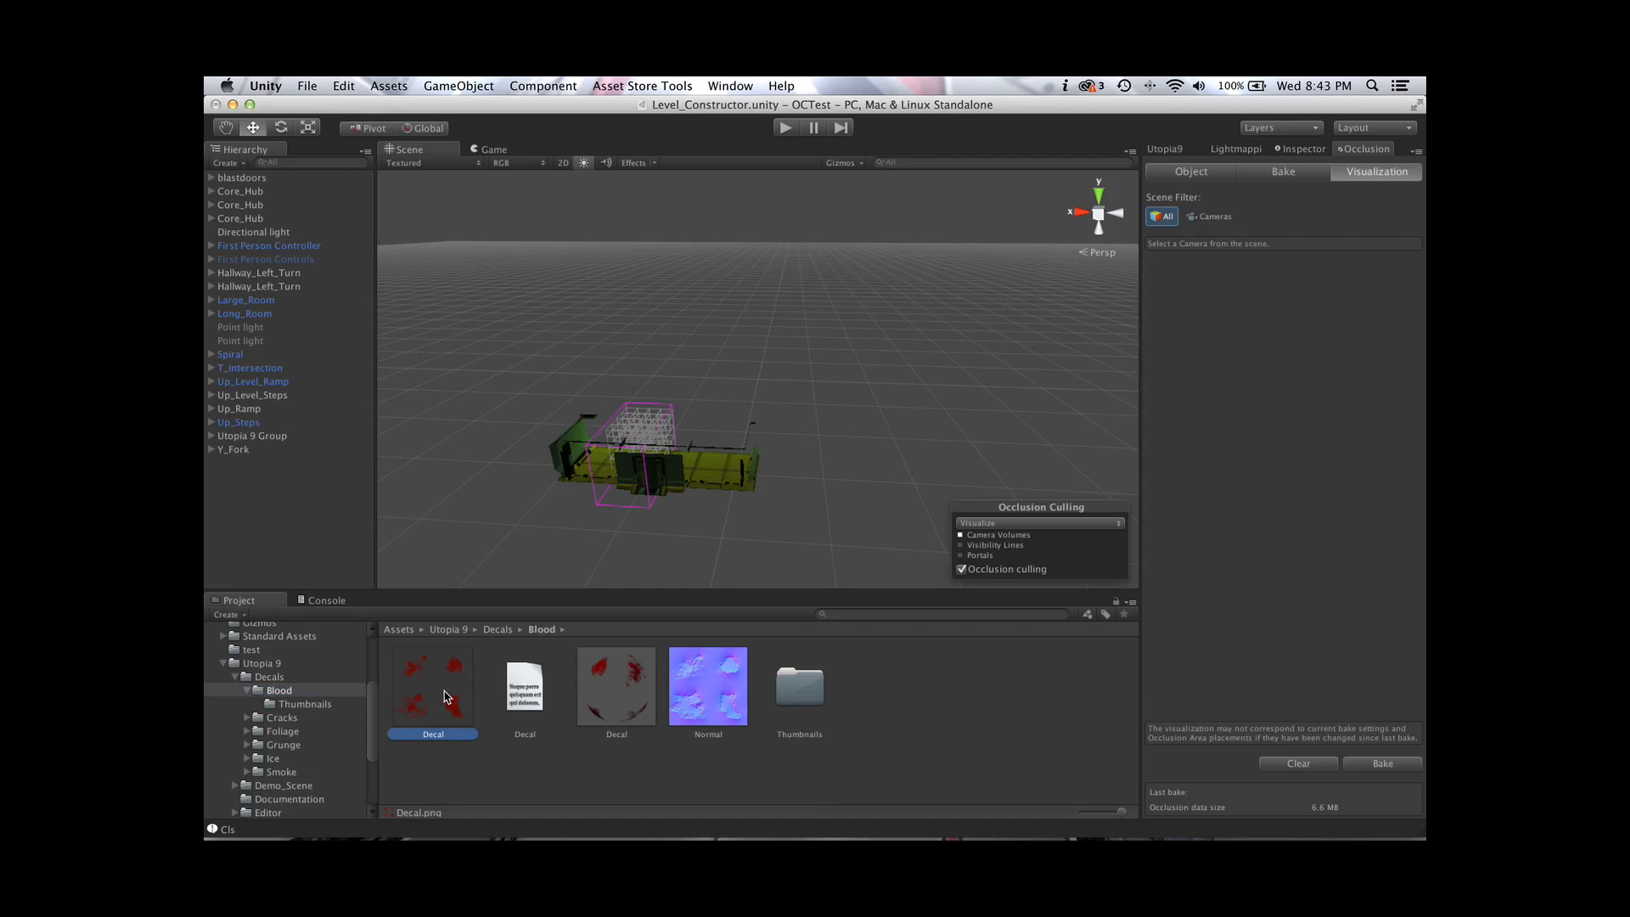
pyautogui.click(510, 702)
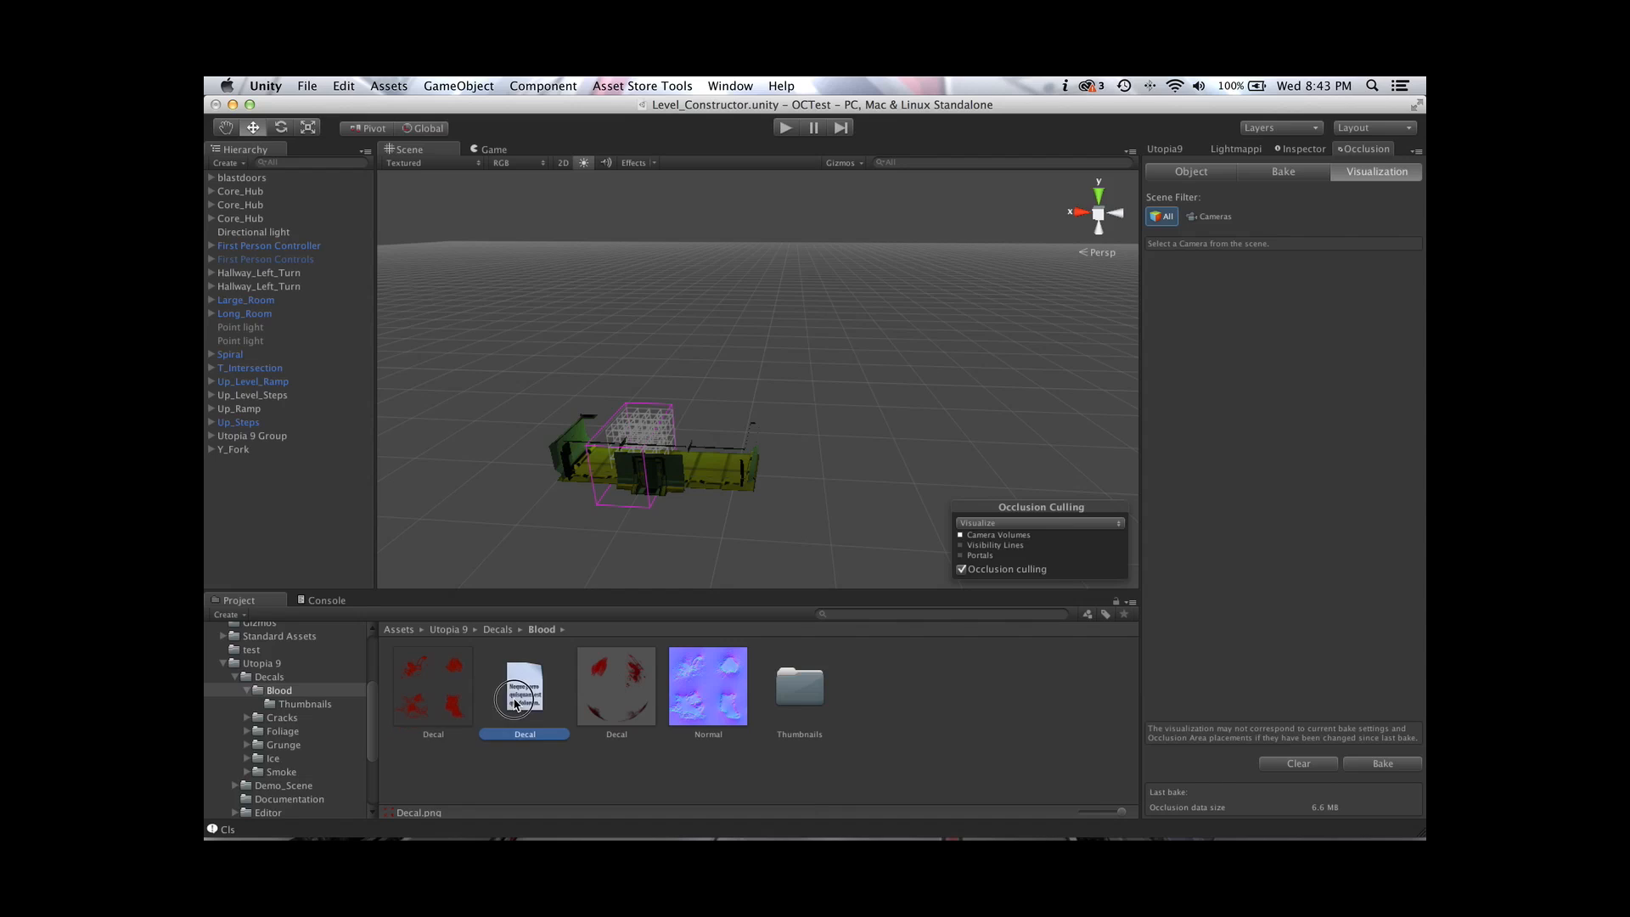
pyautogui.click(607, 702)
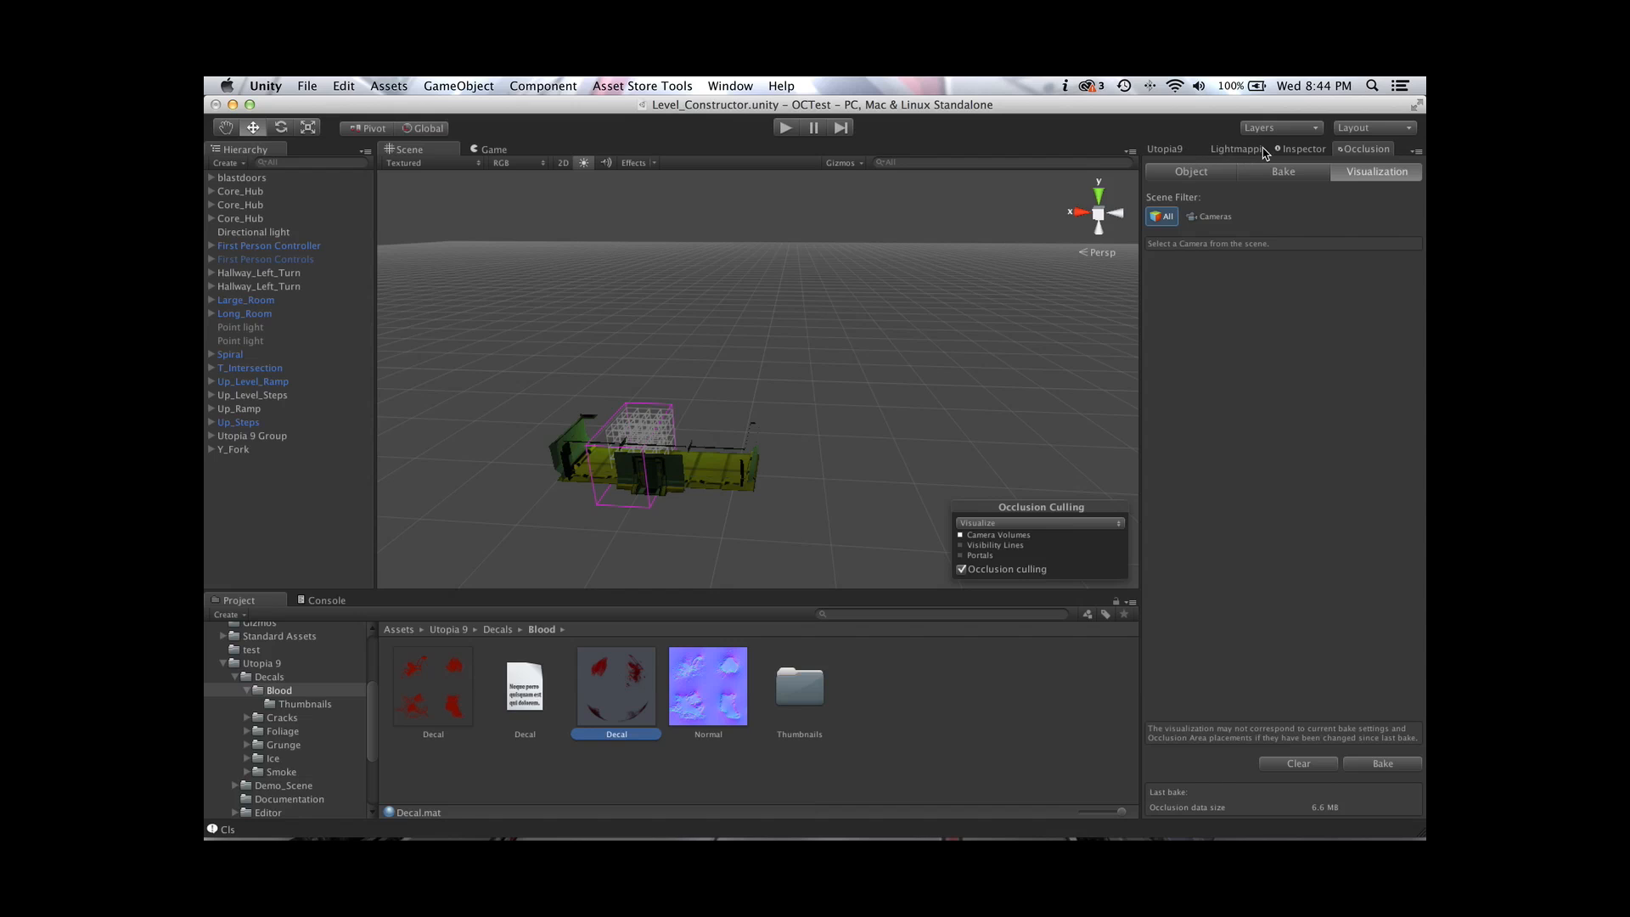
pyautogui.click(1288, 152)
pyautogui.moveTo(1274, 722); pyautogui.dragTo(1183, 741)
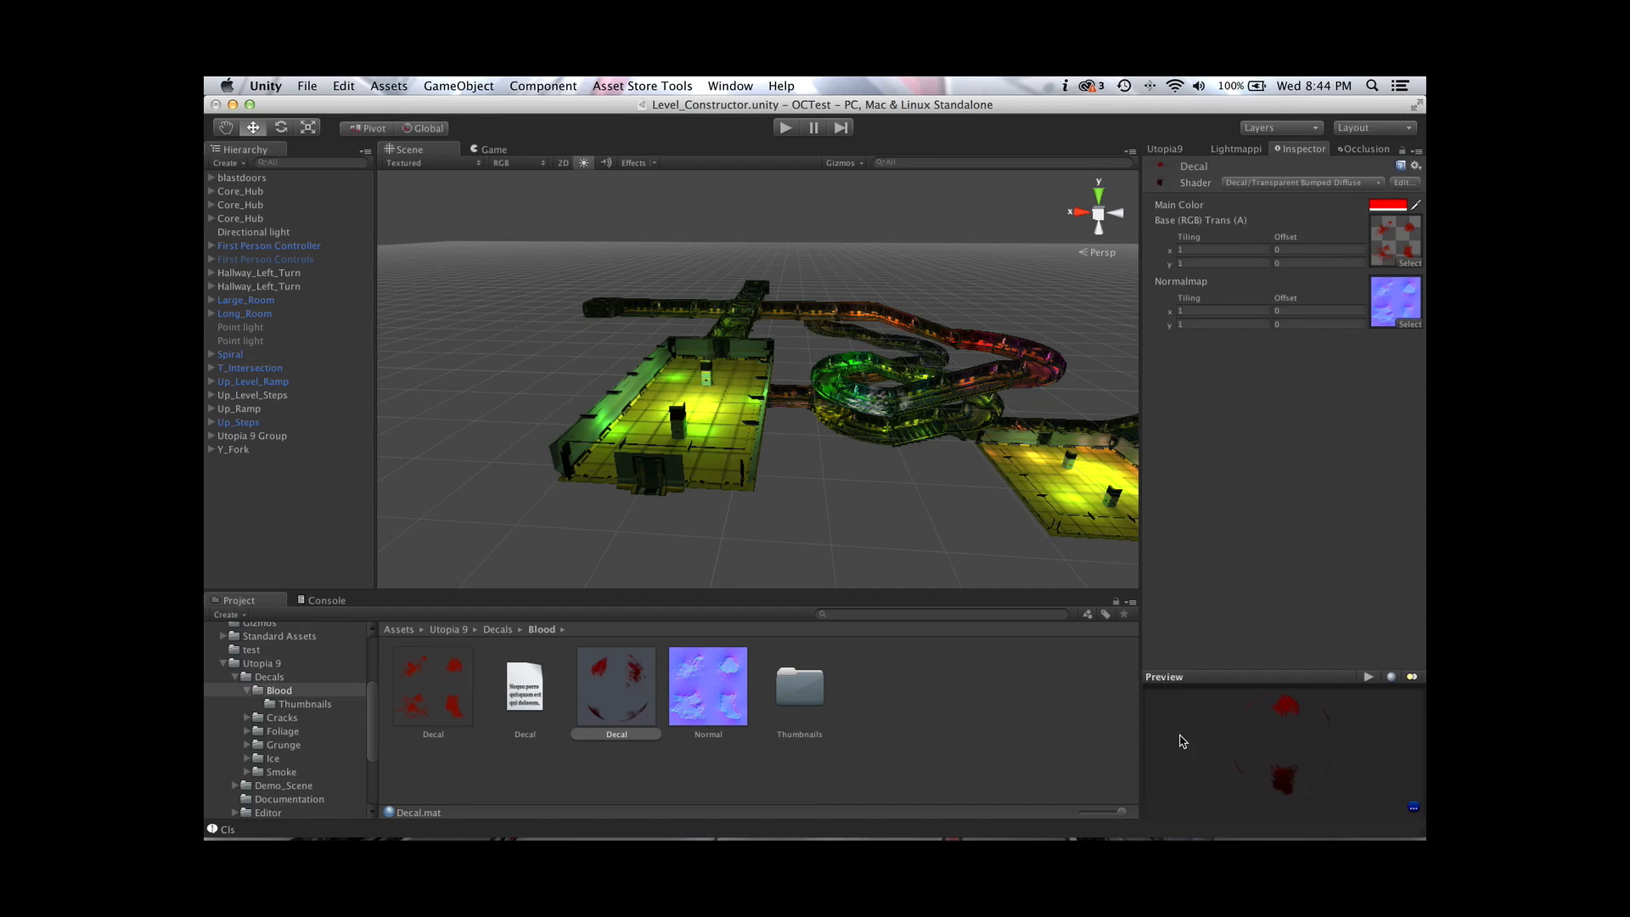
pyautogui.click(716, 692)
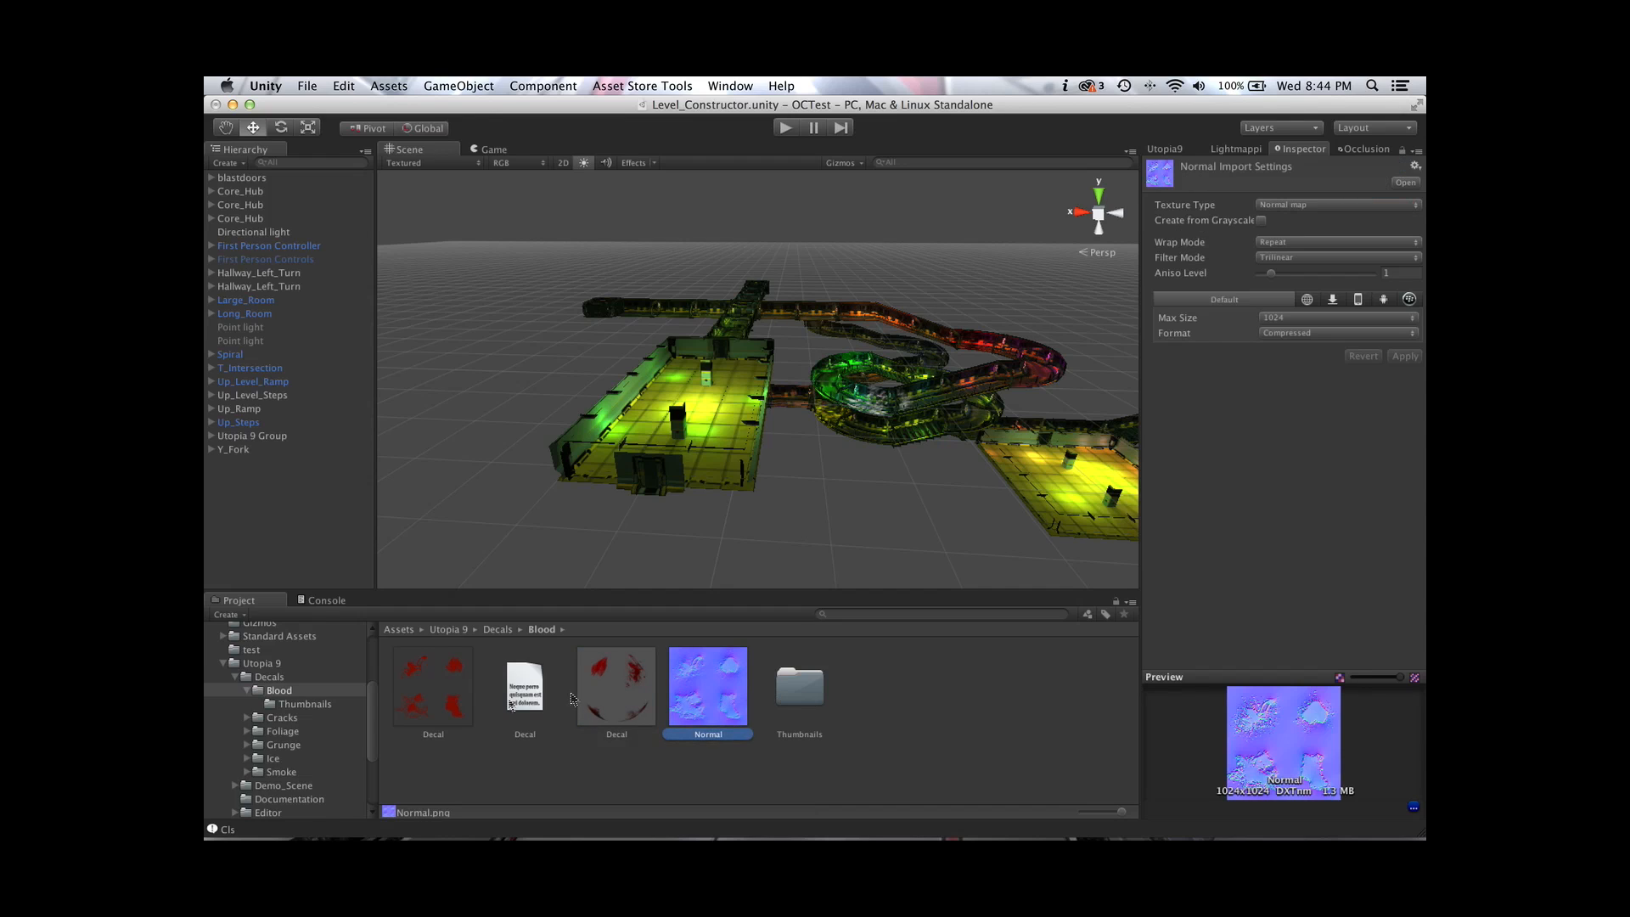
# View the Blood decal thumbnails and show the matching decal palette in the Utopia9 tool
pyautogui.click(329, 706)
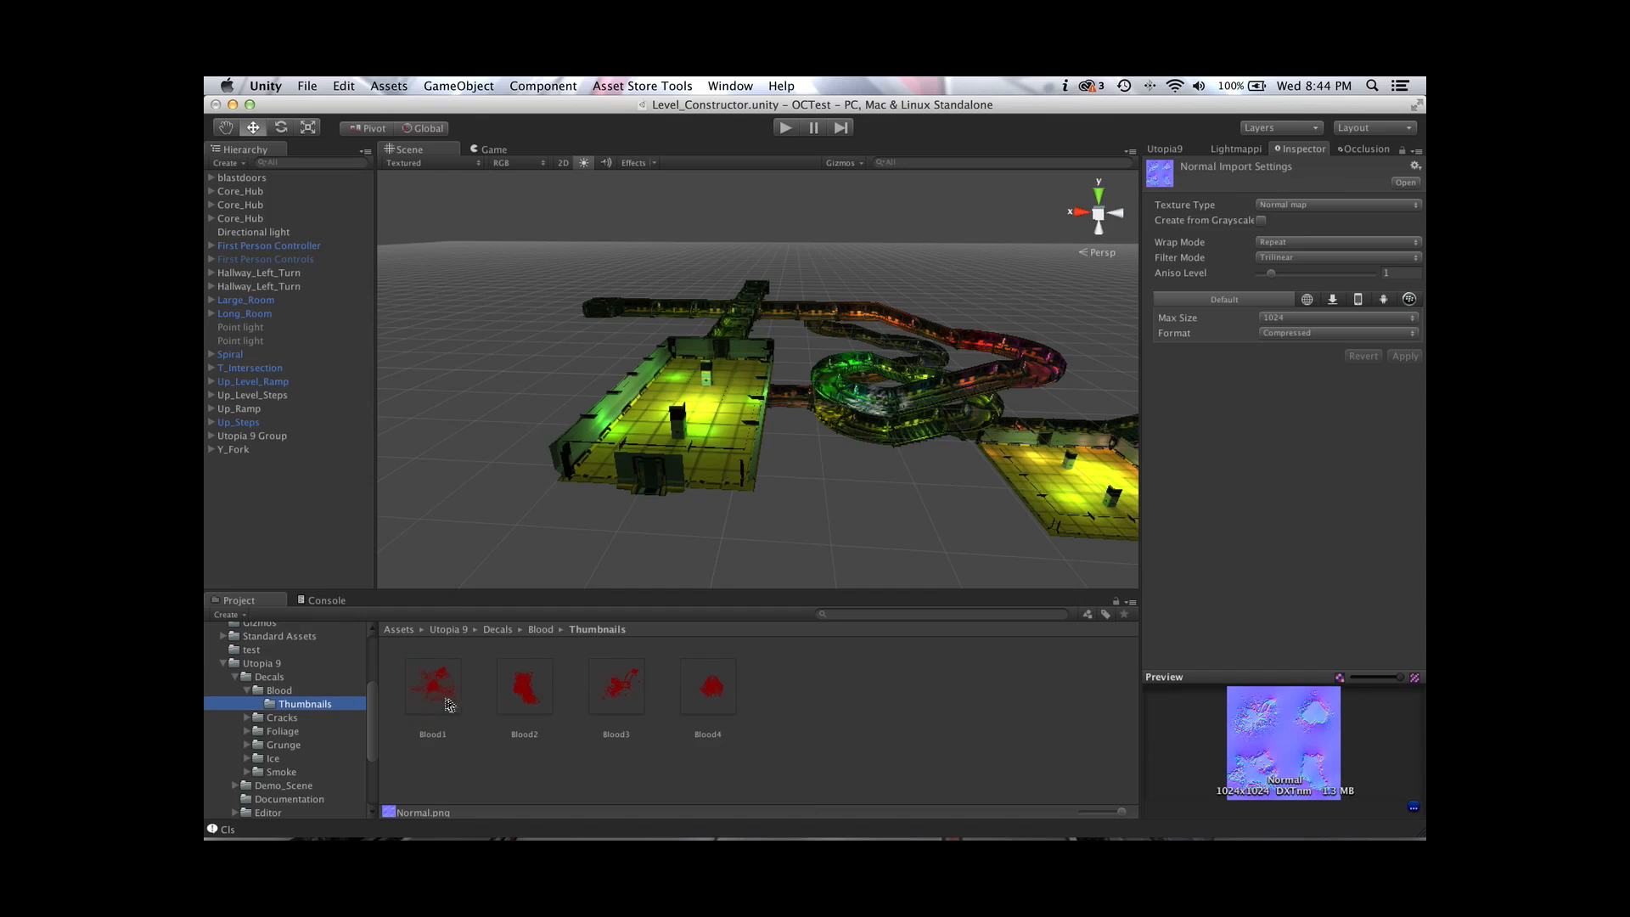
pyautogui.click(1188, 151)
pyautogui.click(1305, 172)
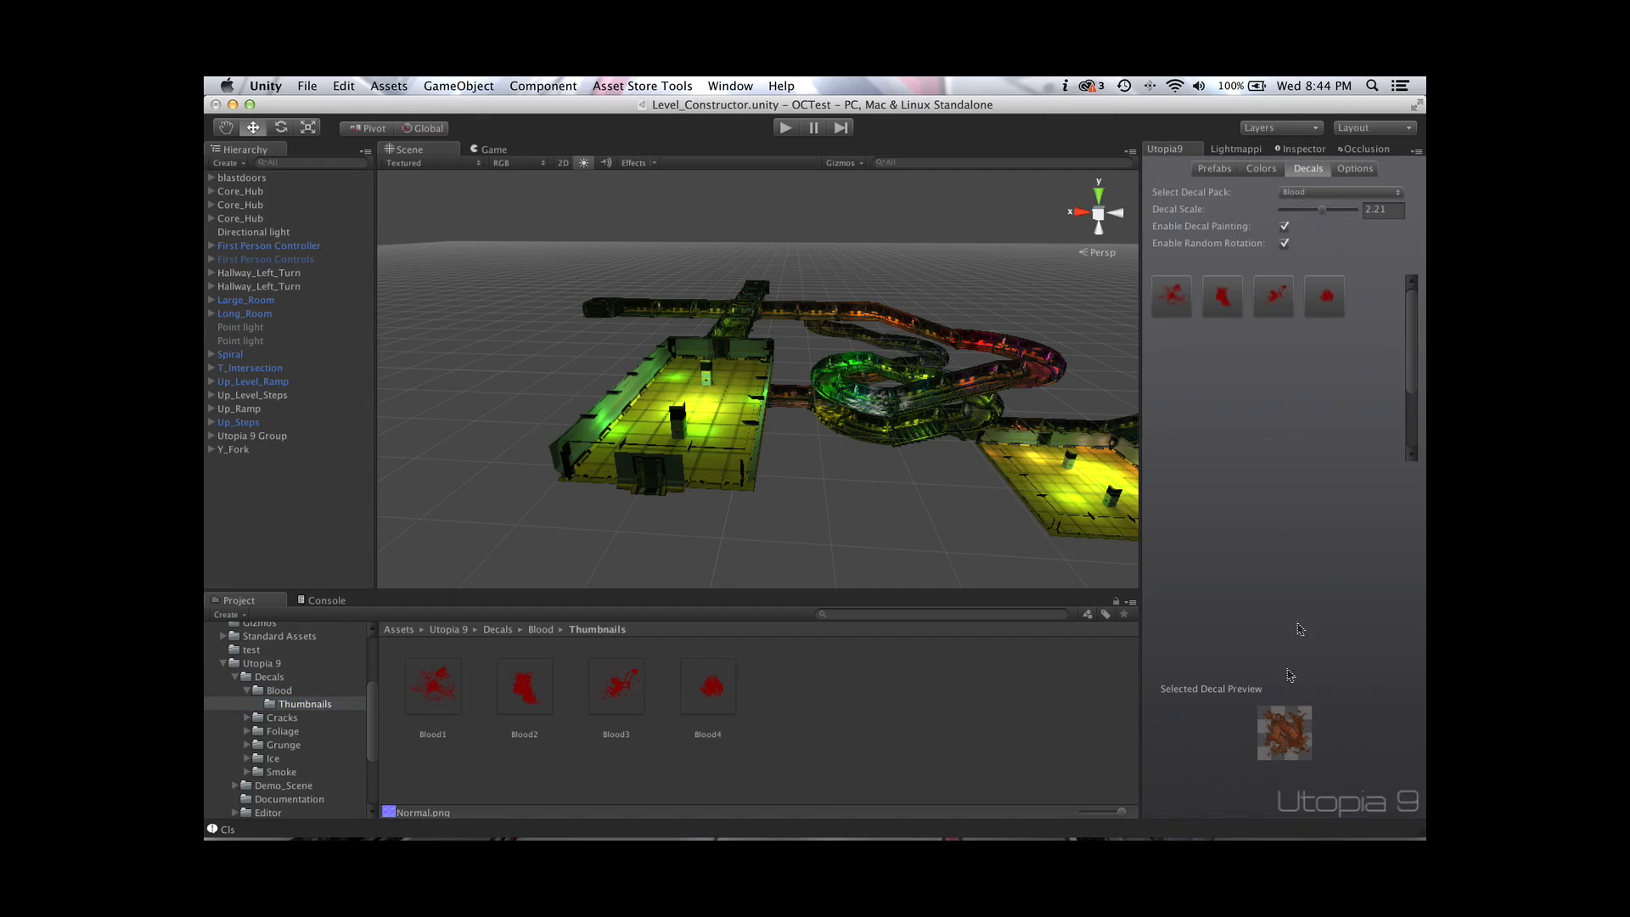
# Expand the Cracks decal folder and inspect its Decal material, rotating the preview
pyautogui.click(247, 719)
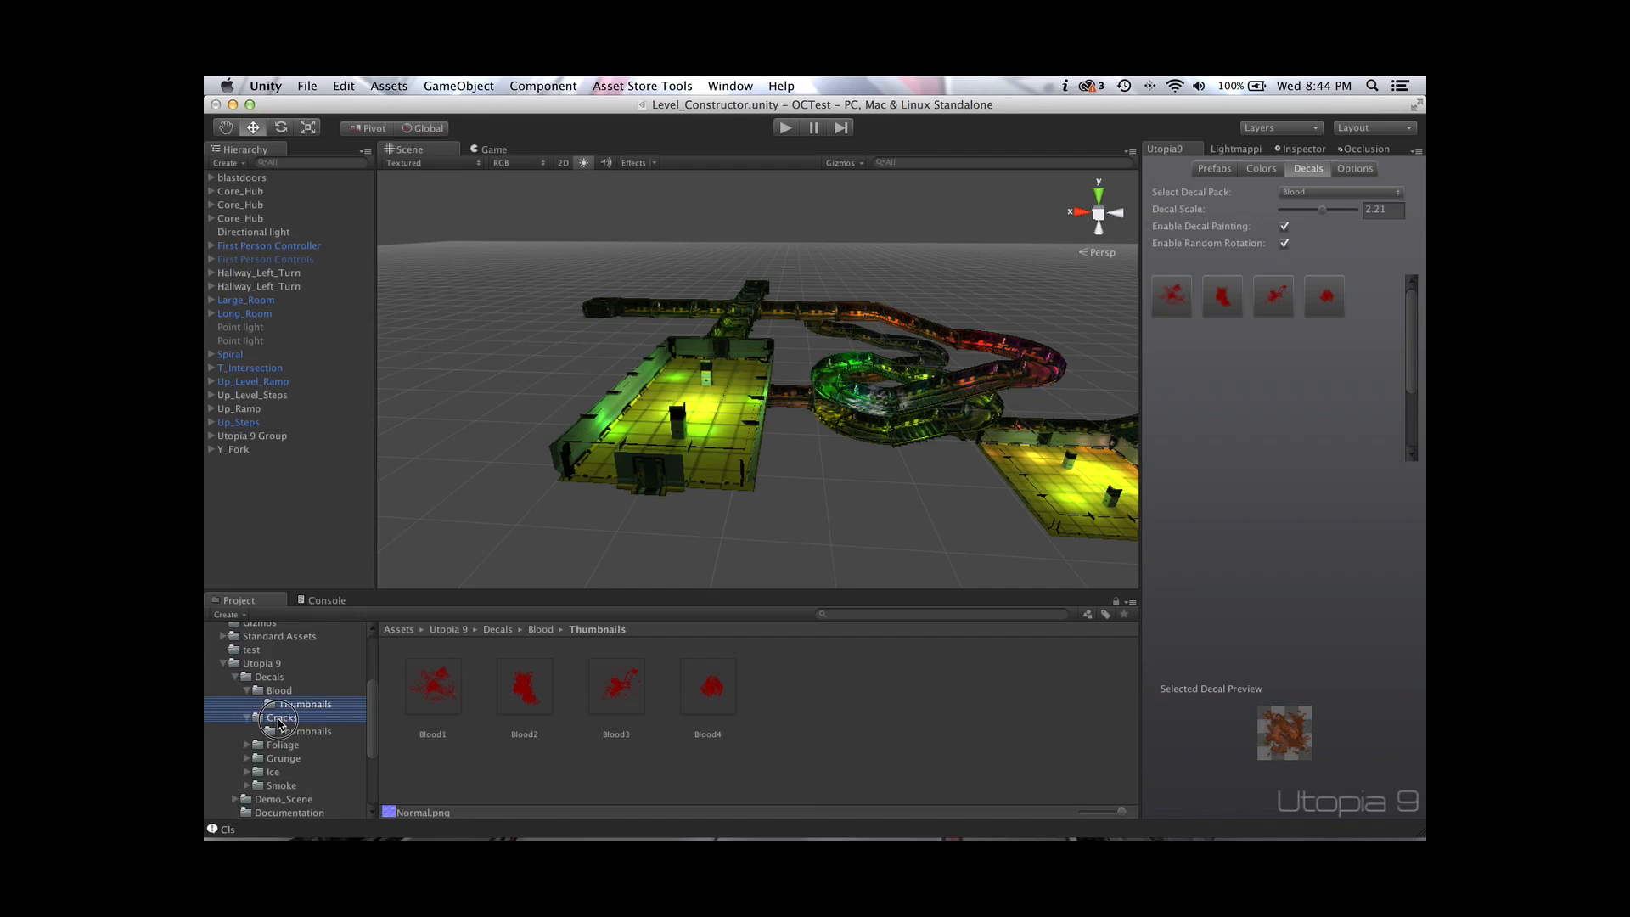
pyautogui.click(281, 718)
pyautogui.click(601, 701)
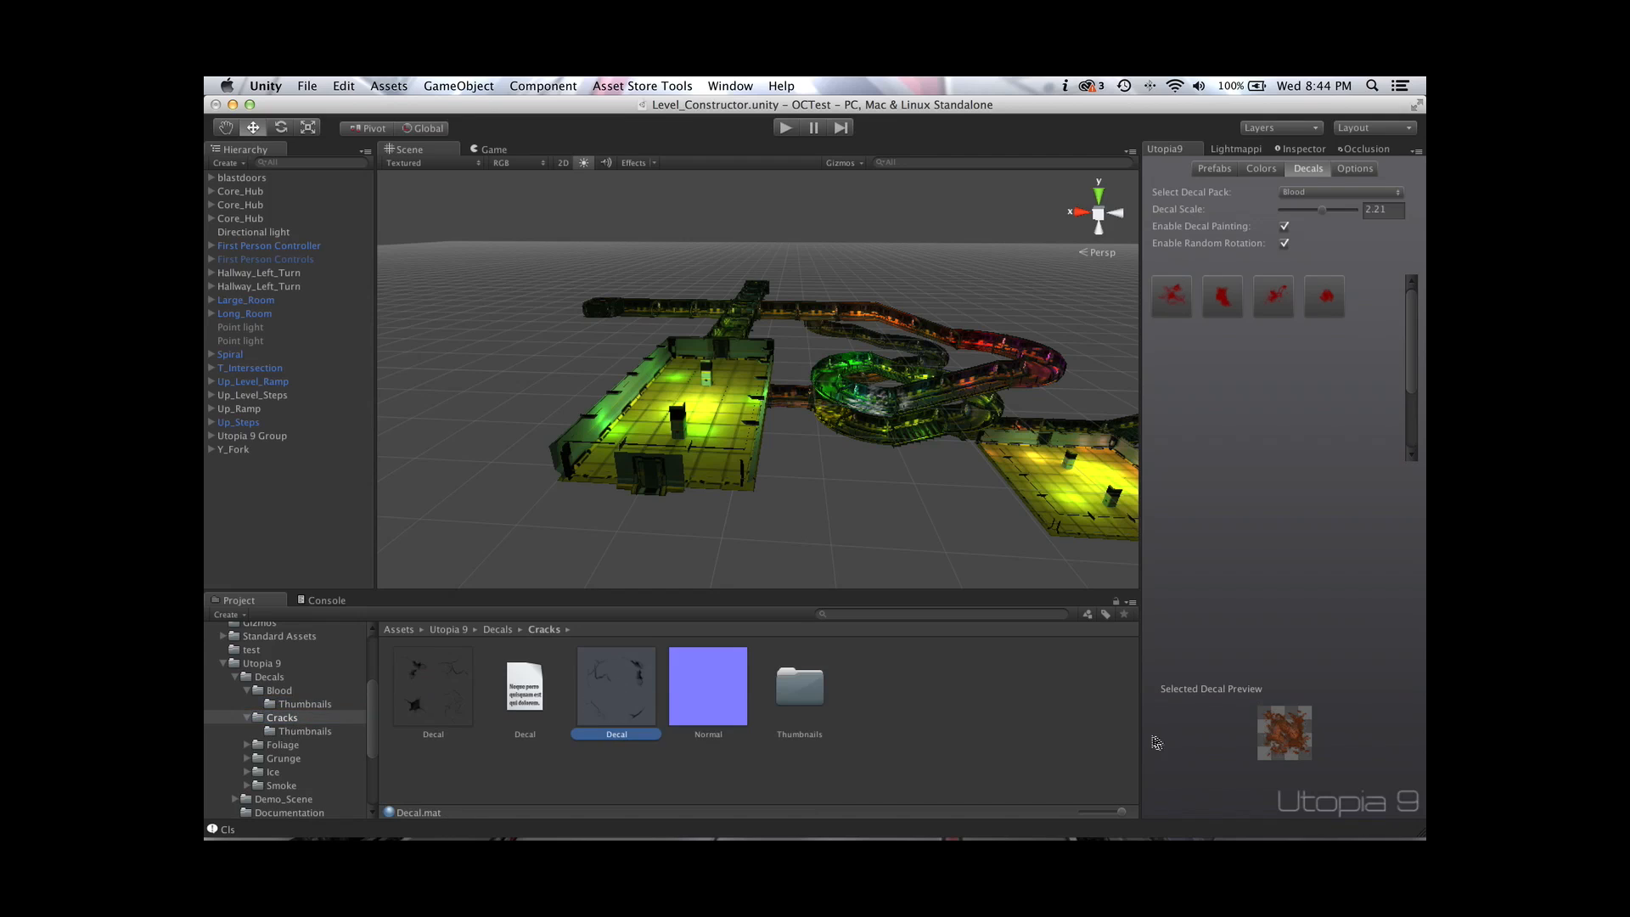
pyautogui.click(1299, 150)
pyautogui.moveTo(1288, 737); pyautogui.dragTo(1392, 751)
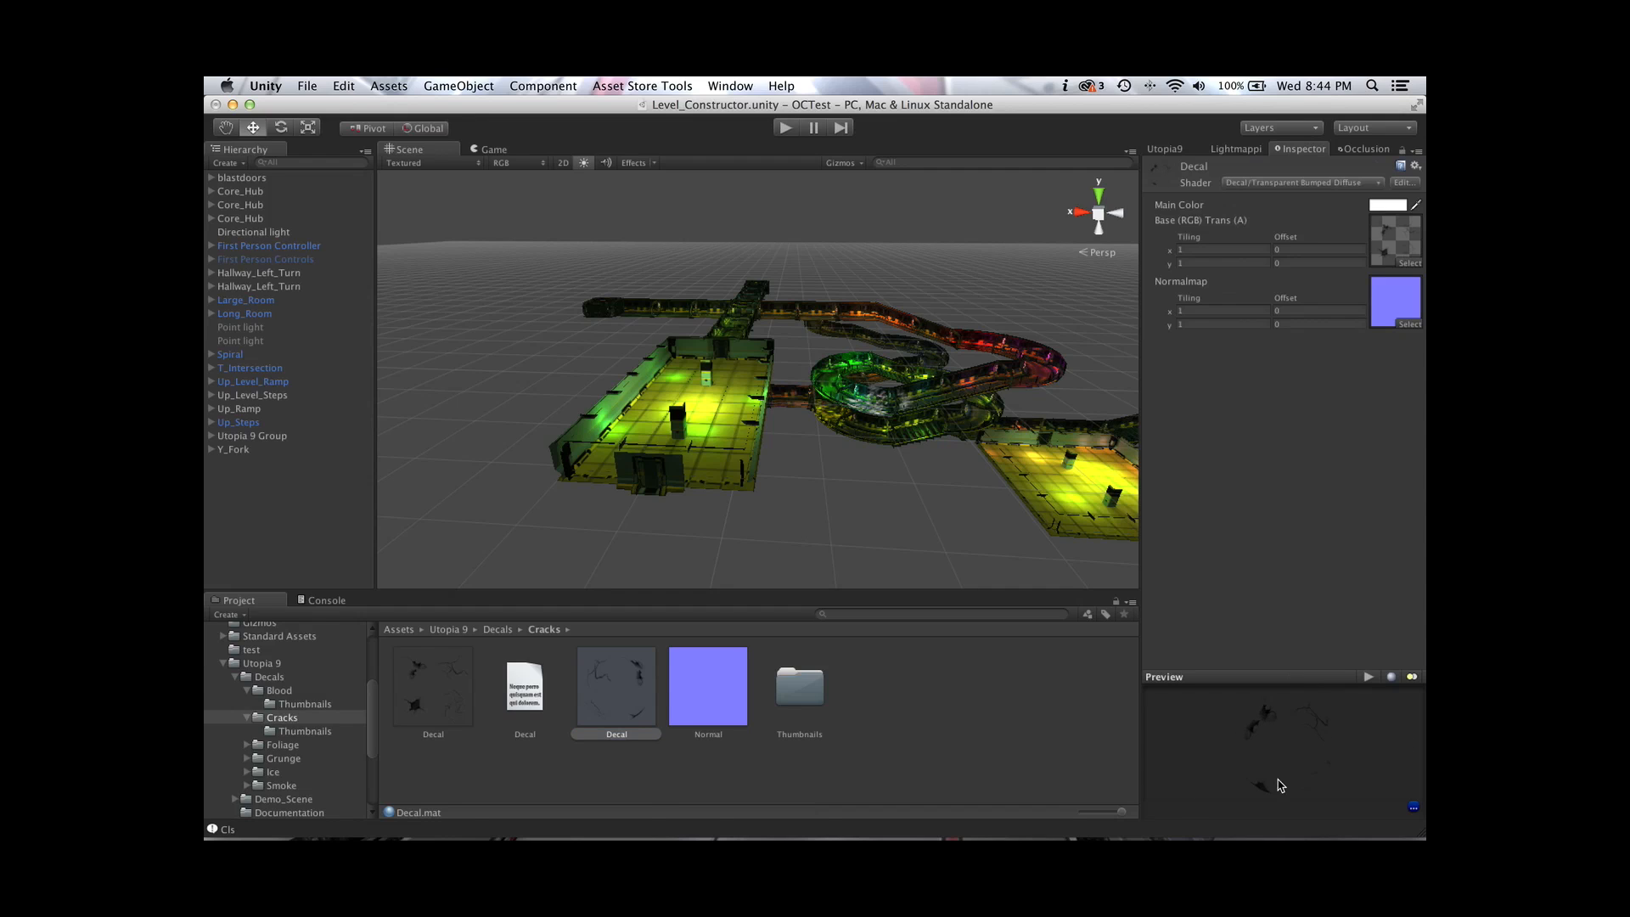
# Expand the Foliage decal folder and inspect its Decal material from another preview angle
pyautogui.click(247, 746)
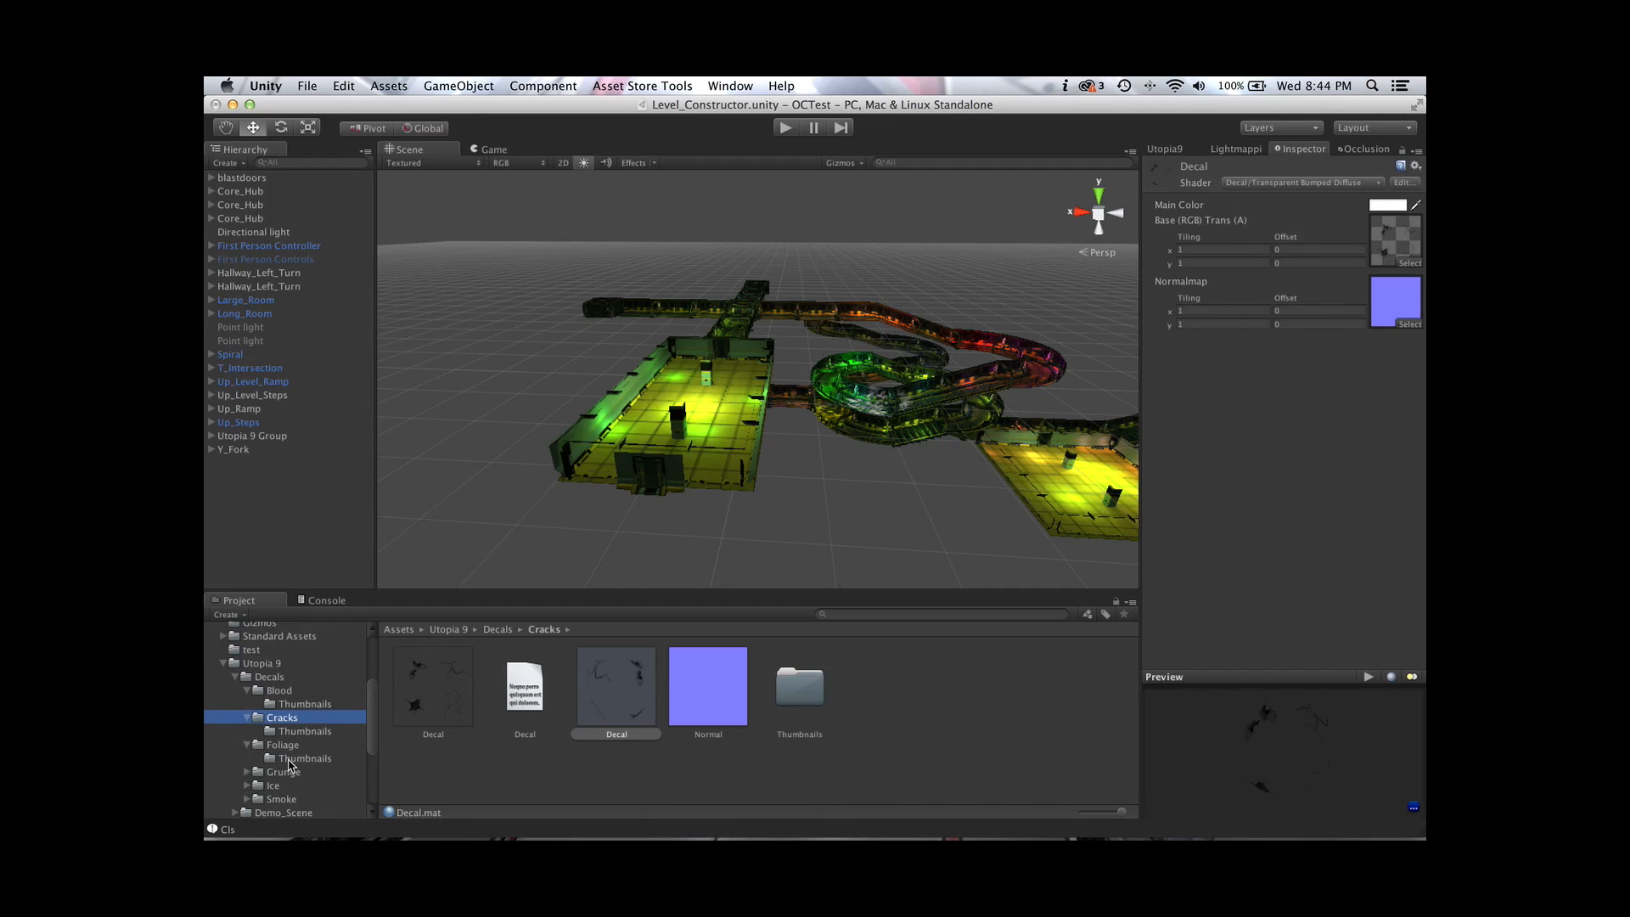
pyautogui.click(285, 745)
pyautogui.click(633, 706)
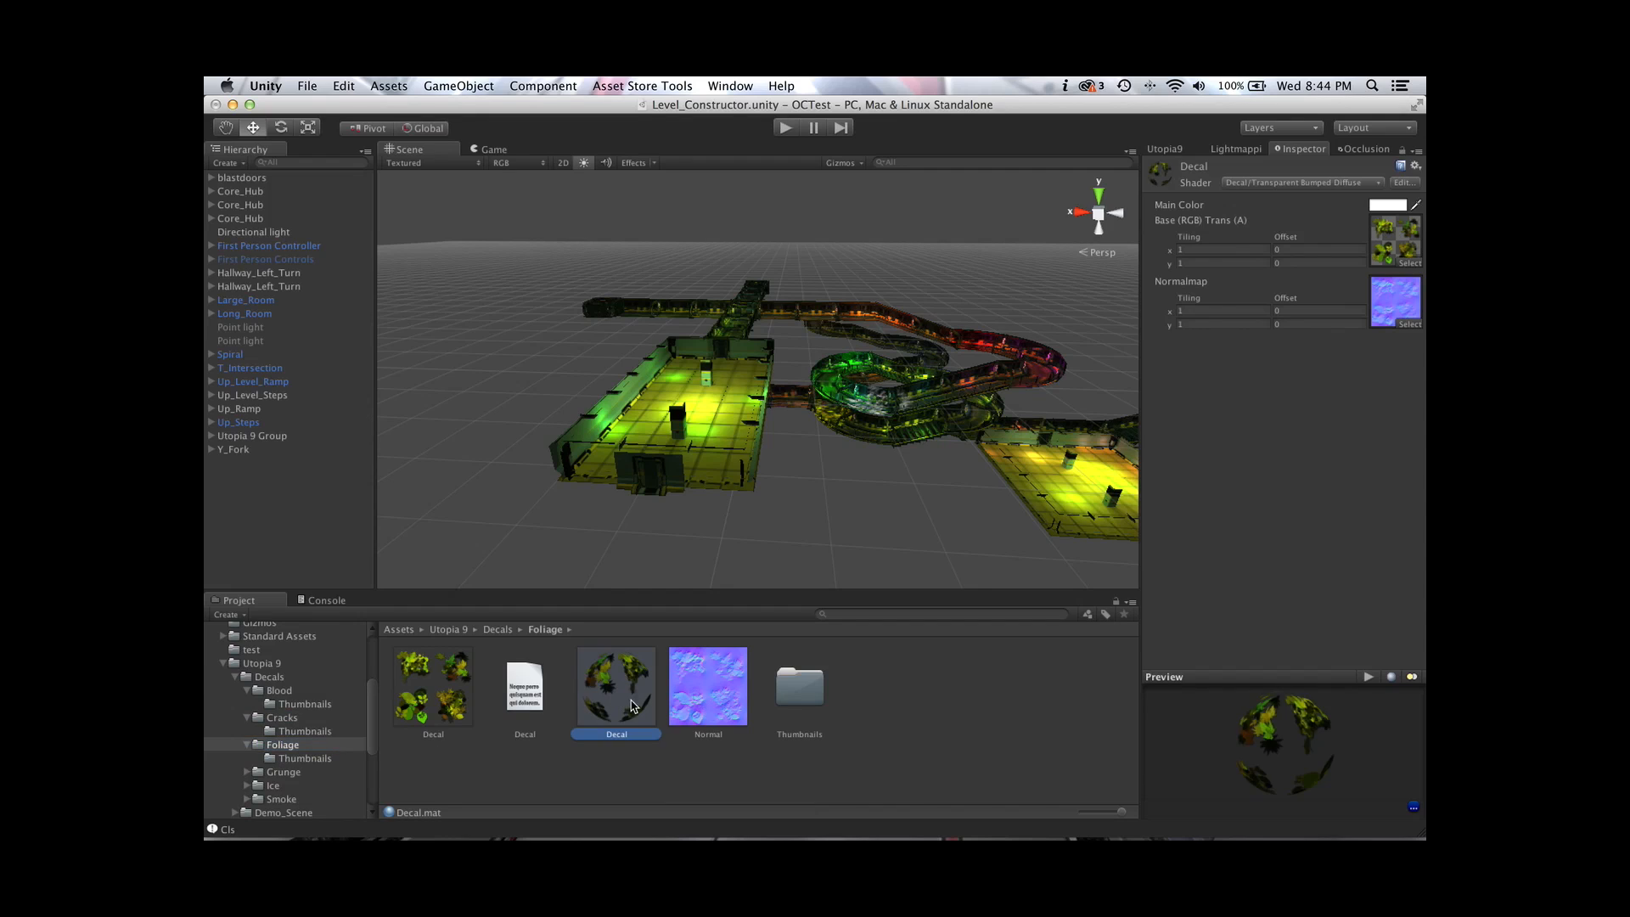
pyautogui.moveTo(1290, 752); pyautogui.dragTo(1258, 696)
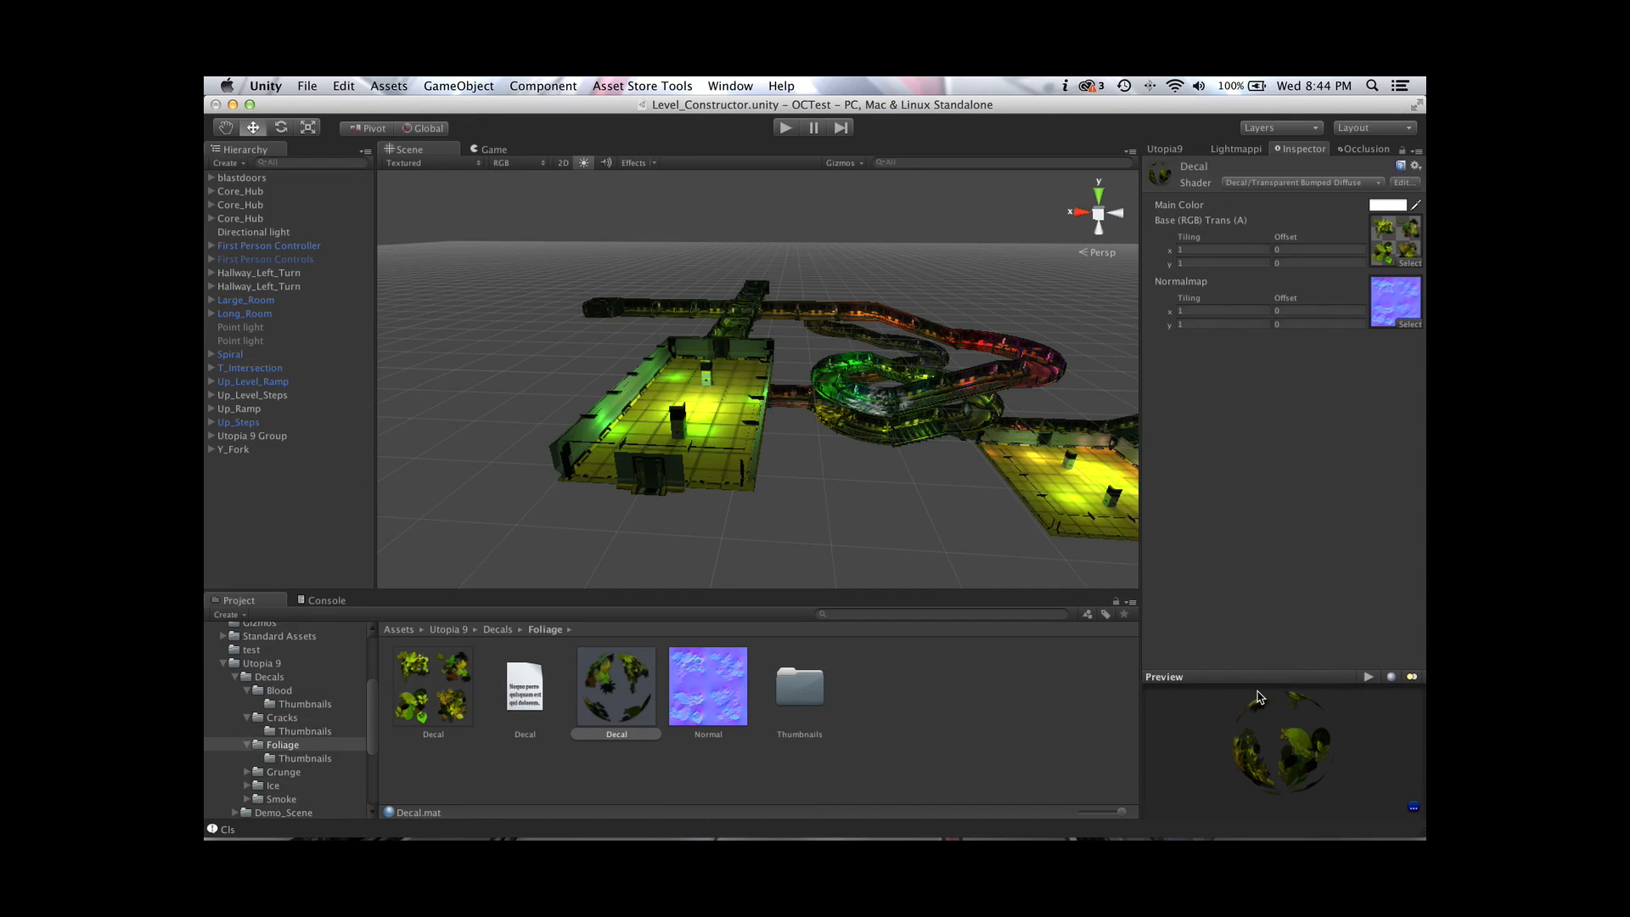
# Expand the Grunge decal folder and inspect its Decal material, rotating the preview sphere
pyautogui.click(248, 773)
pyautogui.click(295, 775)
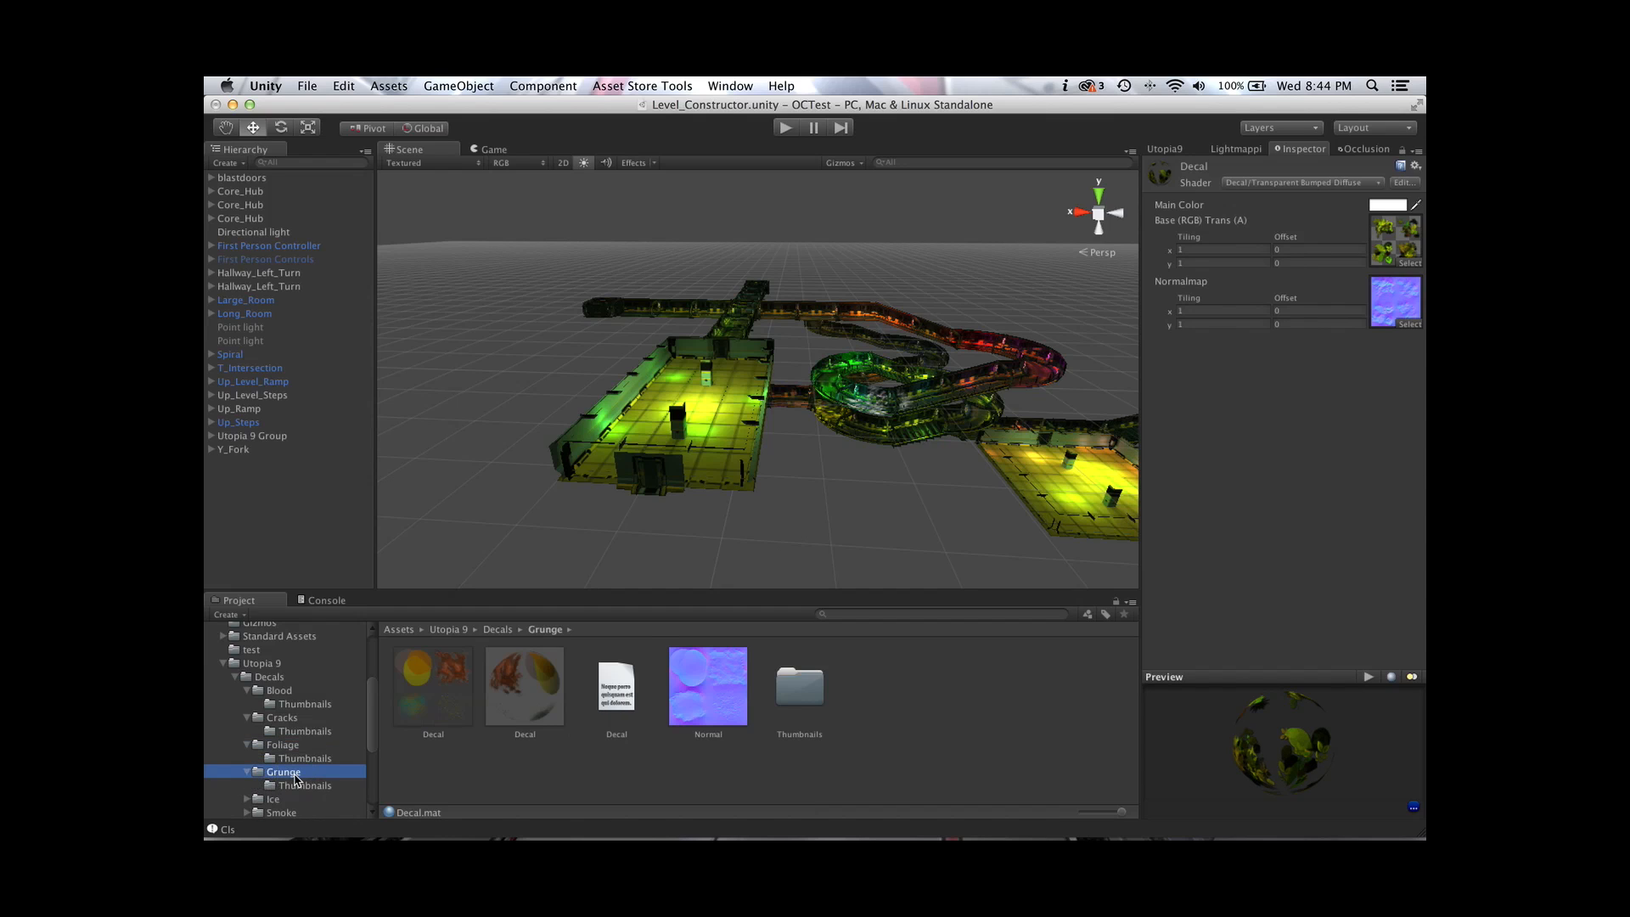
pyautogui.click(552, 692)
pyautogui.moveTo(1311, 754); pyautogui.dragTo(1180, 669)
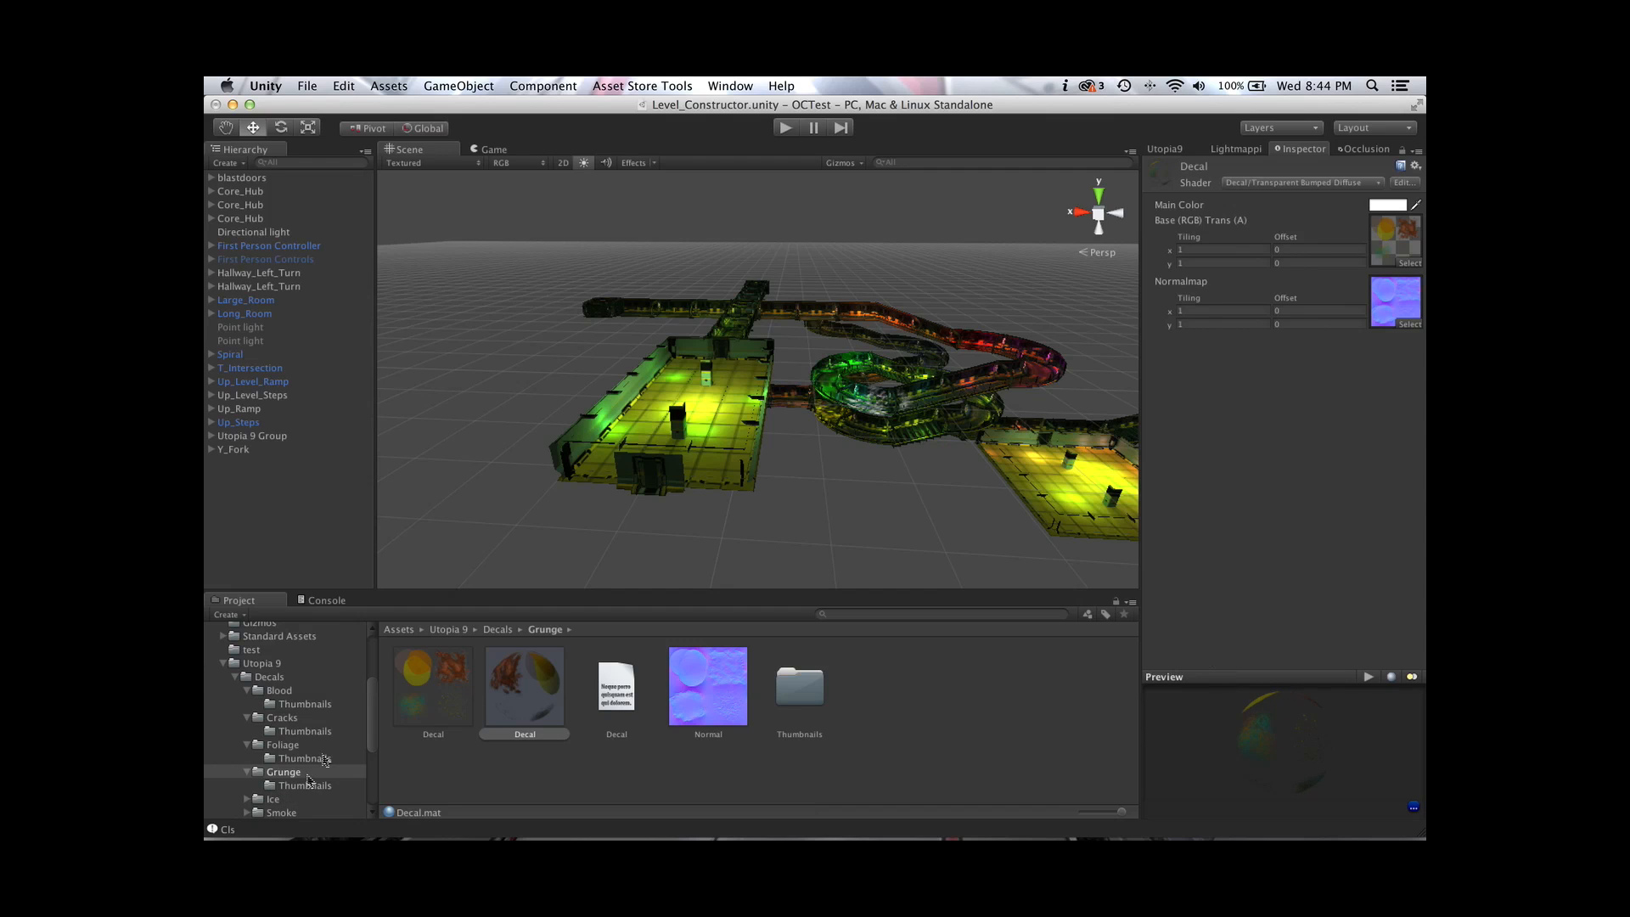
# Open the Ice decal folder and inspect its Decal material, rotating the preview
pyautogui.moveTo(371, 739); pyautogui.dragTo(372, 750)
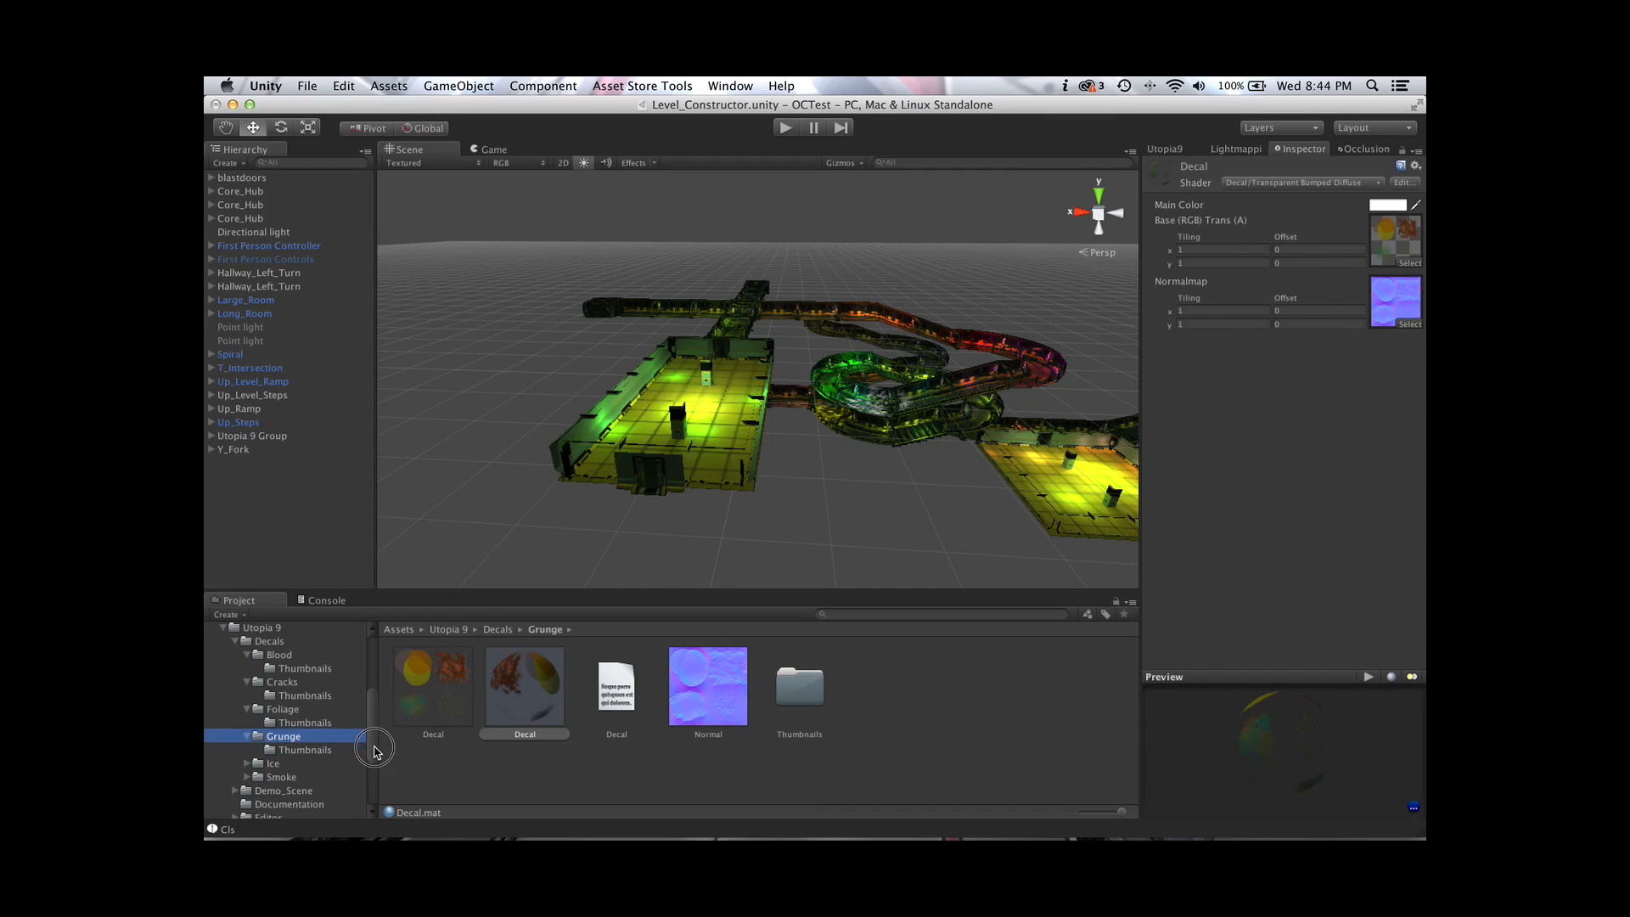
pyautogui.click(278, 765)
pyautogui.click(661, 701)
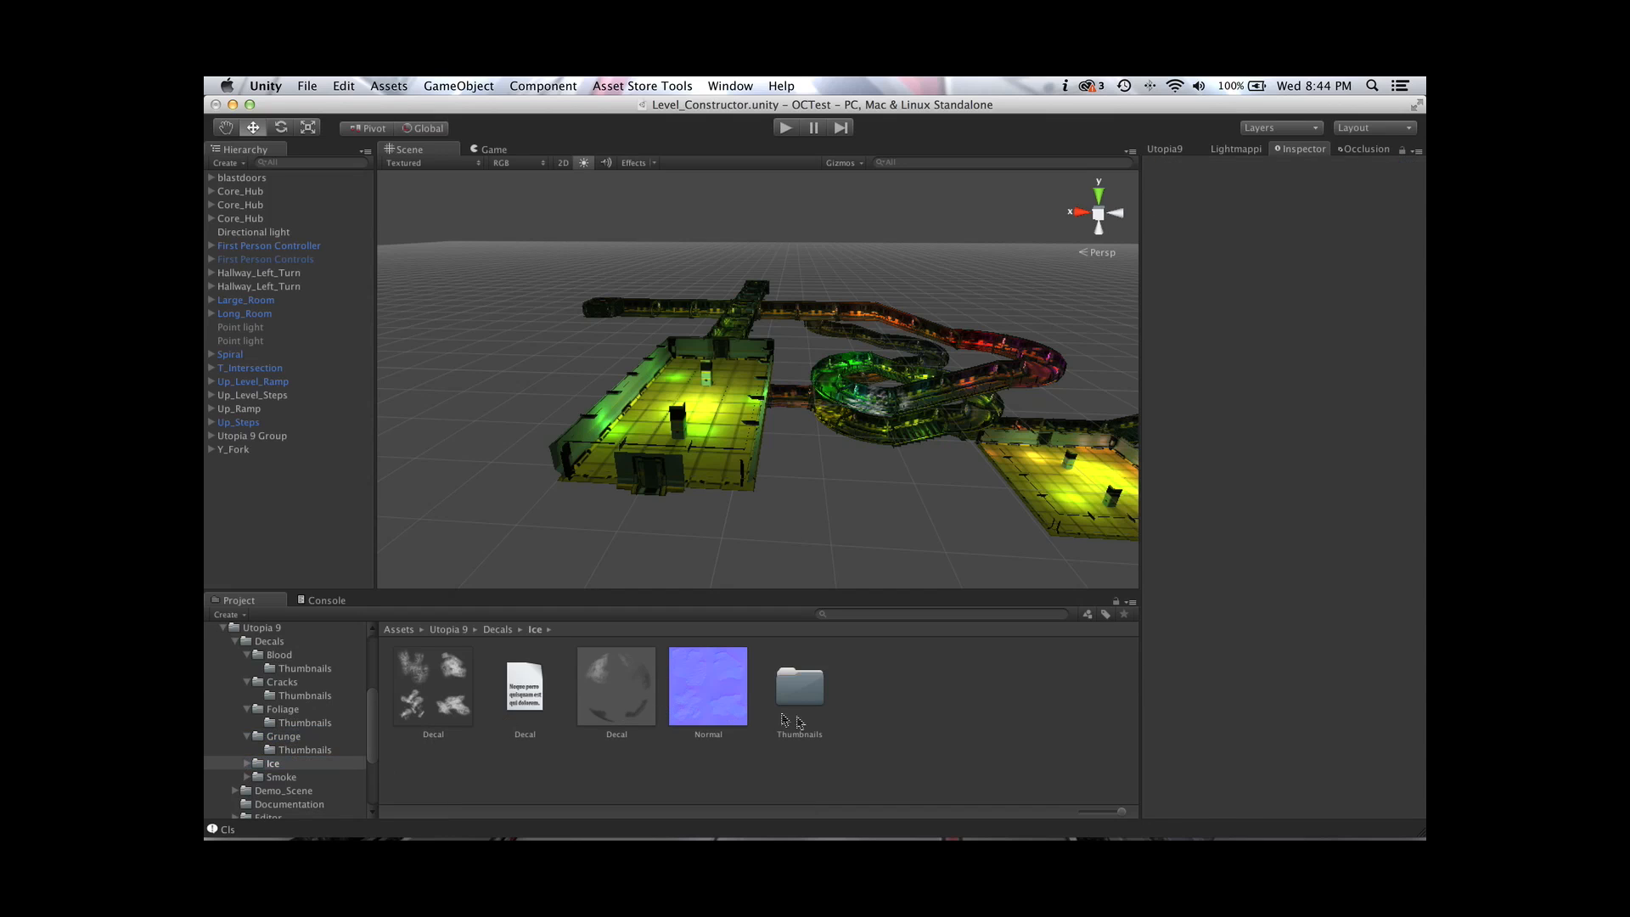
pyautogui.click(647, 715)
pyautogui.moveTo(1287, 744); pyautogui.dragTo(1318, 714)
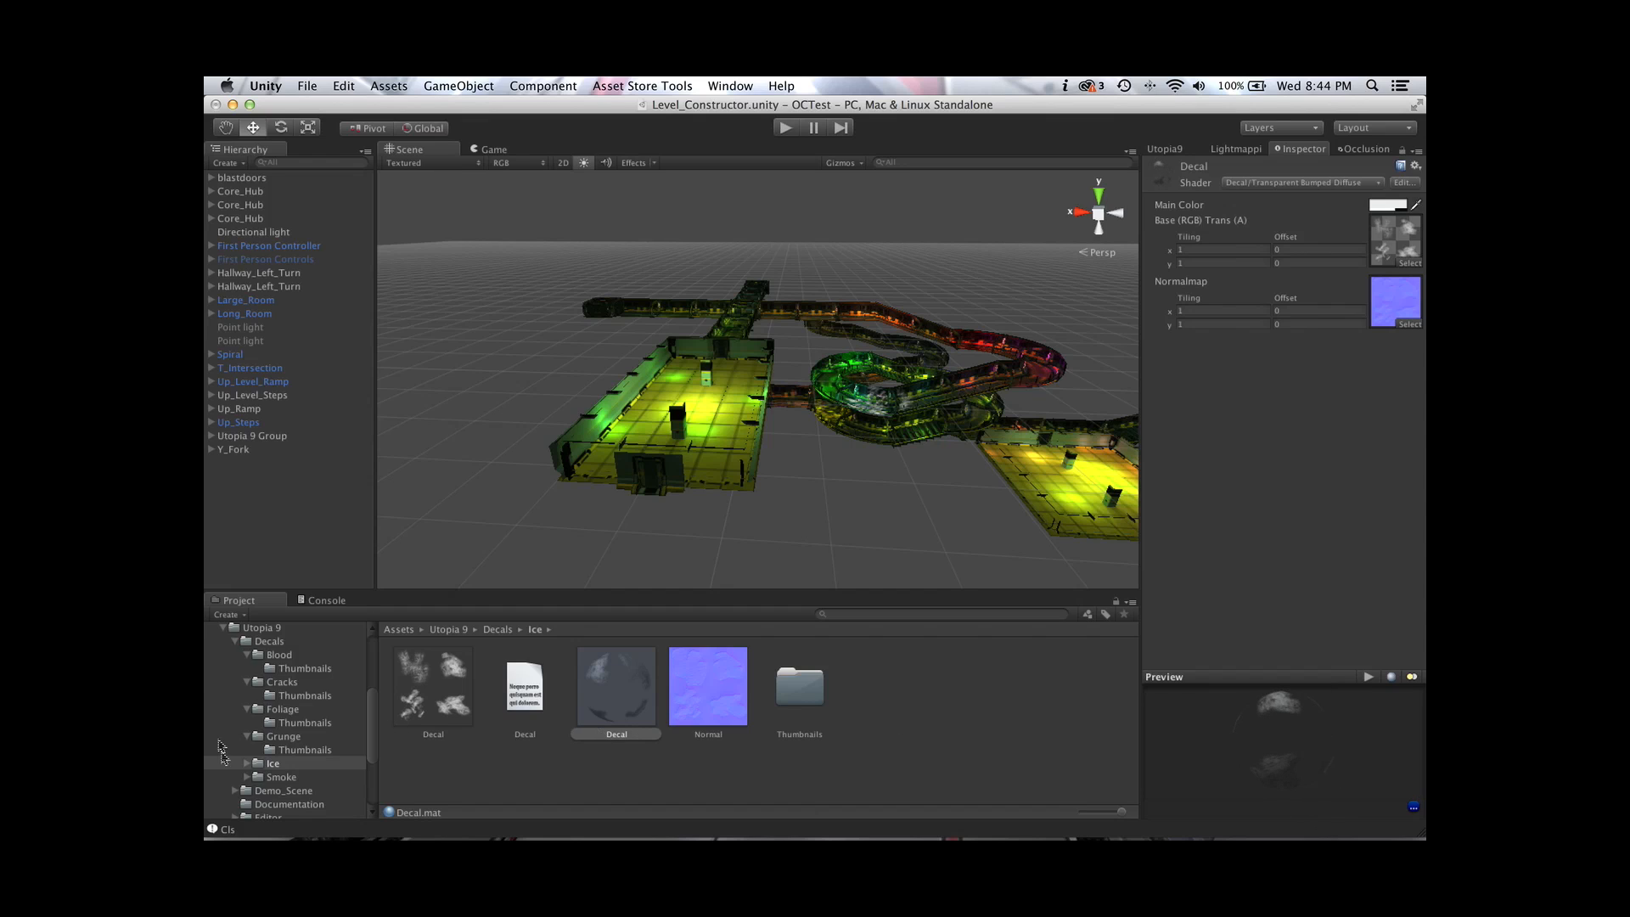
# Expand the Smoke decal folder and inspect its Decal material, rotating the preview
pyautogui.click(247, 778)
pyautogui.click(282, 777)
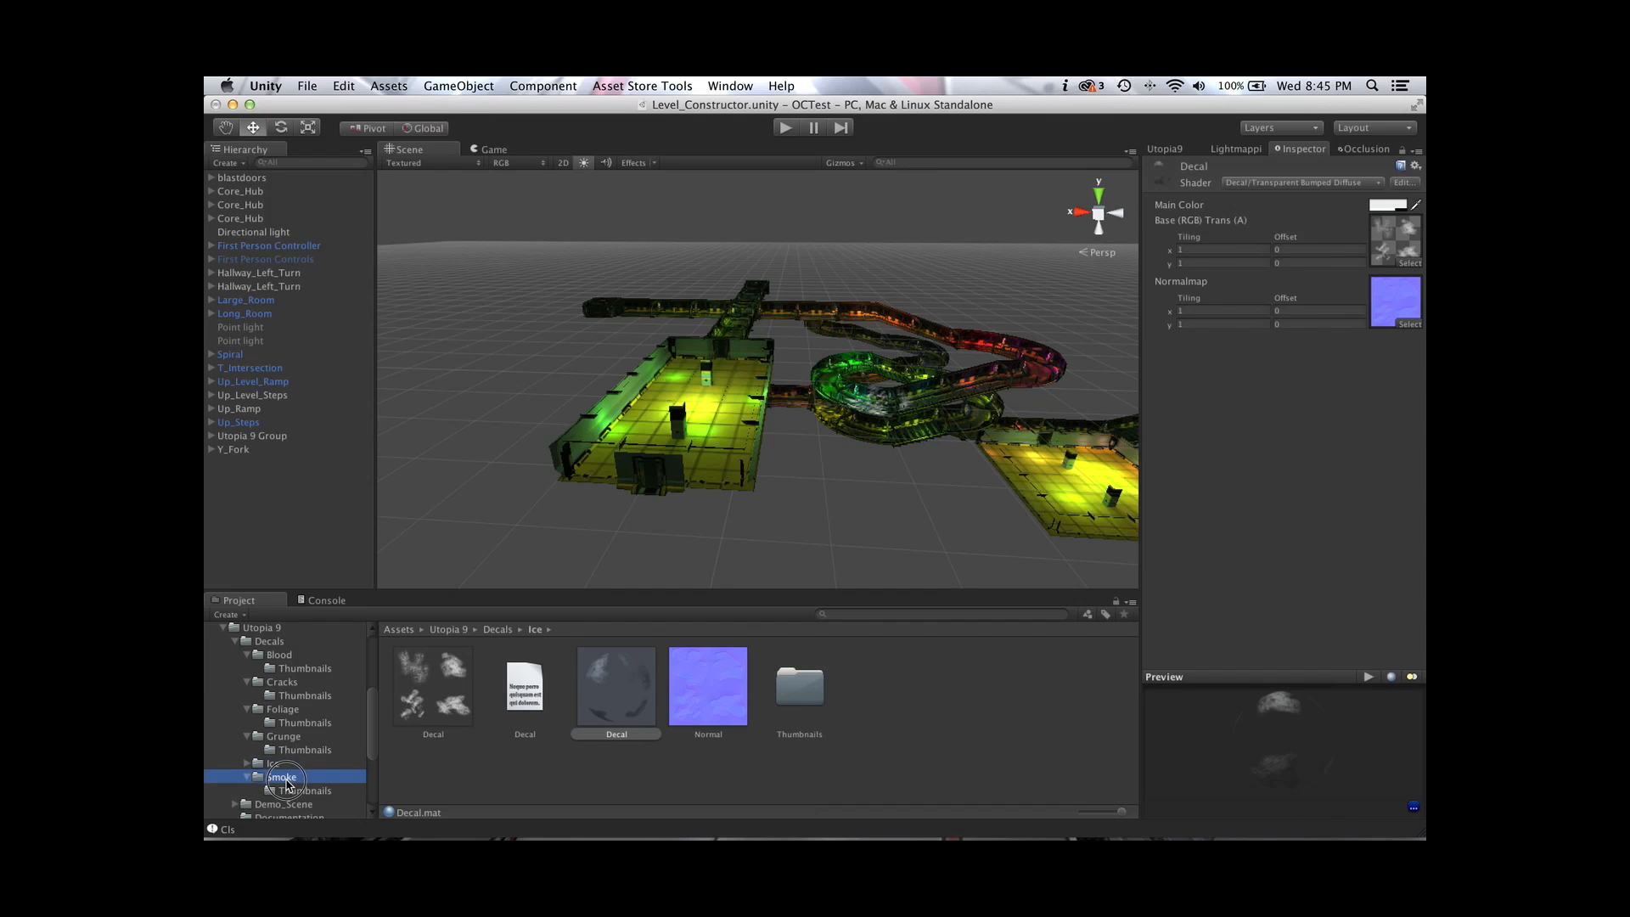
pyautogui.click(622, 704)
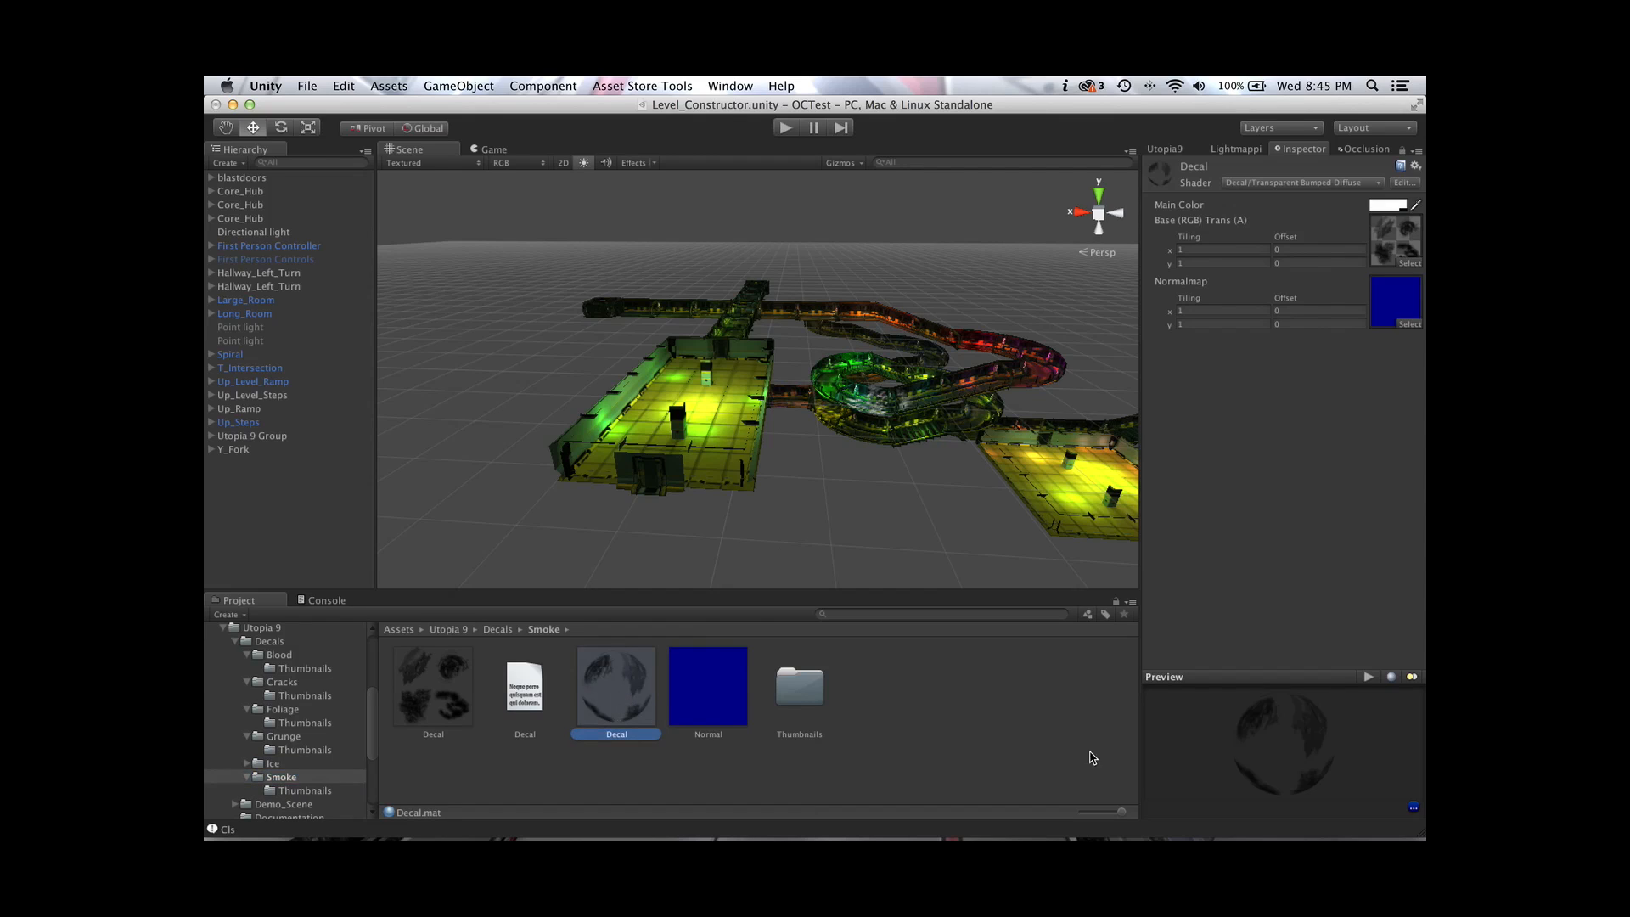
pyautogui.moveTo(1292, 764); pyautogui.dragTo(1274, 705)
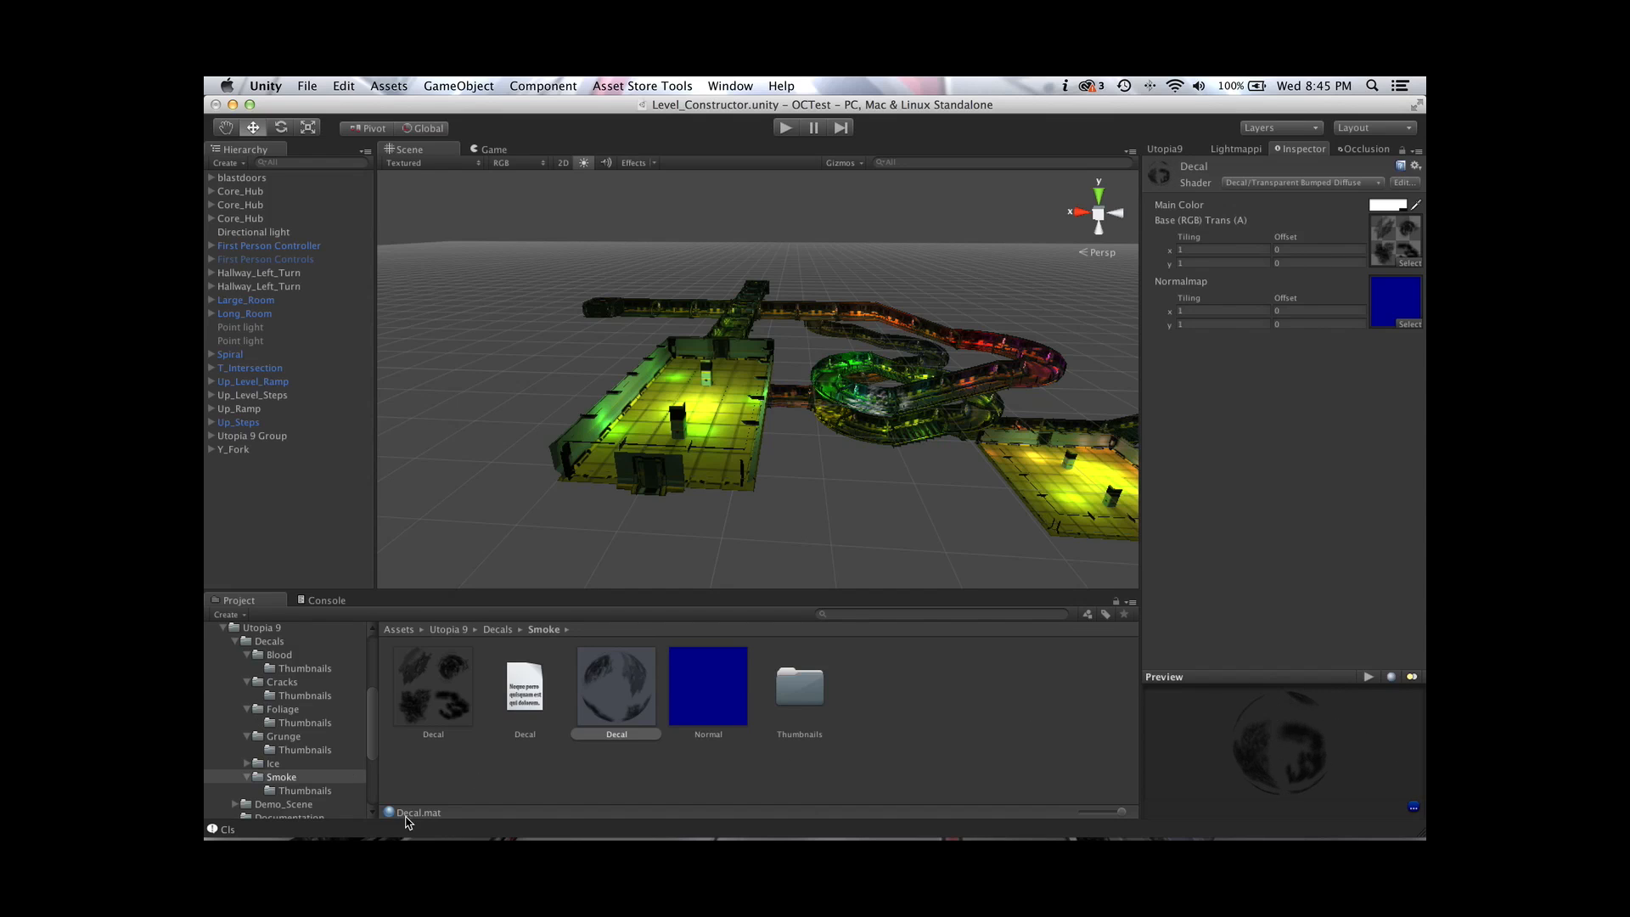
# Collapse the Decals folder and look at the Level_Constructor scene and ReadMe file in Demo_Scene
pyautogui.click(235, 642)
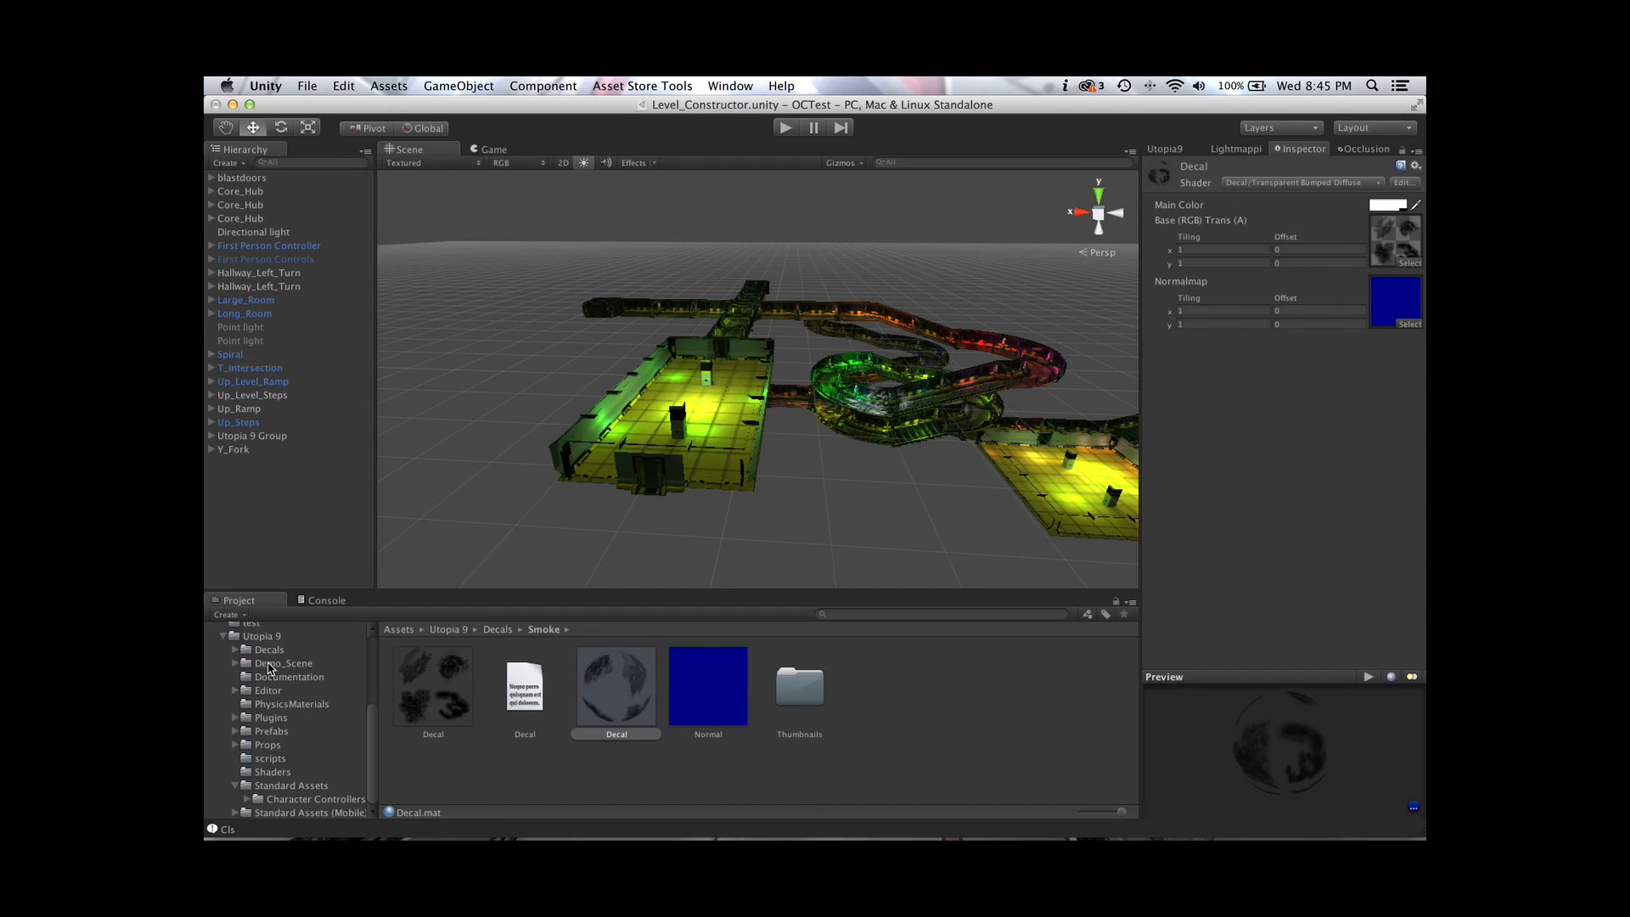
pyautogui.click(268, 664)
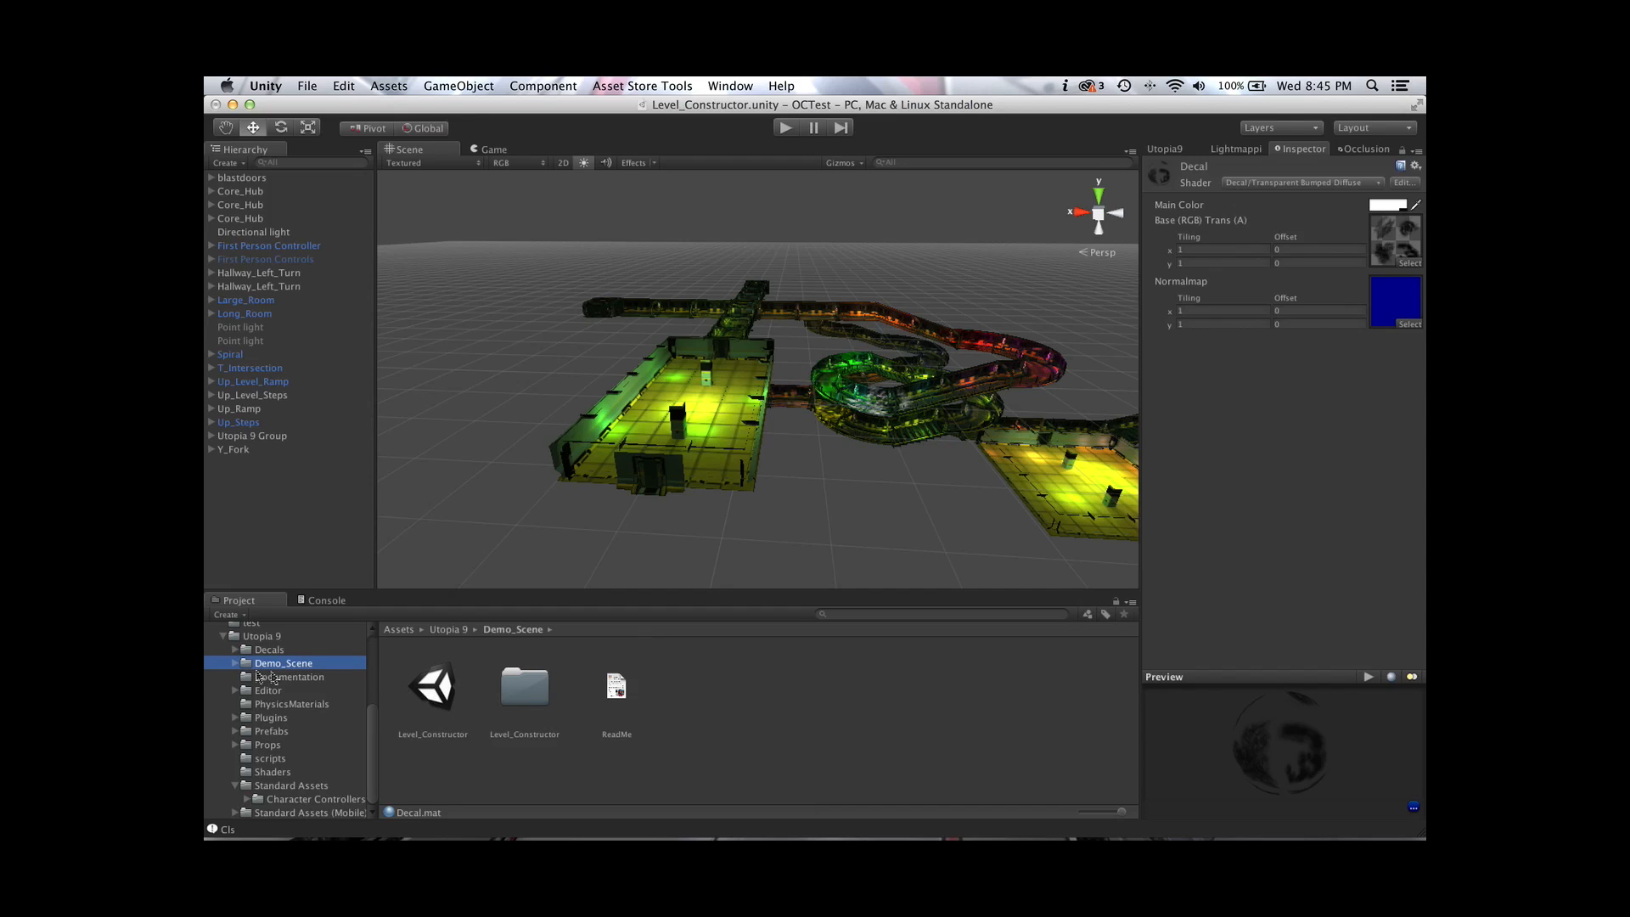
pyautogui.click(433, 691)
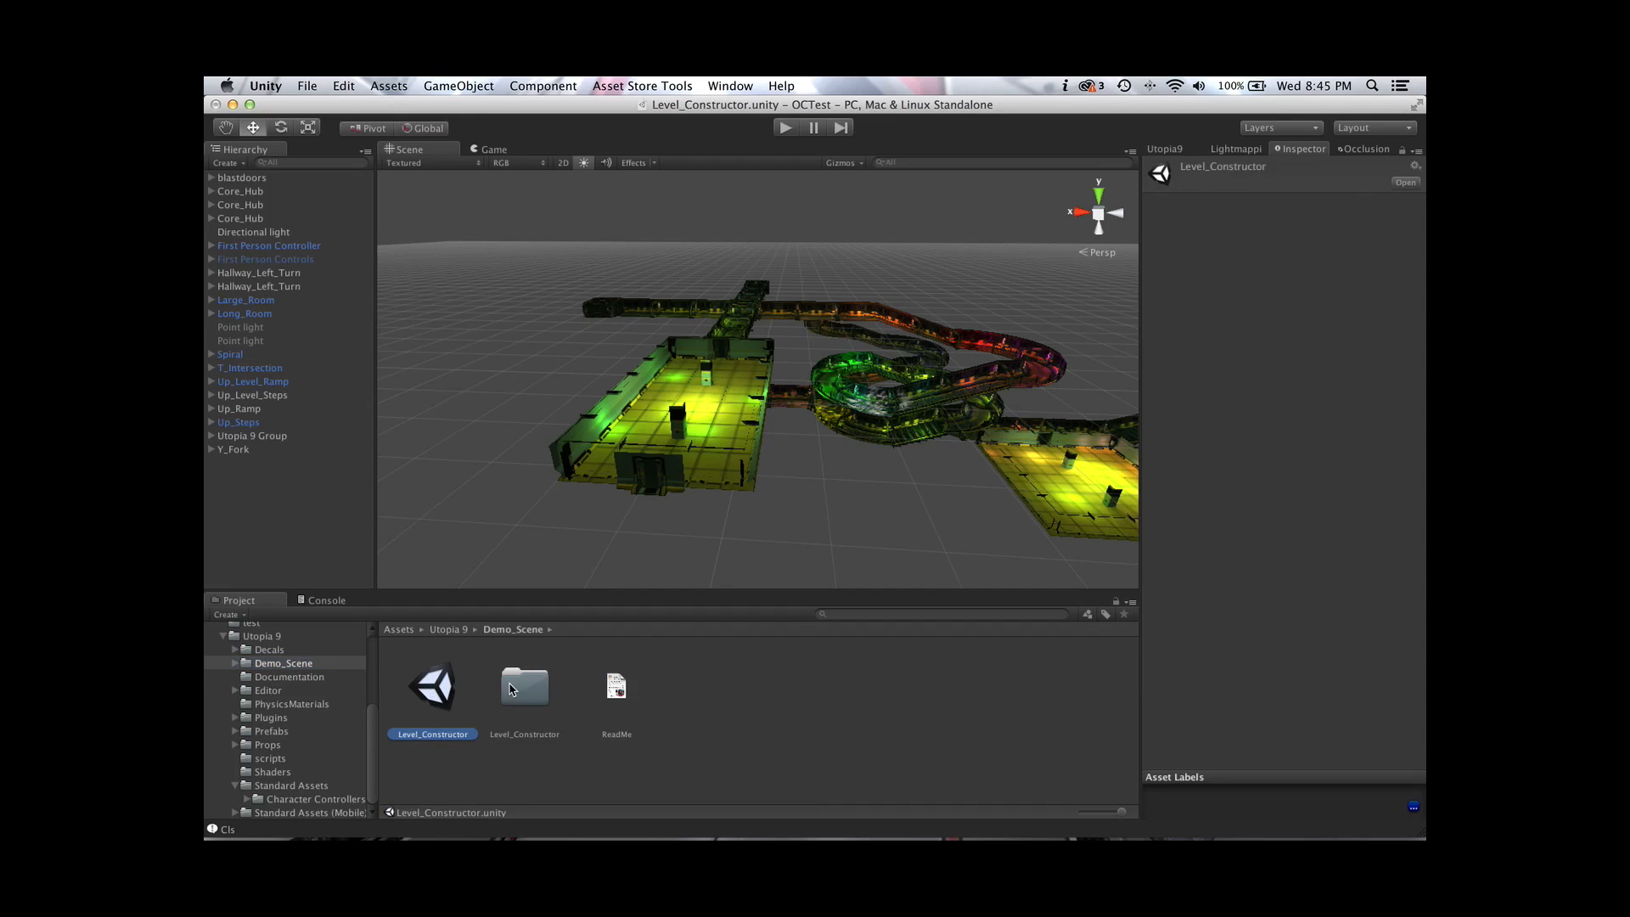
pyautogui.click(622, 691)
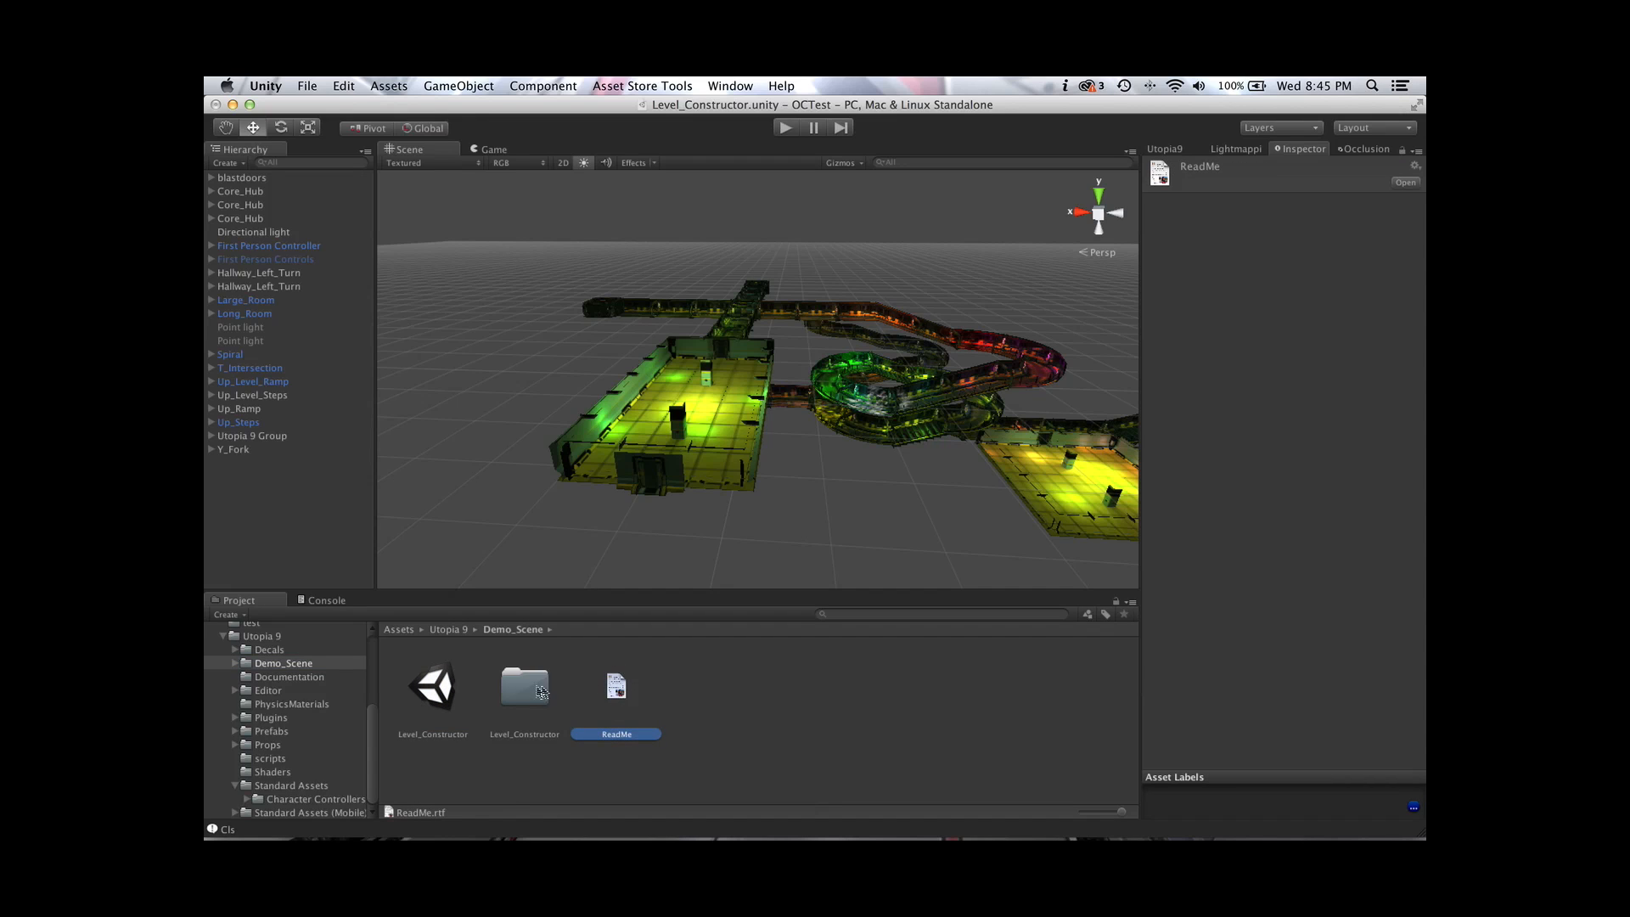
# Expand Demo_Scene and browse the lightmap textures in its Level_Constructor subfolder
pyautogui.click(236, 664)
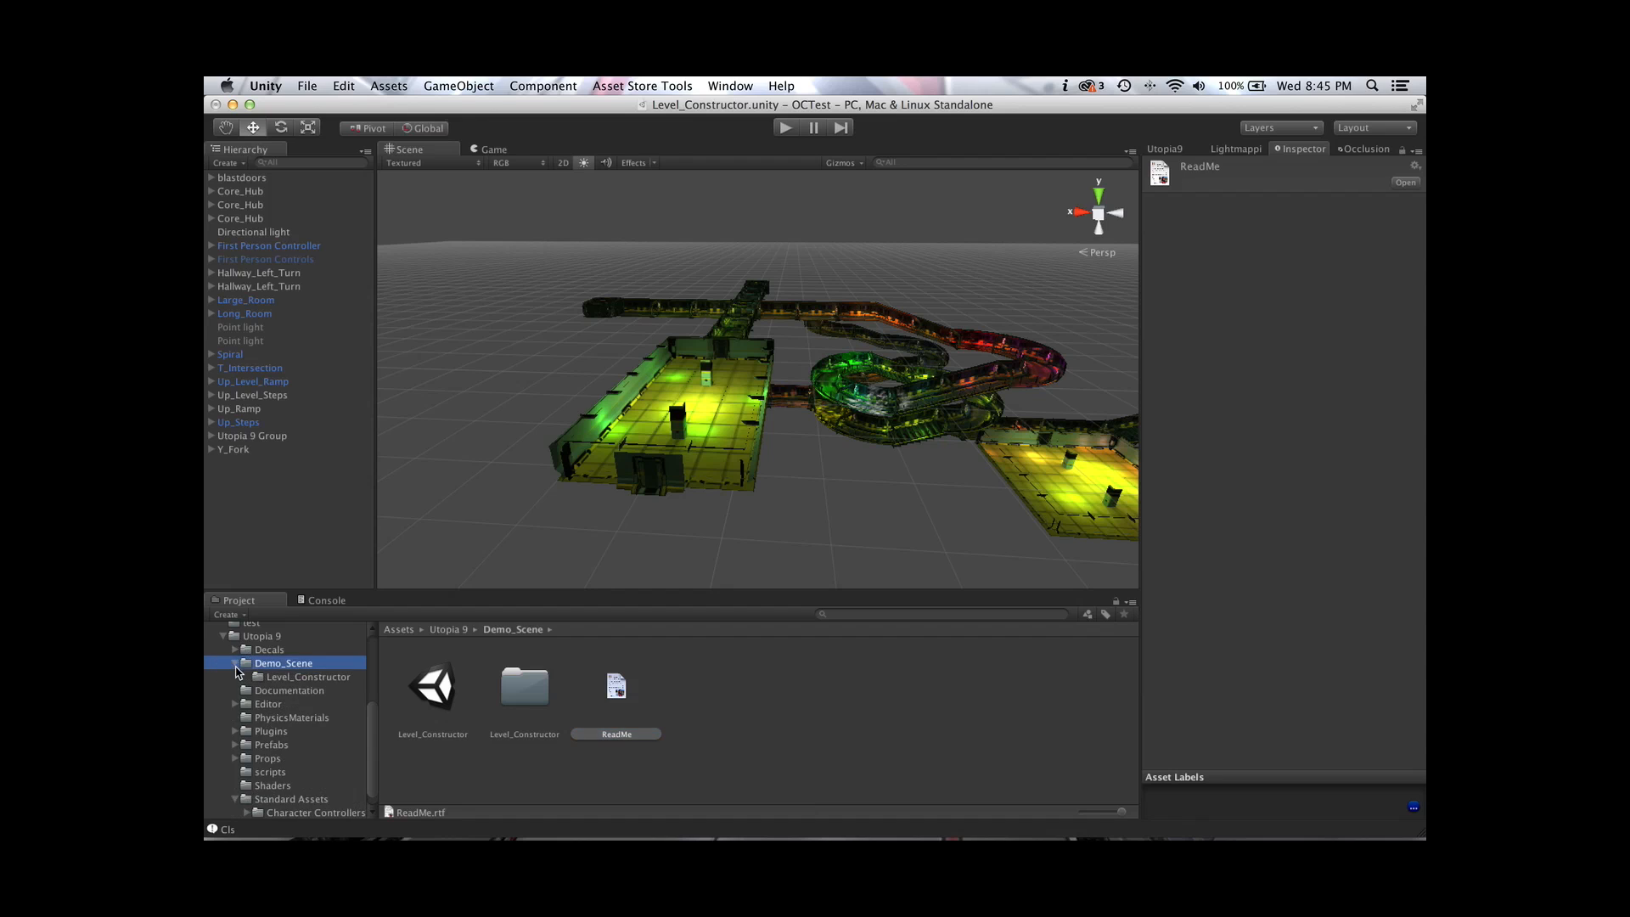
pyautogui.click(304, 676)
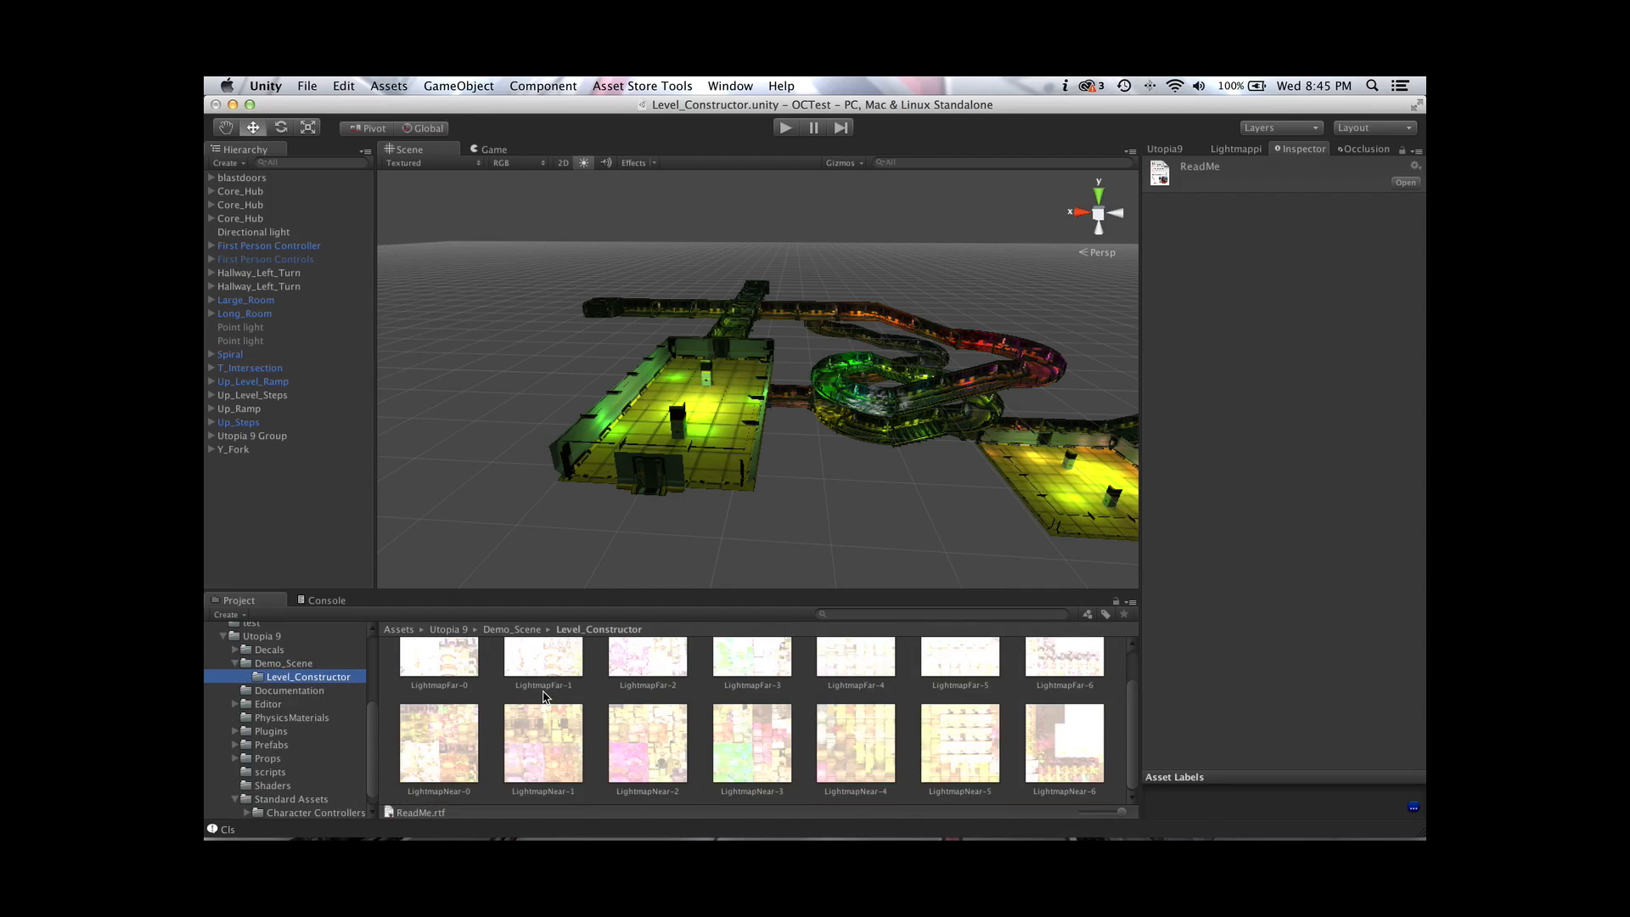
pyautogui.scroll(5, 262, 764)
pyautogui.scroll(-3, 262, 764)
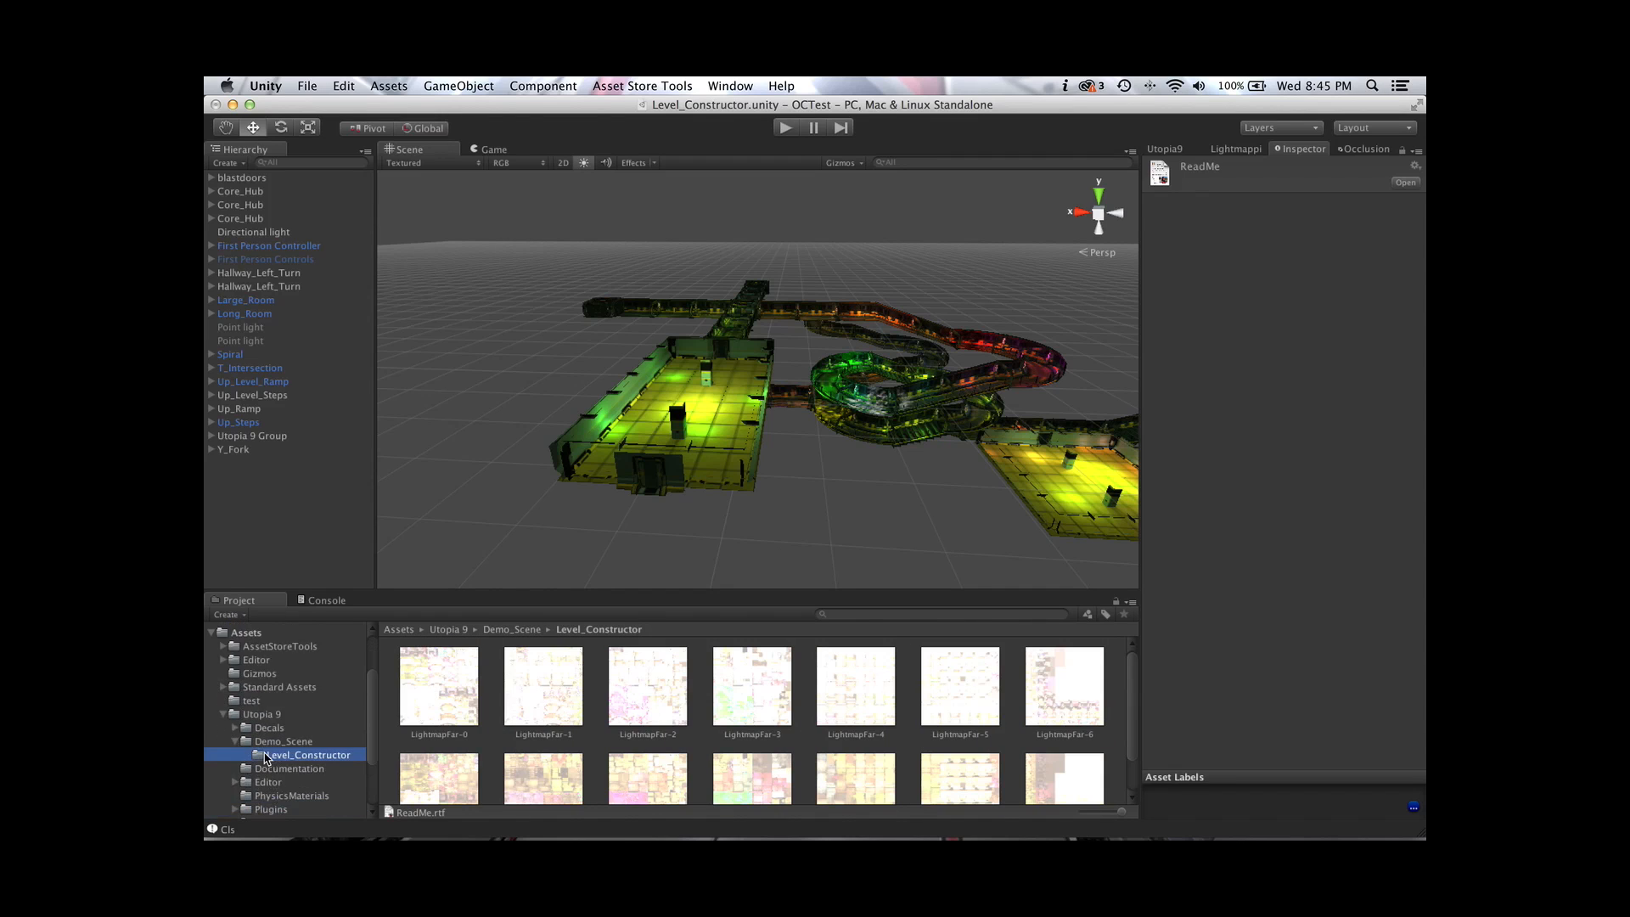
# Collapse Demo_Scene and select the ReadMe PDF in the Documentation folder
pyautogui.click(236, 710)
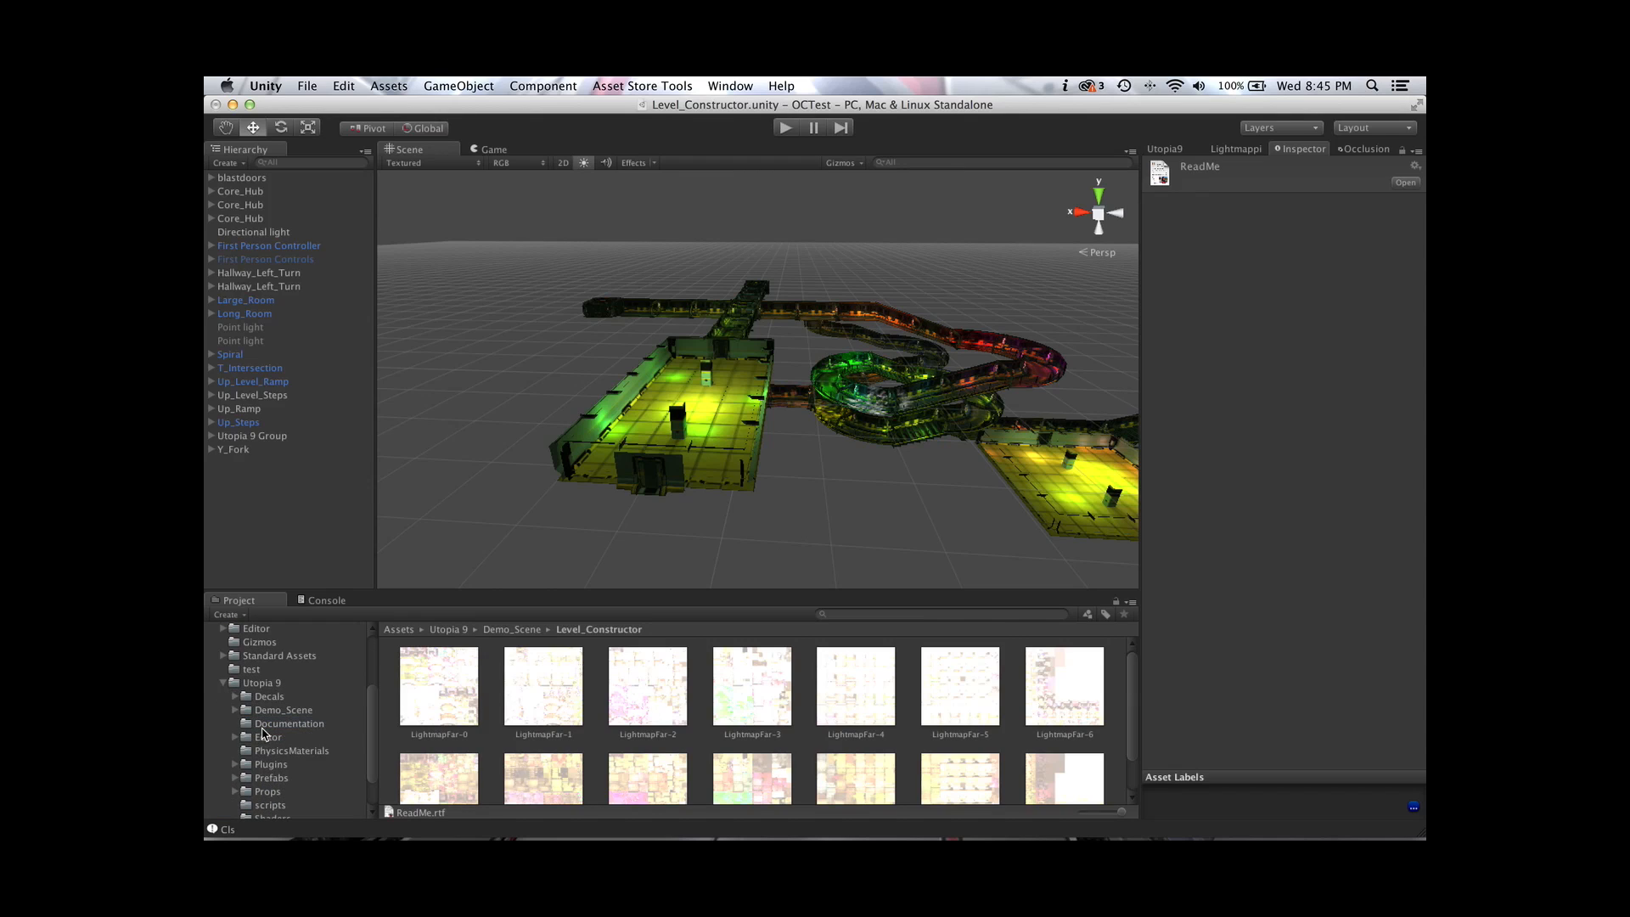
pyautogui.click(265, 729)
pyautogui.click(438, 698)
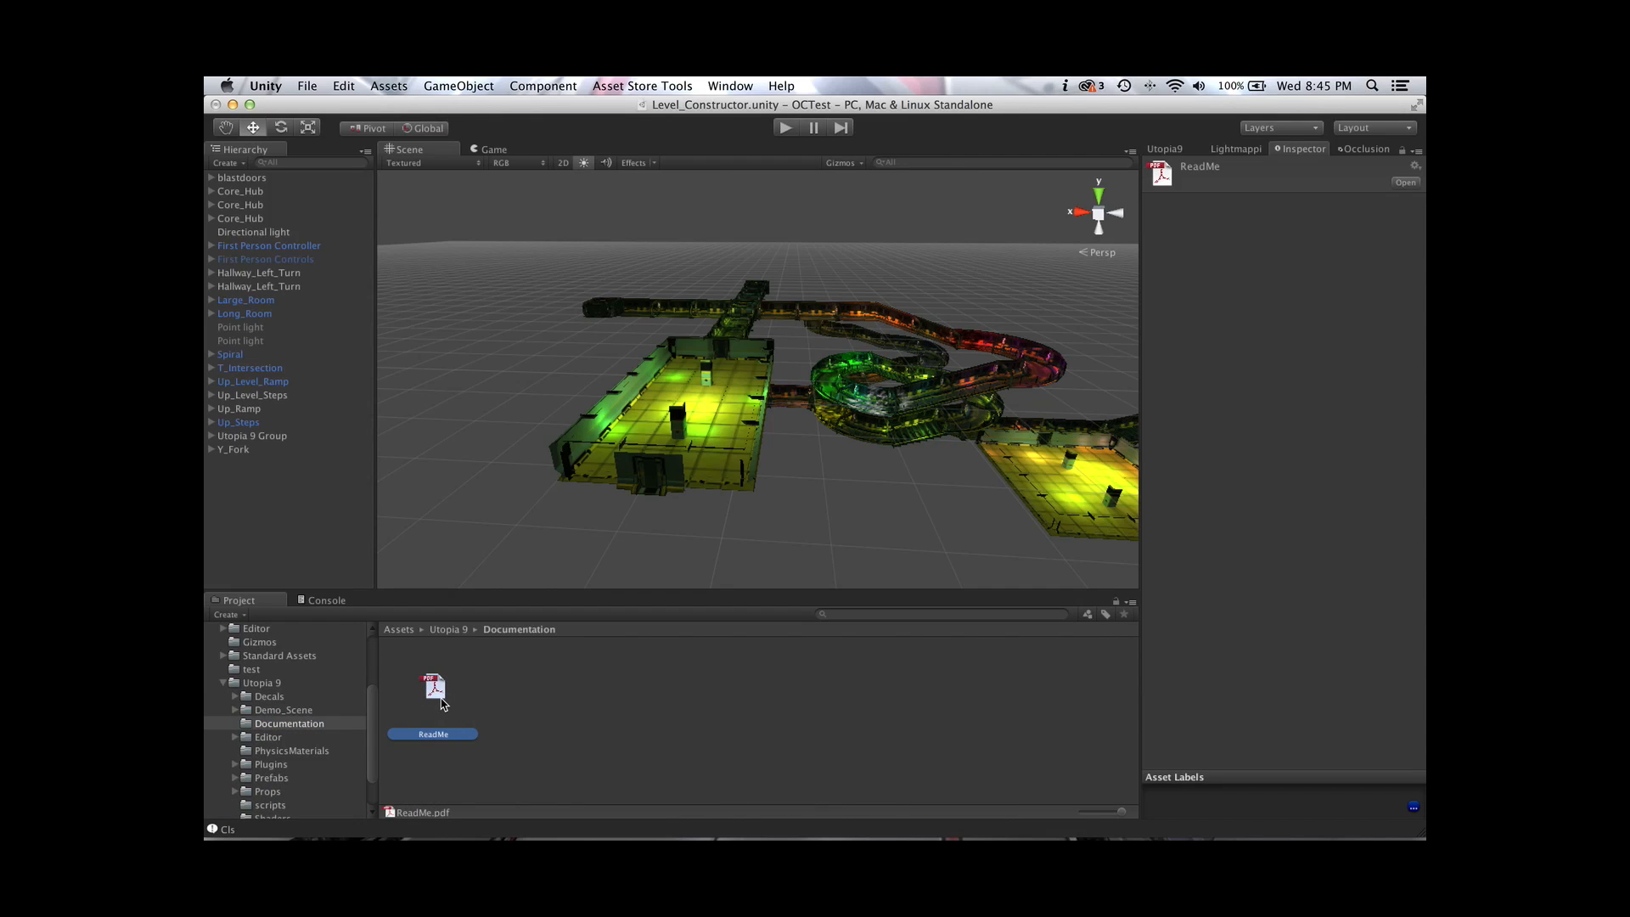
# Open the Utopia 9 Editor folder, show the Utopia9 prefab tool, and select the Utopia_9_Asset_Config.xml file
pyautogui.click(270, 738)
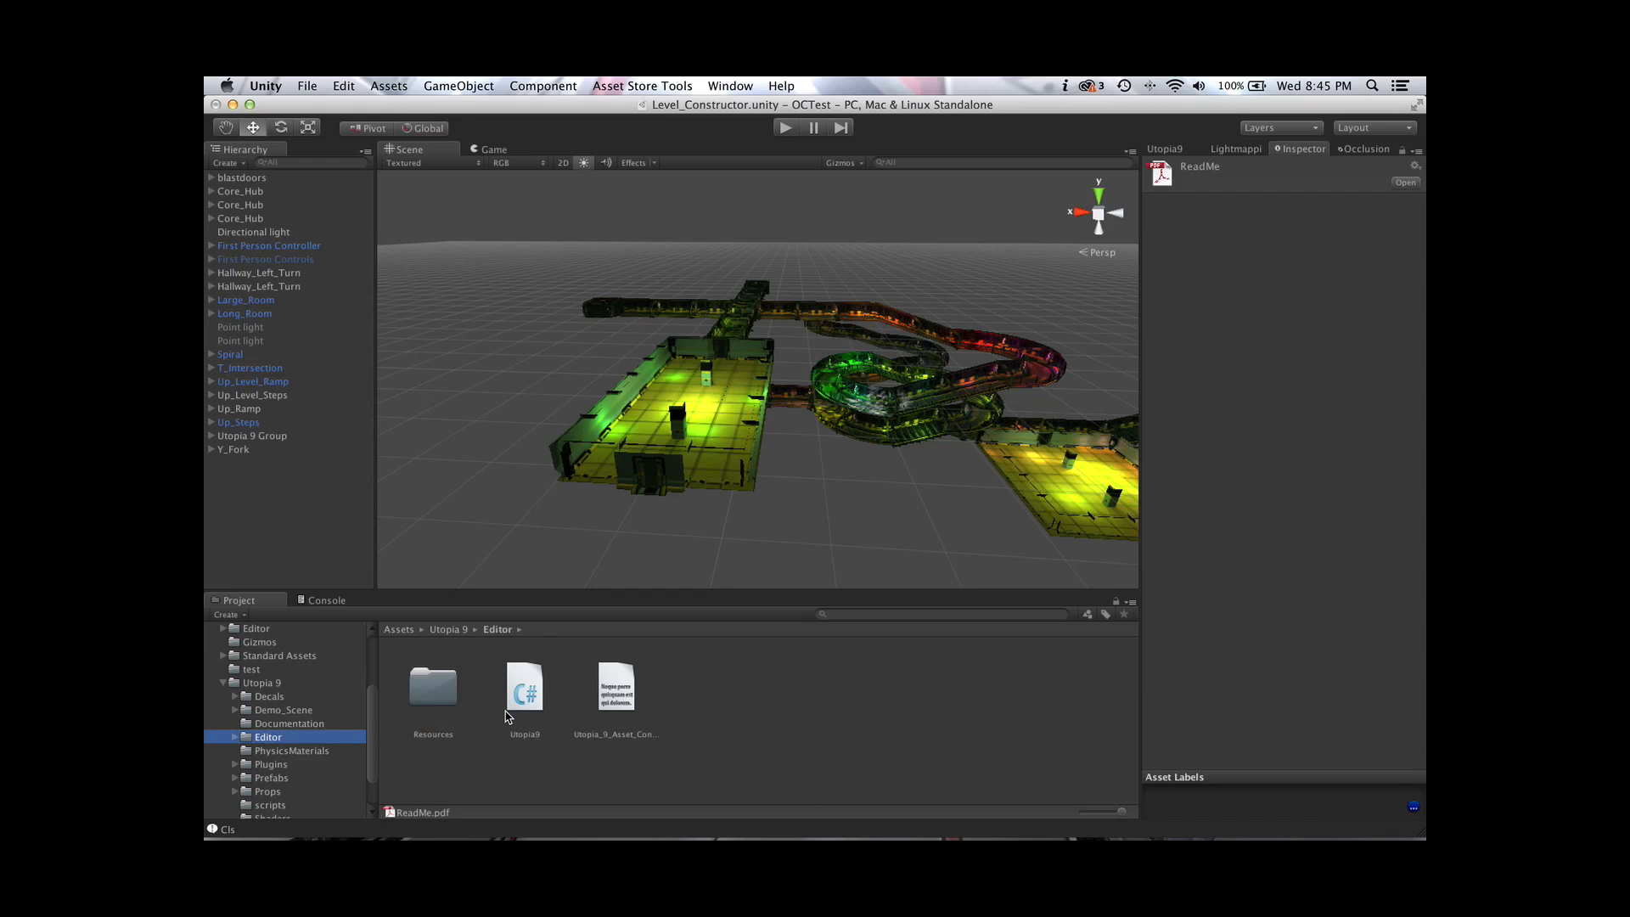
pyautogui.click(1180, 151)
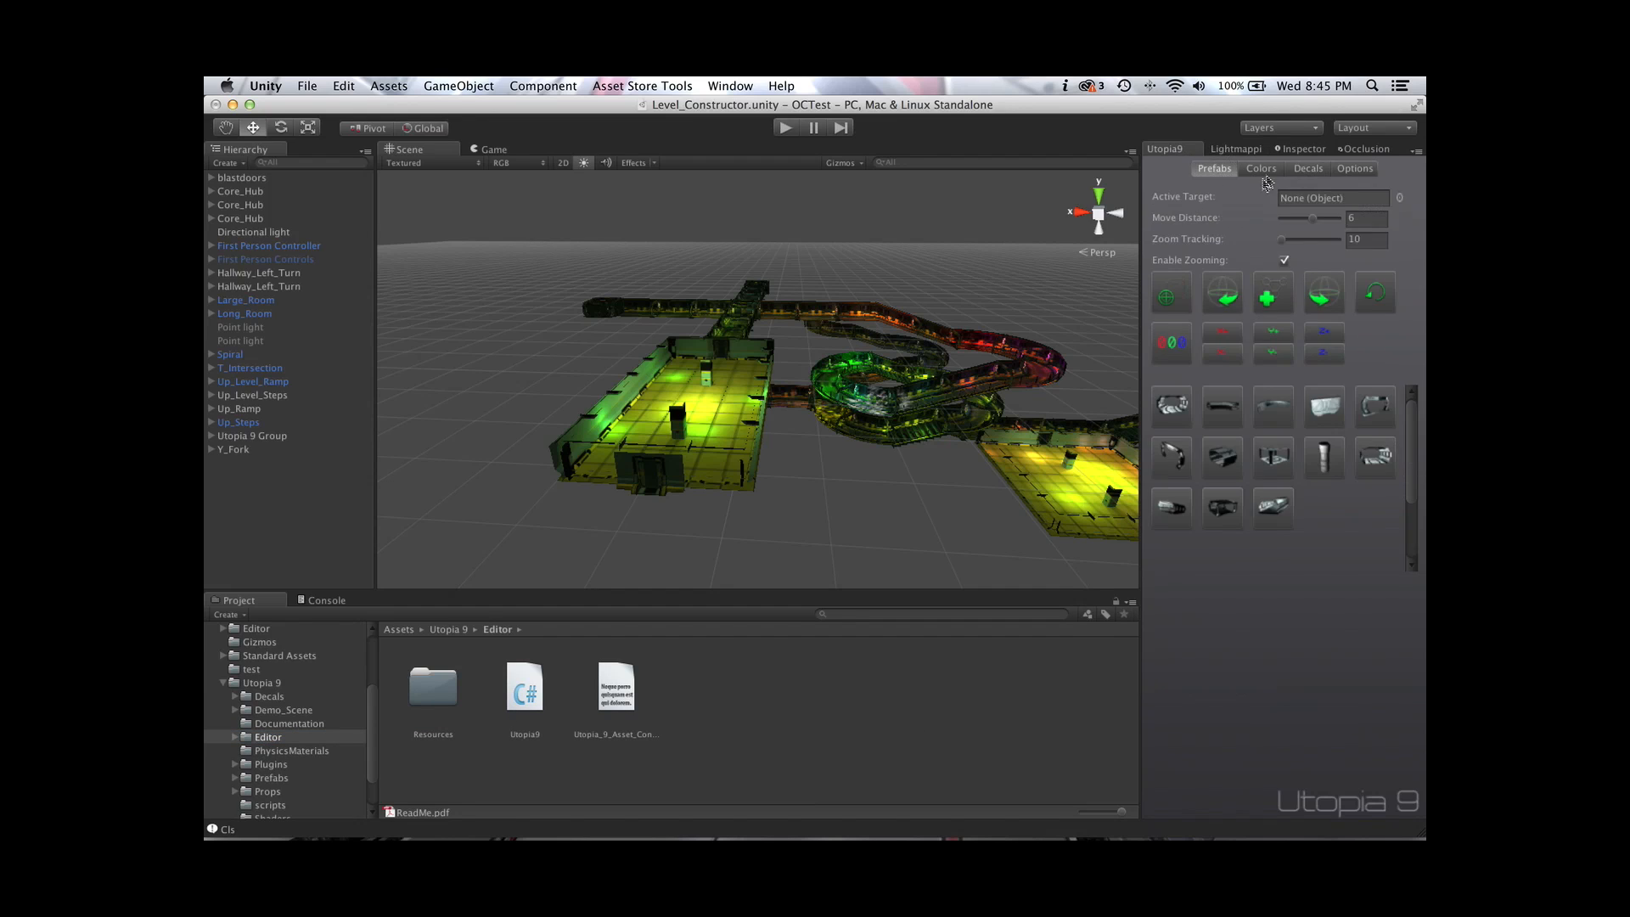
pyautogui.click(619, 705)
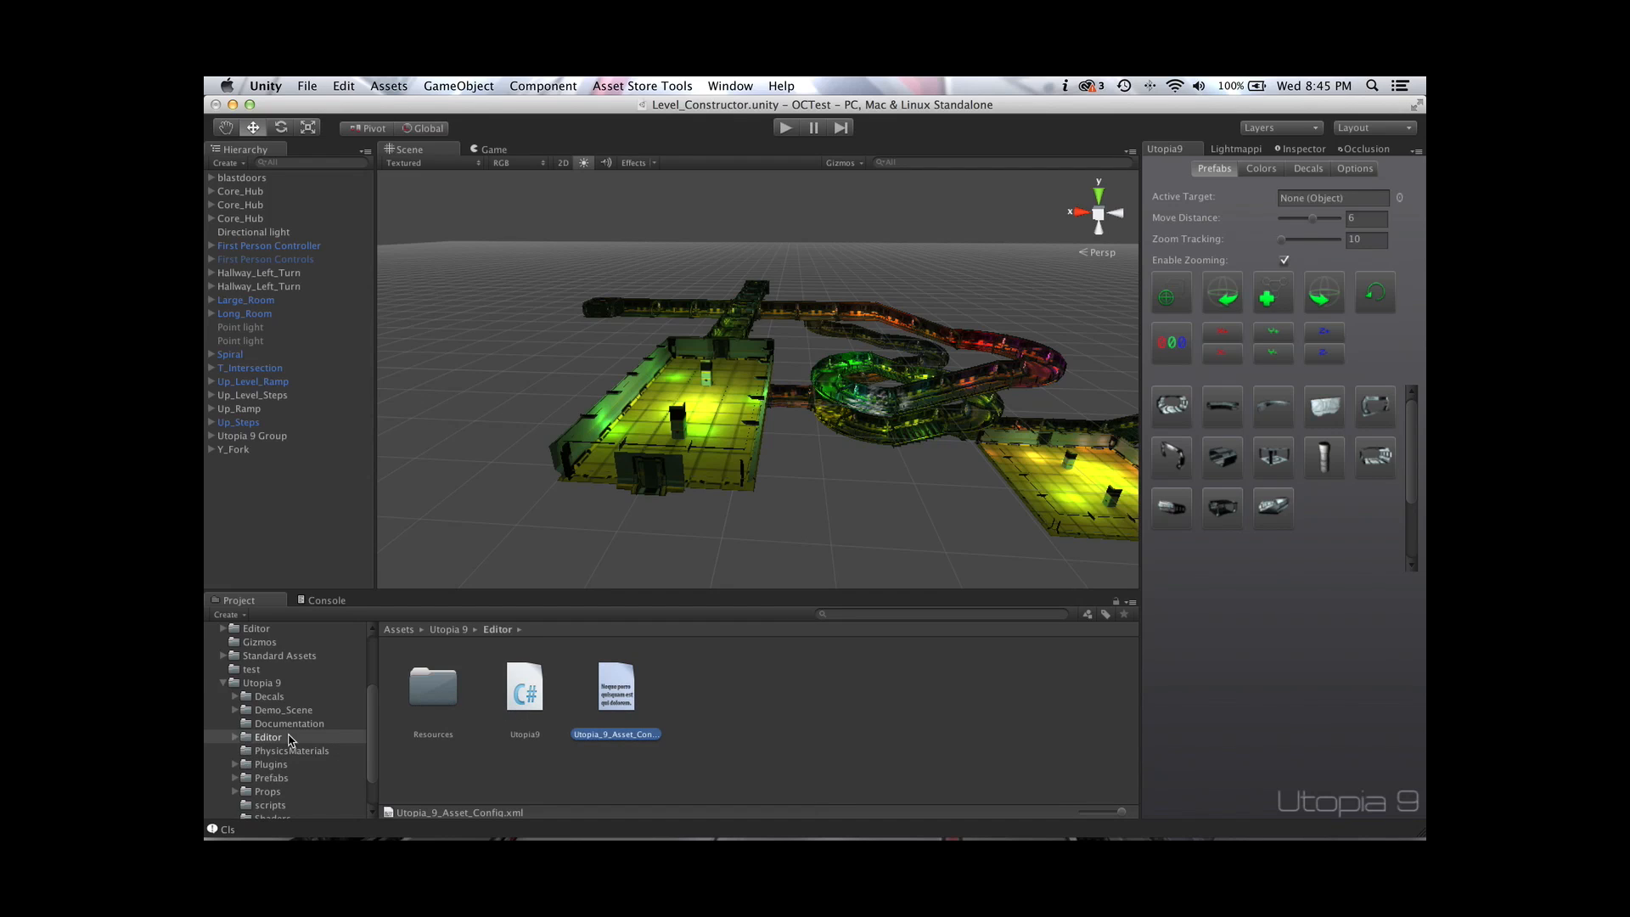
# Open the PhysicsMaterials folder inside Utopia 9 to view its contents
pyautogui.moveTo(372, 715); pyautogui.dragTo(374, 728)
pyautogui.click(320, 735)
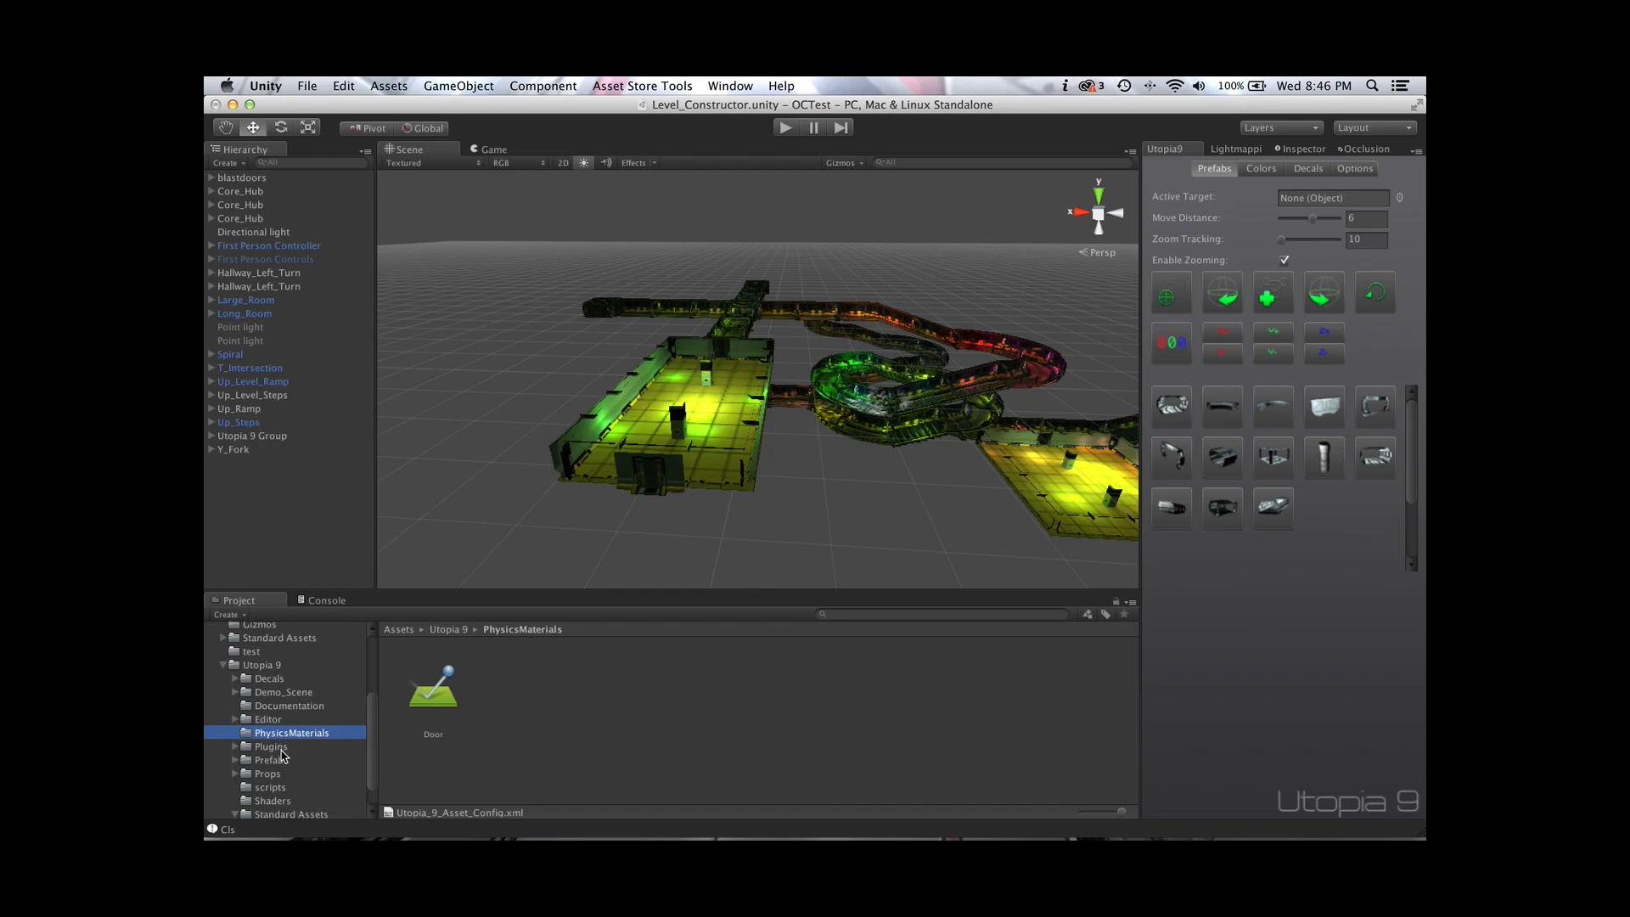
# View the contents of the Plugins folder and the Prefabs folder inside Utopia 9
pyautogui.click(284, 751)
pyautogui.moveTo(373, 732); pyautogui.dragTo(374, 746)
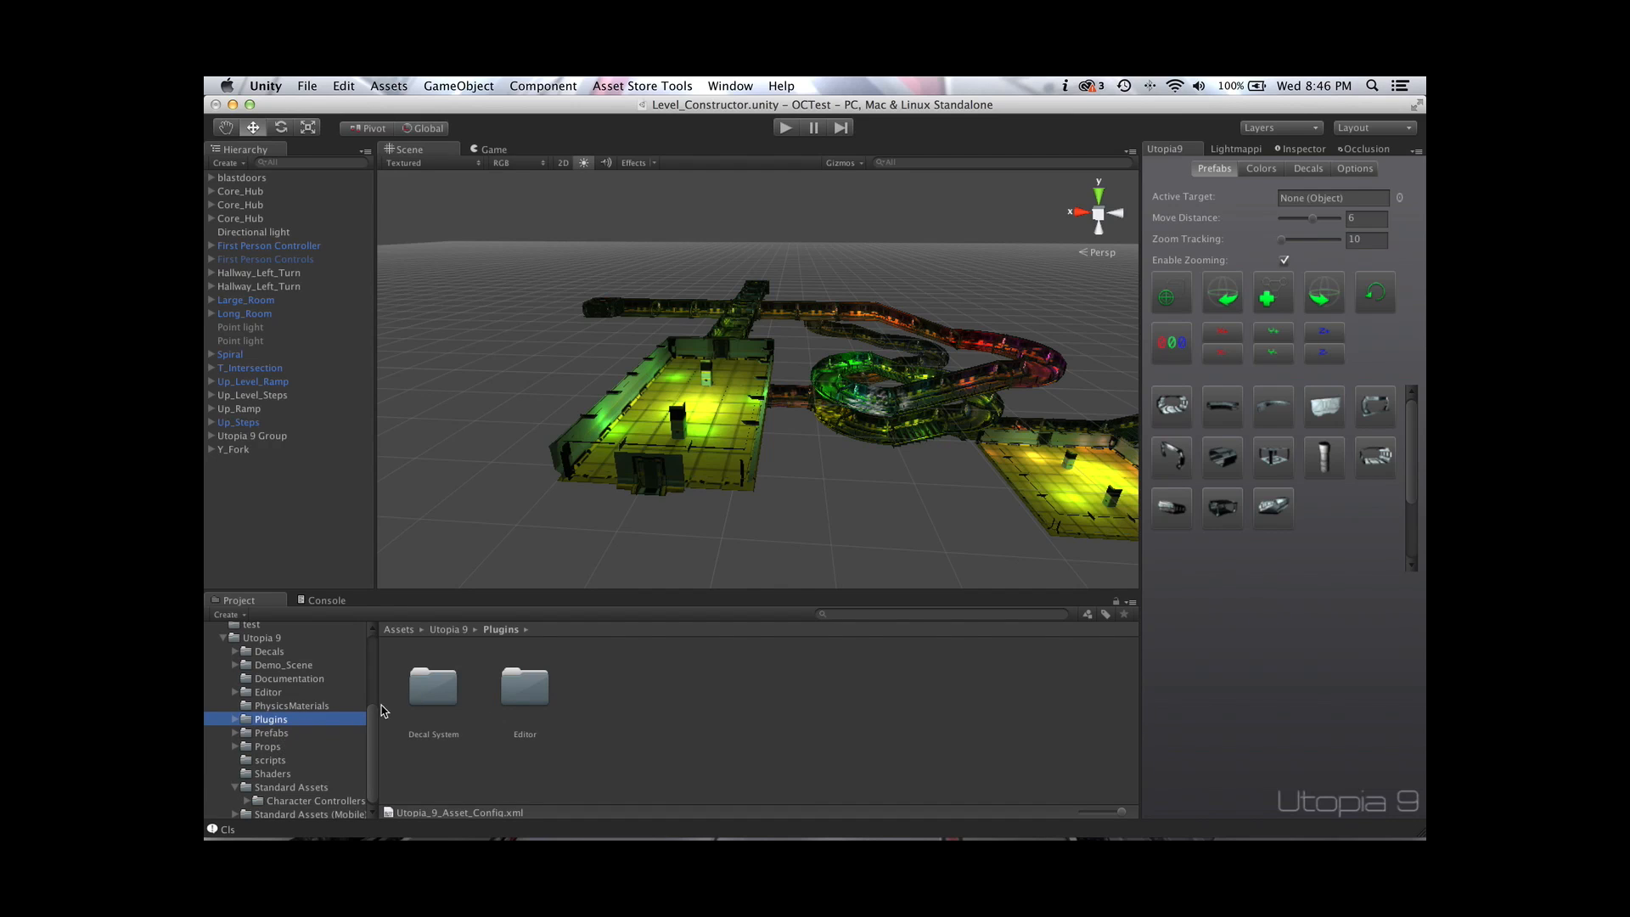
pyautogui.click(276, 734)
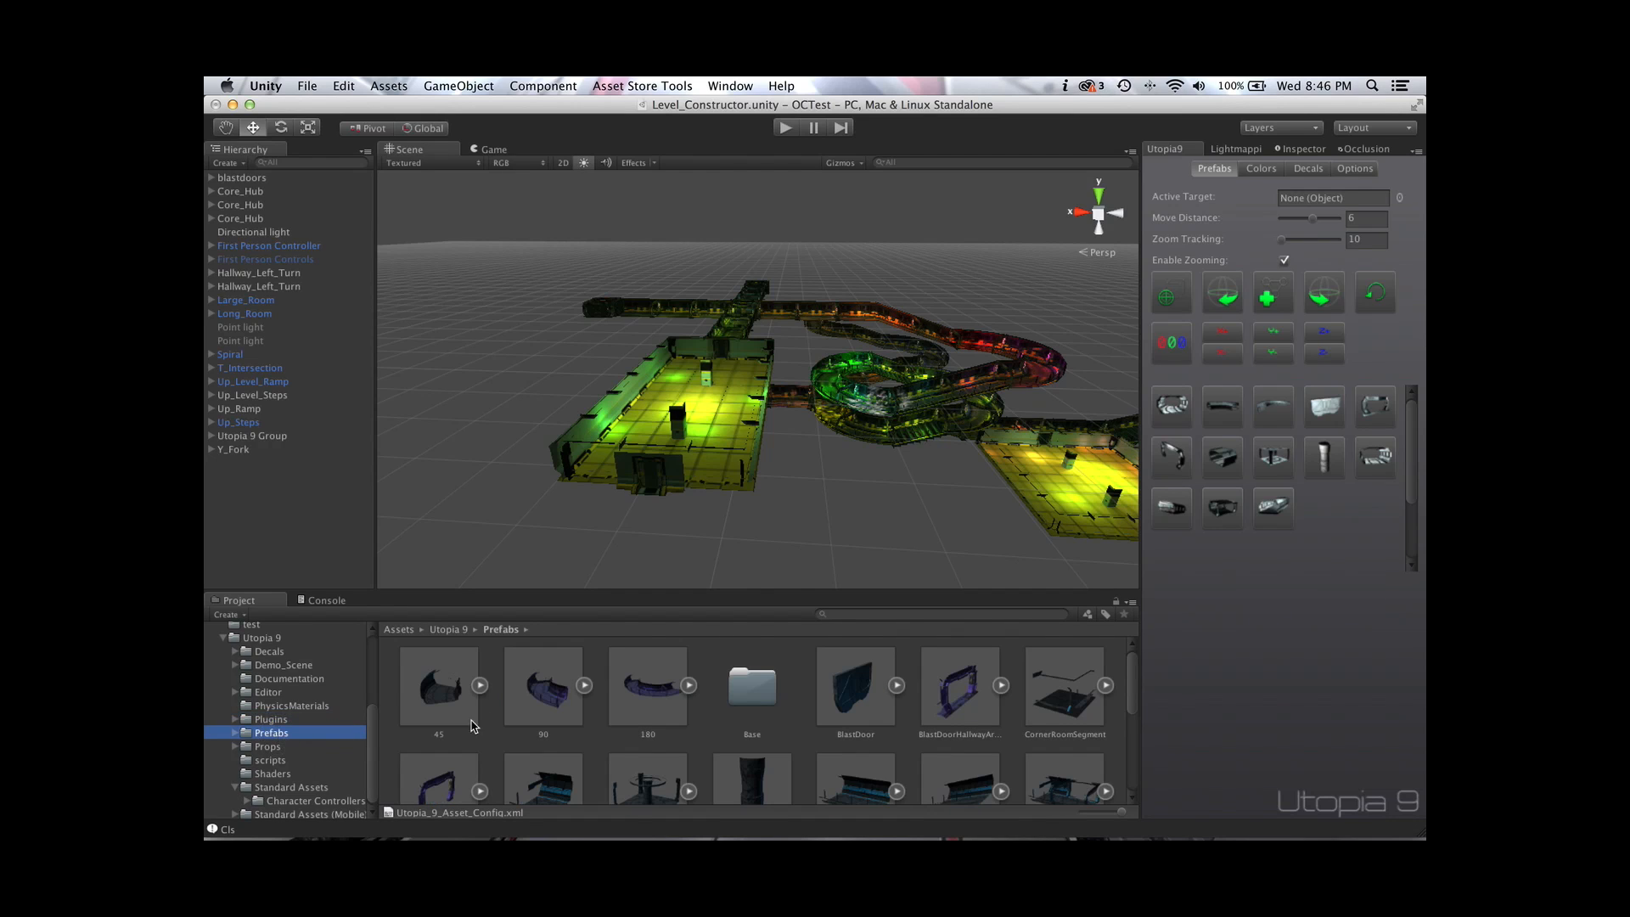
# Check the child object of the 45 prefab, collapse it again, and show the prefab's properties in the Inspector
pyautogui.click(439, 698)
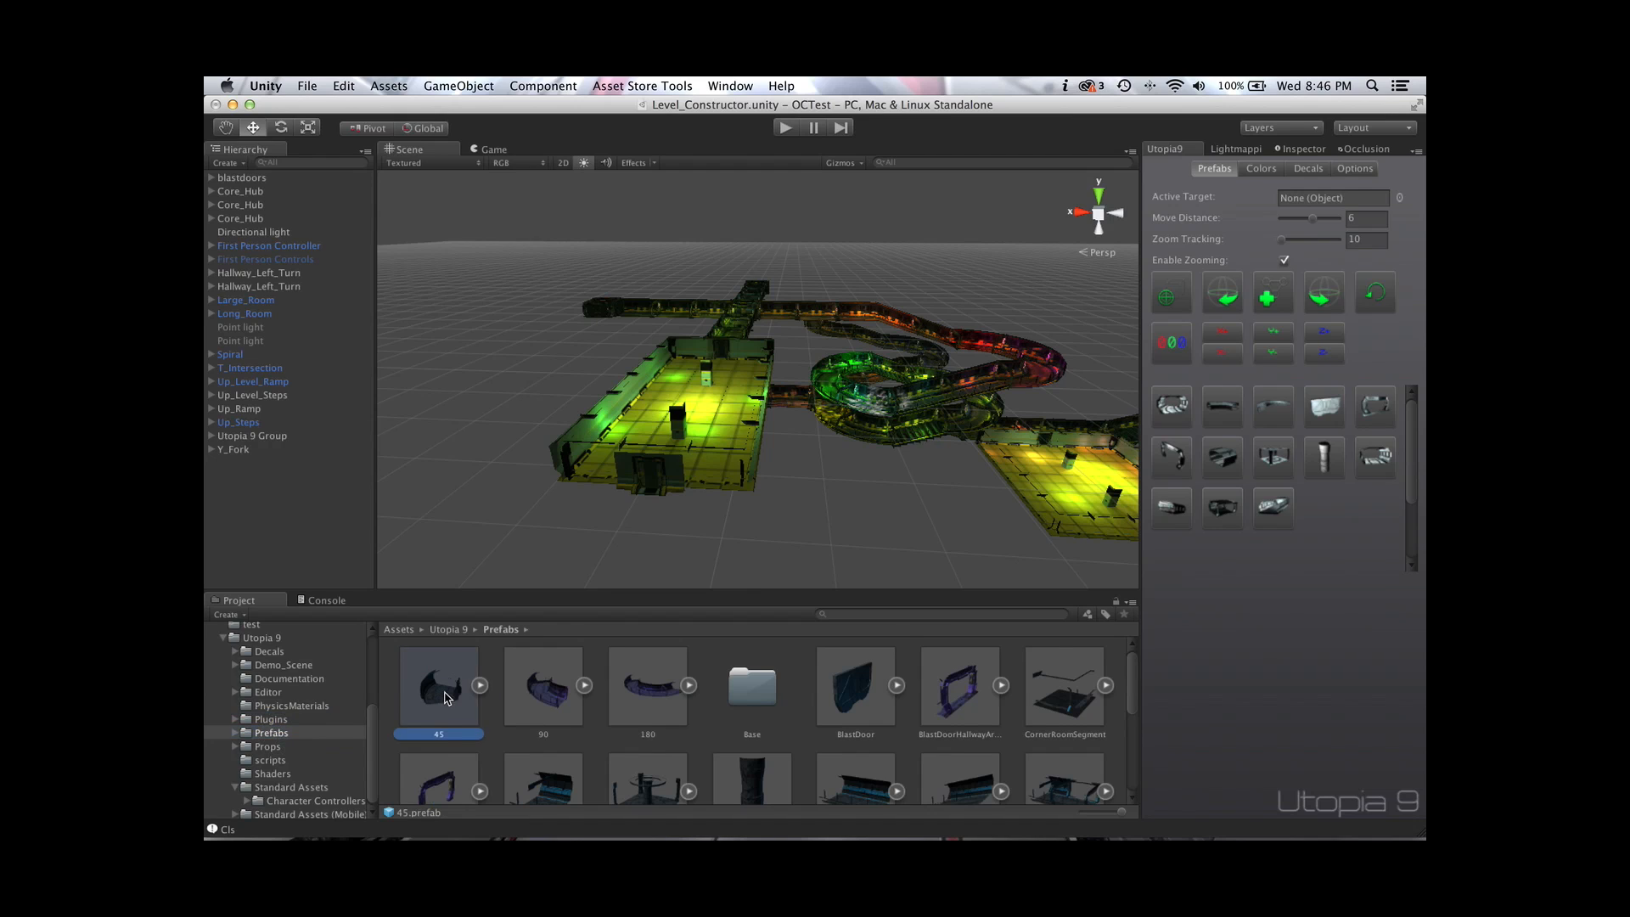
pyautogui.click(480, 688)
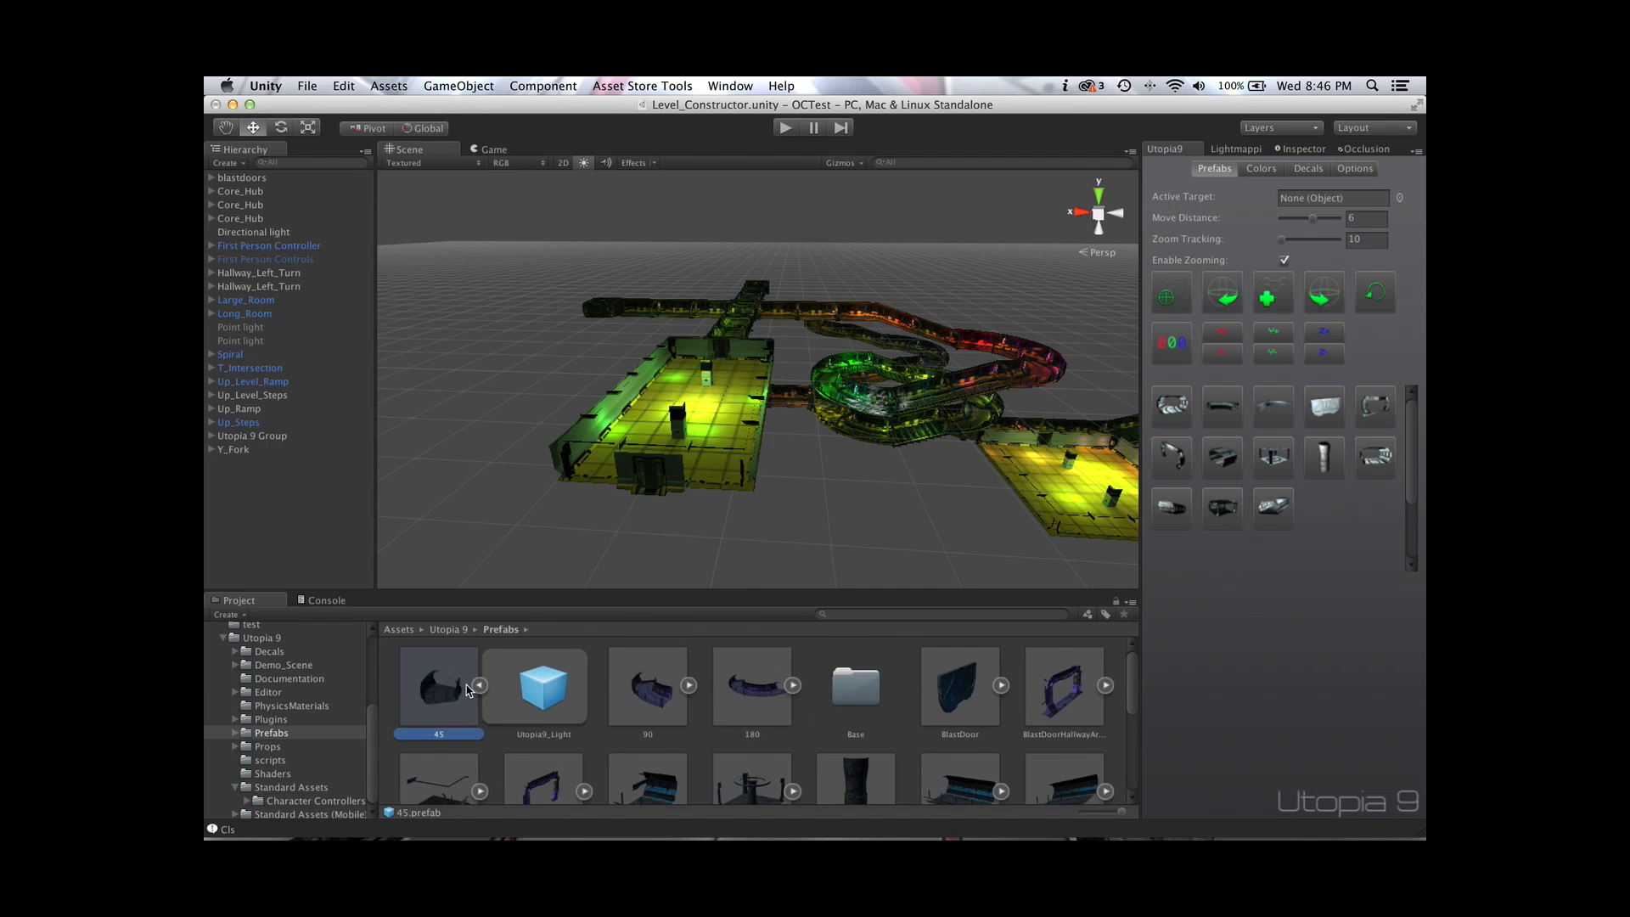
pyautogui.click(481, 685)
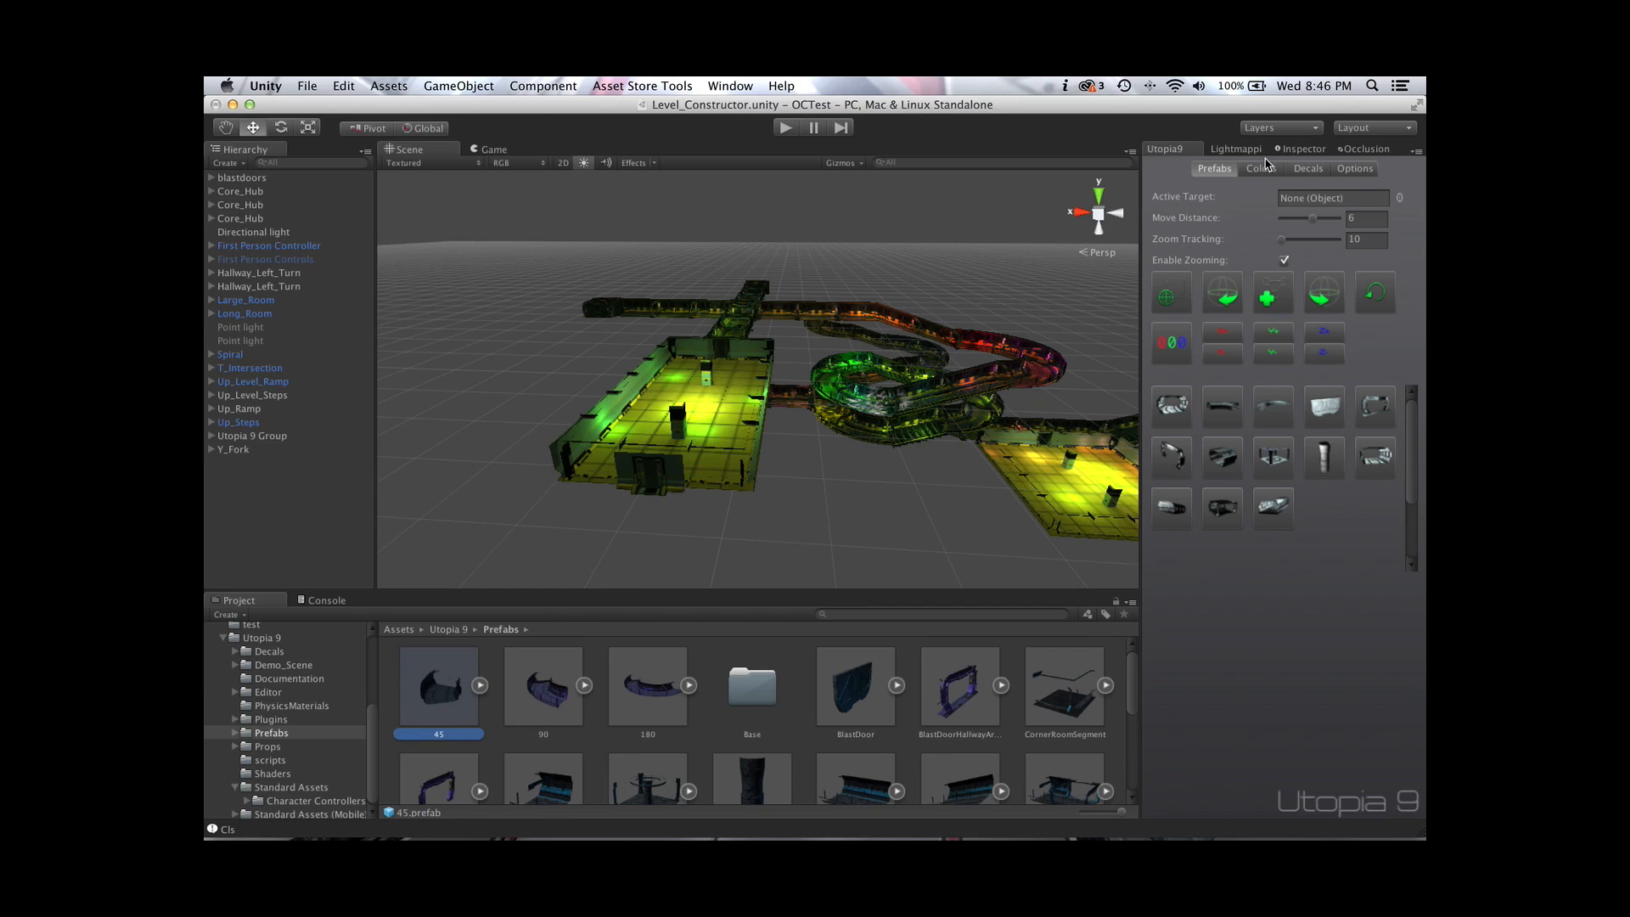
pyautogui.click(1291, 151)
pyautogui.moveTo(1380, 581); pyautogui.dragTo(1391, 747)
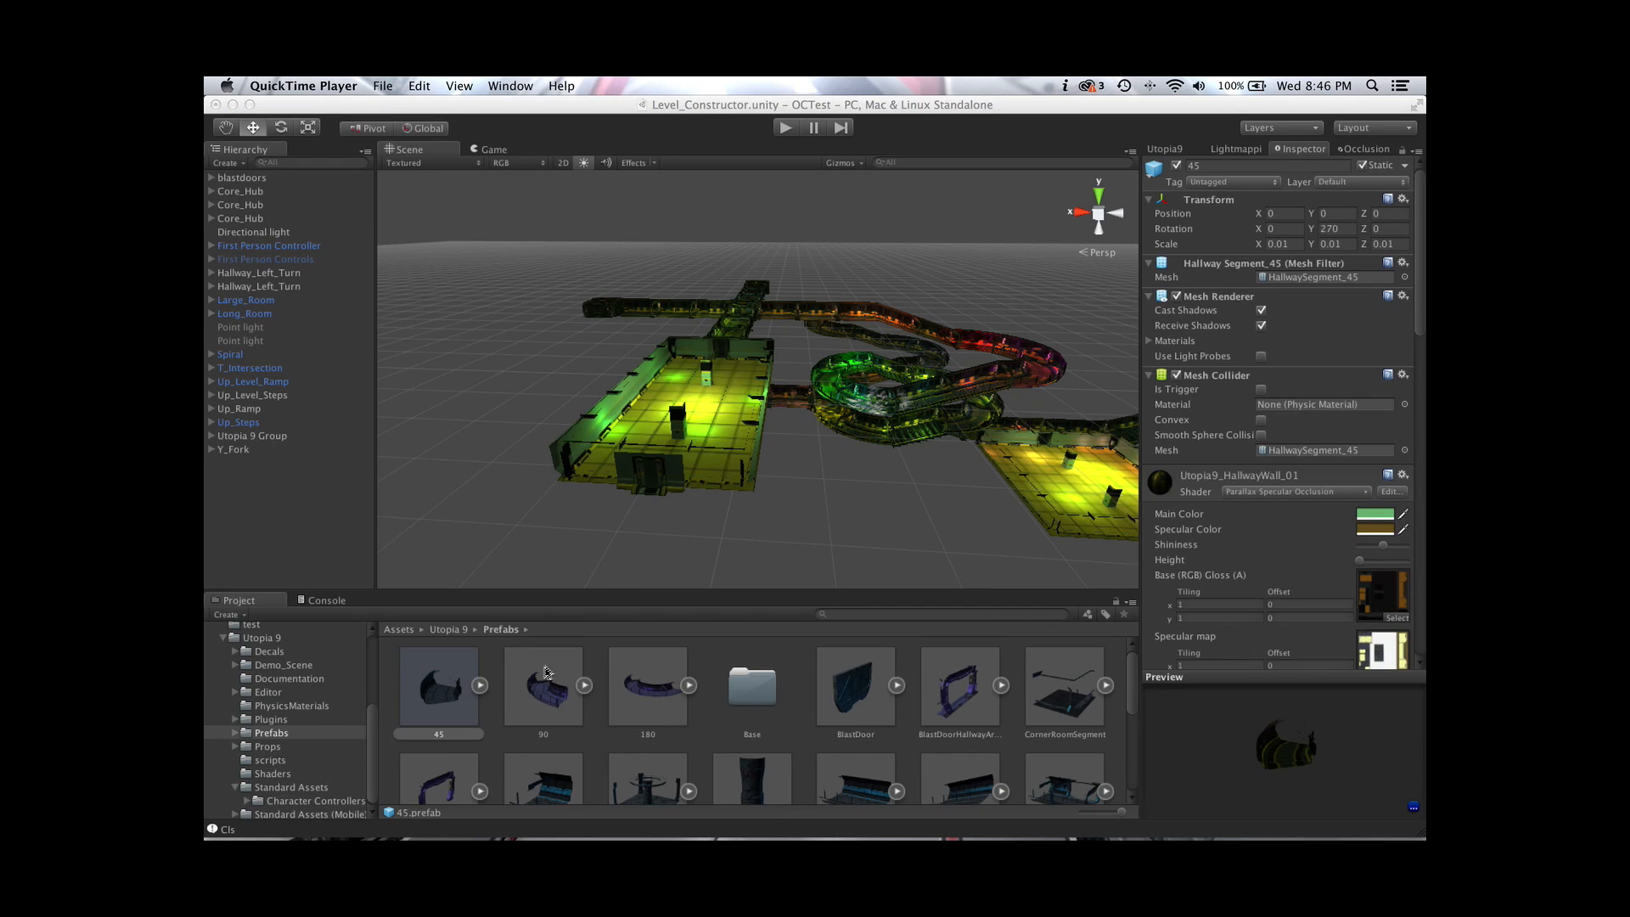
# Select the BlastDoor prefab and review its components down to the Utopia9_base material's texture maps
pyautogui.click(868, 701)
pyautogui.click(867, 702)
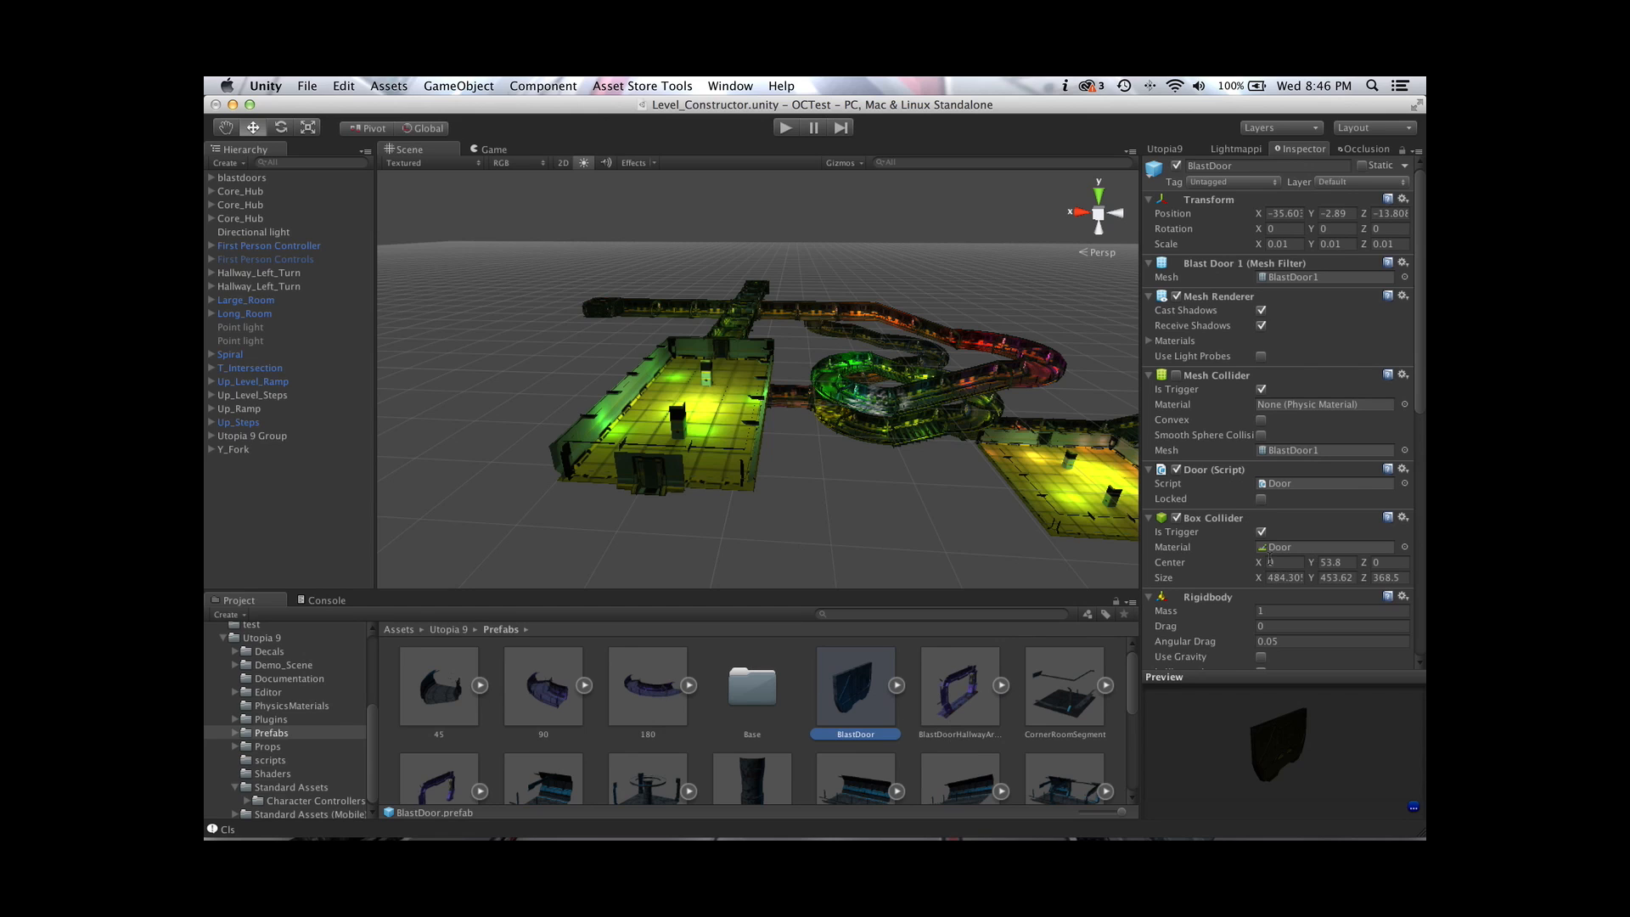
pyautogui.scroll(-10, 1269, 560)
pyautogui.scroll(-5, 1273, 521)
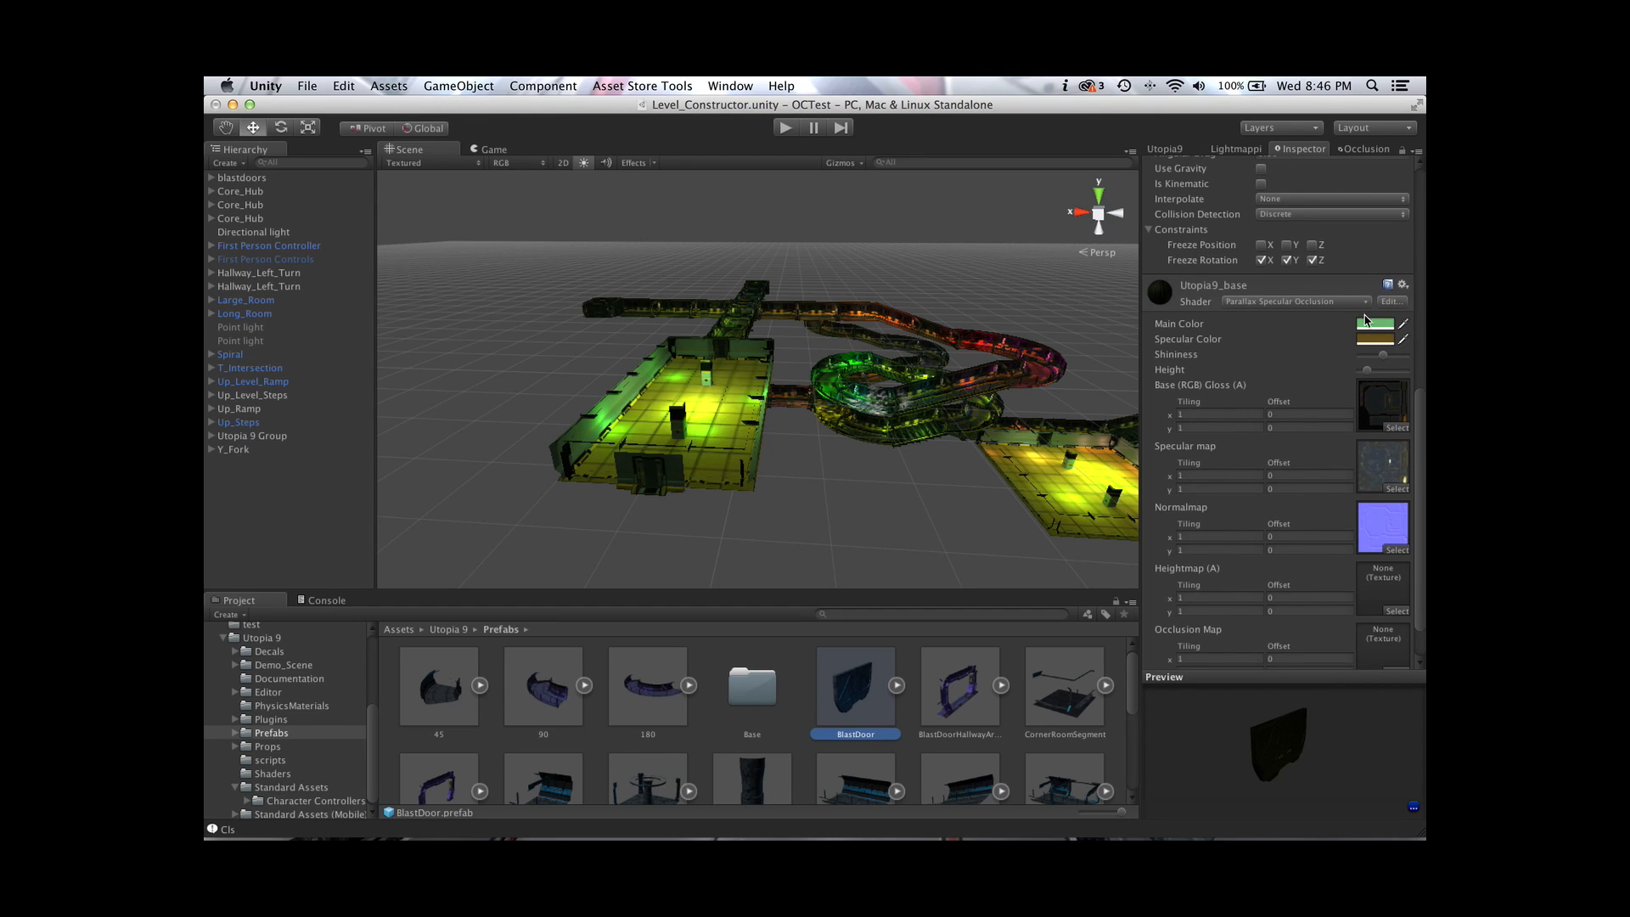
# Show the Utopia9 tool's Colors settings, and return to the BlastDoor material in the Inspector
pyautogui.click(1165, 150)
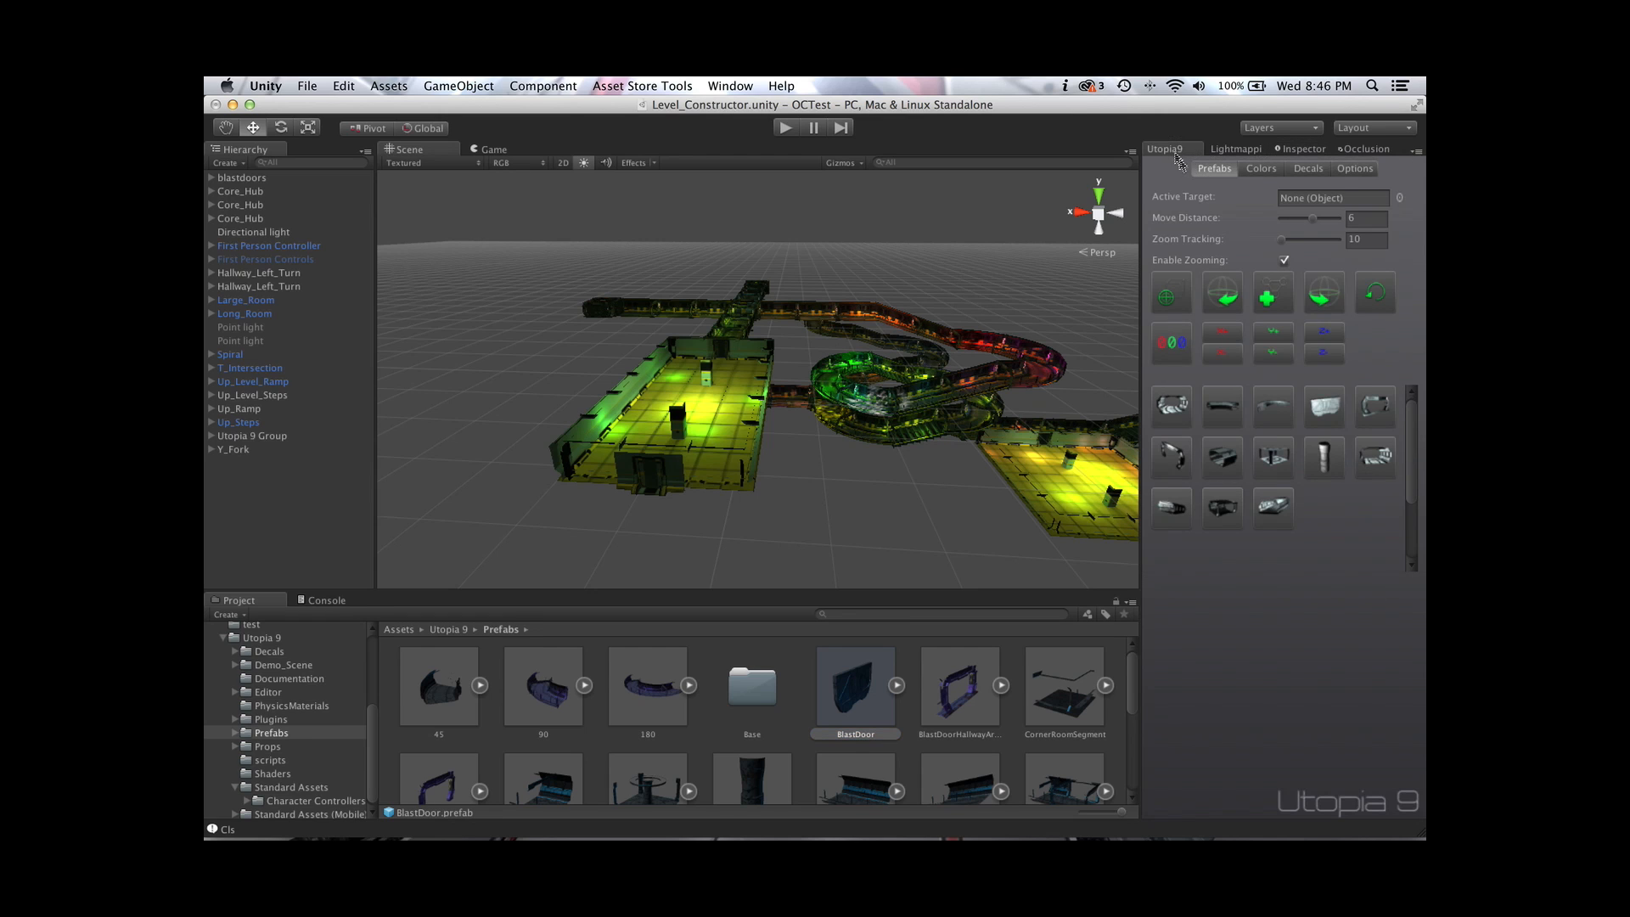
pyautogui.click(1260, 169)
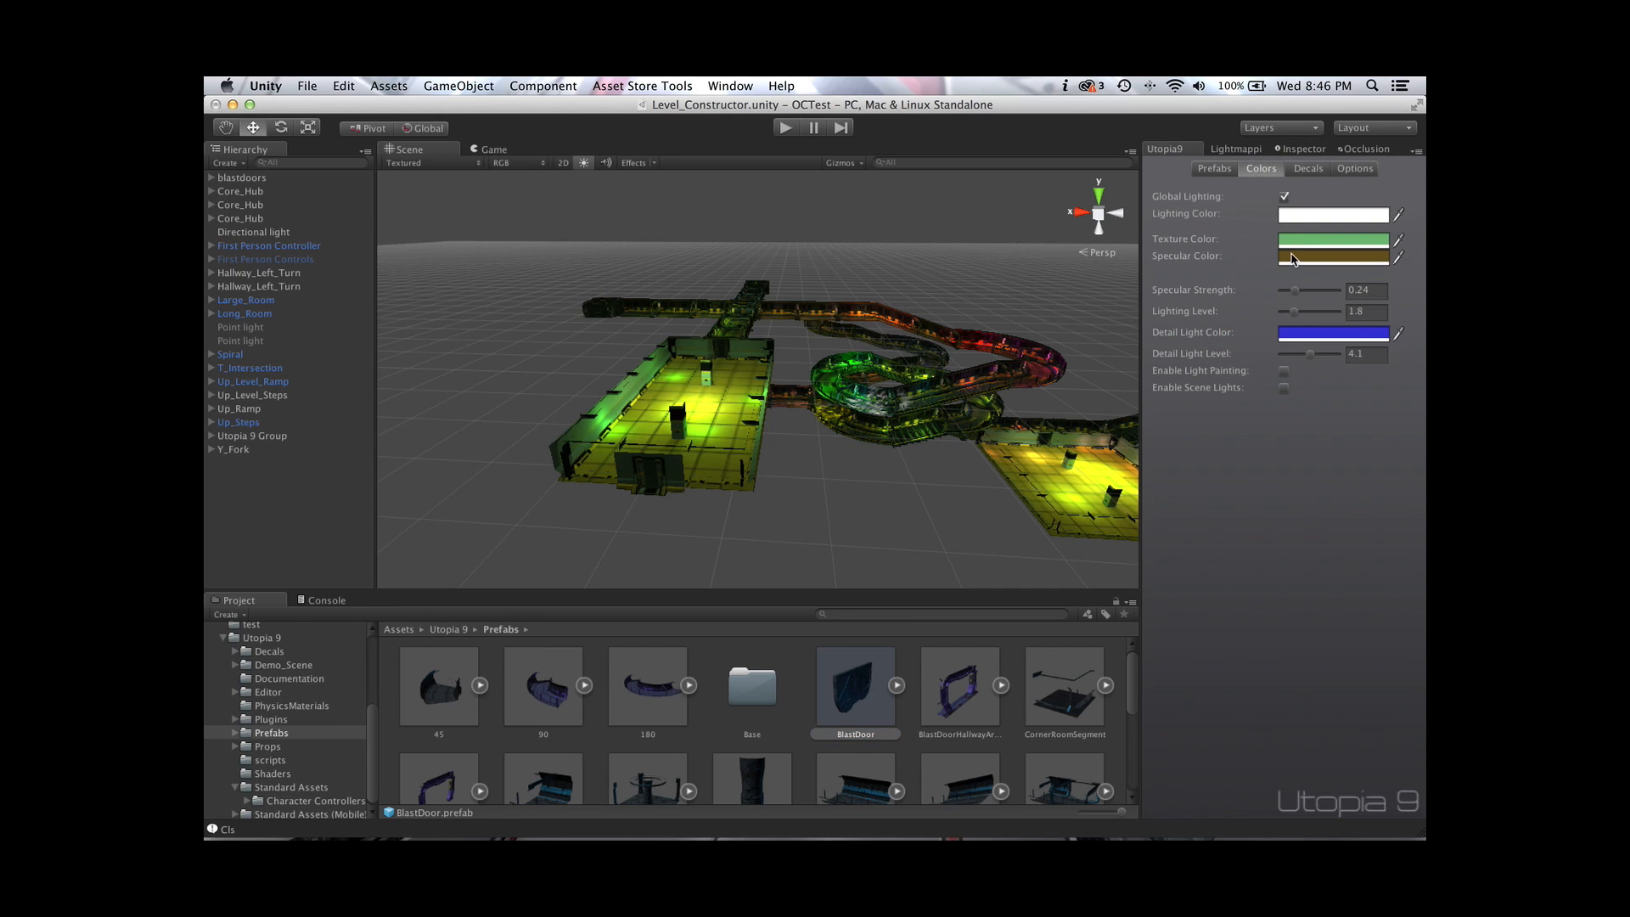
pyautogui.click(1292, 153)
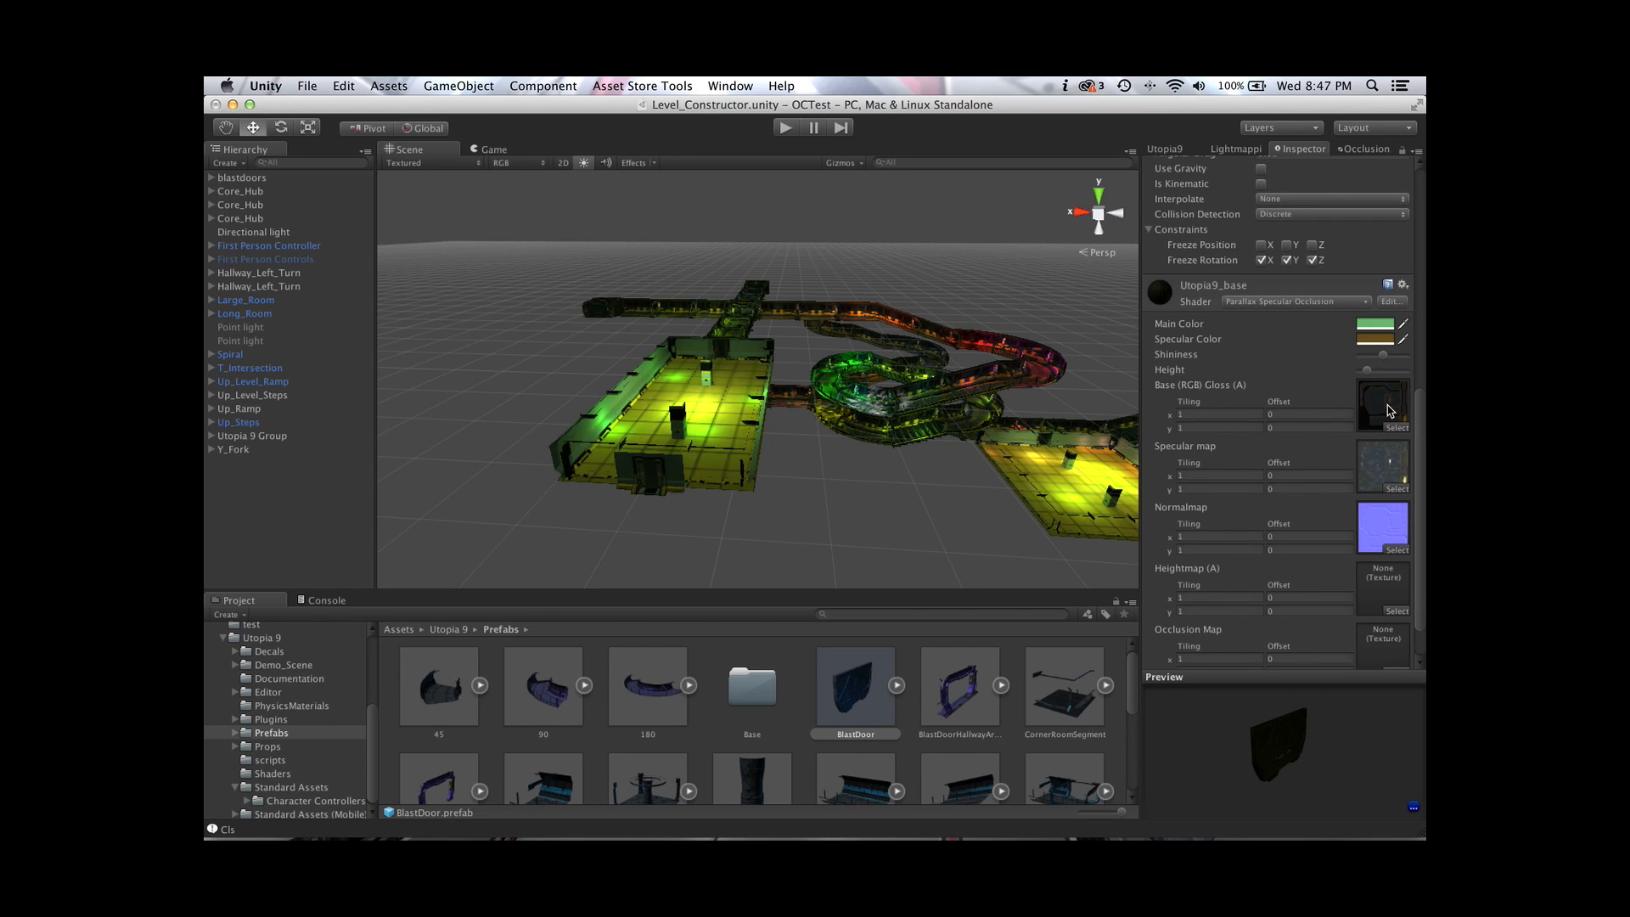
# Open the Base subfolder of Prefabs, expand the Utopia9 model, select the HallwayLongStraight mesh, and browse the remaining meshes
pyautogui.click(237, 738)
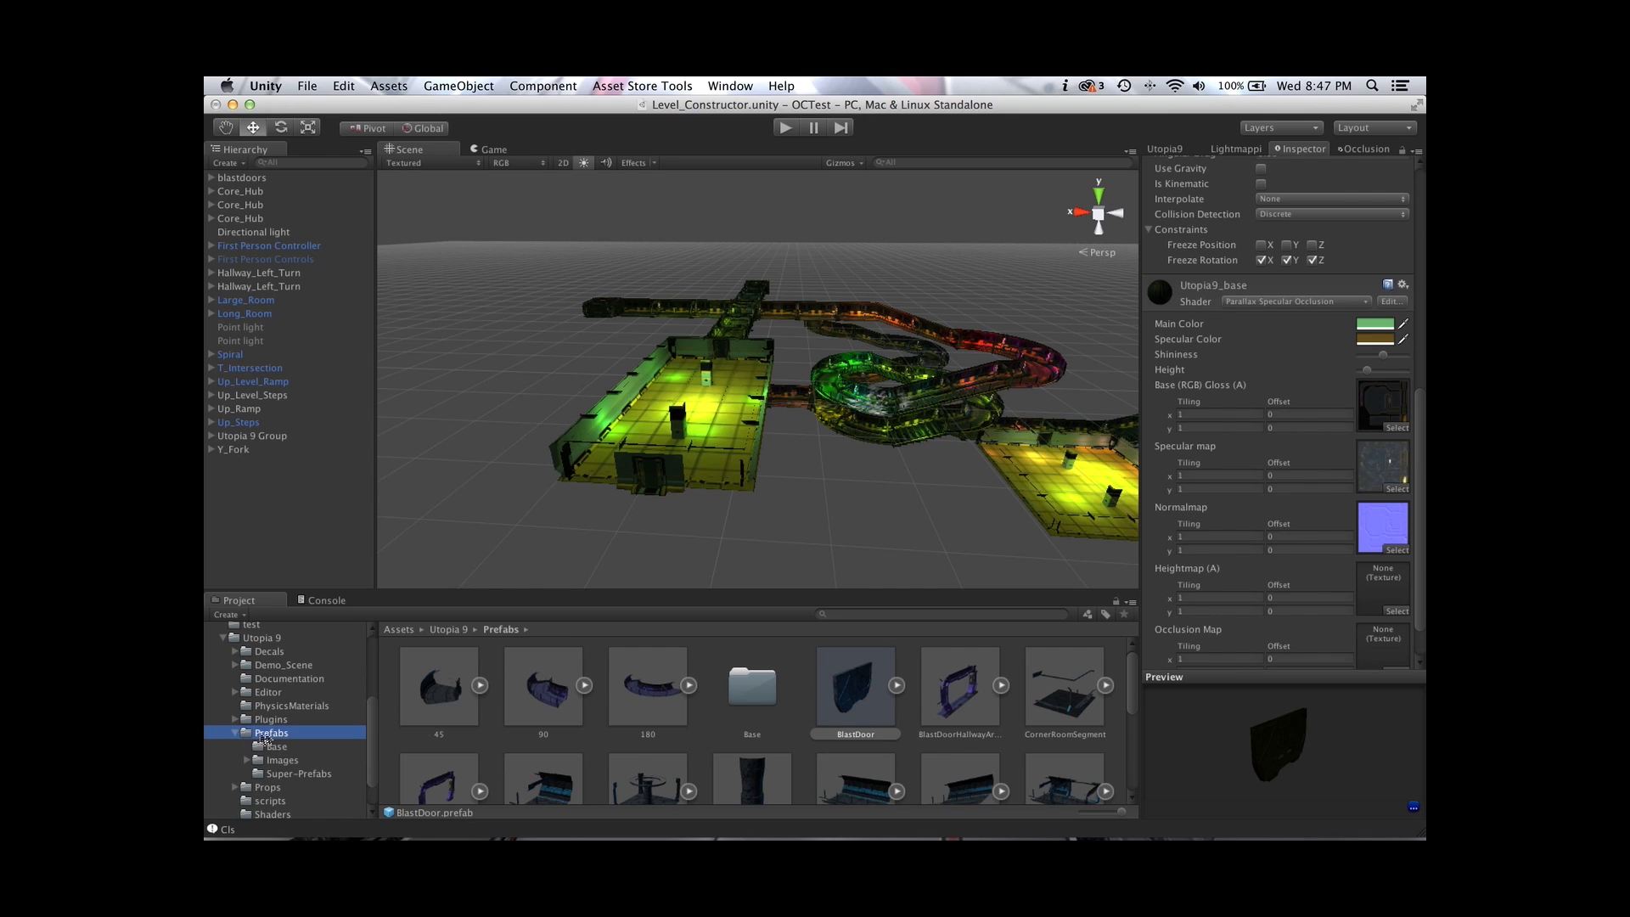
pyautogui.click(278, 748)
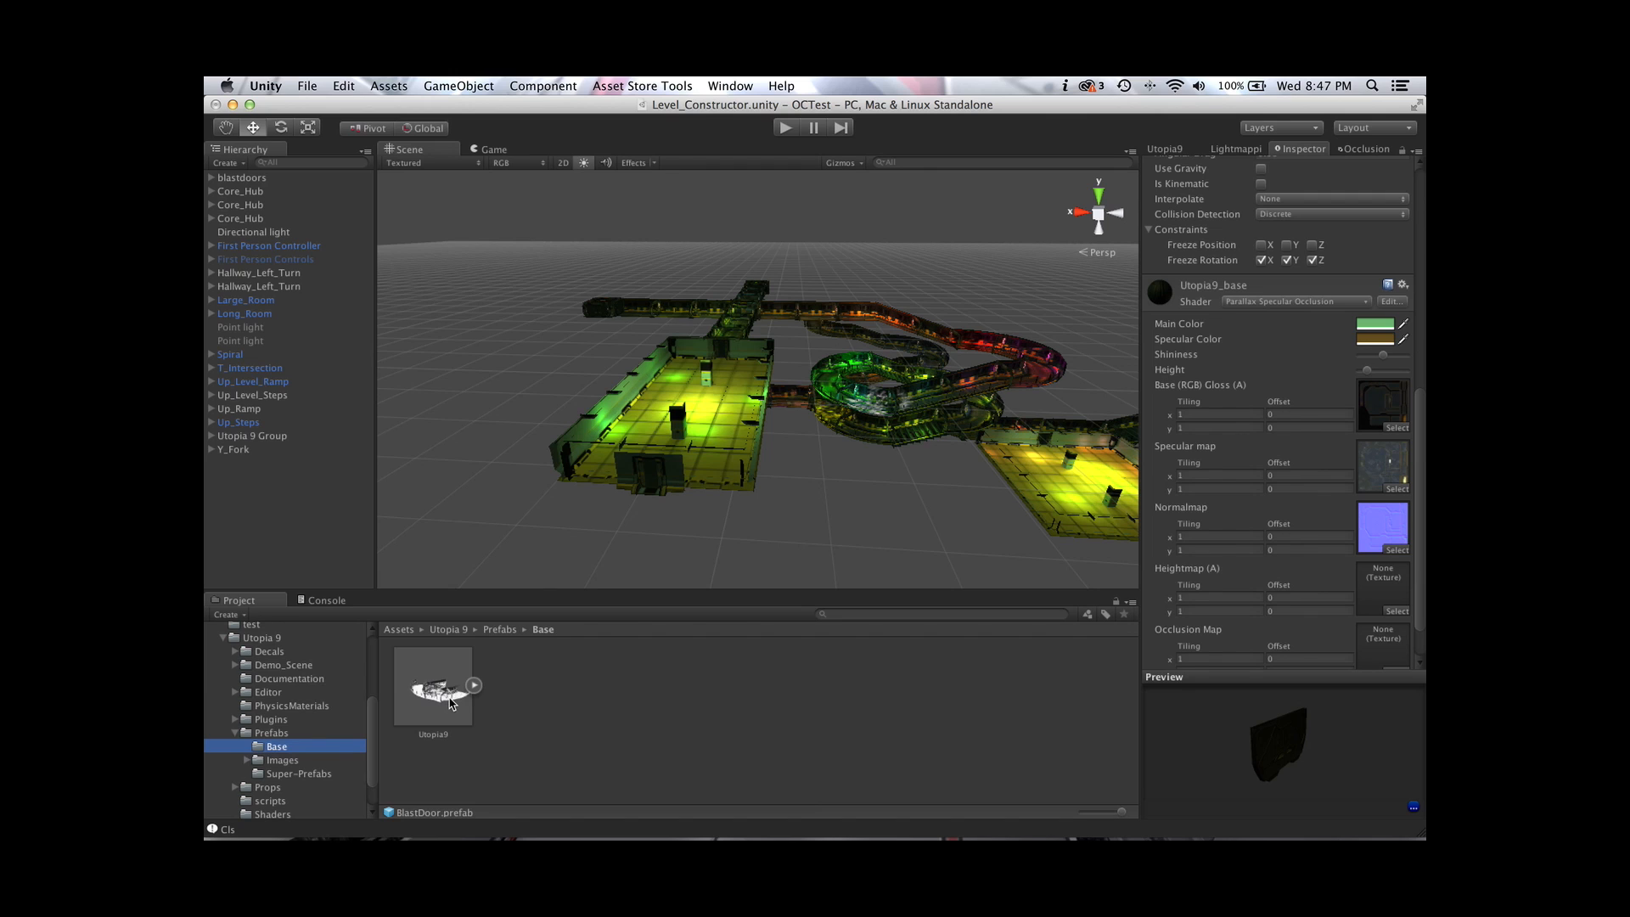
pyautogui.click(475, 686)
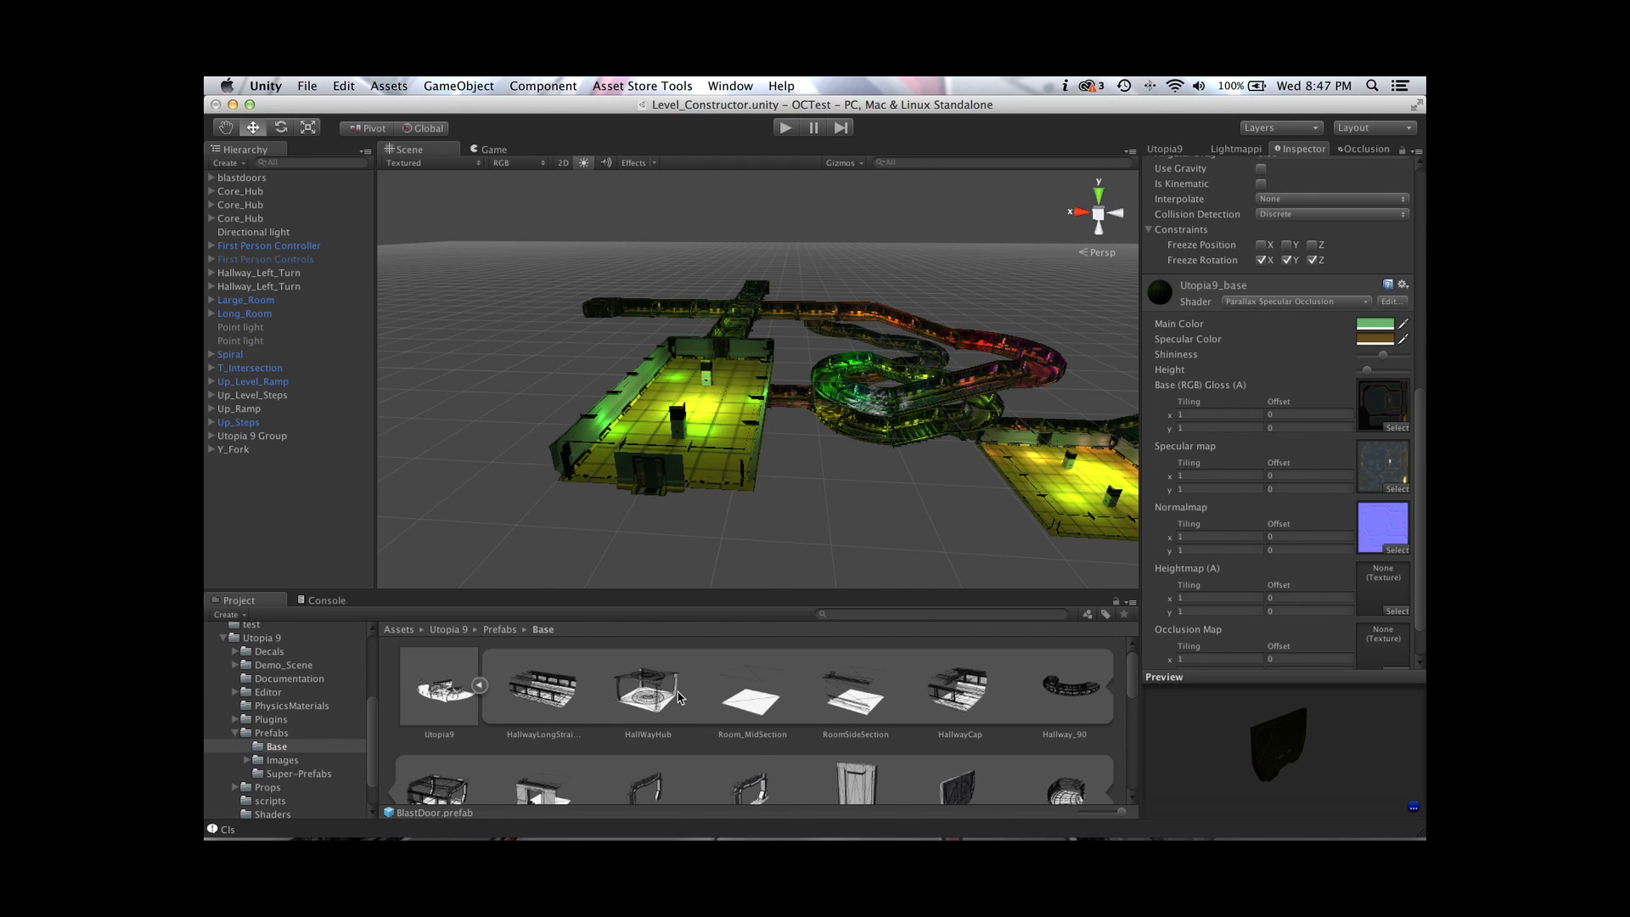
pyautogui.click(528, 697)
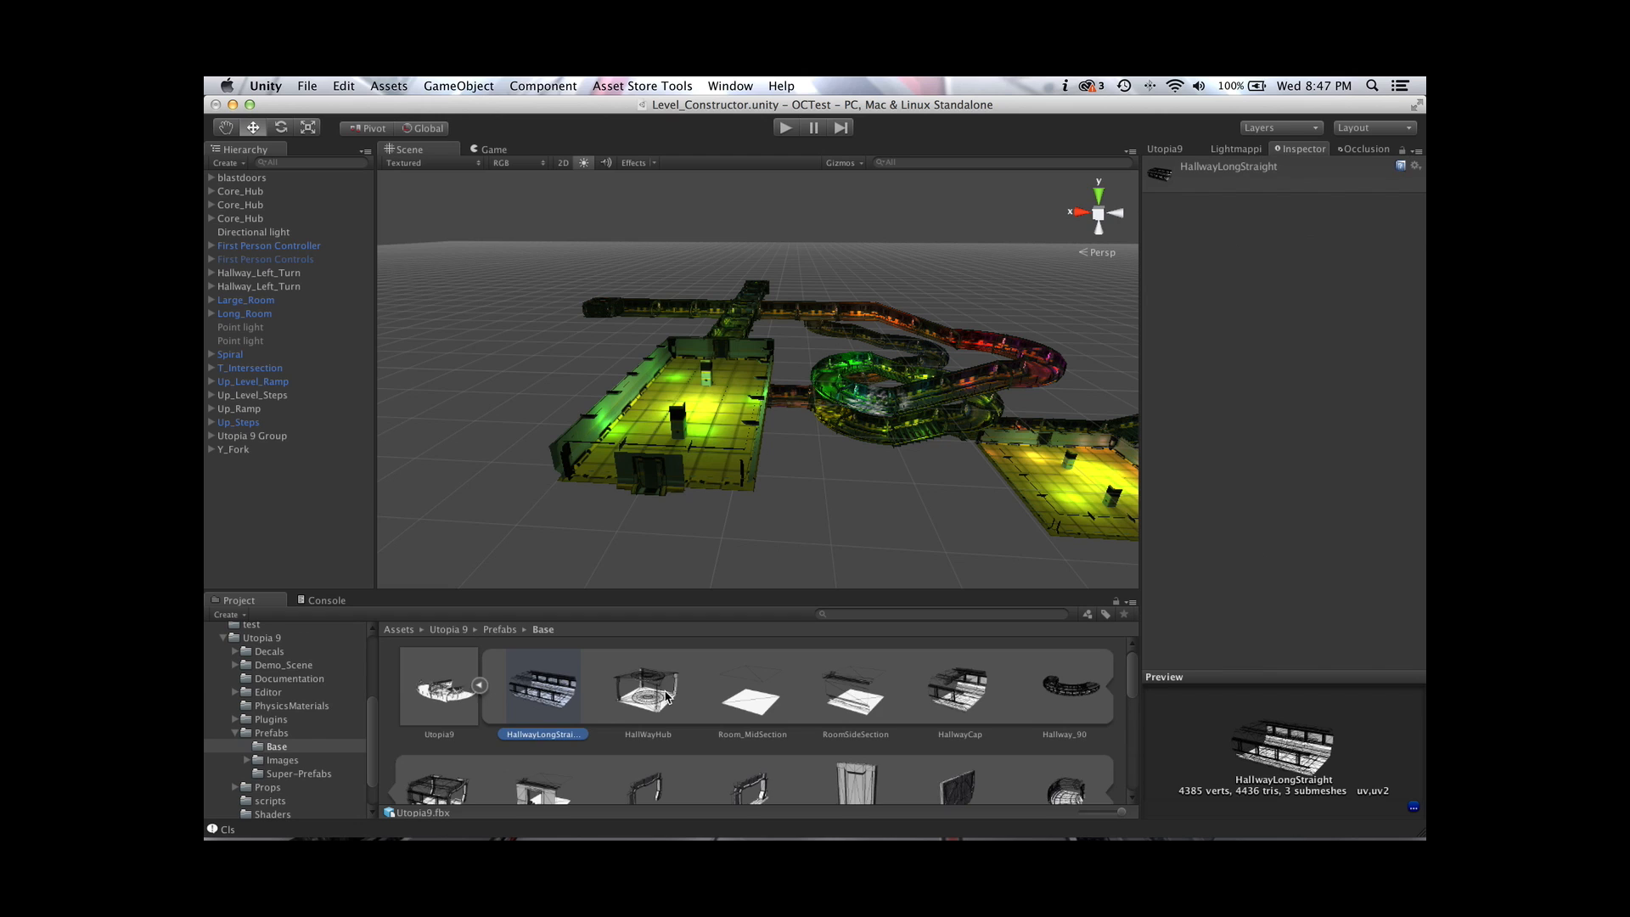
pyautogui.scroll(-5, 667, 696)
pyautogui.scroll(-5, 667, 697)
pyautogui.scroll(-1, 667, 696)
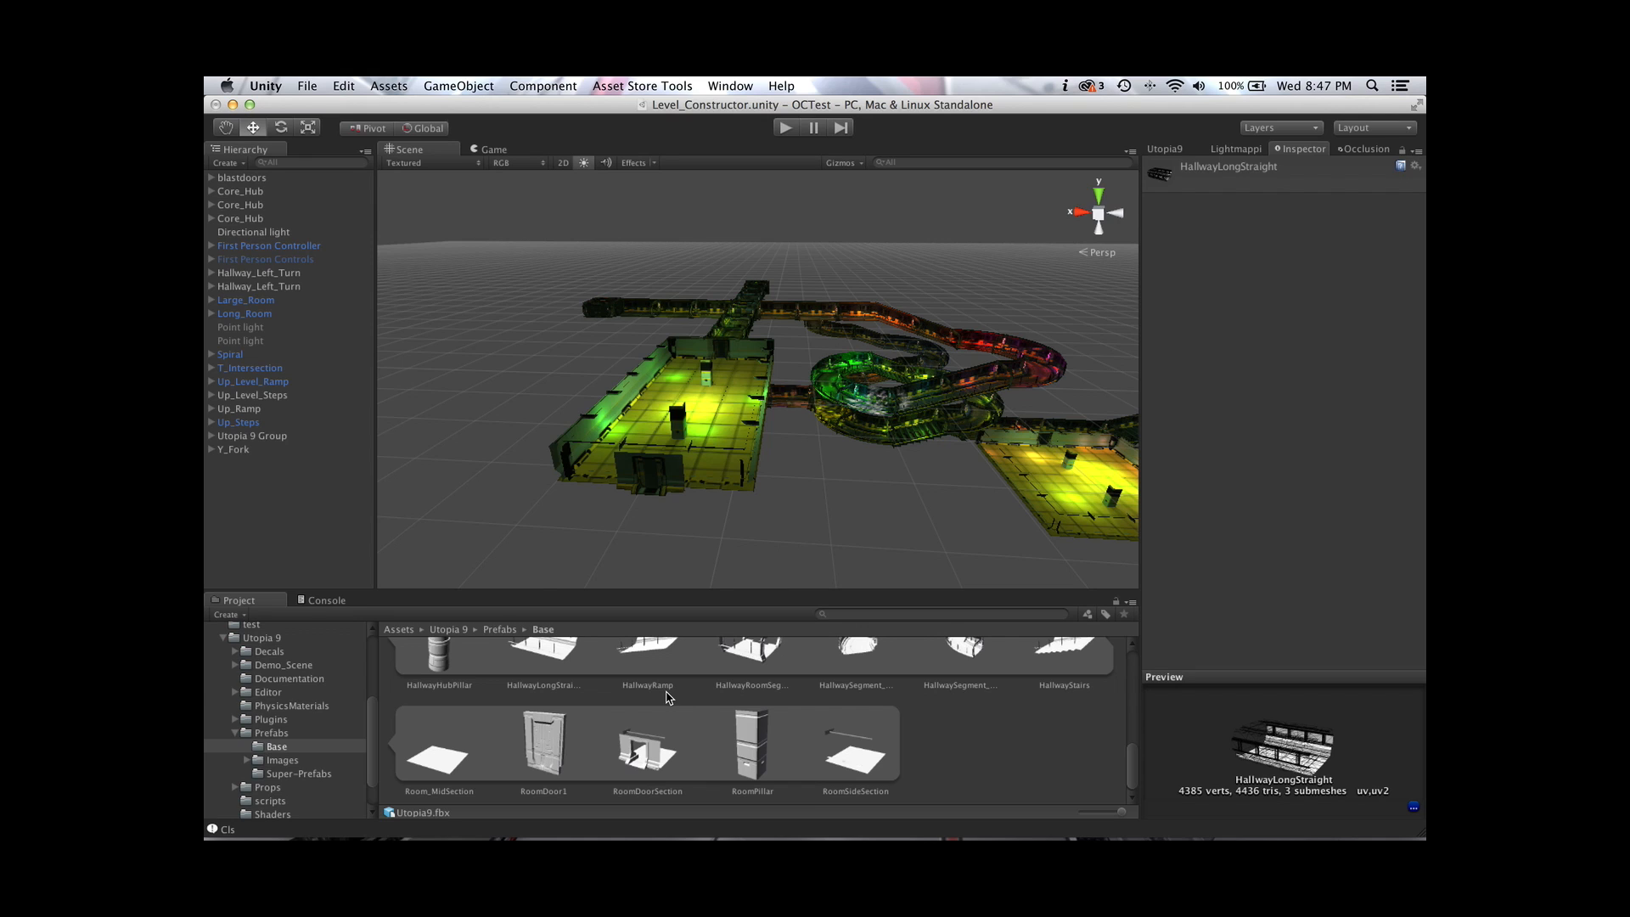
# View the Prefabs folder again, expand its Images subfolder with all nested folders, and open then collapse the Mobile folder
pyautogui.click(278, 733)
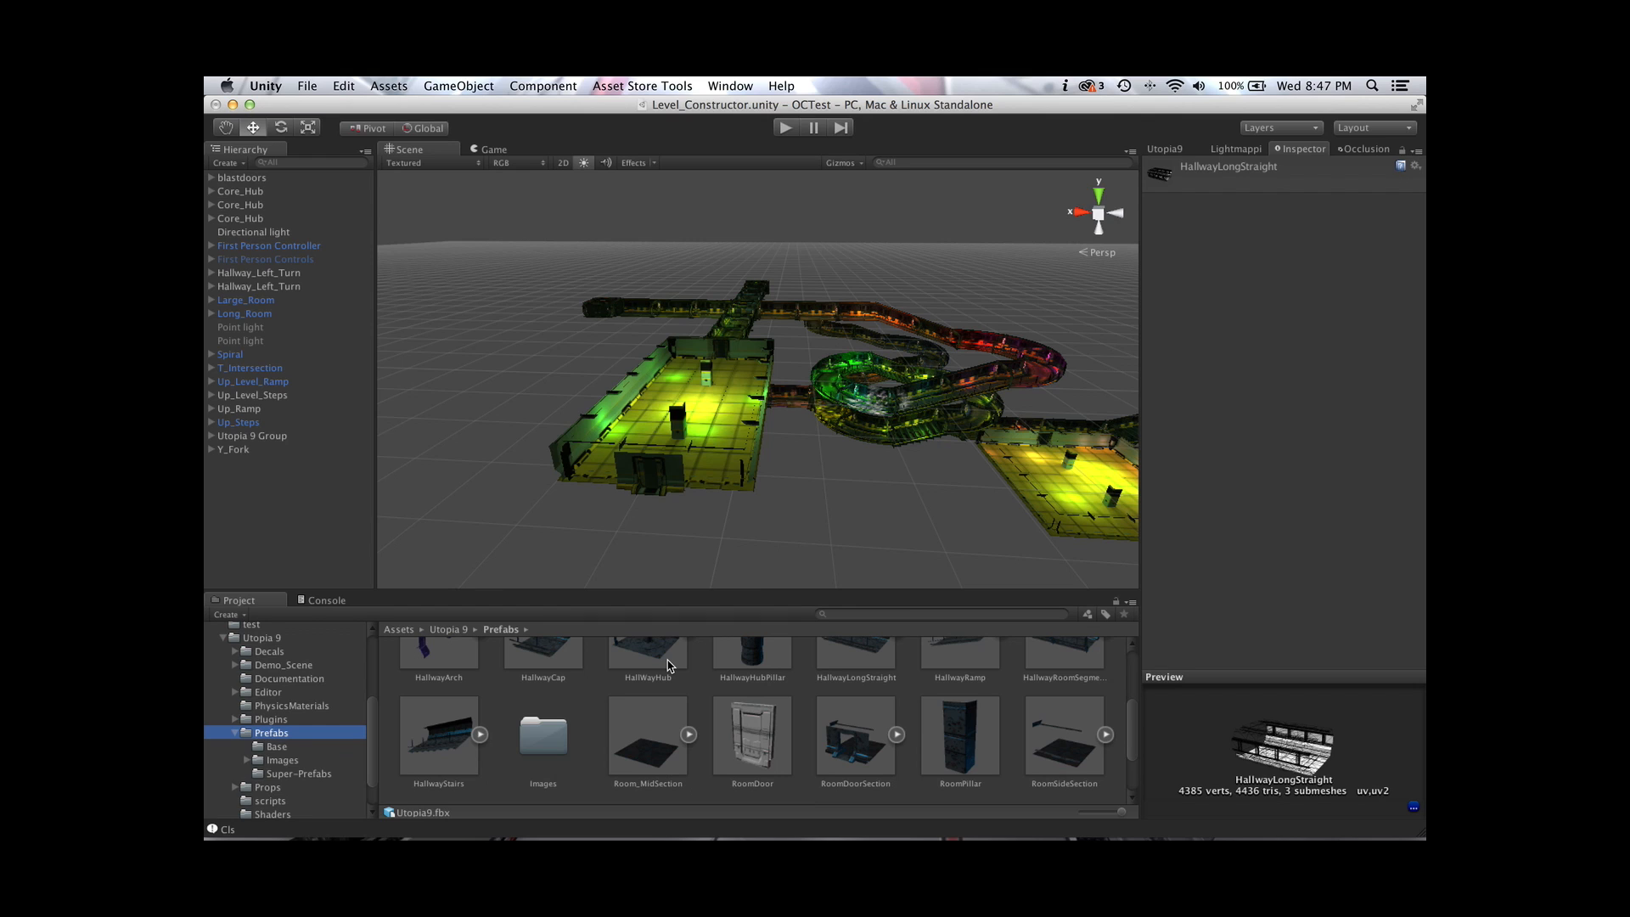
pyautogui.click(274, 760)
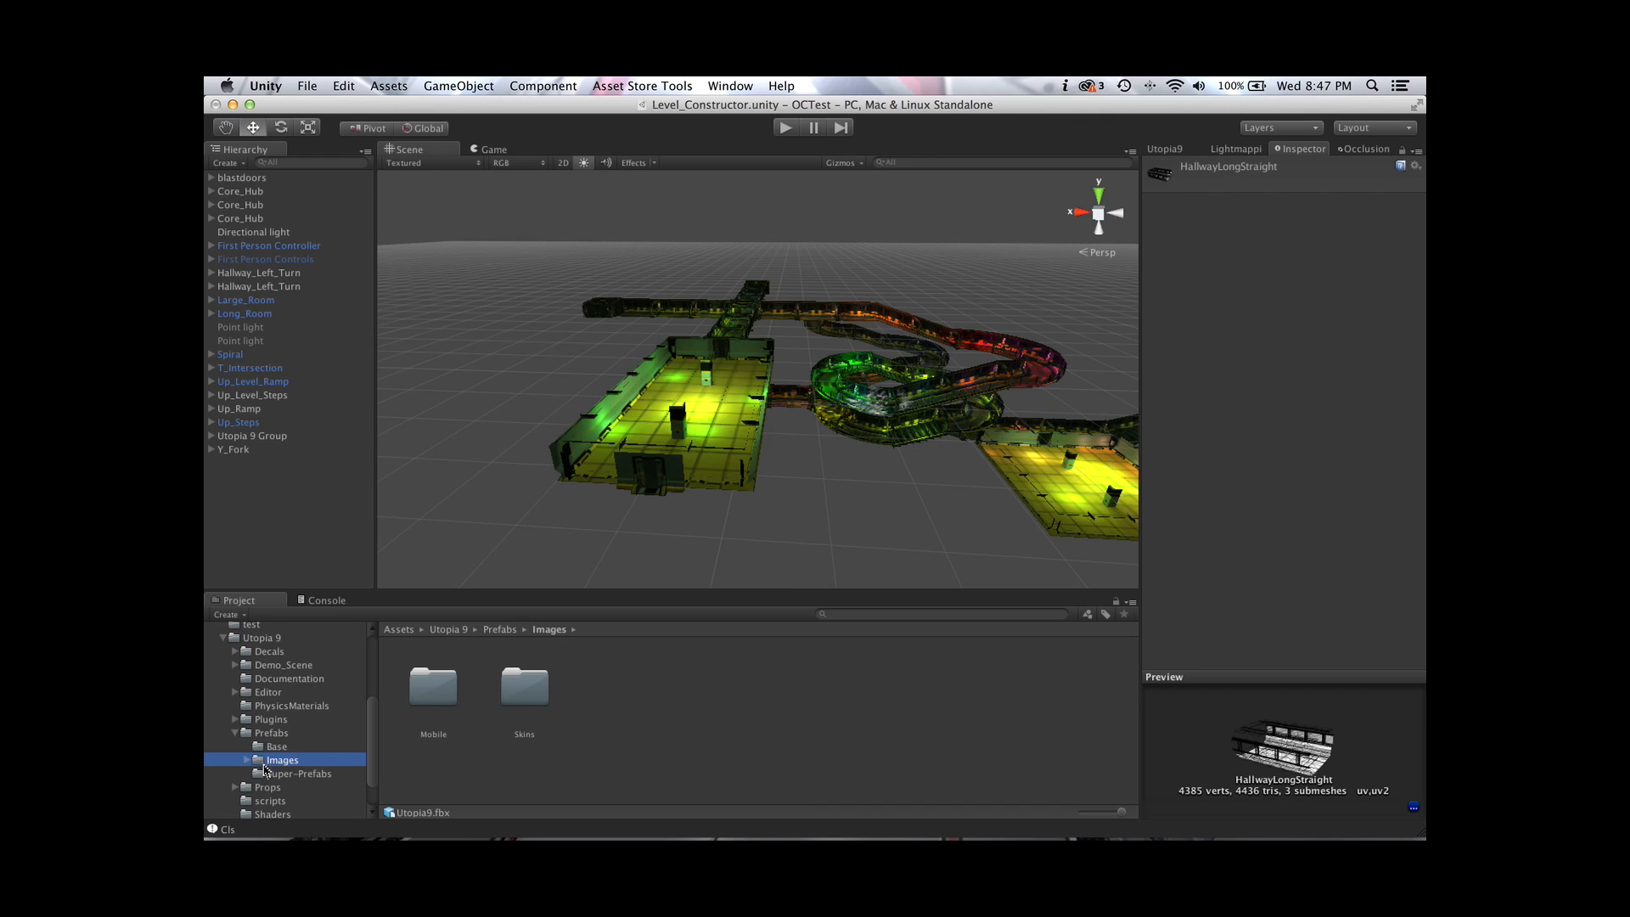
pyautogui.keyDown('alt'); pyautogui.click(248, 761); pyautogui.keyUp('alt')
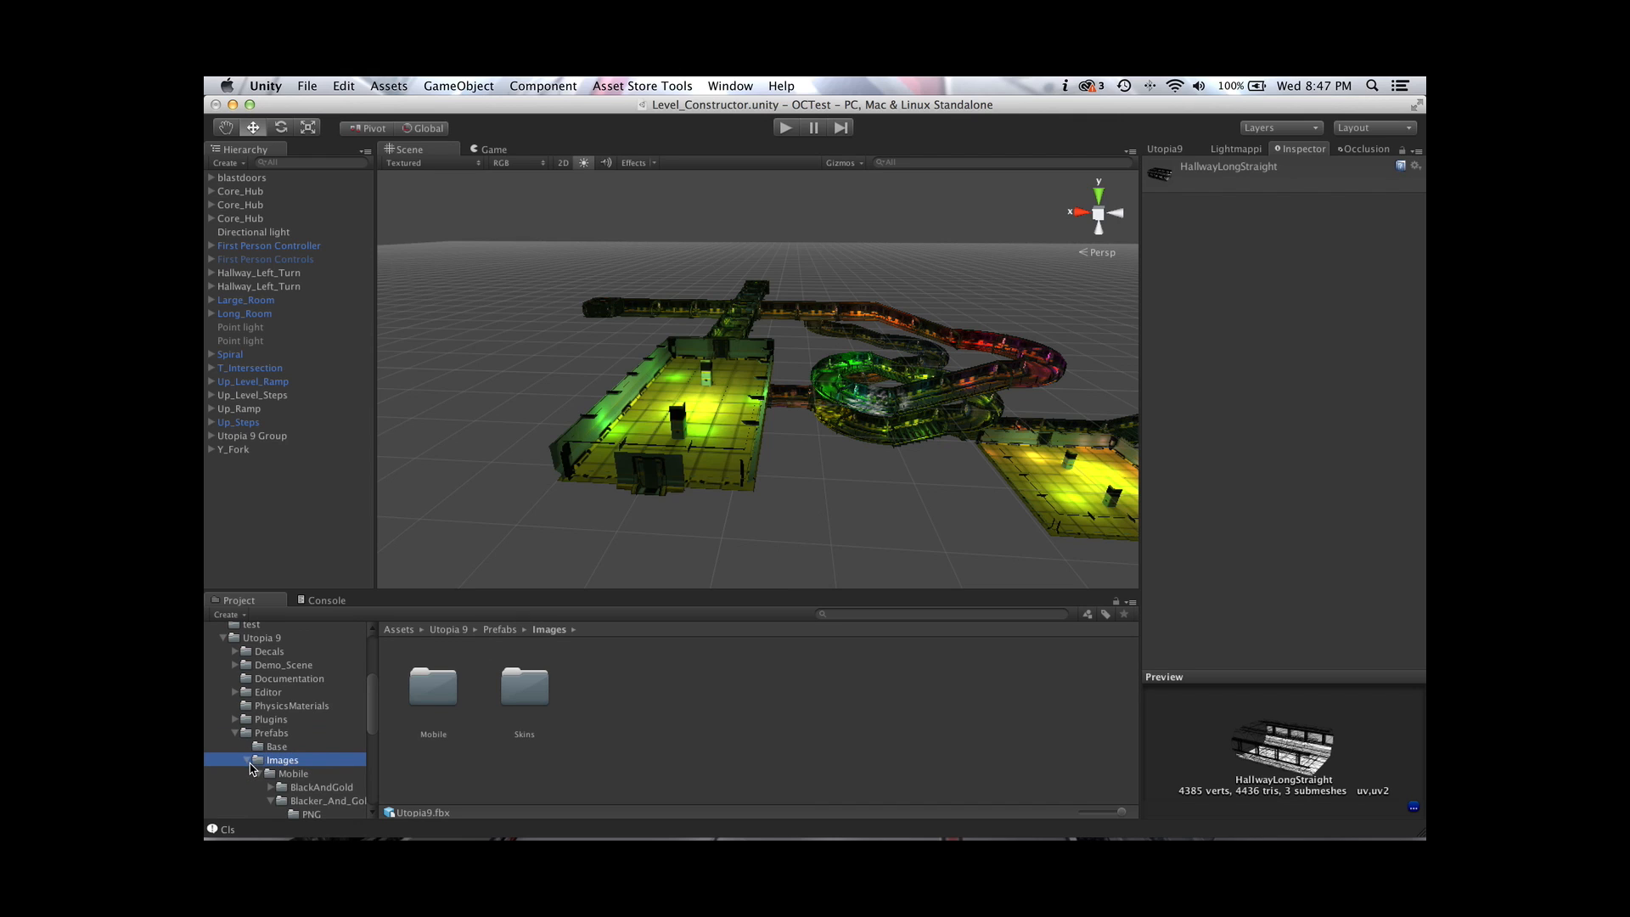
pyautogui.scroll(-3, 296, 787)
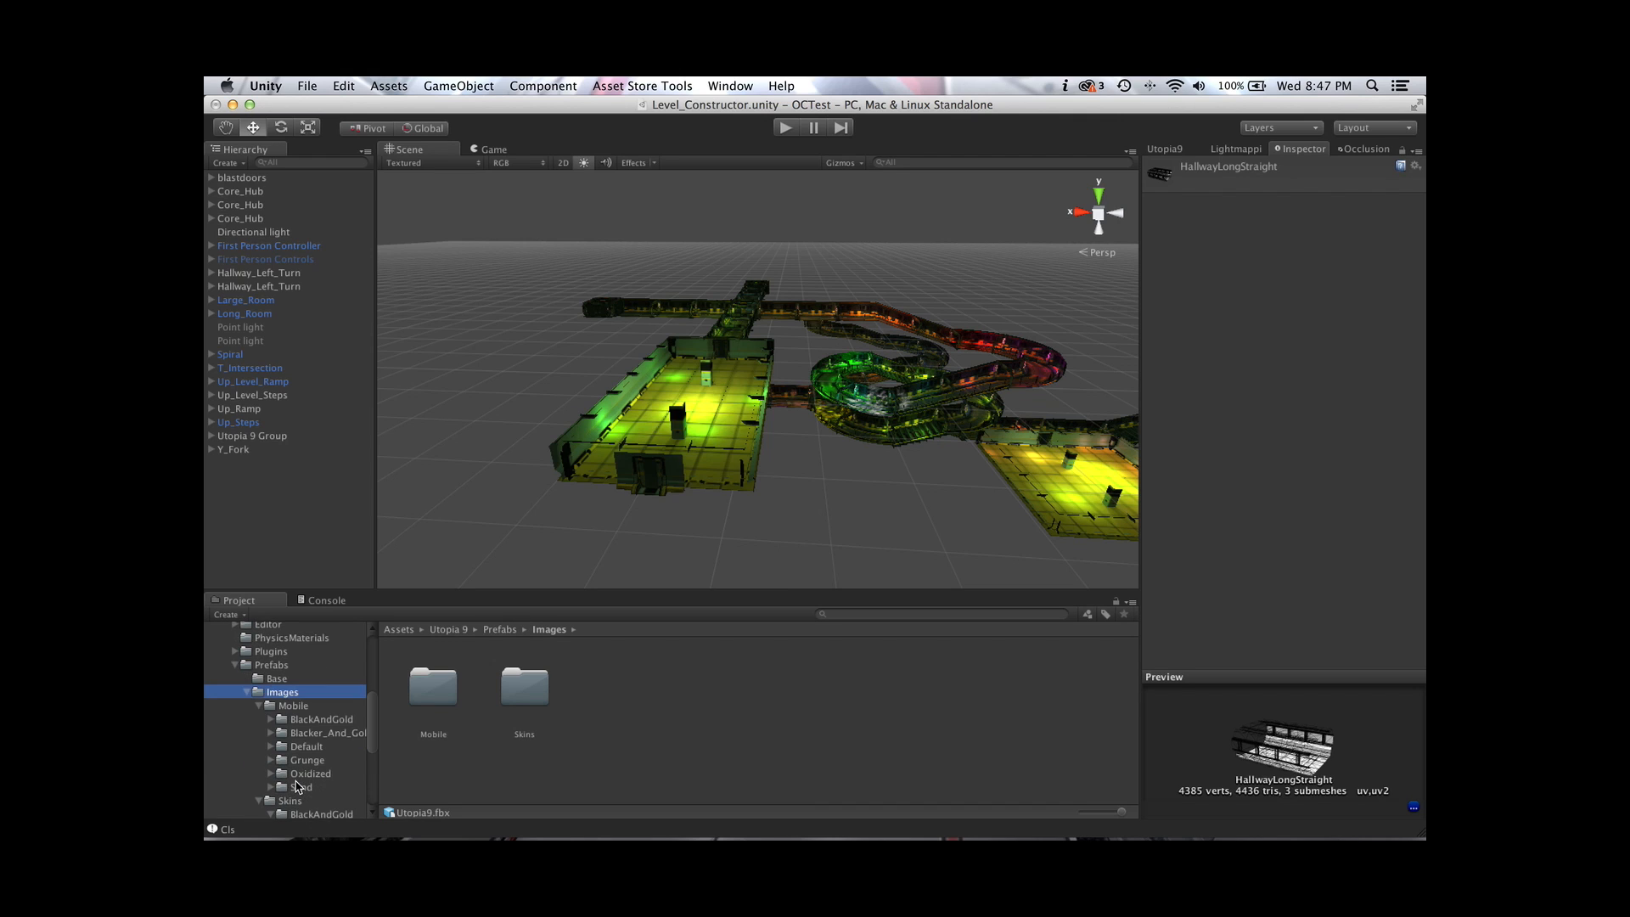
pyautogui.click(297, 709)
pyautogui.click(259, 706)
# Tidy the expanded folders under Skins and open the BlackAndGold skin's PNG folder to view its textures
pyautogui.click(270, 732)
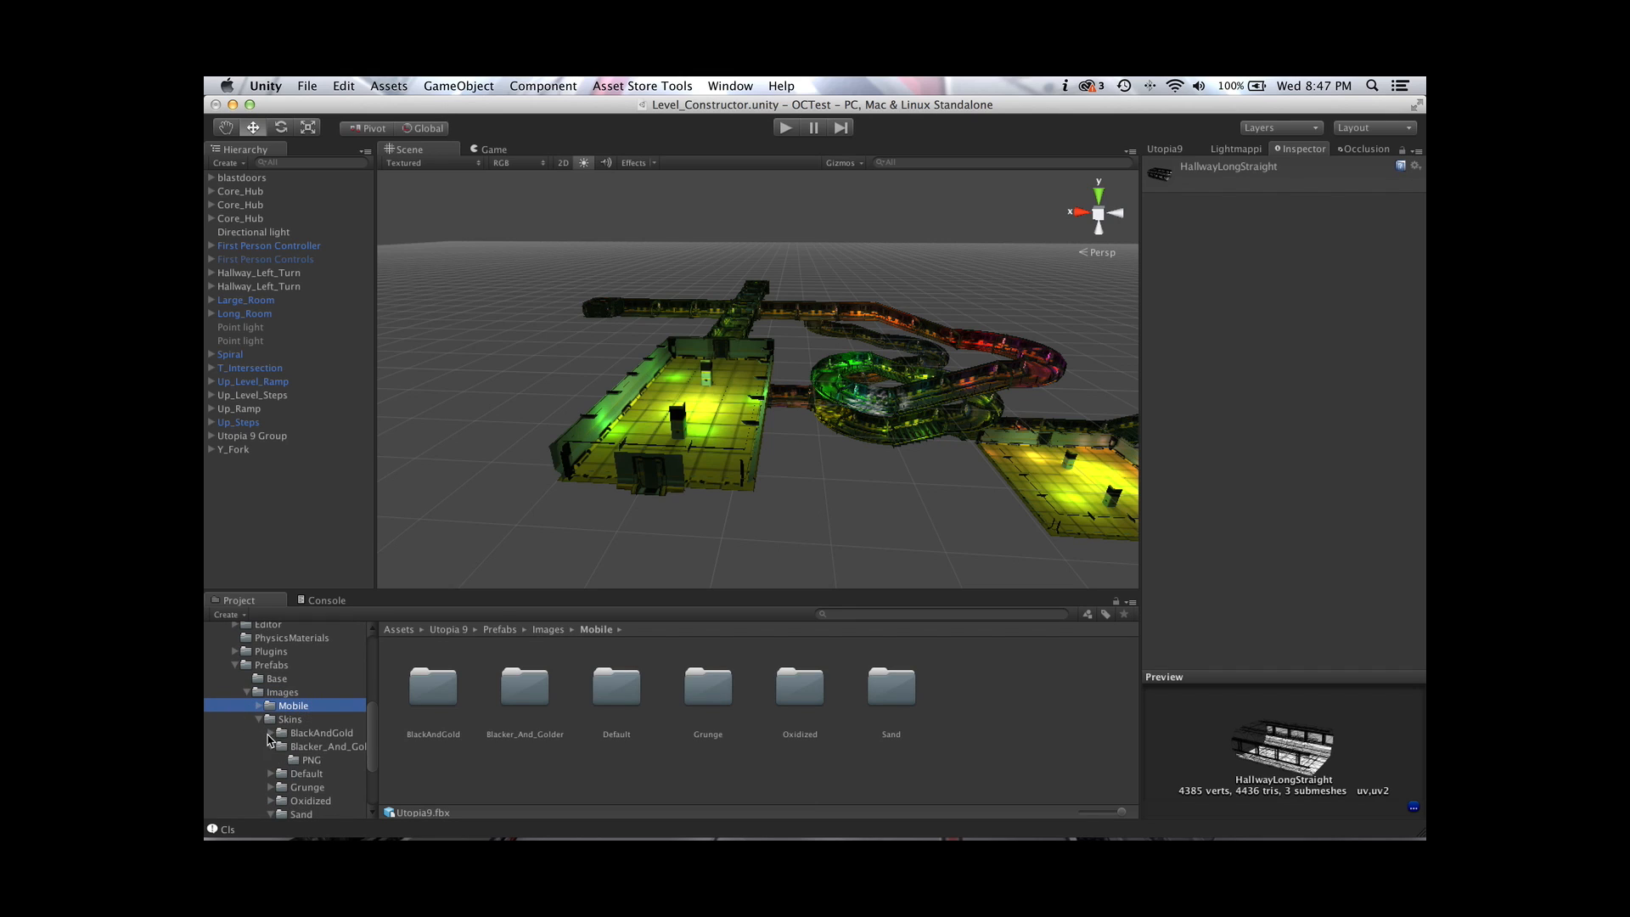
pyautogui.click(270, 747)
pyautogui.click(282, 732)
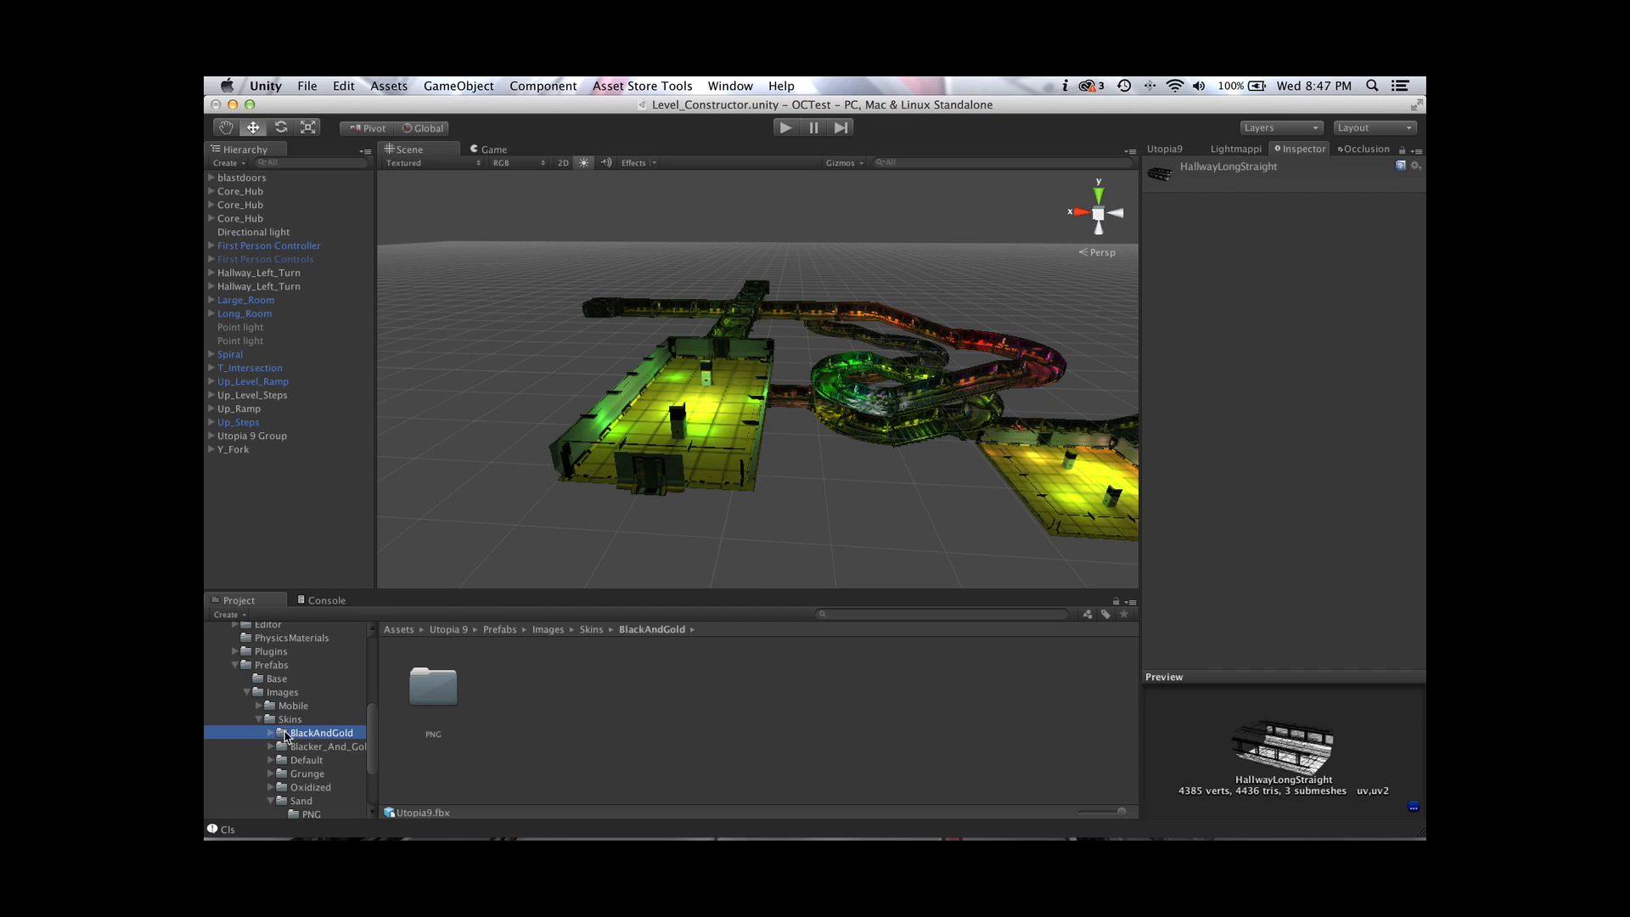
pyautogui.click(271, 734)
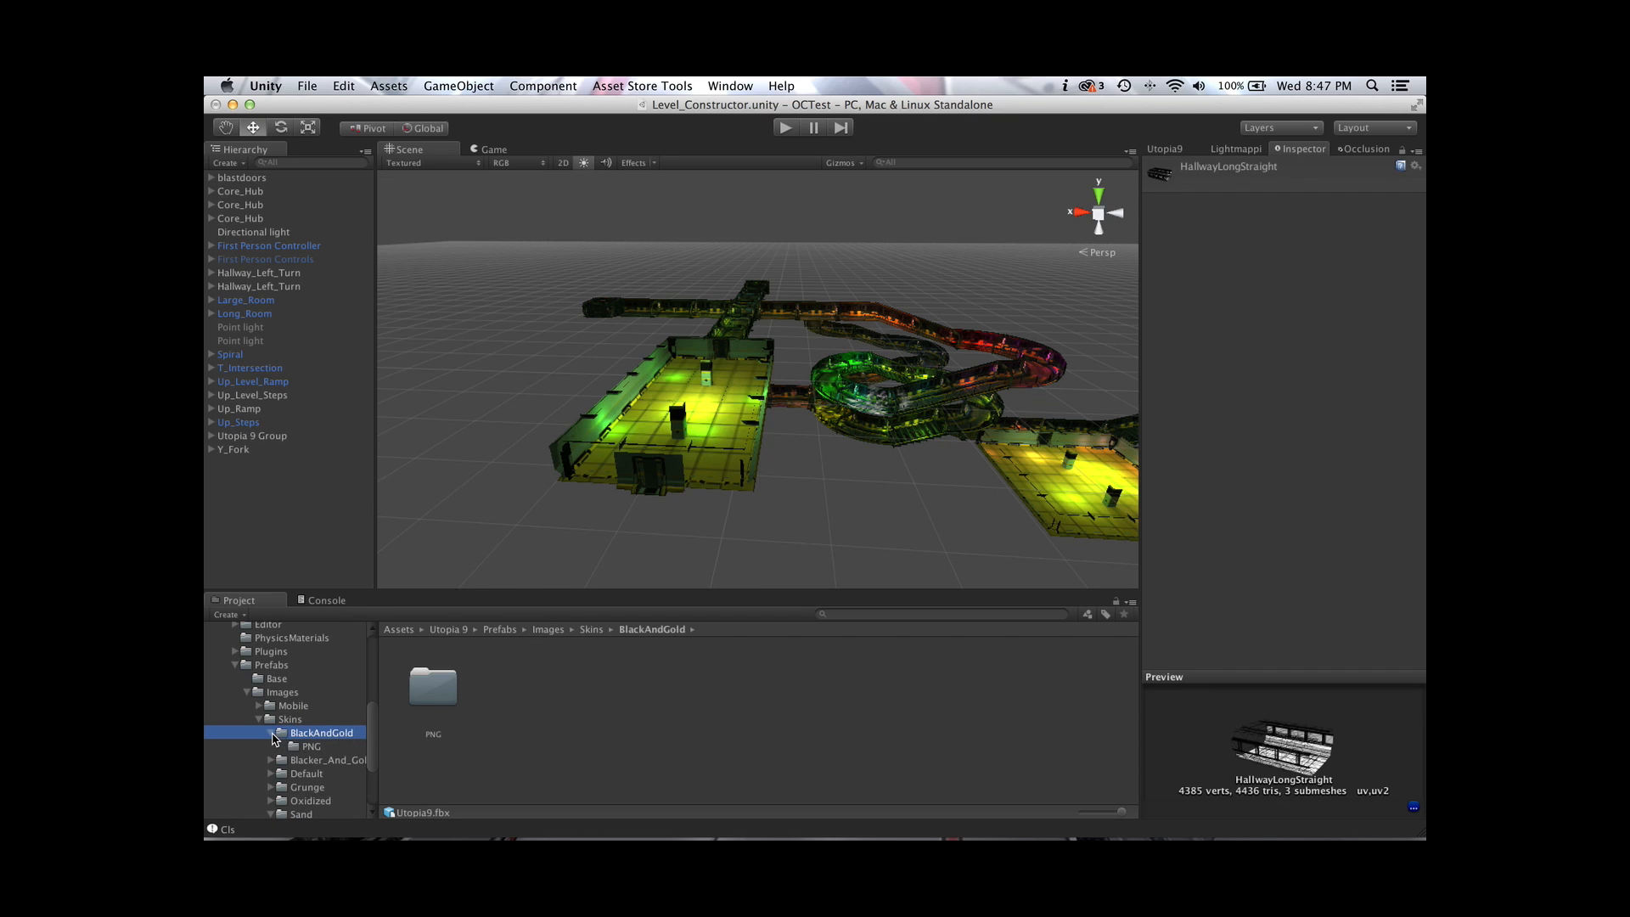
pyautogui.click(302, 746)
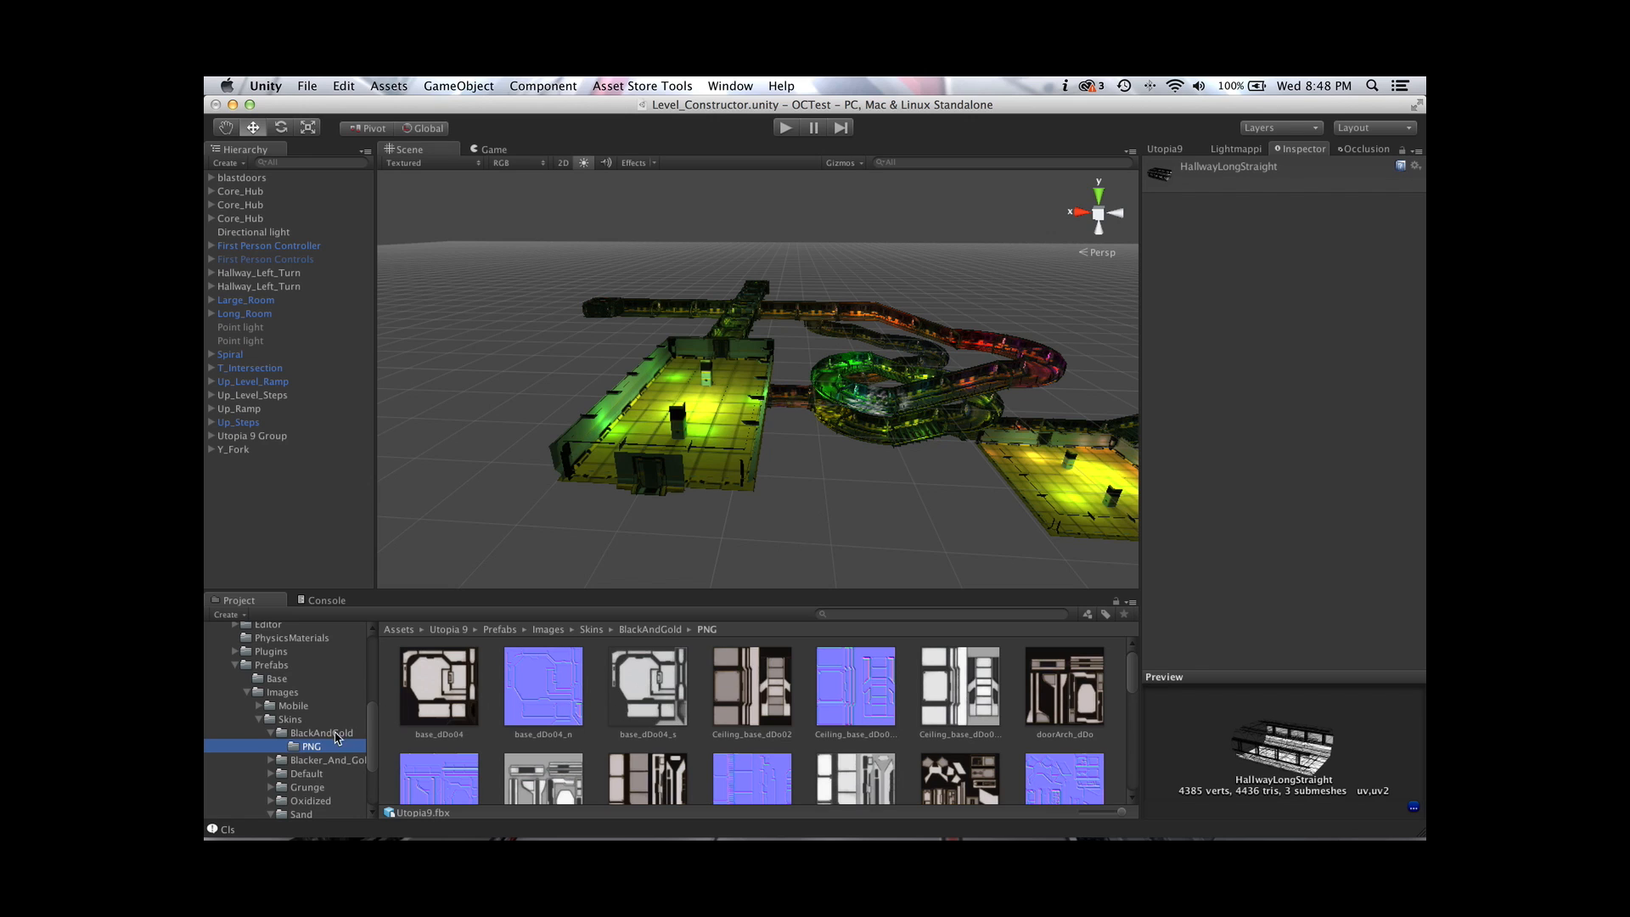
# Open the Blacker_And_Golder skin's PNG folder, select the base_dDo04 texture, and enlarge its preview
pyautogui.click(272, 734)
pyautogui.click(272, 747)
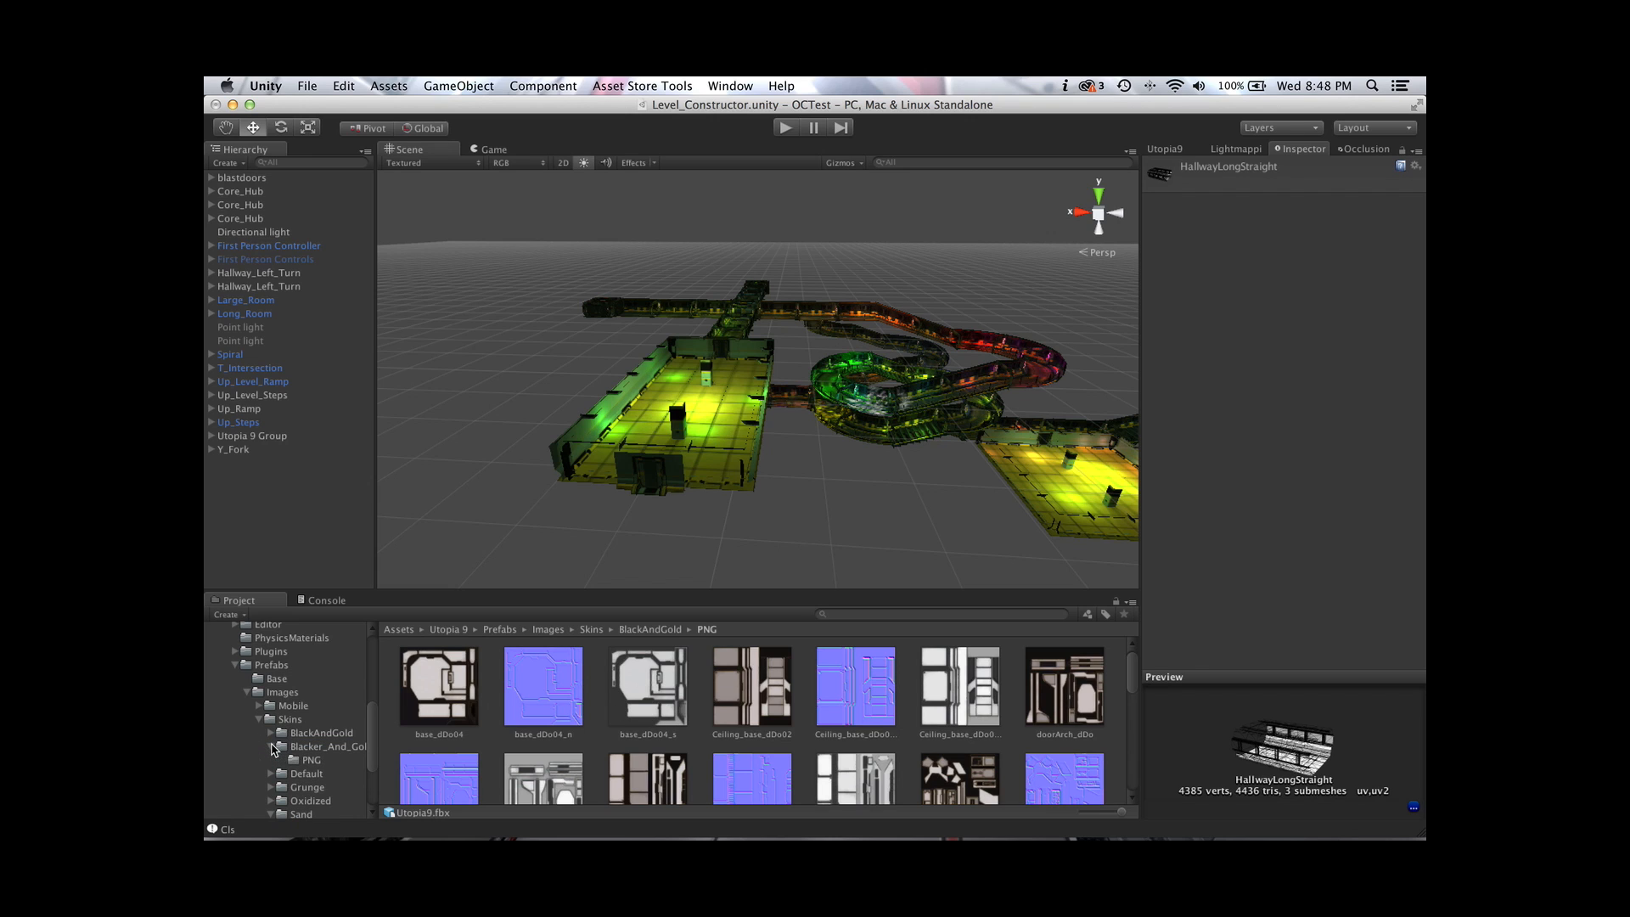
pyautogui.click(298, 761)
pyautogui.click(429, 706)
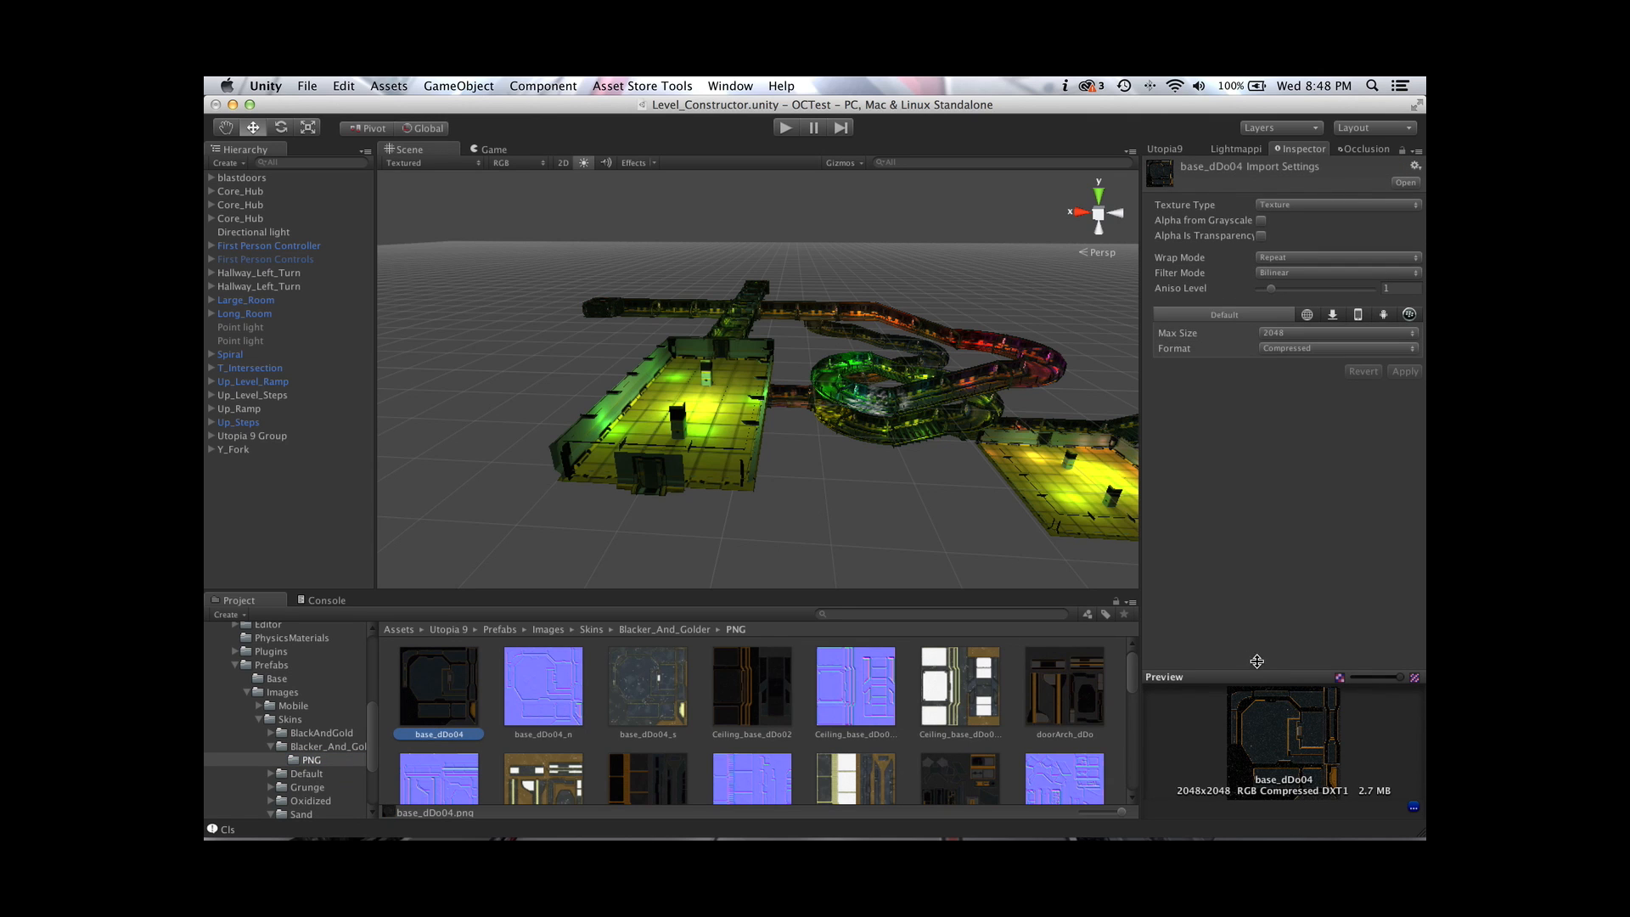
pyautogui.moveTo(1261, 675); pyautogui.dragTo(1275, 592)
pyautogui.moveTo(1407, 741); pyautogui.dragTo(1368, 456)
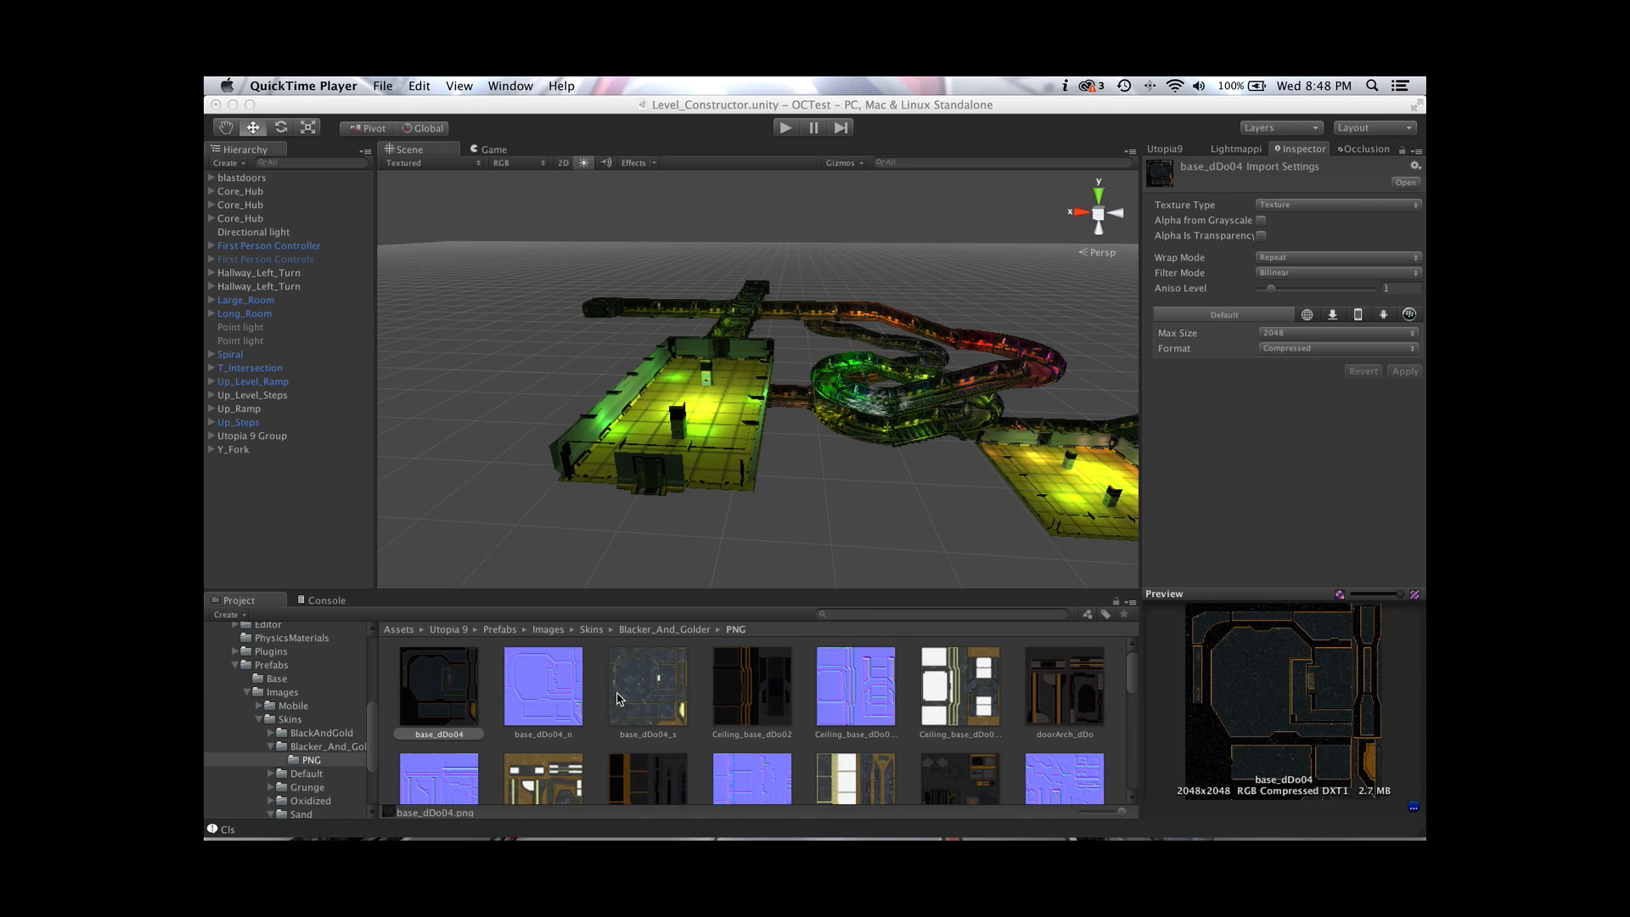
# Expand the Default skin folder and open its PNG subfolder to view the textures
pyautogui.click(370, 742)
pyautogui.scroll(-2, 339, 743)
pyautogui.click(307, 740)
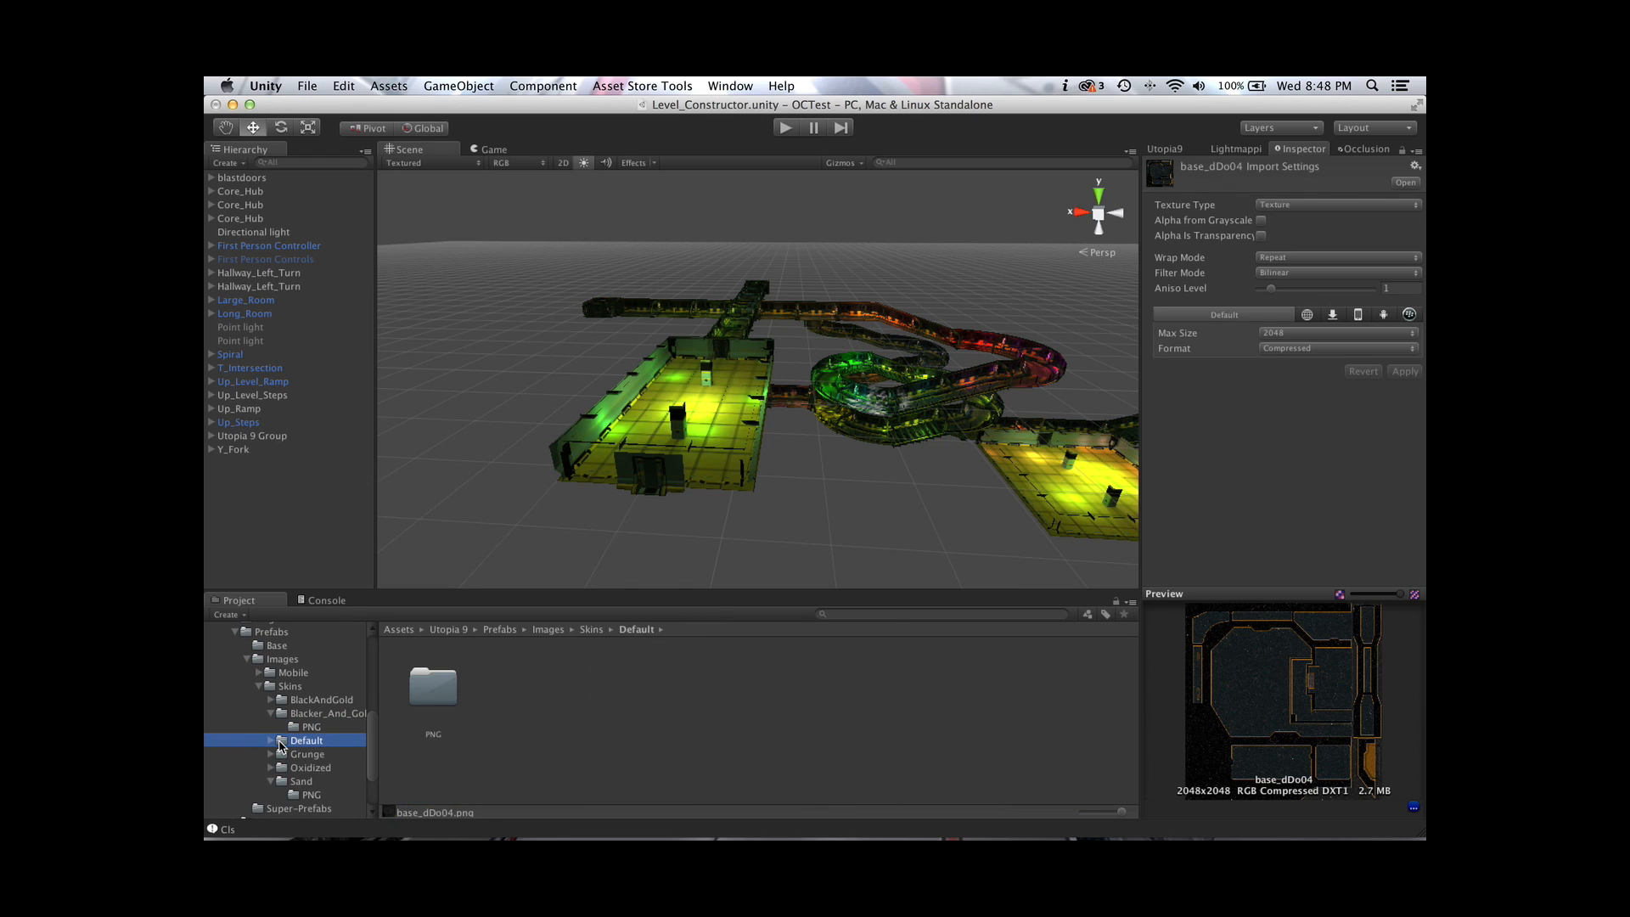
pyautogui.click(272, 741)
pyautogui.doubleClick(433, 688)
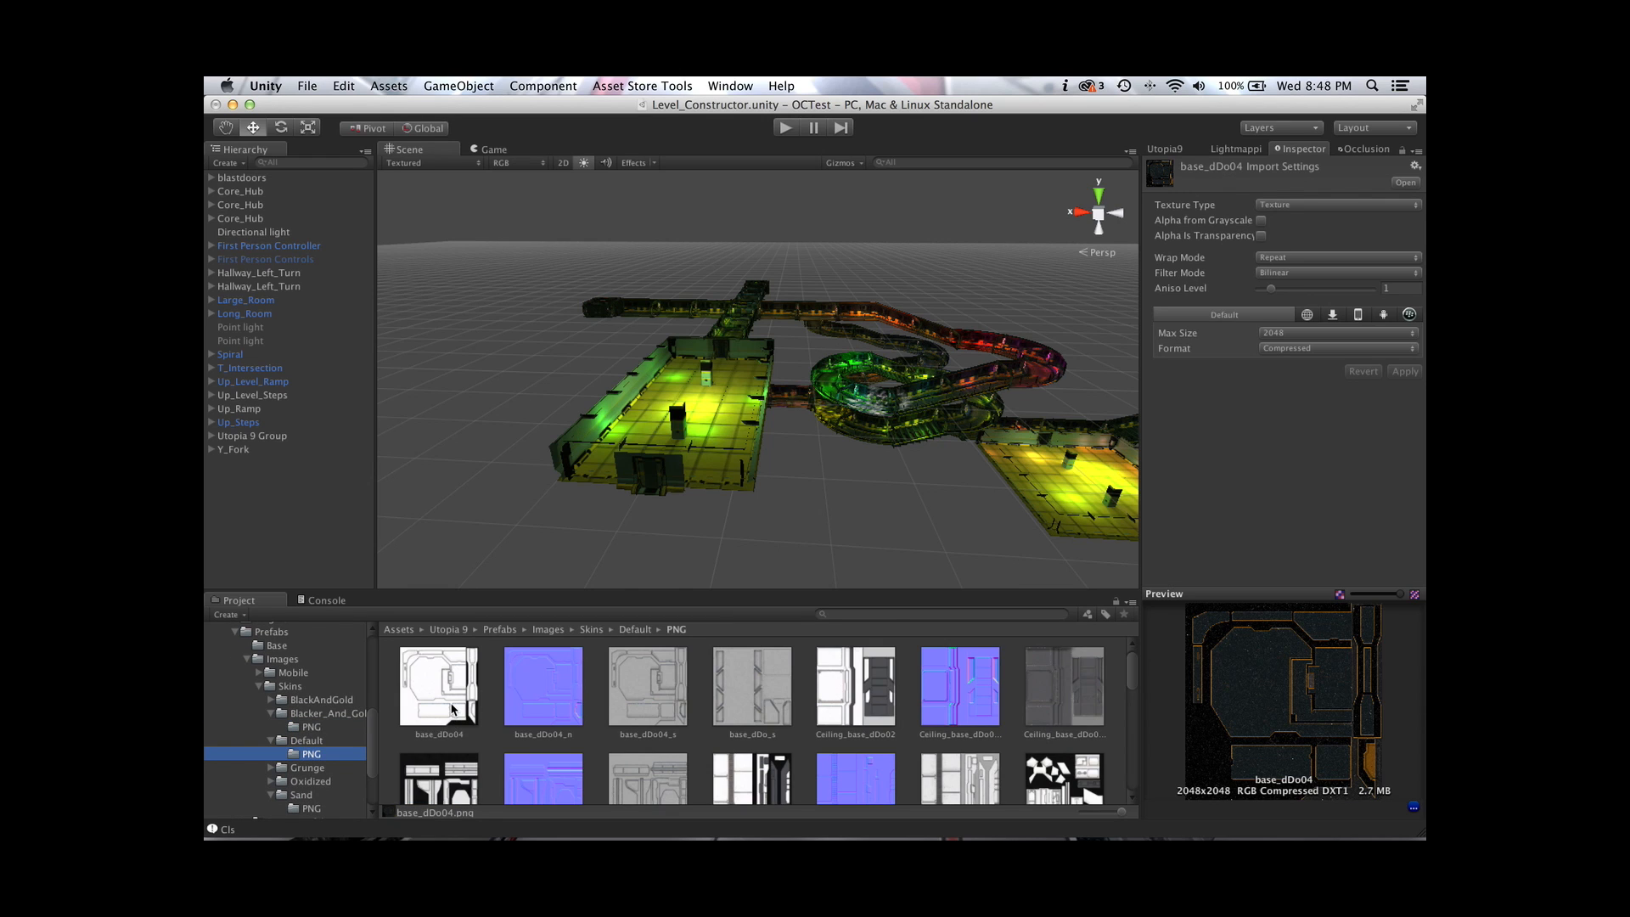
# Expand the Grunge skin folder and open its PNG subfolder to view the textures
pyautogui.click(306, 769)
pyautogui.click(272, 768)
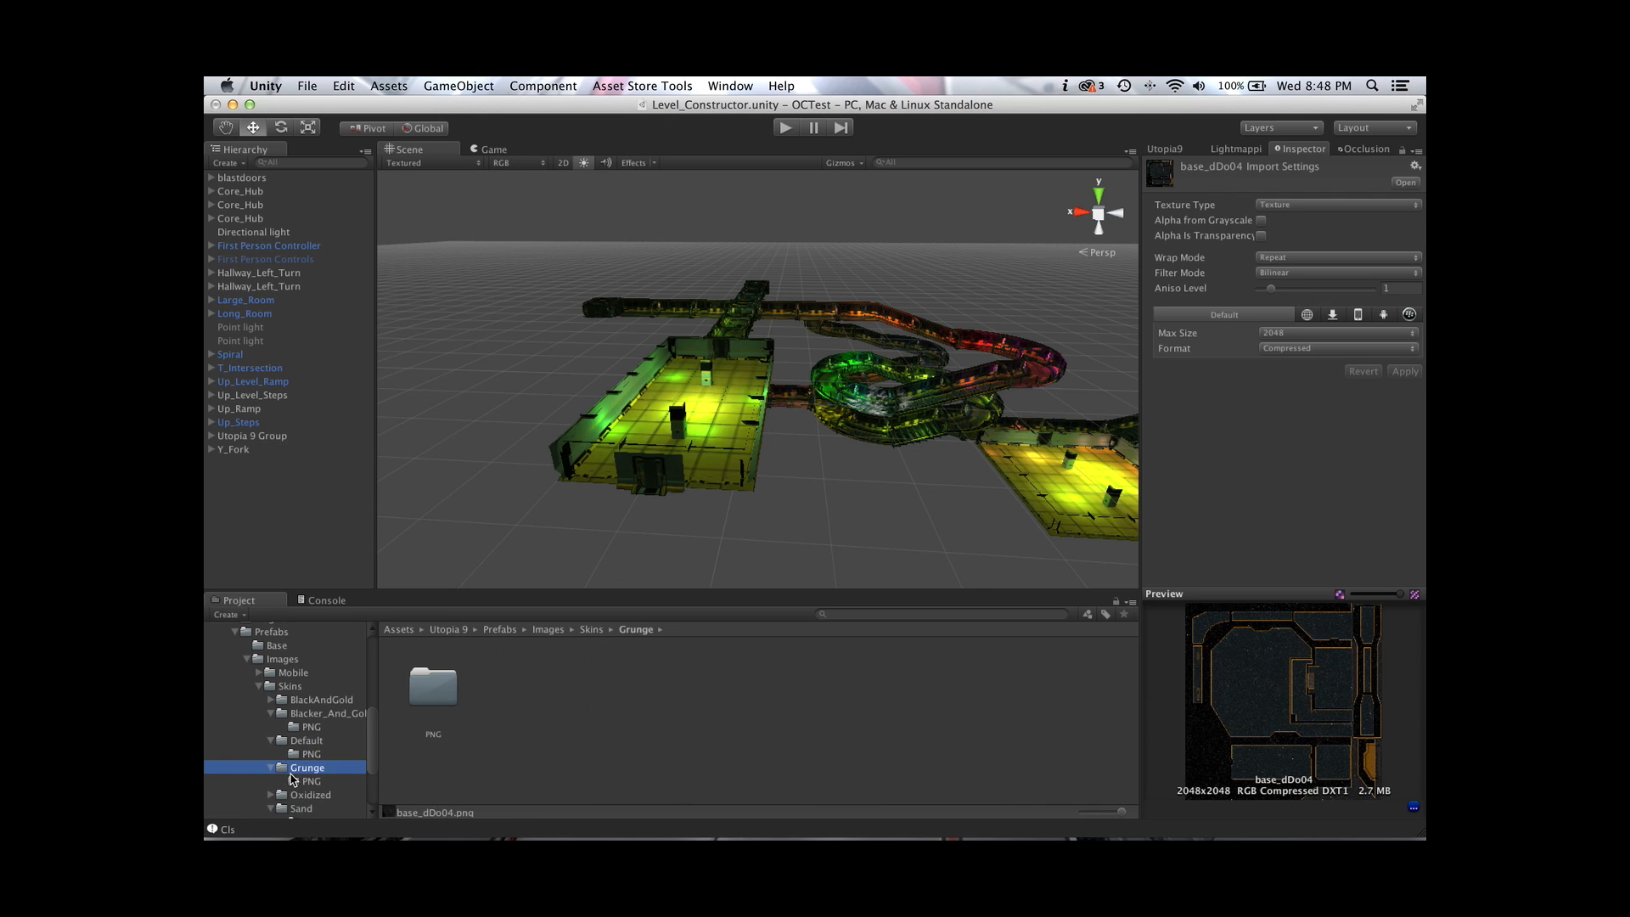
pyautogui.doubleClick(433, 687)
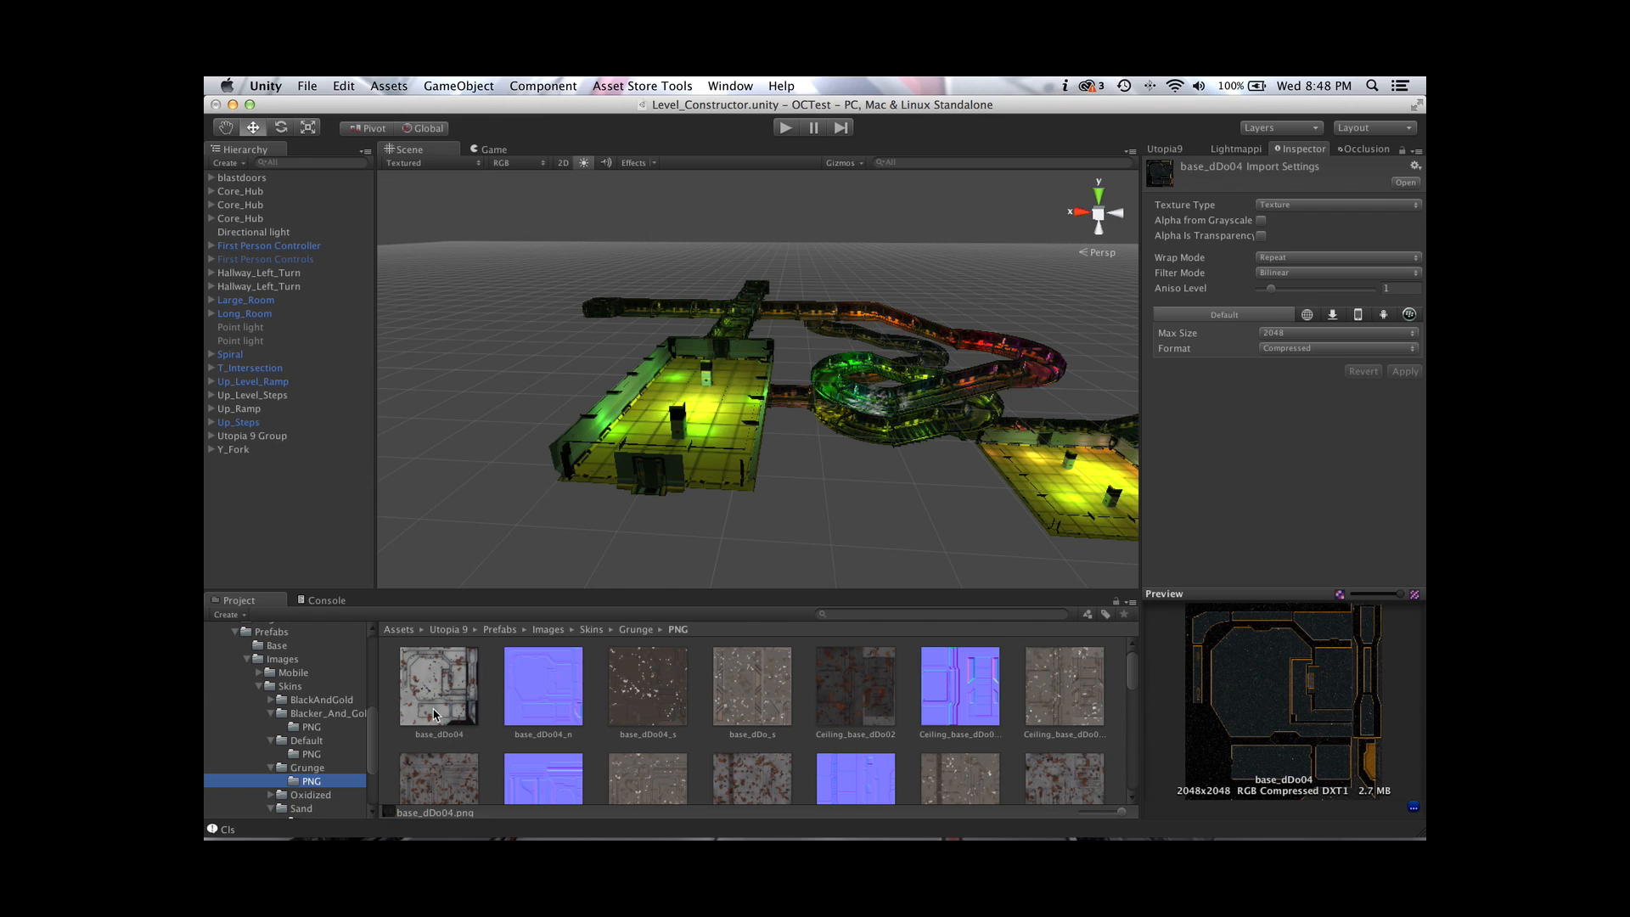
# Revisit the Blacker_And_Golder PNG textures, and open the Super-Prefabs folder to view its prefabs
pyautogui.scroll(-3, 374, 769)
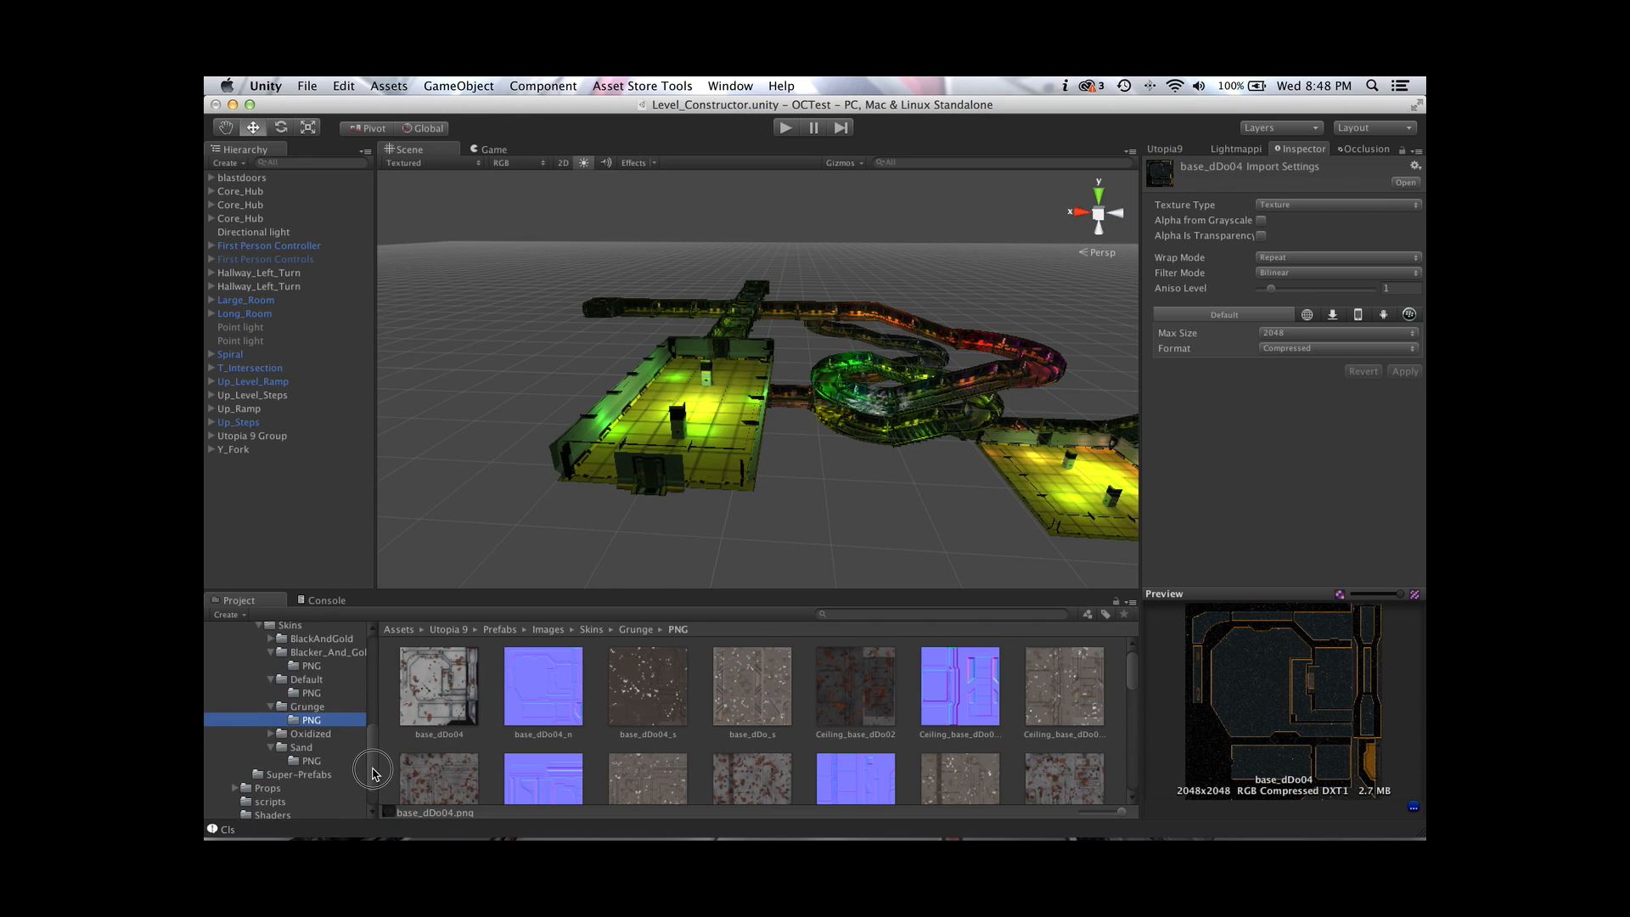
pyautogui.moveTo(373, 772); pyautogui.dragTo(372, 771)
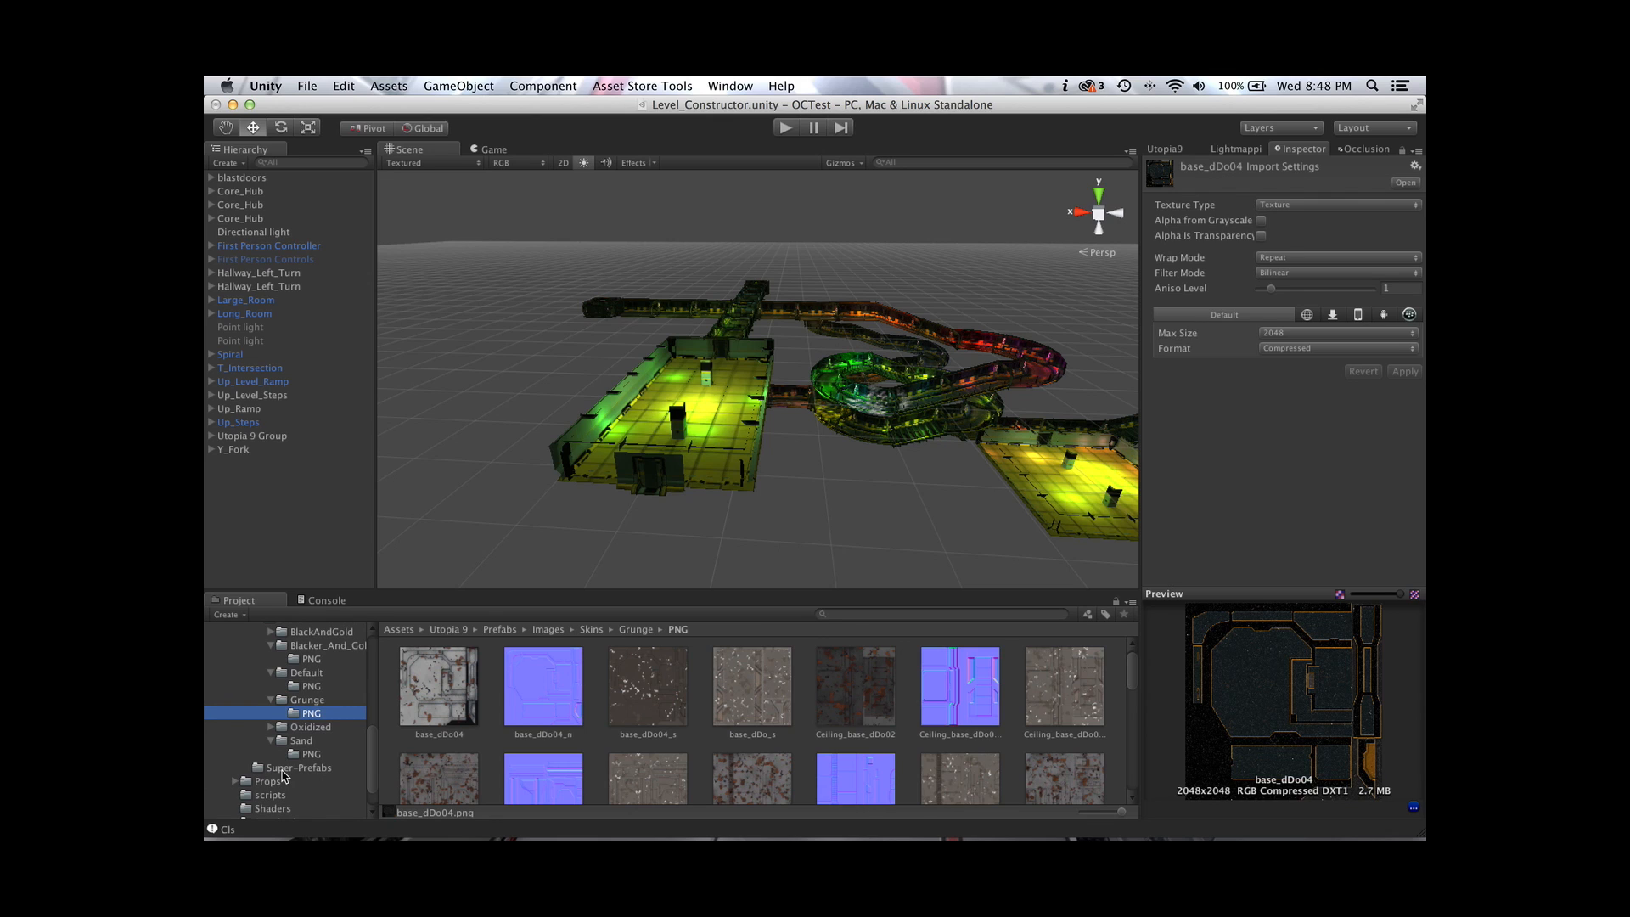
pyautogui.click(312, 659)
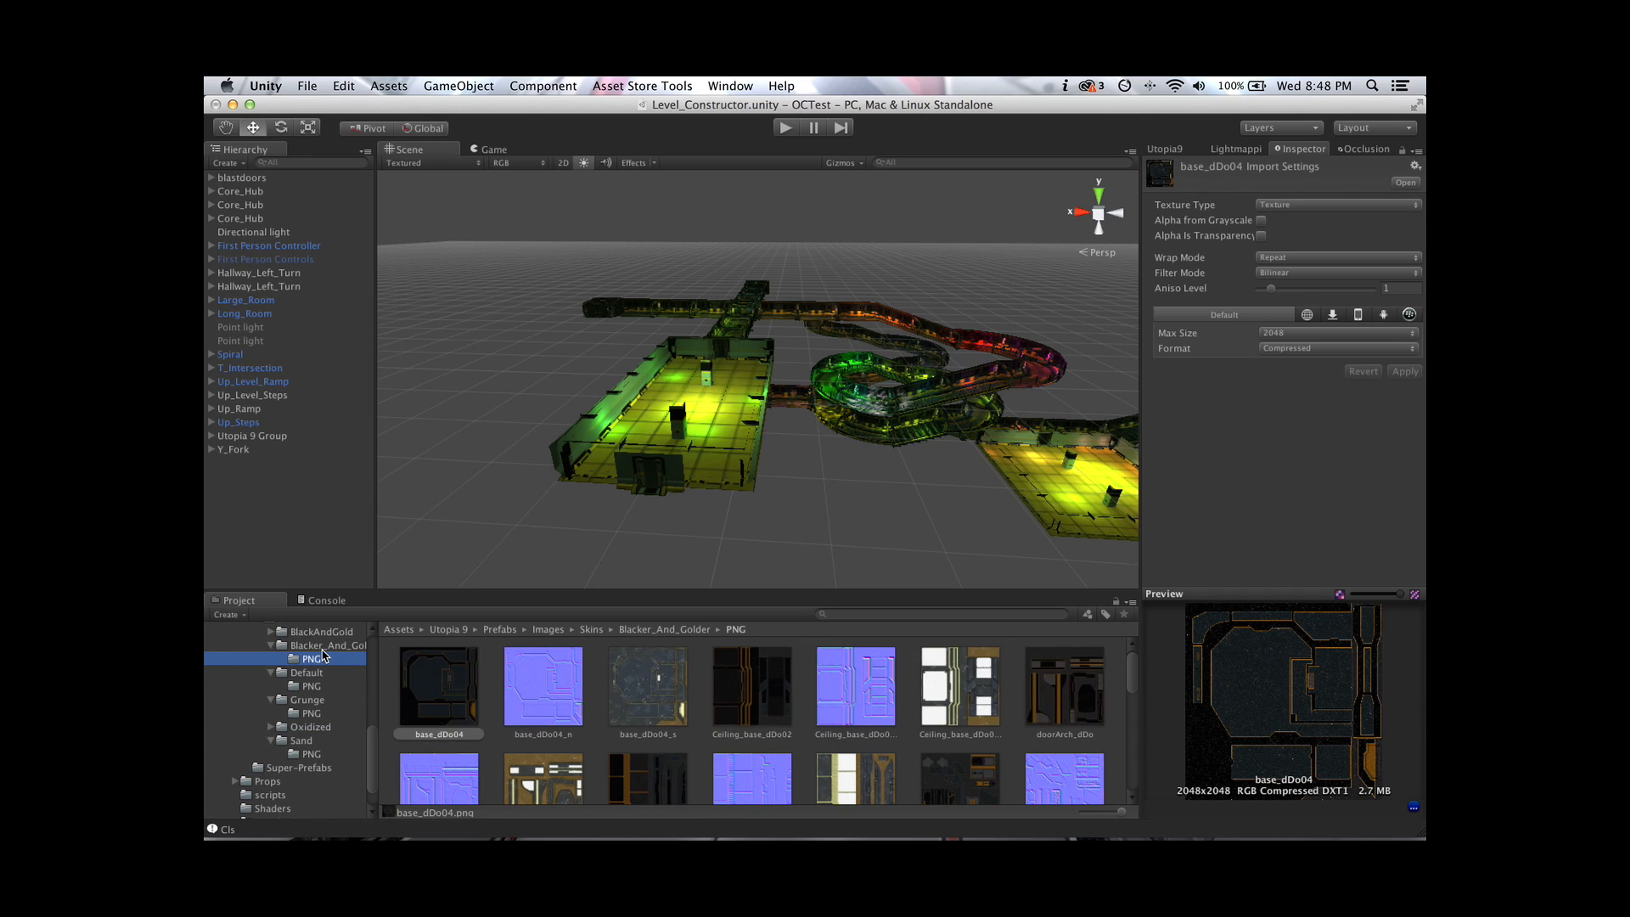
pyautogui.click(311, 769)
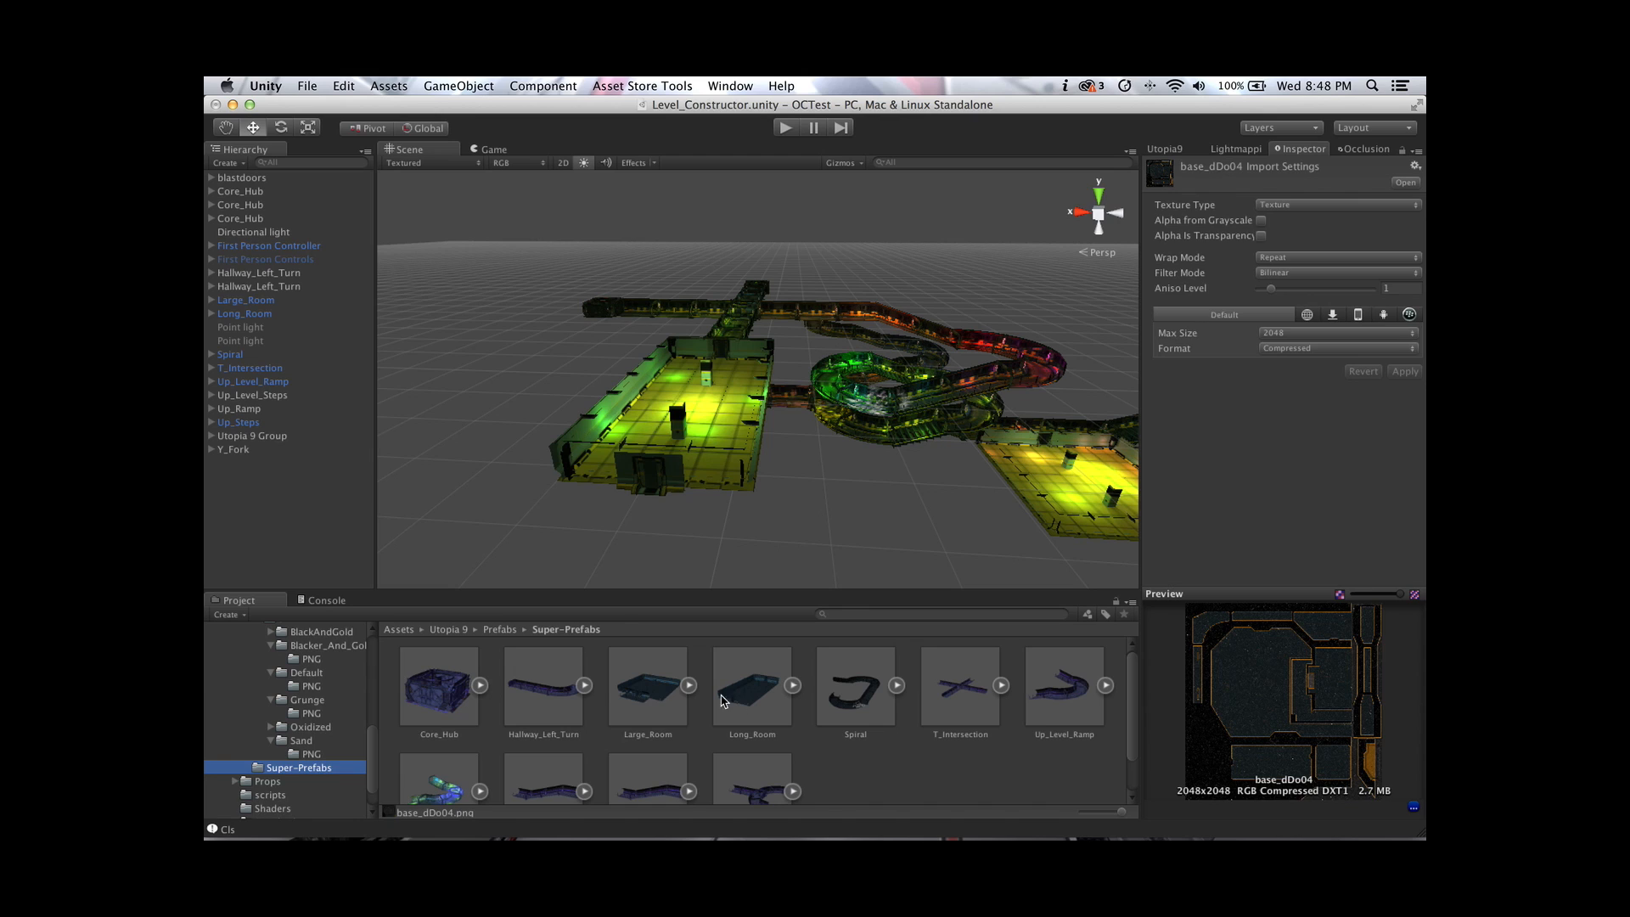
# Place the Large_Room super-prefab into the scene and move the view inside the room
pyautogui.click(666, 698)
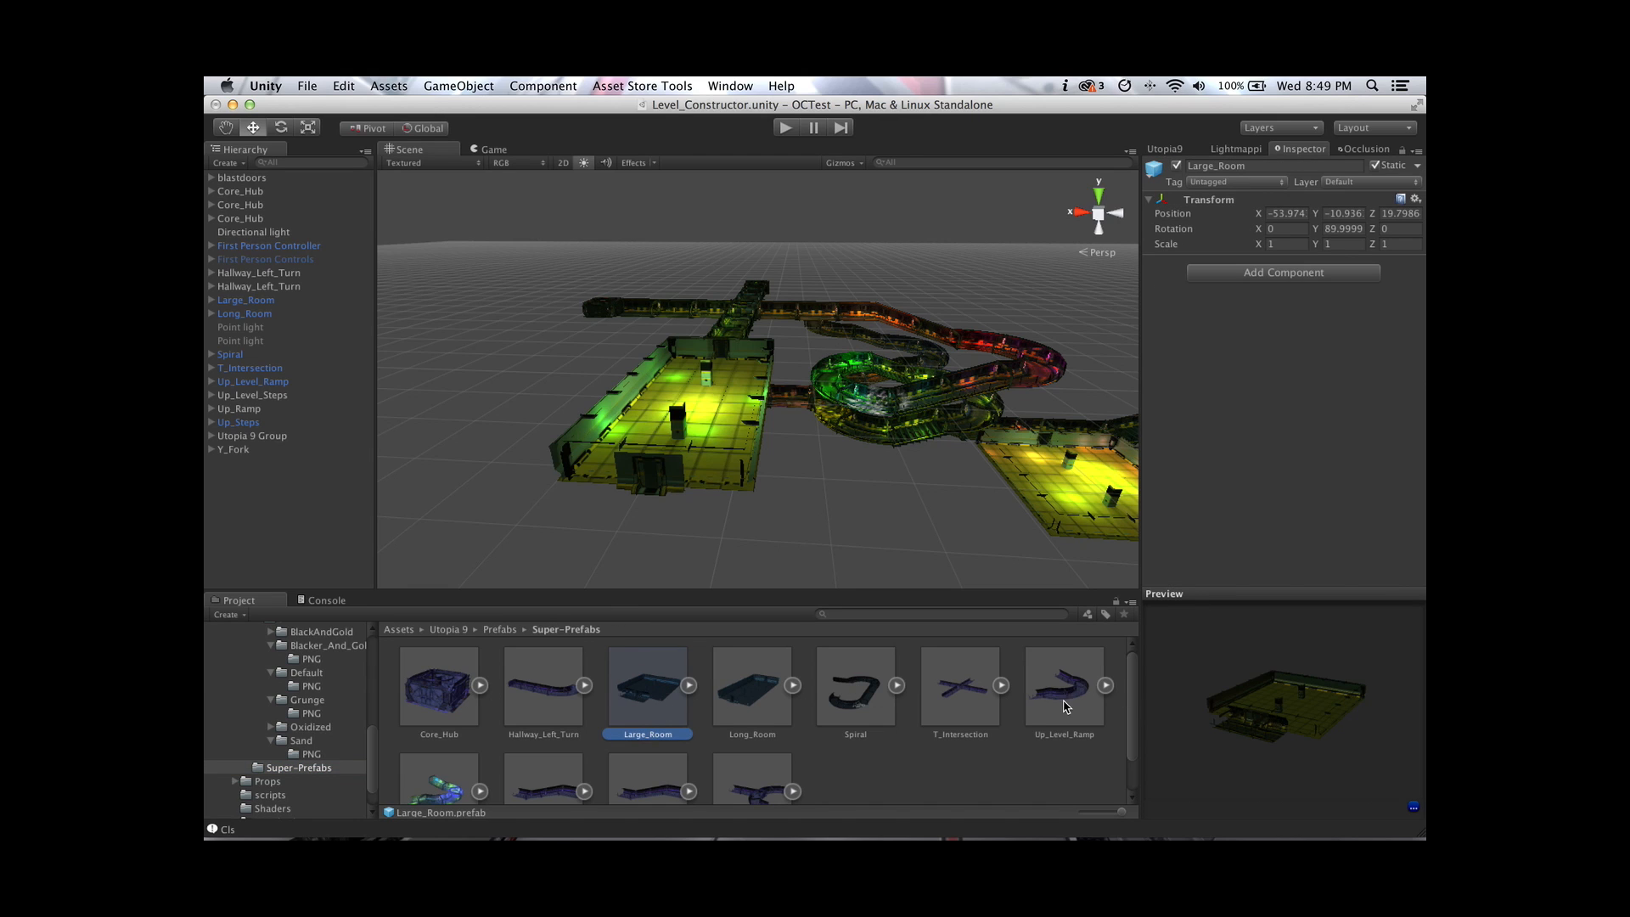
pyautogui.moveTo(1131, 700)
pyautogui.mouseDown()
pyautogui.moveTo(1132, 721)
pyautogui.moveTo(1131, 704)
pyautogui.mouseUp()
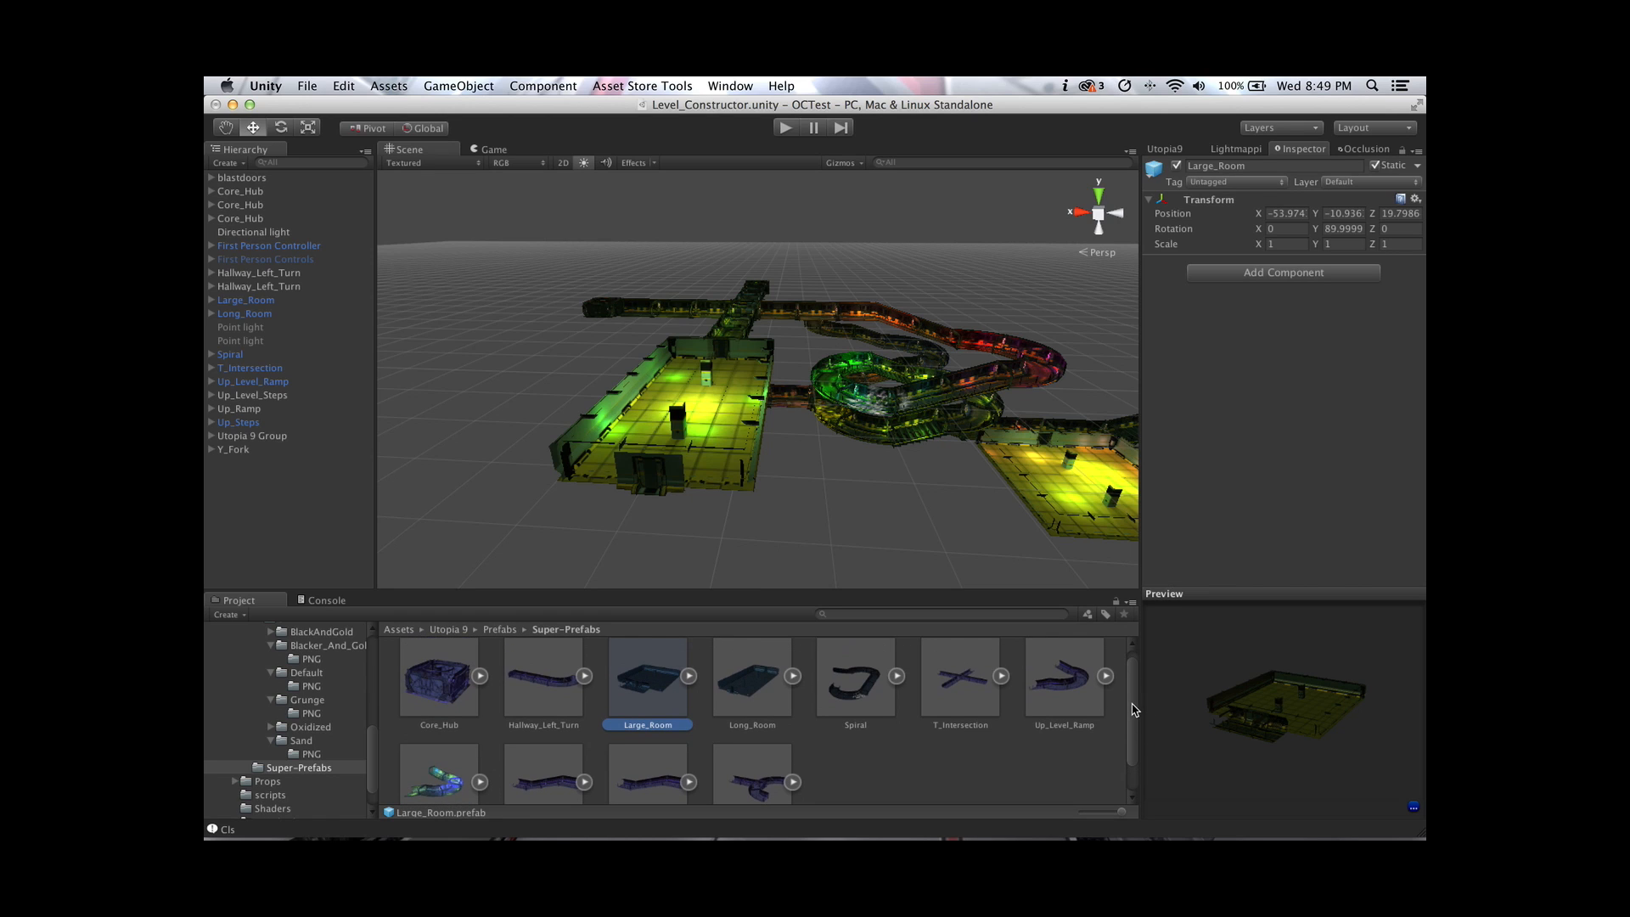
pyautogui.moveTo(647, 694); pyautogui.dragTo(728, 422)
pyautogui.scroll(-10, 732, 421)
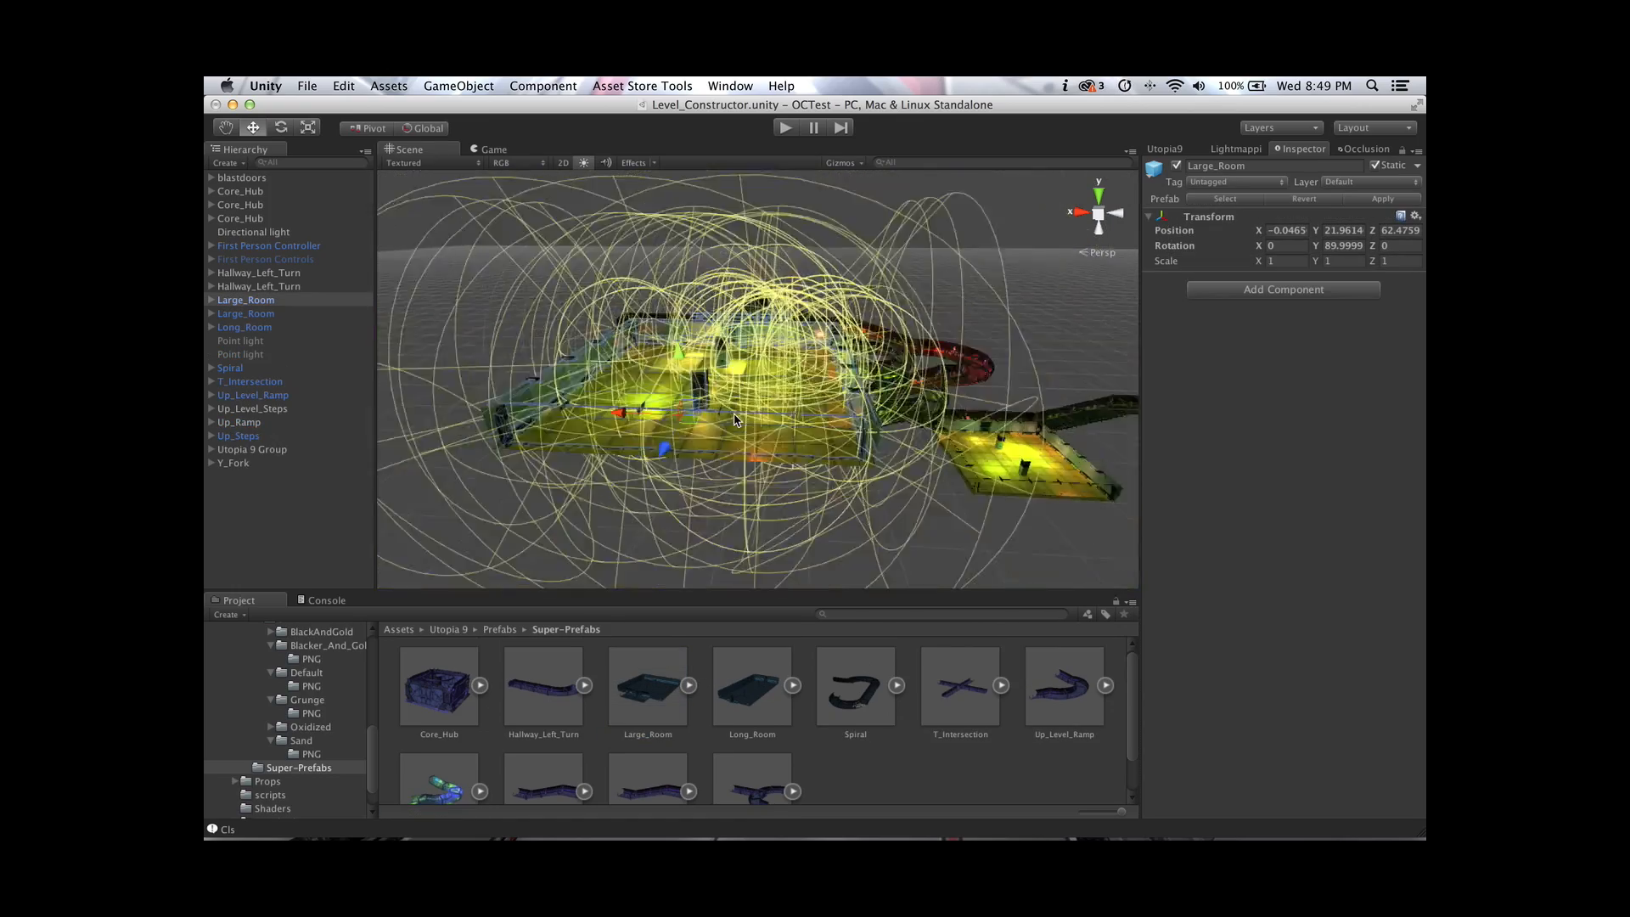
pyautogui.scroll(10, 736, 421)
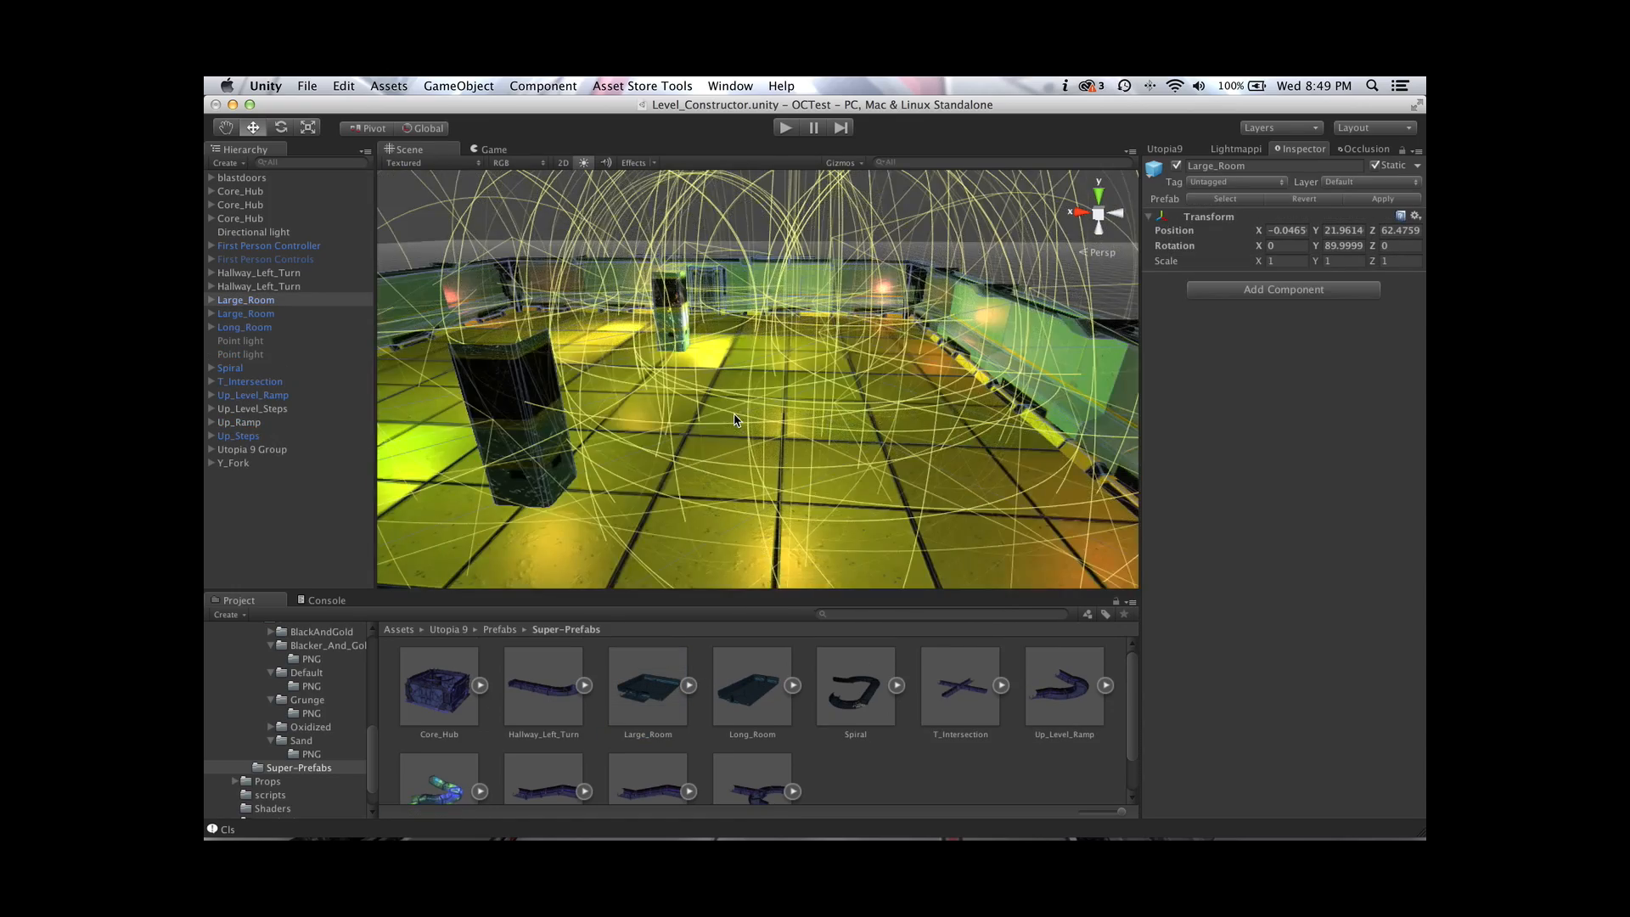
# Inspect the new room's Room_MidSection_11 floor section and its DecalHolder_Blood child, and collapse the Large_Room hierarchy
pyautogui.click(721, 472)
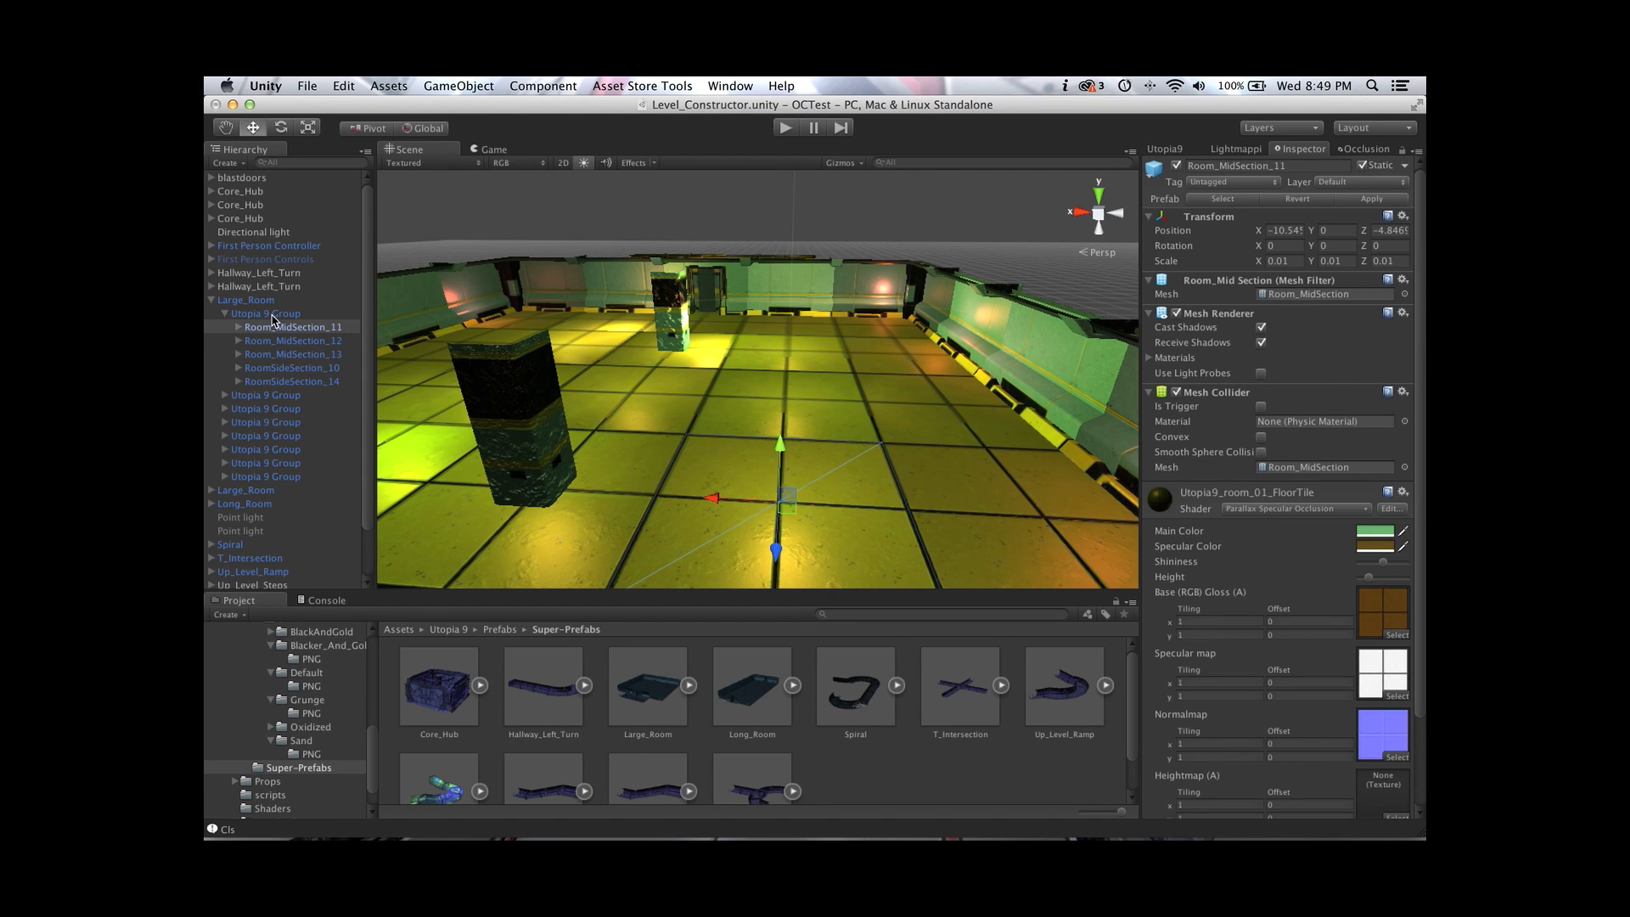
pyautogui.click(263, 329)
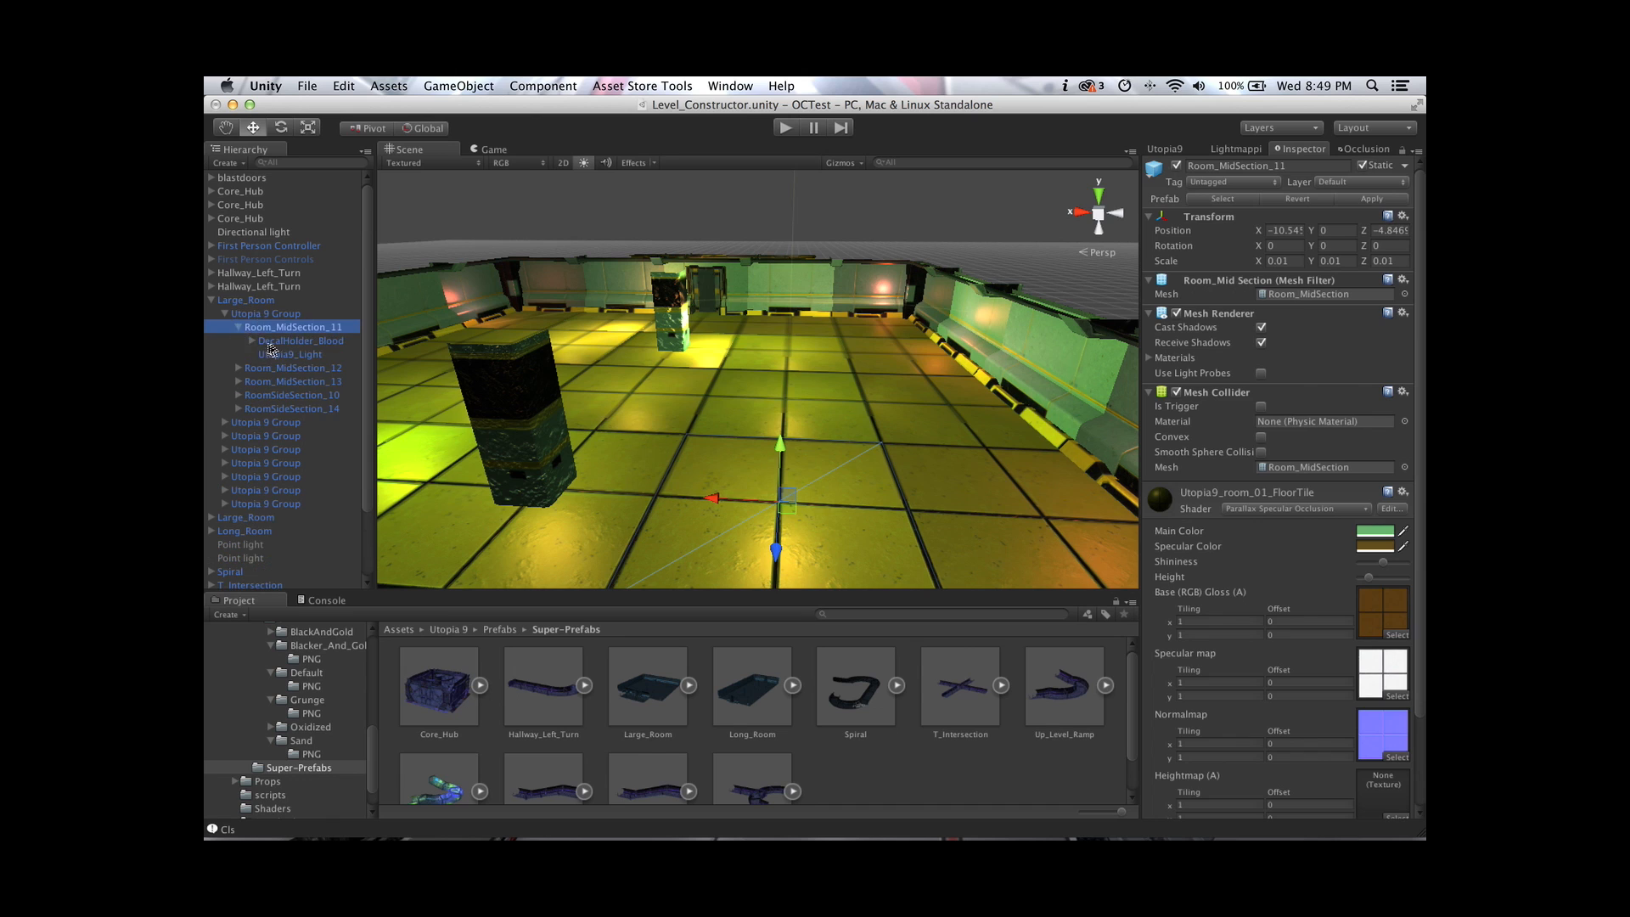
pyautogui.click(238, 327)
pyautogui.click(263, 340)
pyautogui.click(211, 300)
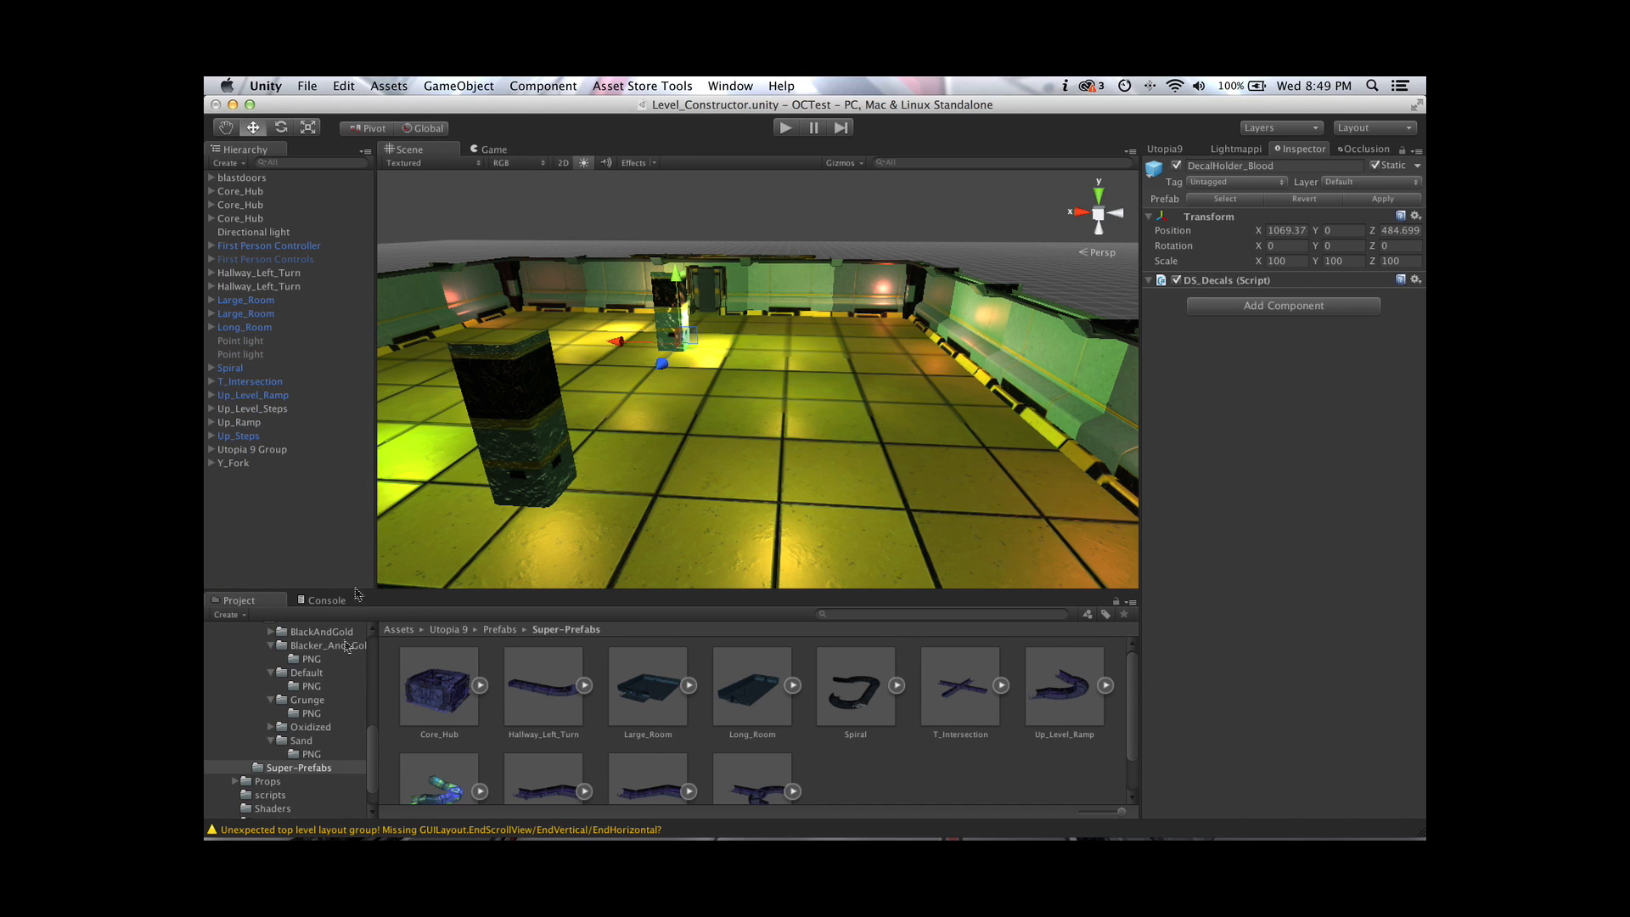
# Expand the Props folder, open its Prefabs subfolder, and expand the LightPole prefab to view its parts
pyautogui.moveTo(372, 755); pyautogui.dragTo(375, 760)
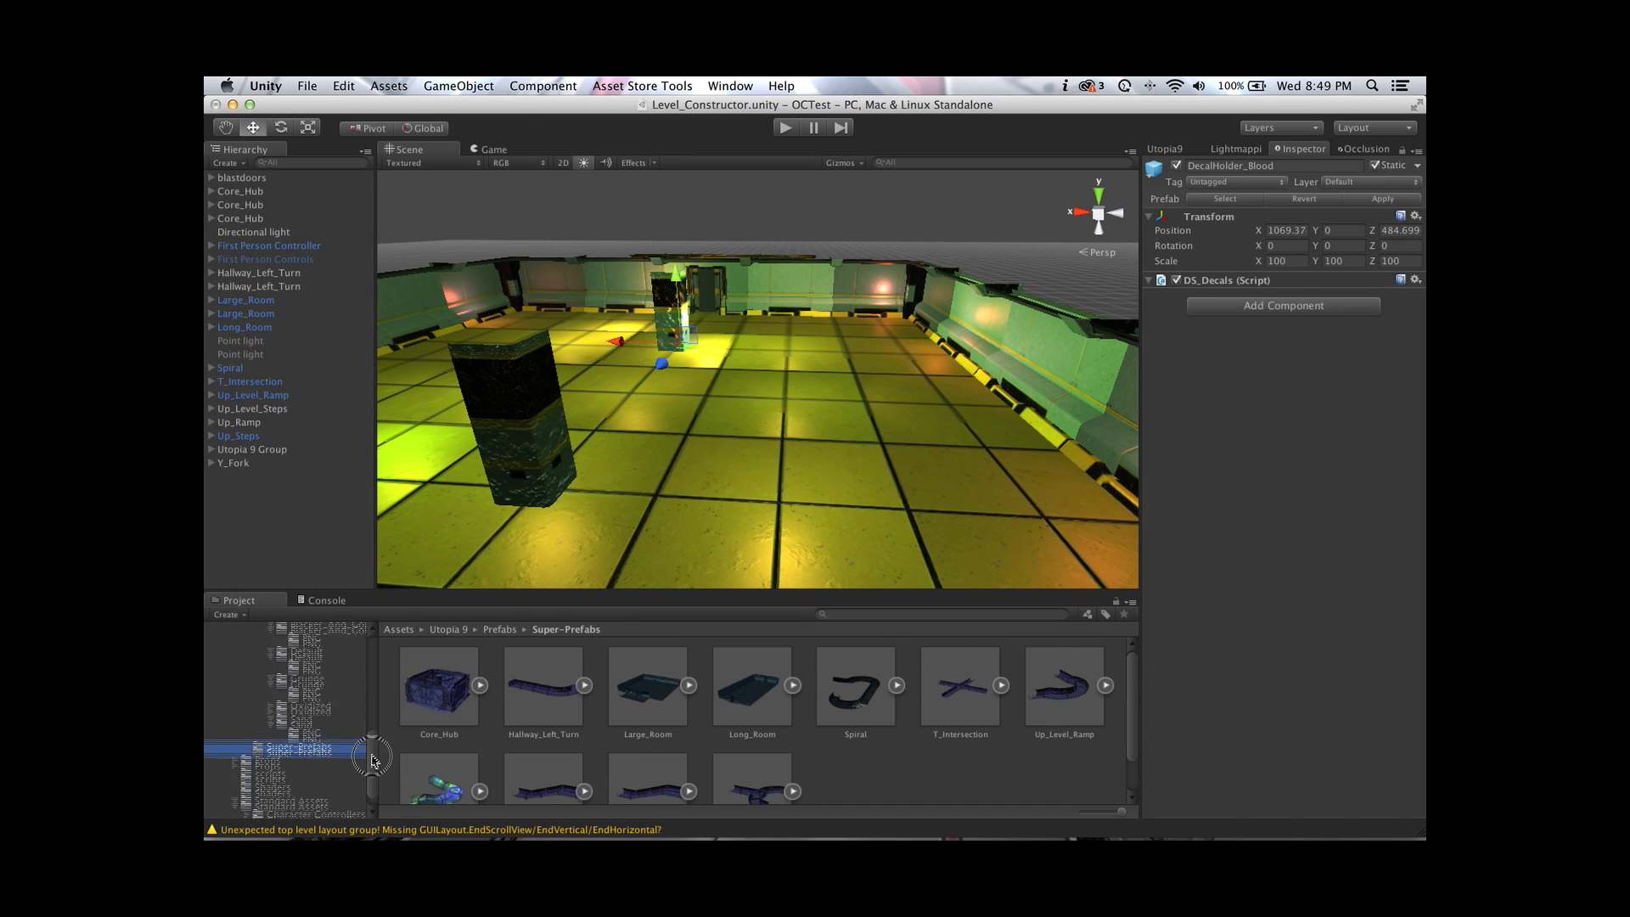
pyautogui.click(272, 762)
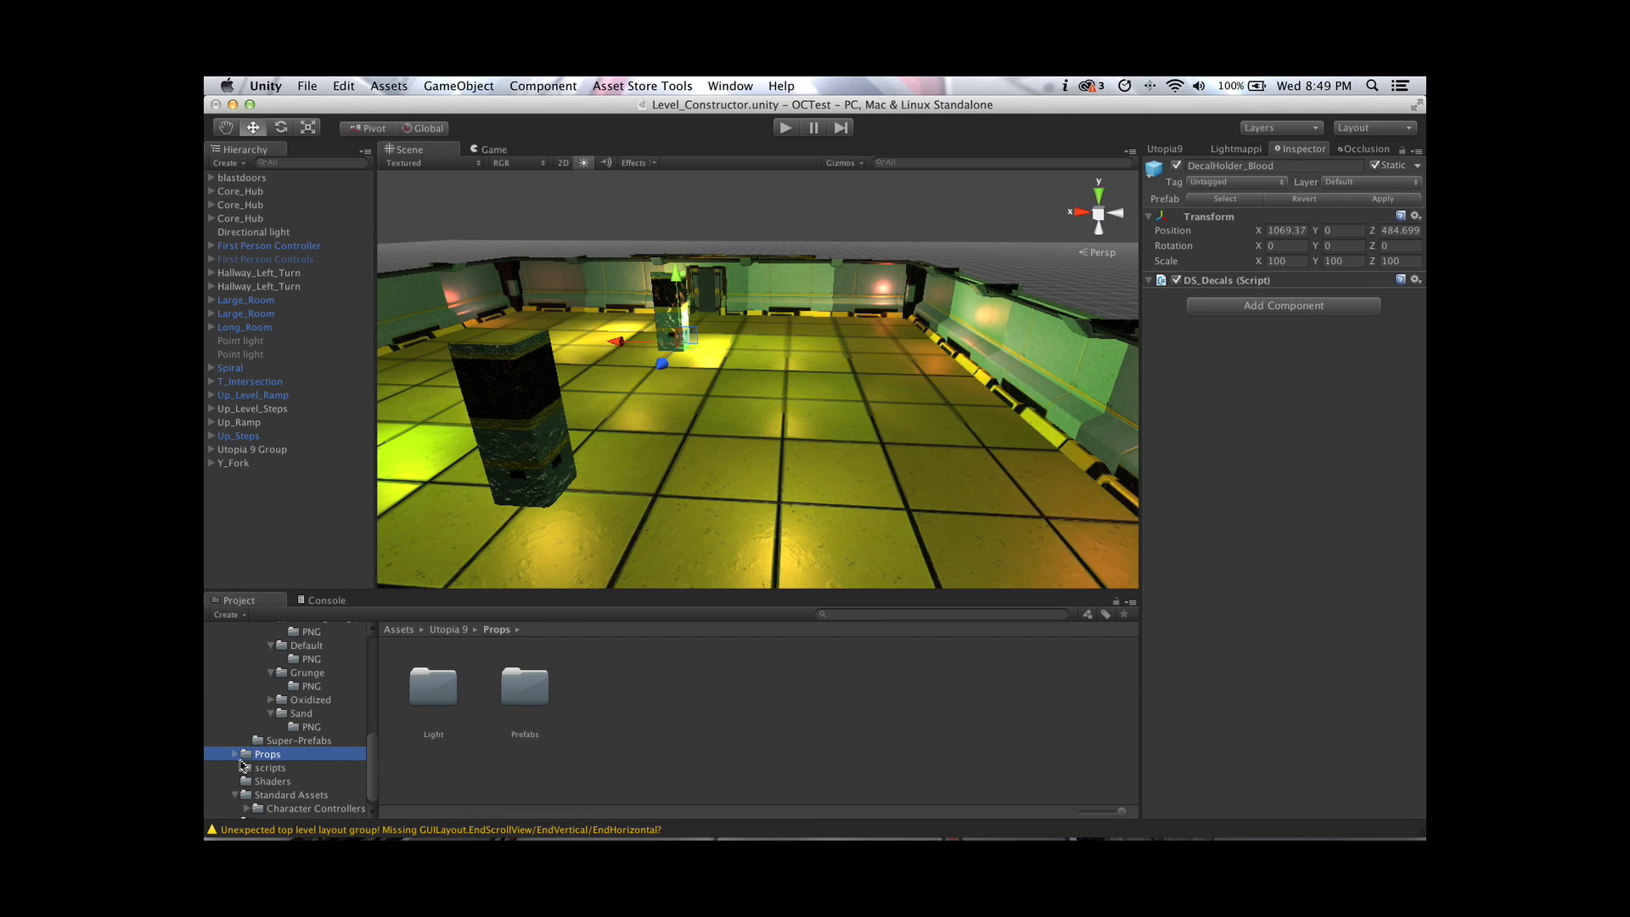
pyautogui.click(236, 755)
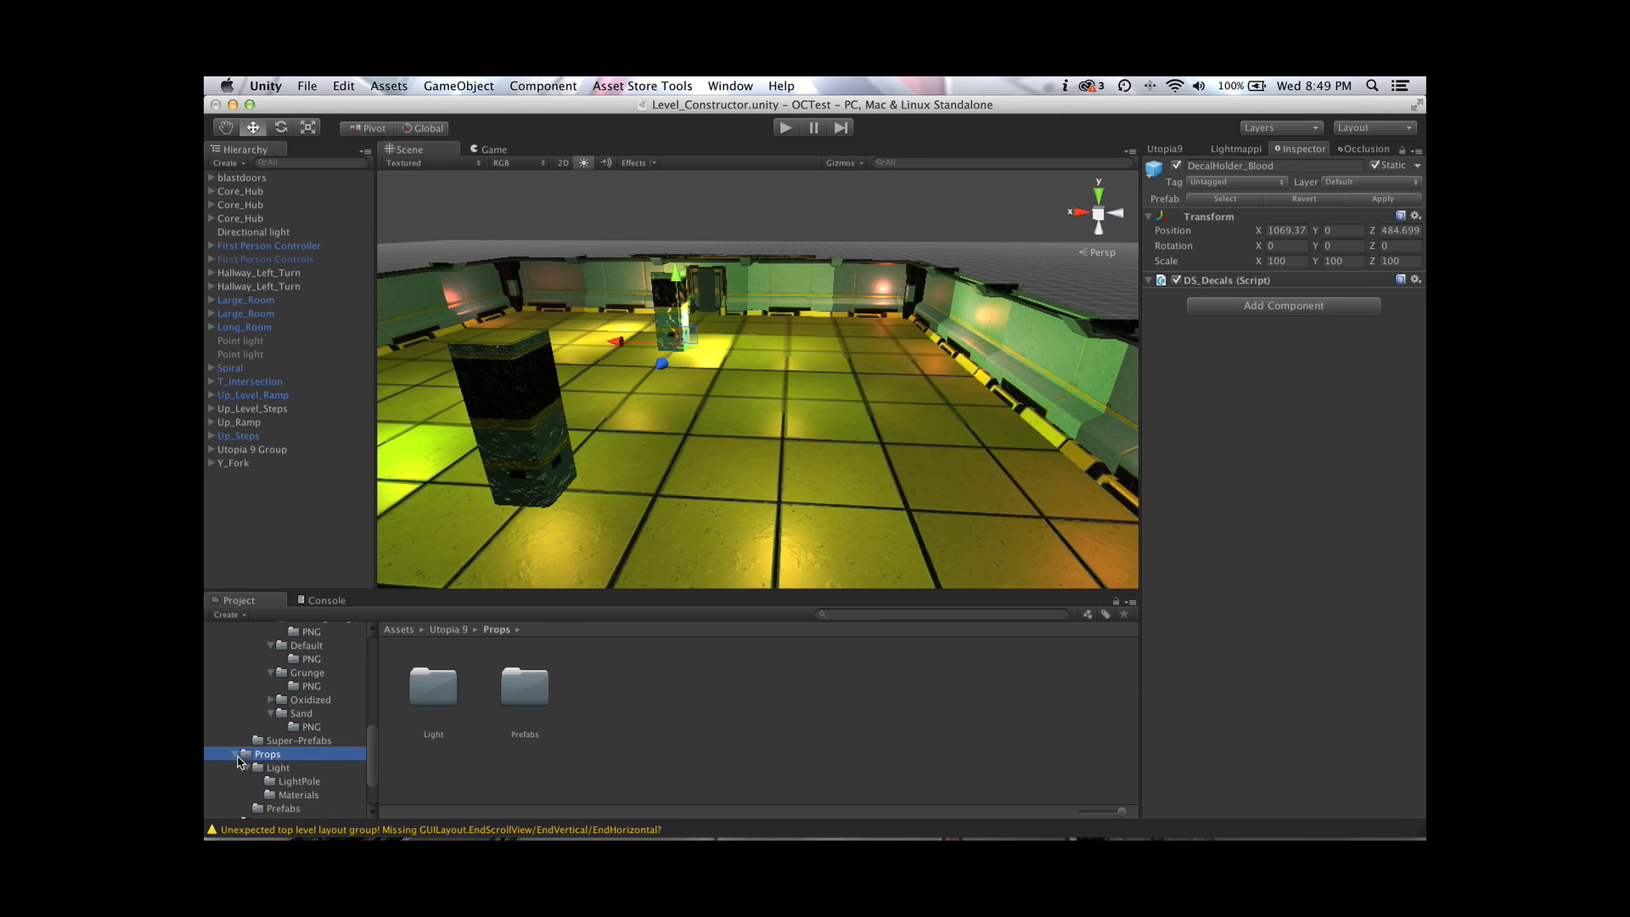
pyautogui.click(284, 810)
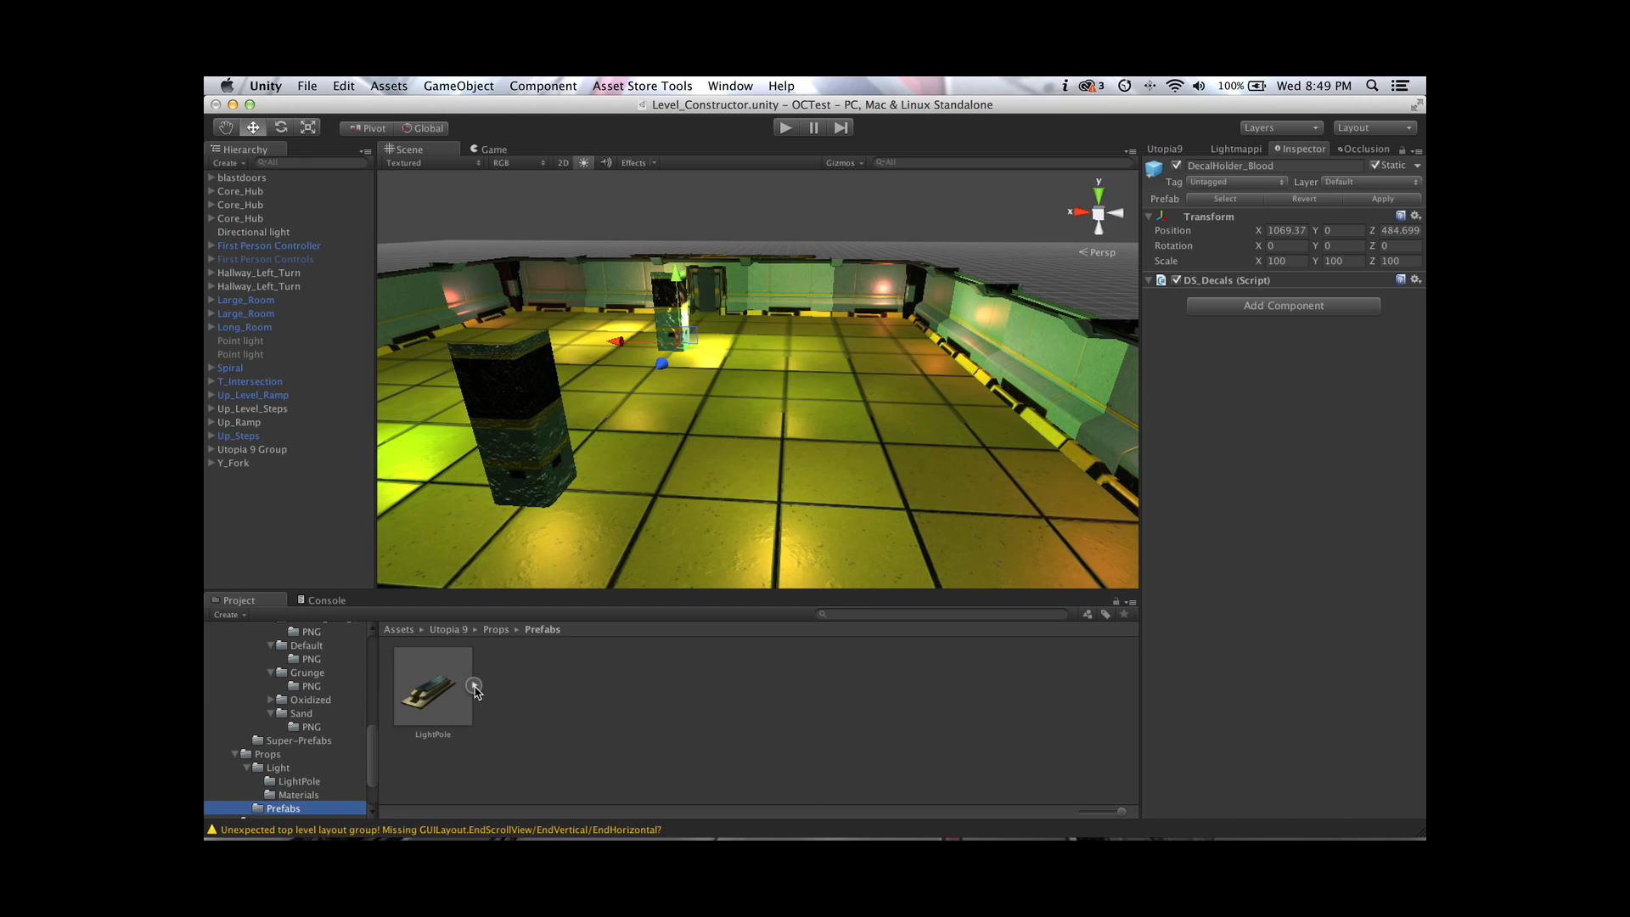
pyautogui.click(474, 688)
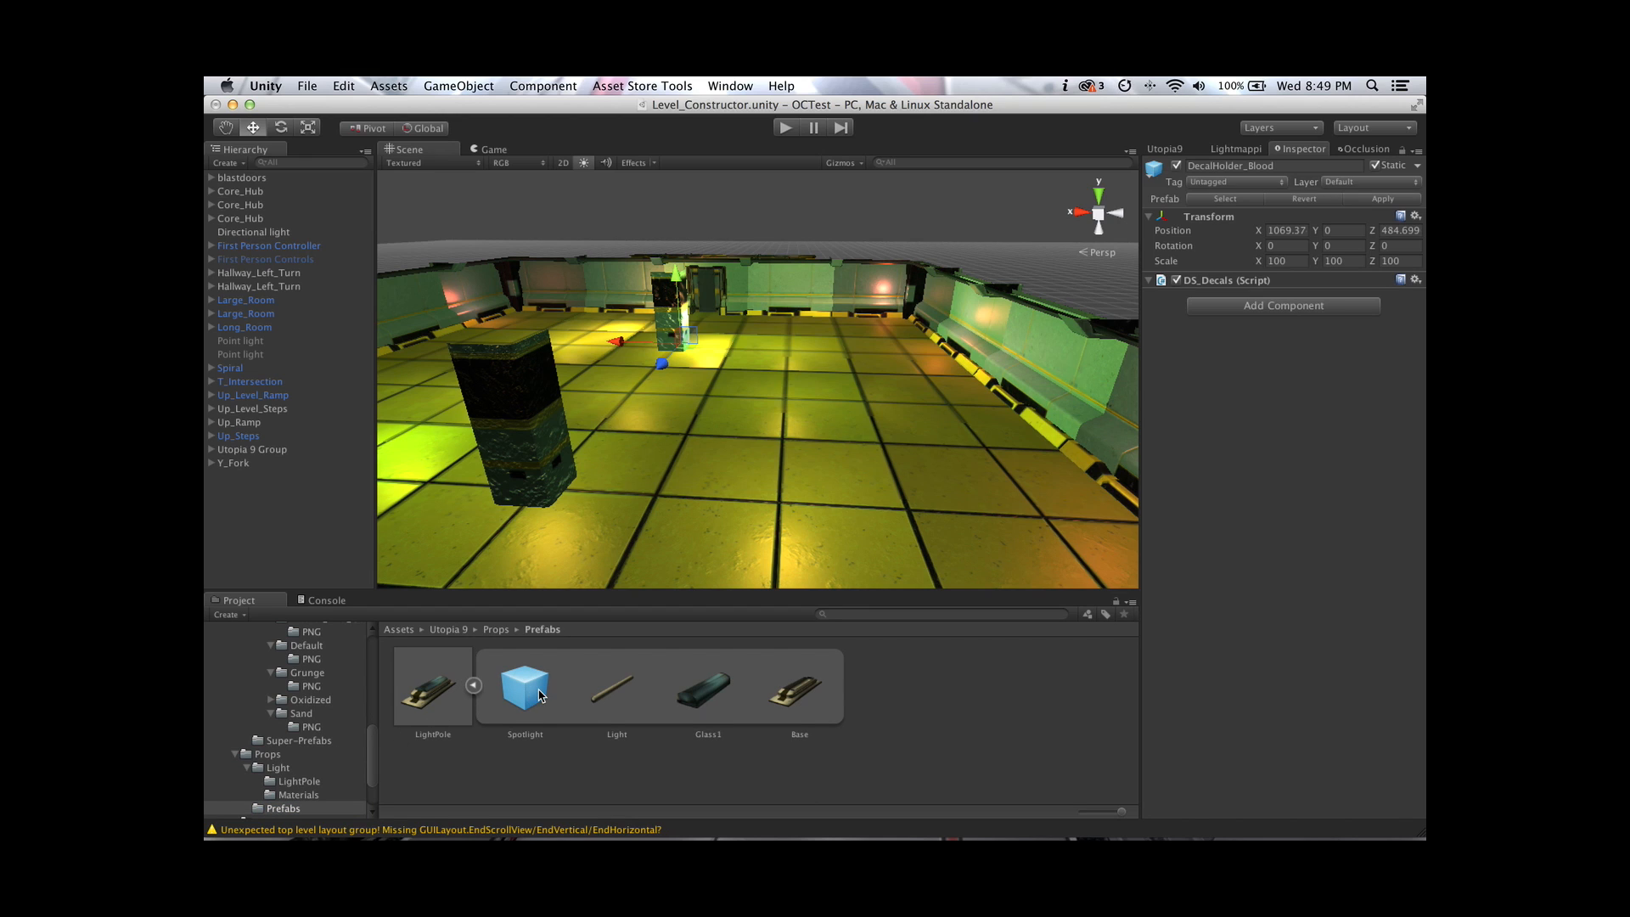
# Open the scripts folder and select the Door script to view its code
pyautogui.scroll(-3, 361, 785)
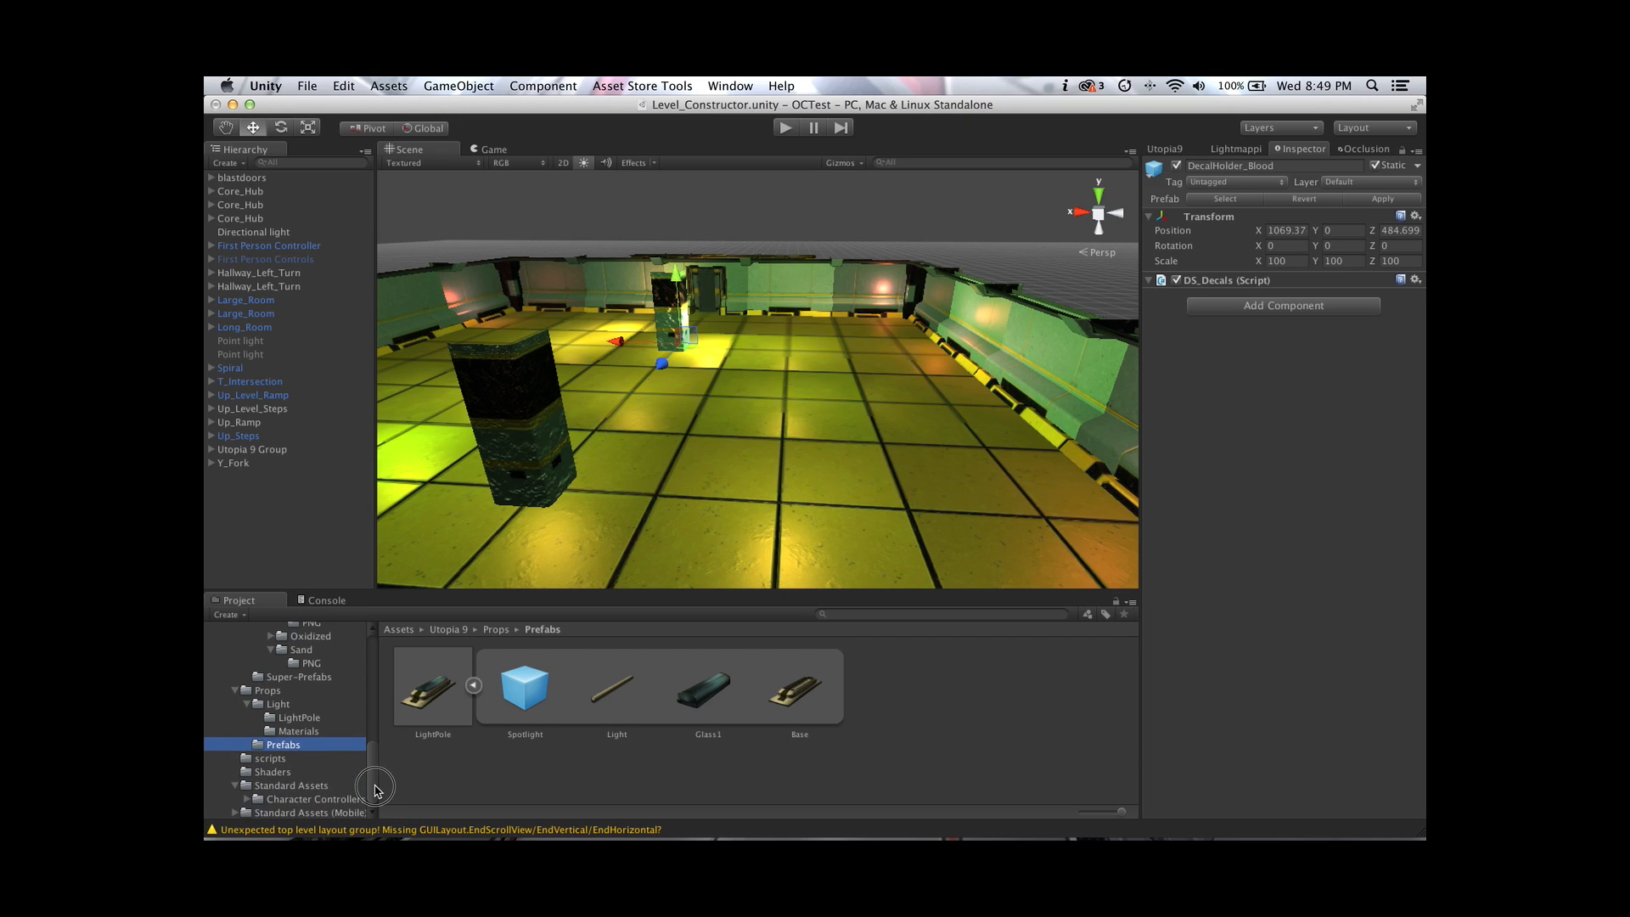
pyautogui.click(276, 762)
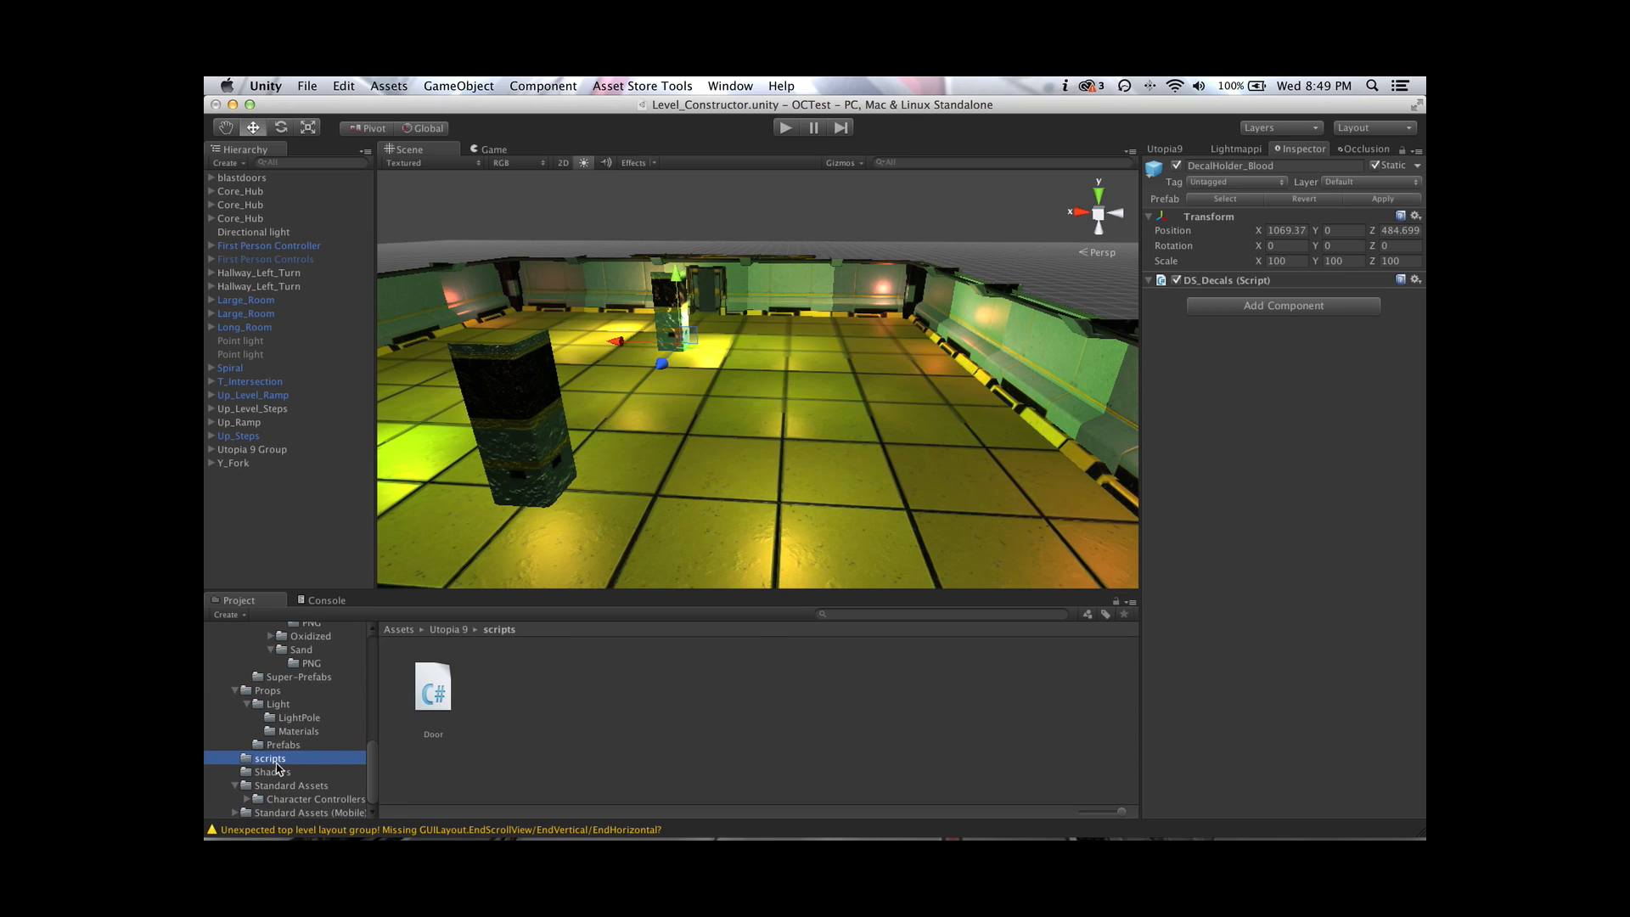
pyautogui.click(434, 690)
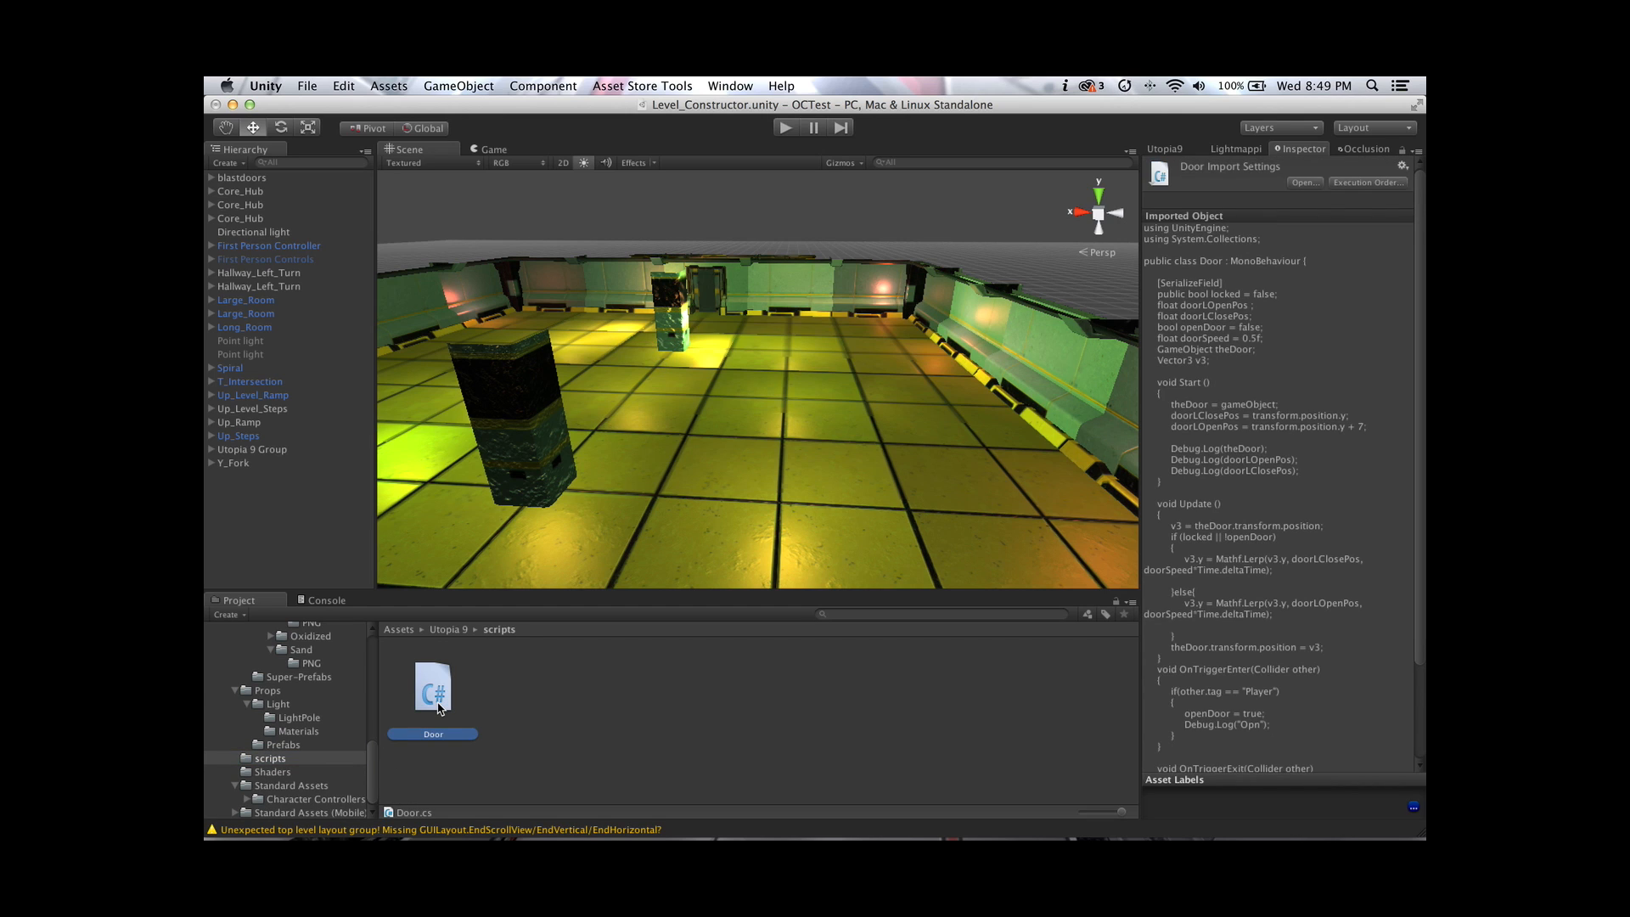
# Open the Shaders folder and inspect the Utopia 9 and Utopia 9_Mobile shaders
pyautogui.click(273, 772)
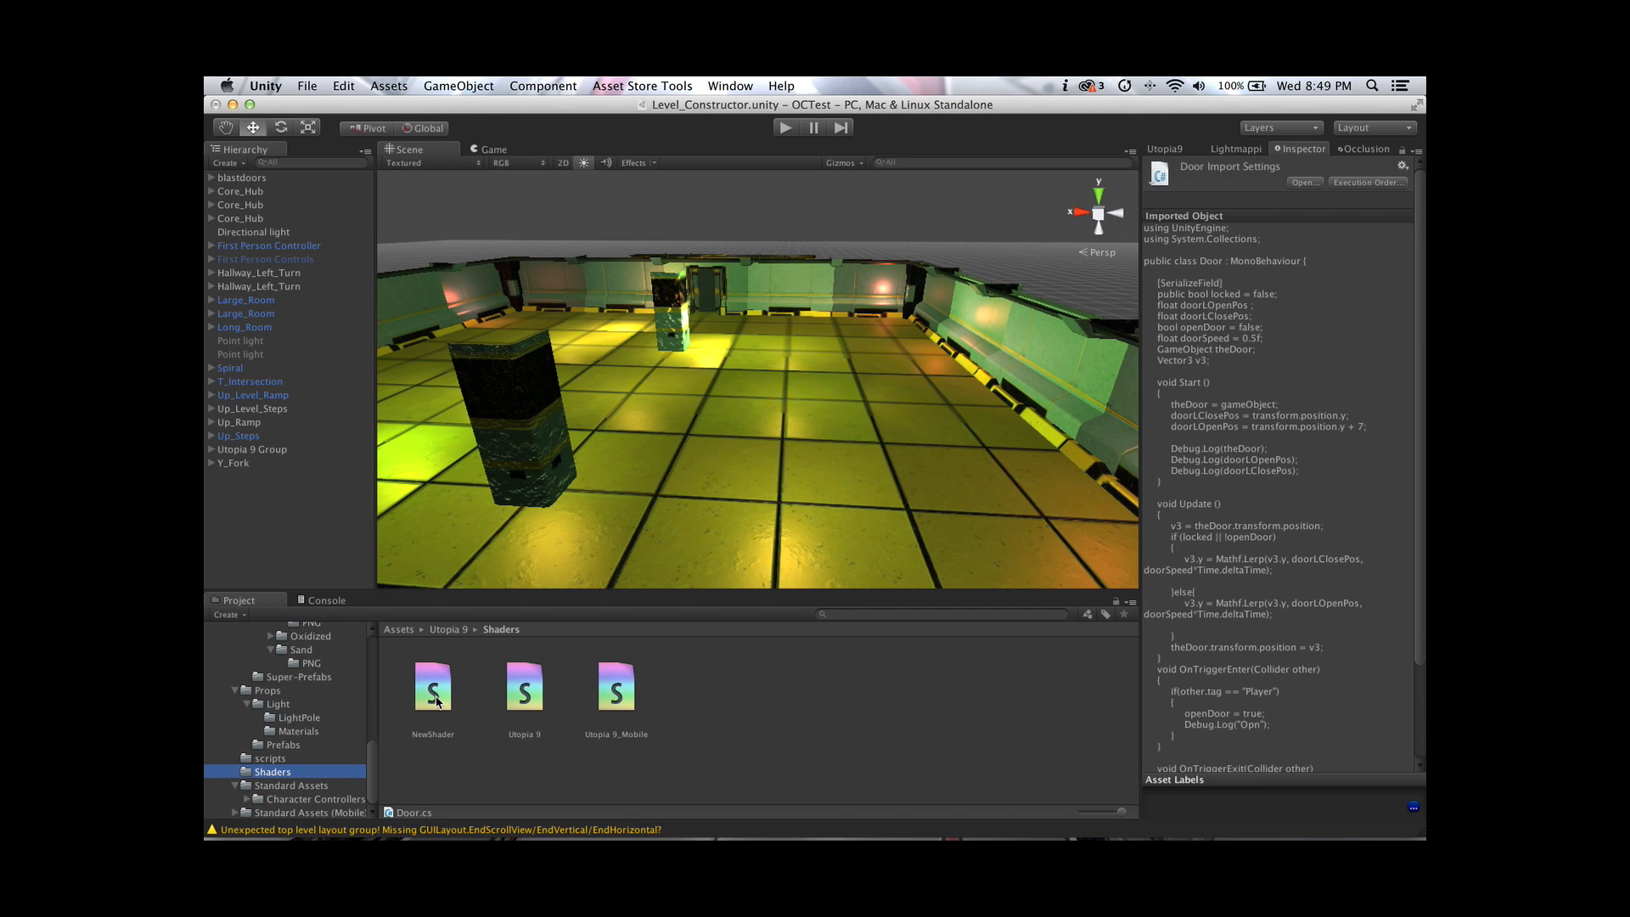
pyautogui.click(525, 692)
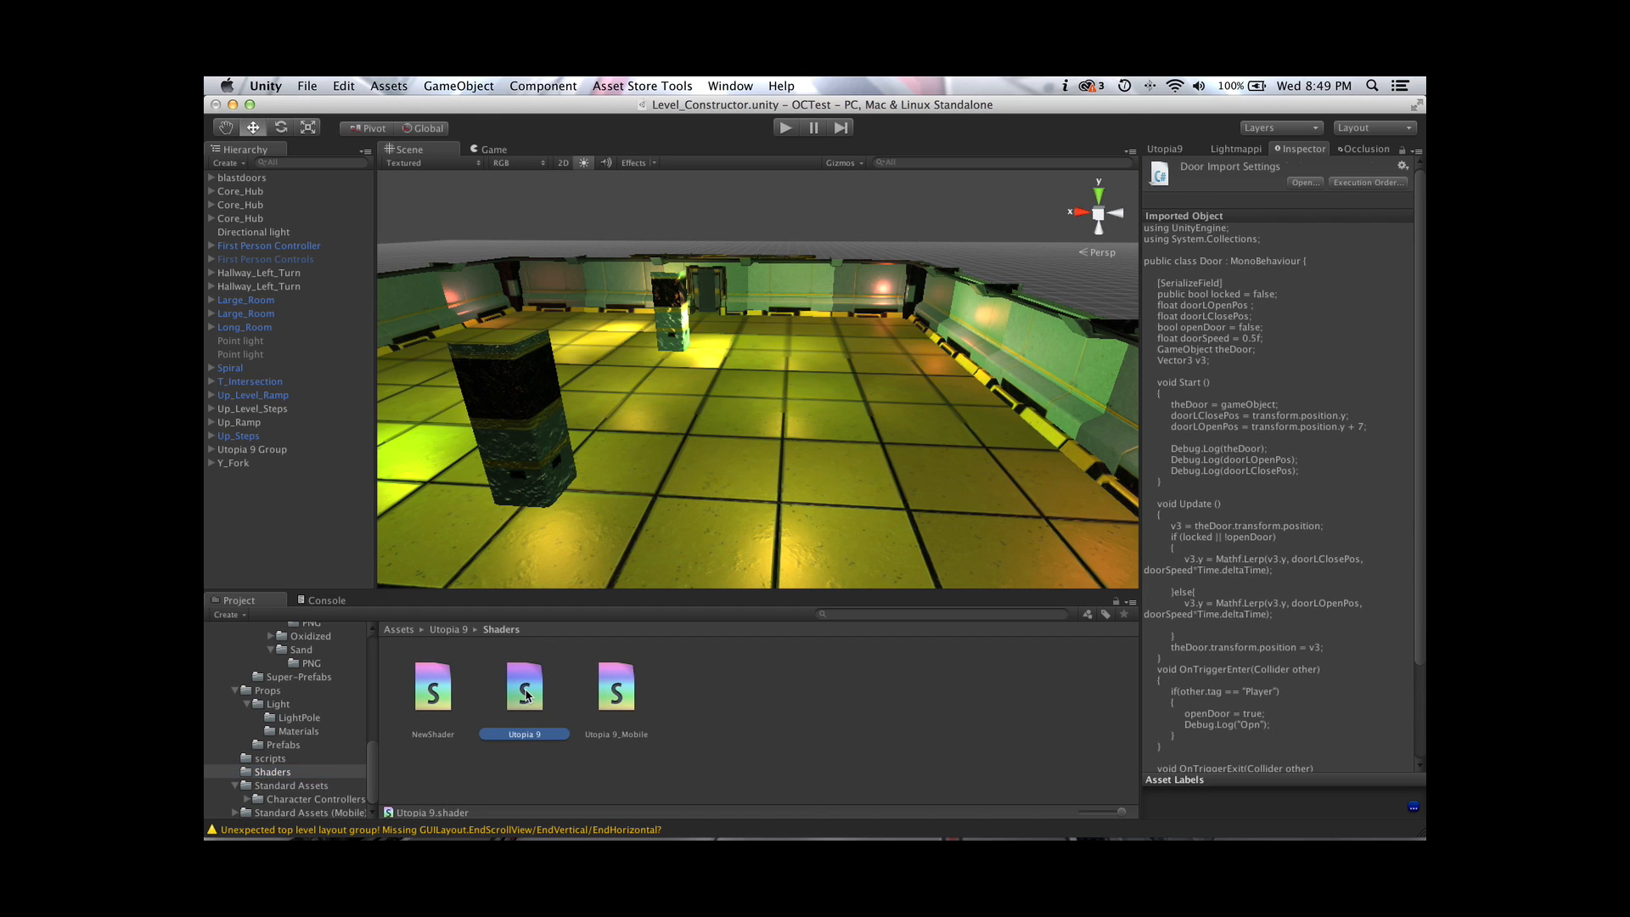
pyautogui.click(630, 694)
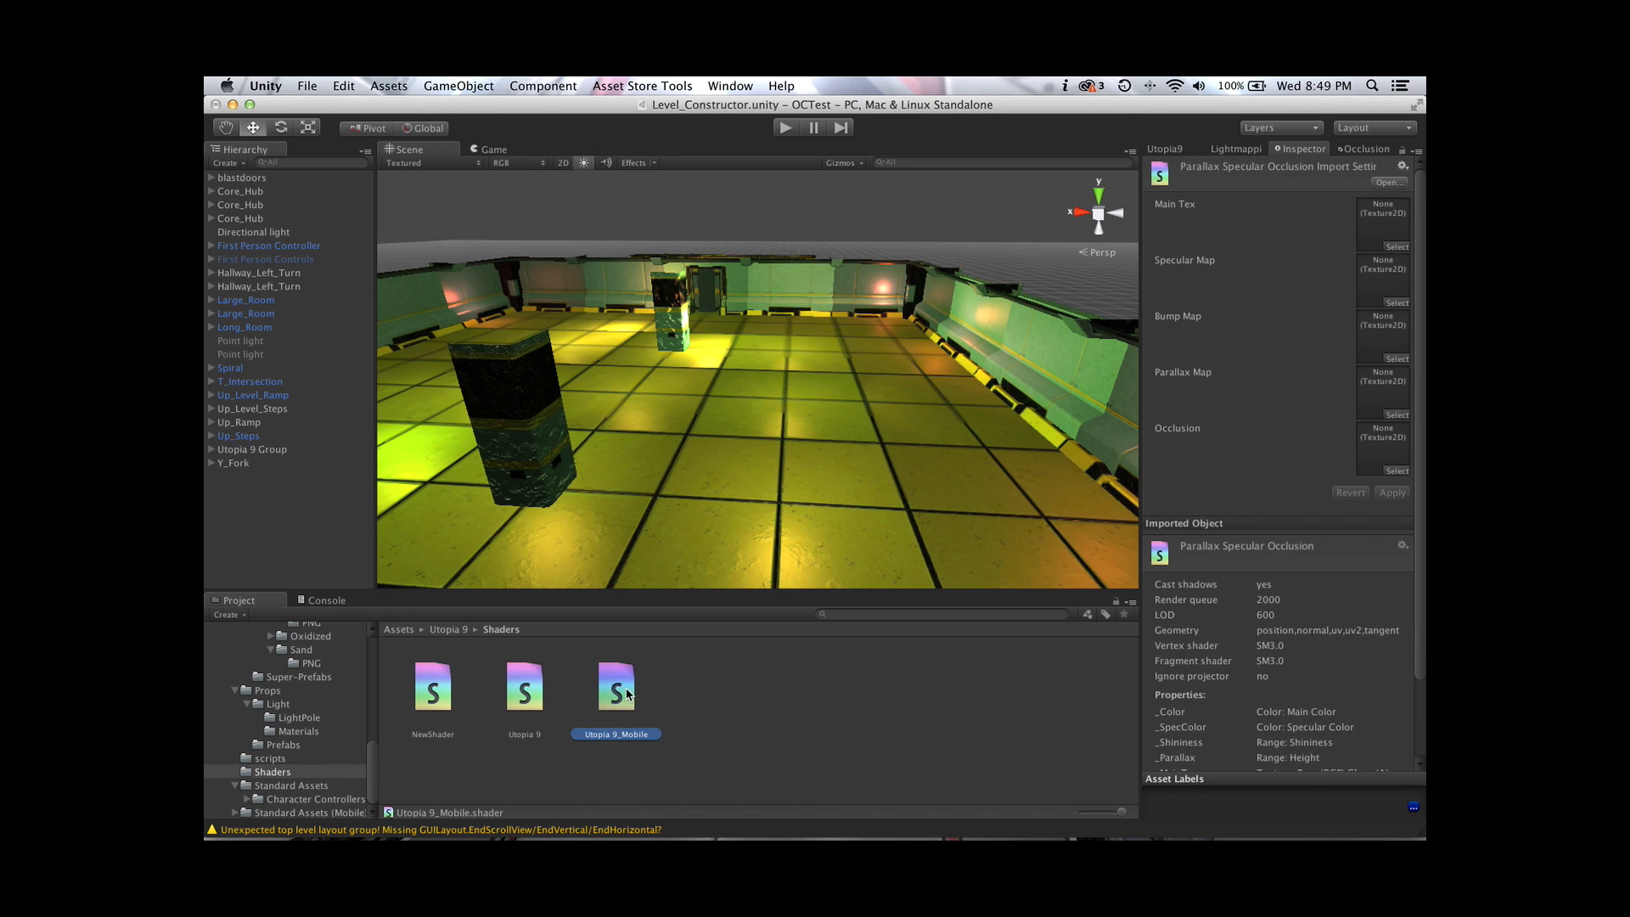
# View the contents of the package's Standard Assets, Standard Assets (Mobile) and Character Controllers folders
pyautogui.click(372, 786)
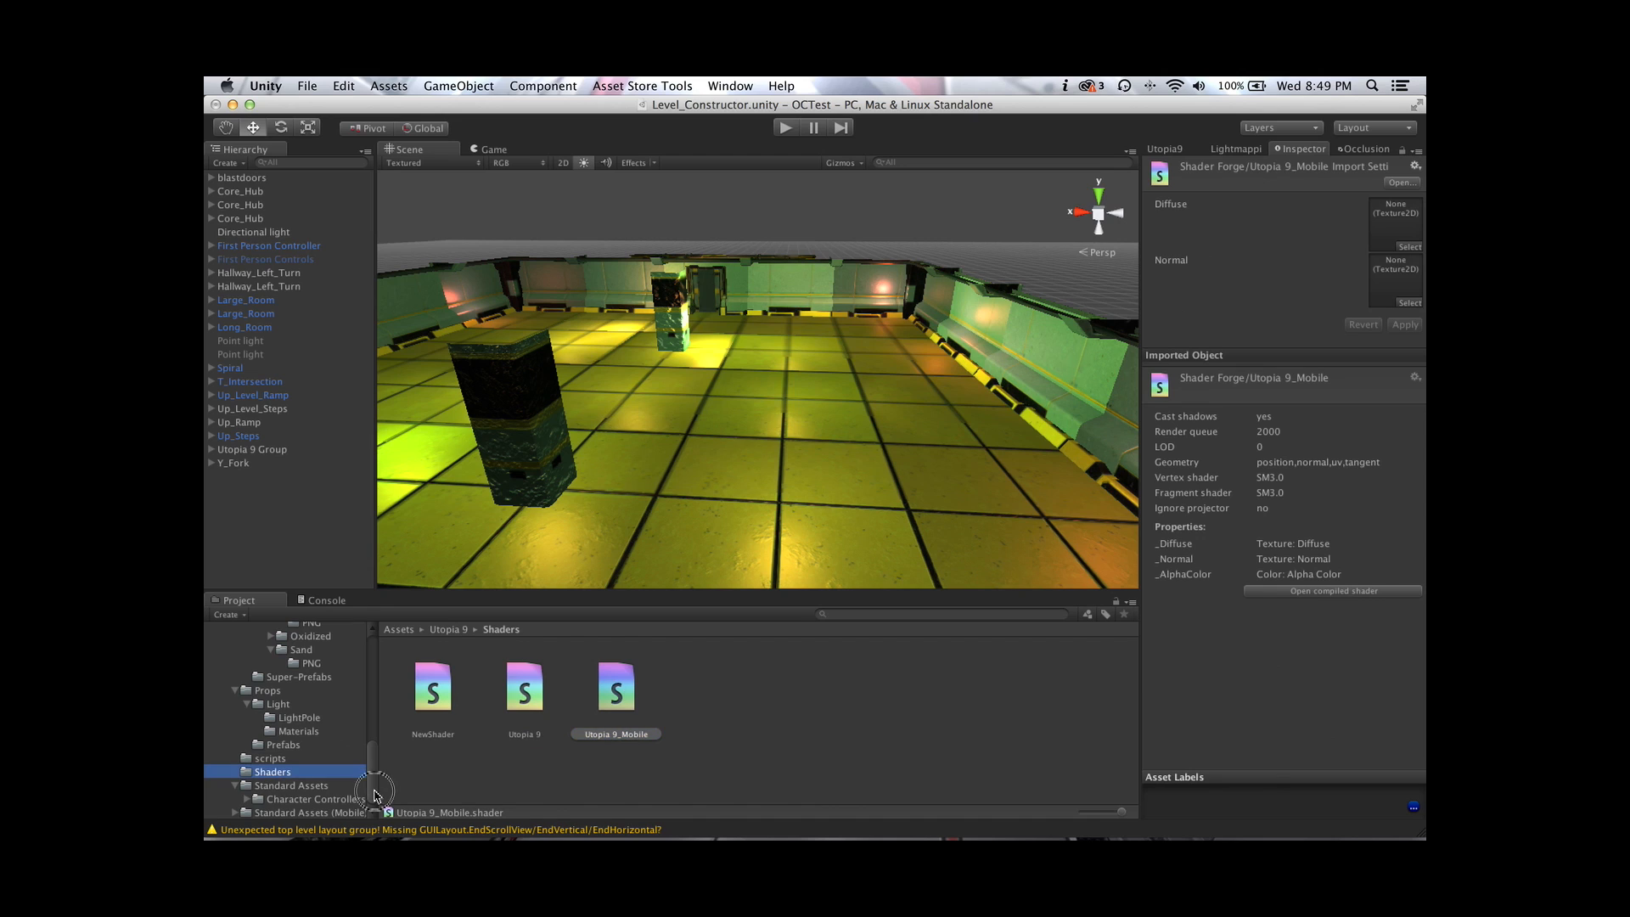
pyautogui.click(293, 786)
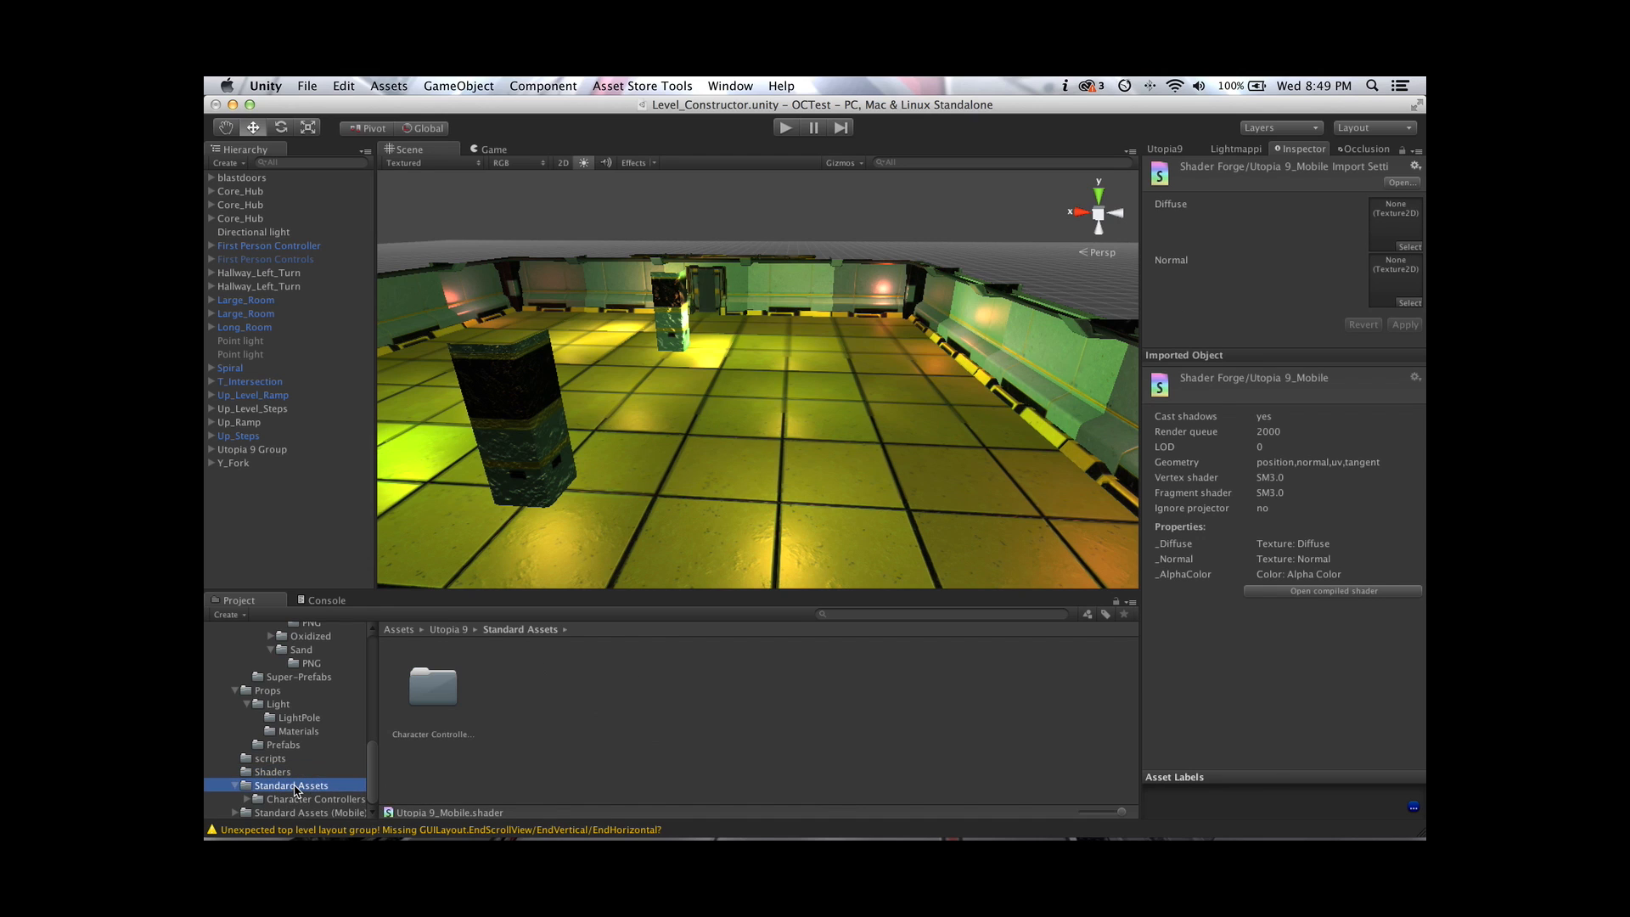
pyautogui.click(302, 814)
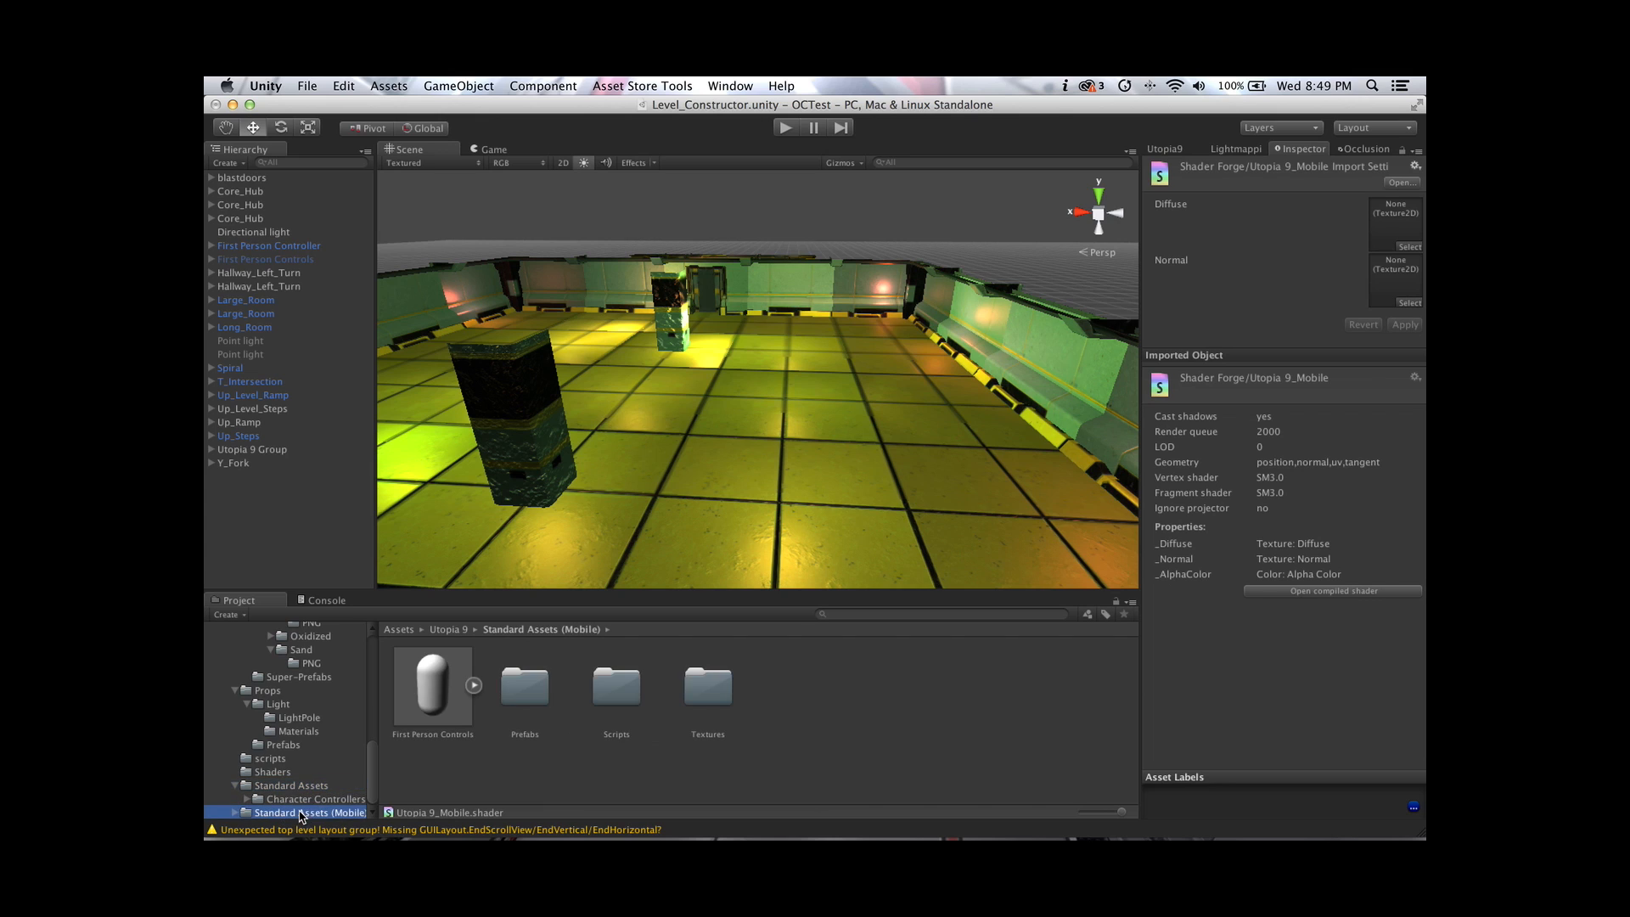
pyautogui.click(319, 799)
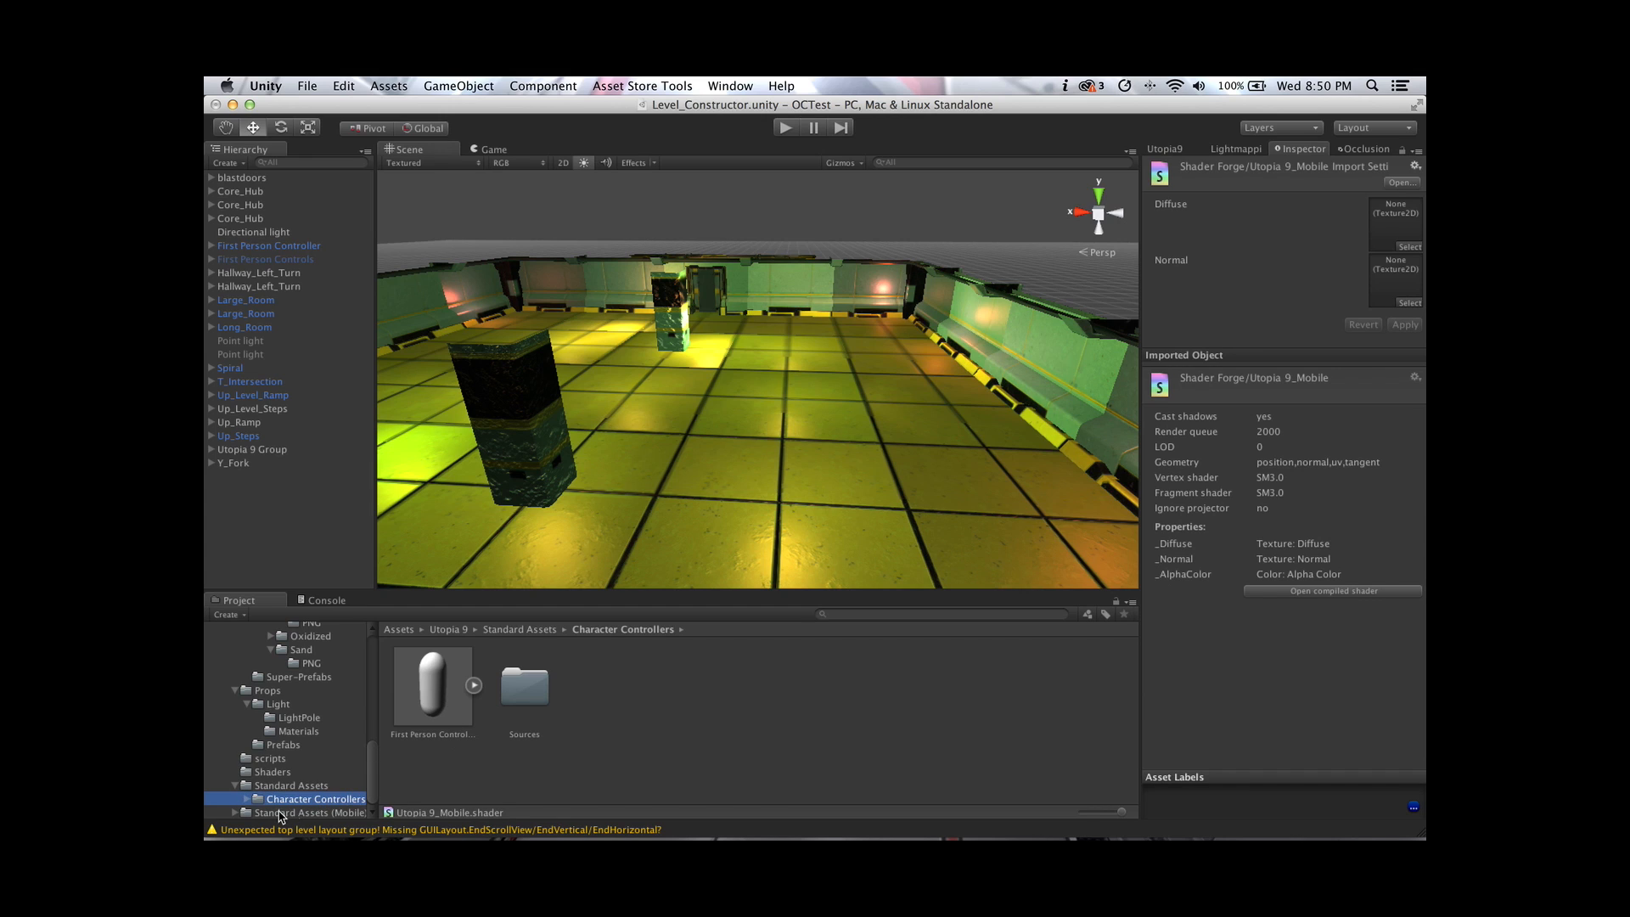
# Expand Standard Assets (Mobile), view its Prefabs subfolder, and return to the start of the project folder tree
pyautogui.click(237, 813)
pyautogui.scroll(-2, 368, 790)
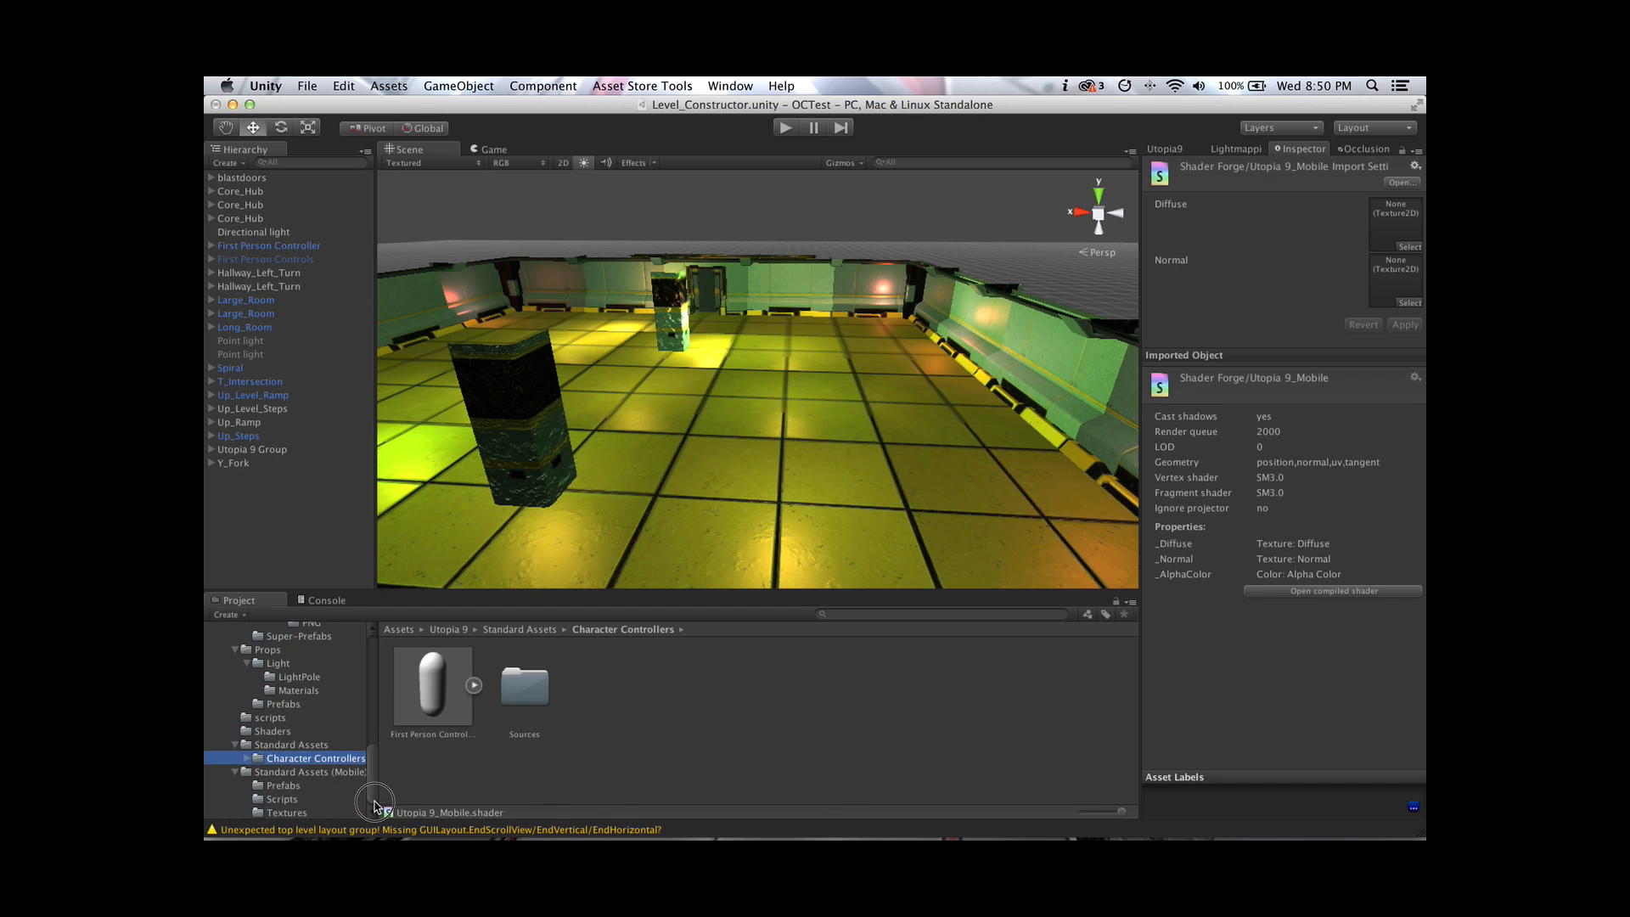
pyautogui.click(283, 787)
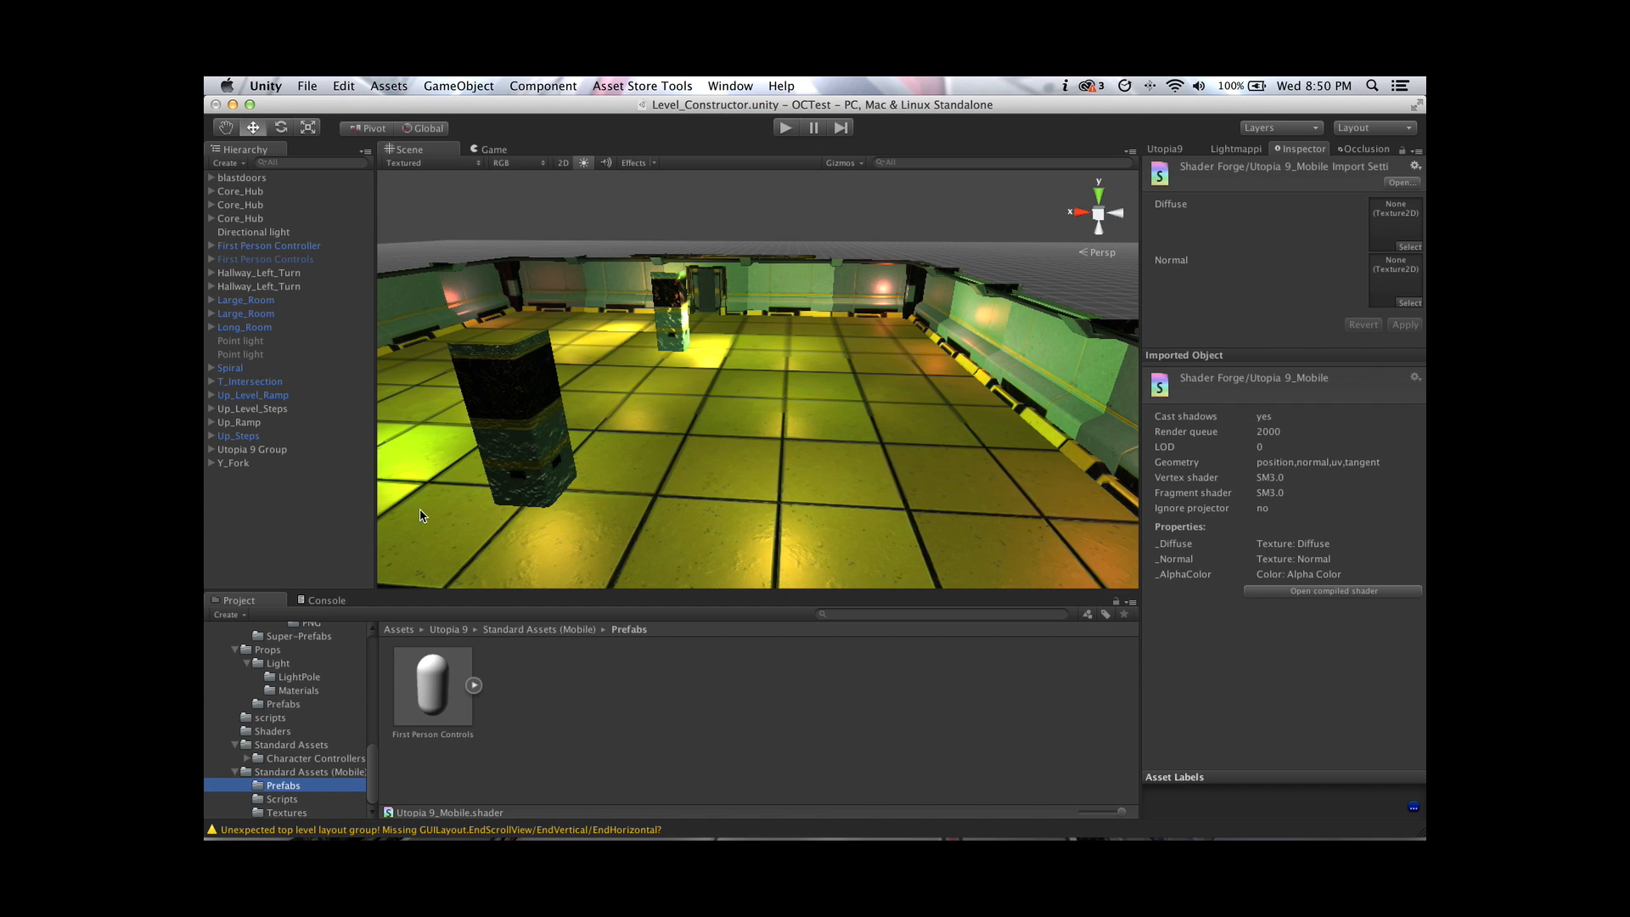
pyautogui.moveTo(373, 771); pyautogui.dragTo(371, 656)
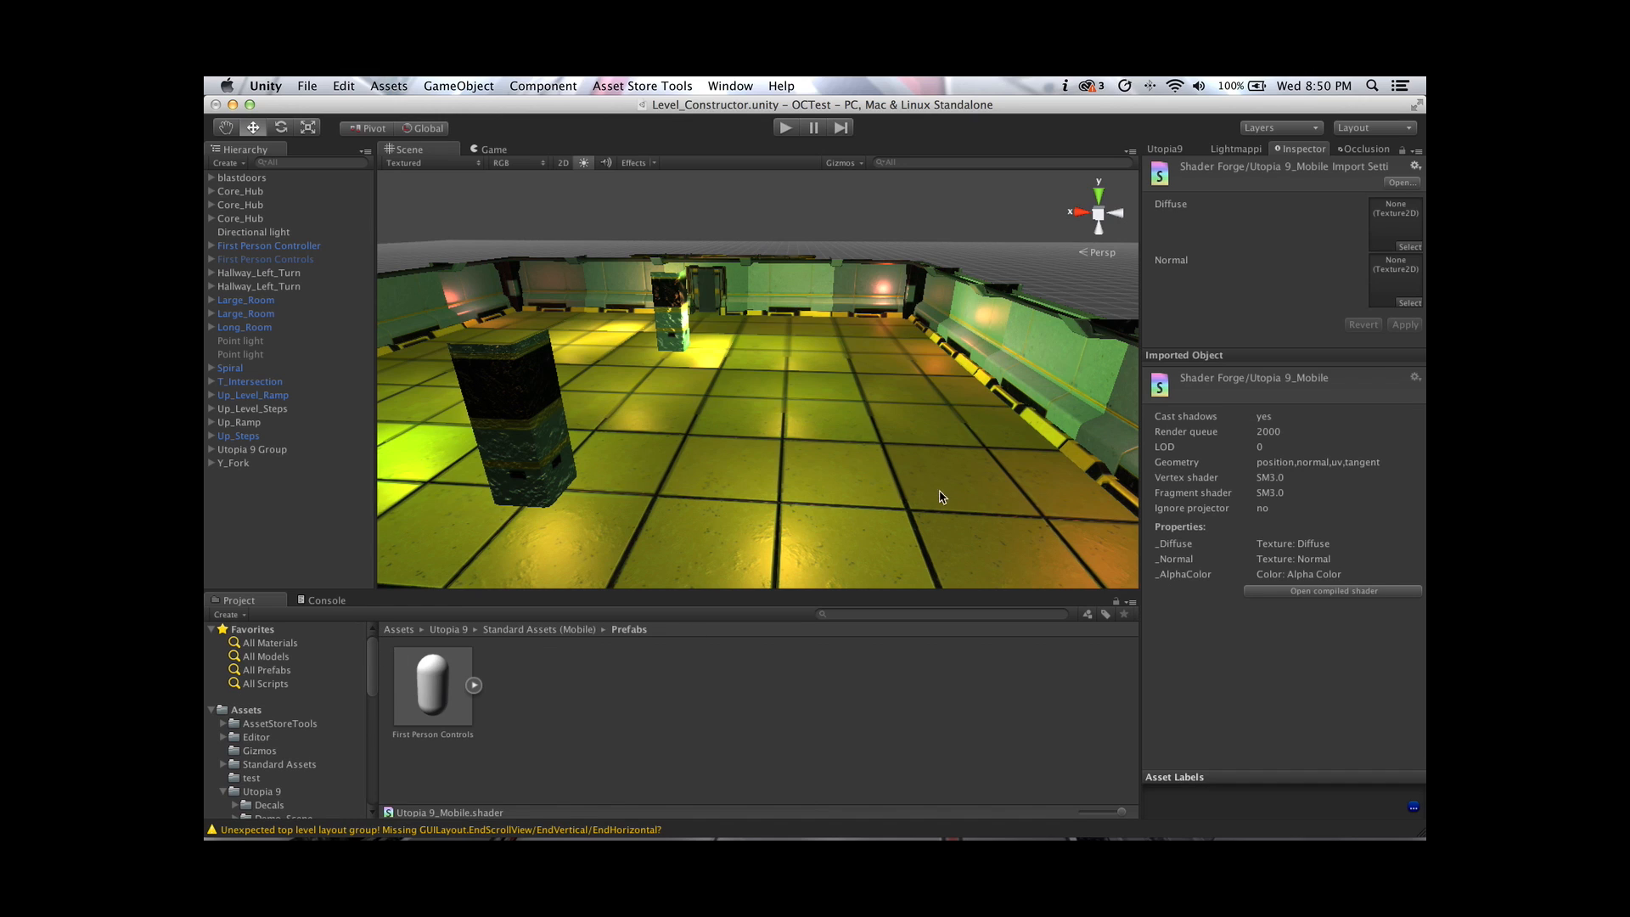